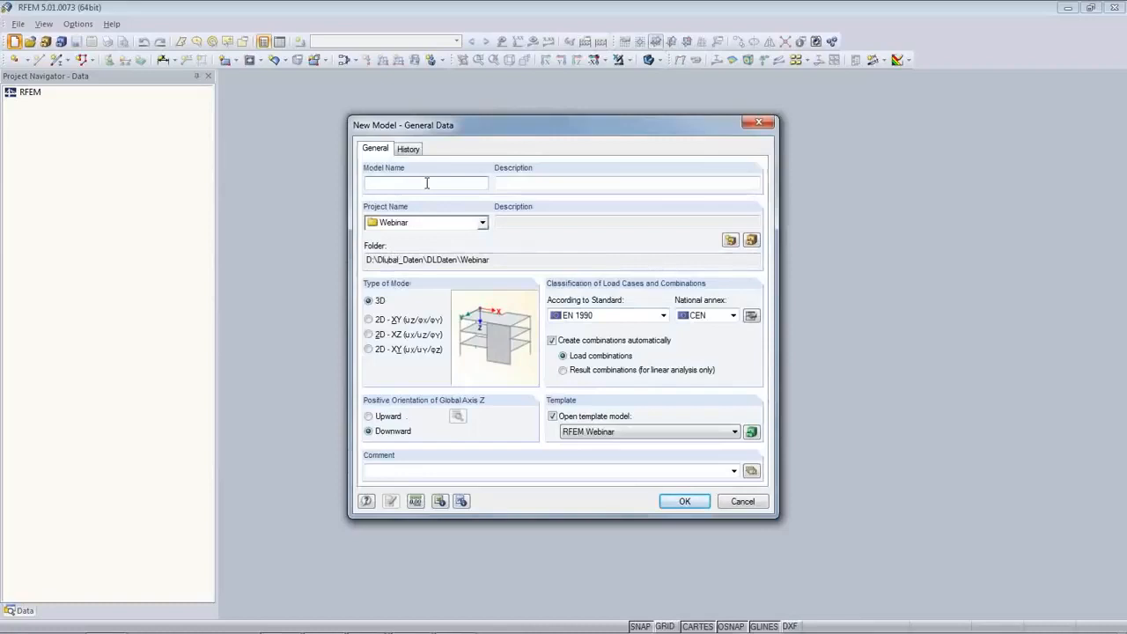
- Name the new model 847-2013 and enter My Project as its description
text(-2013)
text(My P)
text(ro)
text(ject)
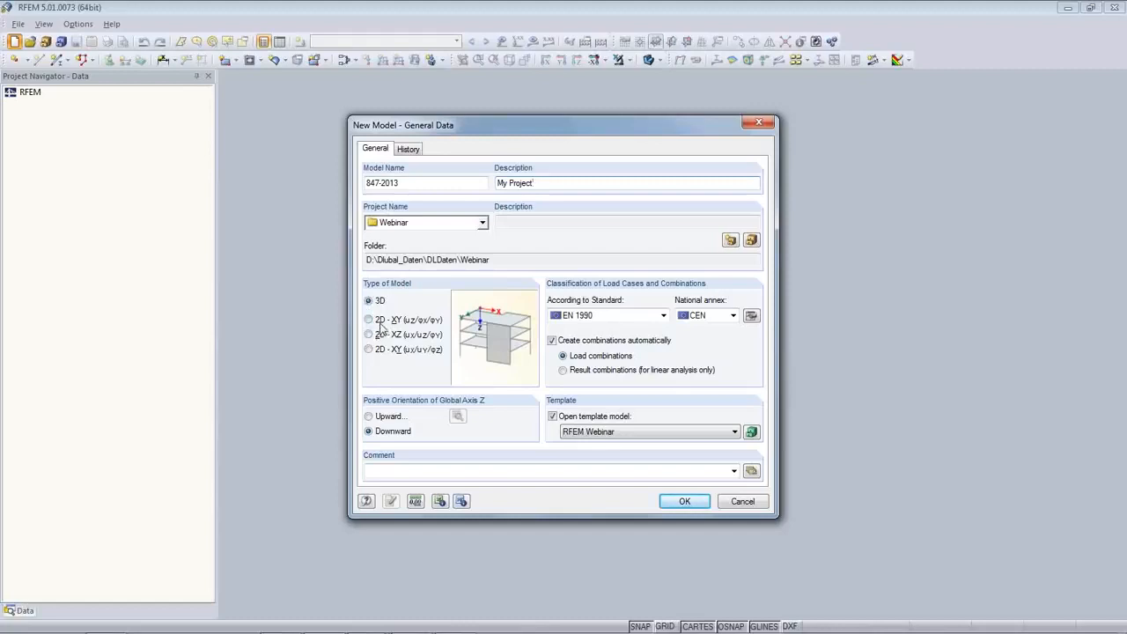
- Choose EN 1990 as the standard for load cases and combinations, with CEN as the national annex
click(664, 315)
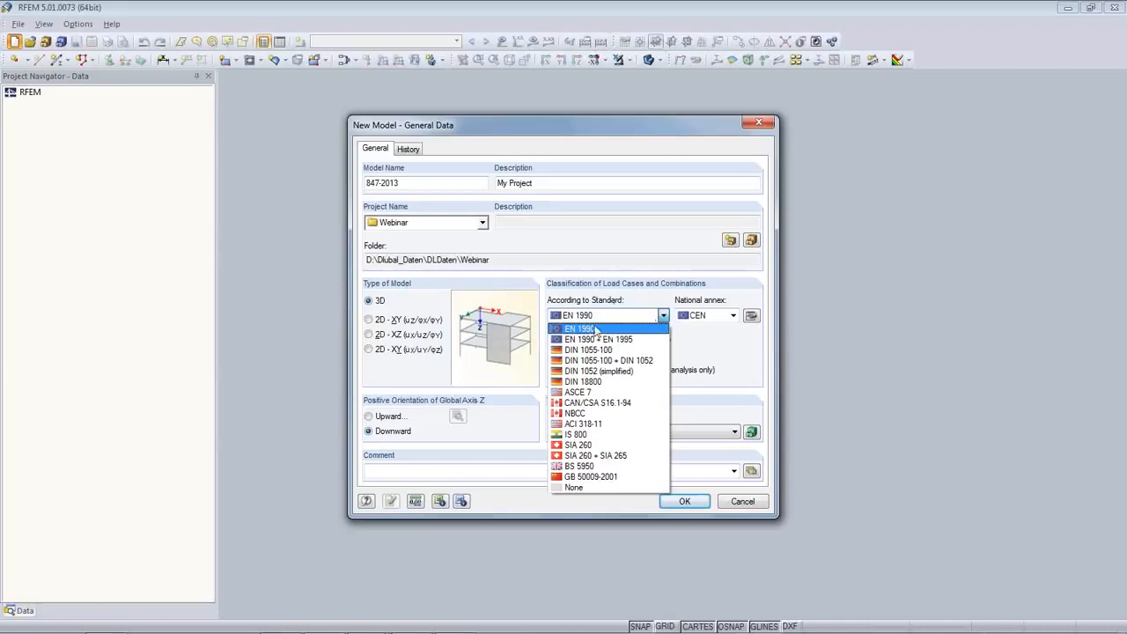
click(595, 331)
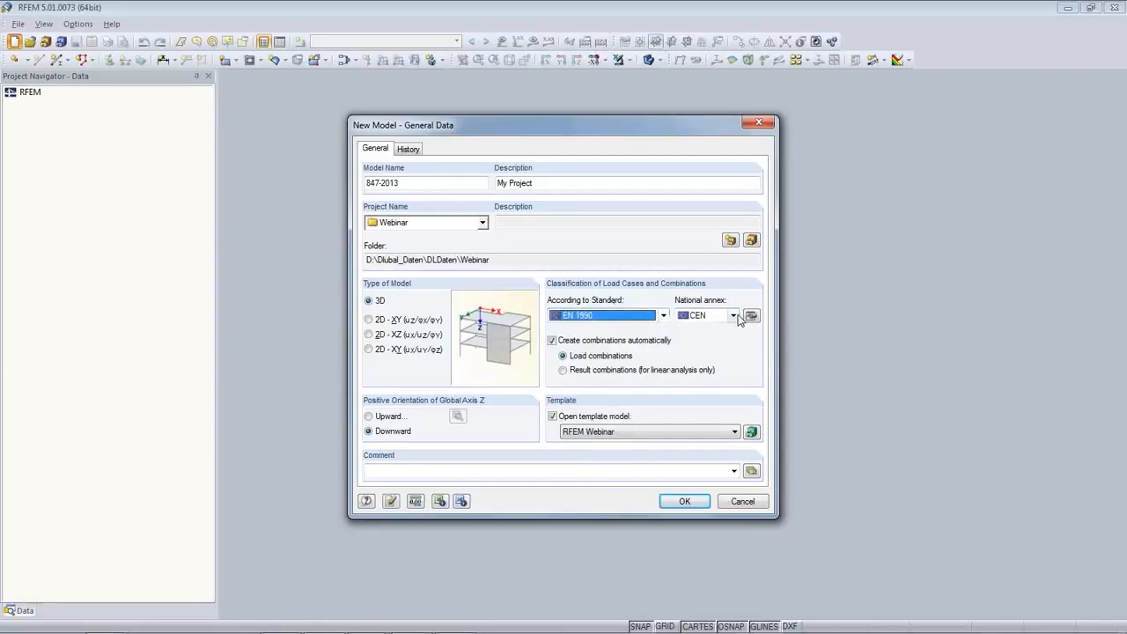
click(734, 317)
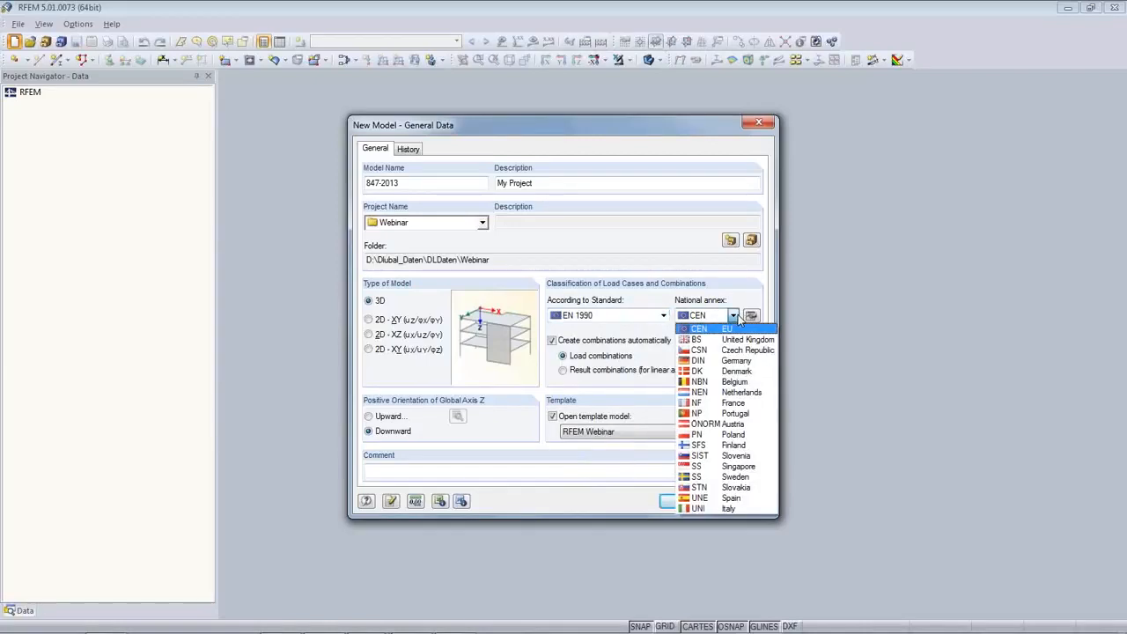
click(720, 329)
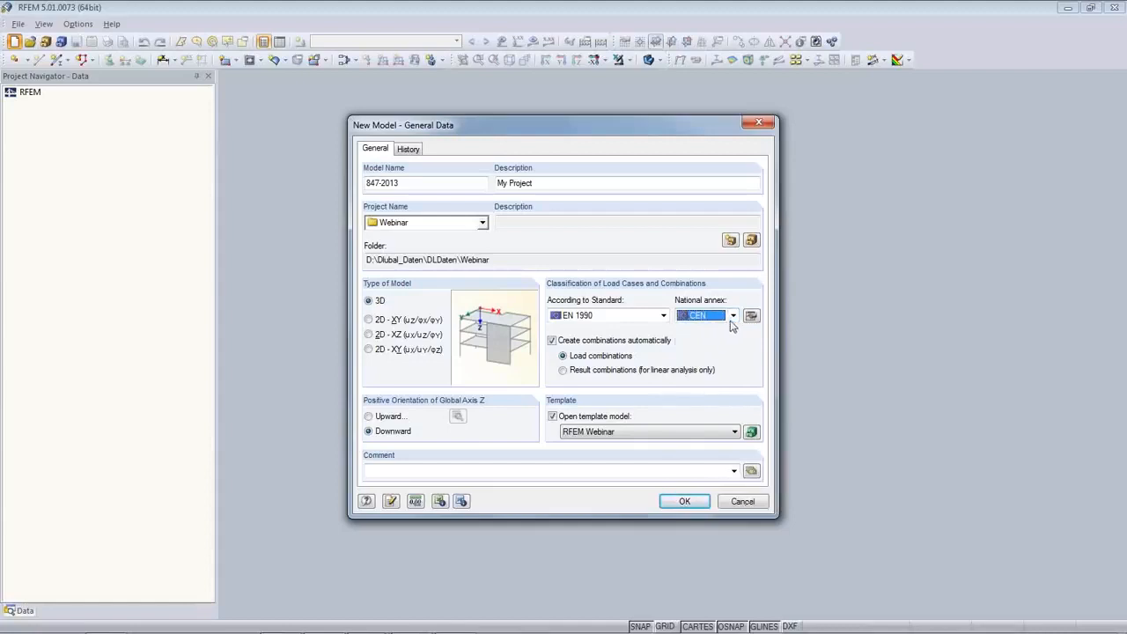
- Examine the partial safety coefficients, combination coefficients and consequences classes of EN 1990 with the CEN annex
click(749, 317)
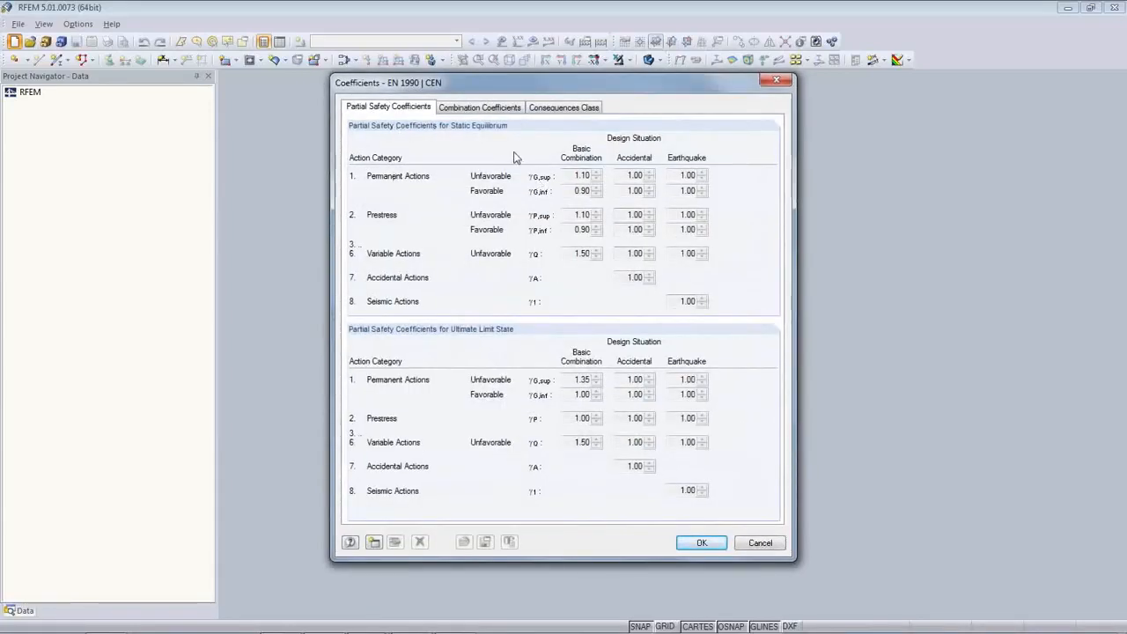
click(482, 107)
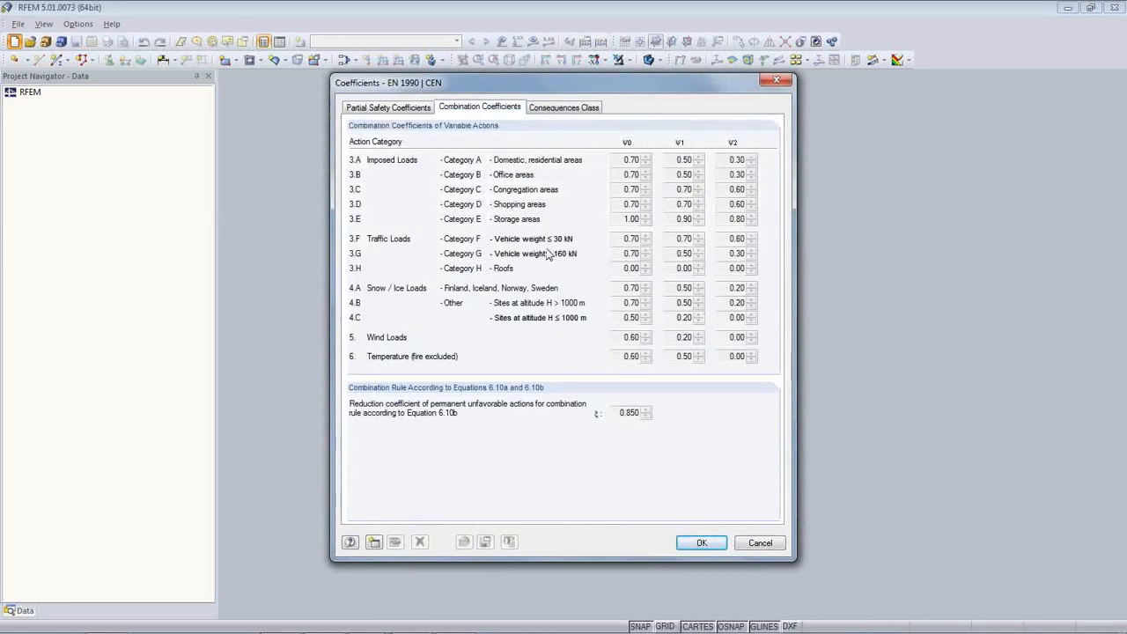
click(563, 109)
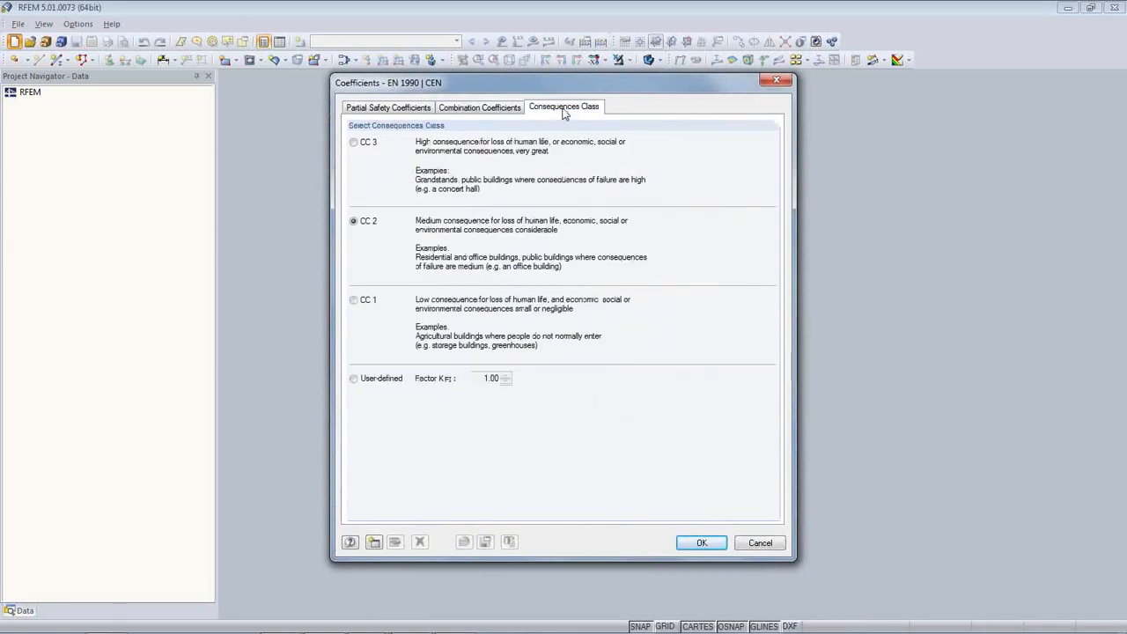
click(479, 107)
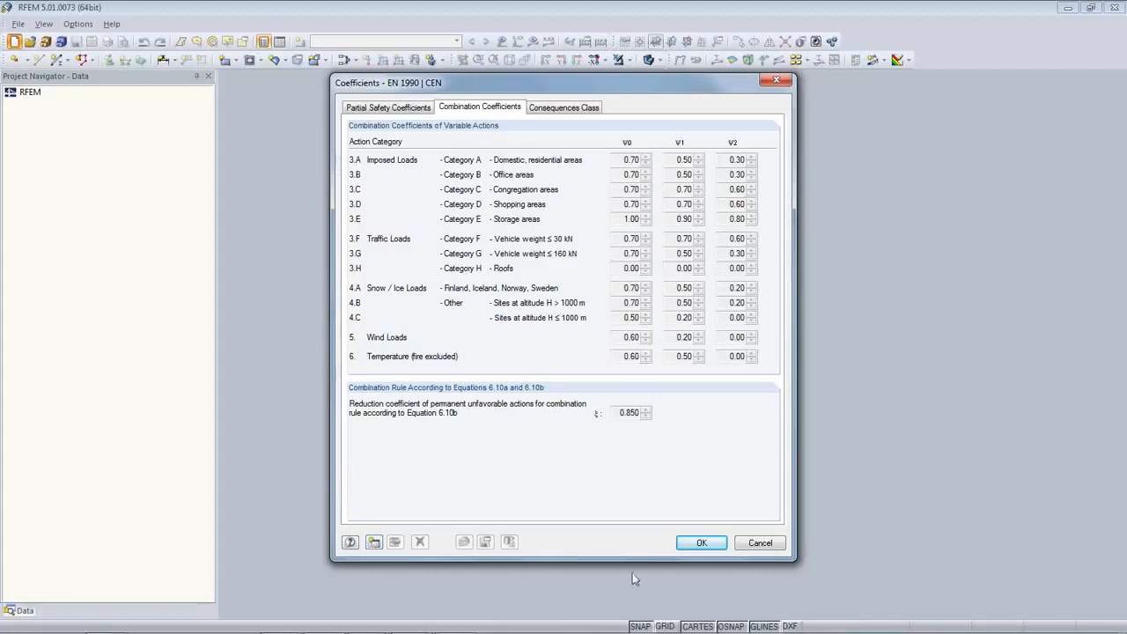
click(758, 542)
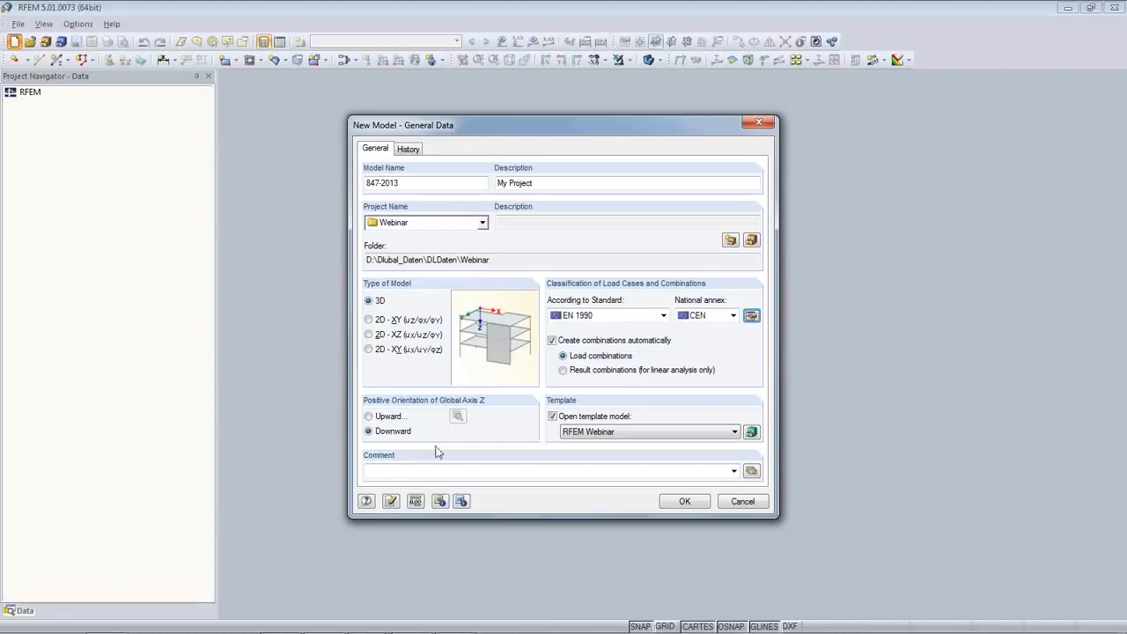
- Create the model with these general data, display the input tables and browse those for nodes, lines and materials
click(683, 503)
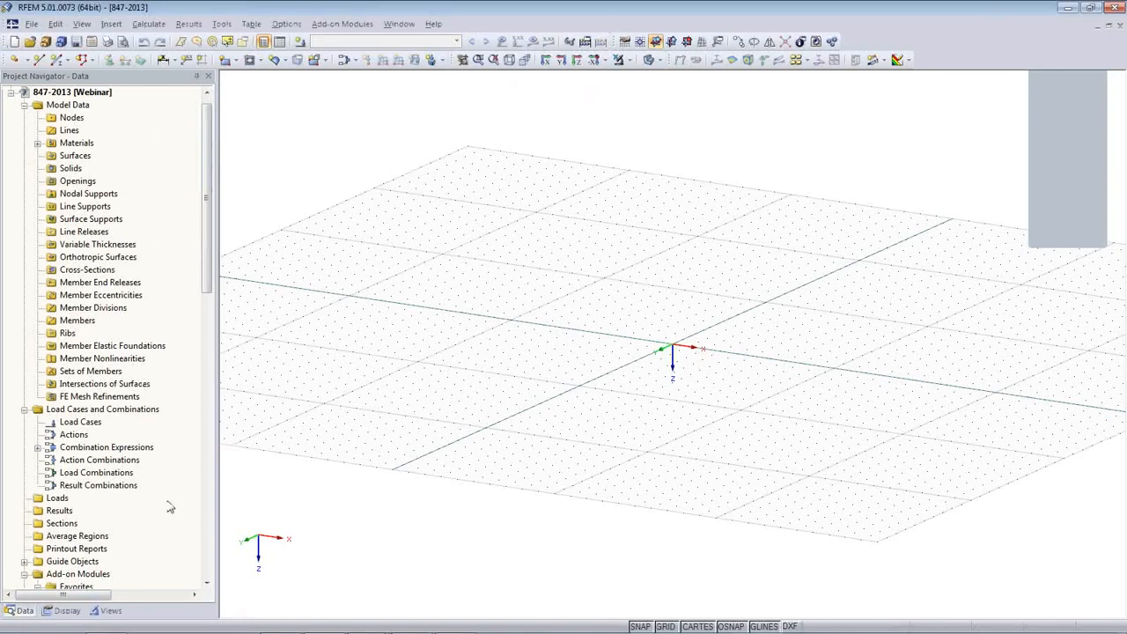
click(279, 42)
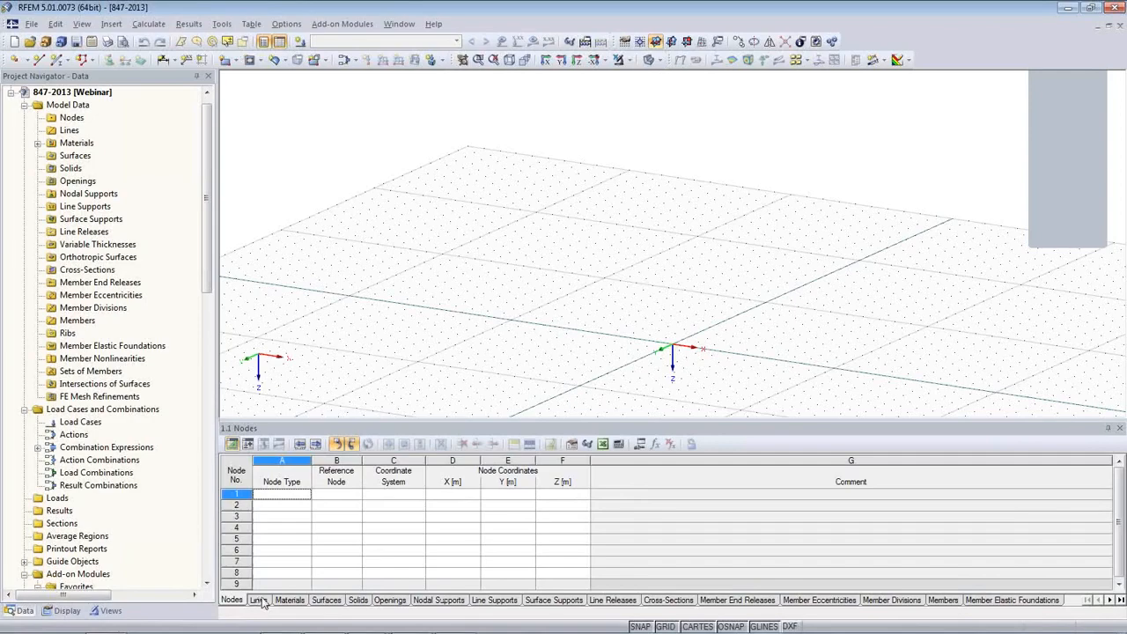
click(258, 601)
click(290, 601)
click(232, 600)
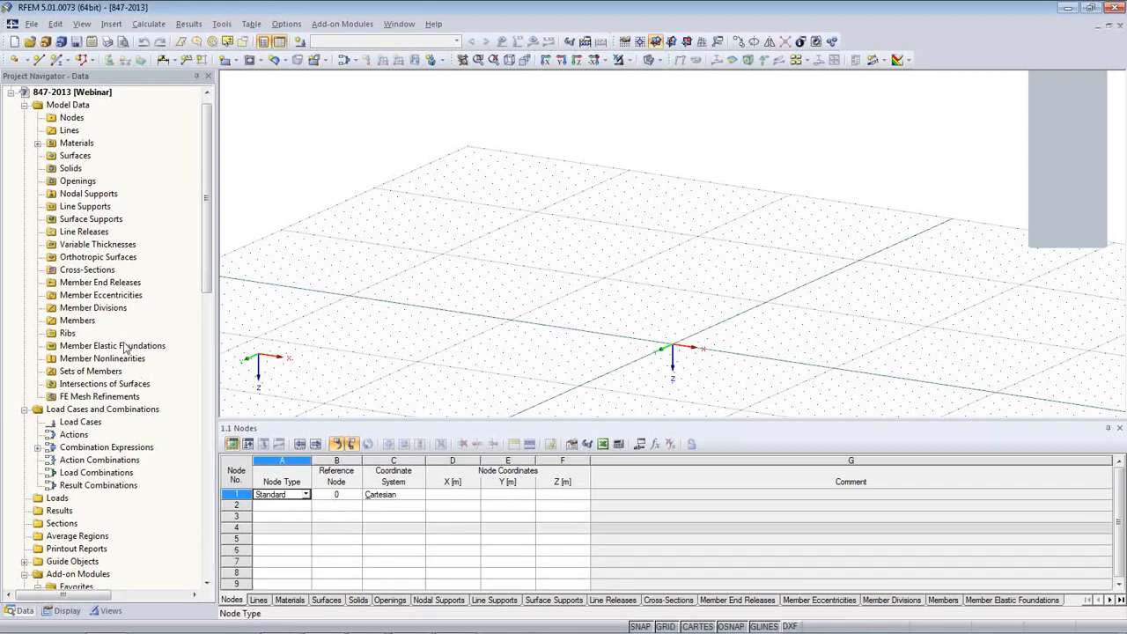
- Expand the Materials entry in the project navigator and collapse Load Cases and Combinations
click(37, 143)
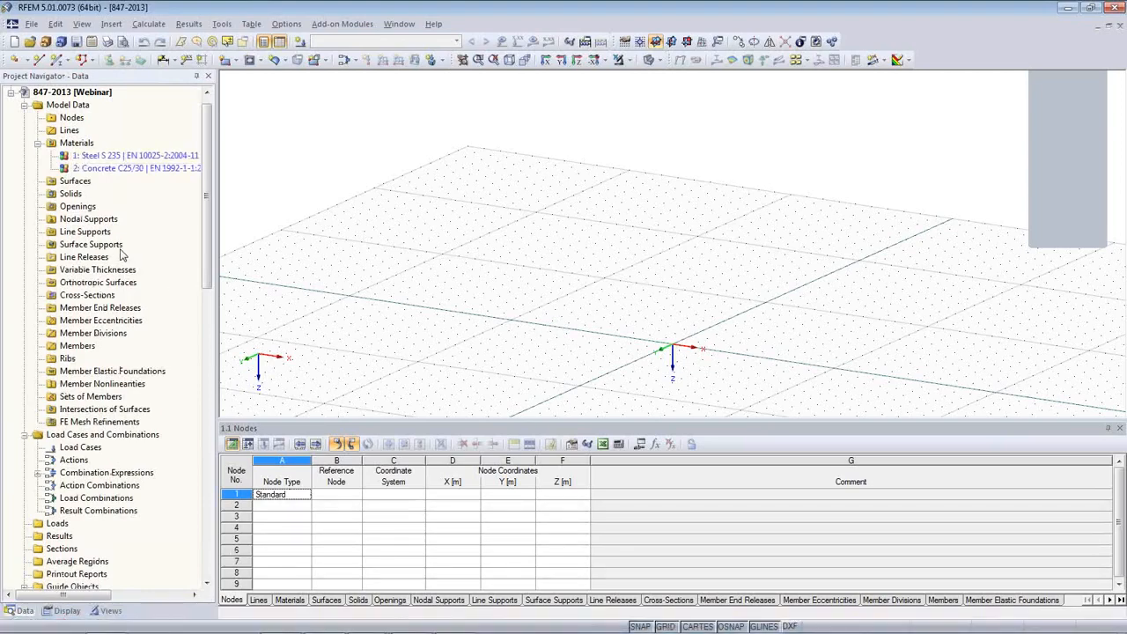
middle_drag(703, 368, 680, 305)
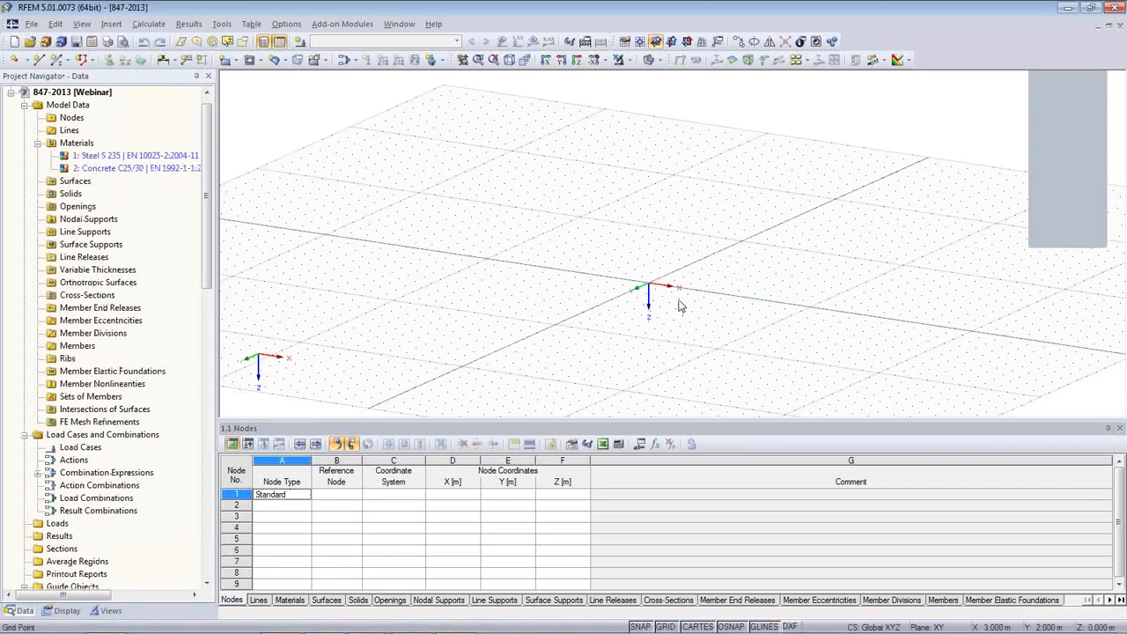
click(25, 435)
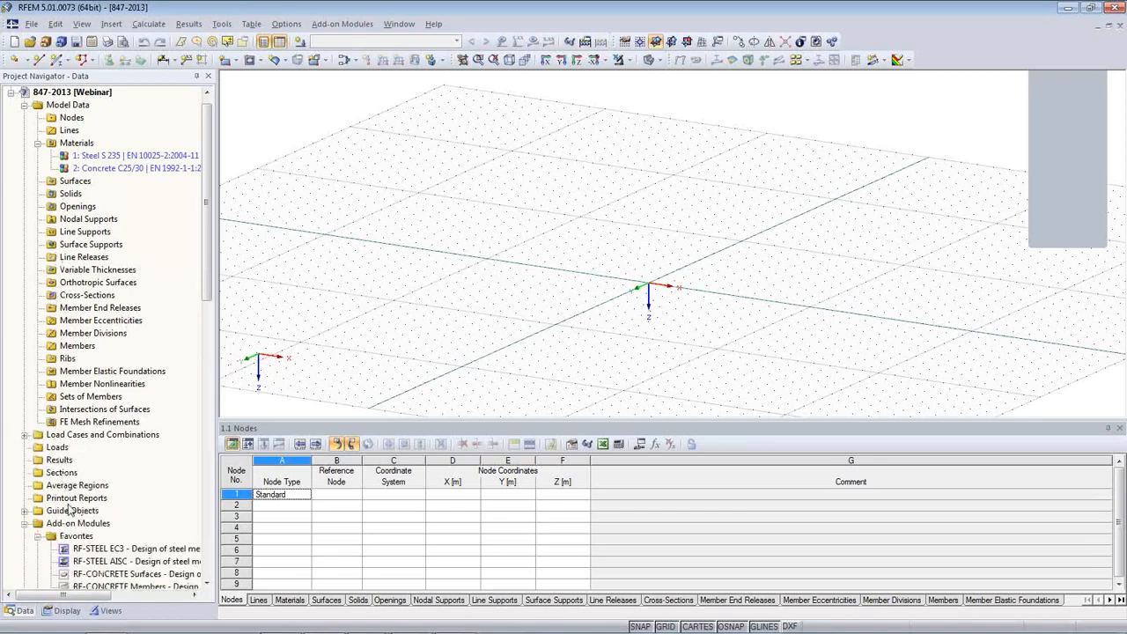
drag(206, 287, 212, 257)
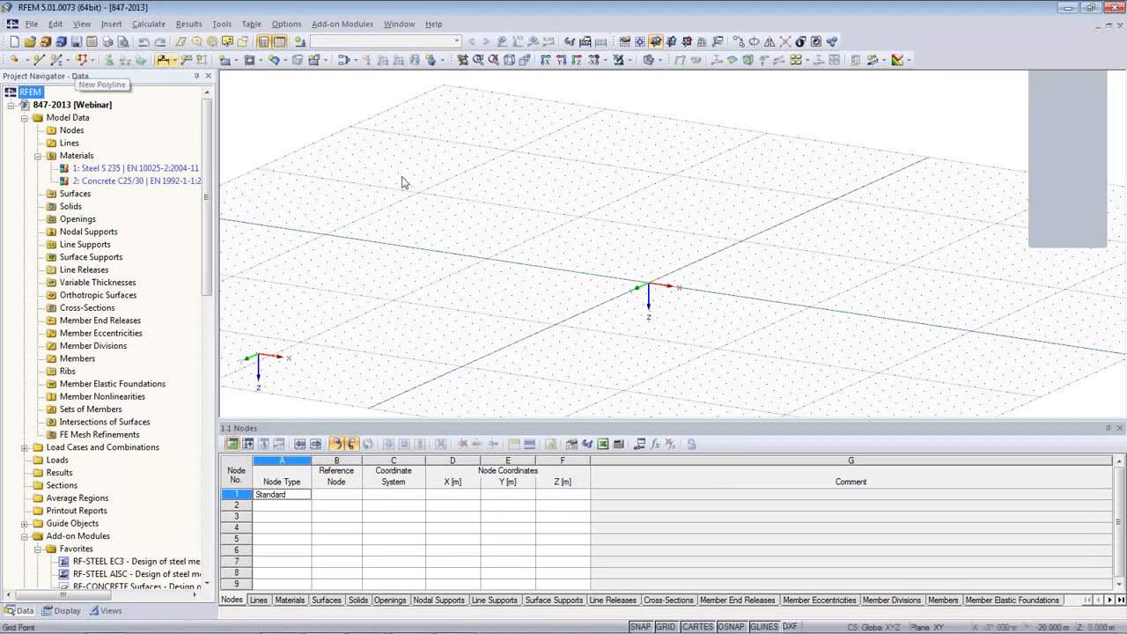
- Hide the input tables and switch the work plane to XZ
click(1121, 429)
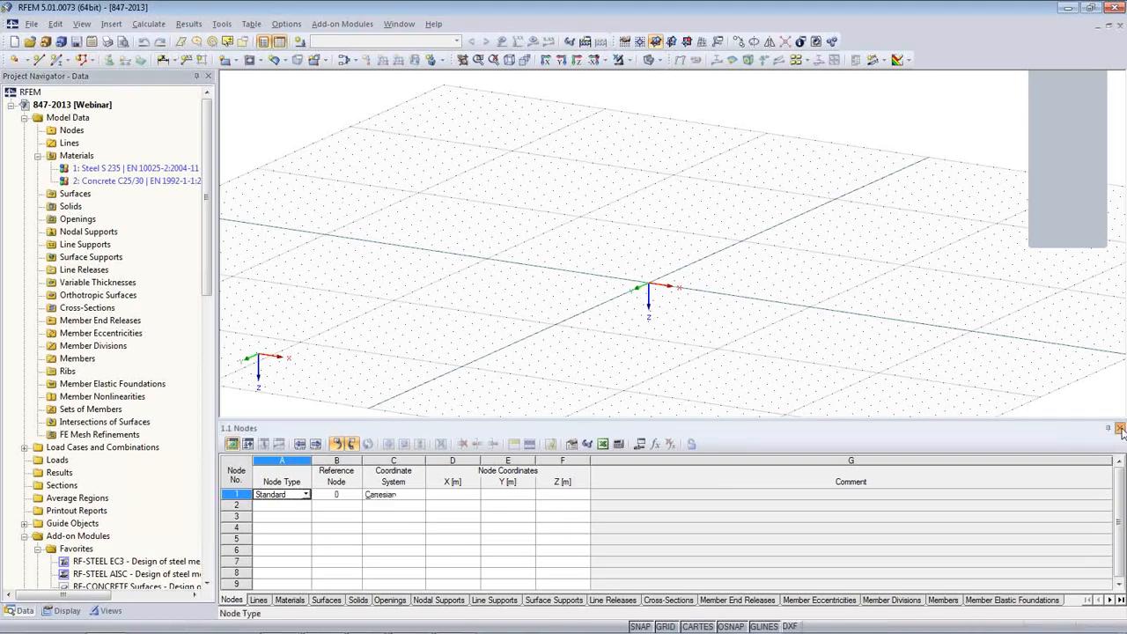
middle_drag(666, 381, 596, 433)
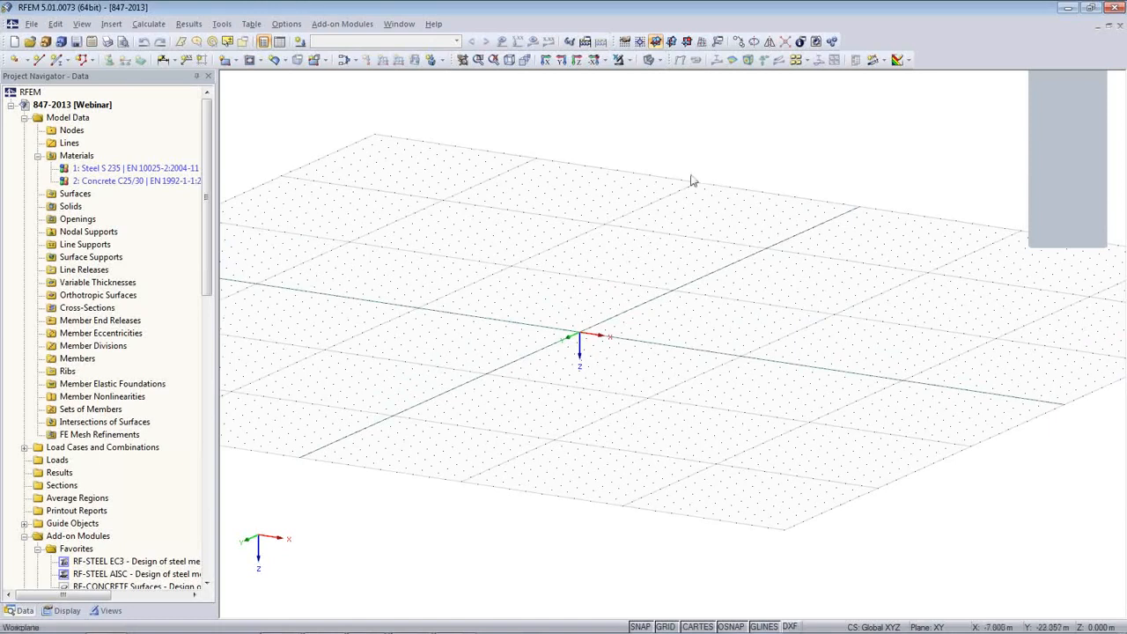
click(686, 42)
middle_drag(644, 390, 528, 456)
scroll(528, 455, down, 3)
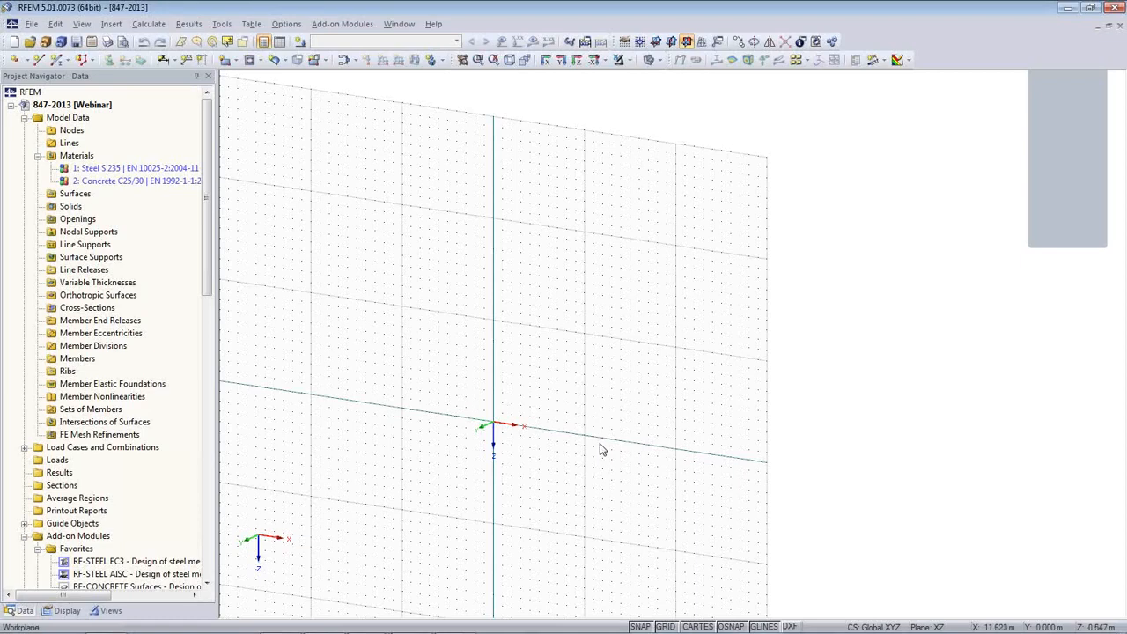
- Start a new beam member and select the rolled I-section HEA 360 for its new cross-section
click(58, 63)
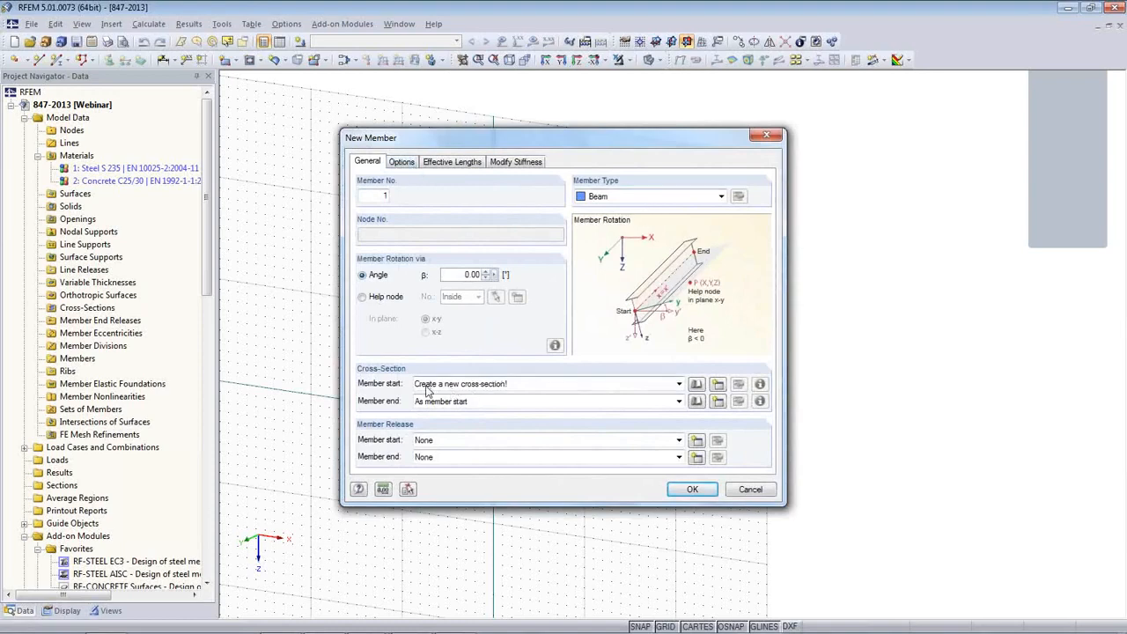
click(718, 385)
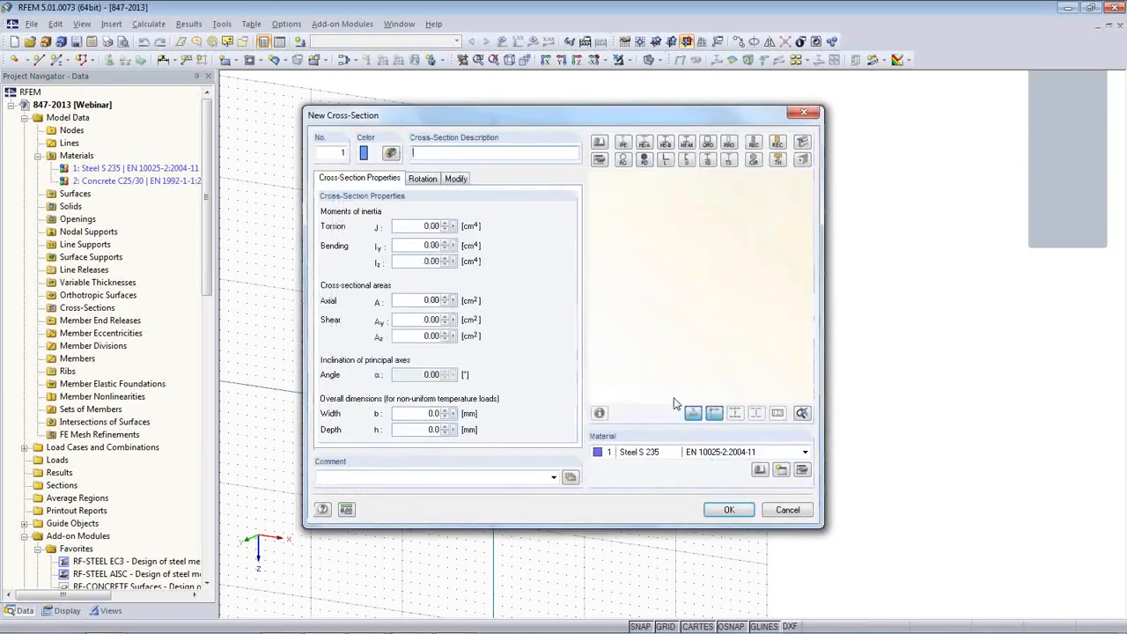
click(645, 143)
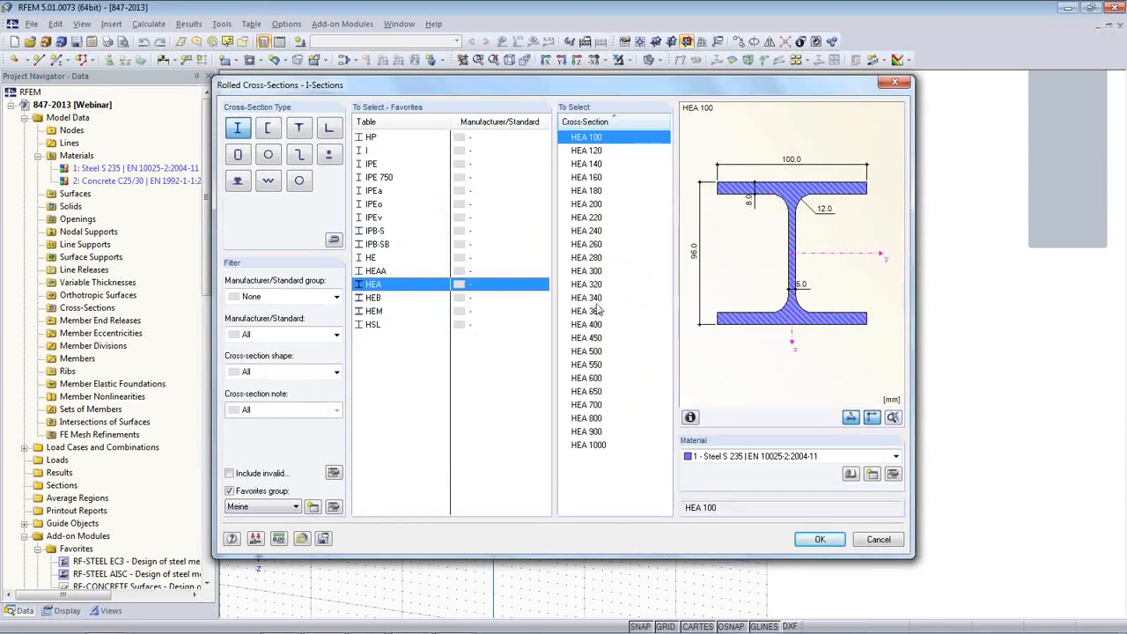
click(594, 312)
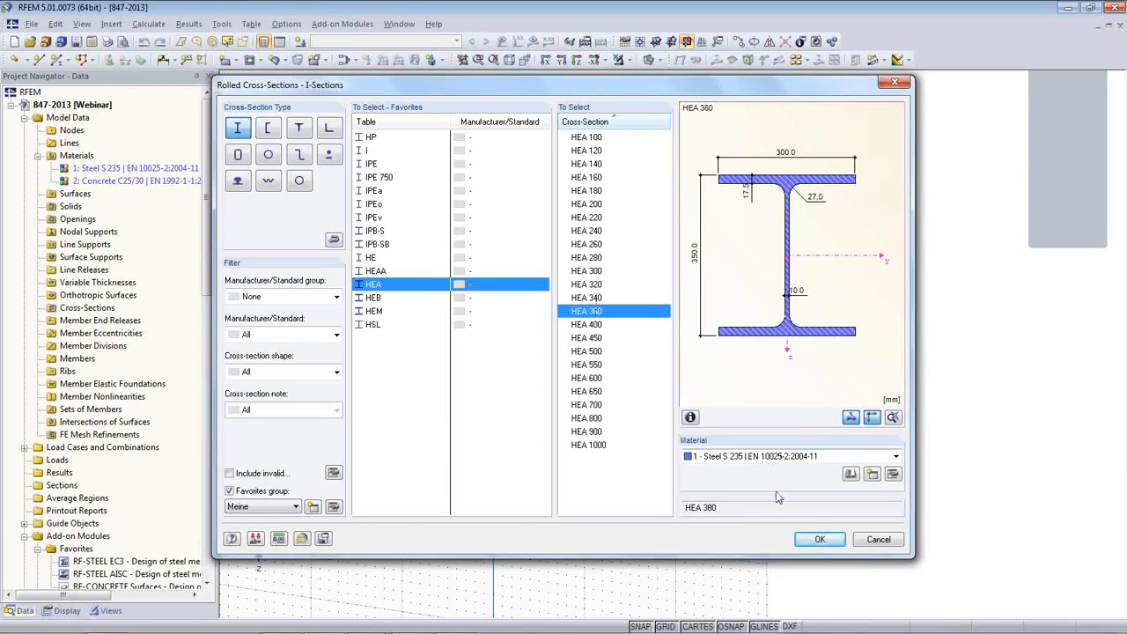
- Look through the material categories and steel grades in the material library
click(851, 473)
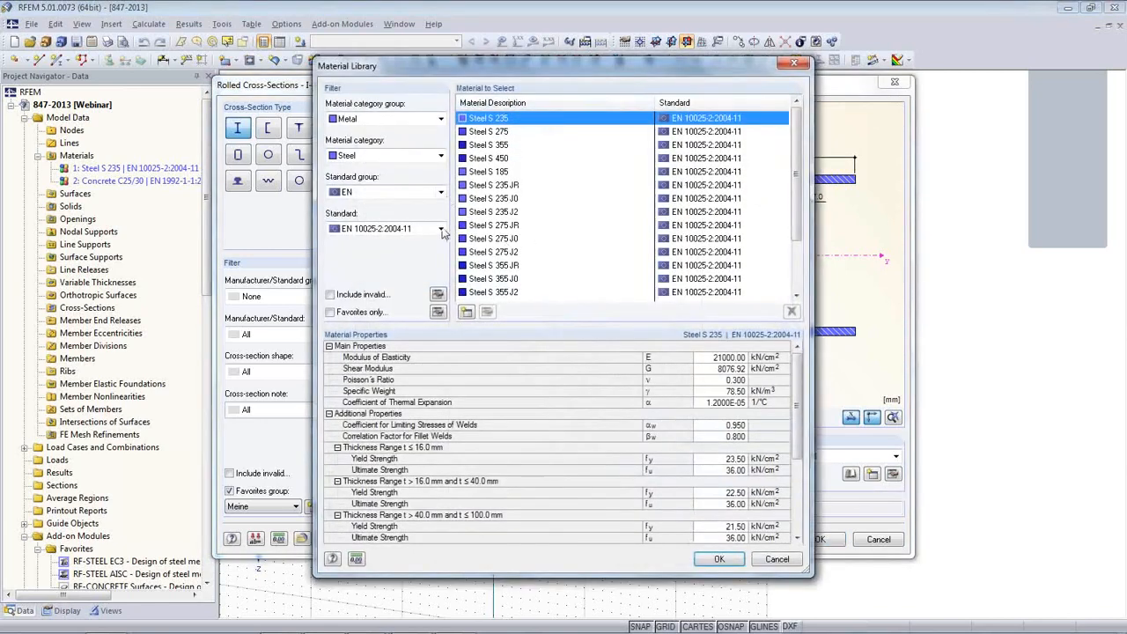
click(441, 156)
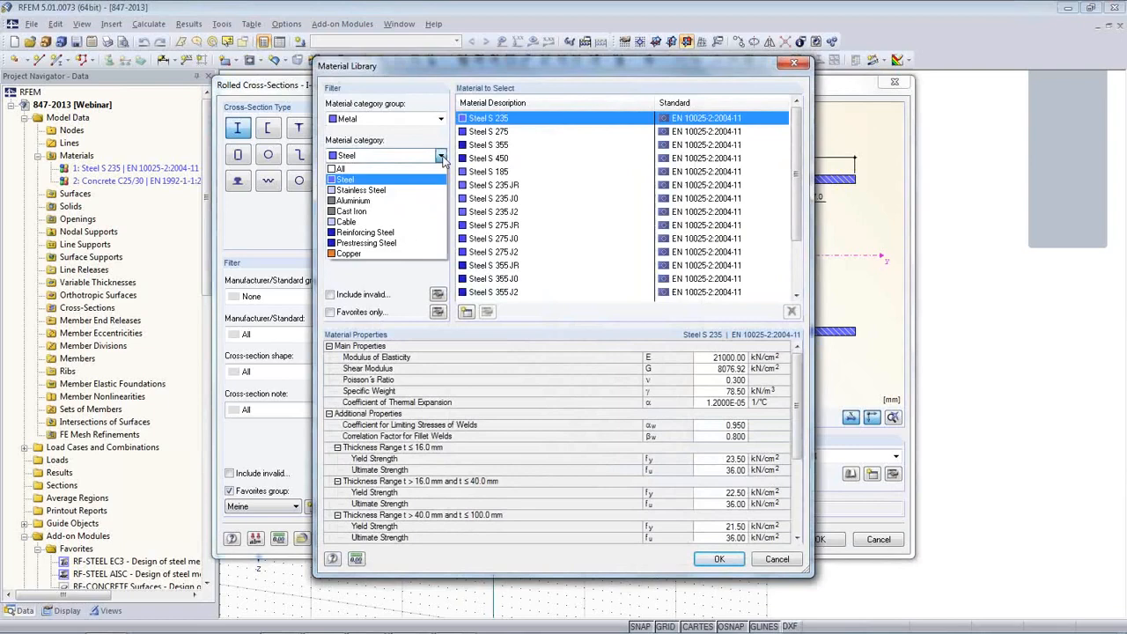
click(791, 565)
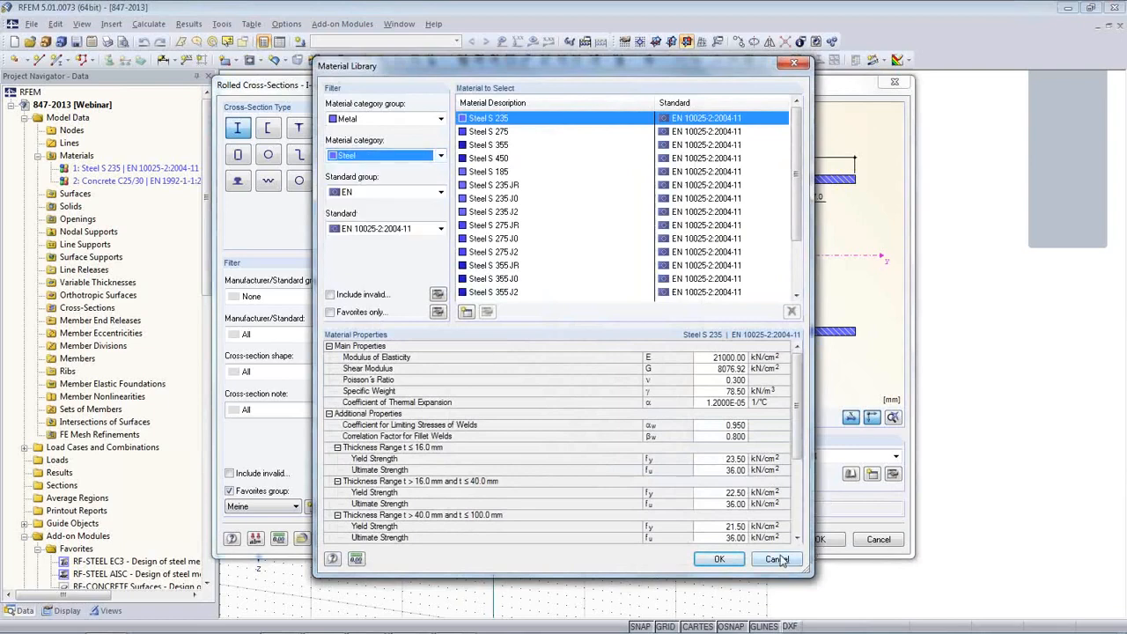
click(776, 560)
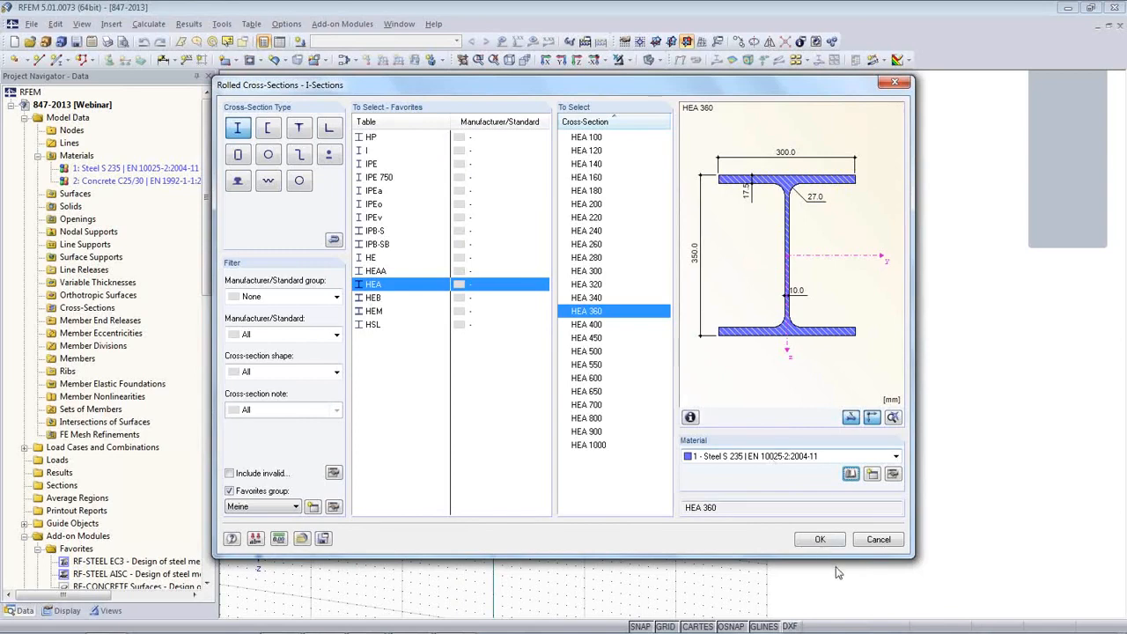
- Assign the HEA 360 cross-section in Steel S 235 to the new beam member and accept the member settings
click(822, 540)
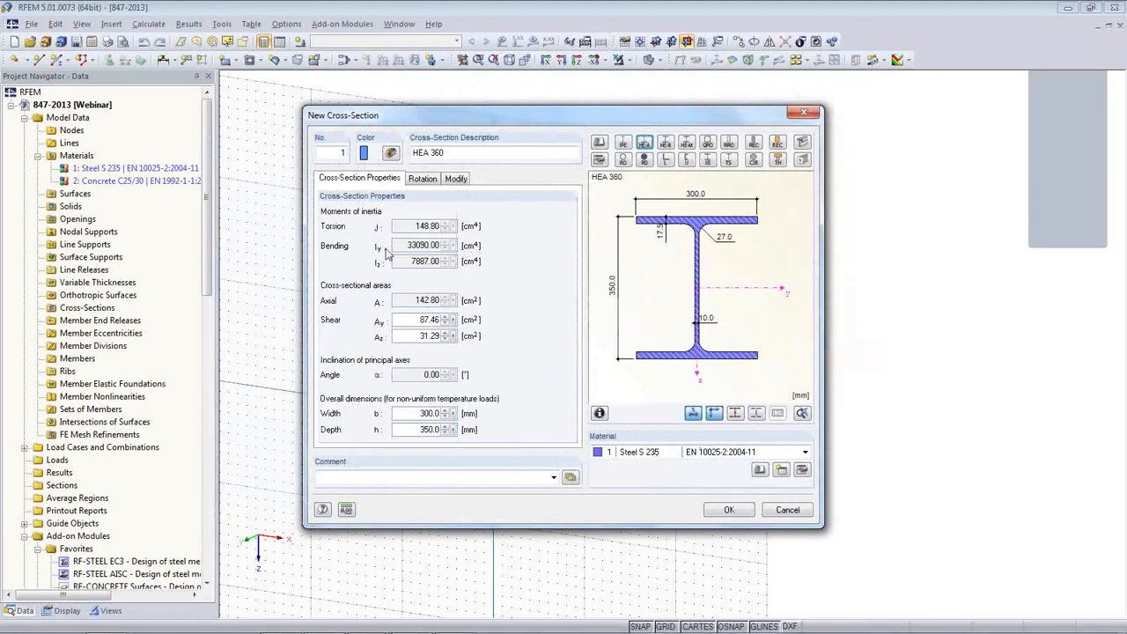
click(724, 511)
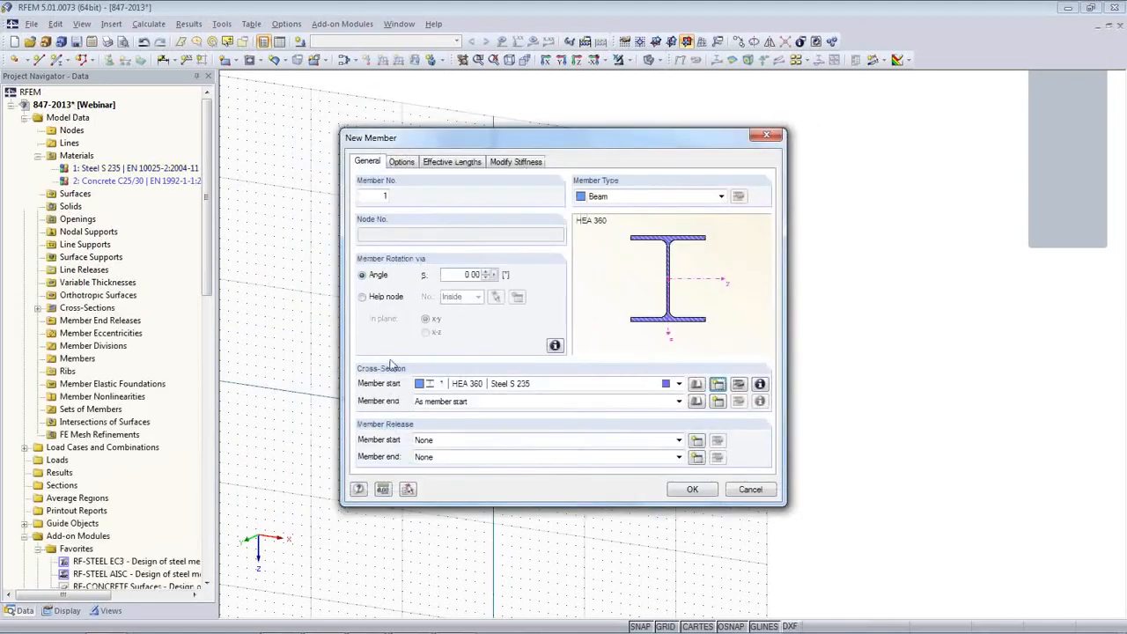
click(692, 490)
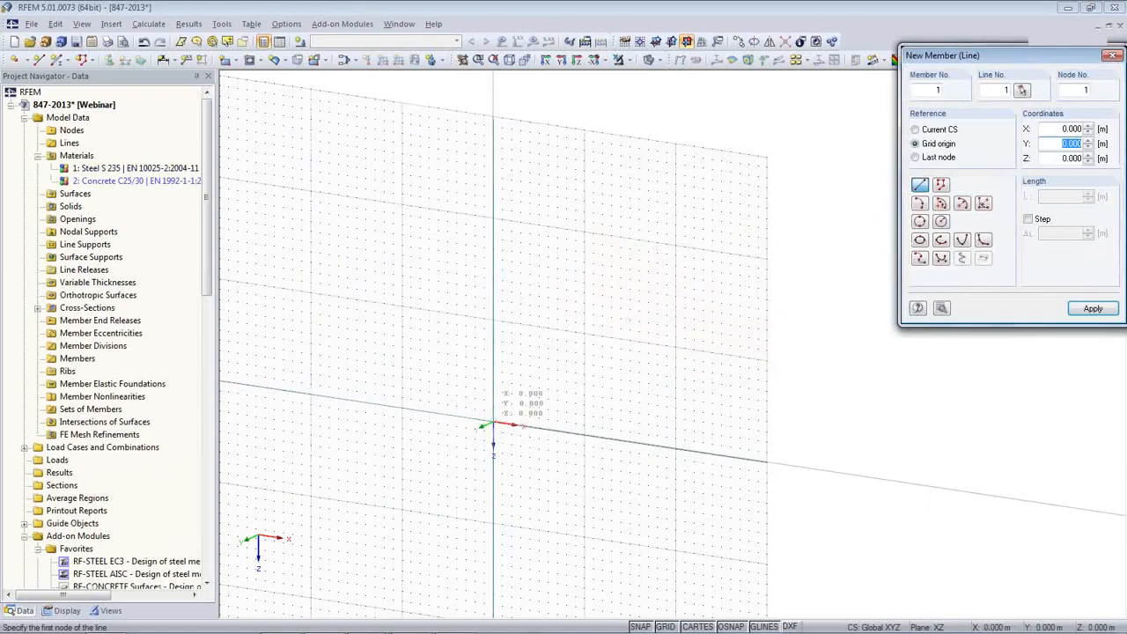
- Draw a vertical column member about 5 m high, upward from the grid origin
click(493, 422)
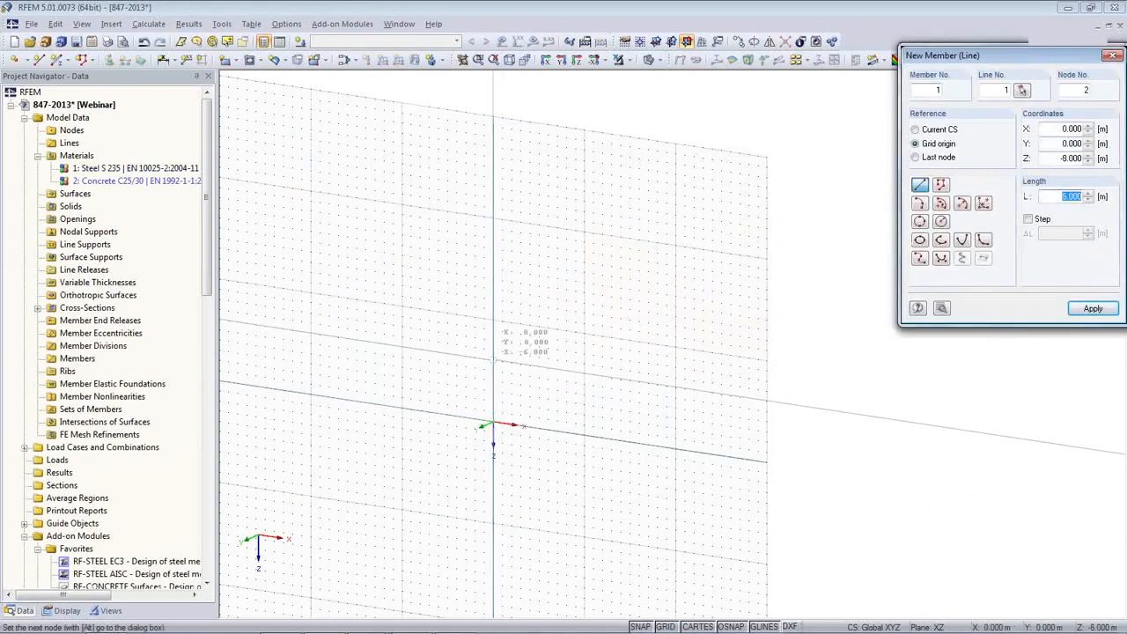
click(493, 368)
scroll(523, 414, up, 3)
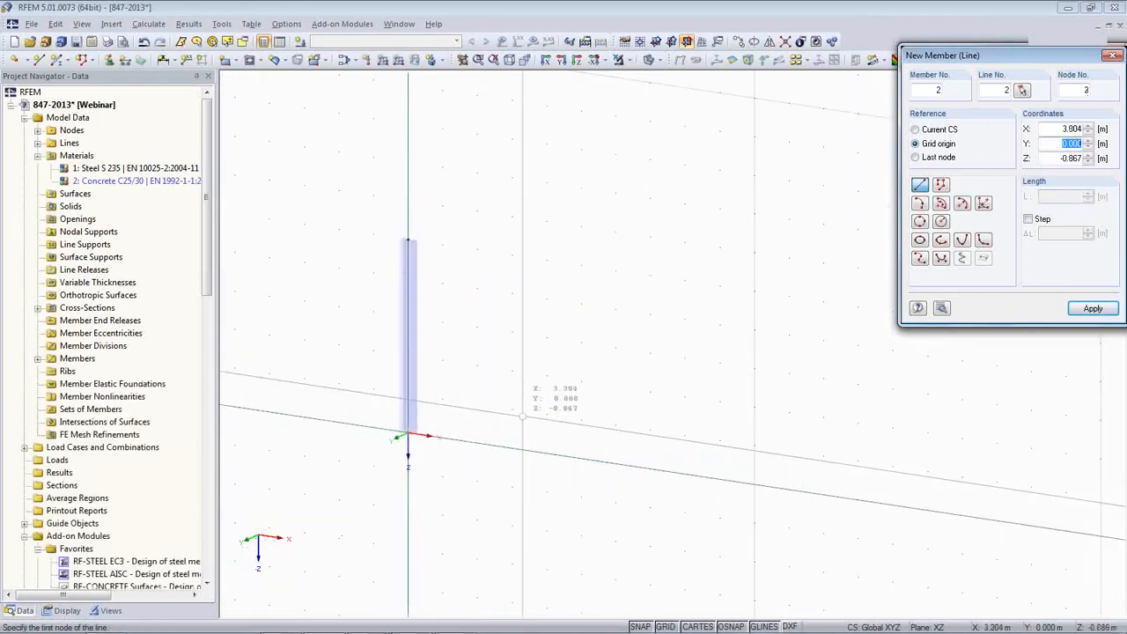
- Draw a second vertical HEA 360 column 5 m high from X 20 m on the base line, and end member placement
scroll(539, 410, down, 3)
middle_drag(601, 429, 429, 391)
scroll(429, 391, down, 2)
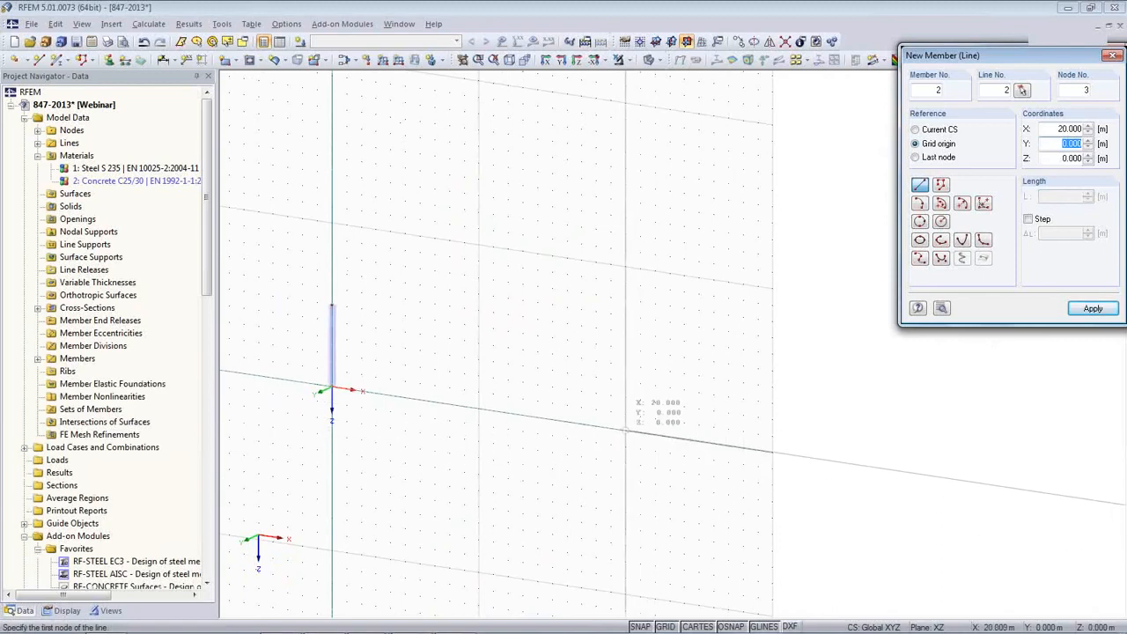
click(625, 432)
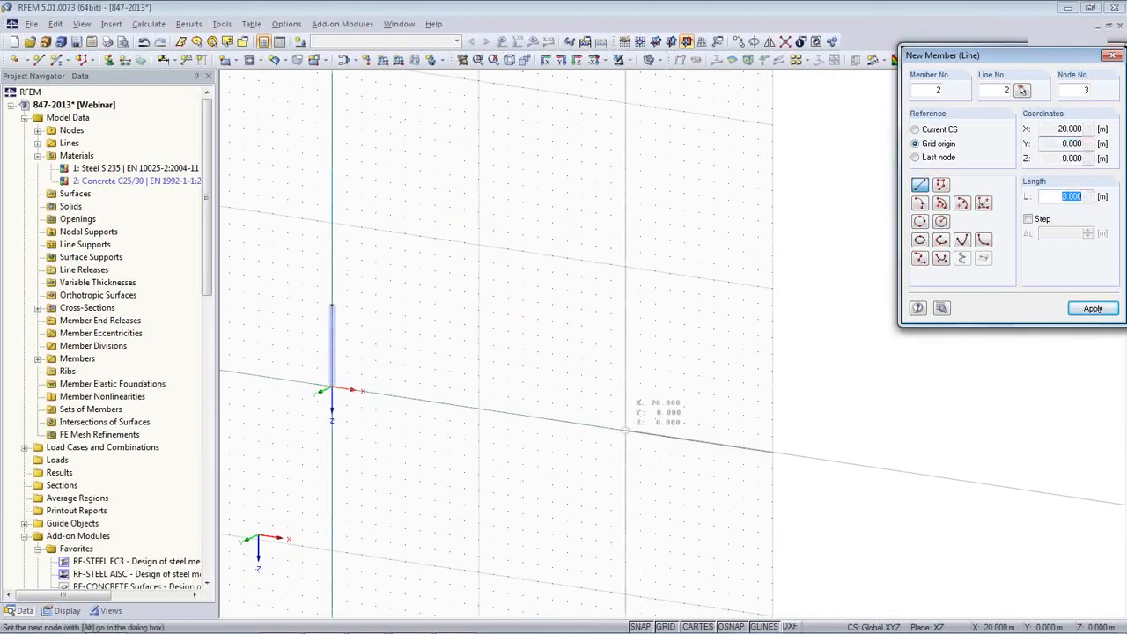
click(625, 348)
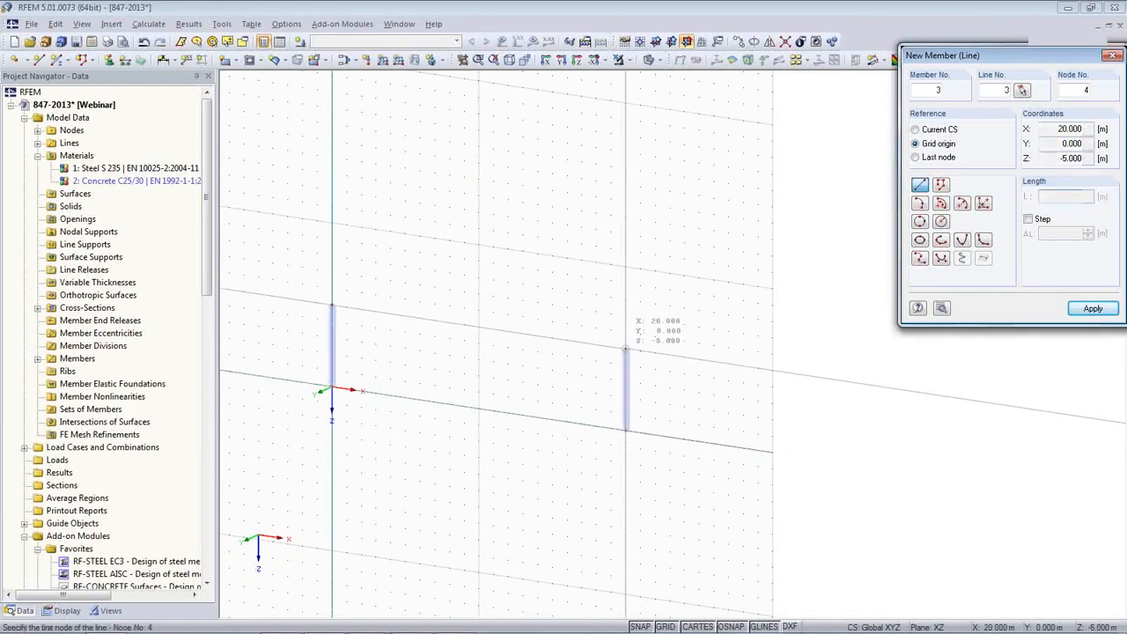
key(Escape)
- Check the coordinates of the node at the top of the column at the grid origin, leaving them as they are
mouse_move(428, 382)
ctrl+middle_down()
mouse_move(491, 382)
mouse_move(419, 369)
ctrl+middle_up()
scroll(334, 343, up, 3)
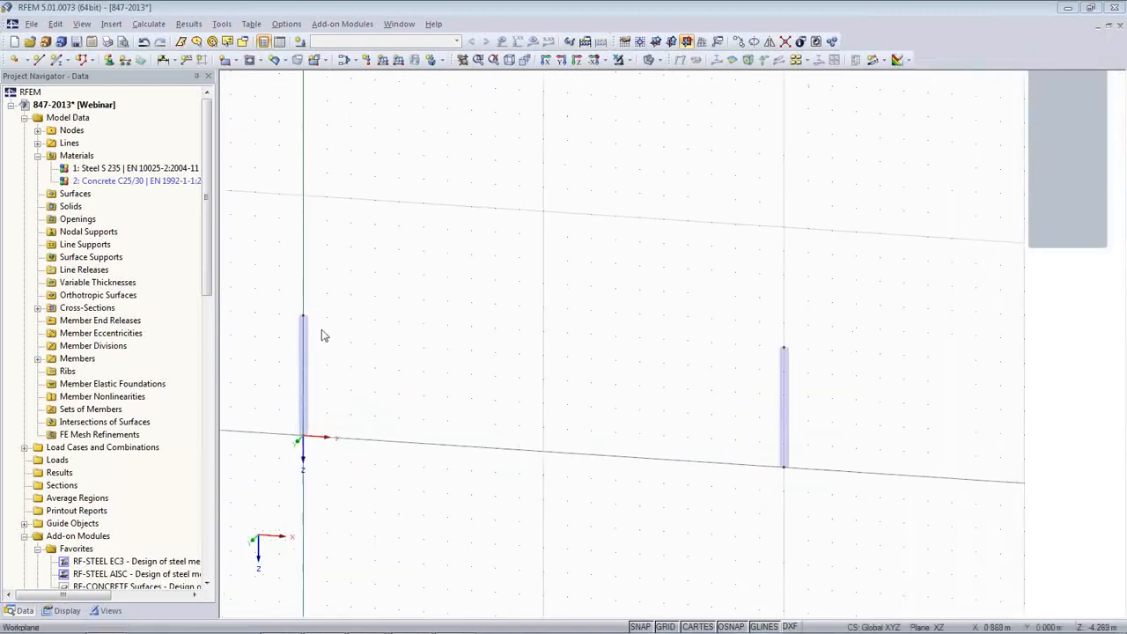
double_click(303, 320)
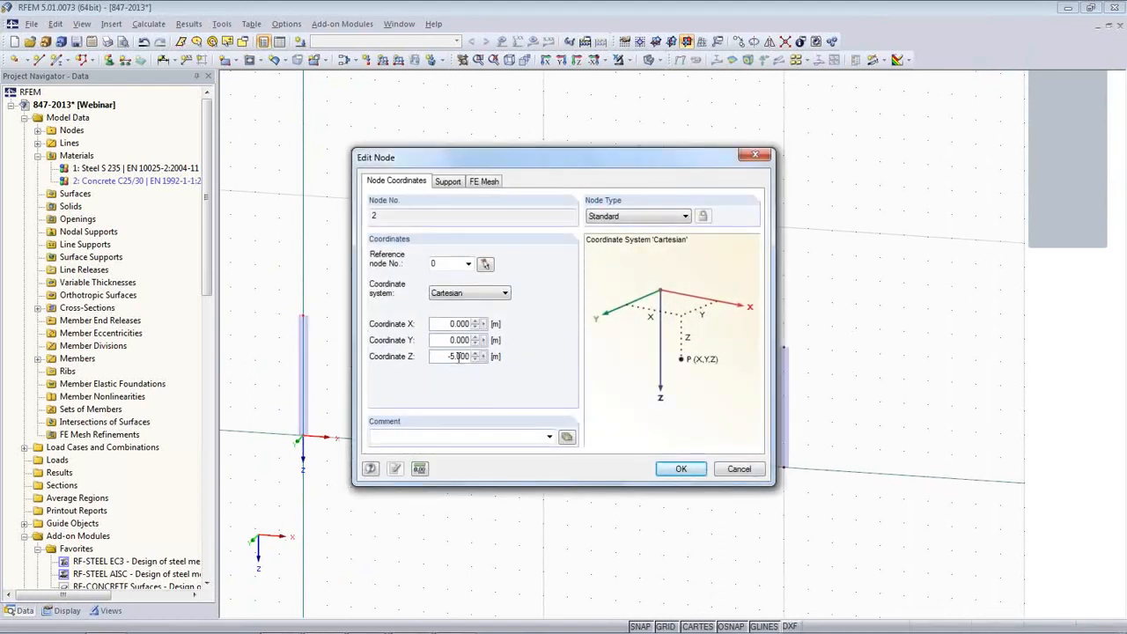
click(738, 469)
ctrl+middle_drag(679, 400, 634, 387)
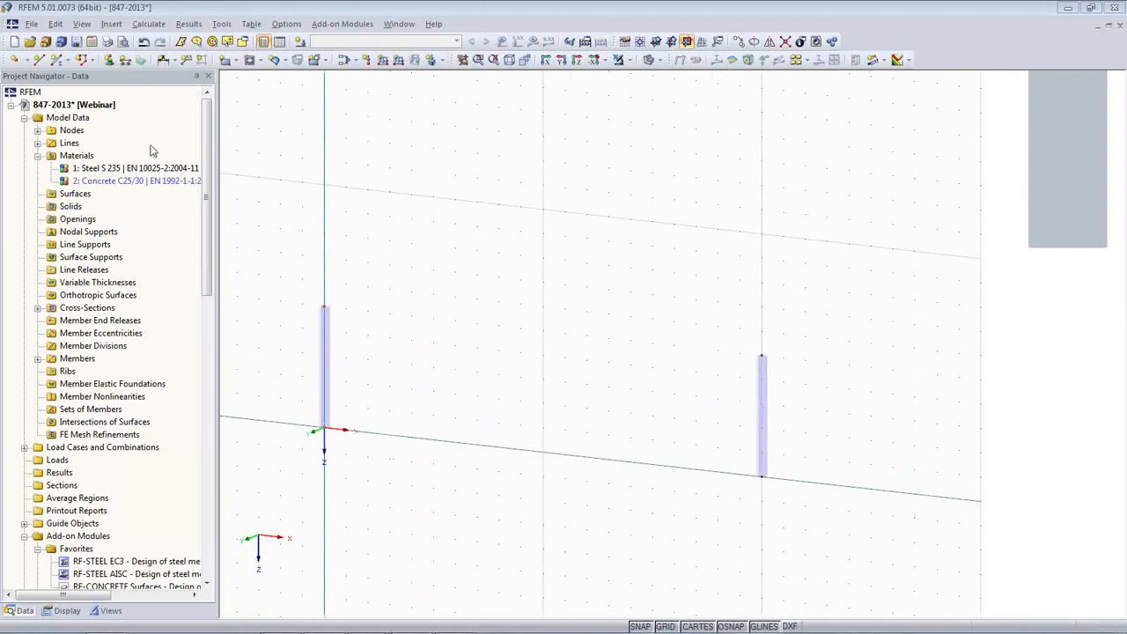
- Start a new beam member with a new rolled IPE 450 cross-section in Steel S 235 and accept the member settings
click(57, 63)
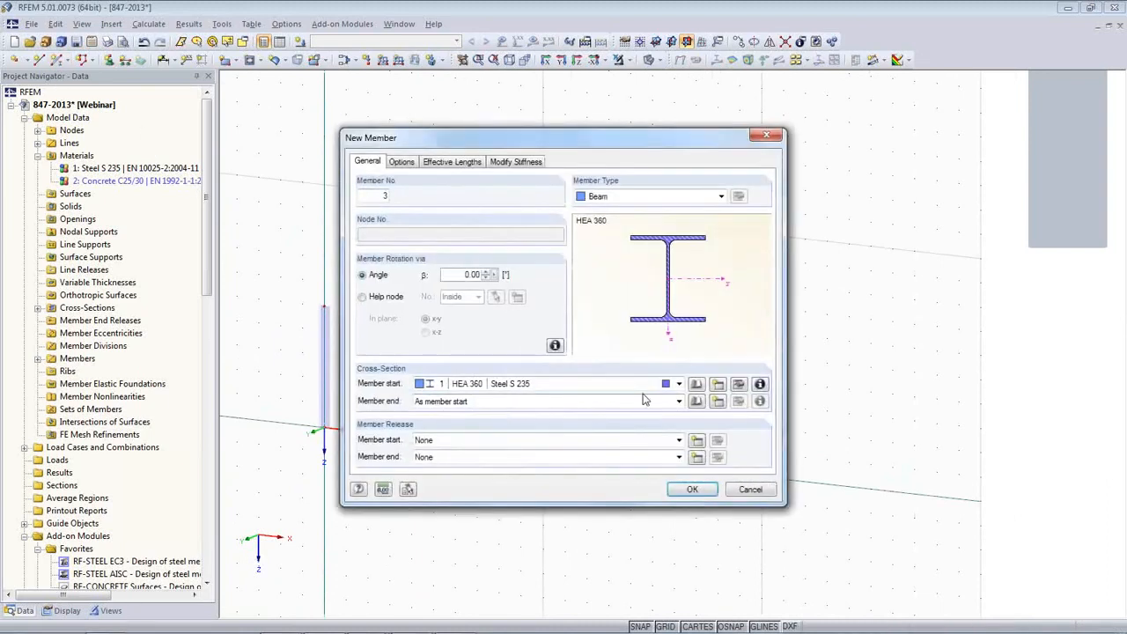
click(719, 388)
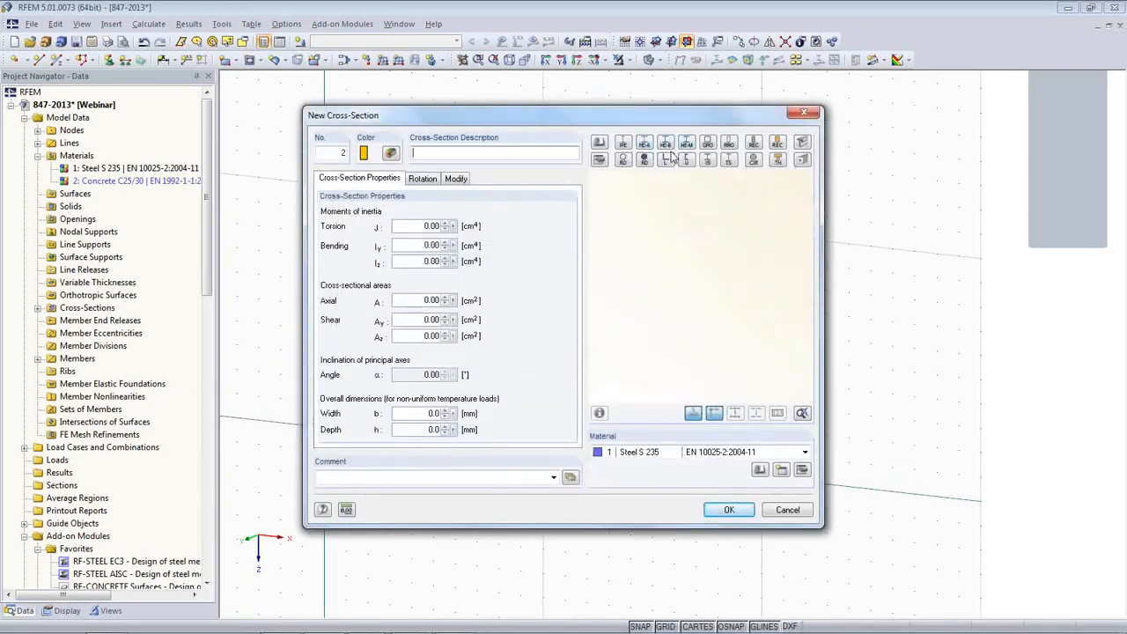
click(623, 145)
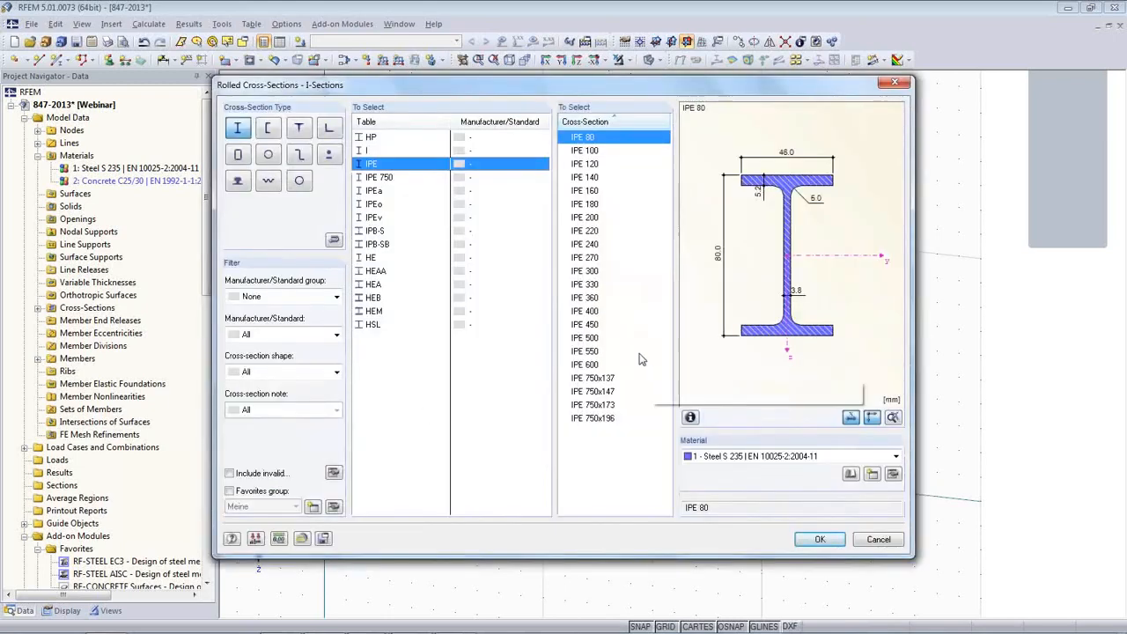
click(595, 323)
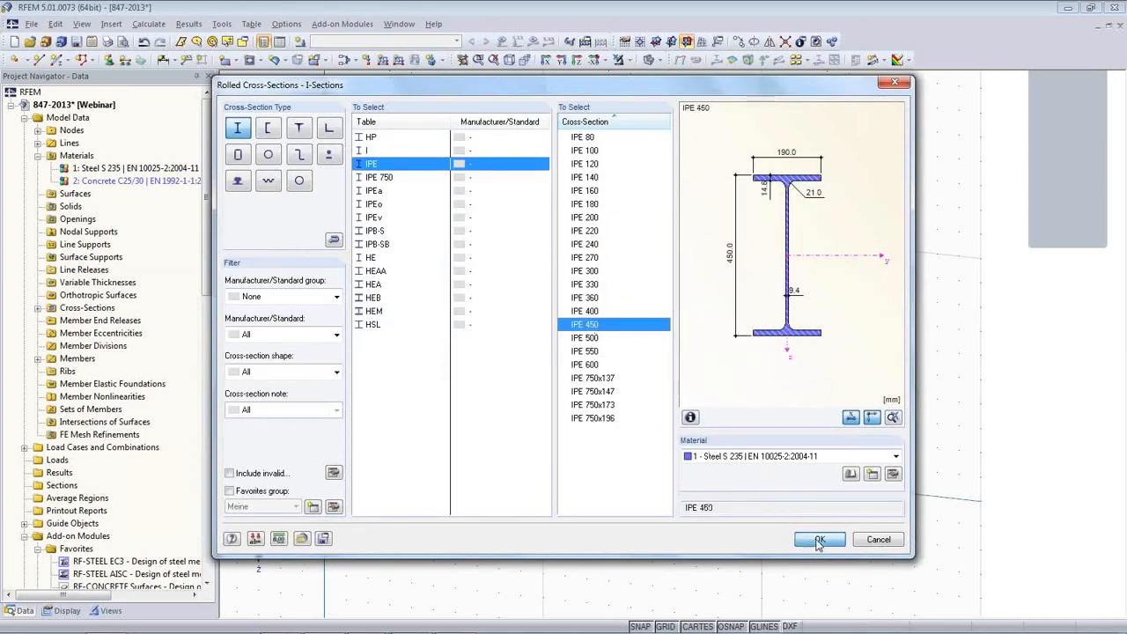
click(818, 540)
click(727, 509)
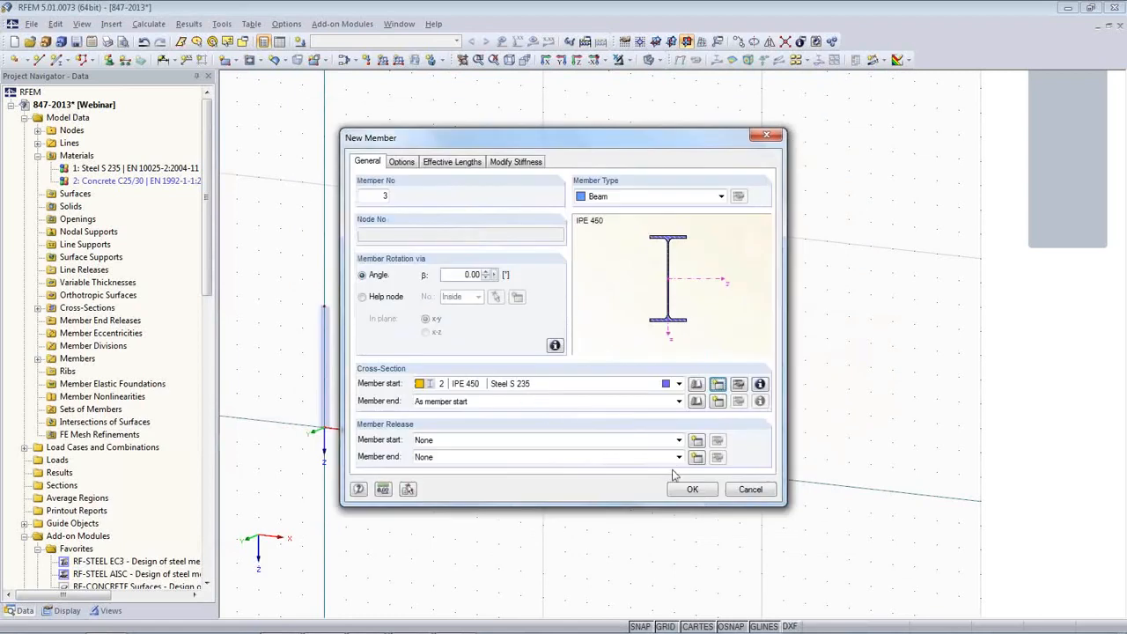
click(692, 491)
- Draw two sloping roof beams connecting the column tops through a ridge node at X 10 m, Z -6 m
click(323, 306)
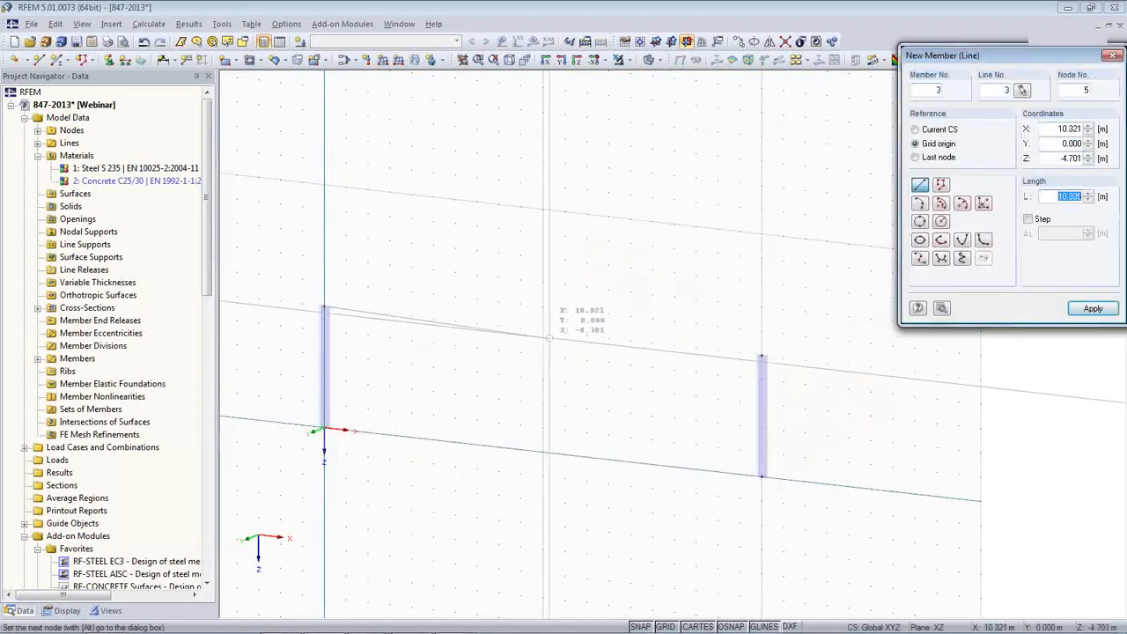
click(542, 307)
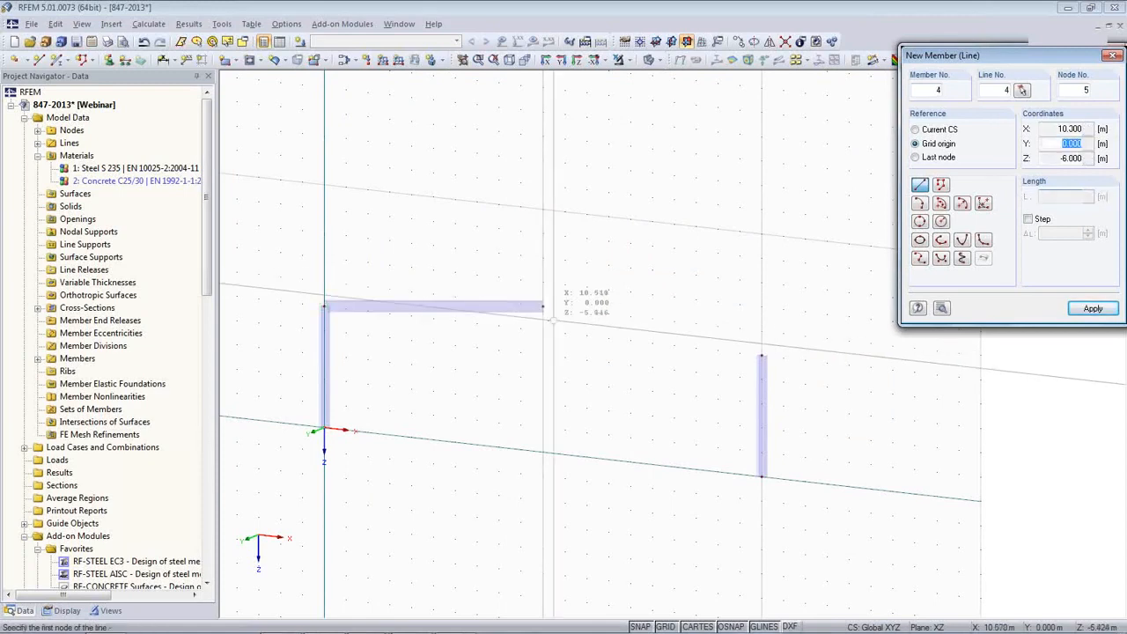
click(758, 357)
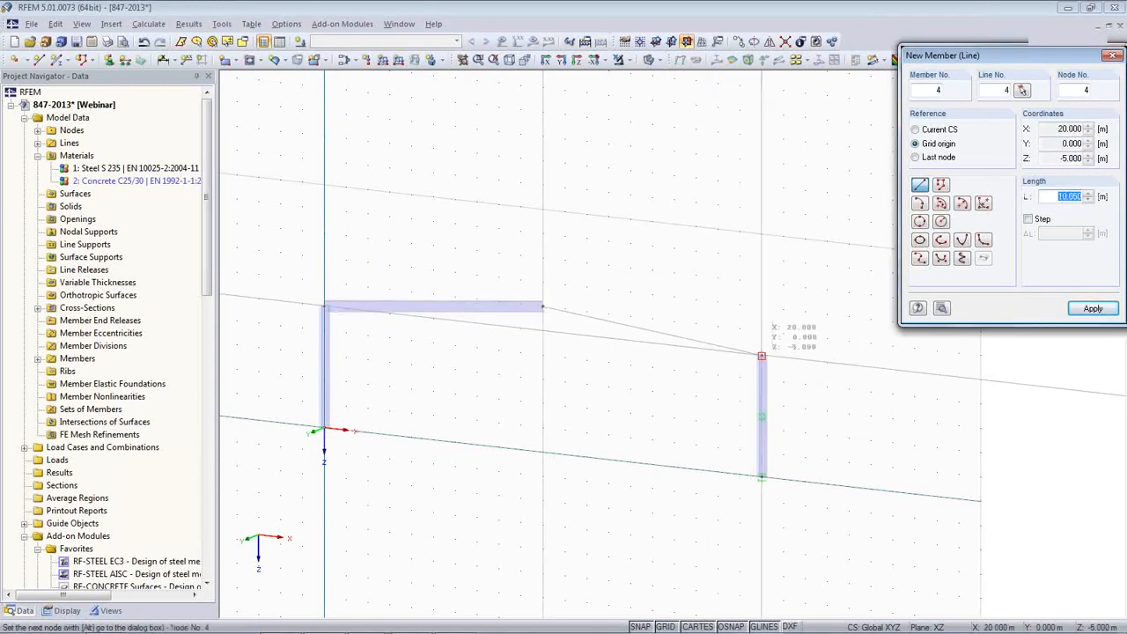
right_click(608, 386)
- Show the node, line and member numbering to examine the frame, and hide it again
ctrl+middle_drag(605, 386, 584, 383)
right_click(596, 368)
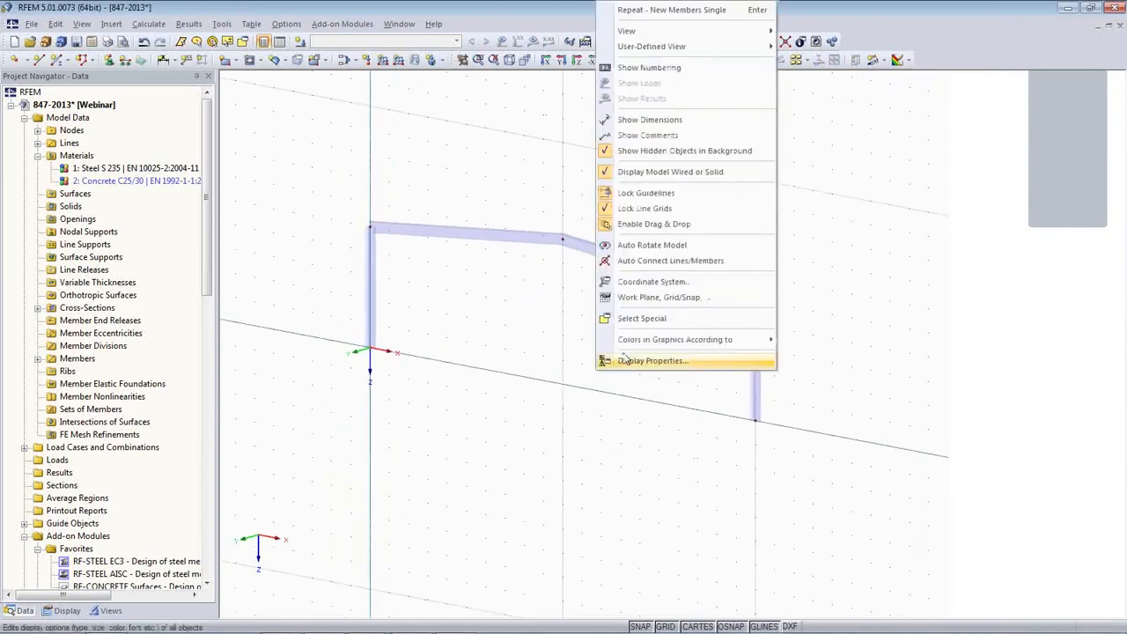
click(667, 69)
scroll(774, 392, up, 1)
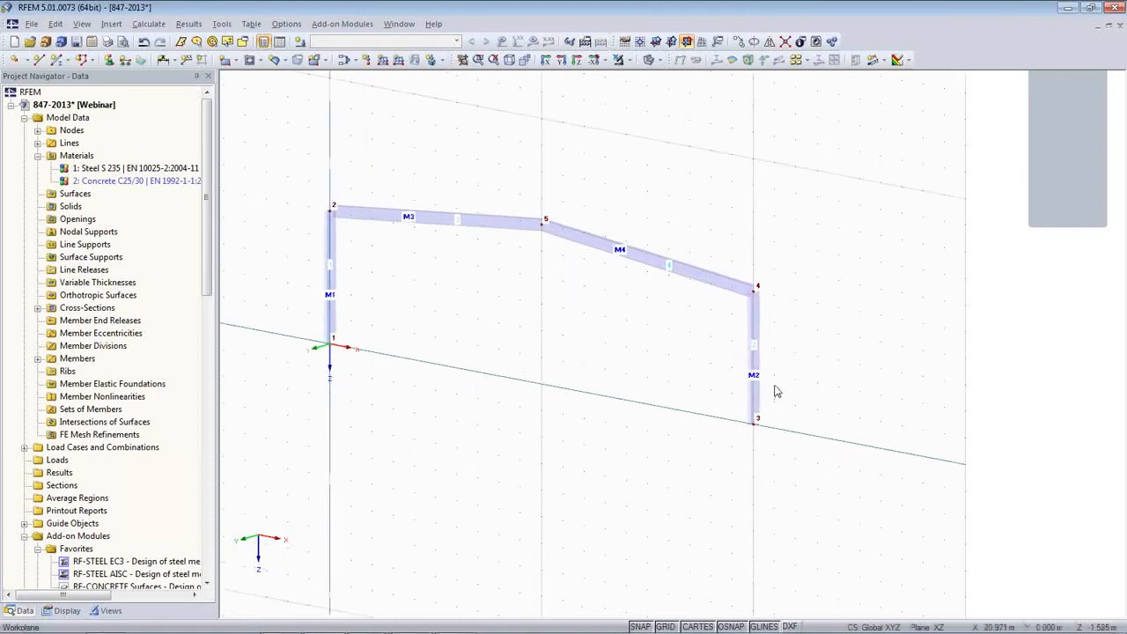
scroll(775, 392, up, 1)
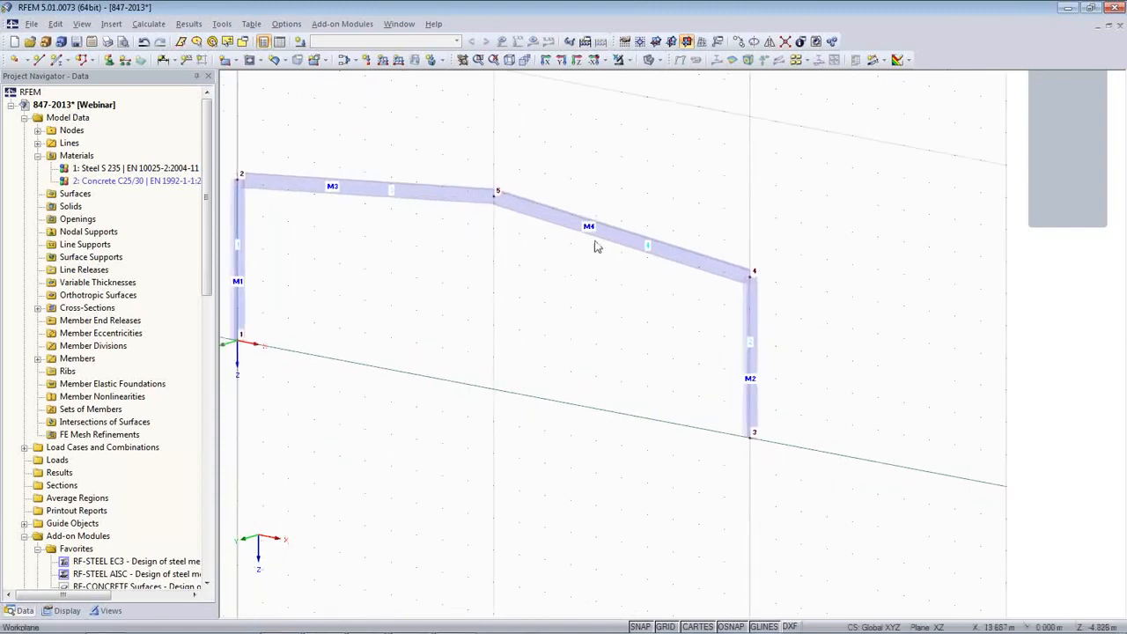
right_click(566, 327)
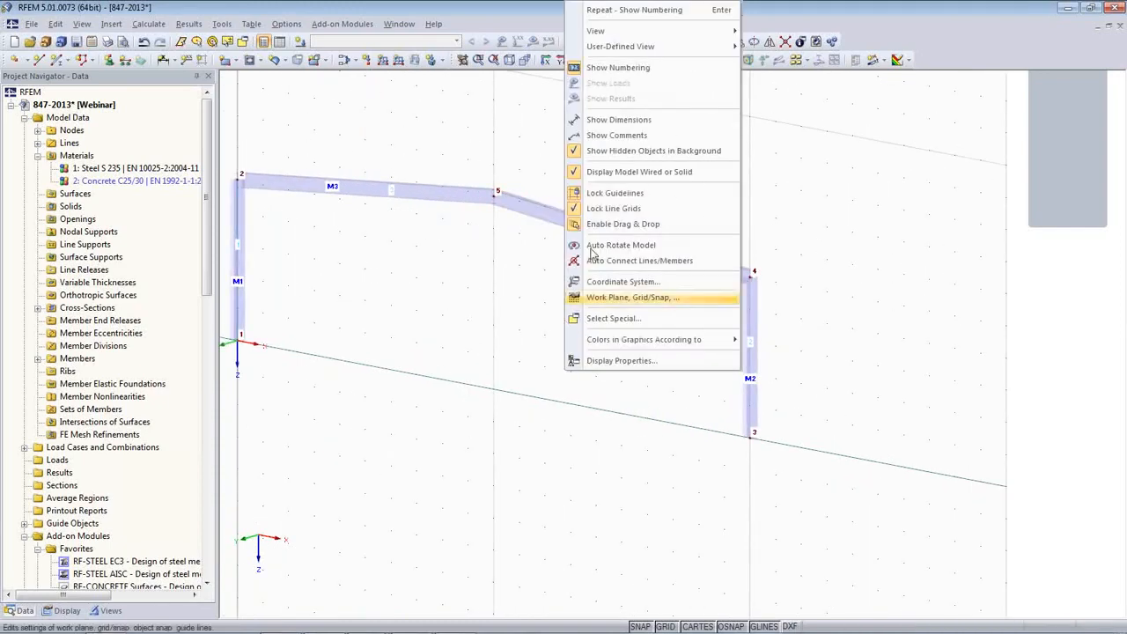
click(608, 68)
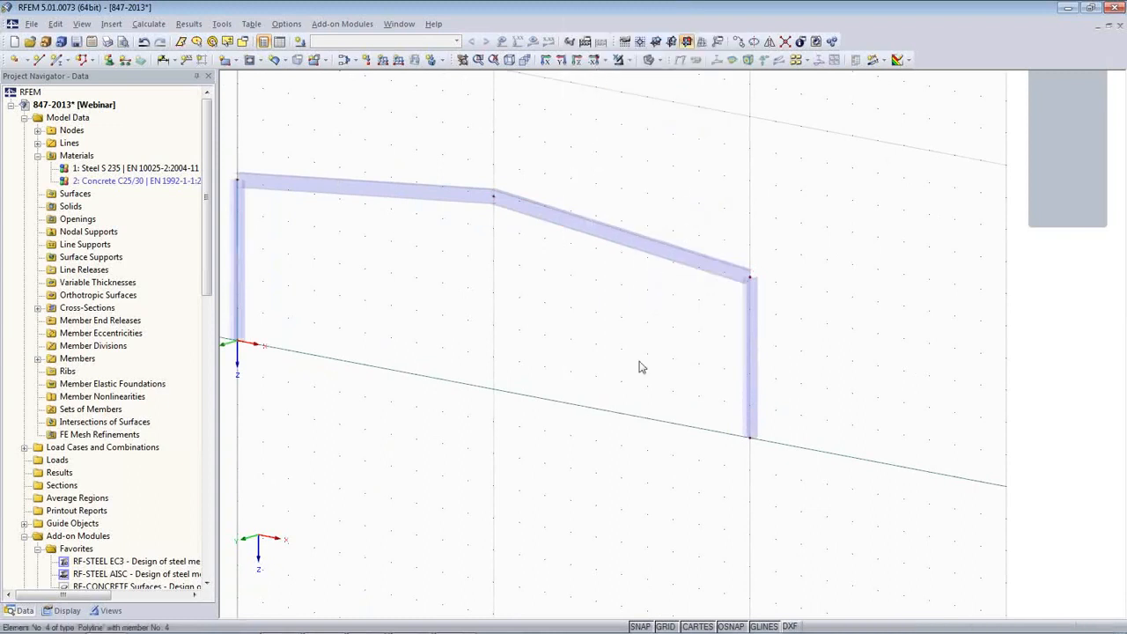
- Create a hinged nodal support type with uX, uY, uZ and φZ restrained and place it on both column bases
scroll(561, 446, down, 1)
middle_drag(537, 436, 615, 438)
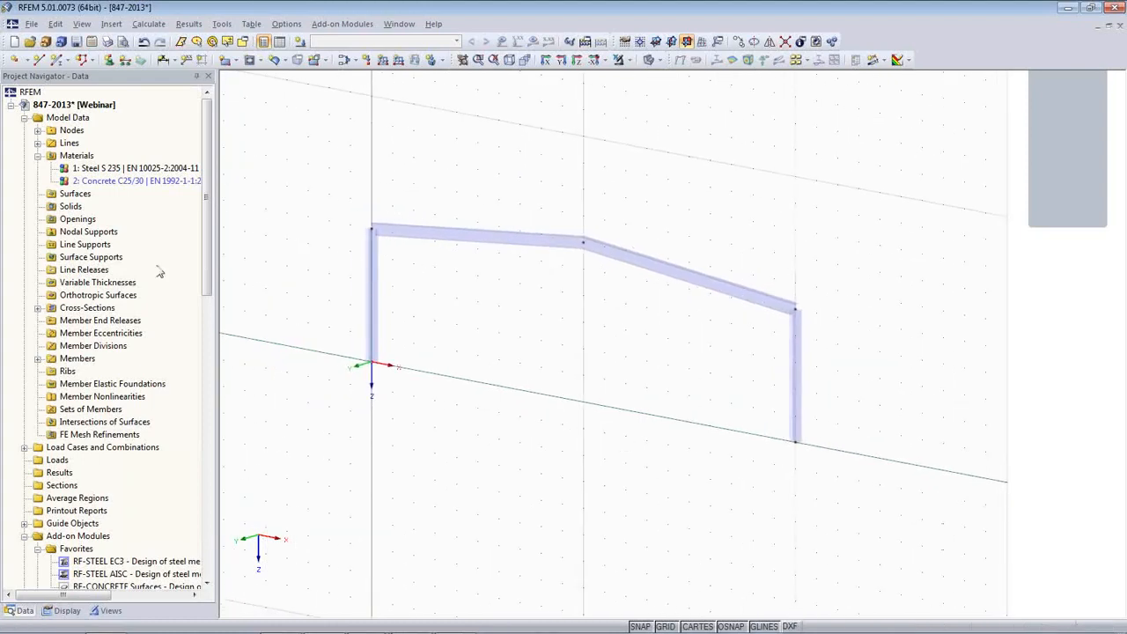
click(109, 59)
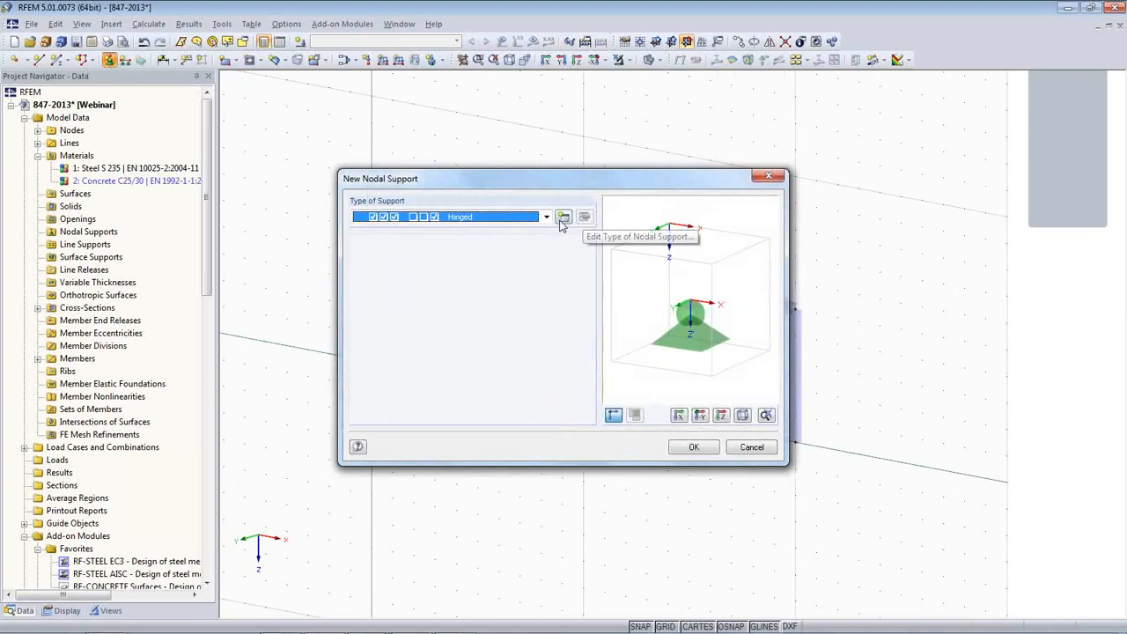
click(563, 220)
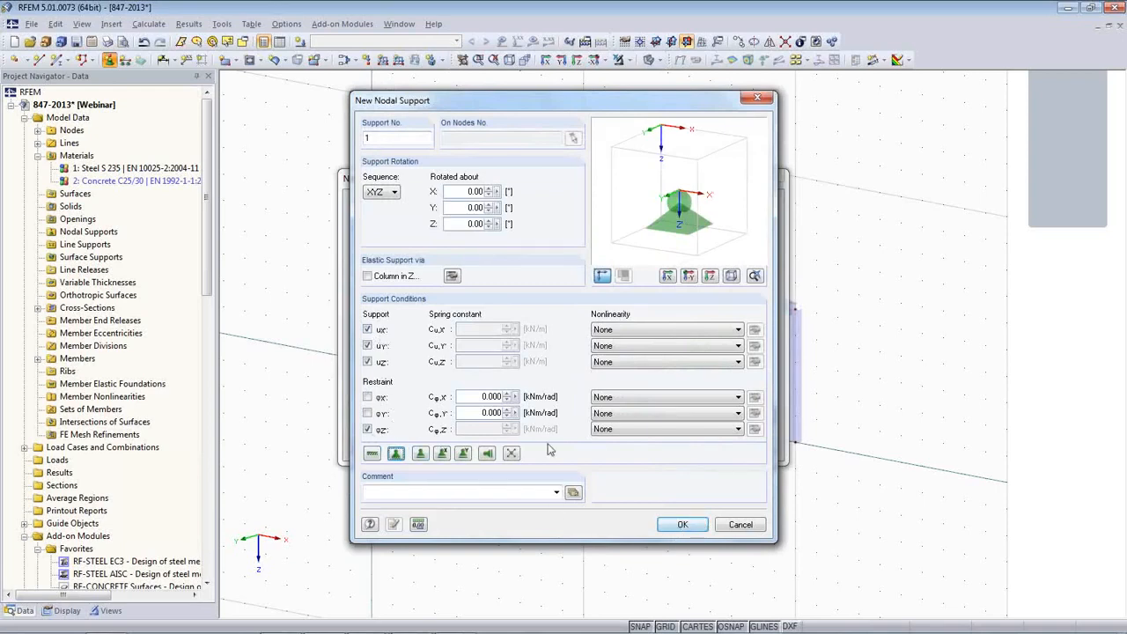
click(683, 526)
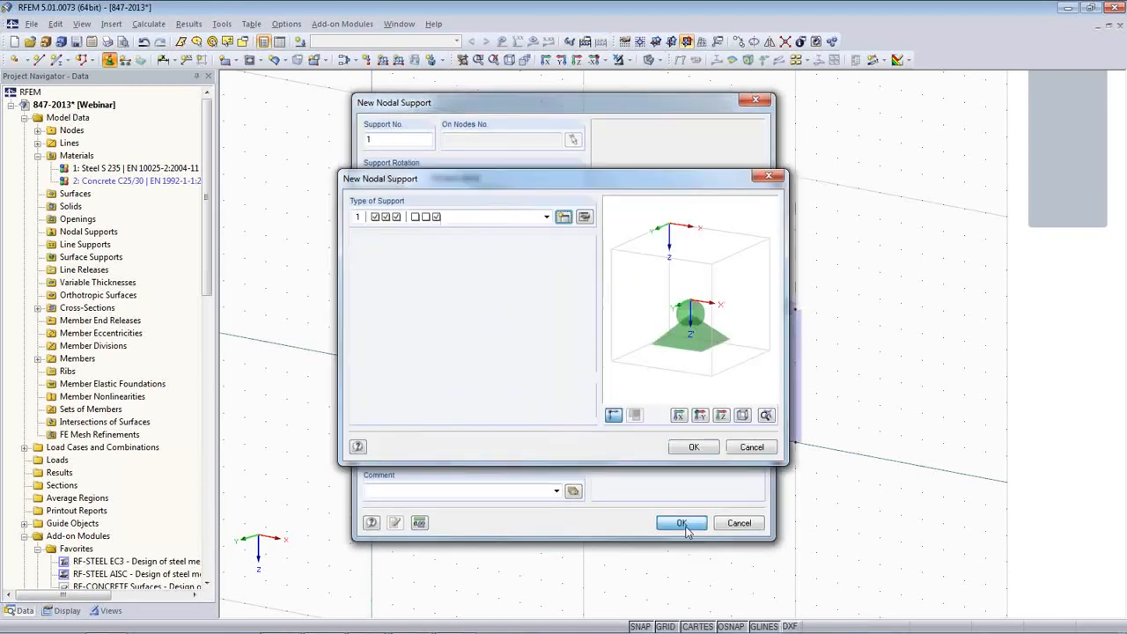
click(678, 448)
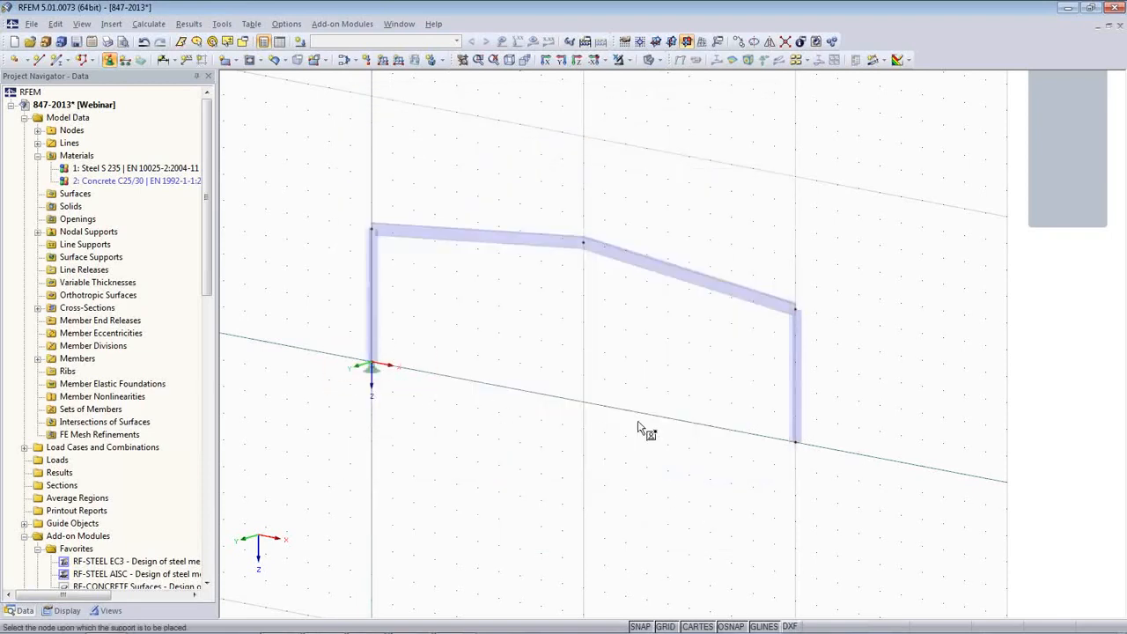
click(796, 442)
right_click(821, 479)
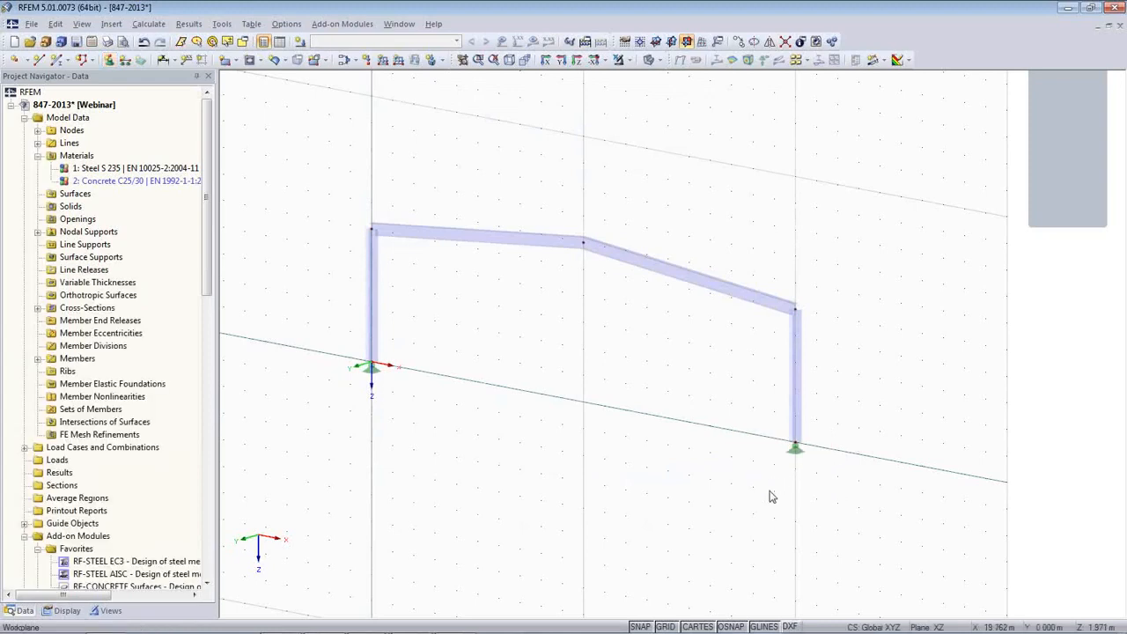
- Select the whole frame with its supports and set up 3 copies displaced by 6 m in Y
middle_drag(763, 495, 775, 486)
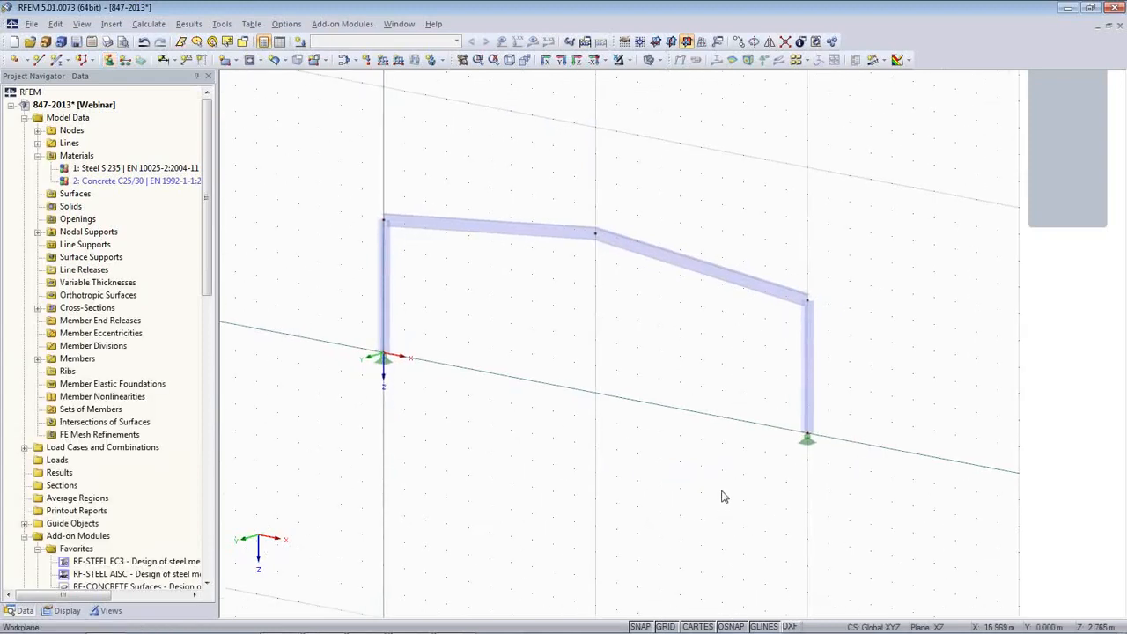
scroll(683, 484, down, 1)
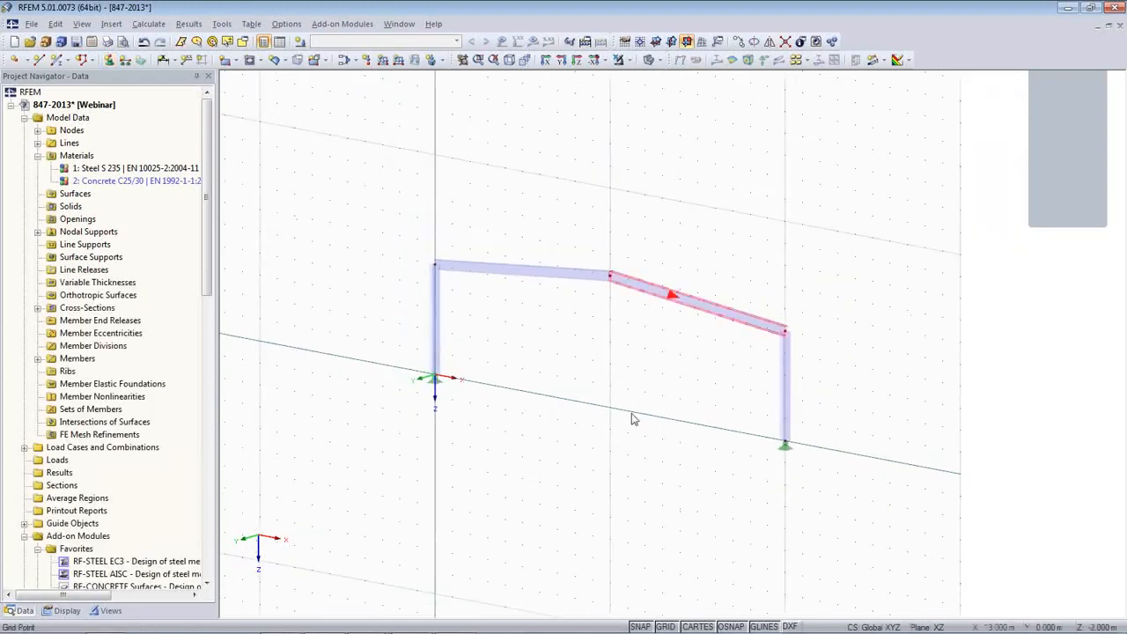
middle_drag(572, 467, 584, 412)
scroll(584, 414, down, 1)
scroll(584, 420, down, 1)
drag(427, 182, 910, 465)
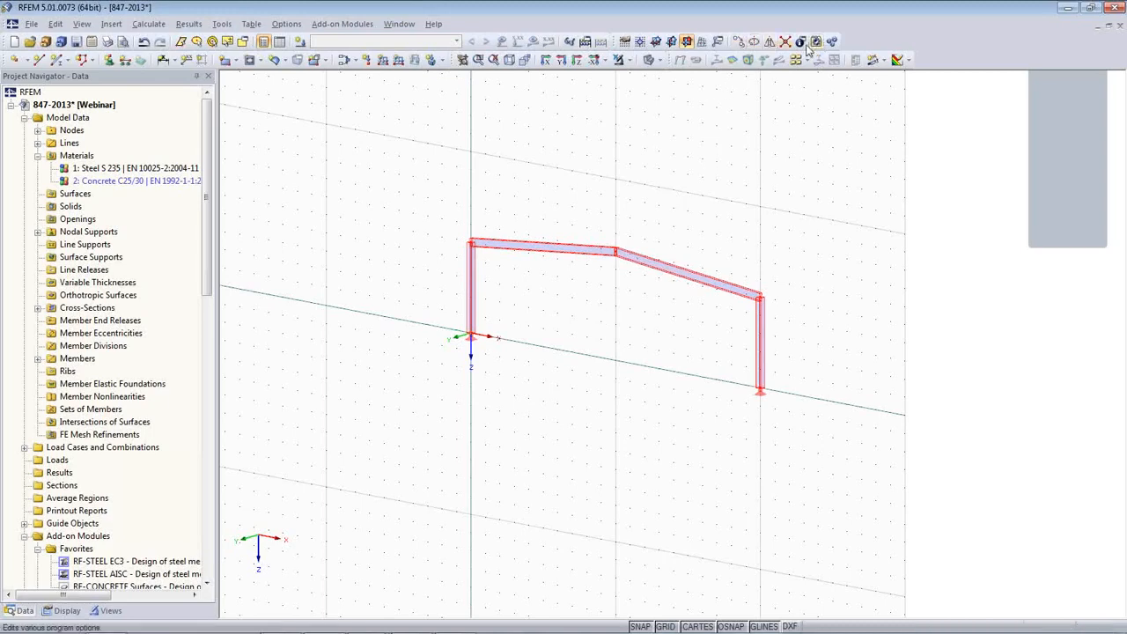
click(739, 43)
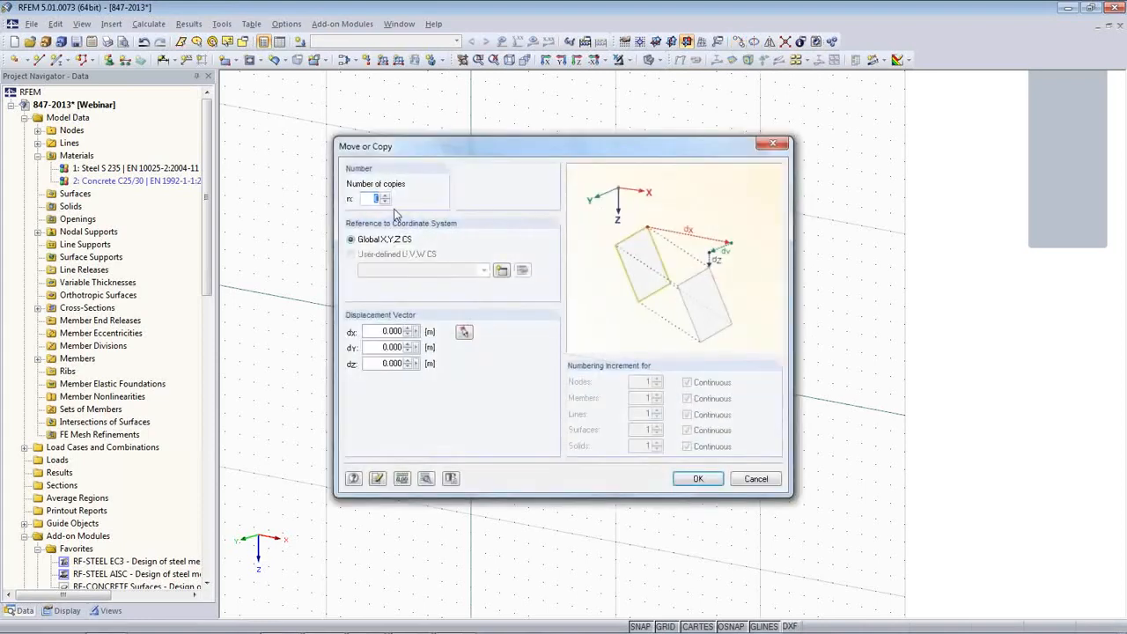
click(384, 195)
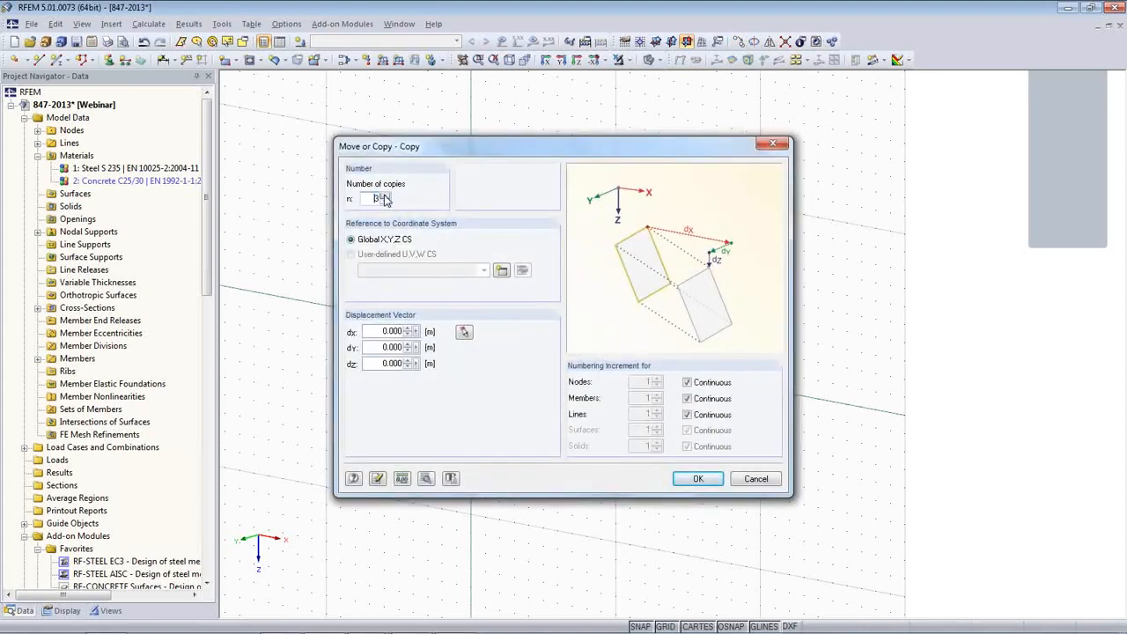
drag(380, 349, 445, 355)
text(6)
- Create 4 copies of the frame 6 m apart in Y, with connecting lines and members based on template member 1 (HEA 360)
click(427, 481)
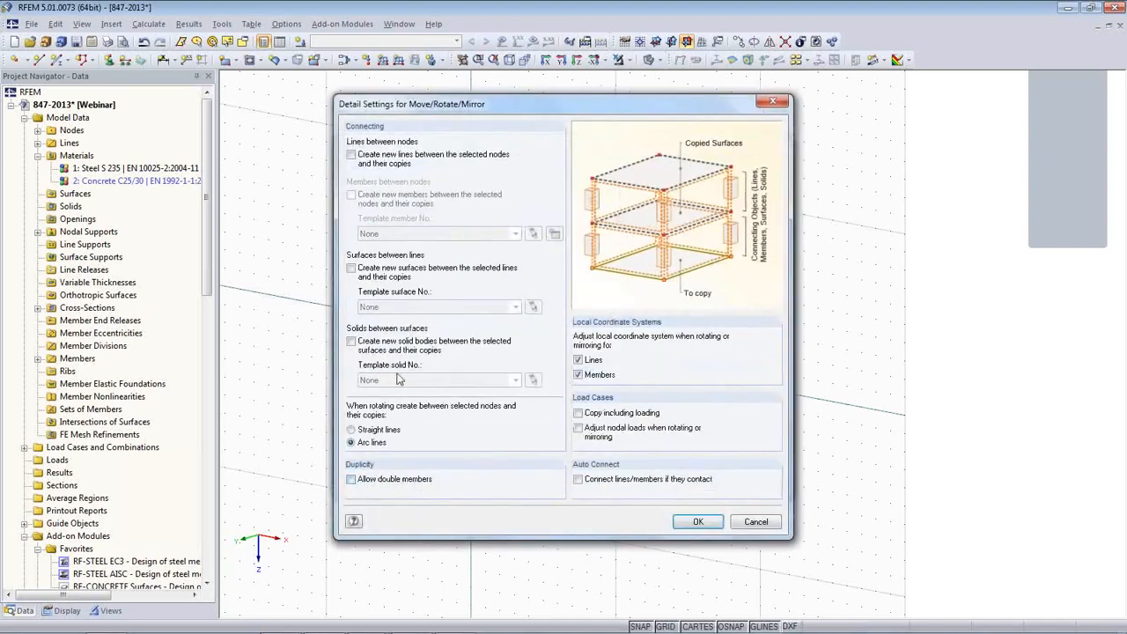
click(351, 155)
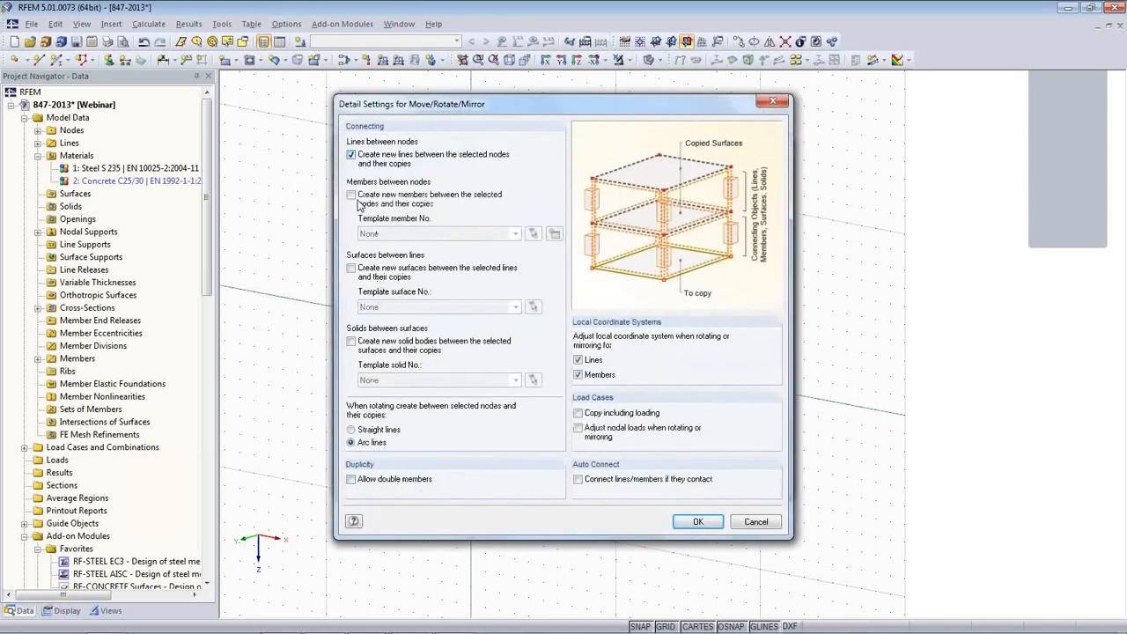
click(352, 194)
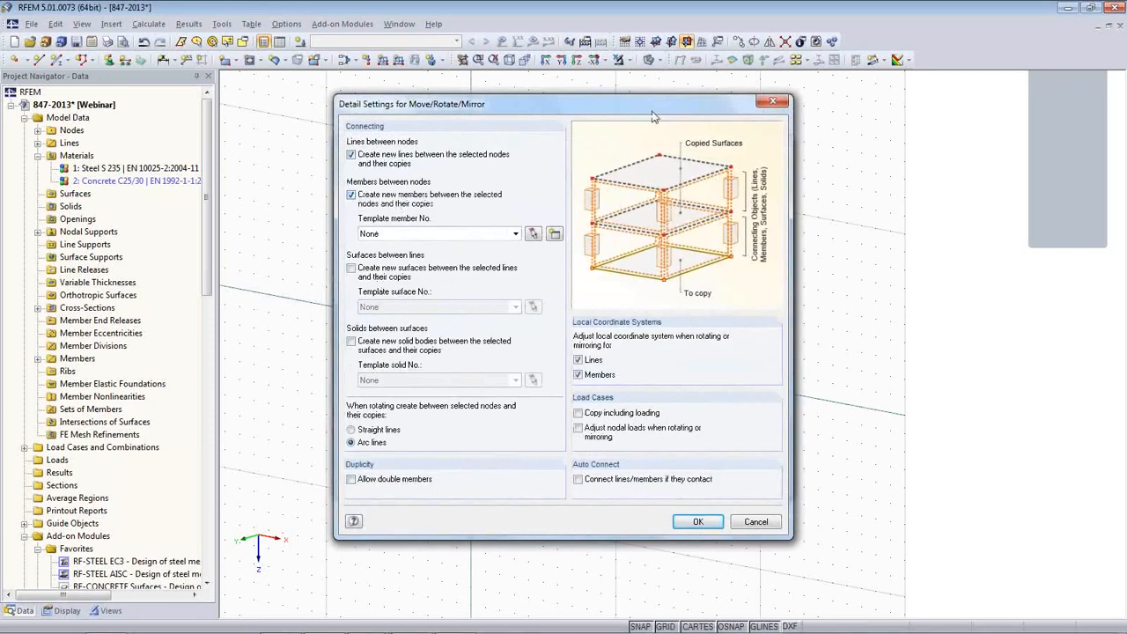
drag(650, 113, 647, 171)
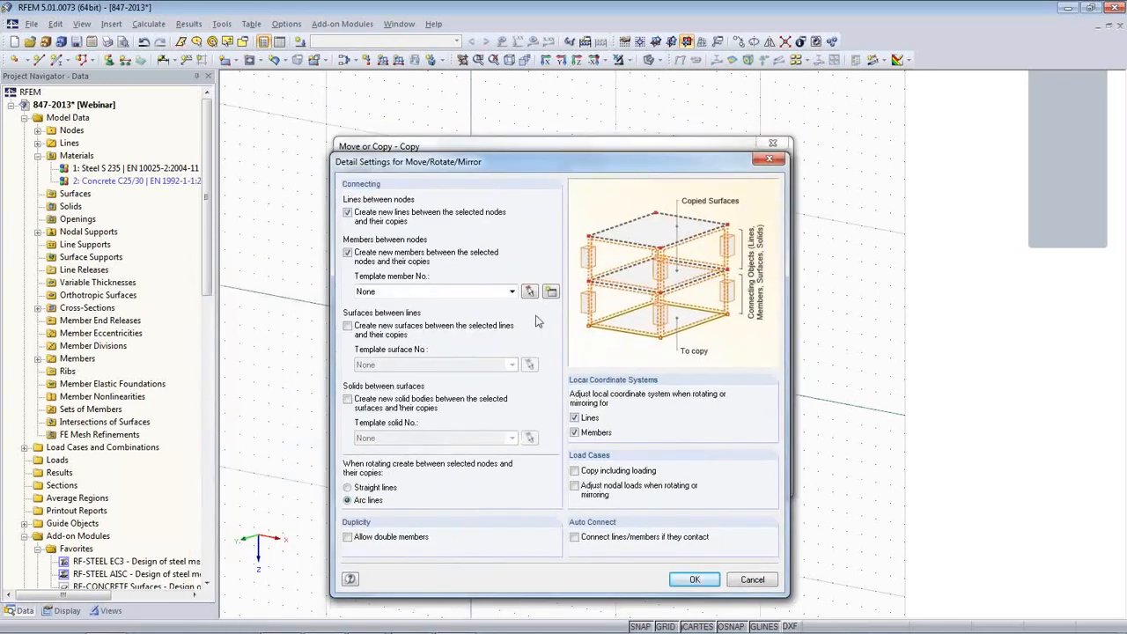
click(512, 292)
click(449, 322)
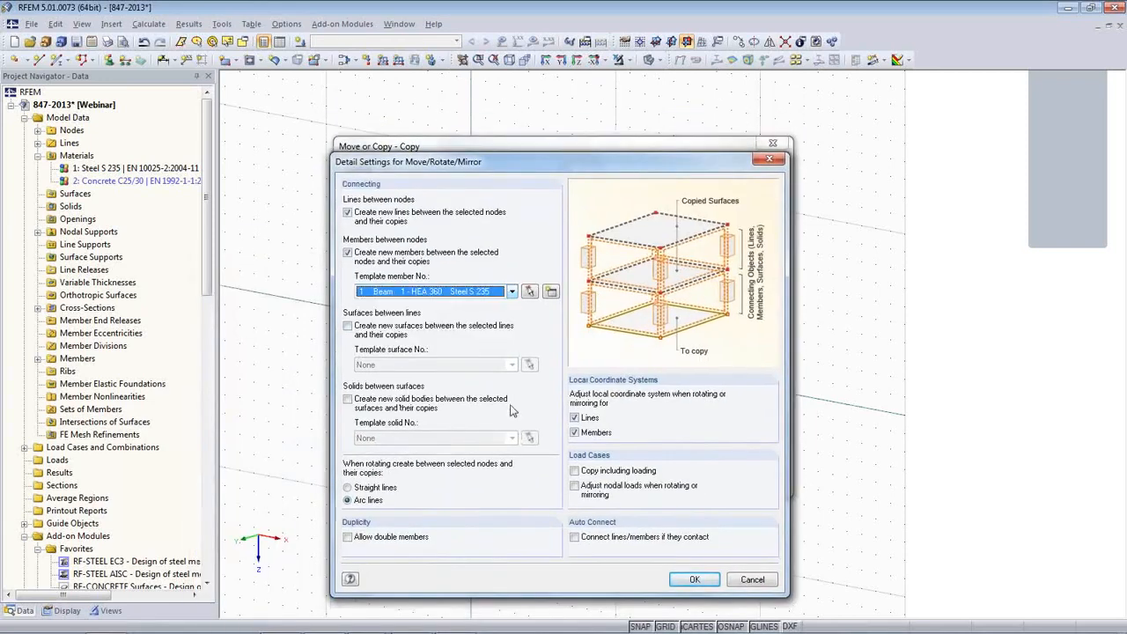
click(695, 579)
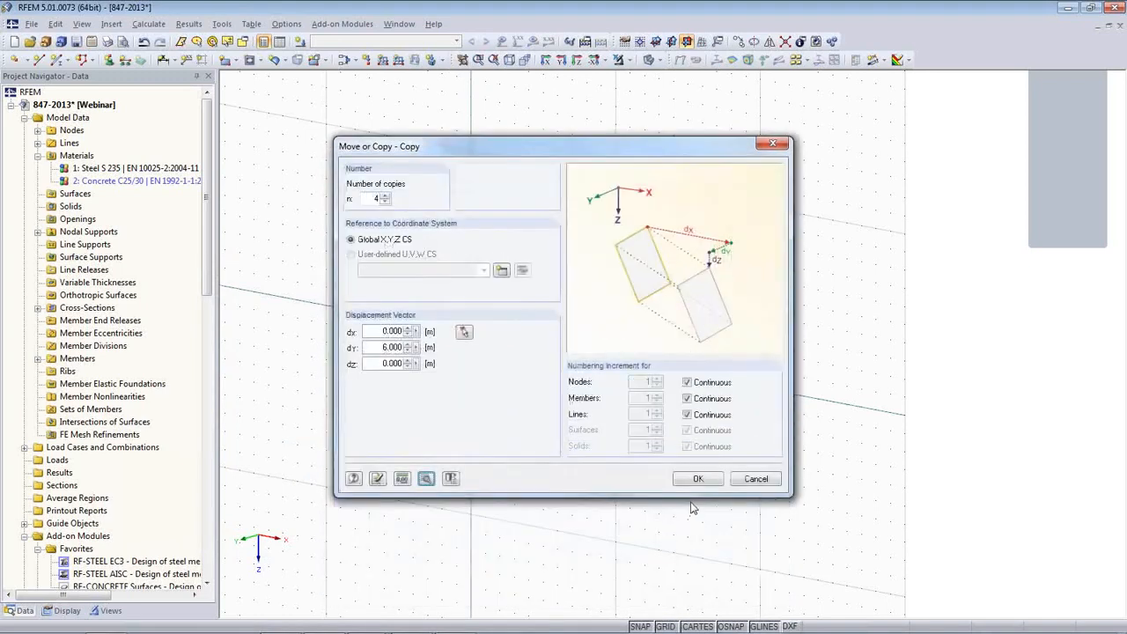
key(Return)
scroll(632, 429, down, 2)
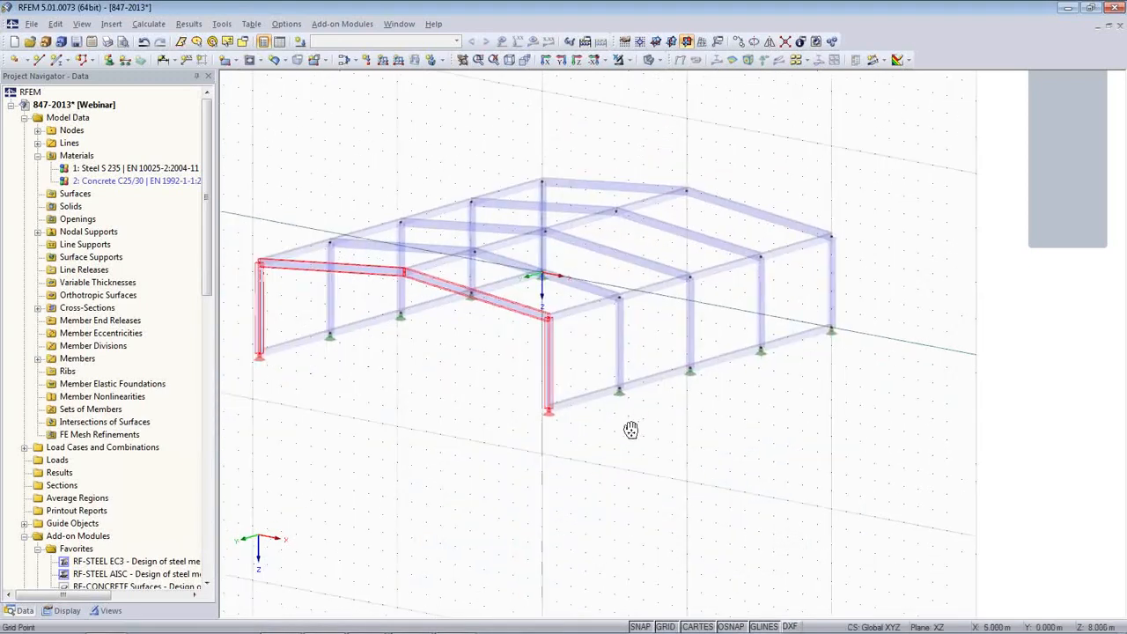
click(629, 437)
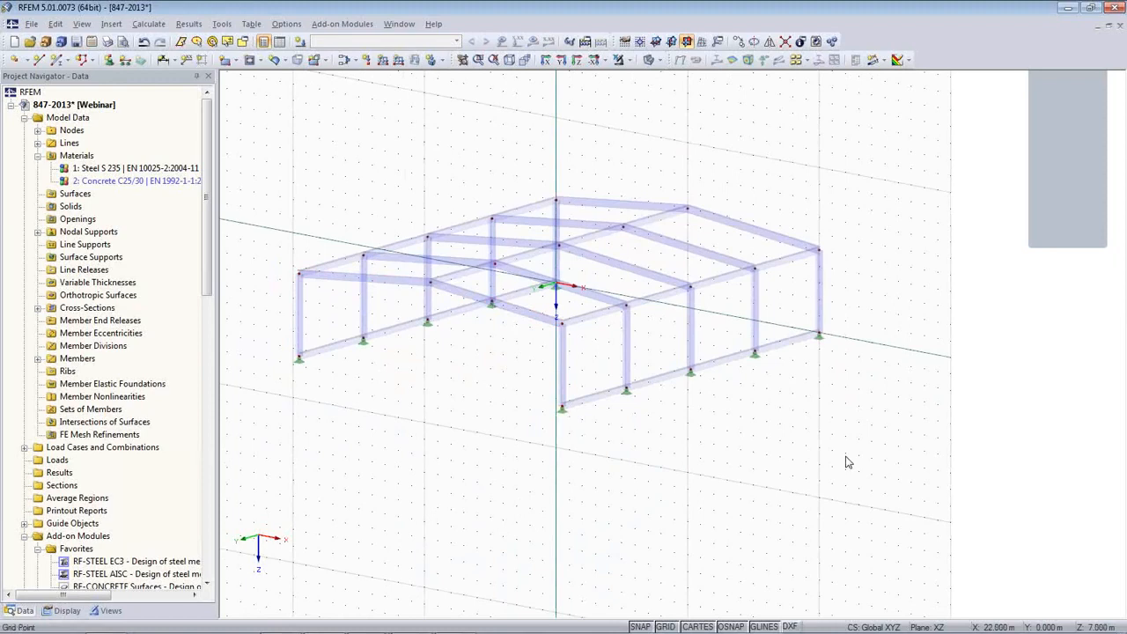
- Delete the connecting members that run in Y between the column bases on both sides of the hall
ctrl+middle_drag(862, 452, 689, 445)
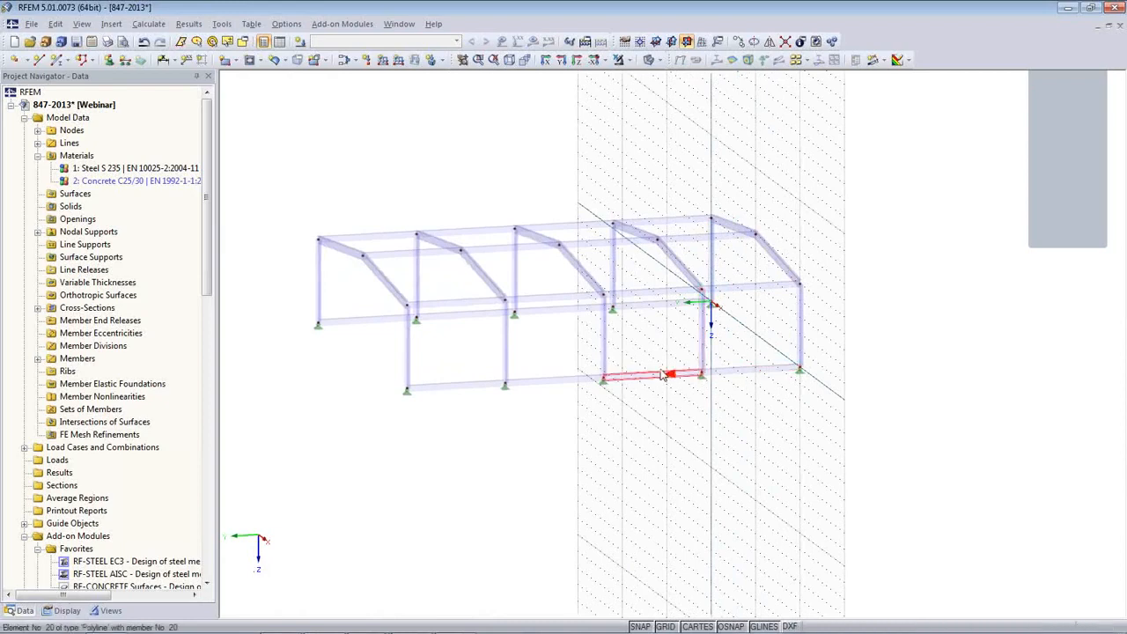
ctrl+middle_drag(623, 485, 568, 453)
drag(422, 413, 398, 328)
drag(540, 403, 484, 315)
drag(652, 409, 596, 321)
drag(728, 393, 691, 320)
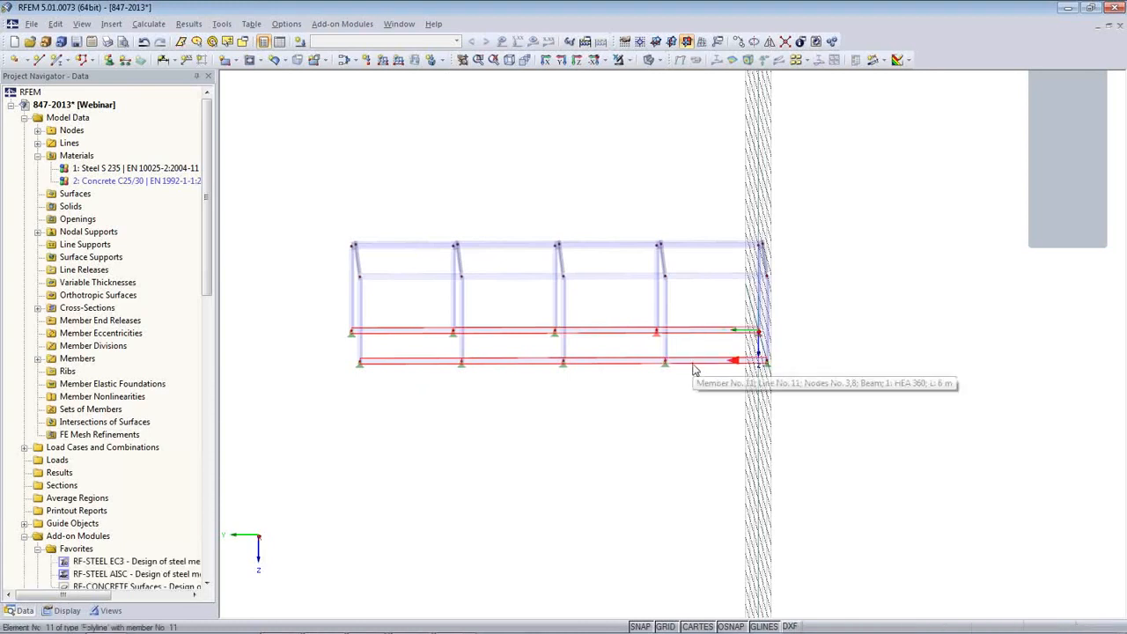
key(Delete)
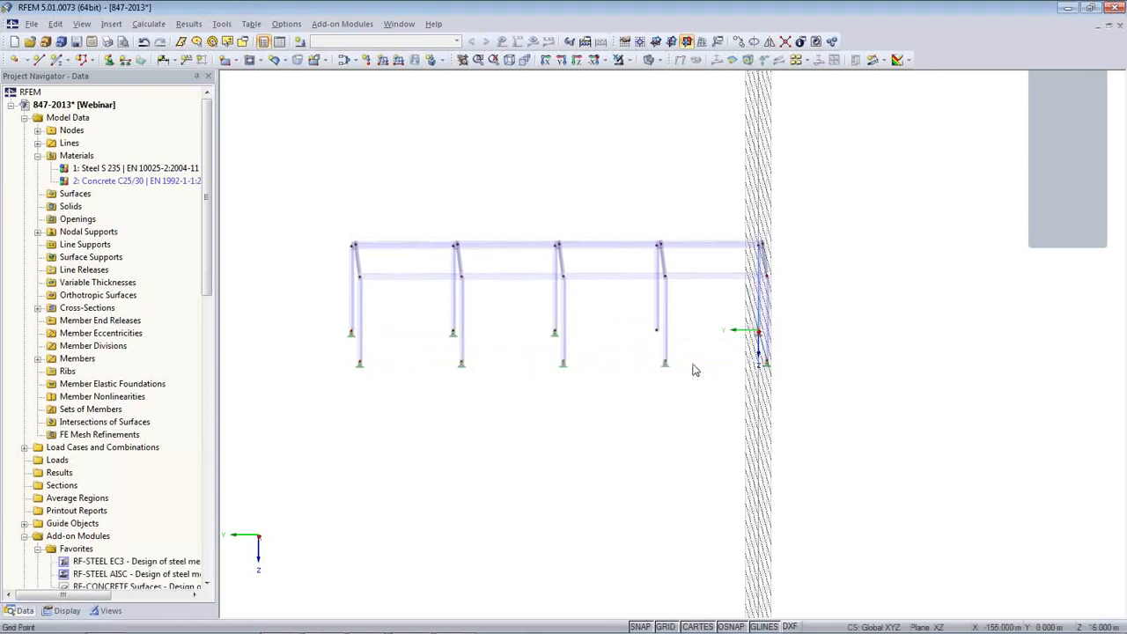
- Inspect the general member settings of an eave member connecting two neighbouring frames
ctrl+middle_drag(623, 420, 813, 499)
click(612, 317)
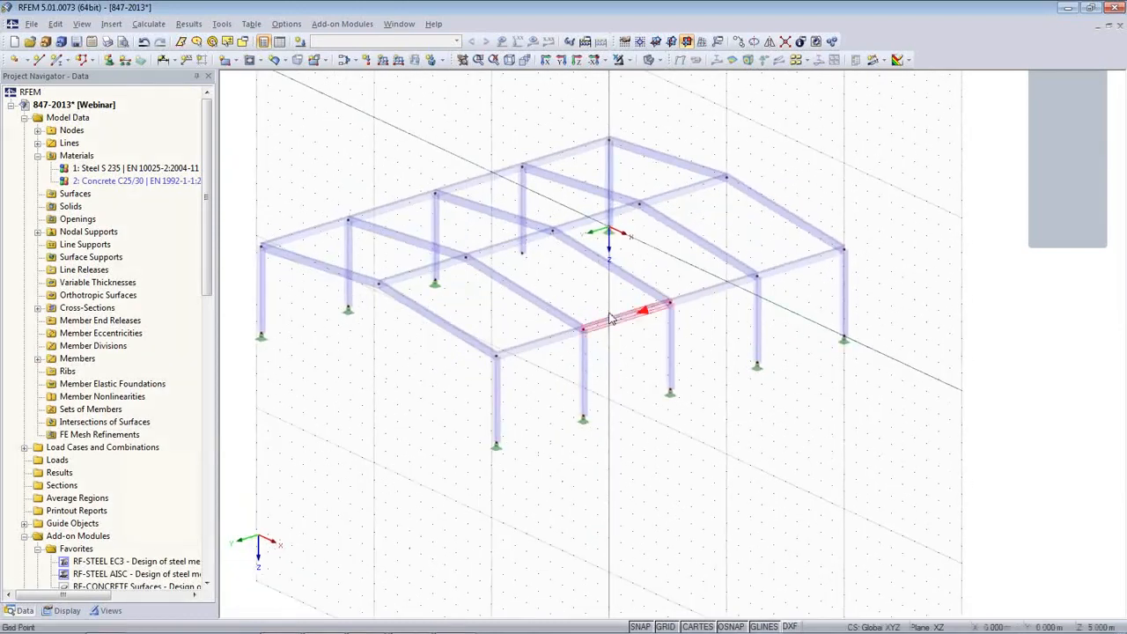
double_click(614, 320)
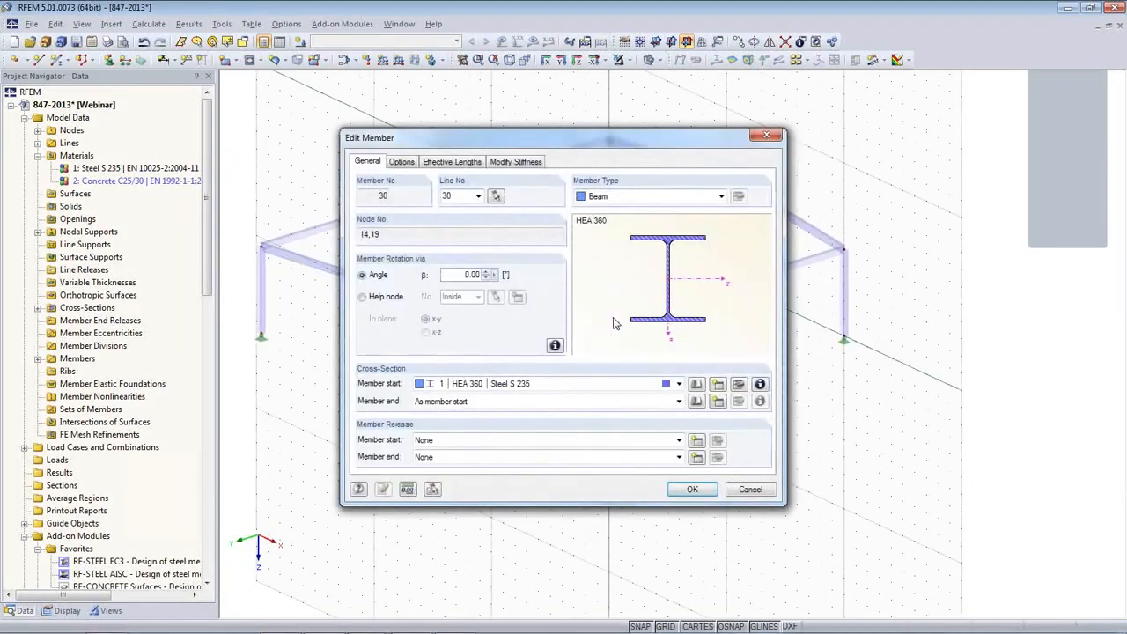
click(752, 492)
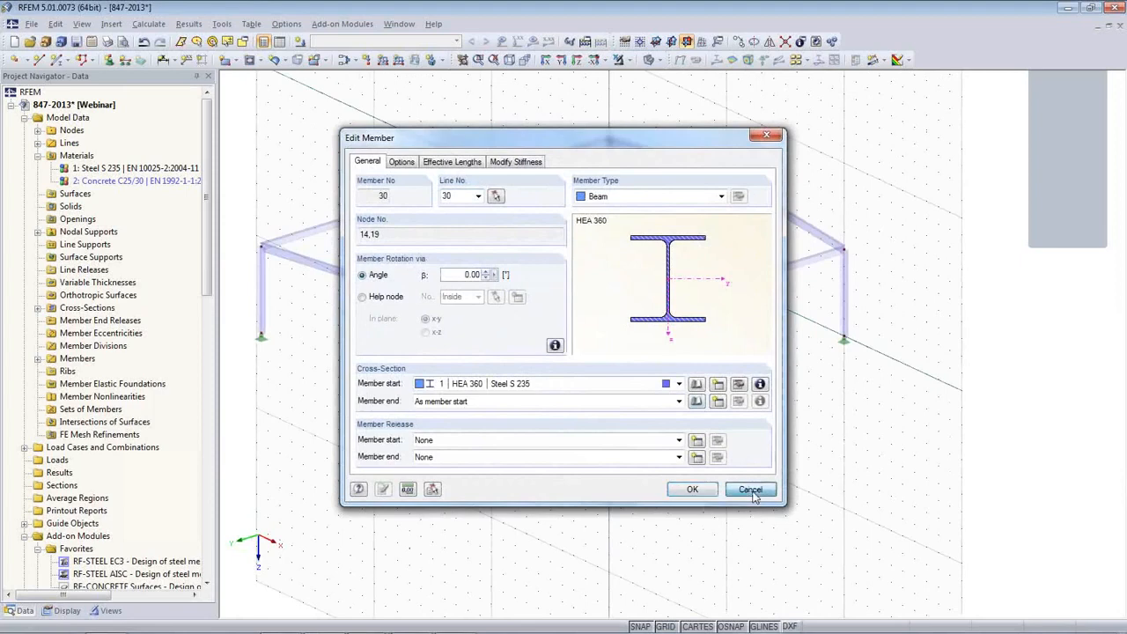
- Turn off the work plane grid and clear the eave member selection
scroll(669, 473, down, 2)
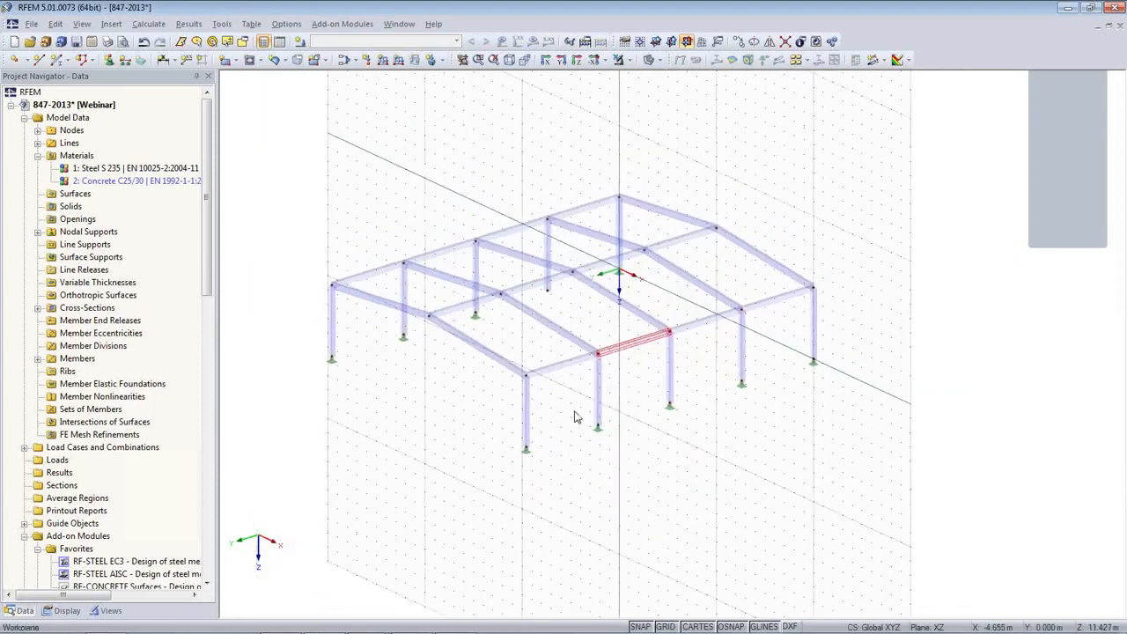
click(660, 626)
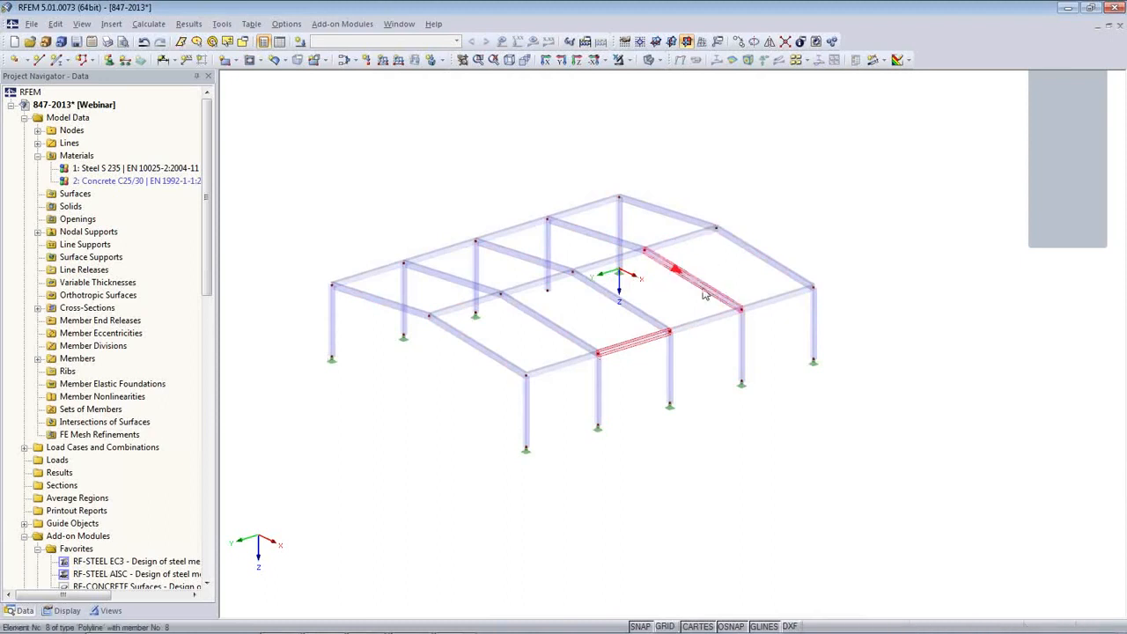
click(780, 240)
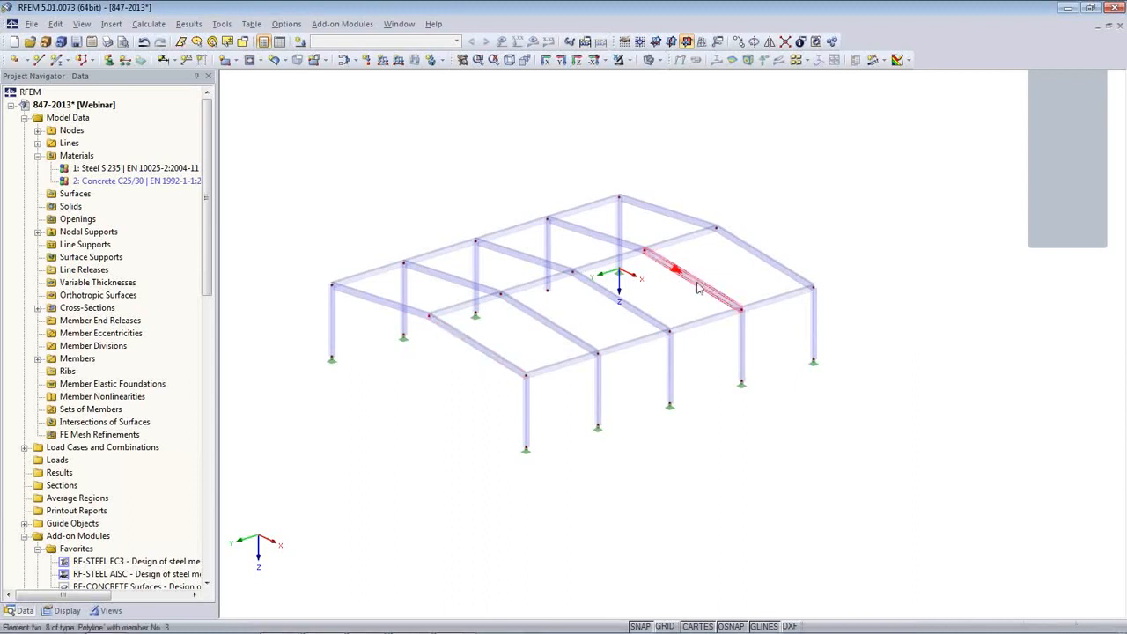
click(548, 257)
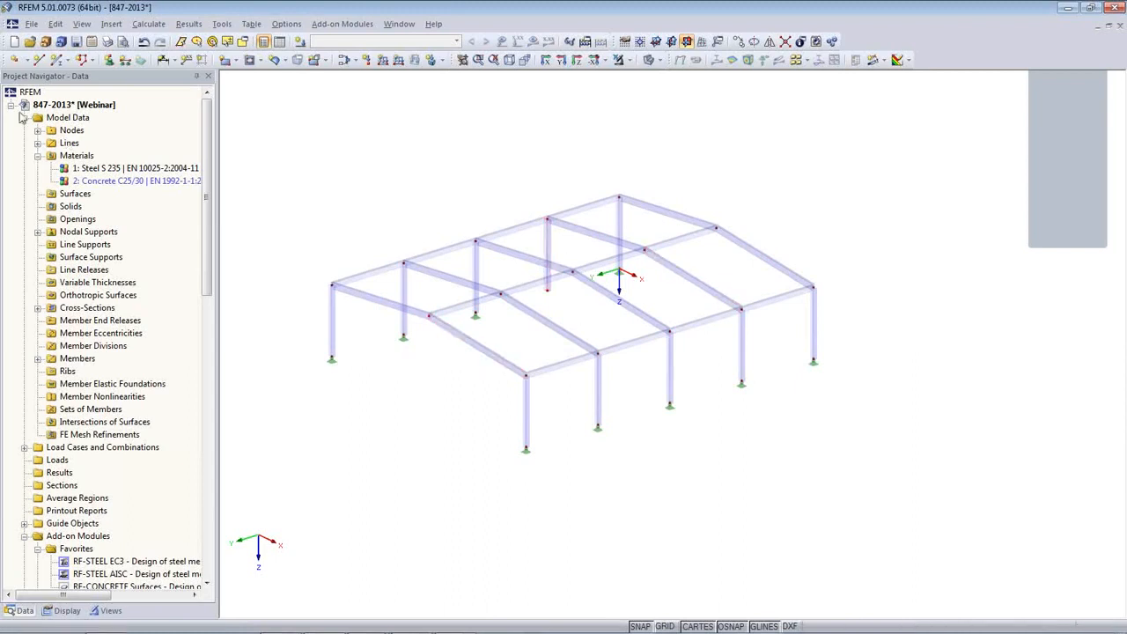
- Define a new member of type Truss (only N) with a new HEA 120 cross-section in Steel S 235
click(55, 60)
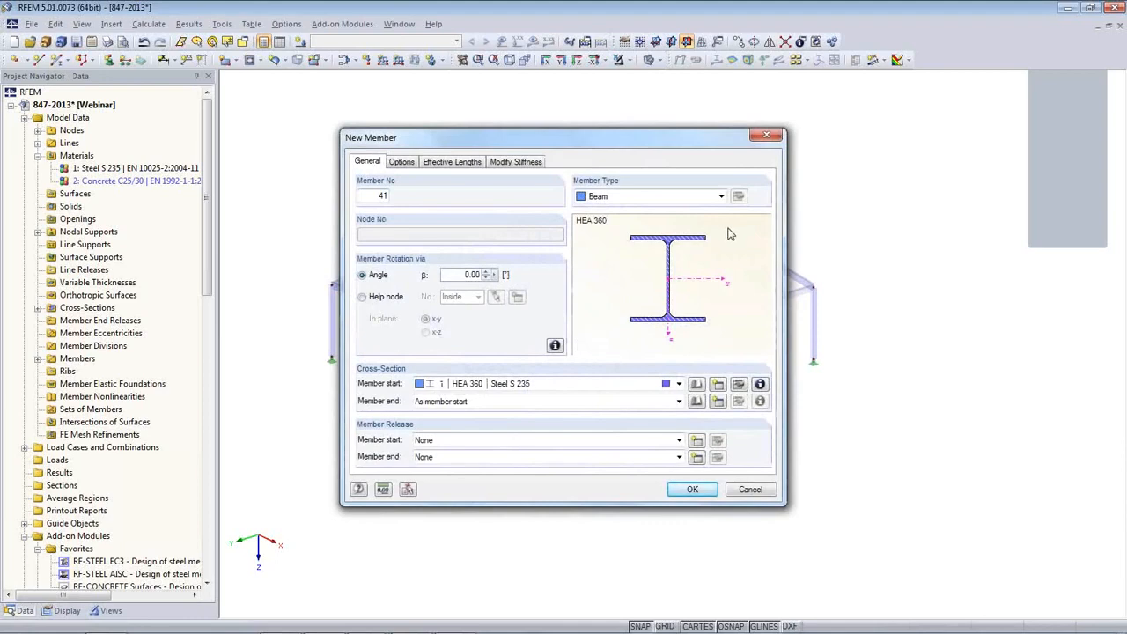
click(718, 386)
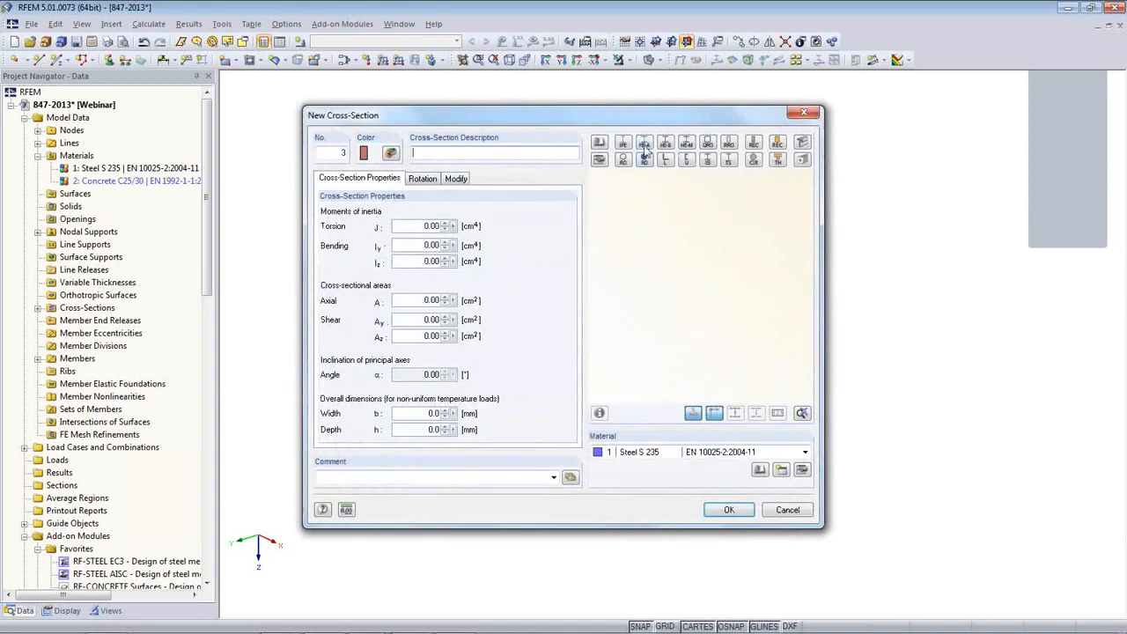
click(644, 145)
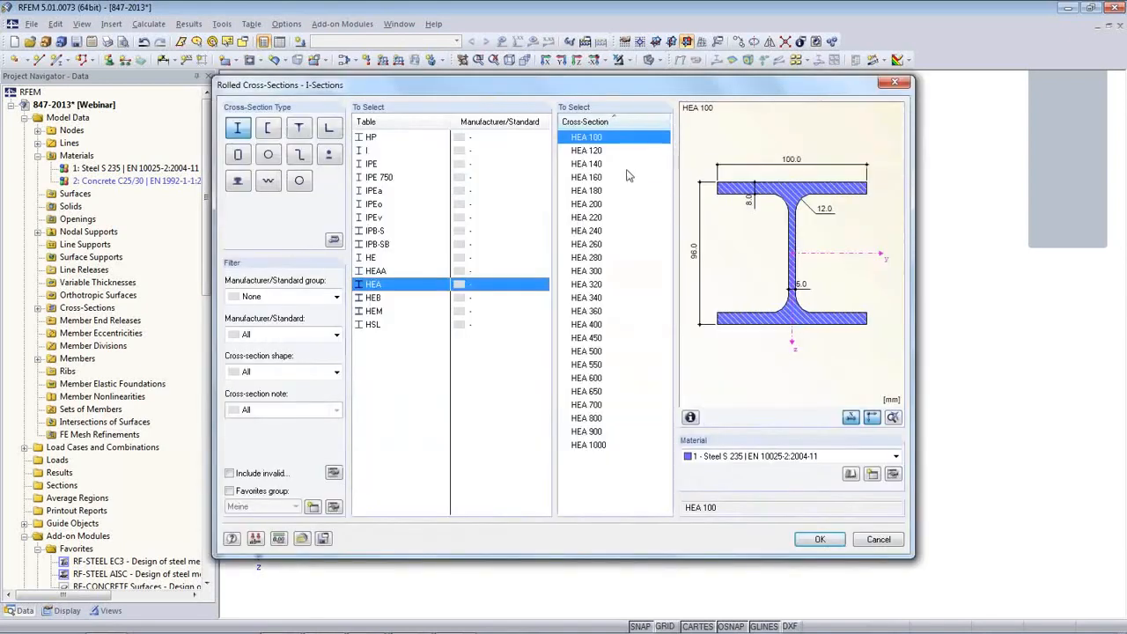
click(595, 151)
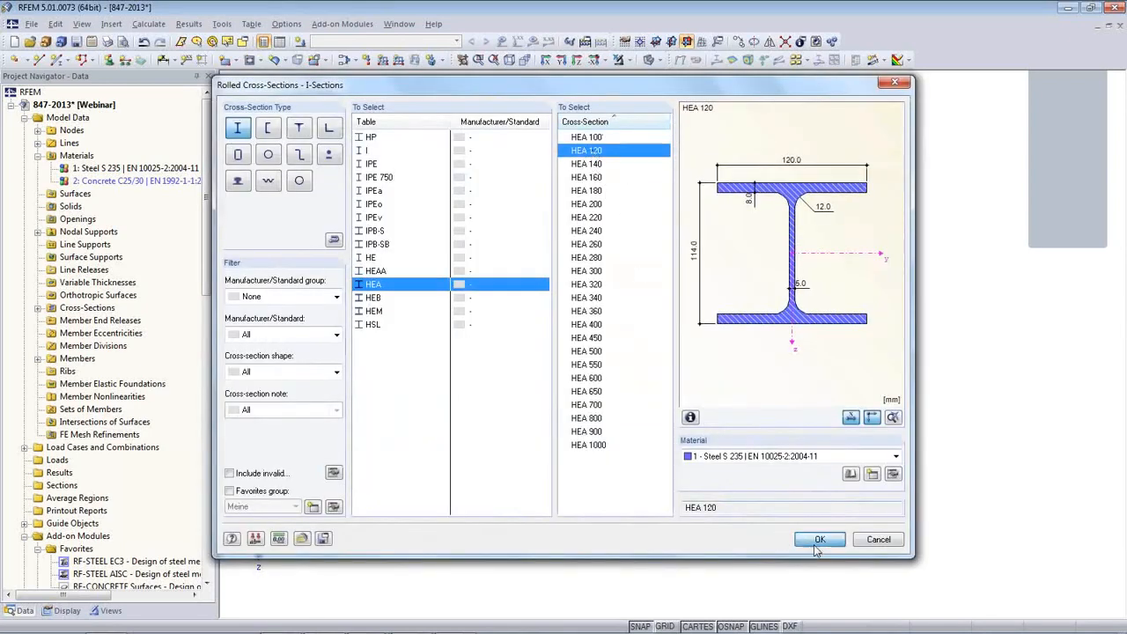
click(819, 538)
click(729, 510)
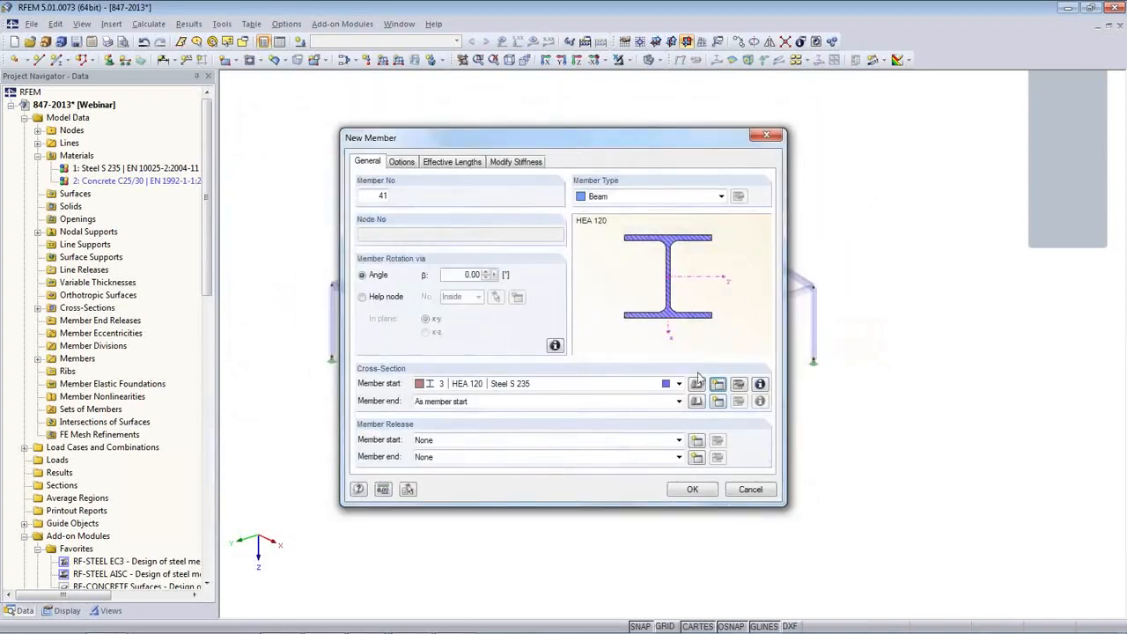
click(639, 197)
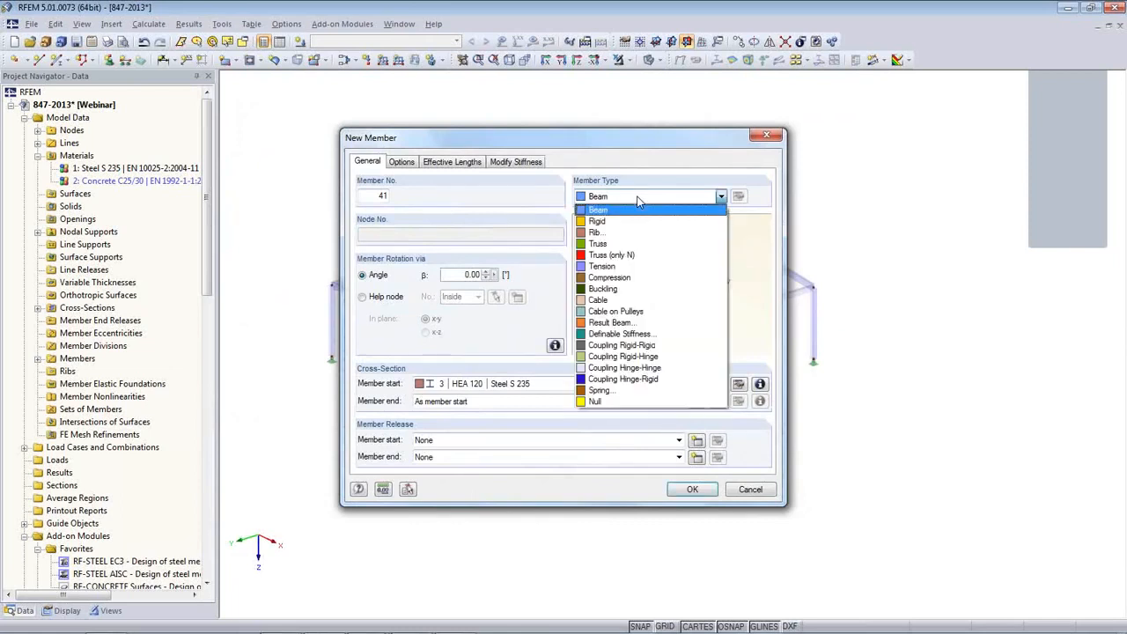
click(646, 257)
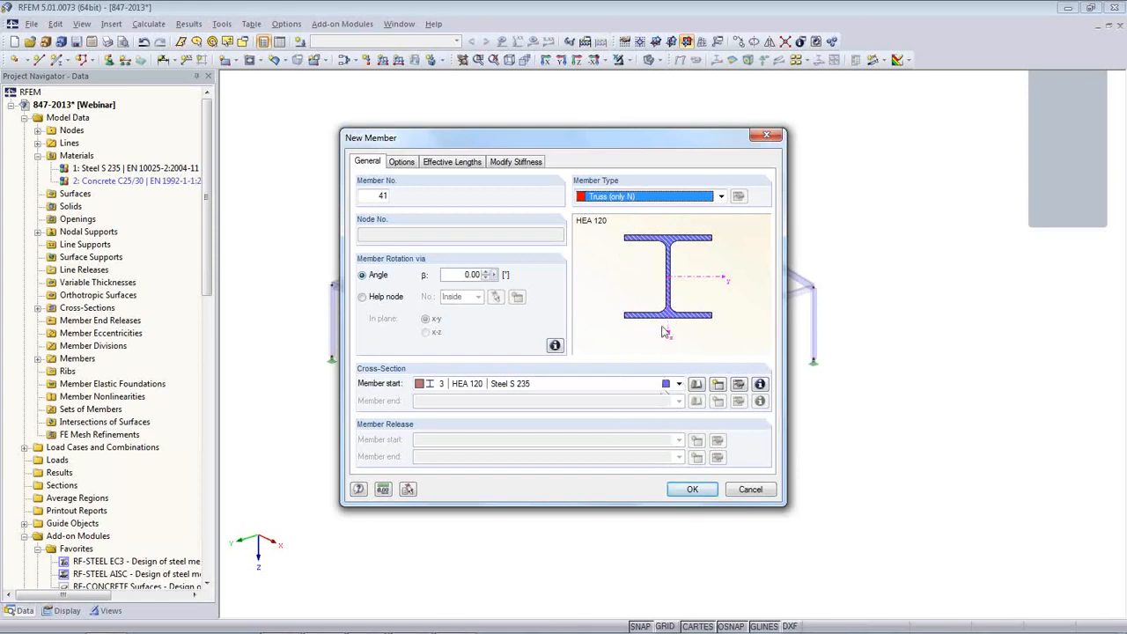
click(701, 495)
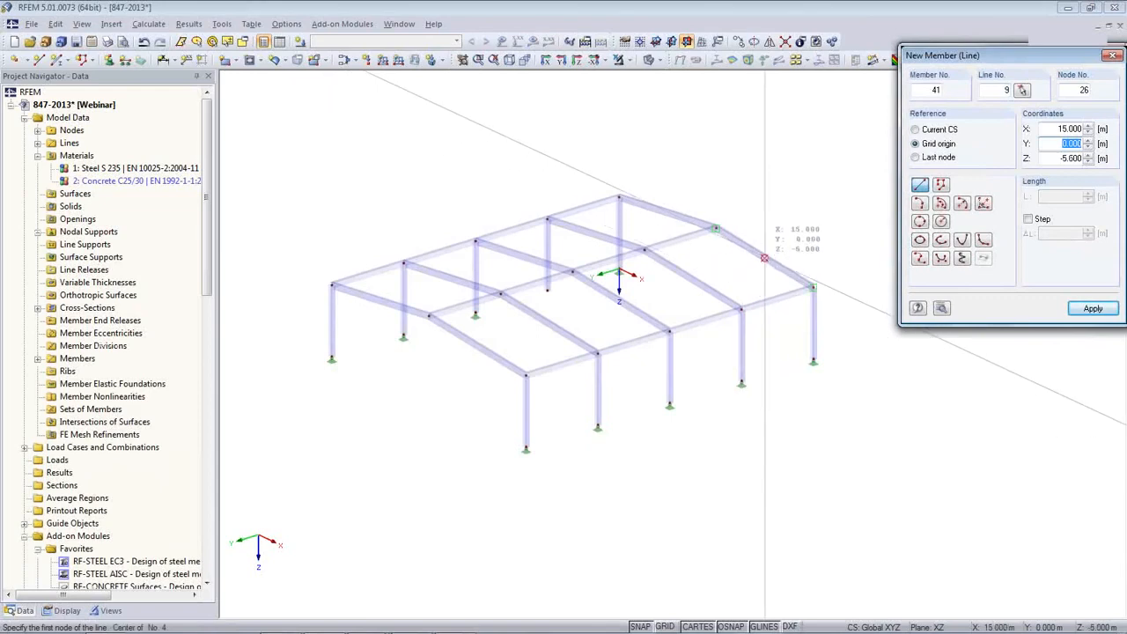
- Draw the HEA 120 truss member in Y between the midpoints of the first and last frames' roof beams at X 15 m
scroll(764, 258, up, 3)
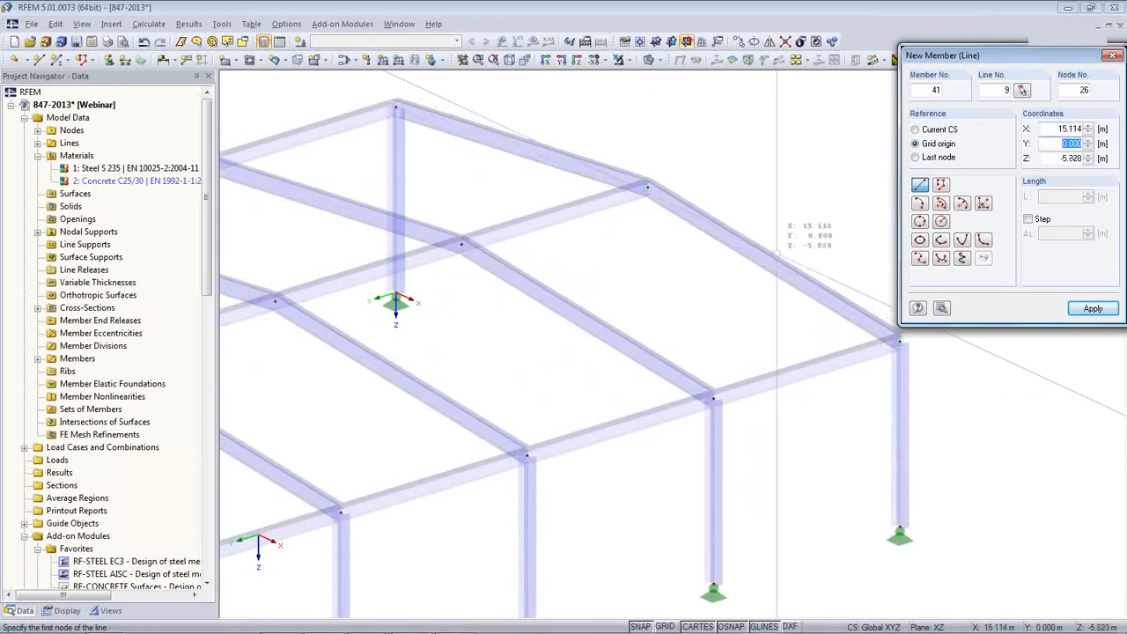
click(773, 259)
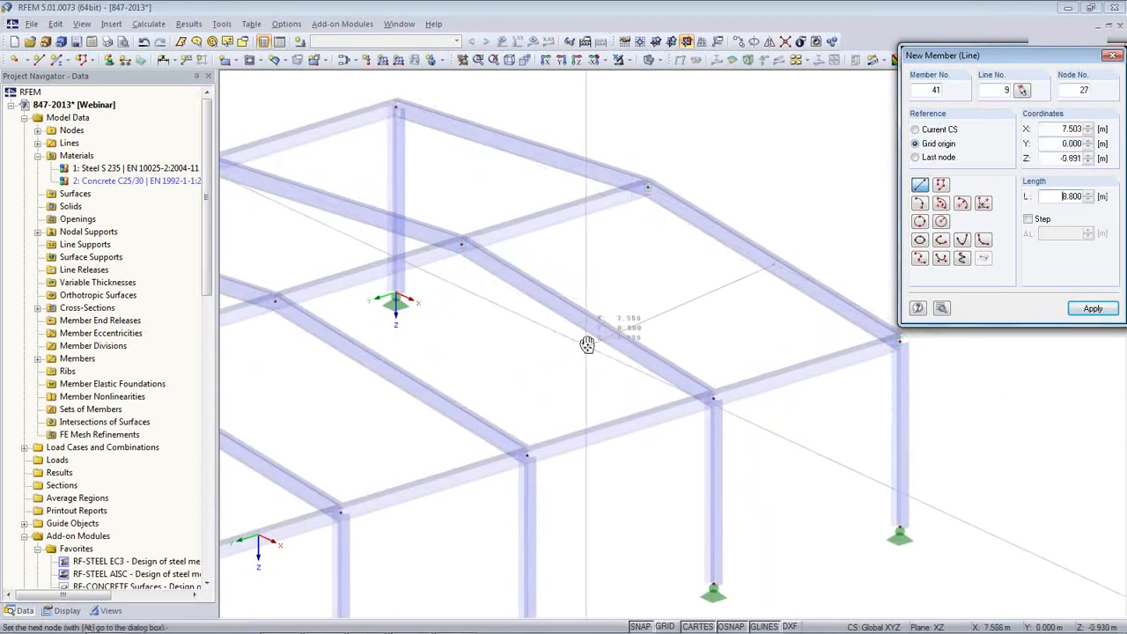
middle_drag(772, 287, 742, 240)
middle_drag(346, 382, 458, 311)
scroll(458, 312, up, 1)
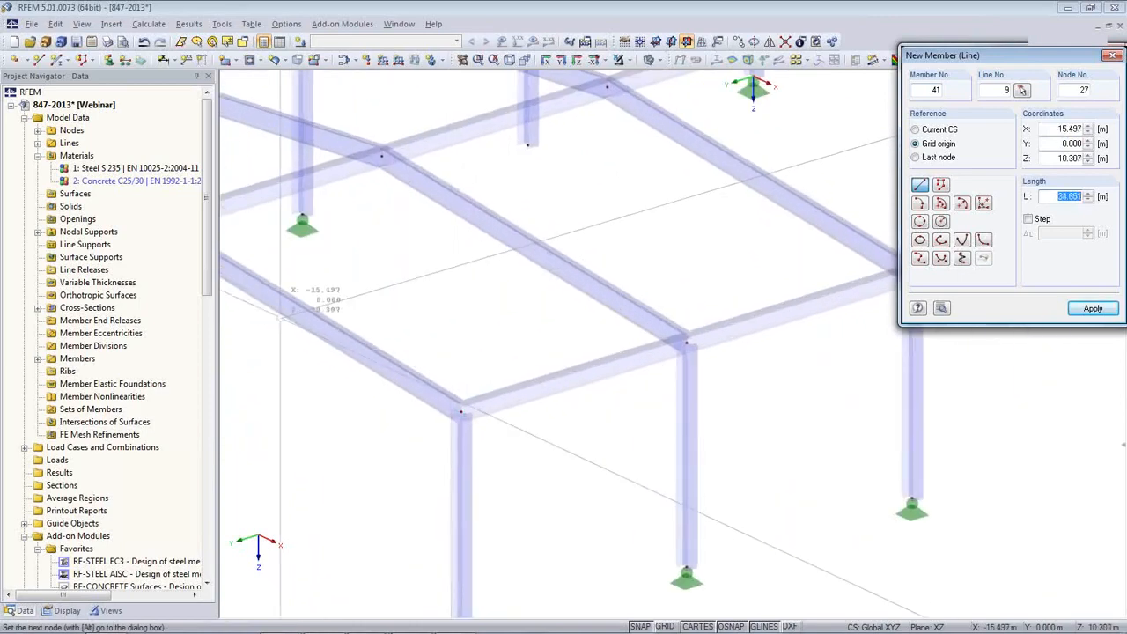
click(308, 318)
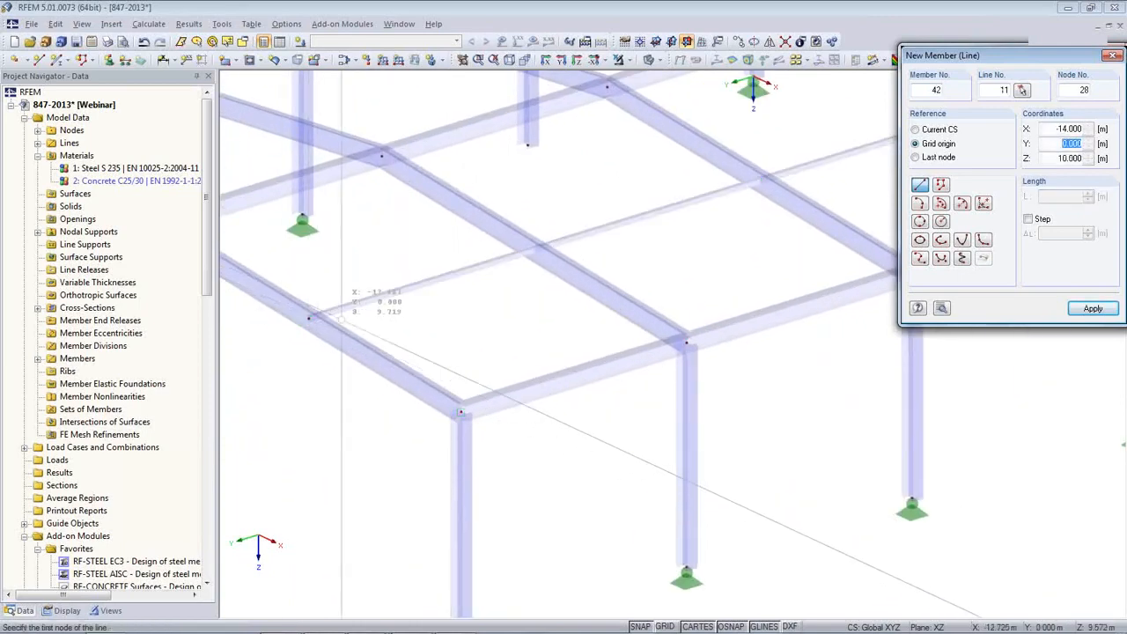
key(Escape)
scroll(554, 365, down, 4)
ctrl+middle_drag(554, 357, 611, 390)
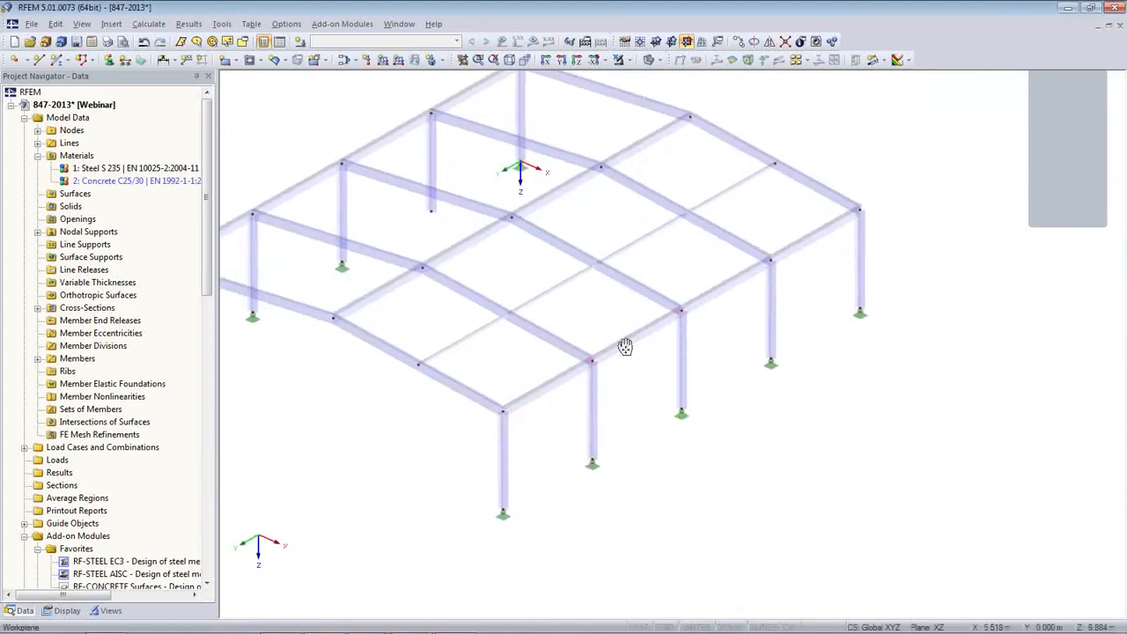
ctrl+middle_drag(623, 345, 764, 444)
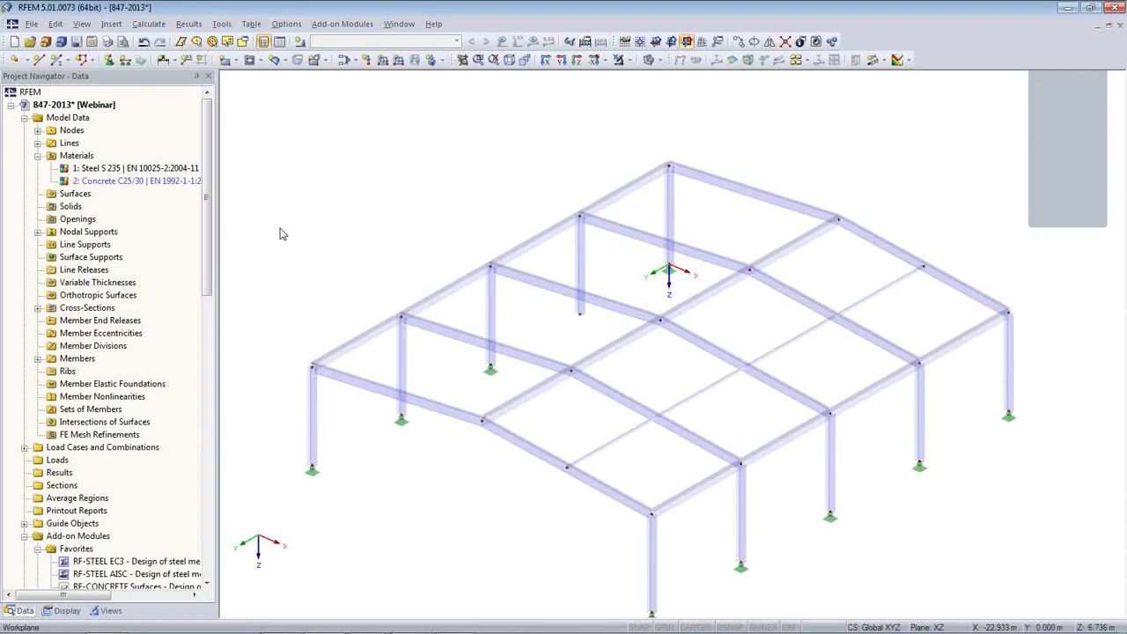
- Draw a second HEA 120 Truss (only N) member between the end frames' roof beam midpoints at X 5 m
key(ctrl+m)
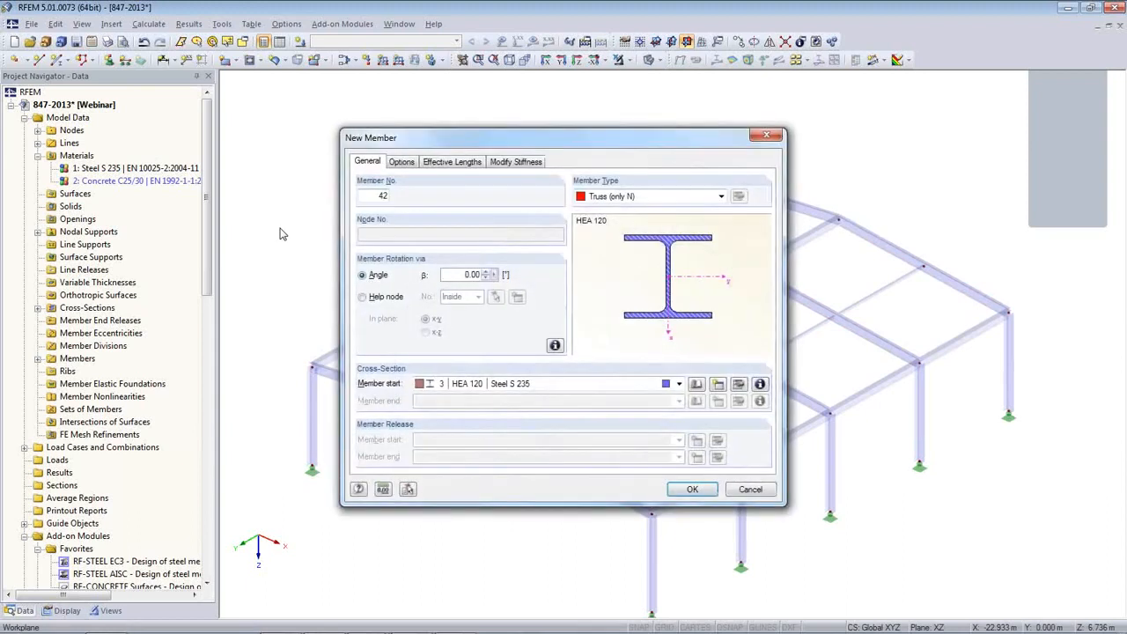
click(688, 490)
click(753, 192)
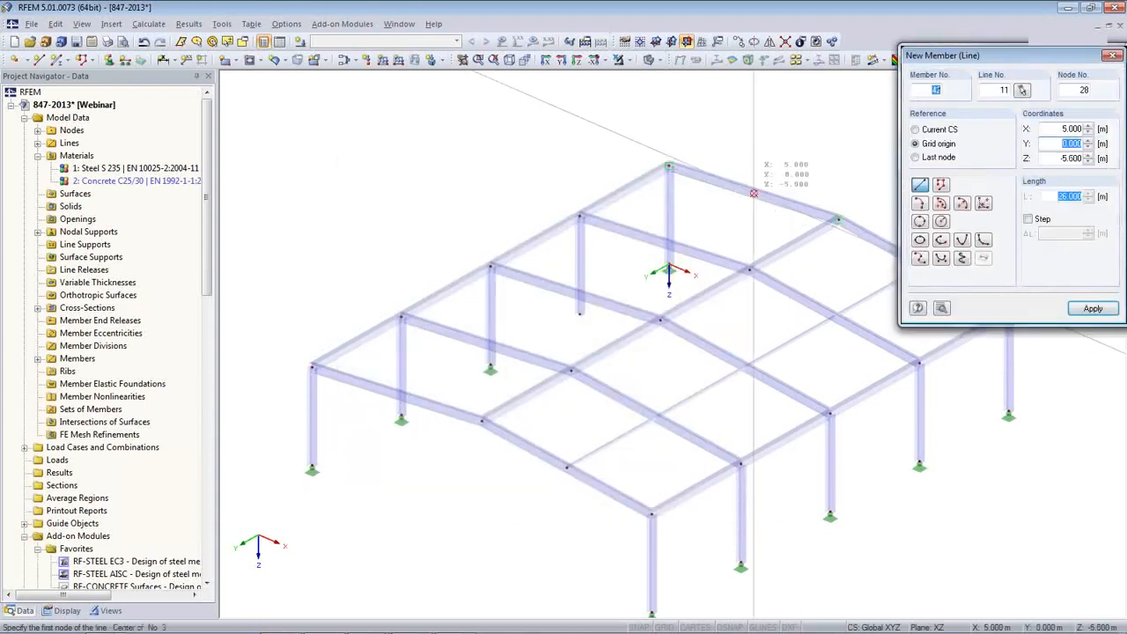
click(396, 394)
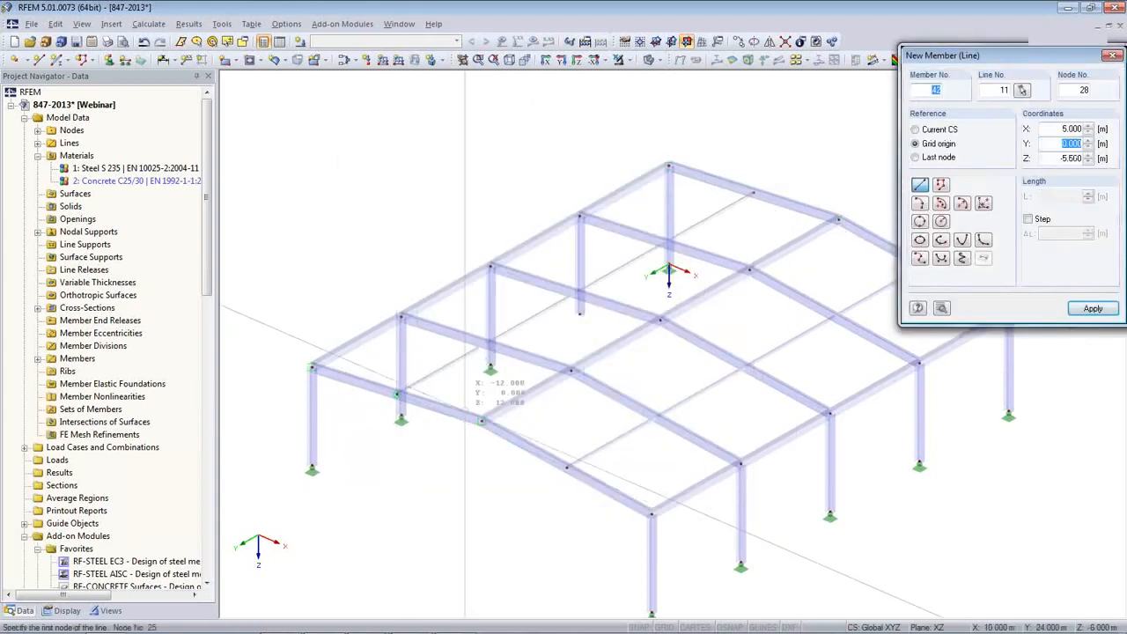
- Finish drawing members and connect all crossing lines and members across the whole hall, joining the truss members to the roof beams
right_click(395, 437)
mouse_move(395, 437)
ctrl+middle_down()
mouse_move(375, 391)
mouse_move(355, 383)
mouse_move(395, 427)
ctrl+middle_up()
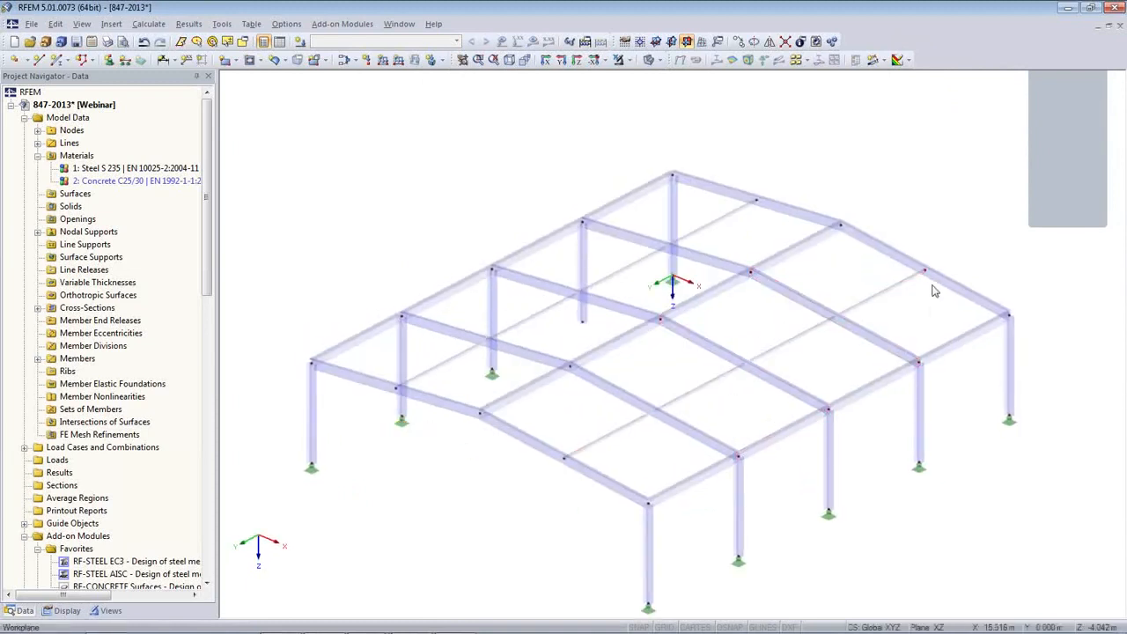
scroll(887, 385, down, 1)
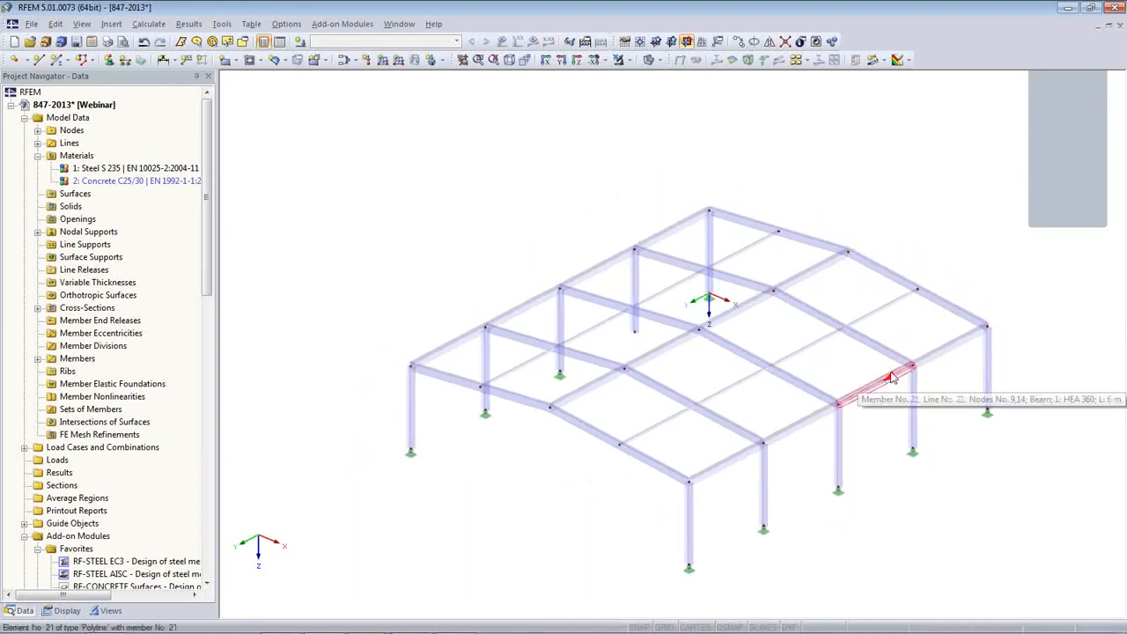
click(784, 41)
drag(344, 120, 1035, 568)
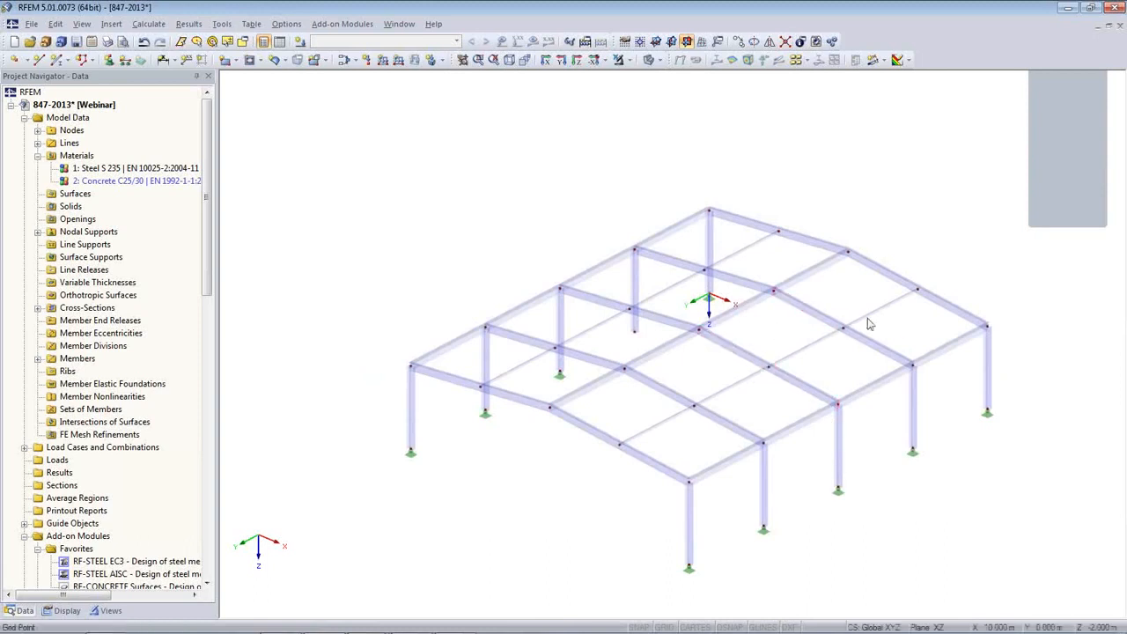
ctrl+middle_drag(610, 462, 585, 456)
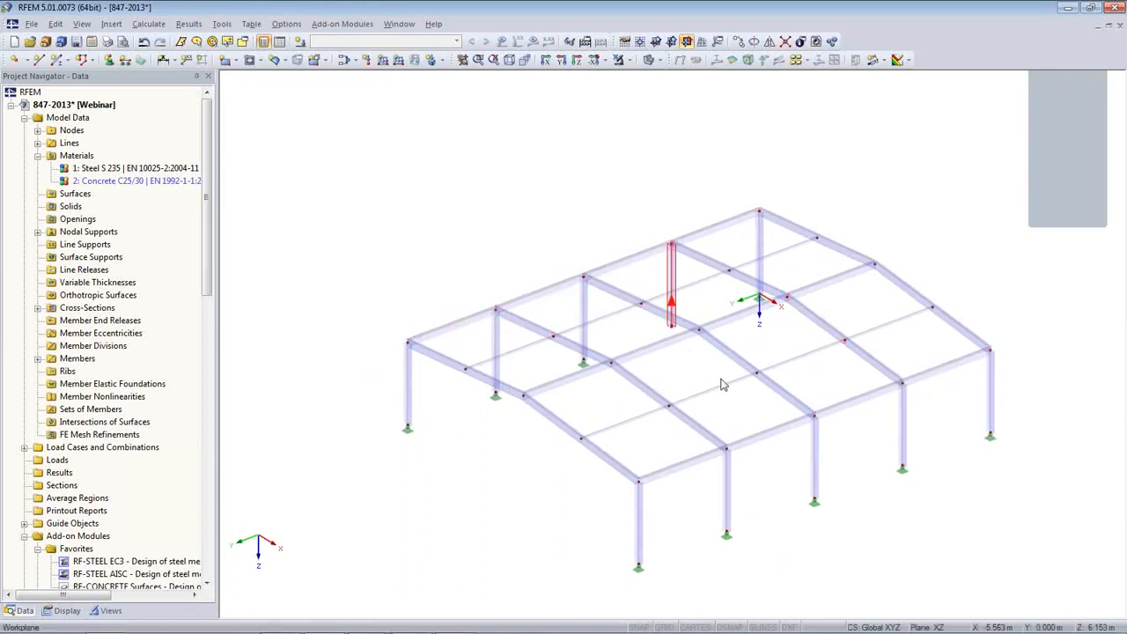
- Use a special selection to select all members parallel to the eave member of the end bay at the largest Y
middle_drag(803, 460, 750, 393)
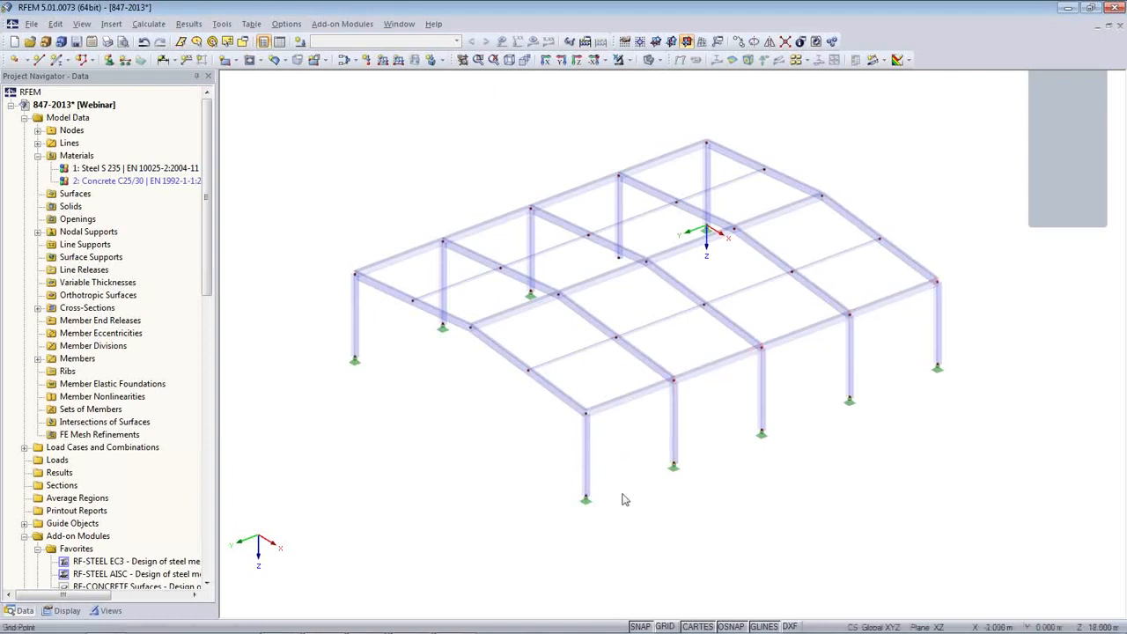
click(55, 25)
mouse_move(79, 121)
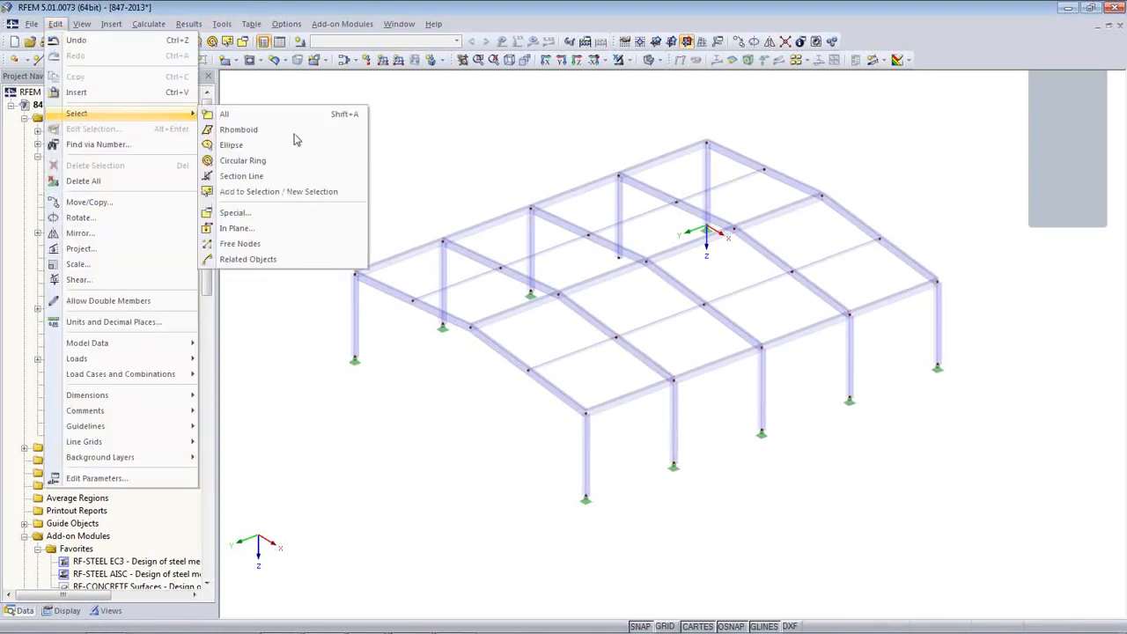
click(270, 215)
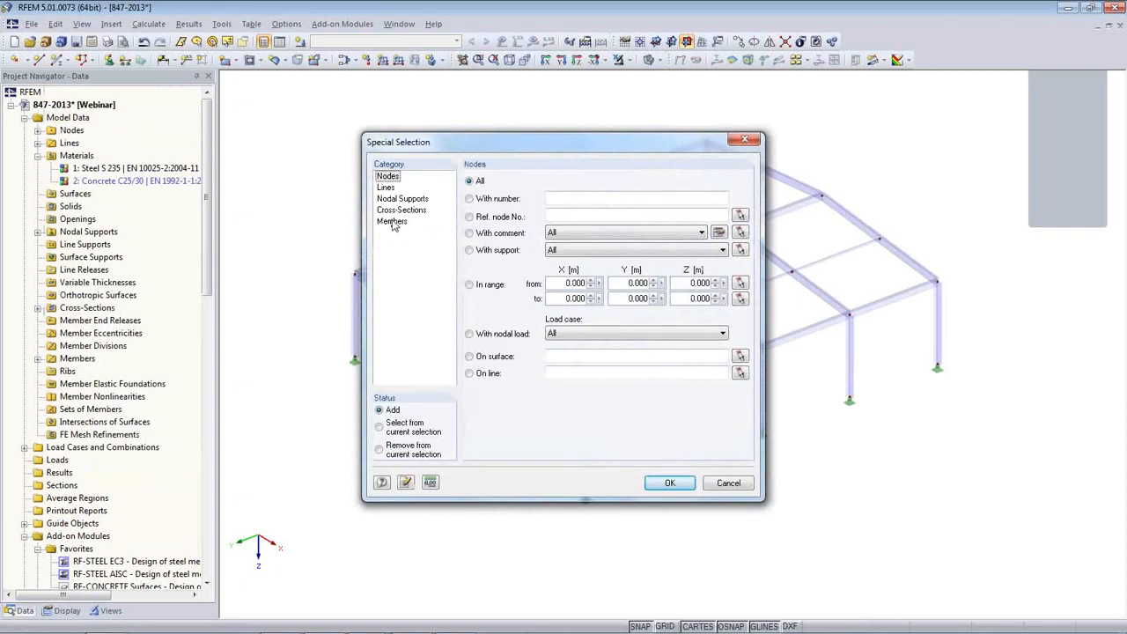
click(393, 221)
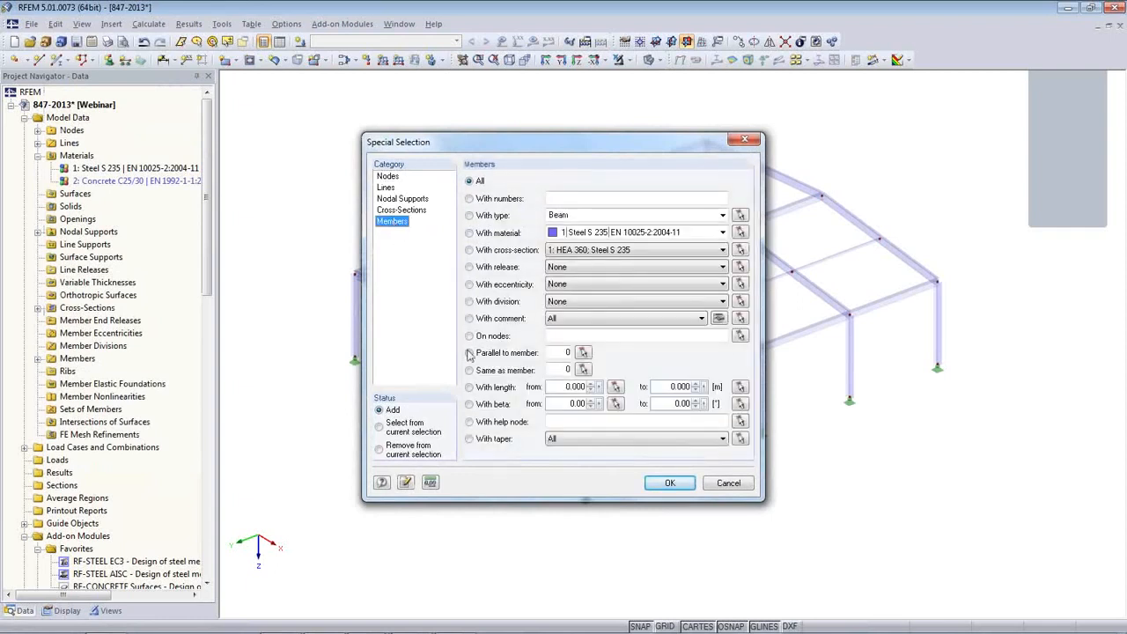
click(473, 355)
click(582, 353)
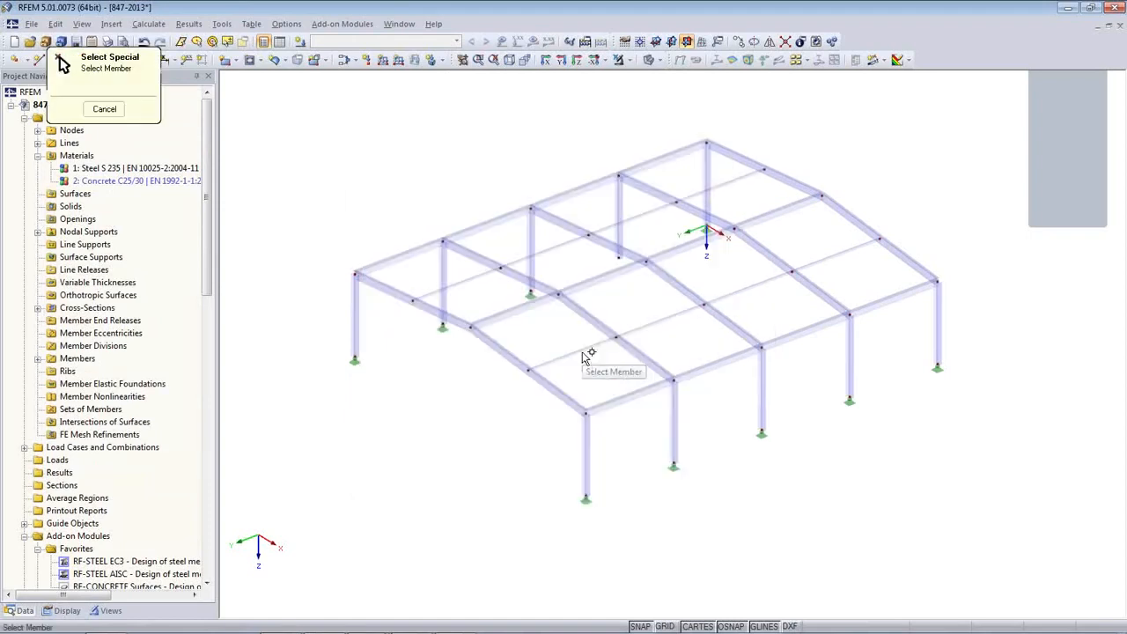
click(631, 404)
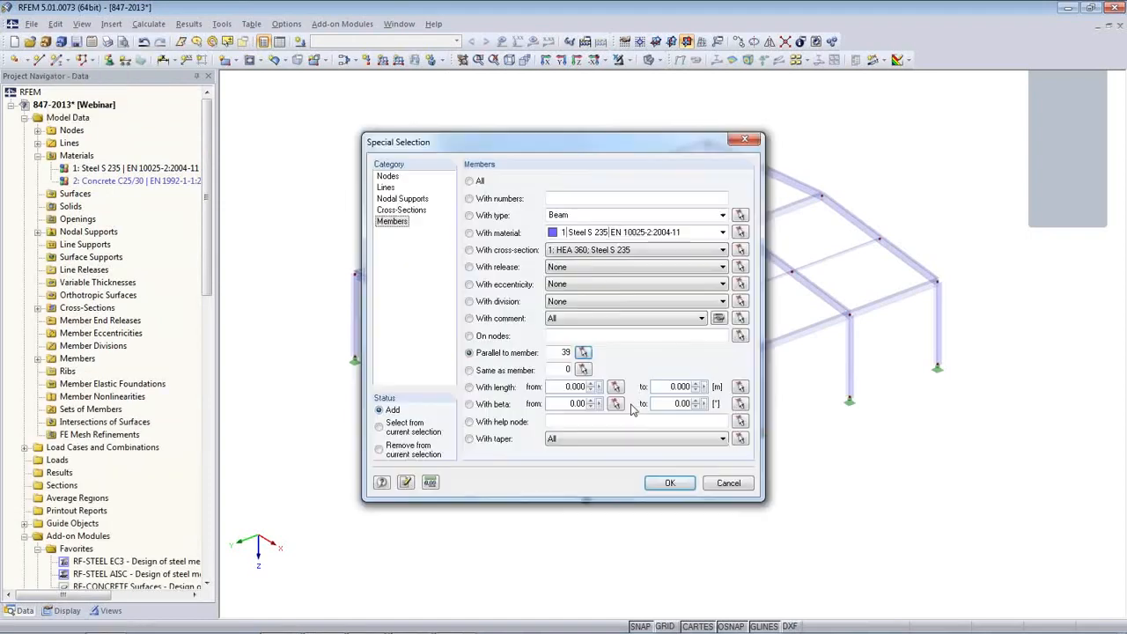
click(671, 485)
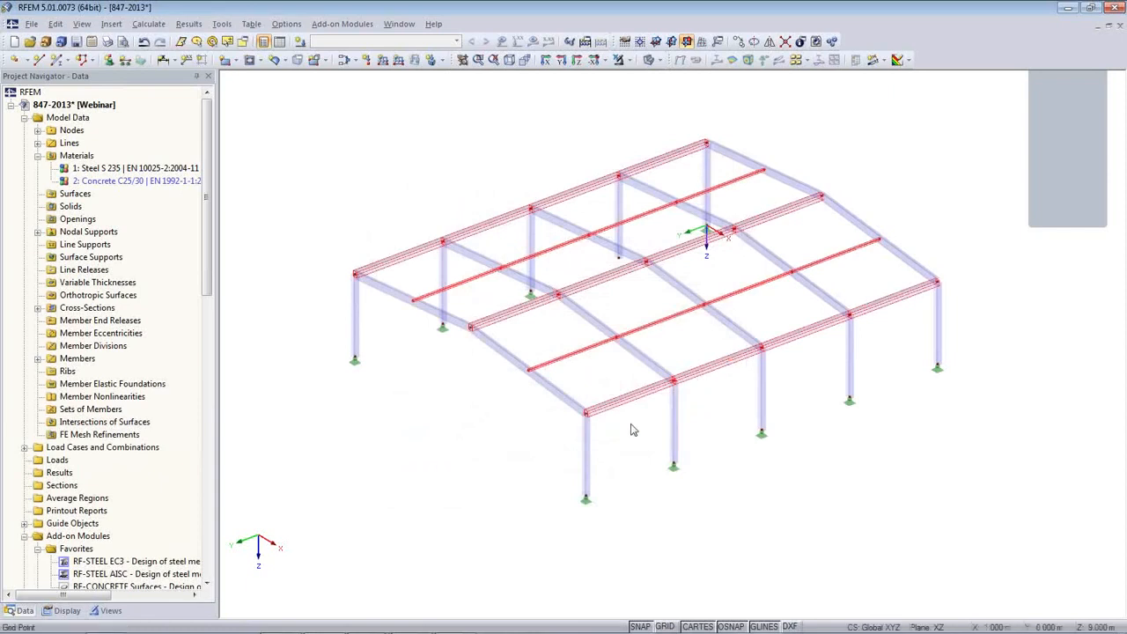
- Edit the selected longitudinal members, taking over the type Truss (only N) and cross-section HEA 120, Steel S 235, from an intermediate roof member
double_click(703, 379)
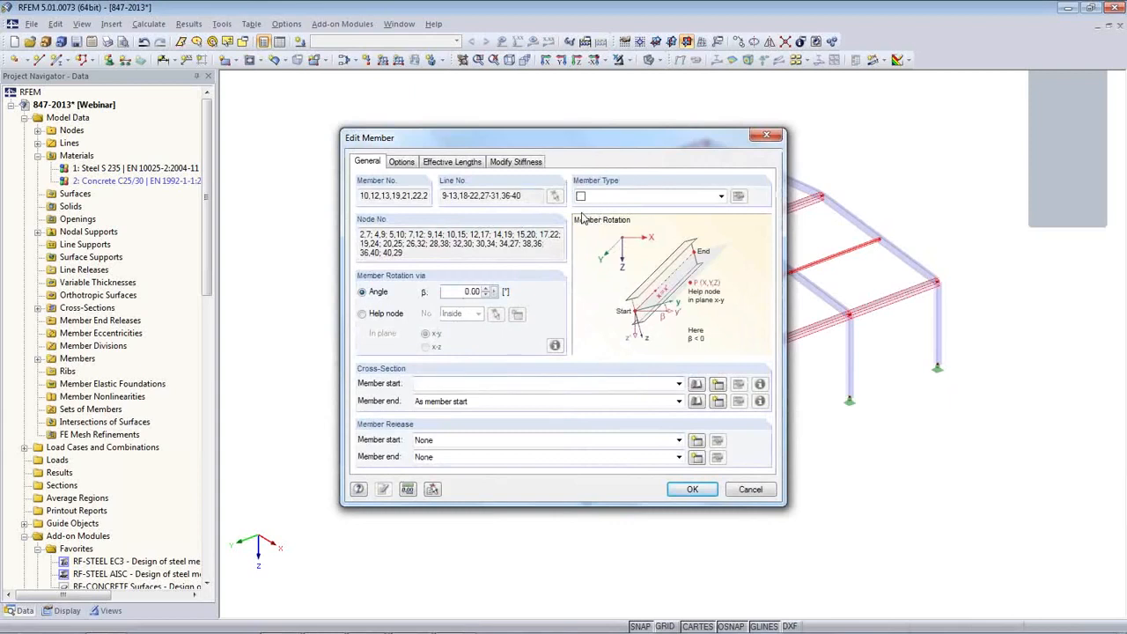
drag(592, 147, 341, 101)
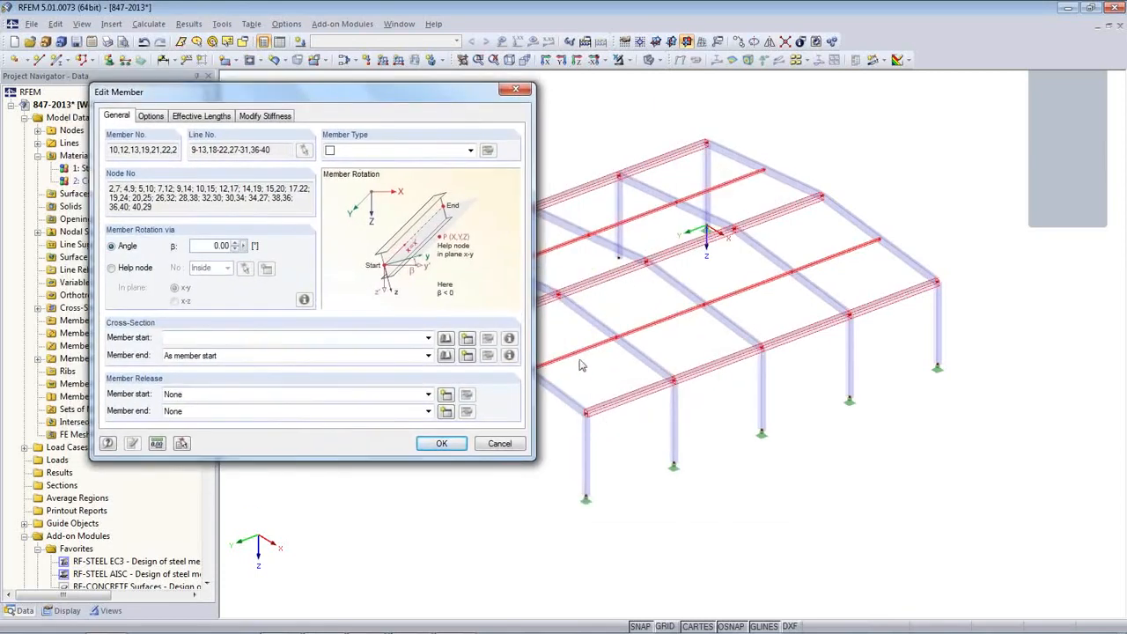
click(181, 444)
click(564, 359)
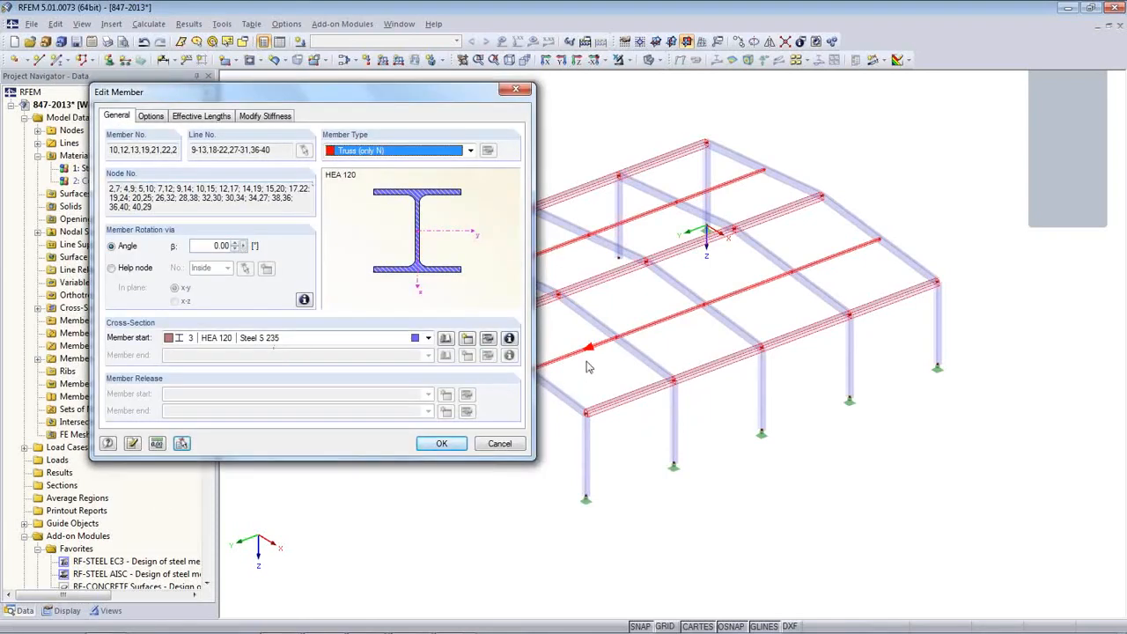
click(445, 447)
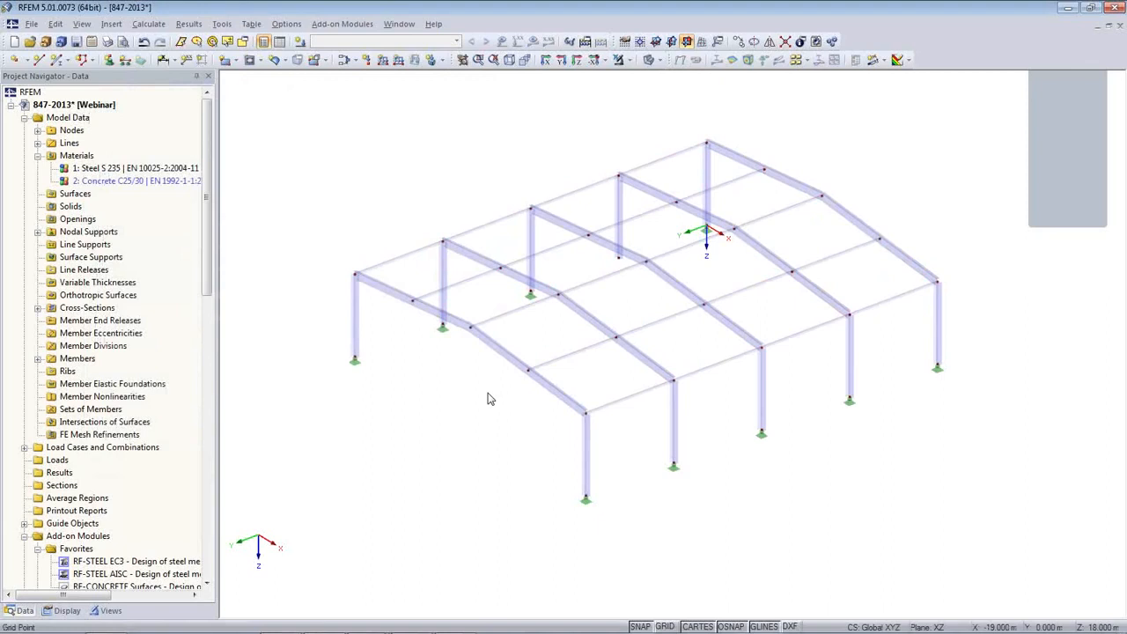
- Start generating bracing in cells and create a new solid round bar cross-section RD 30 in Steel S 235 for the bracing members
ctrl+middle_drag(711, 463, 554, 436)
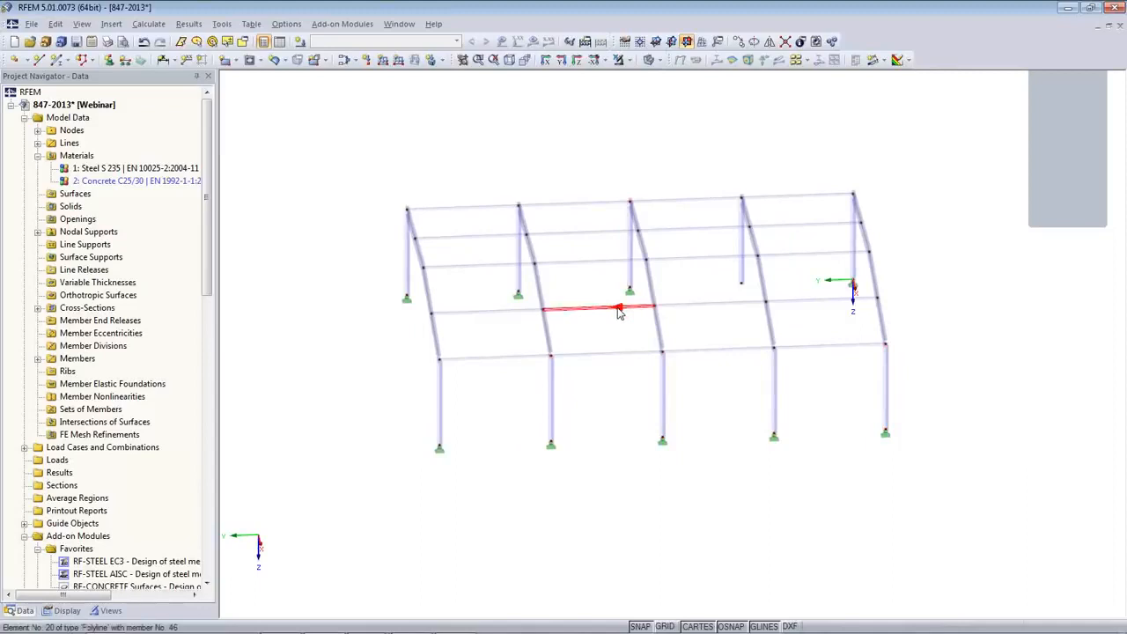
ctrl+middle_drag(611, 395, 619, 372)
mouse_move(623, 421)
ctrl+middle_down()
mouse_move(566, 420)
mouse_move(575, 394)
mouse_move(612, 431)
ctrl+middle_up()
click(222, 25)
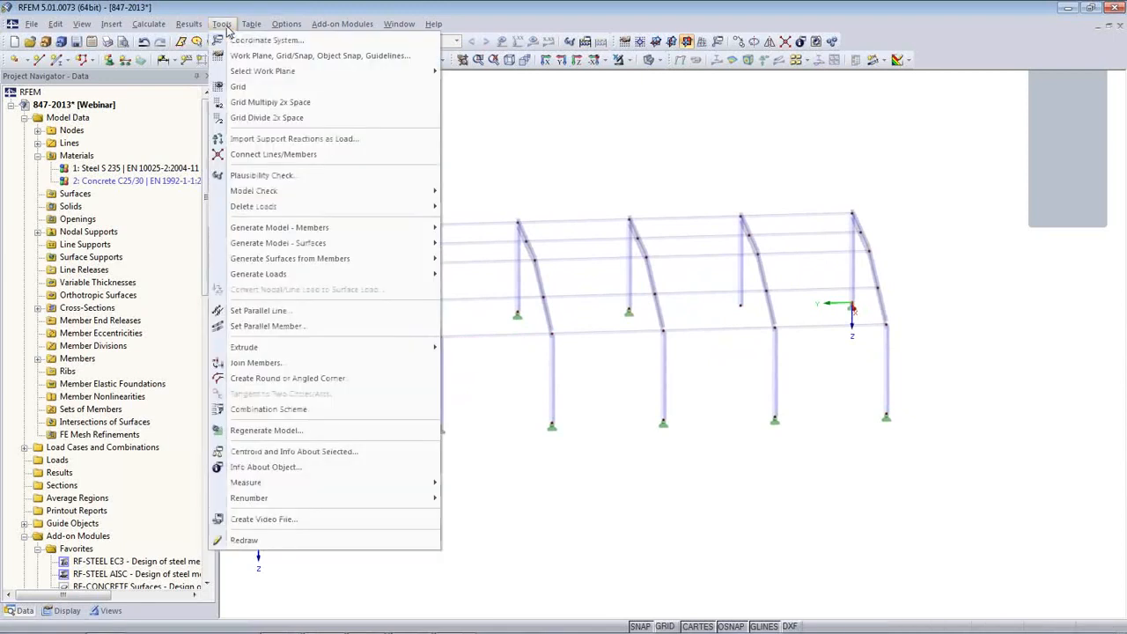
mouse_move(275, 280)
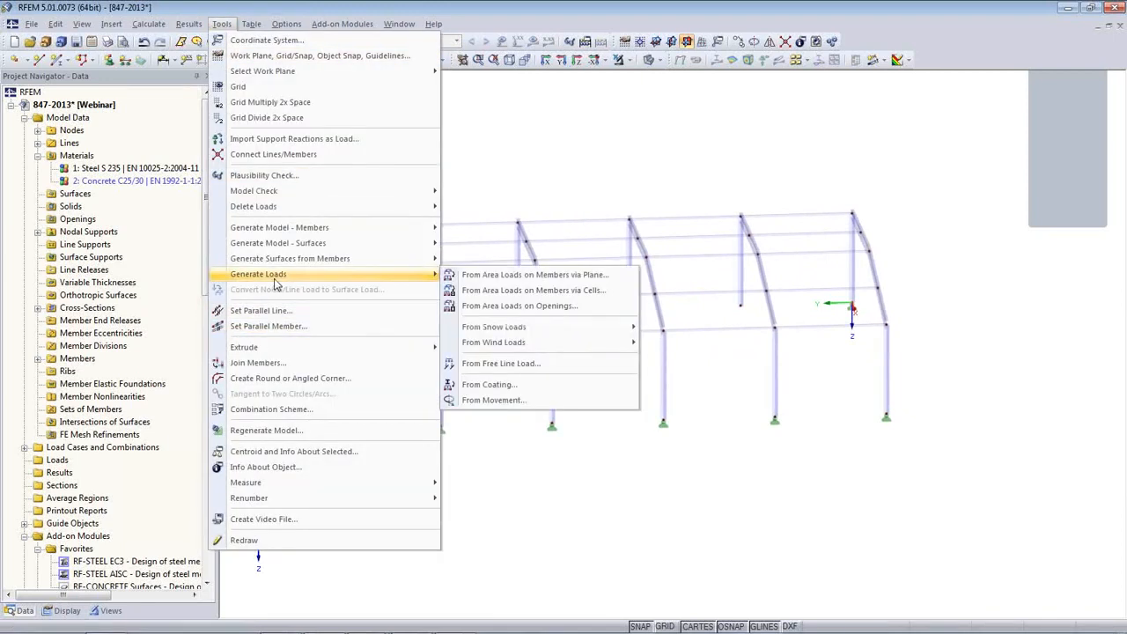
mouse_move(284, 228)
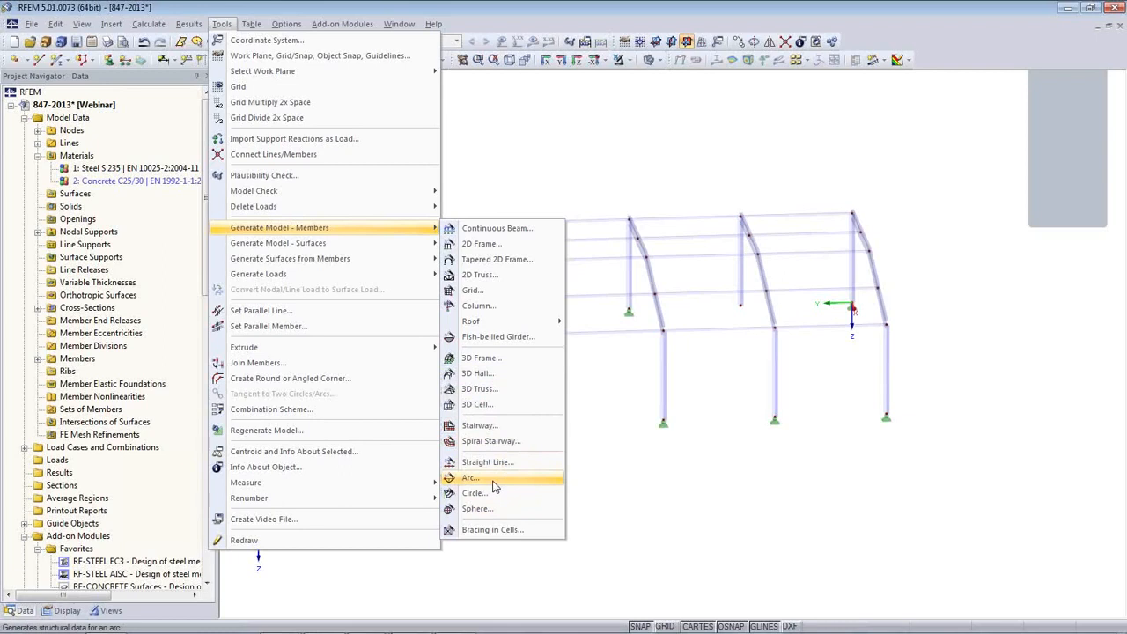
click(492, 530)
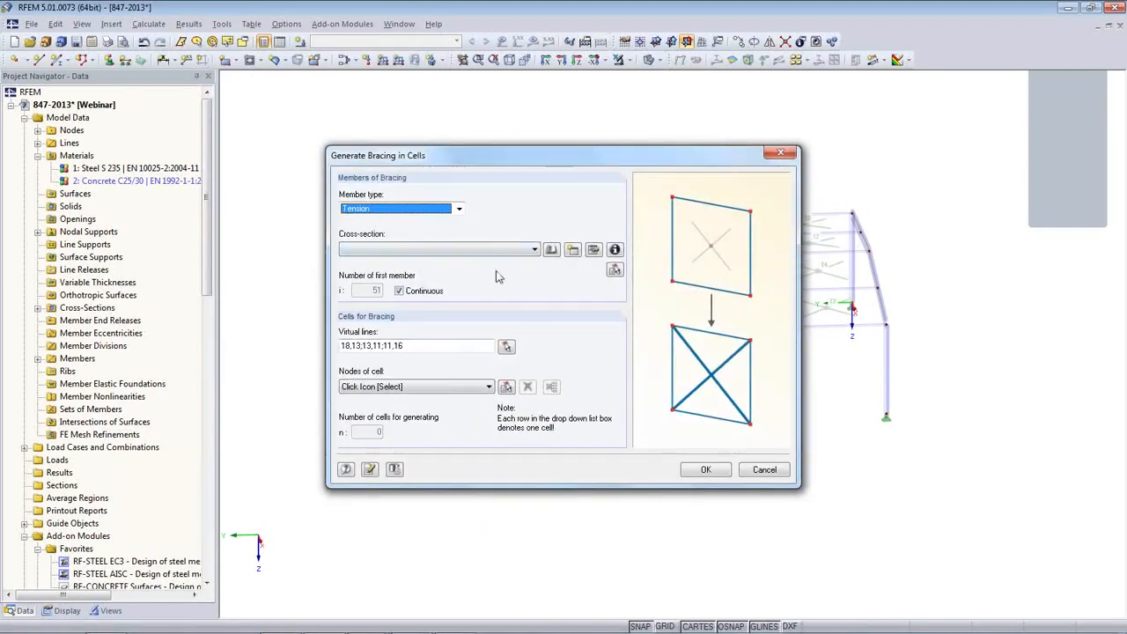
click(572, 253)
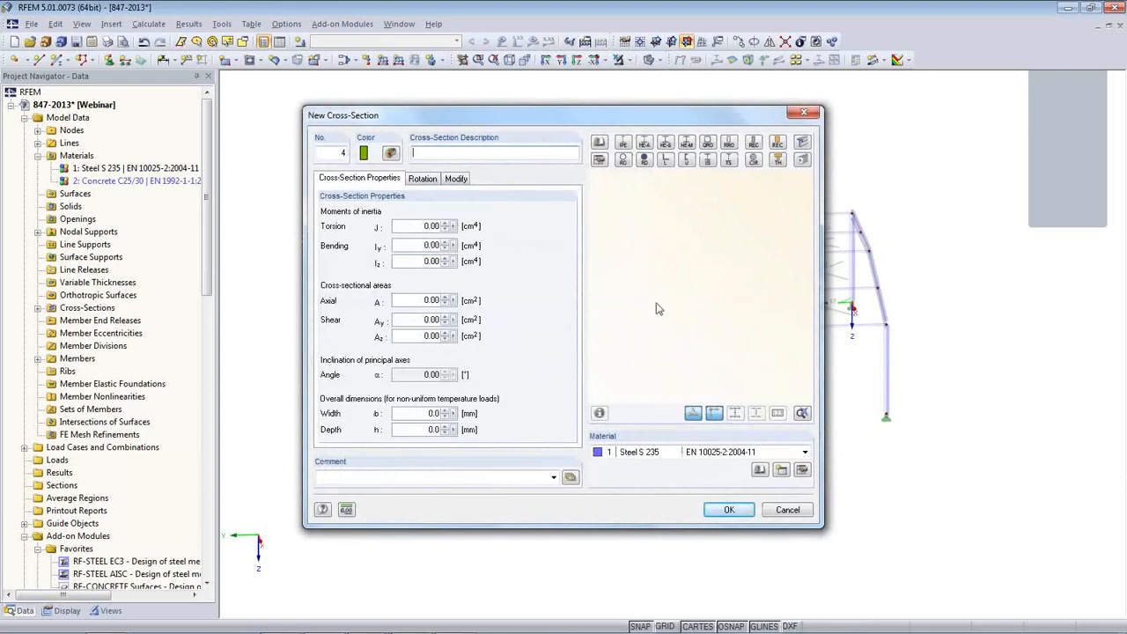
click(602, 160)
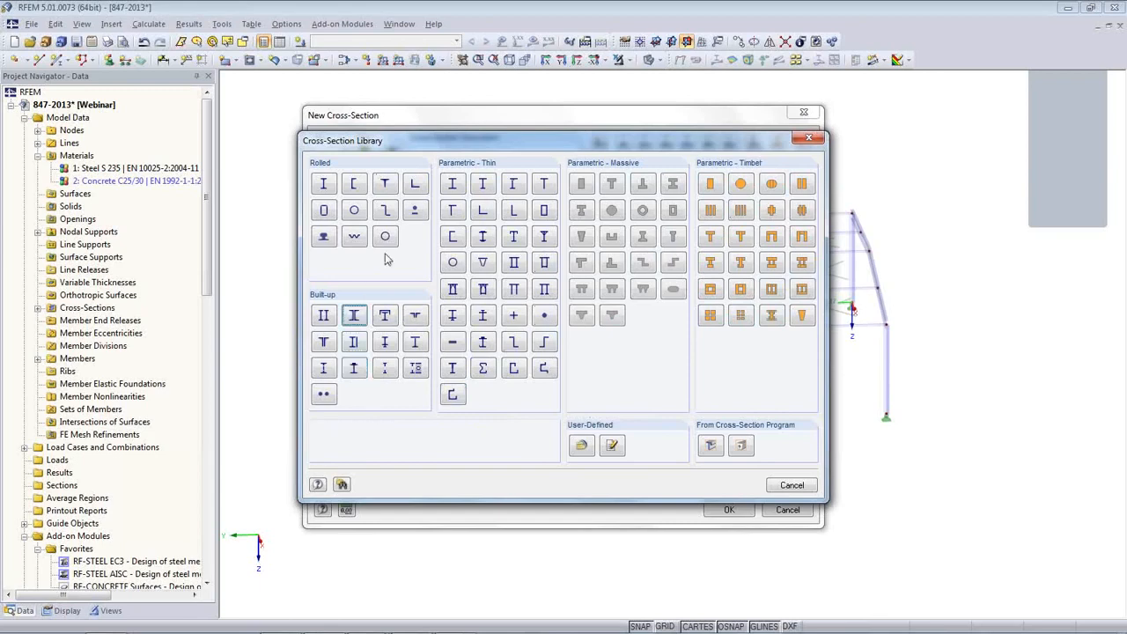
click(416, 211)
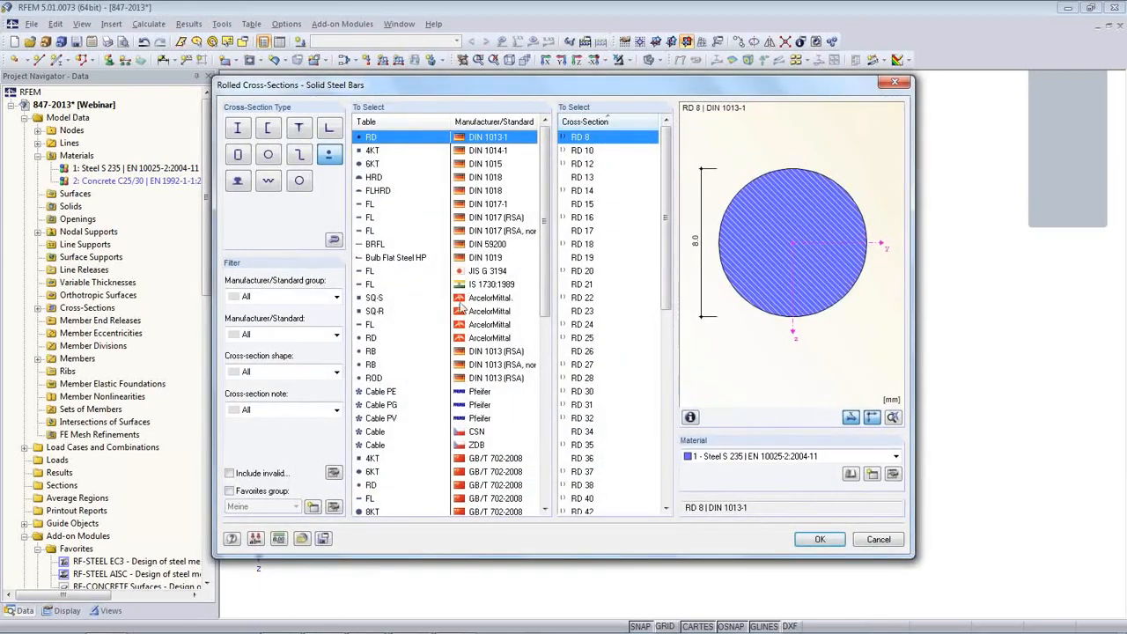
scroll(533, 237, down, 7)
scroll(532, 224, up, 6)
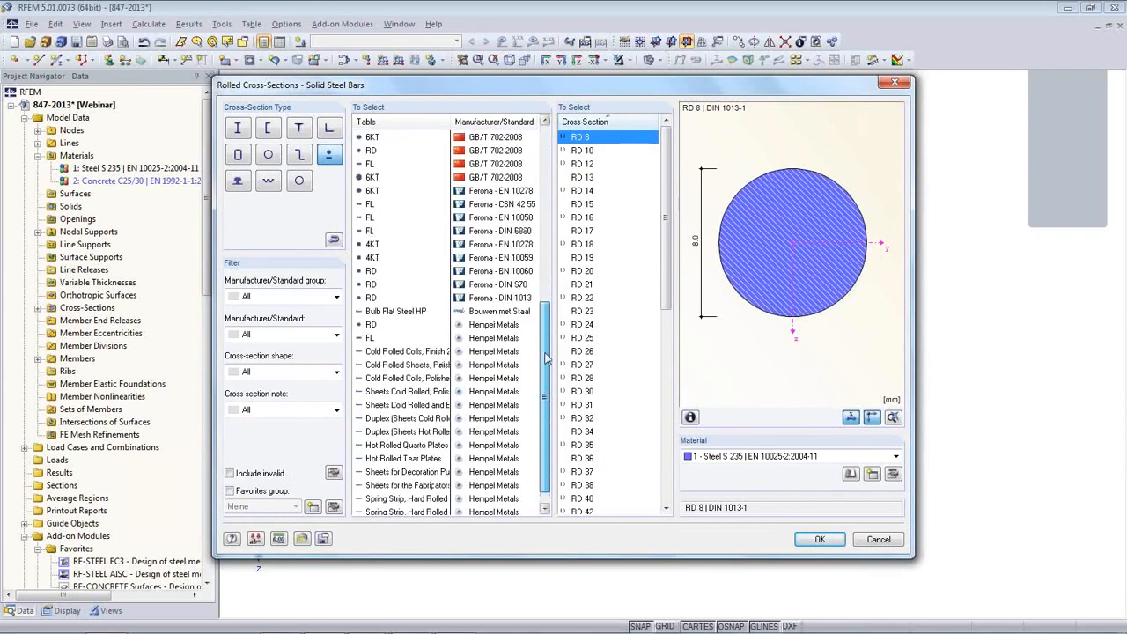
click(229, 492)
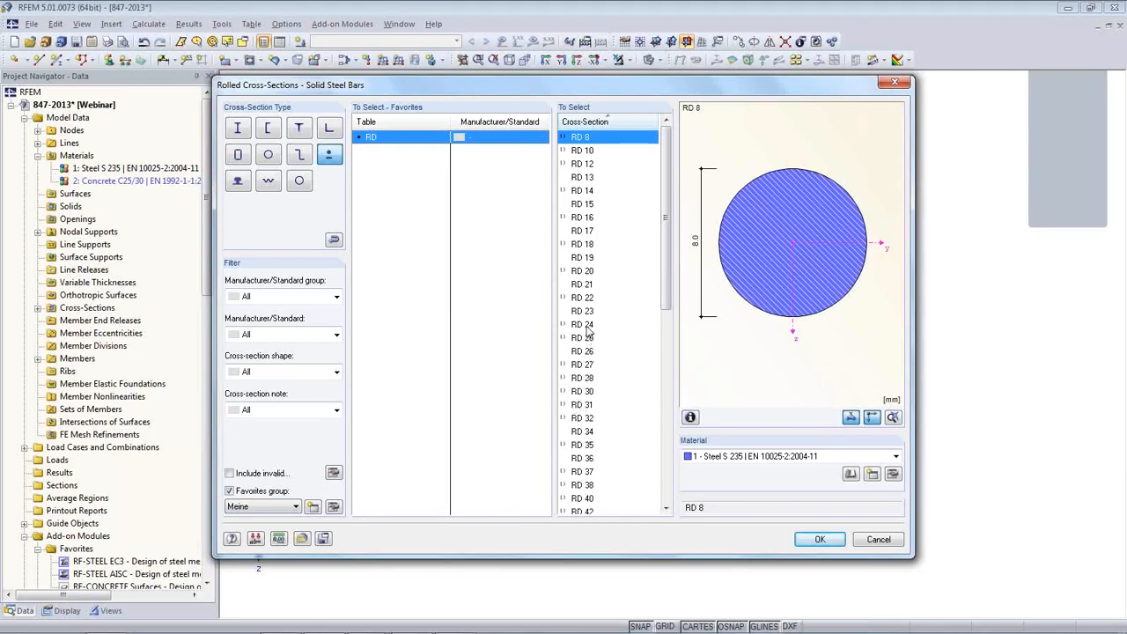
click(582, 395)
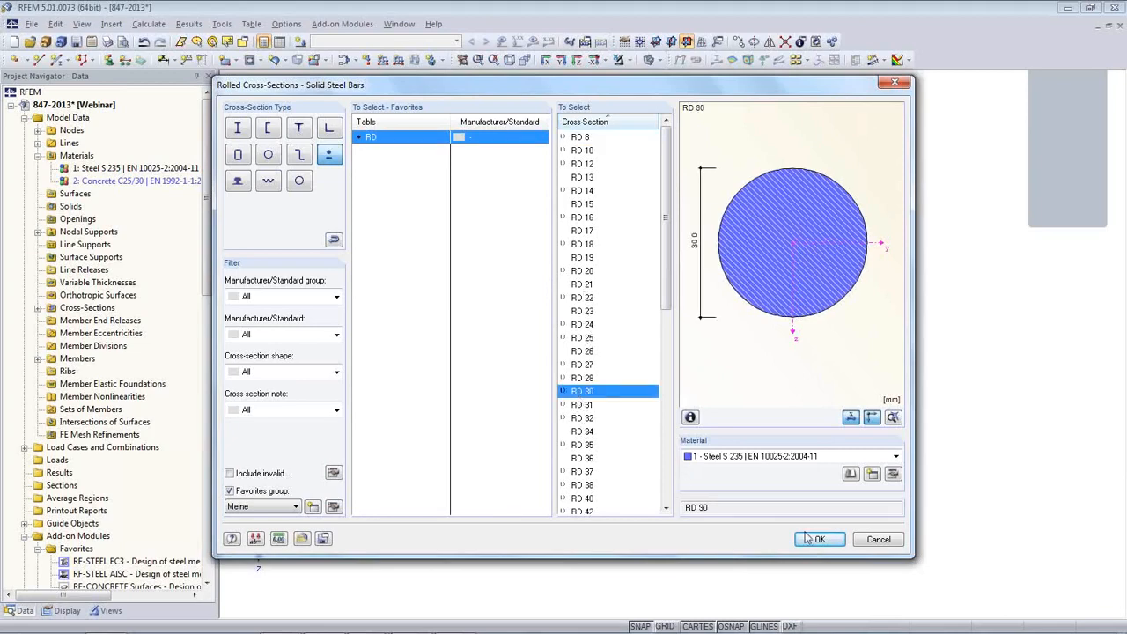
click(832, 533)
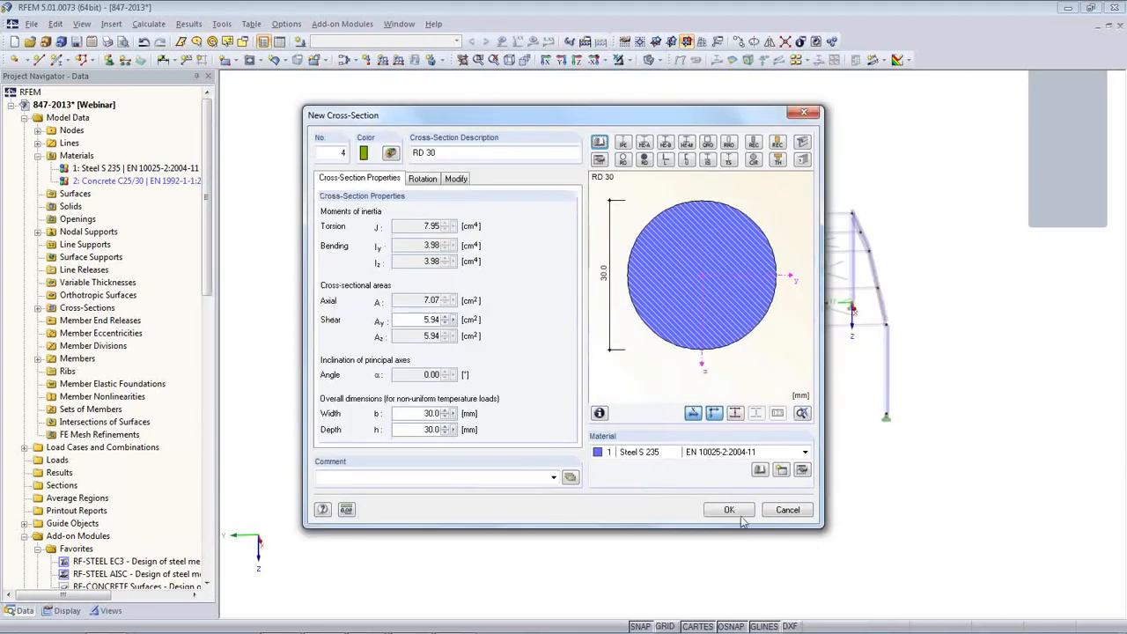
click(729, 512)
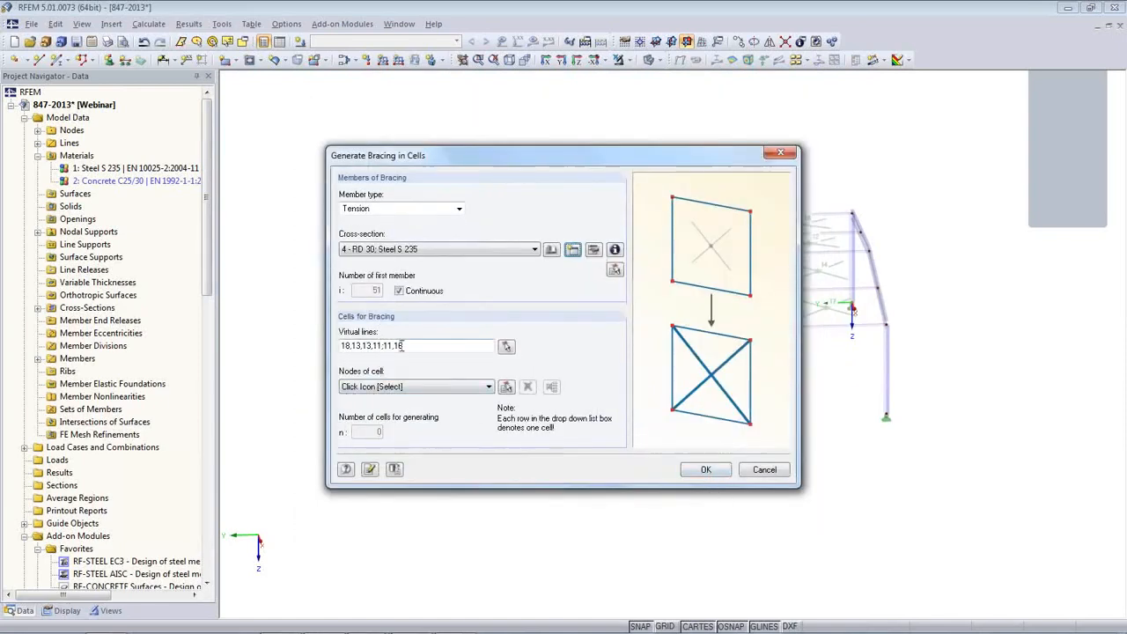
- Replace the virtual lines with edges linking the four column base nodes of the second bay from the end opposite the origin
drag(416, 347, 233, 325)
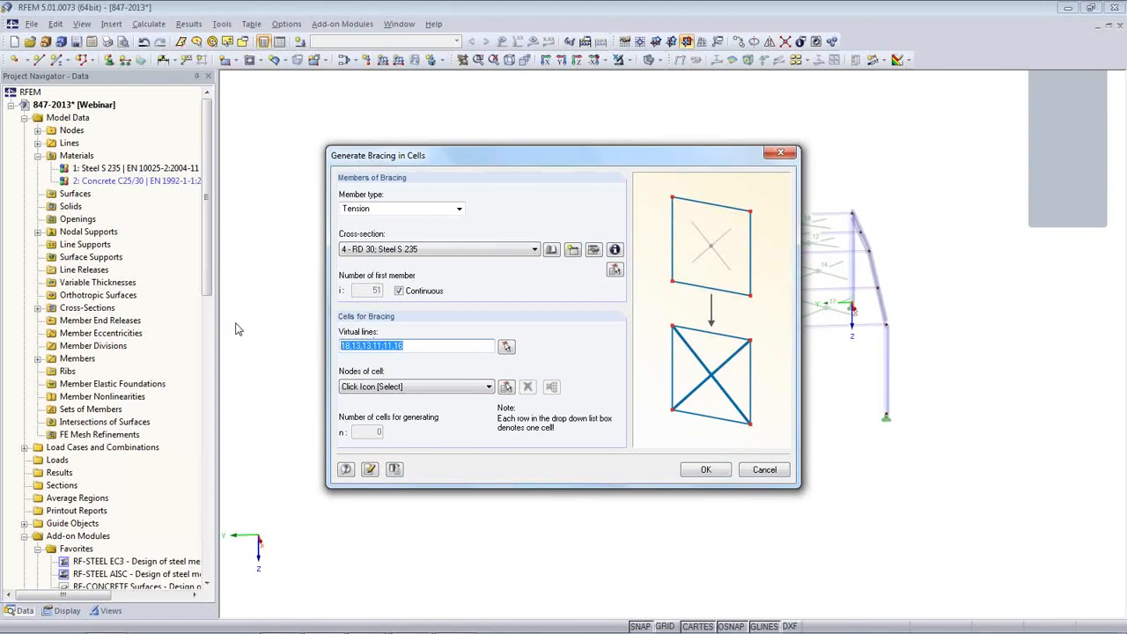
drag(515, 155, 221, 205)
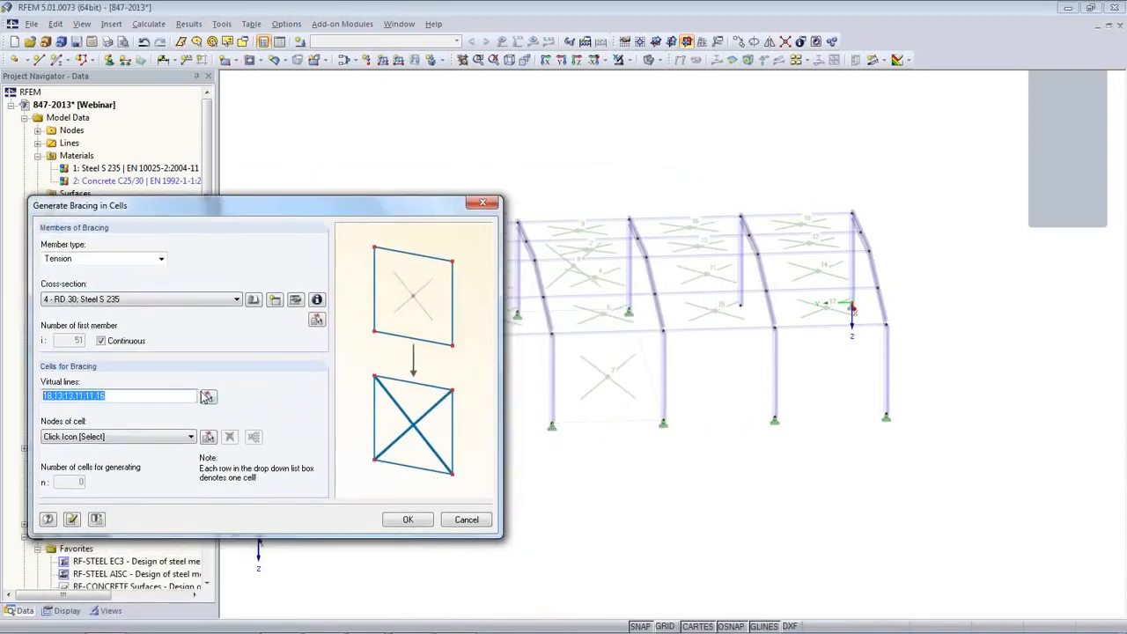
key(Delete)
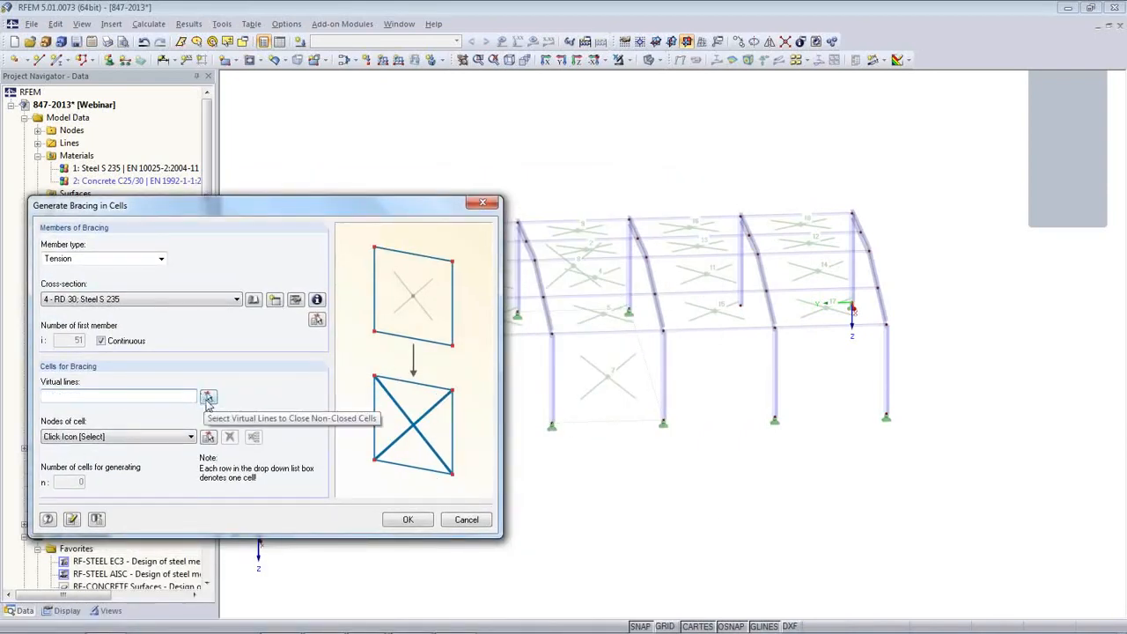
click(207, 399)
click(551, 425)
click(663, 424)
click(629, 311)
click(517, 314)
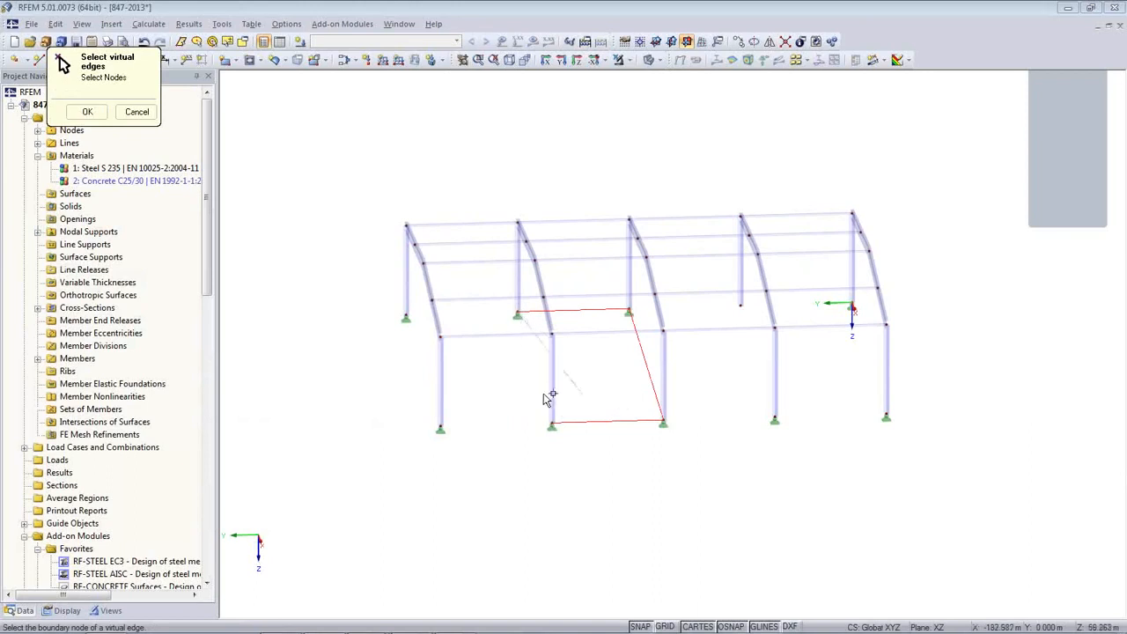
click(87, 112)
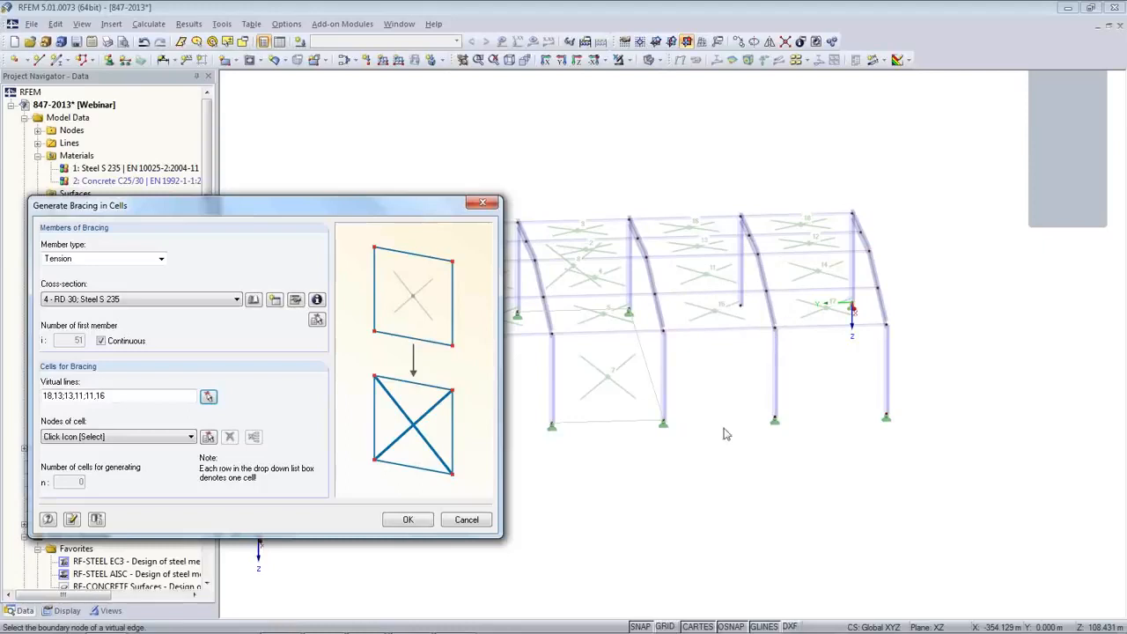
- Pick all the roof and wall cells of the second bay and generate the RD 30 tension bracing in them
click(207, 437)
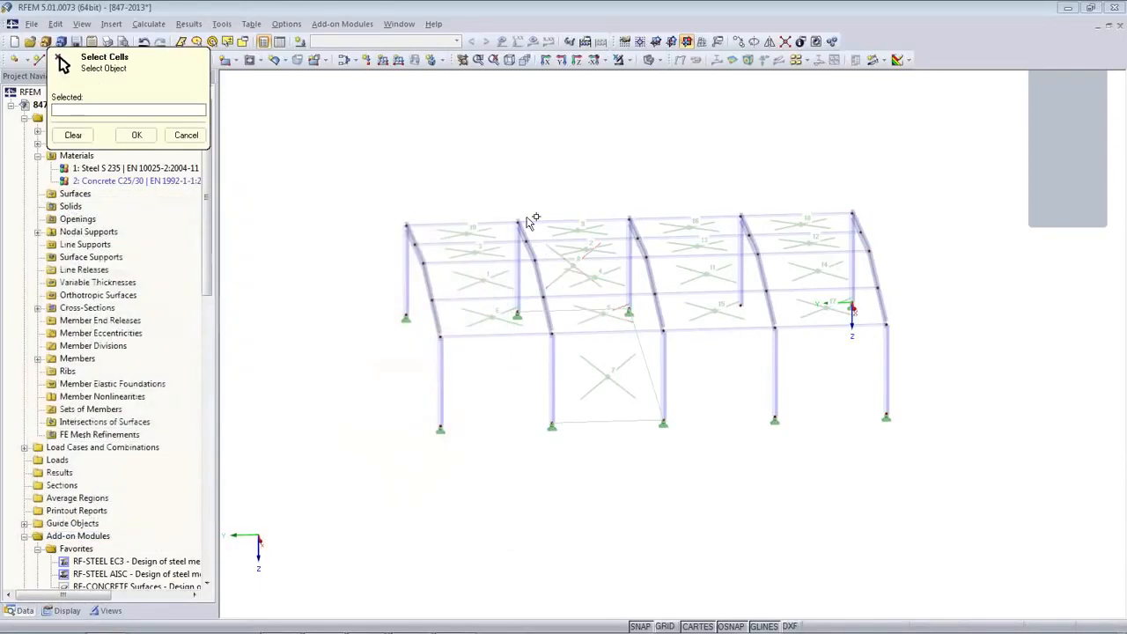
middle_drag(682, 364, 634, 339)
drag(528, 205, 648, 438)
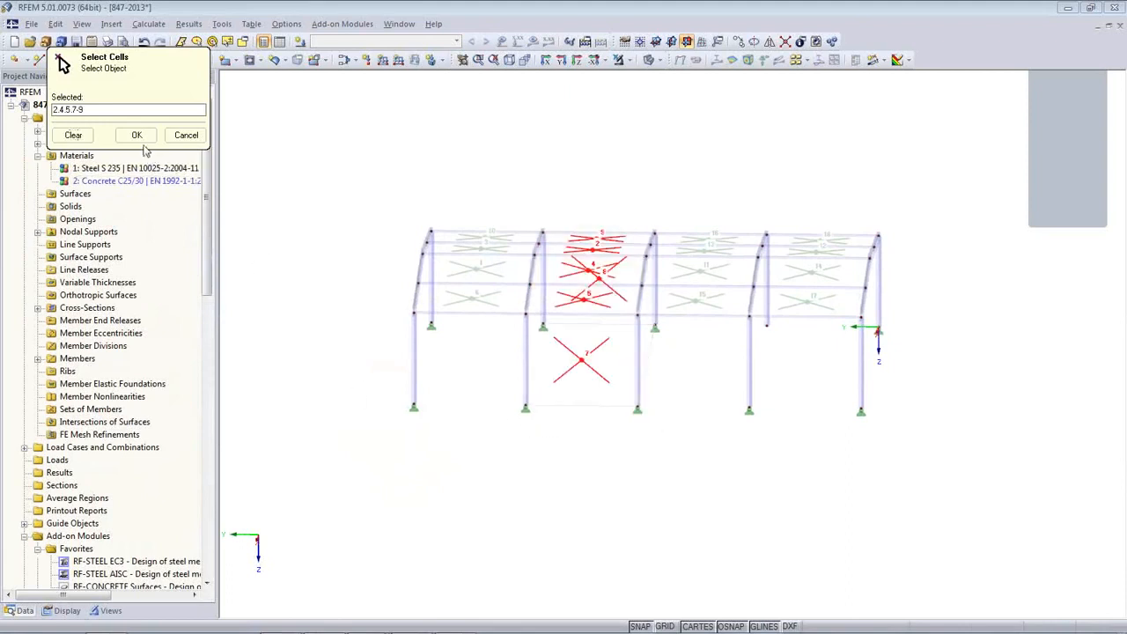
click(138, 134)
click(427, 526)
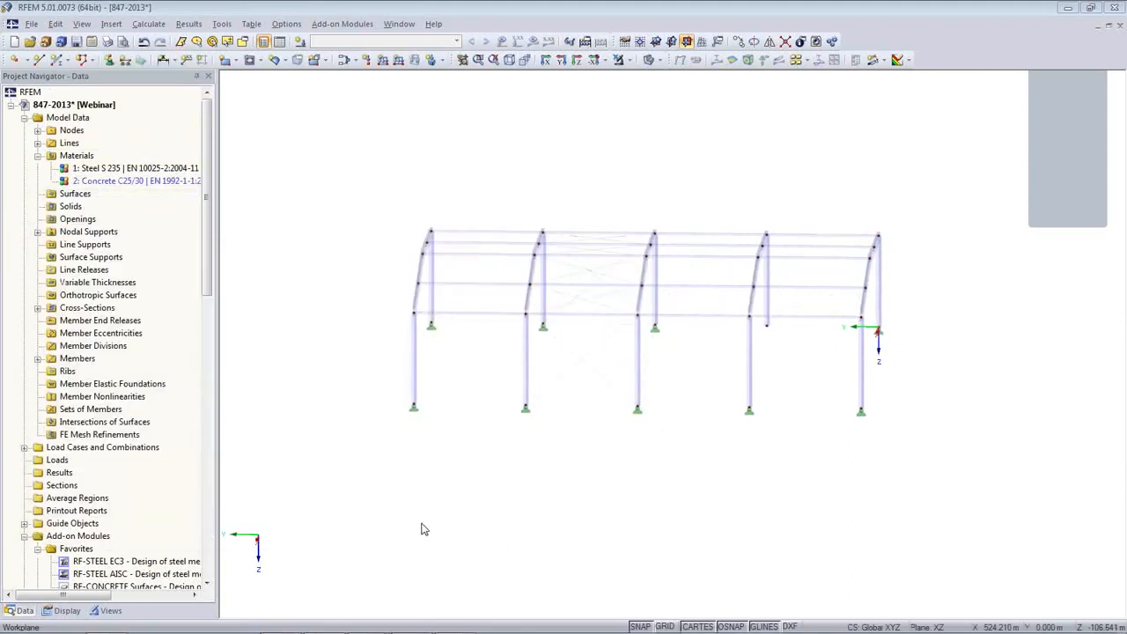
- Examine the generated bracing connections in solid display and set the model display to wireframe
ctrl+middle_drag(604, 483, 805, 497)
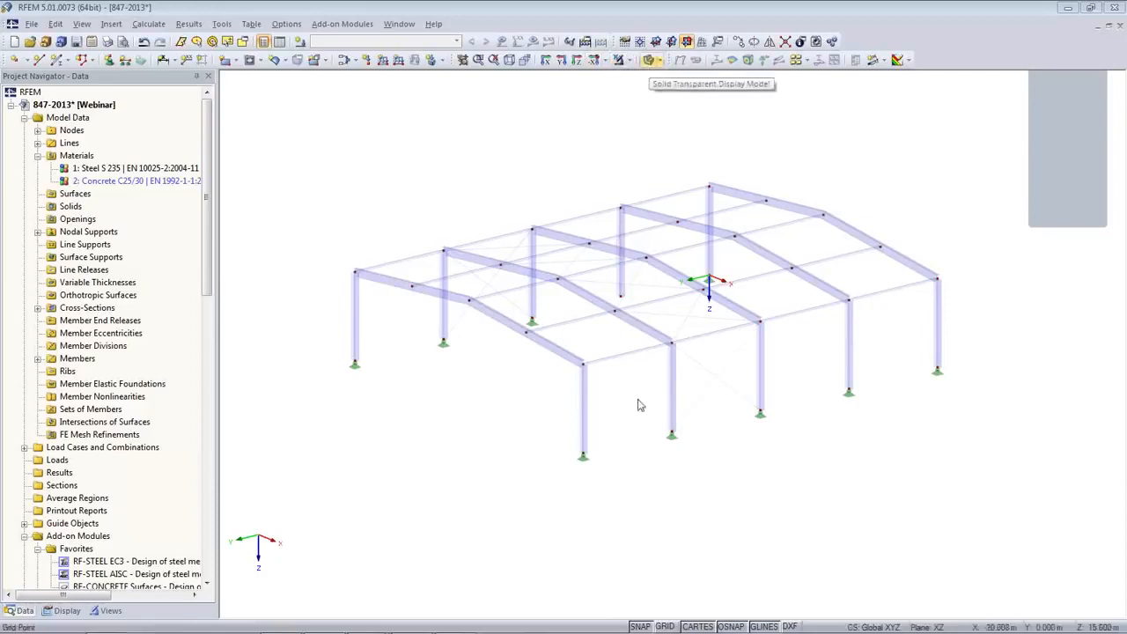
scroll(656, 379, up, 8)
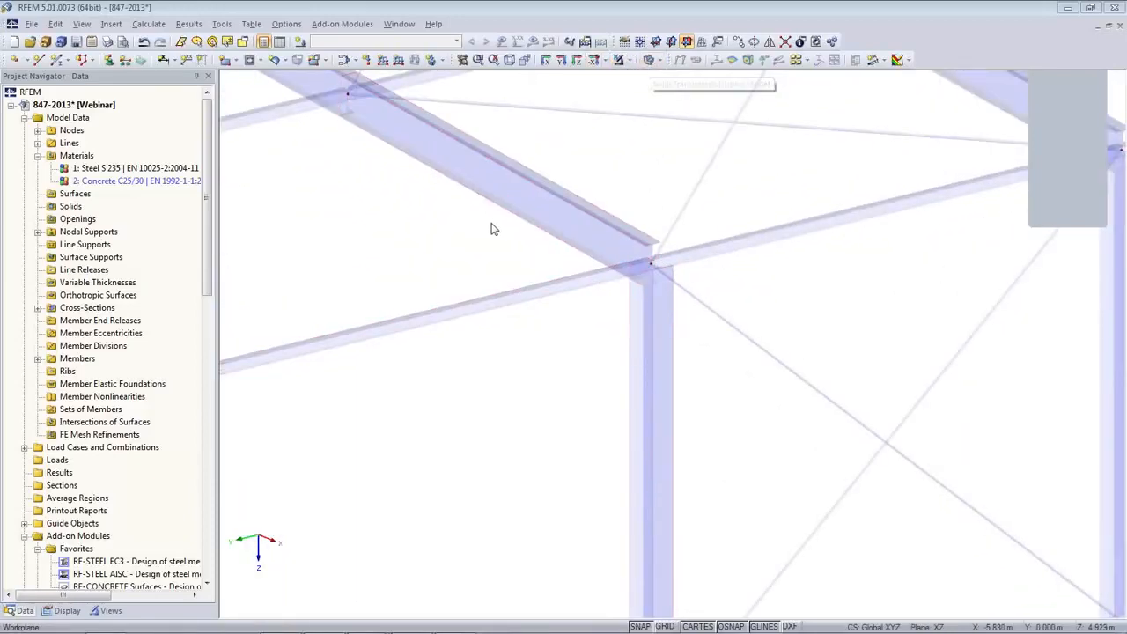
scroll(684, 435, down, 4)
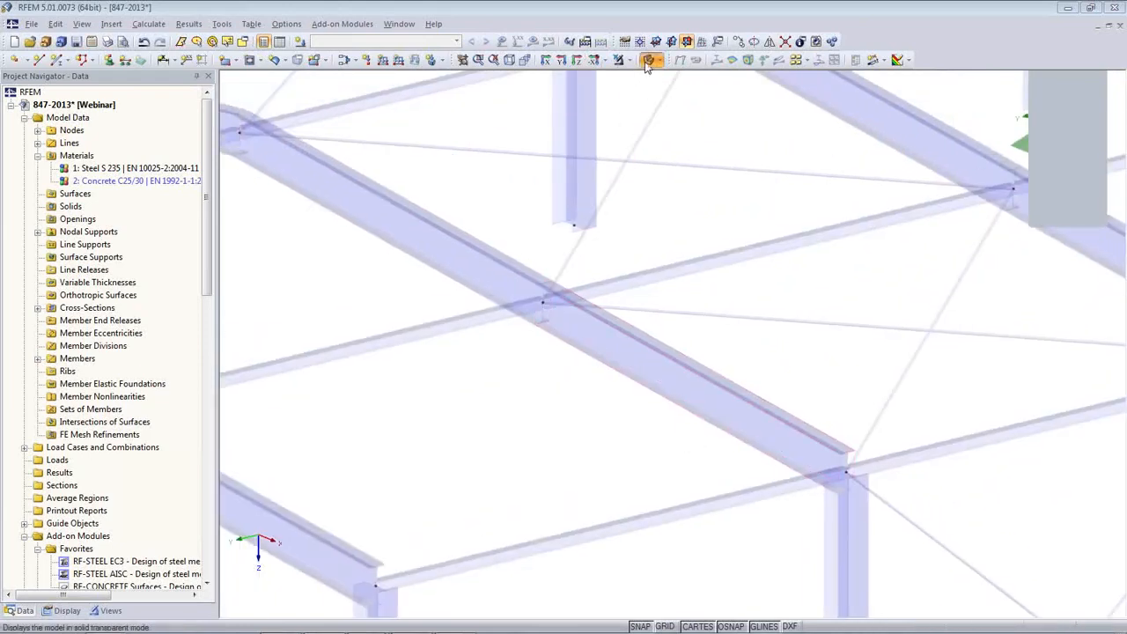
click(649, 59)
scroll(614, 370, down, 5)
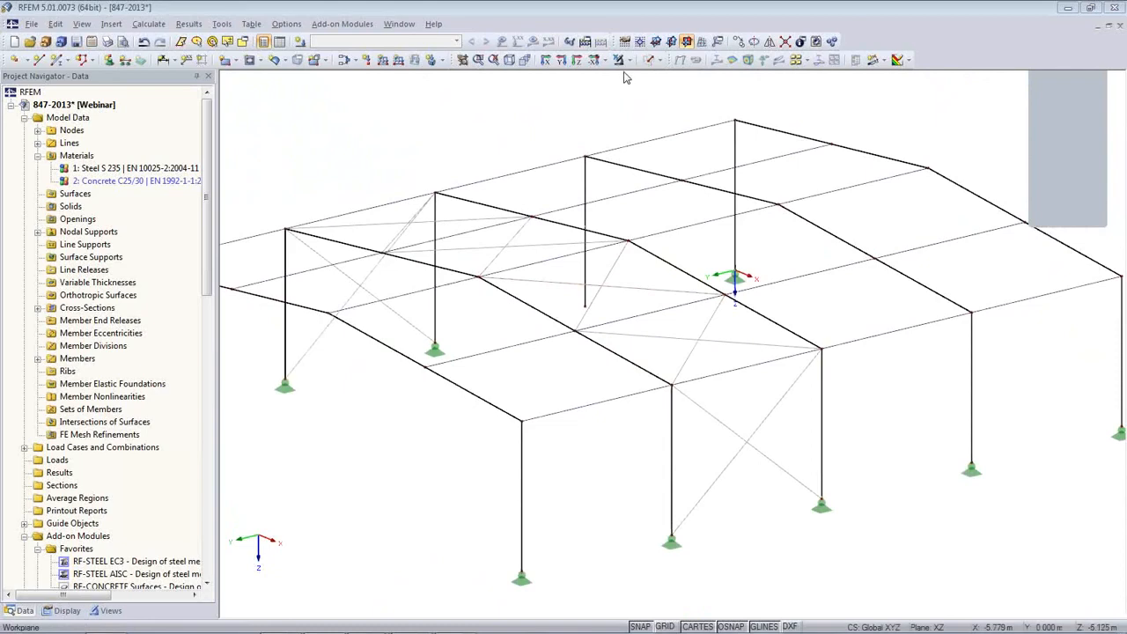
click(649, 59)
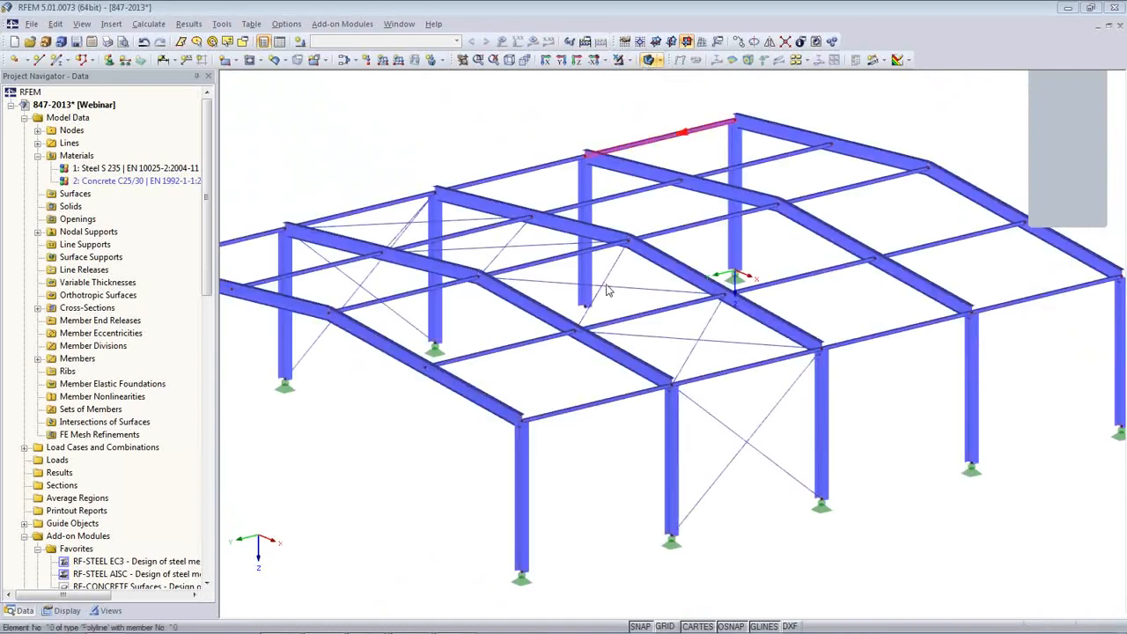
scroll(547, 295, up, 5)
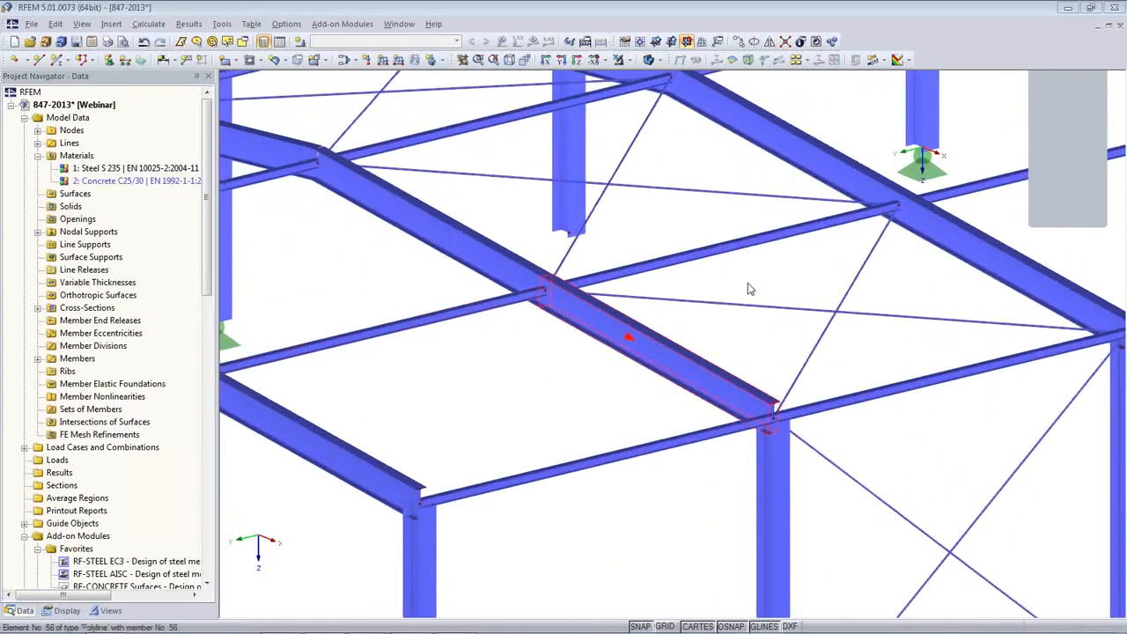
scroll(770, 407, down, 5)
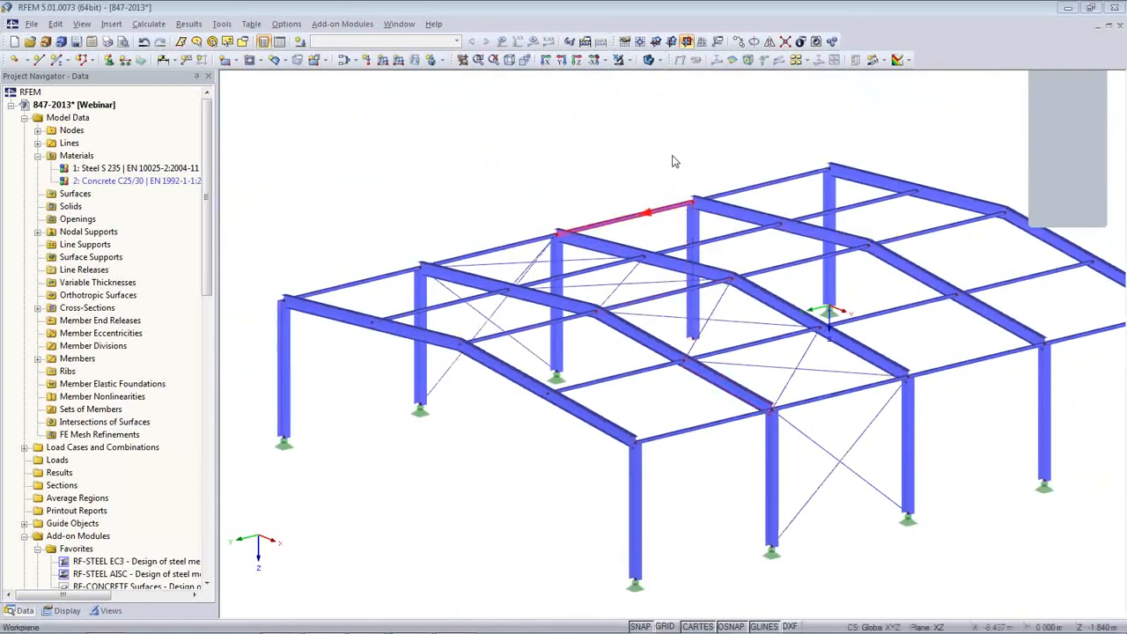
click(649, 60)
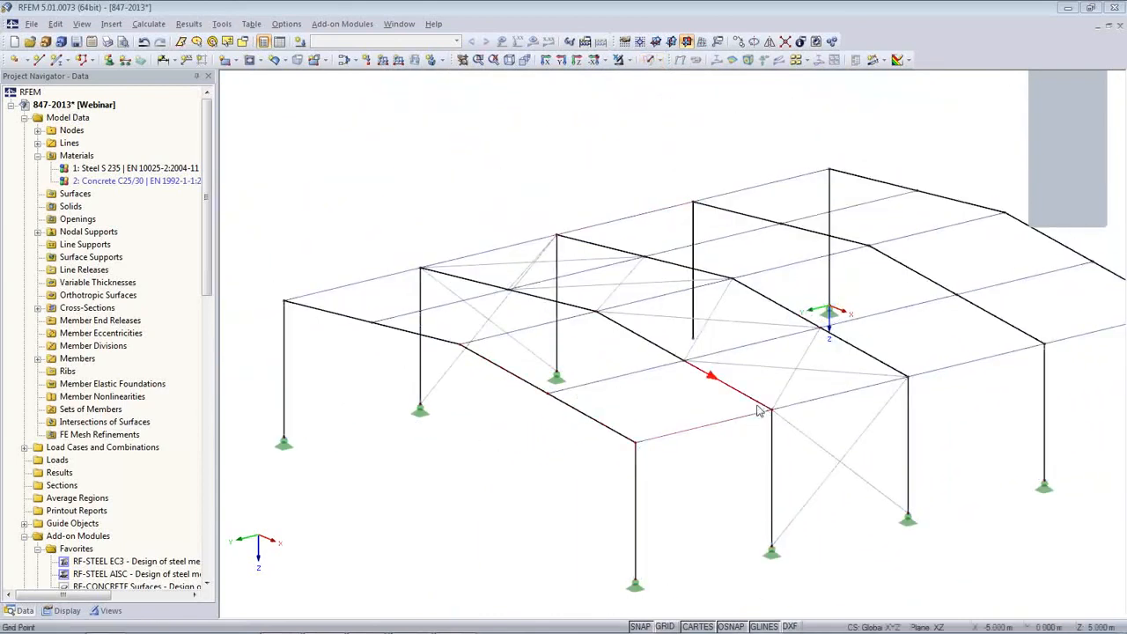
- Turn on the display of cross-section outlines for the members
click(61, 611)
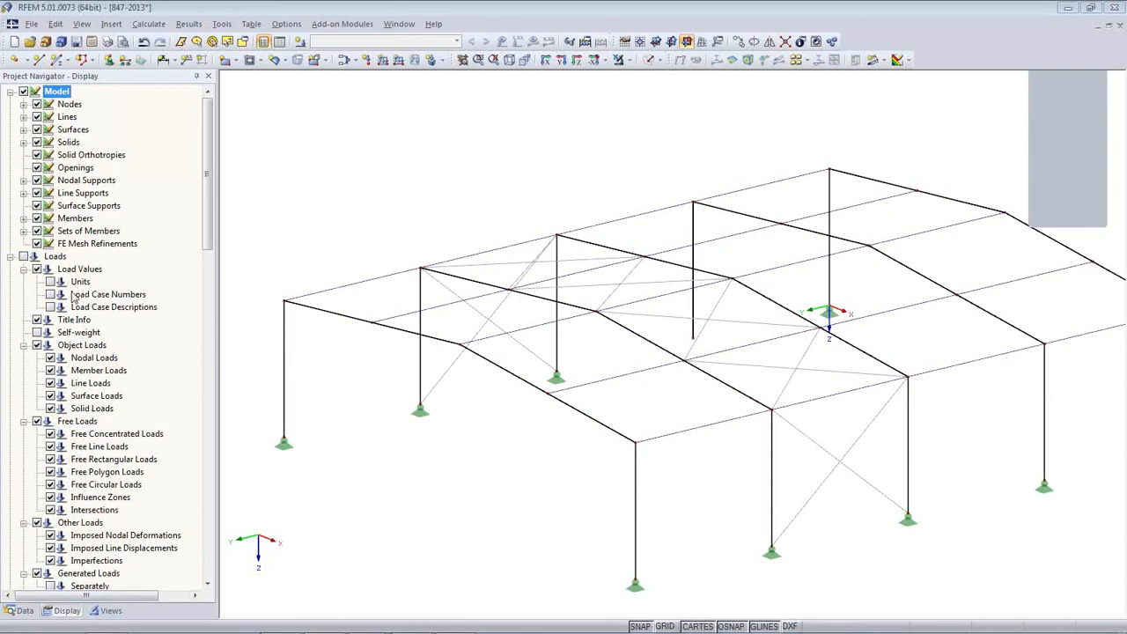
click(23, 219)
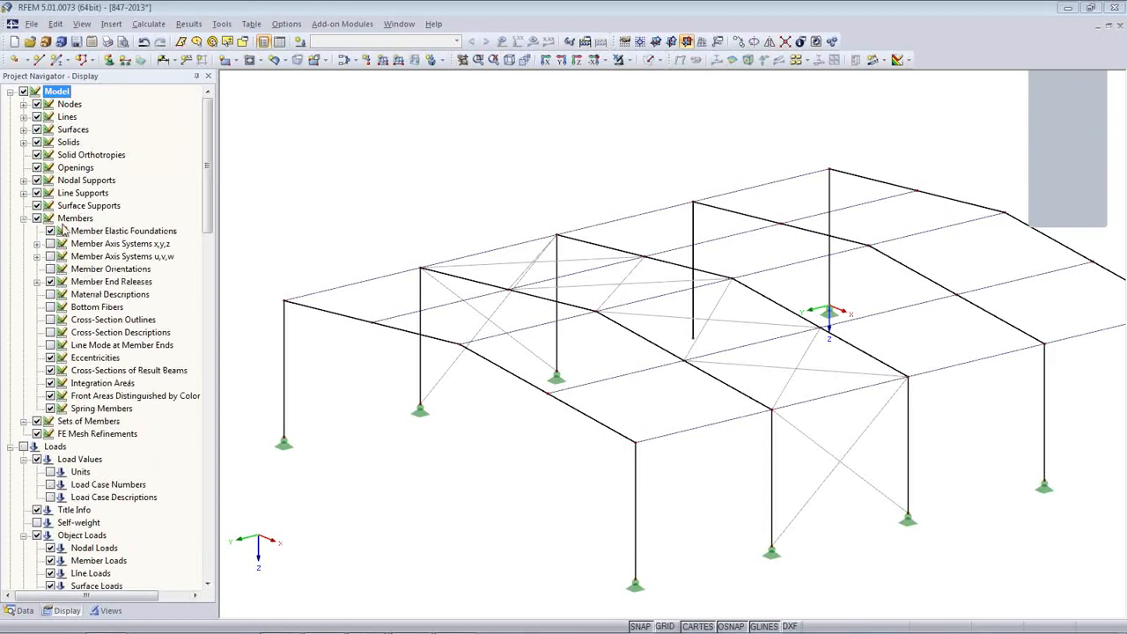
click(51, 320)
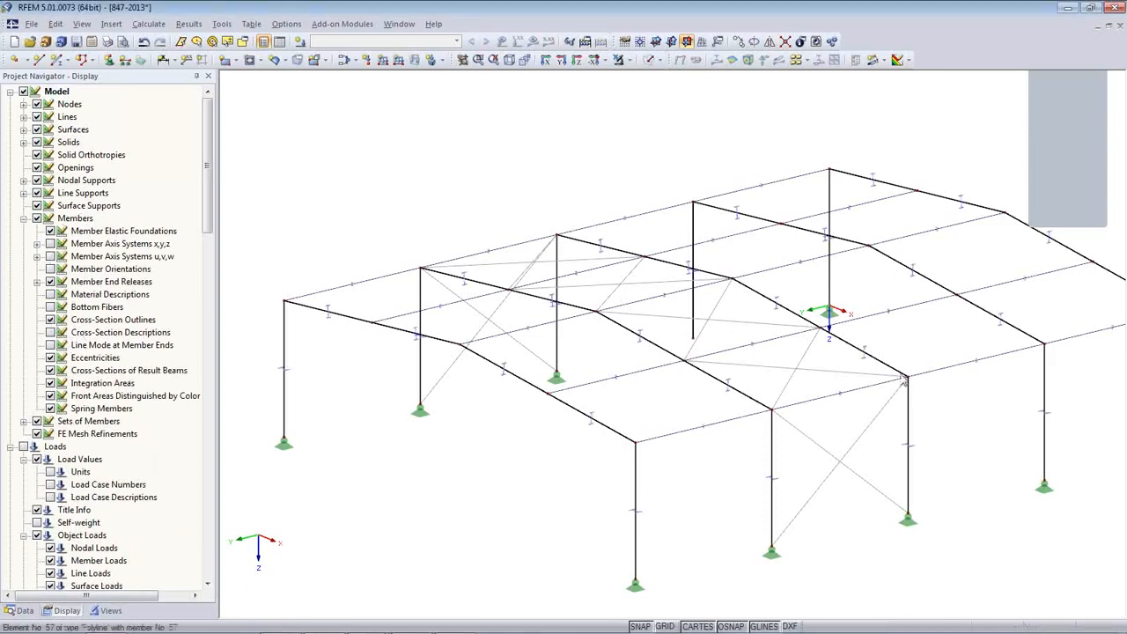
- Copy the eave column of the end frame at the largest Y, with its support, beneath that frame's two intermediate roof nodes
ctrl+middle_drag(889, 430, 797, 418)
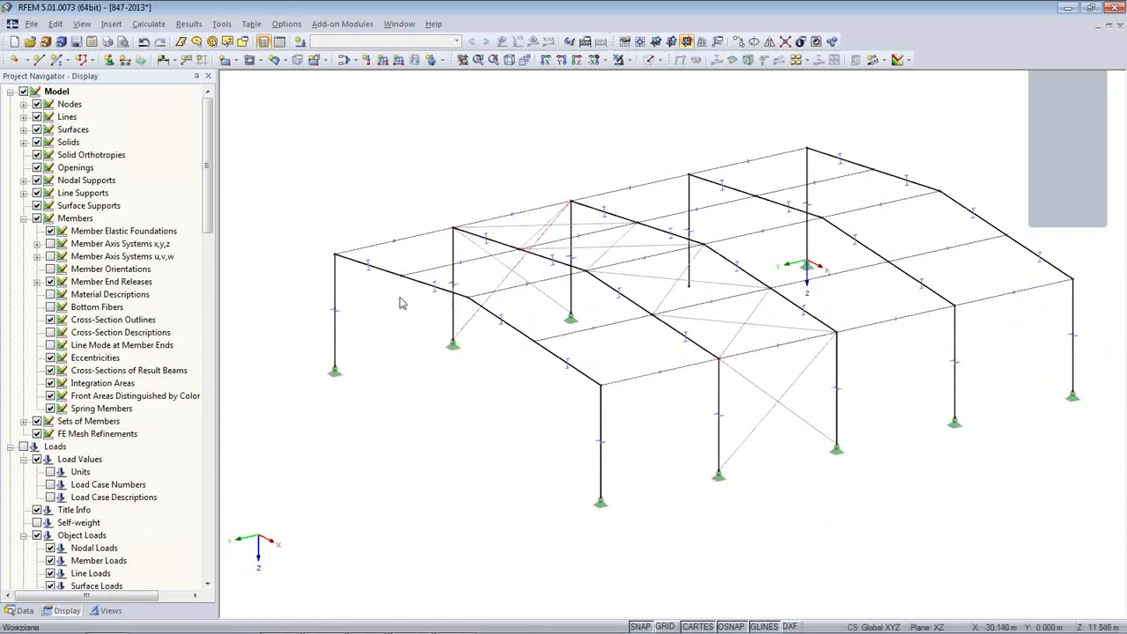
drag(636, 529, 546, 444)
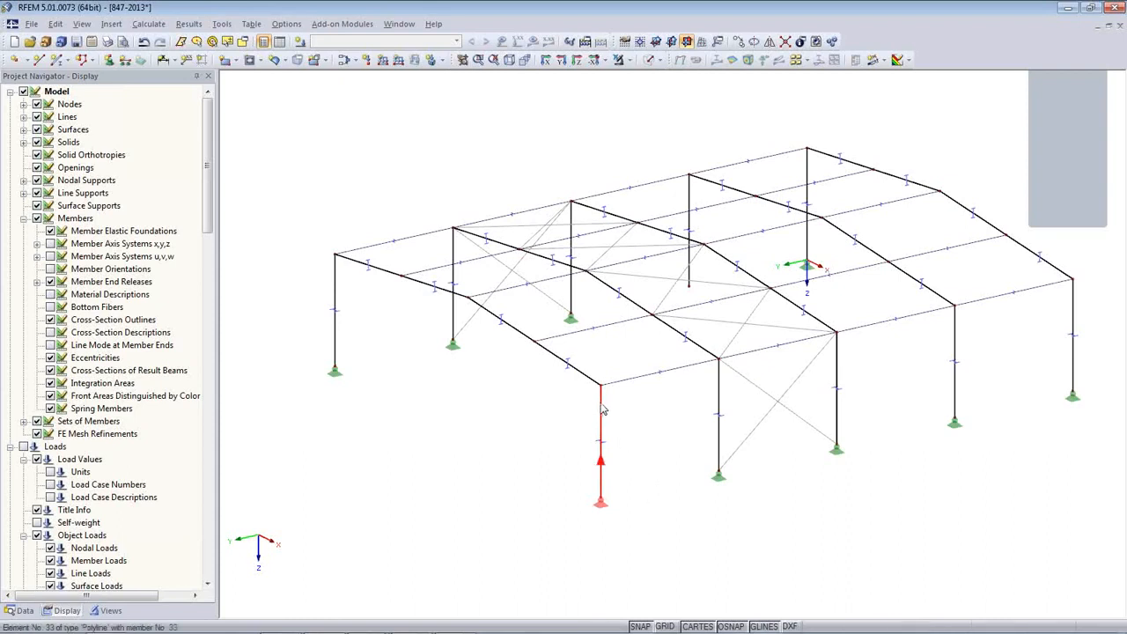
ctrl+drag(602, 410, 406, 288)
click(415, 408)
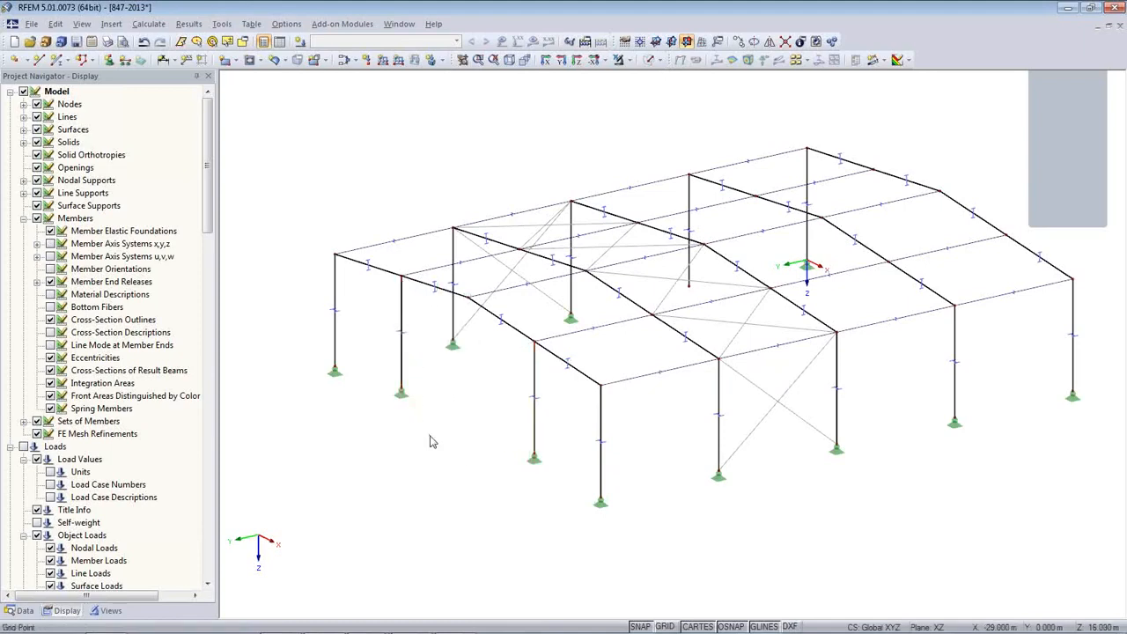
- Set the Z coordinate of both intermediate gable columns' base nodes to 0
ctrl+middle_drag(434, 449, 638, 533)
drag(710, 526, 417, 450)
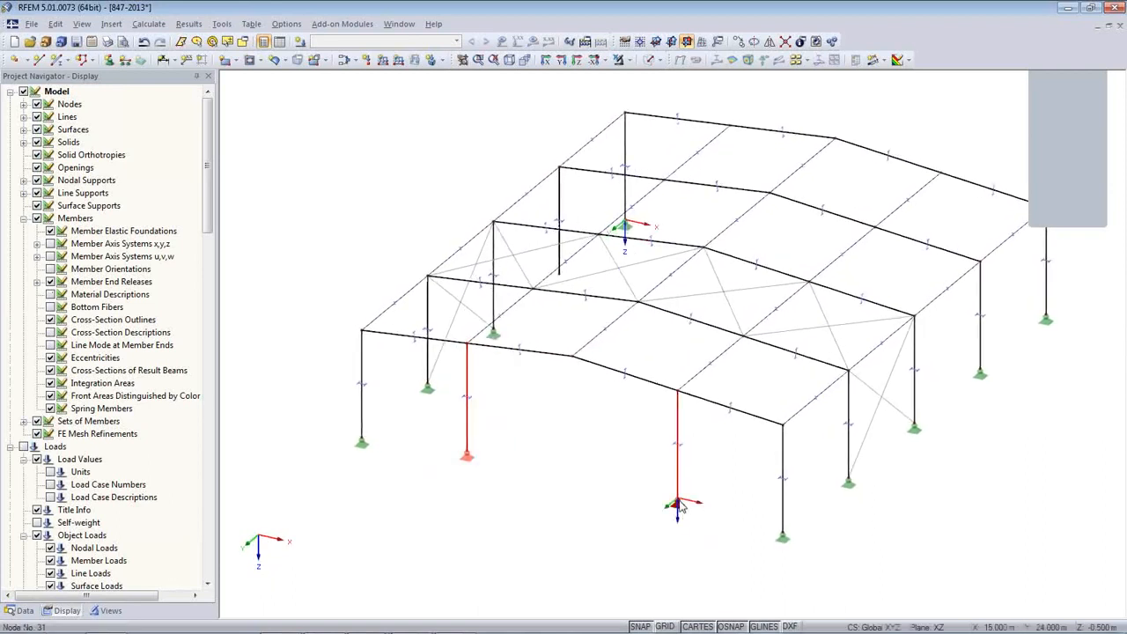
double_click(677, 502)
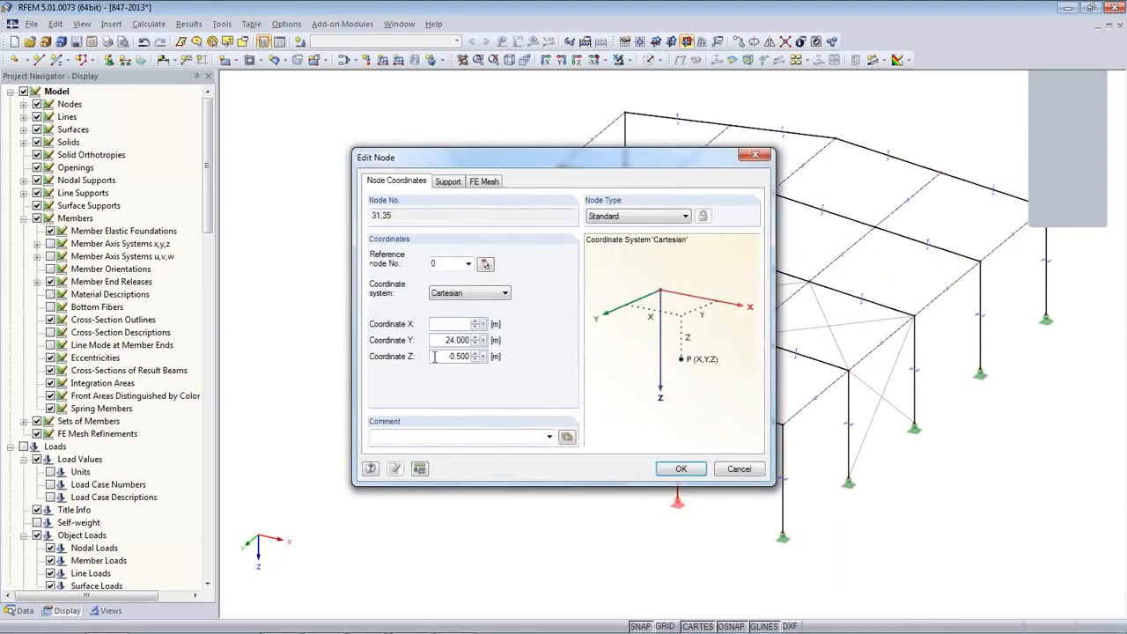
drag(434, 355, 550, 372)
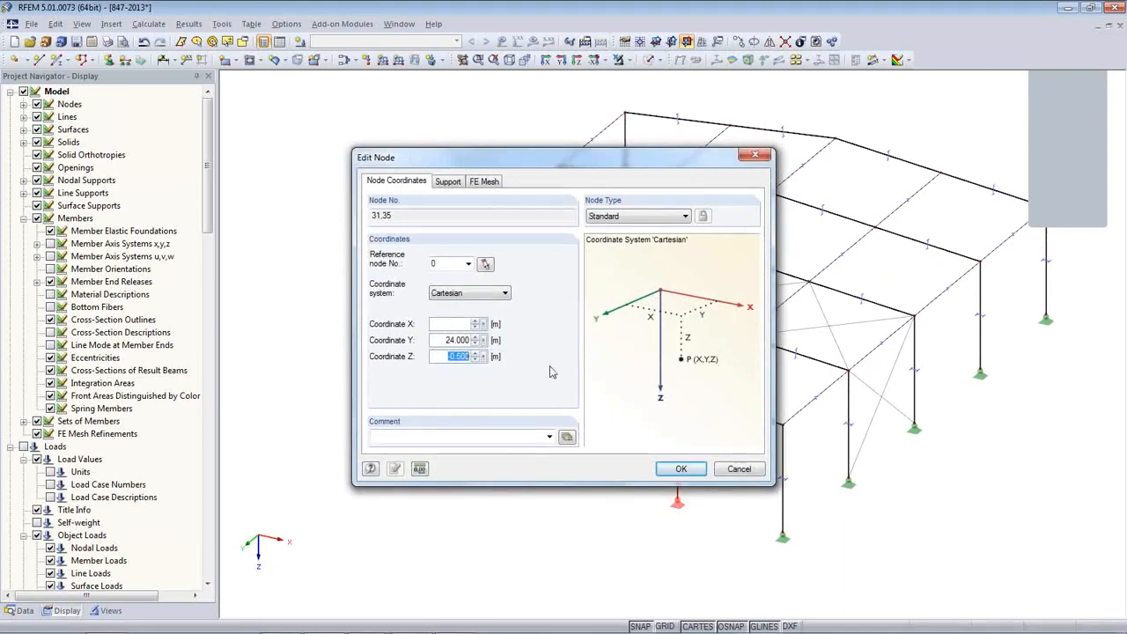
text(0)
click(662, 469)
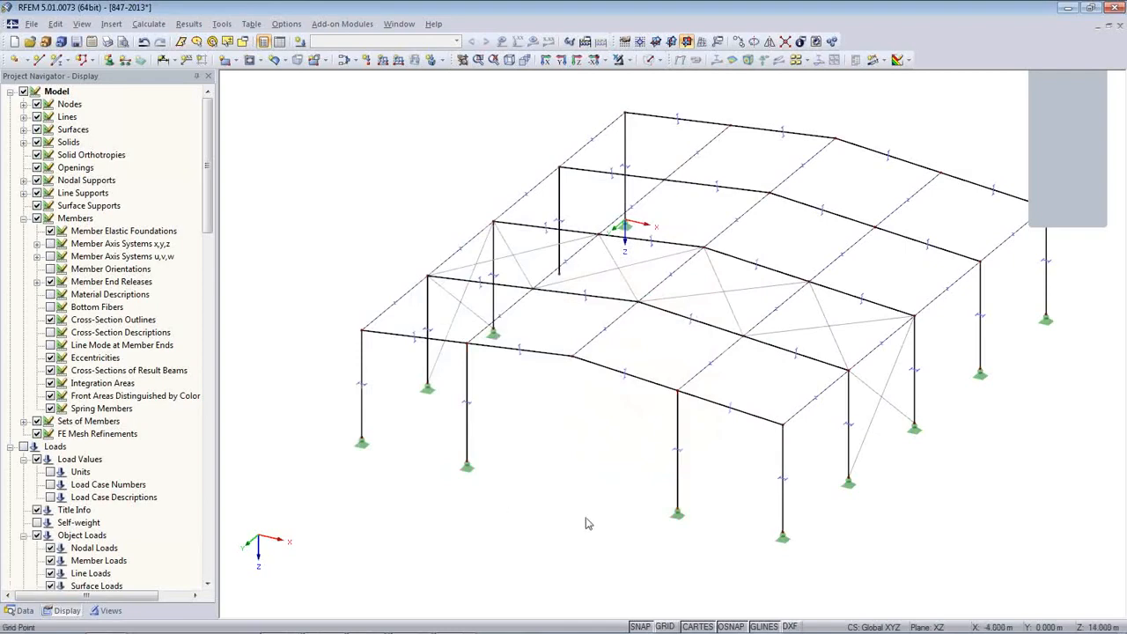
- Edit the two intermediate gable columns together and apply a member rotation angle of 90°
ctrl+middle_drag(533, 508, 587, 416)
ctrl+middle_drag(620, 387, 551, 459)
scroll(549, 440, up, 2)
click(723, 448)
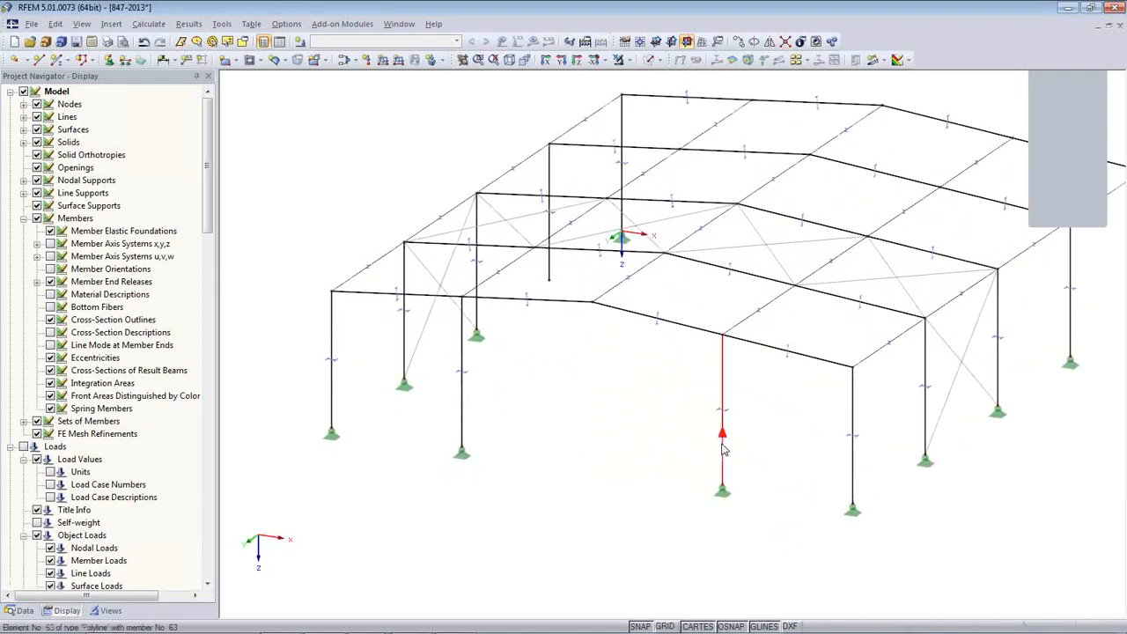
double_click(461, 410)
double_click(715, 266)
text(90)
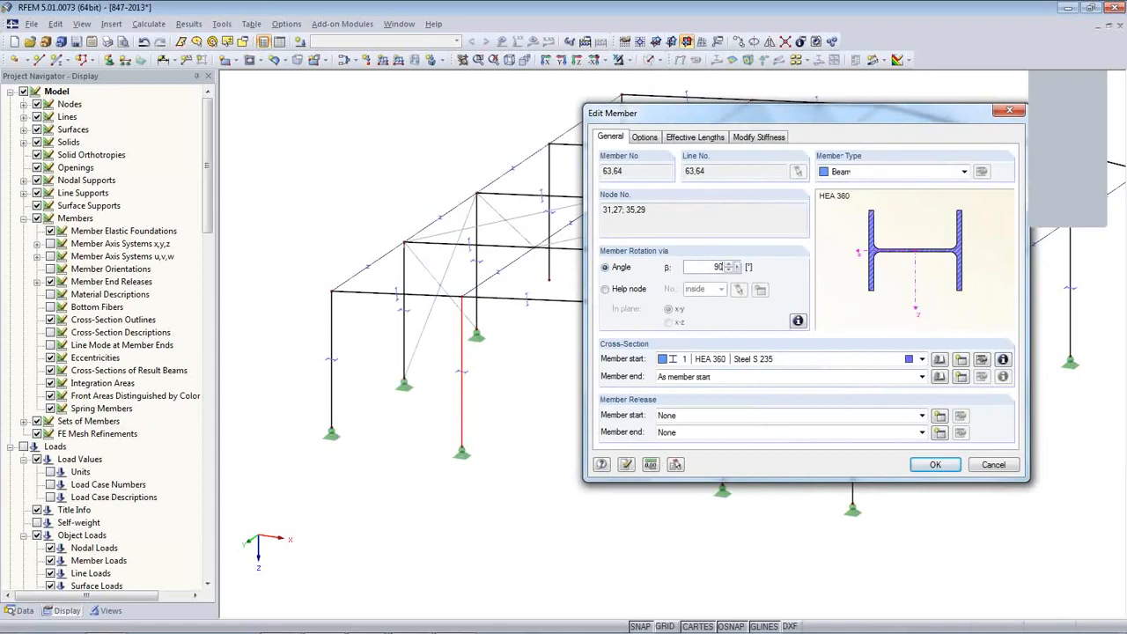
click(626, 465)
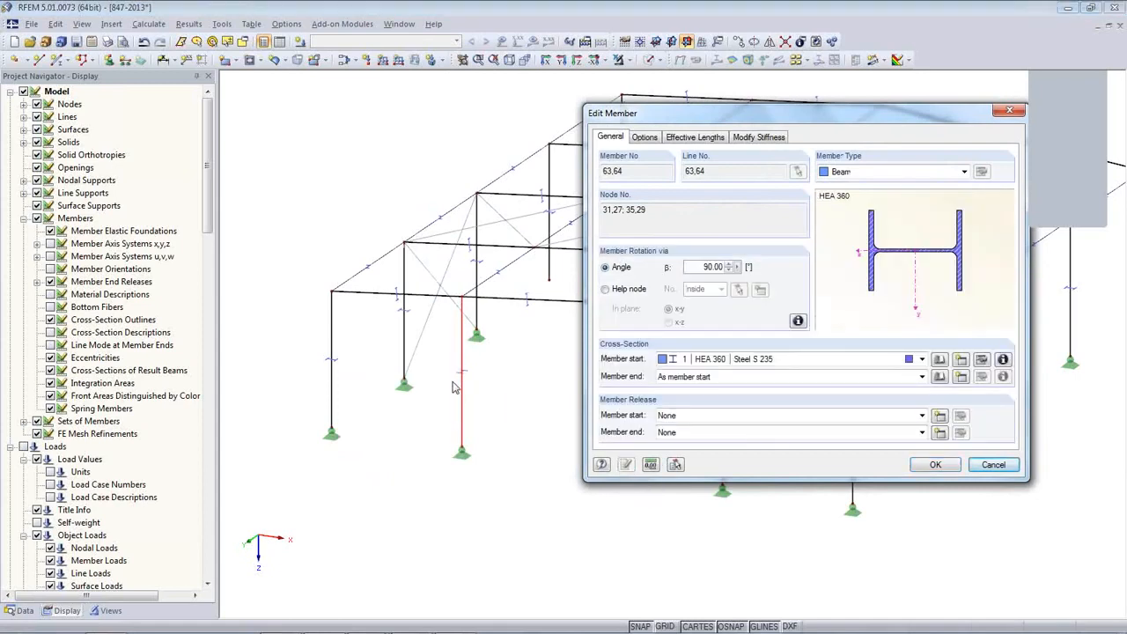
- Create a new HEA 180 cross-section in Steel S 235 and apply it to the two gable columns
click(960, 360)
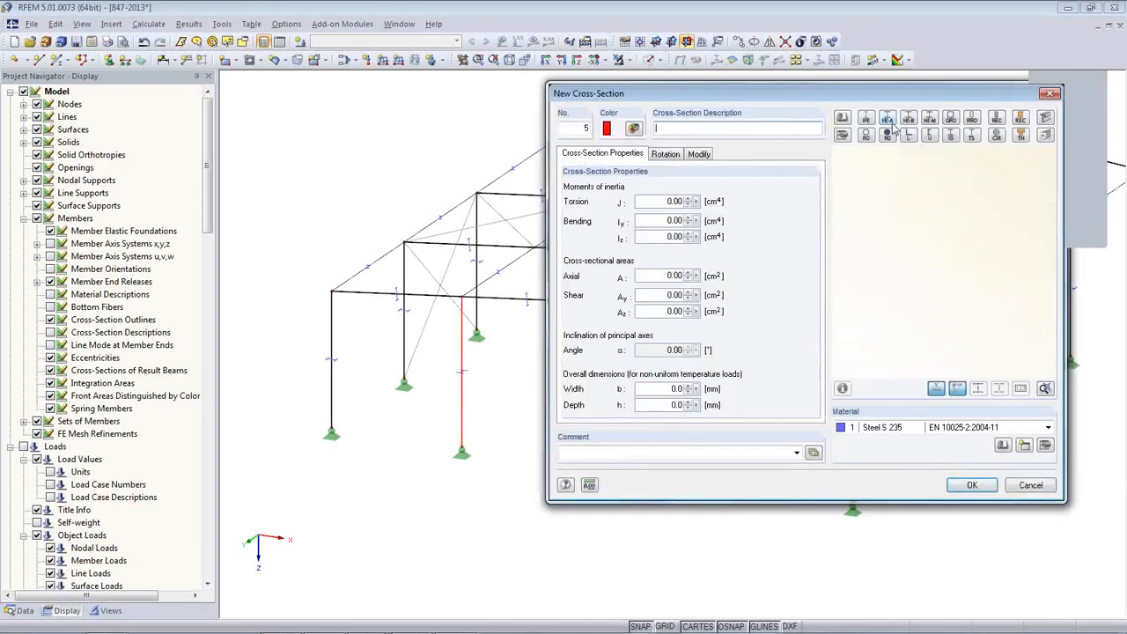
click(888, 118)
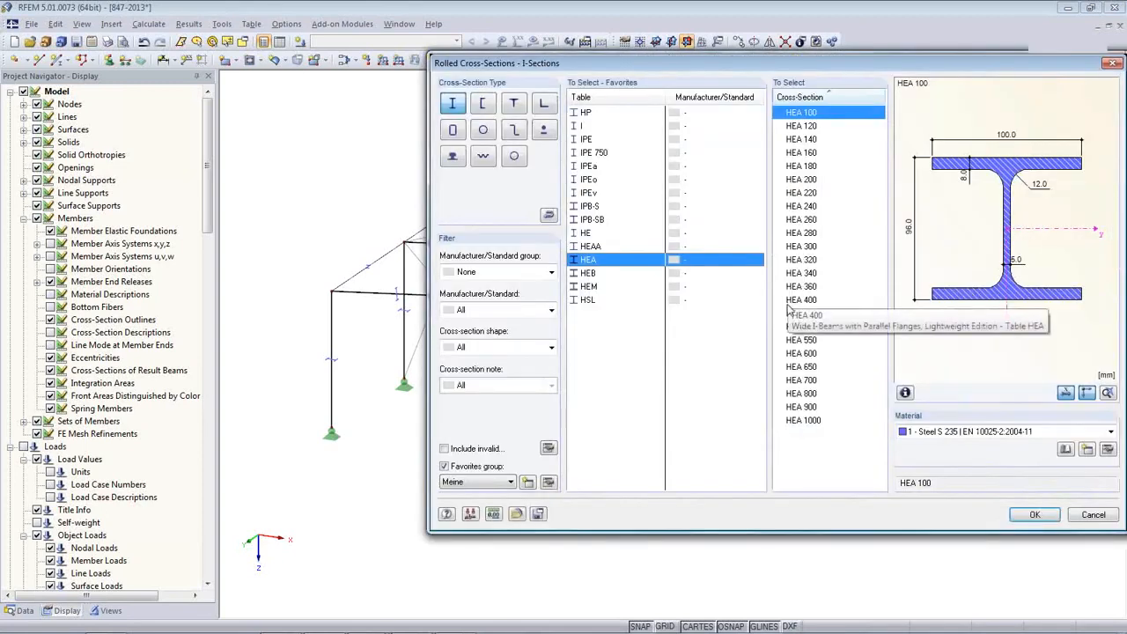
click(812, 168)
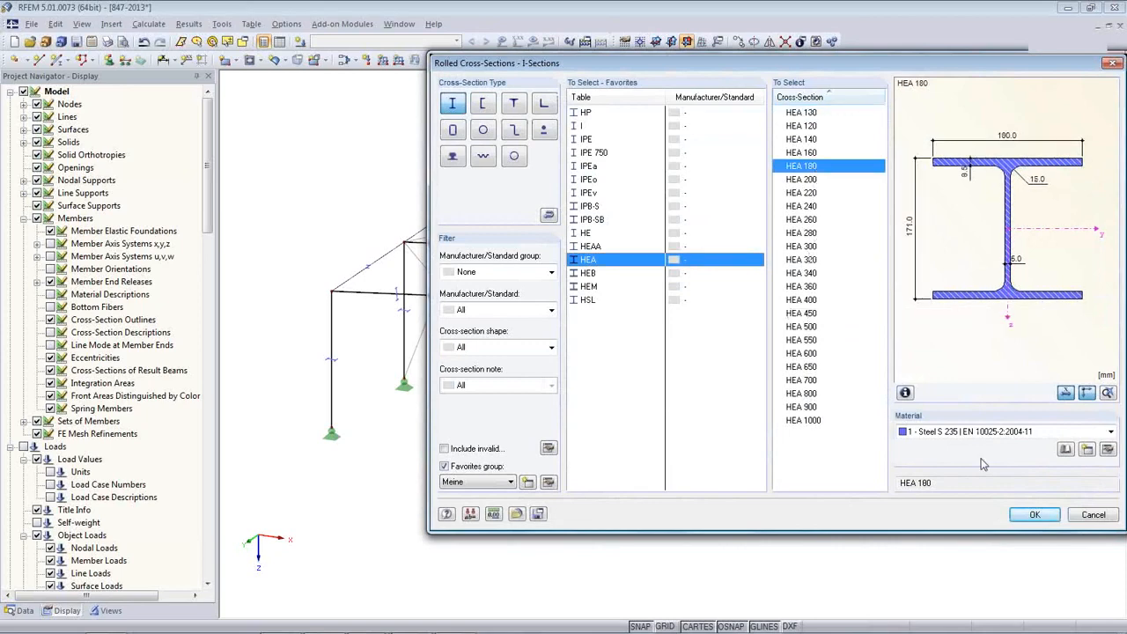
click(1033, 516)
click(972, 484)
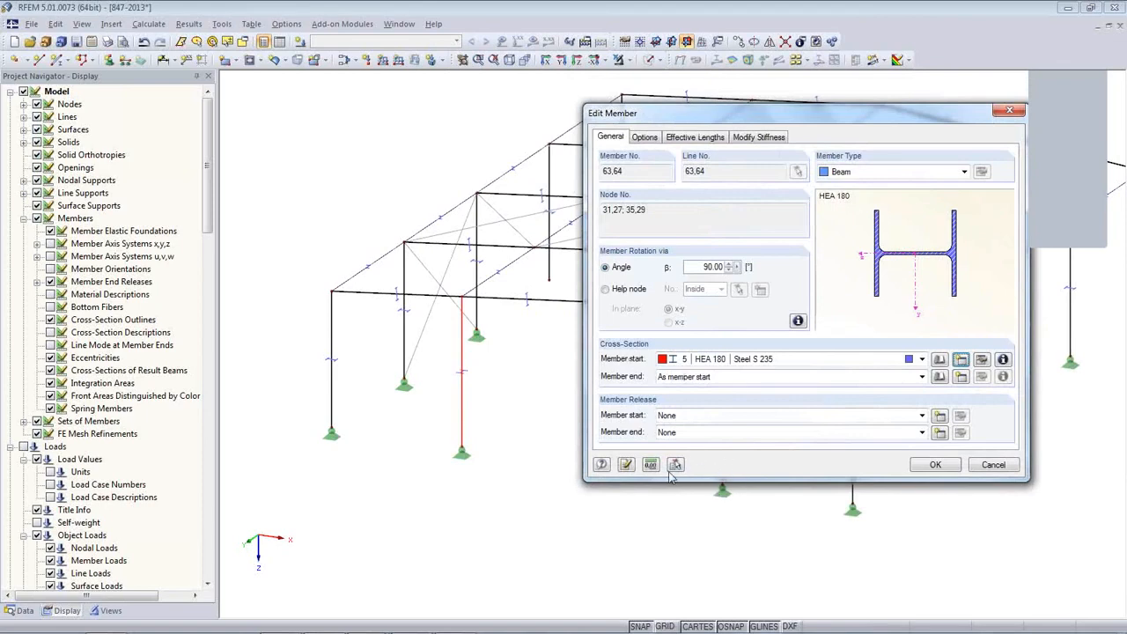
click(625, 468)
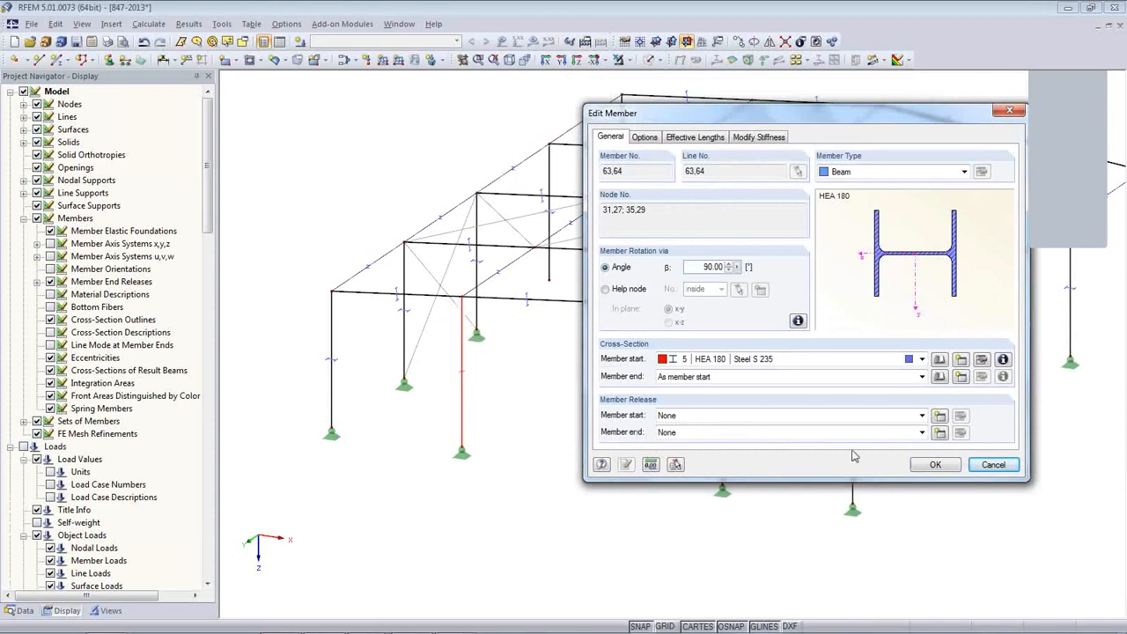
- Assign a new local release at the gable columns' member end, releasing ux, φy and φz
click(943, 433)
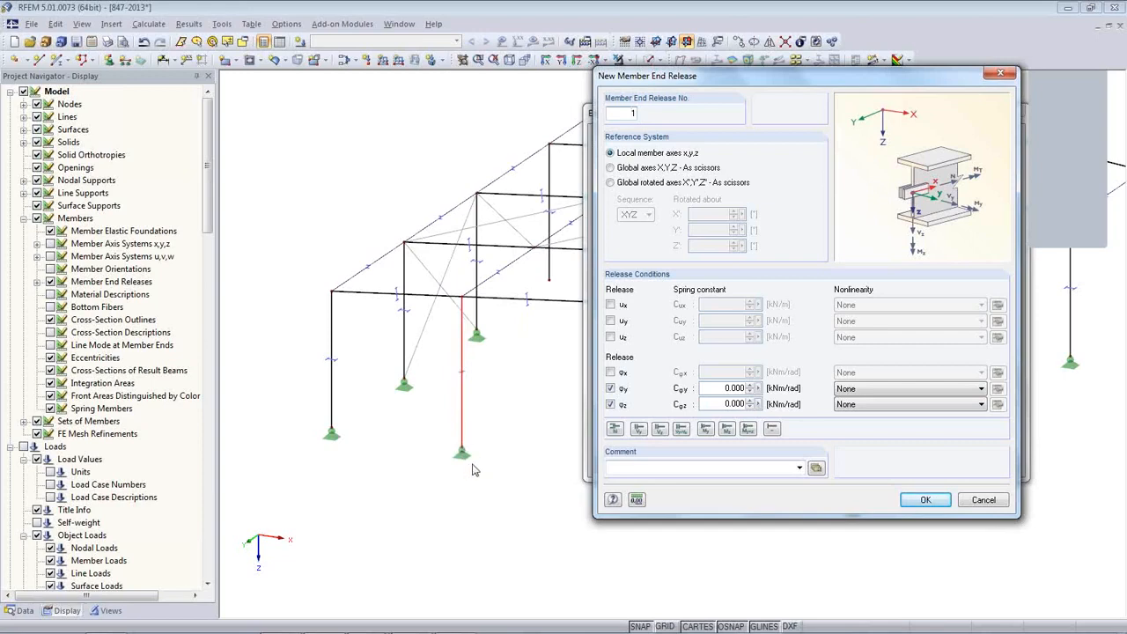
click(610, 305)
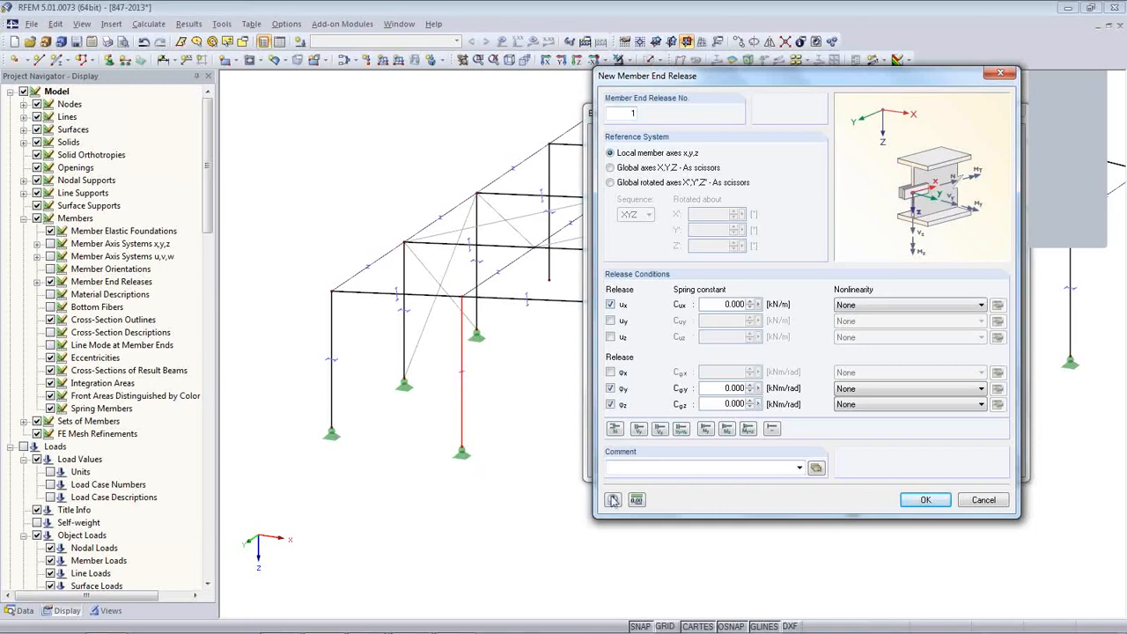
click(925, 501)
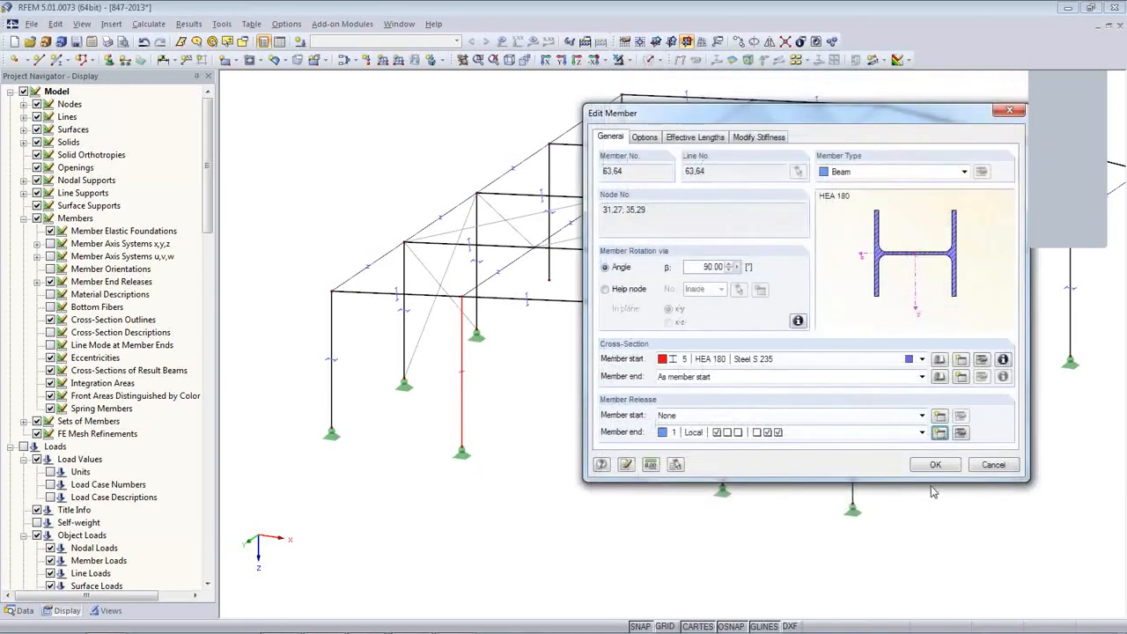
click(933, 467)
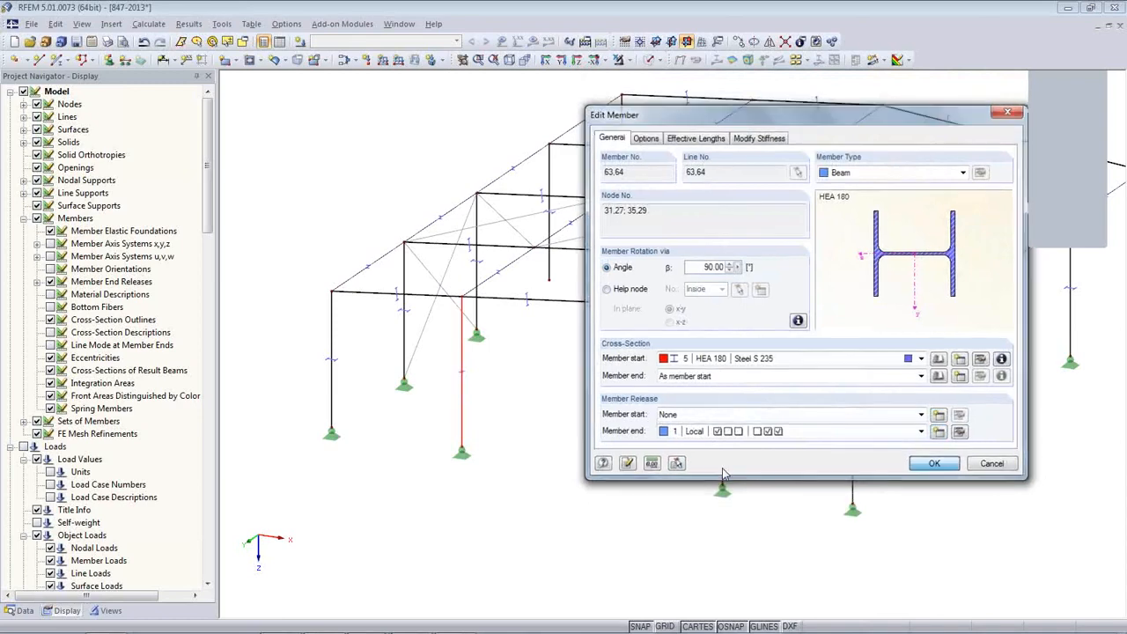
- Copy the two gable columns with their supports to the matching roof nodes of the opposite end frame
click(674, 371)
drag(754, 522, 449, 414)
middle_drag(644, 435, 523, 476)
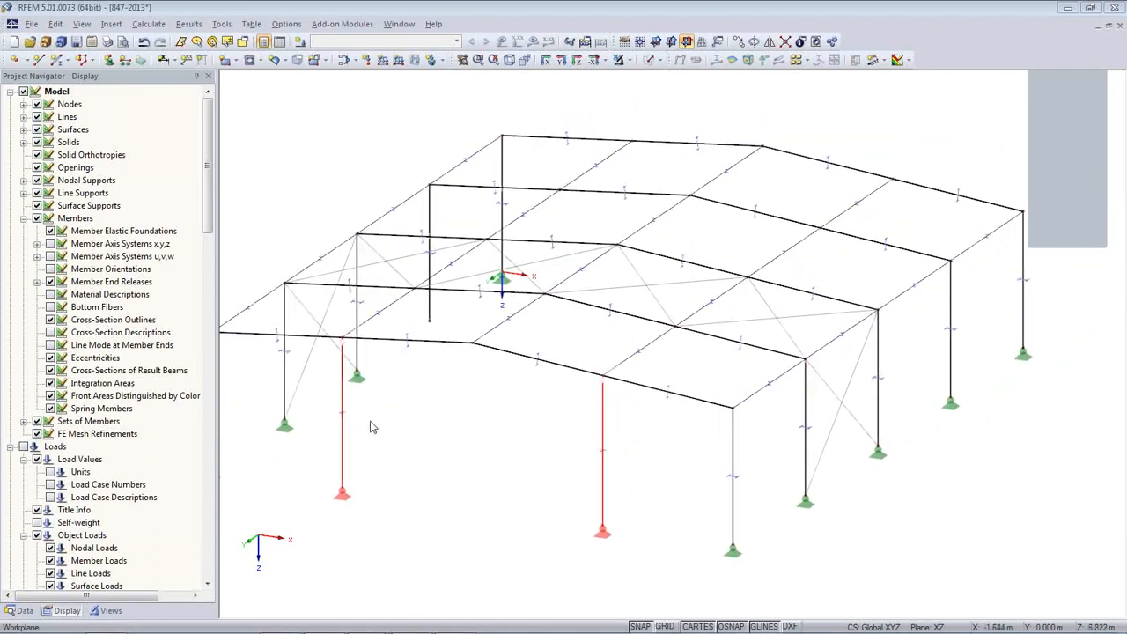
drag(343, 376, 632, 142)
click(540, 418)
ctrl+middle_drag(692, 456, 592, 514)
scroll(592, 514, down, 1)
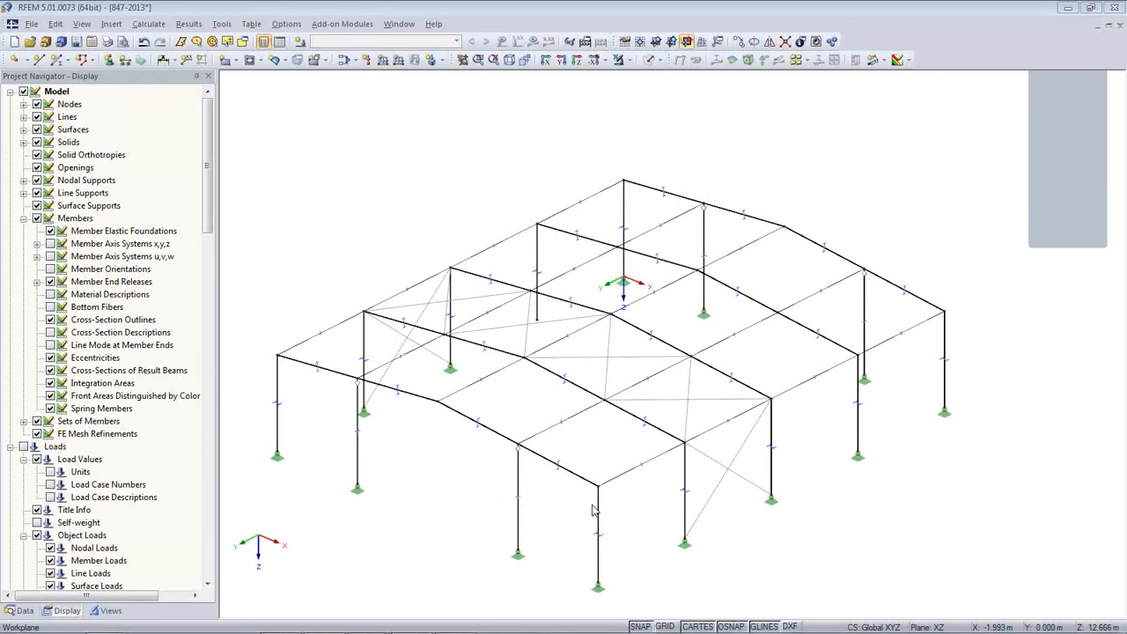
- Turn on the work plane grid and set the work plane to XY
ctrl+middle_drag(802, 477, 573, 488)
click(662, 625)
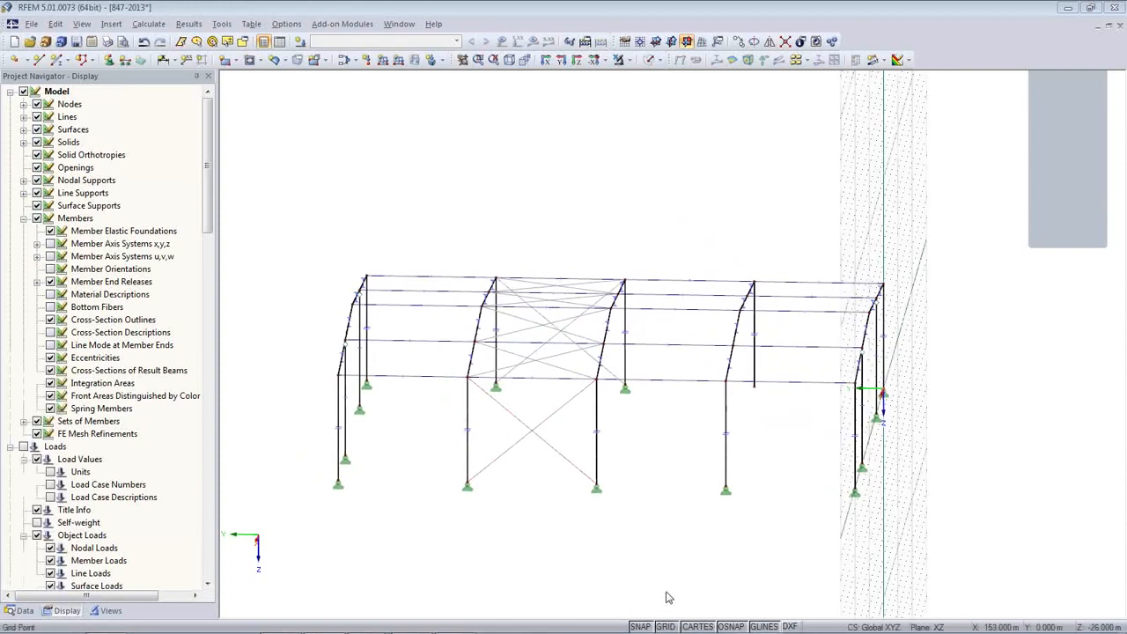
click(657, 46)
middle_drag(720, 388, 649, 267)
ctrl+middle_drag(722, 361, 402, 458)
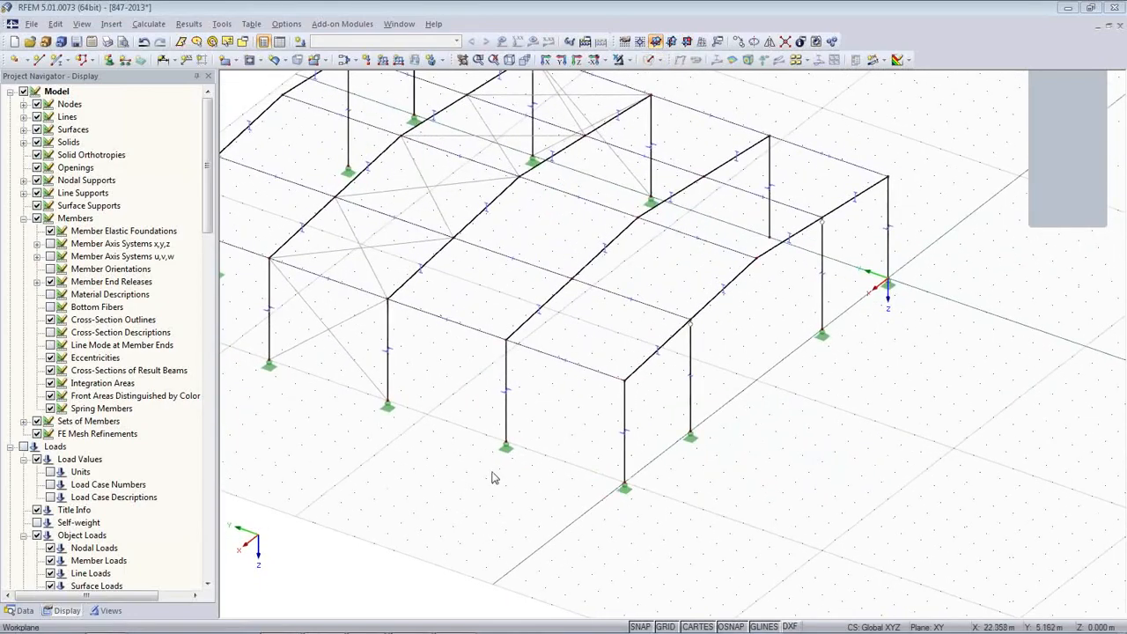
- Create a rectangular Concrete C25/30 surface 240 mm thick from the column base at X 20, Y 12 m to X 11, Y 0 m
click(226, 60)
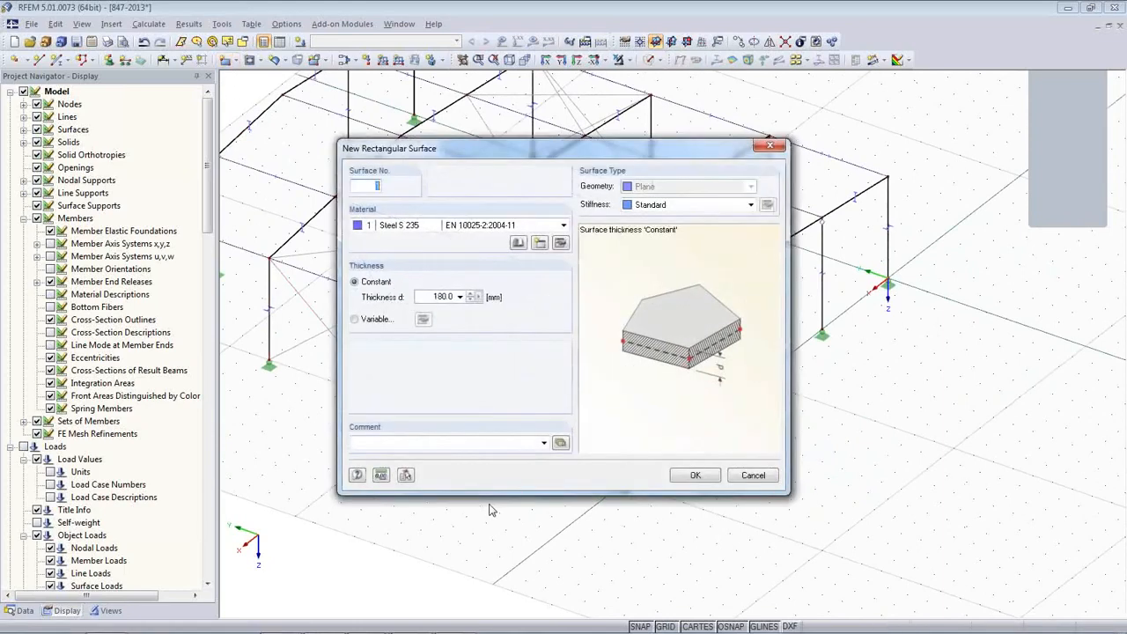
click(420, 226)
click(423, 251)
drag(427, 297, 488, 303)
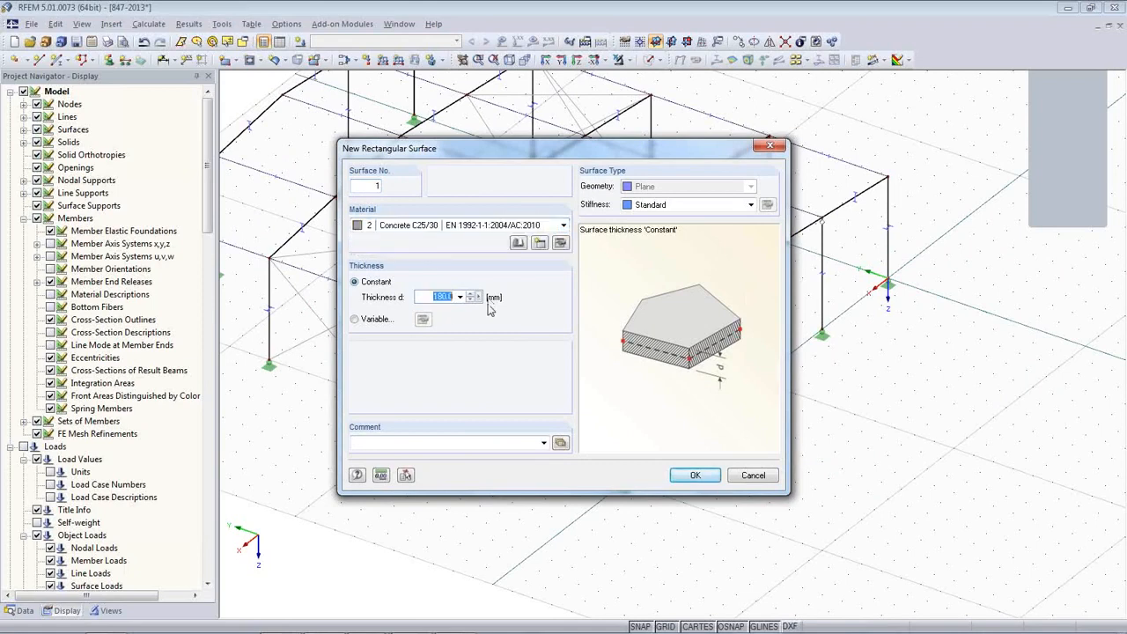
text(40)
click(695, 475)
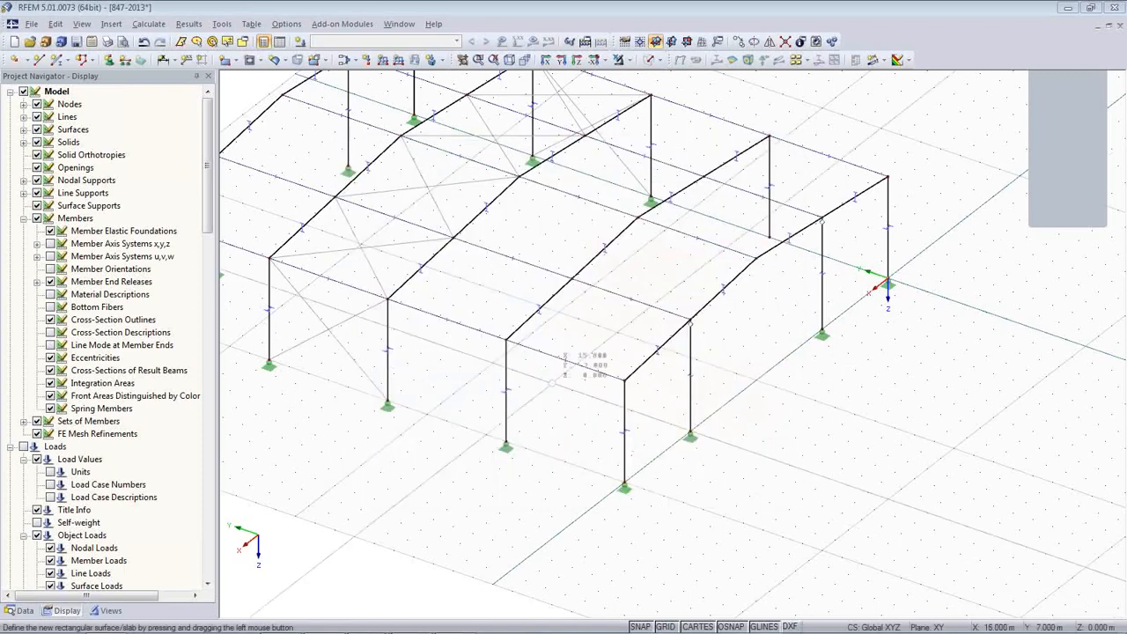
click(387, 401)
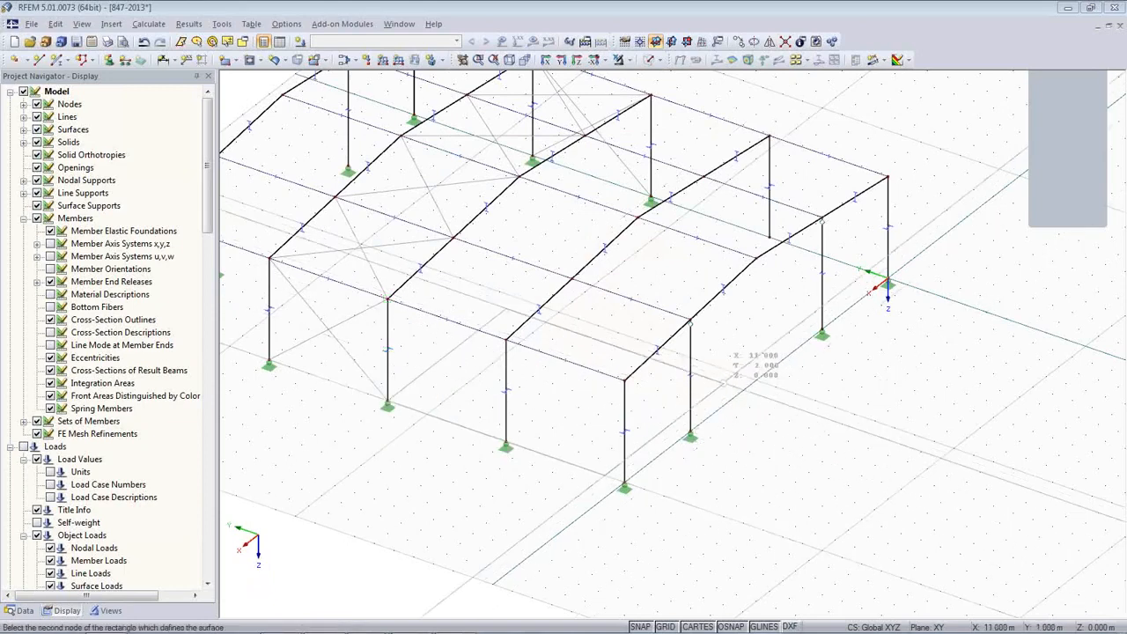
click(744, 388)
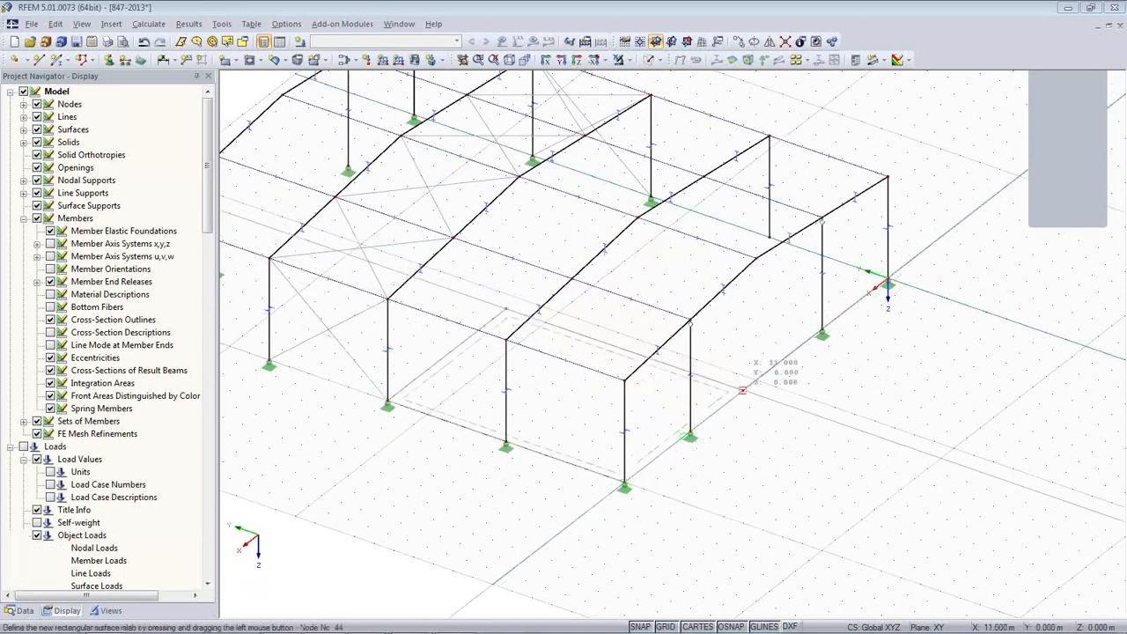
- Switch the model display from wireframe to a transparent solid rendering
click(649, 59)
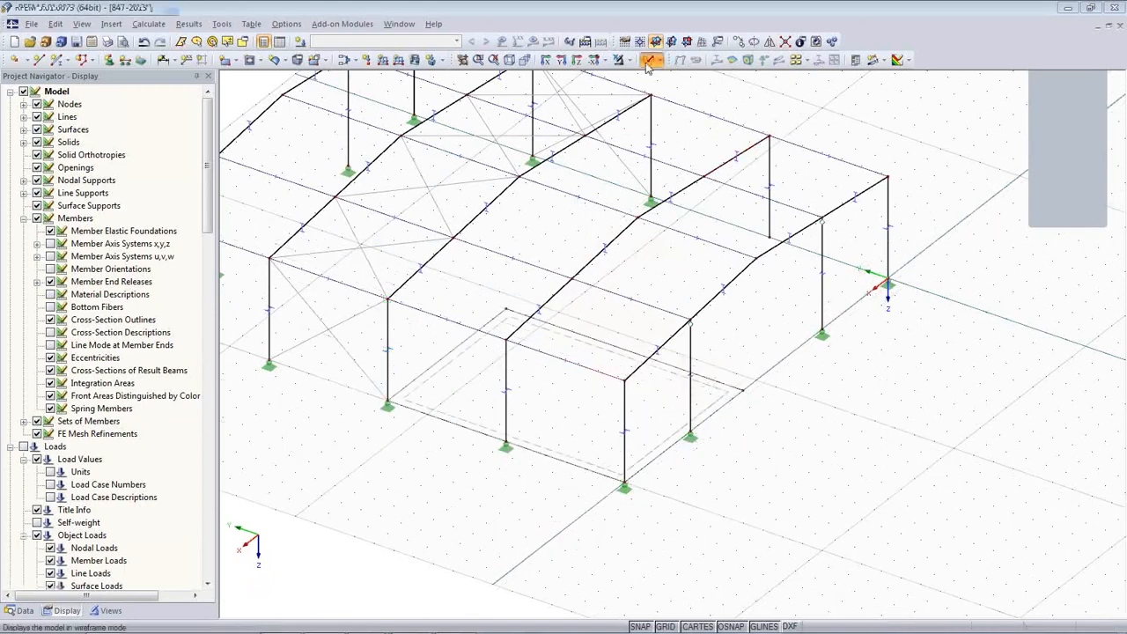
click(649, 59)
ctrl+middle_drag(472, 487, 449, 457)
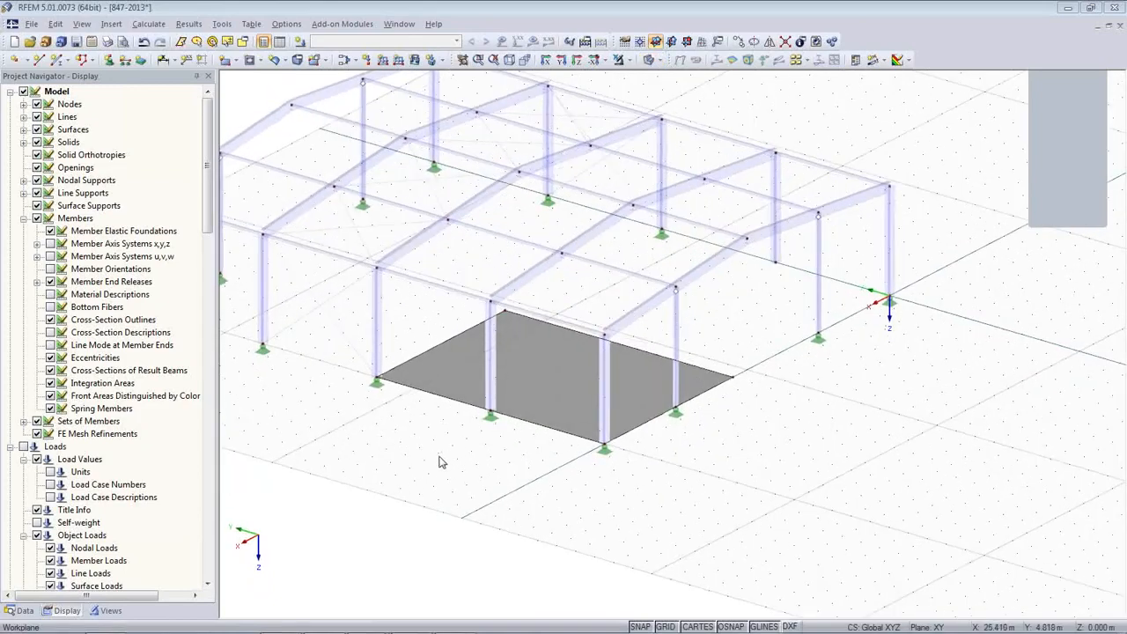
- Delete the nodal supports under the four columns standing on the concrete slab
scroll(449, 458, up, 2)
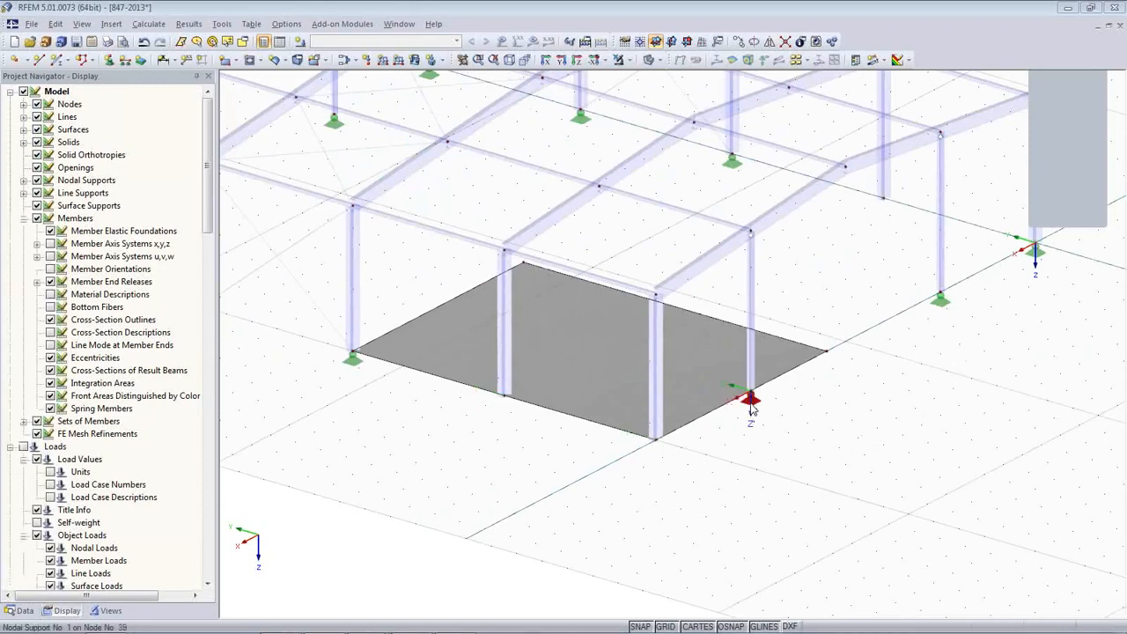
click(353, 361)
key(Delete)
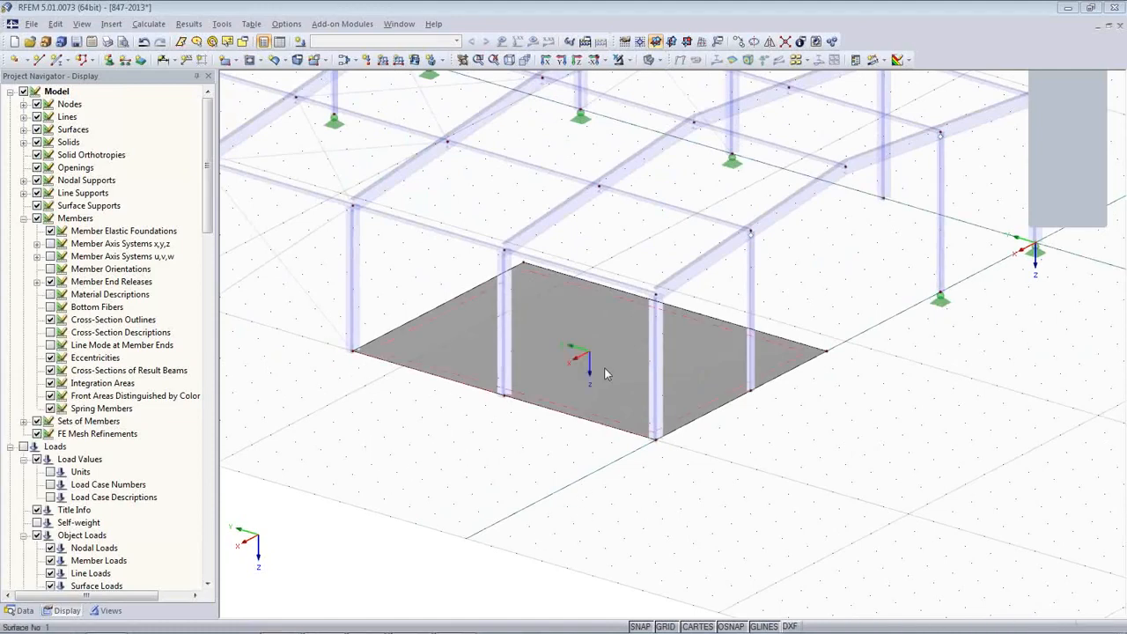
- Extrude the concrete slab as a casing with a depth of 3 m to form the basement walls
click(593, 390)
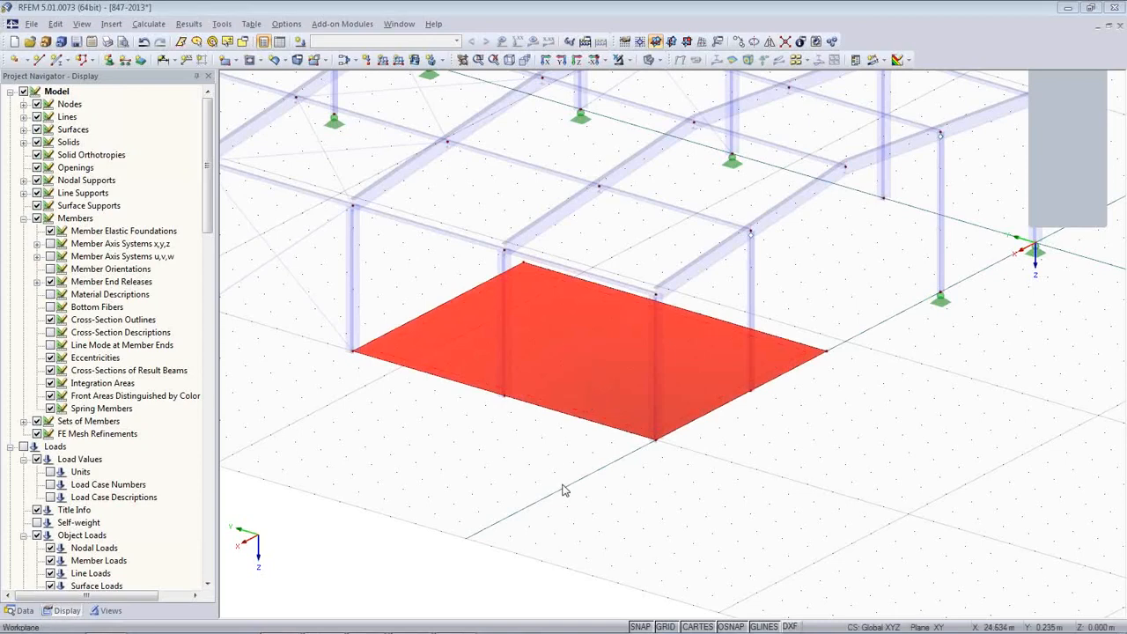
right_click(585, 393)
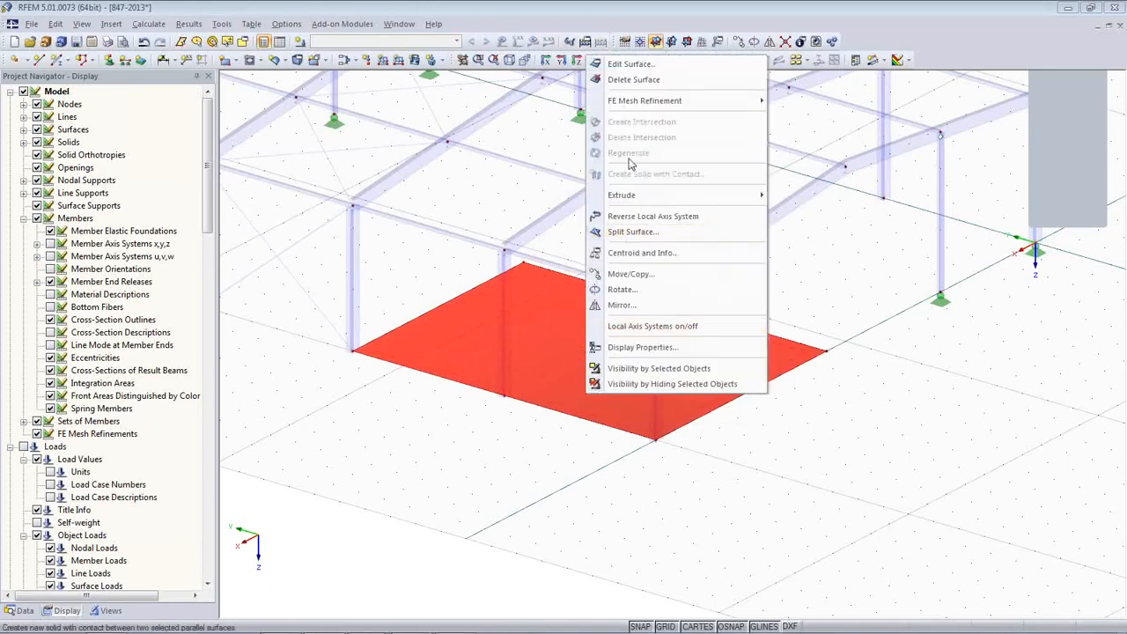
mouse_move(629, 194)
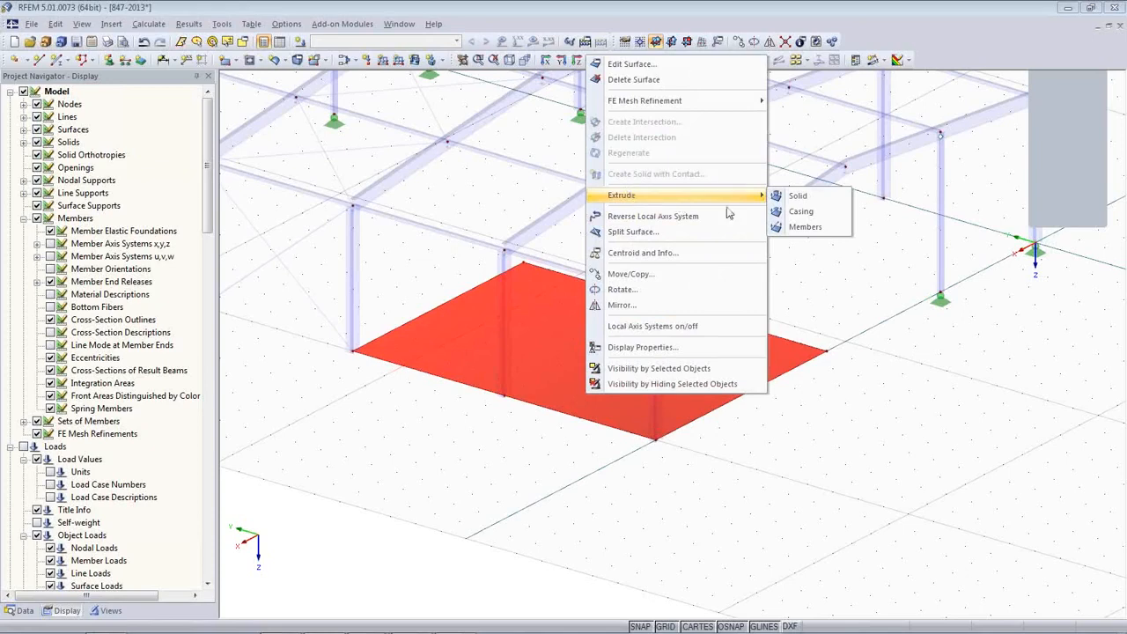
click(816, 219)
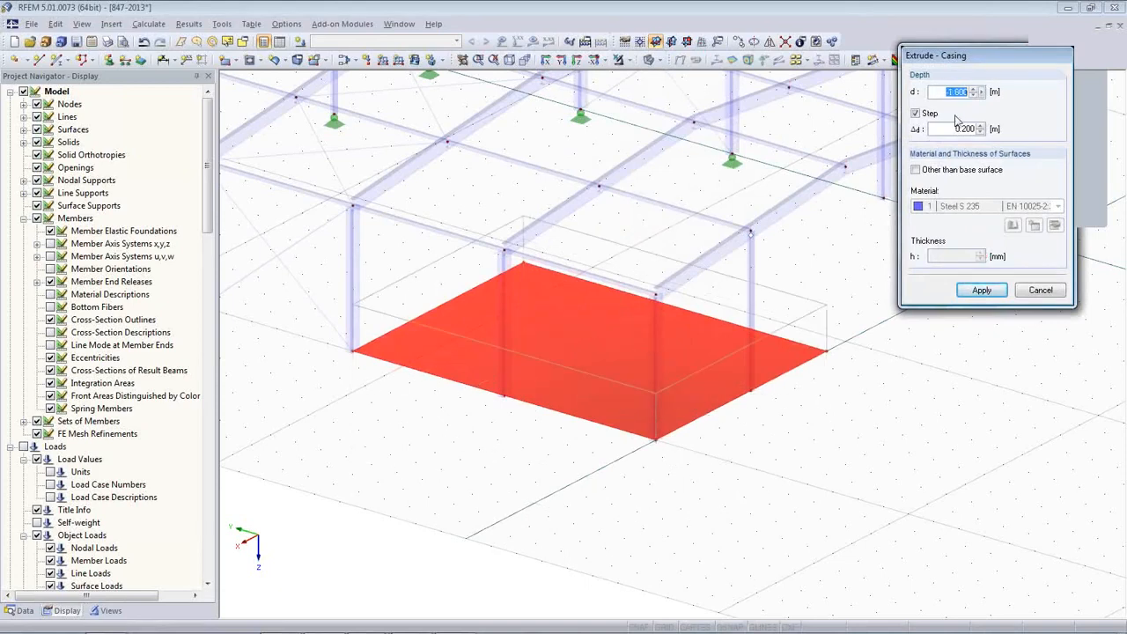
text(3)
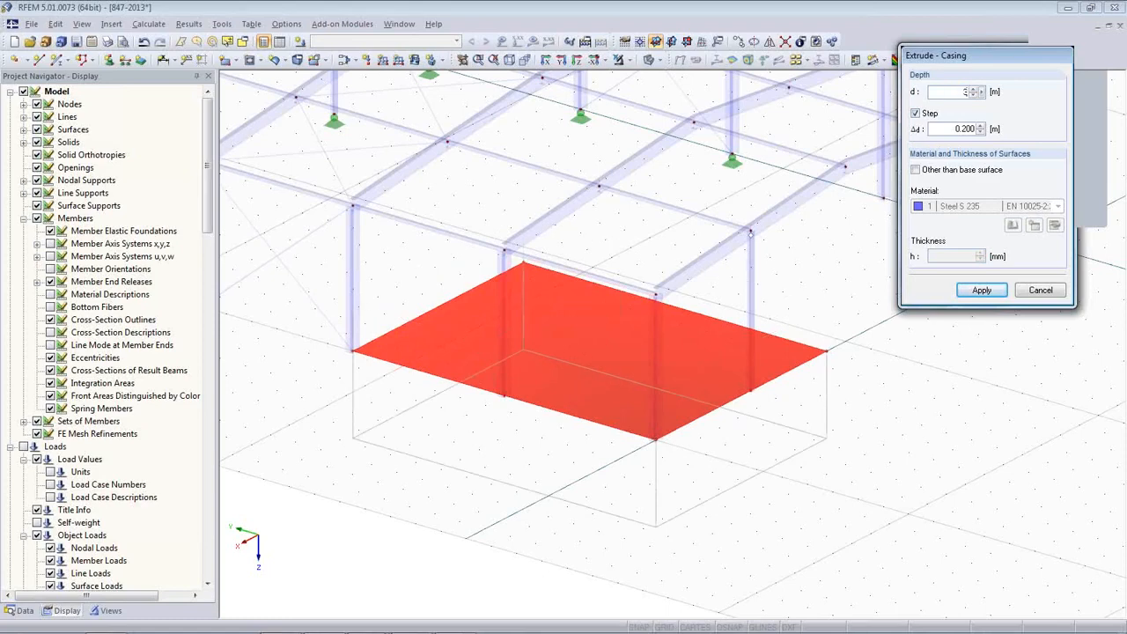
key(Return)
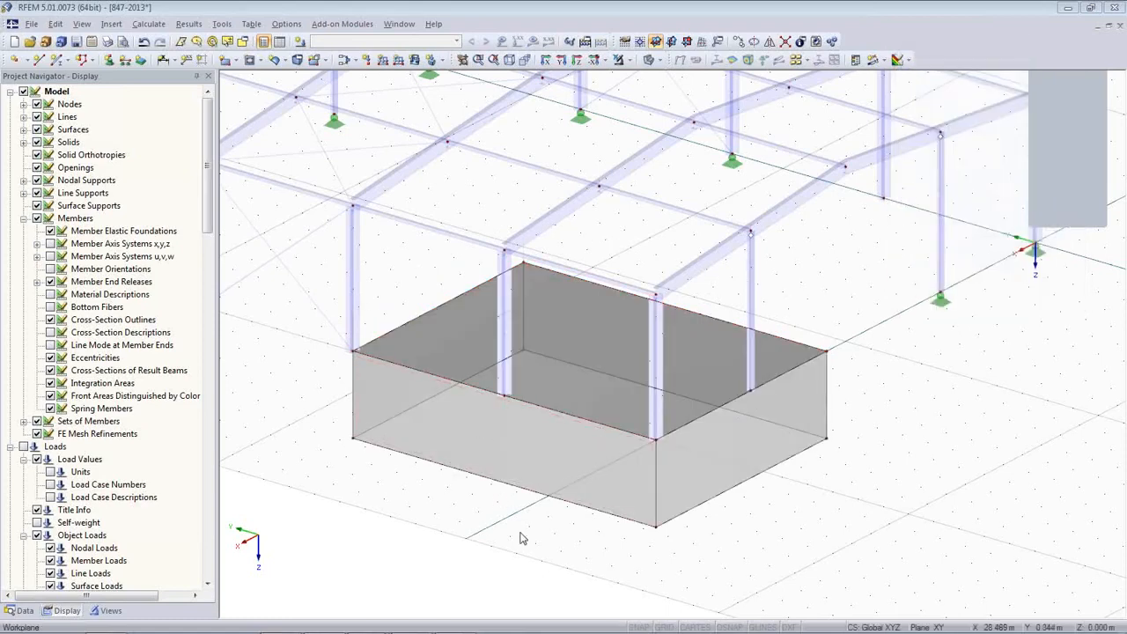
- Copy the top slab 3 m down in Z to close the basement box with a floor slab
ctrl+middle_drag(762, 556, 567, 437)
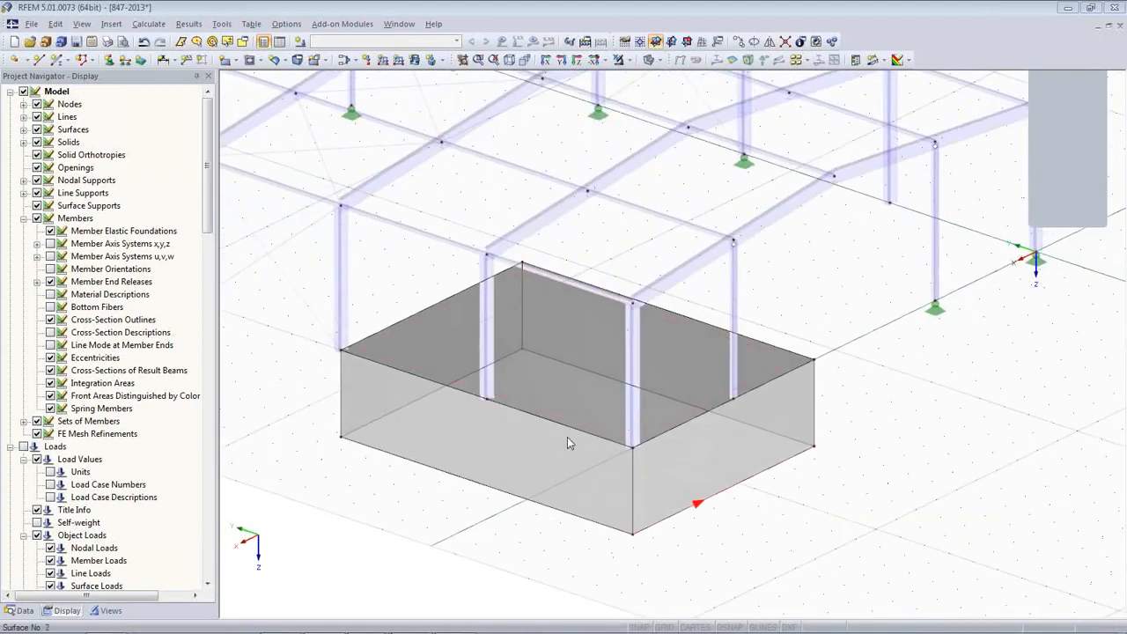
click(565, 346)
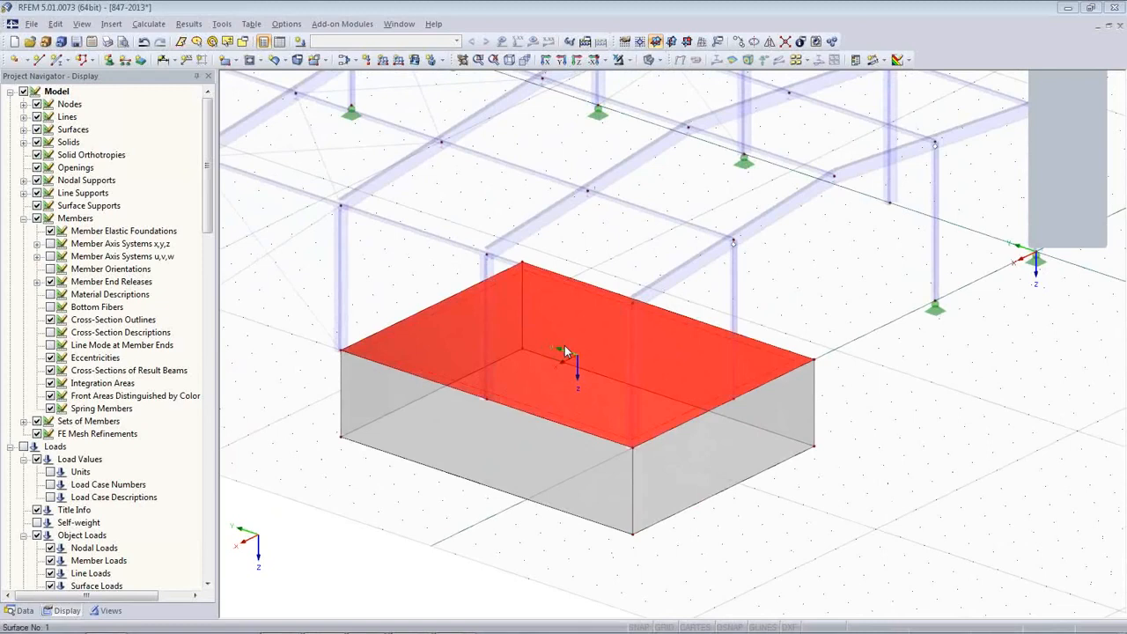
key(ctrl+v)
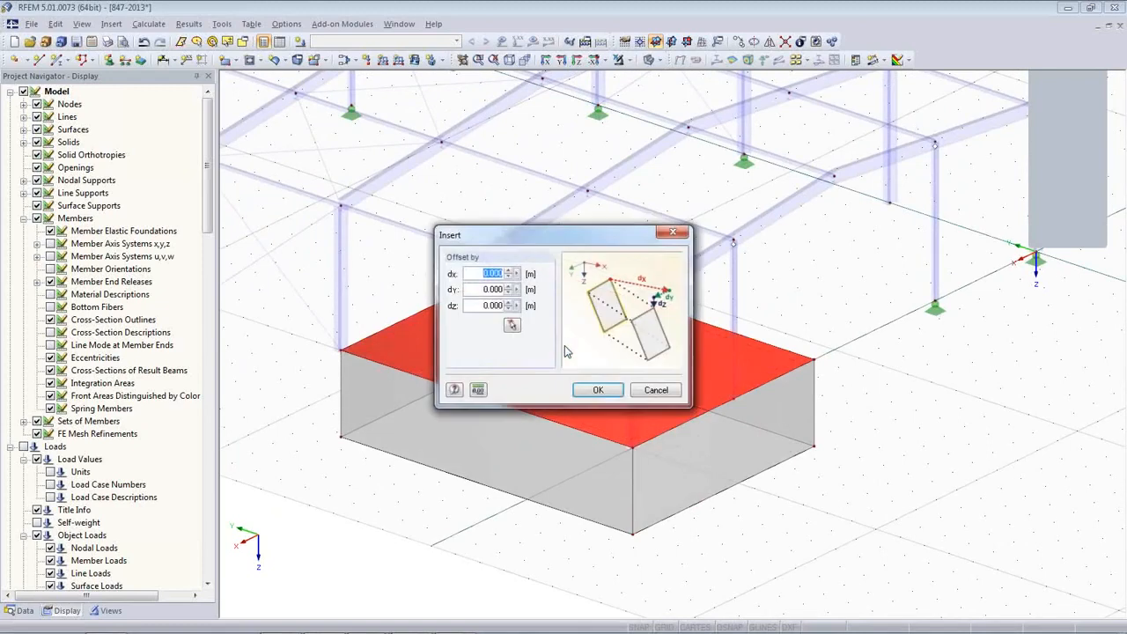
click(613, 395)
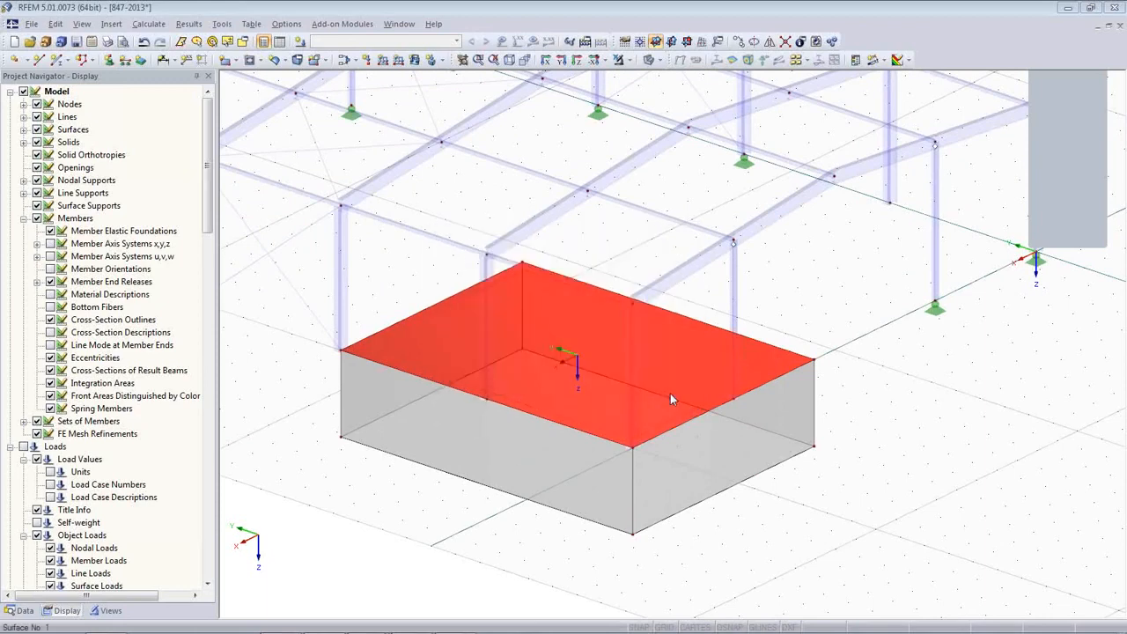
key(ctrl+v)
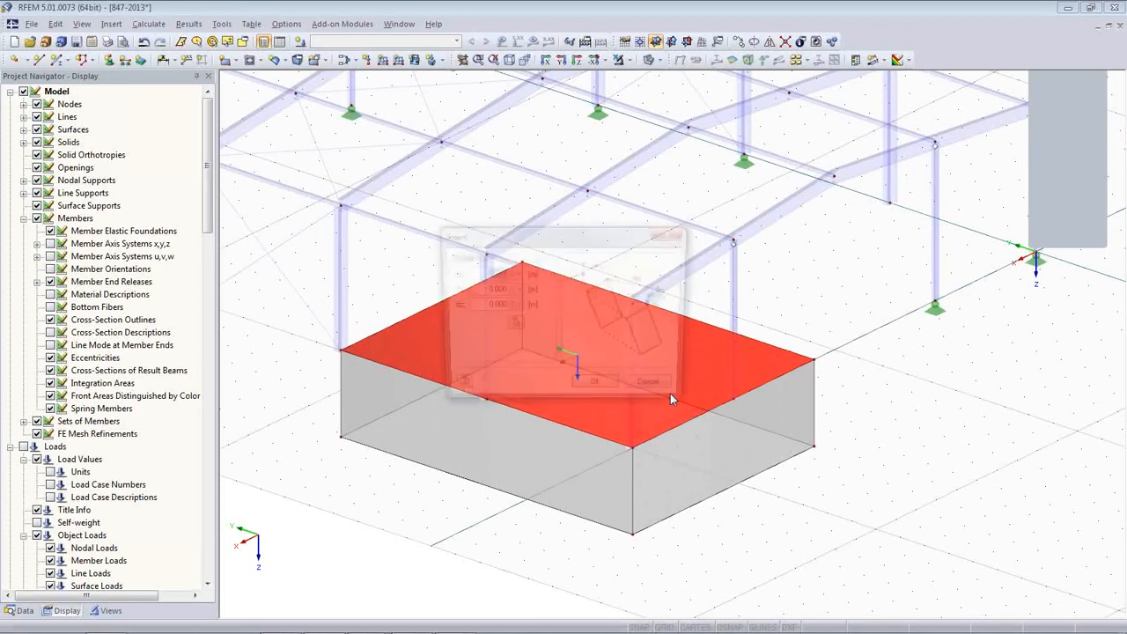
click(513, 326)
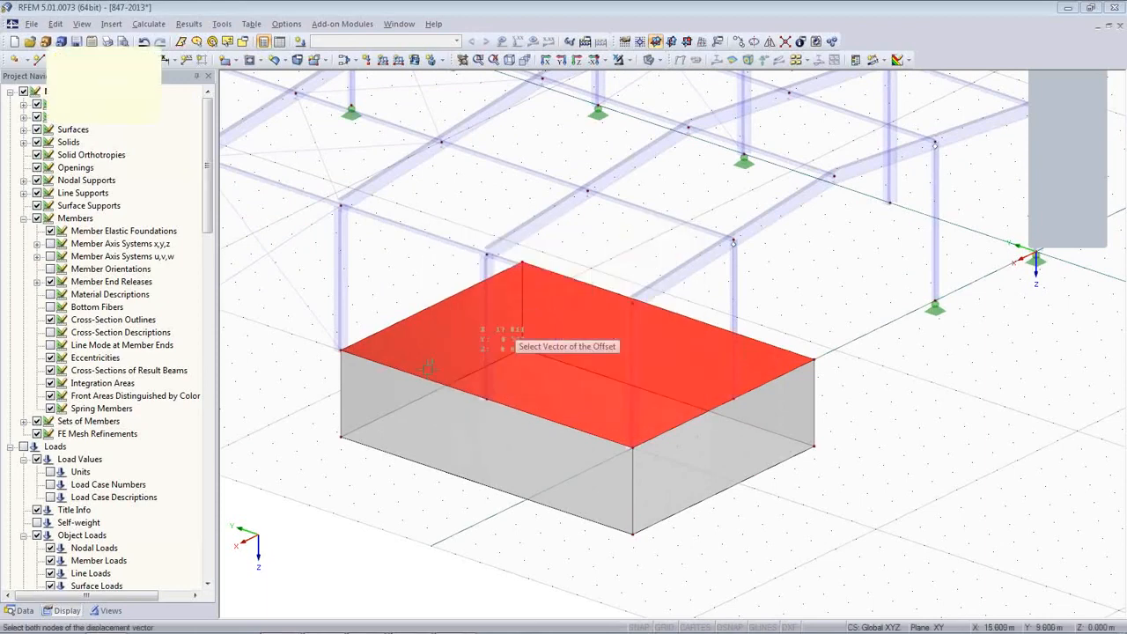
click(340, 441)
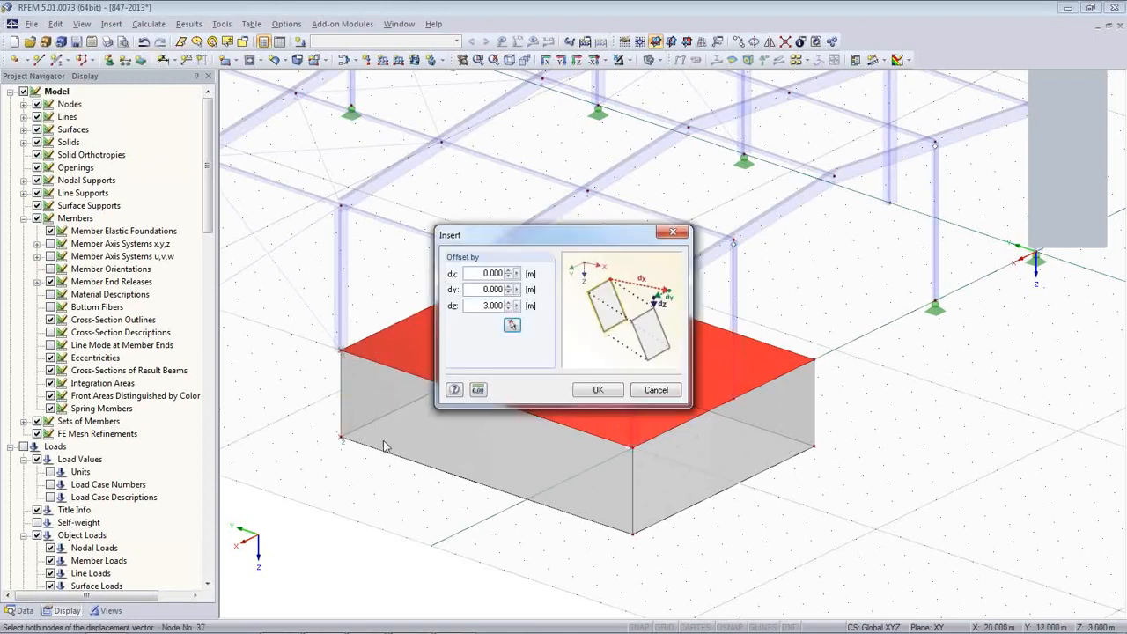
click(597, 388)
click(705, 563)
- Give the basement floor slab a new surface support fixed in ux, uy and uz
ctrl+middle_drag(713, 544, 601, 298)
click(598, 291)
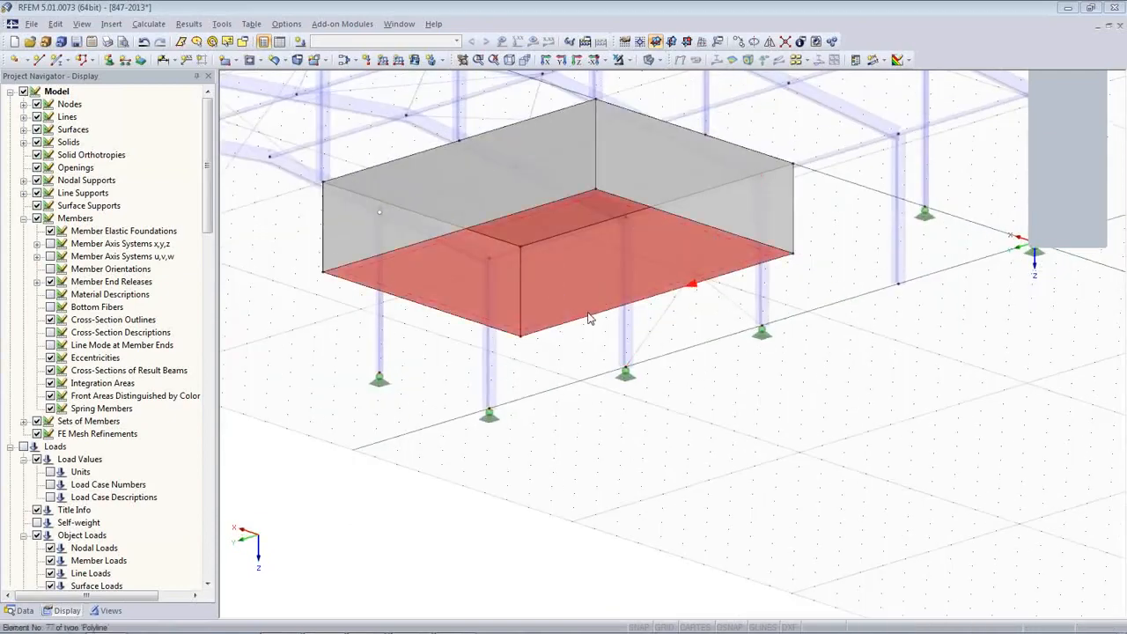
double_click(560, 296)
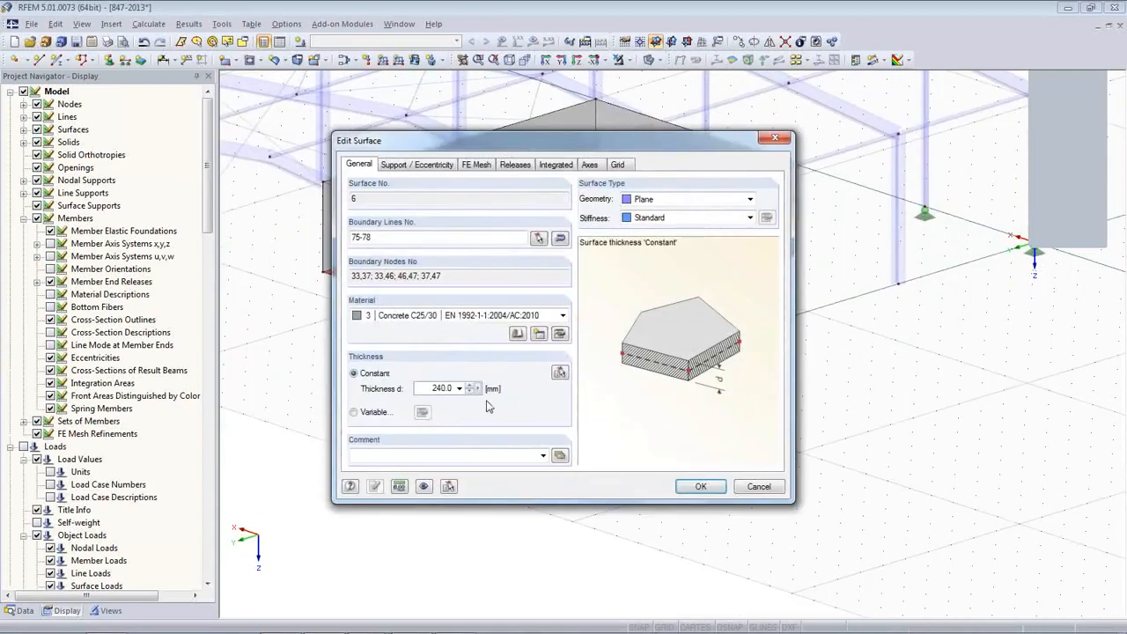
click(426, 167)
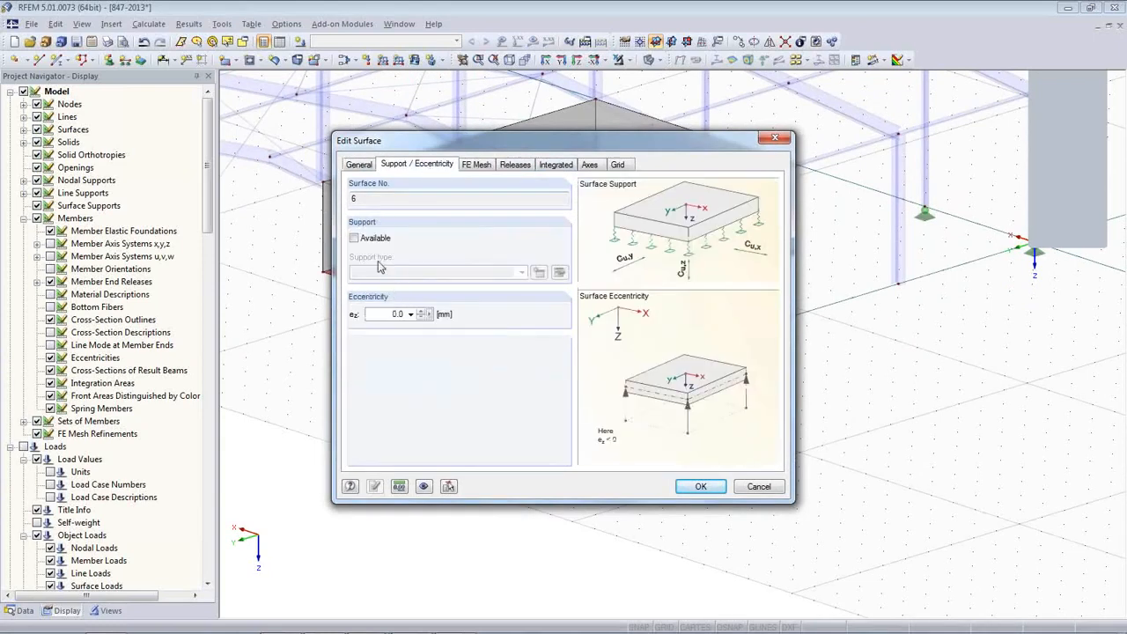
click(355, 240)
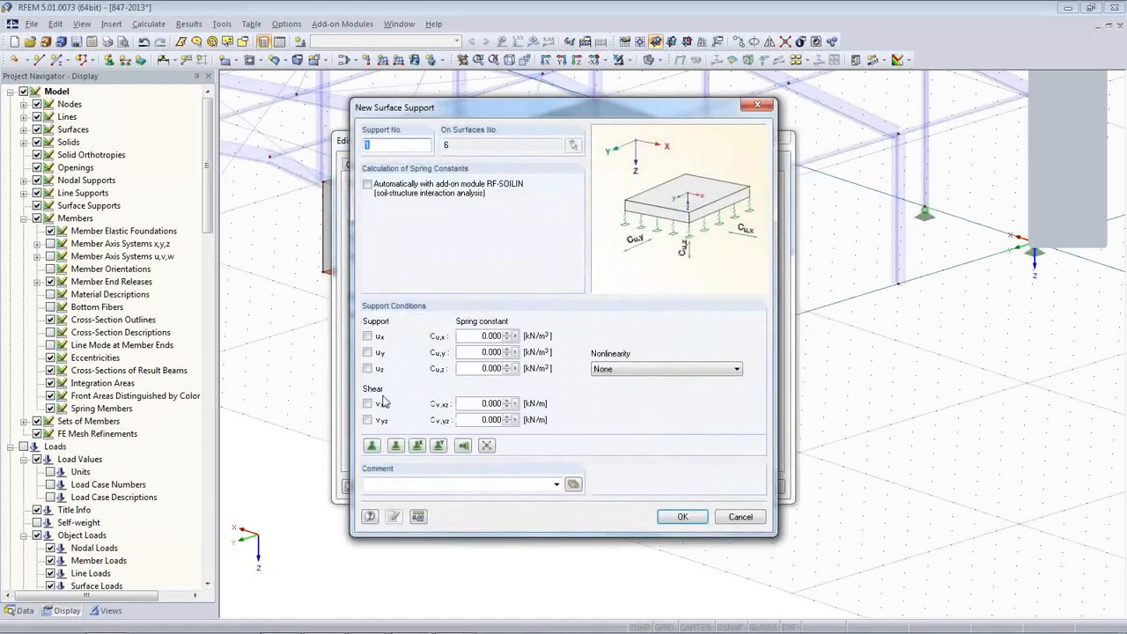
click(368, 369)
click(367, 352)
click(367, 336)
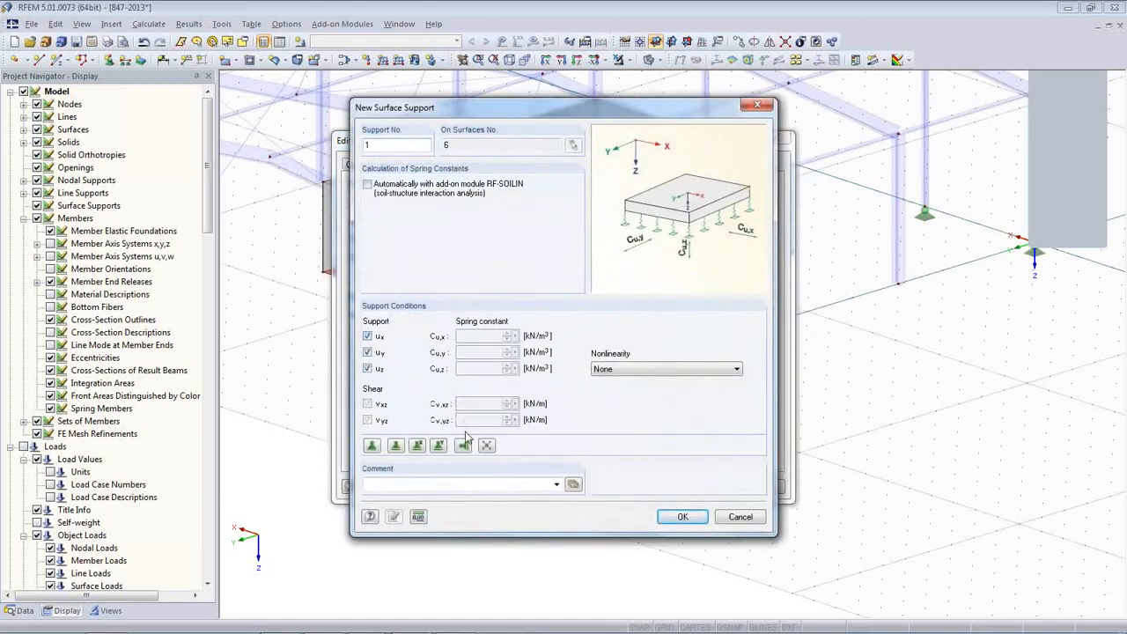
click(680, 517)
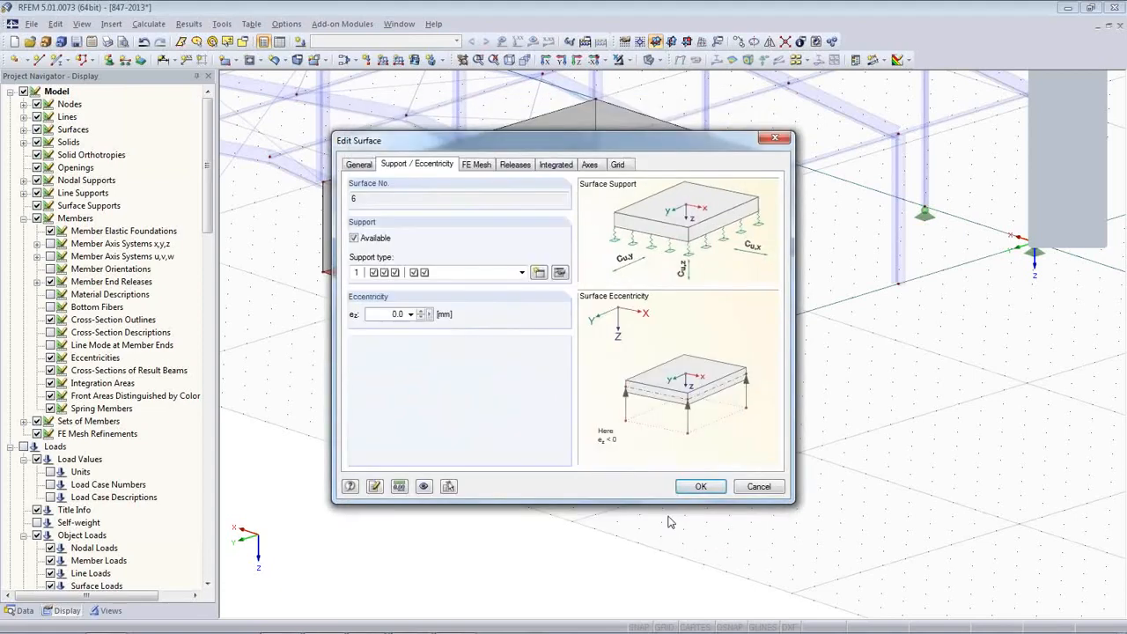
click(695, 487)
- Cut a rectangular opening about 4 m long in X into the basement's top slab, with one corner at X 14 m, Y 2 m
middle_drag(573, 465, 691, 458)
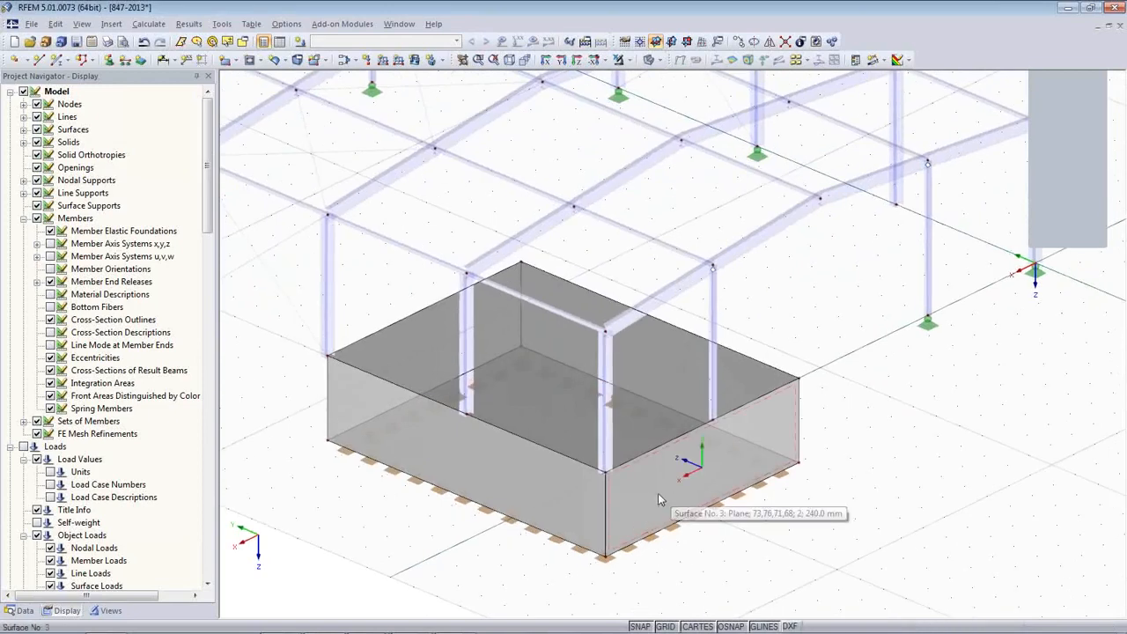
ctrl+middle_drag(513, 482, 582, 485)
scroll(685, 488, up, 1)
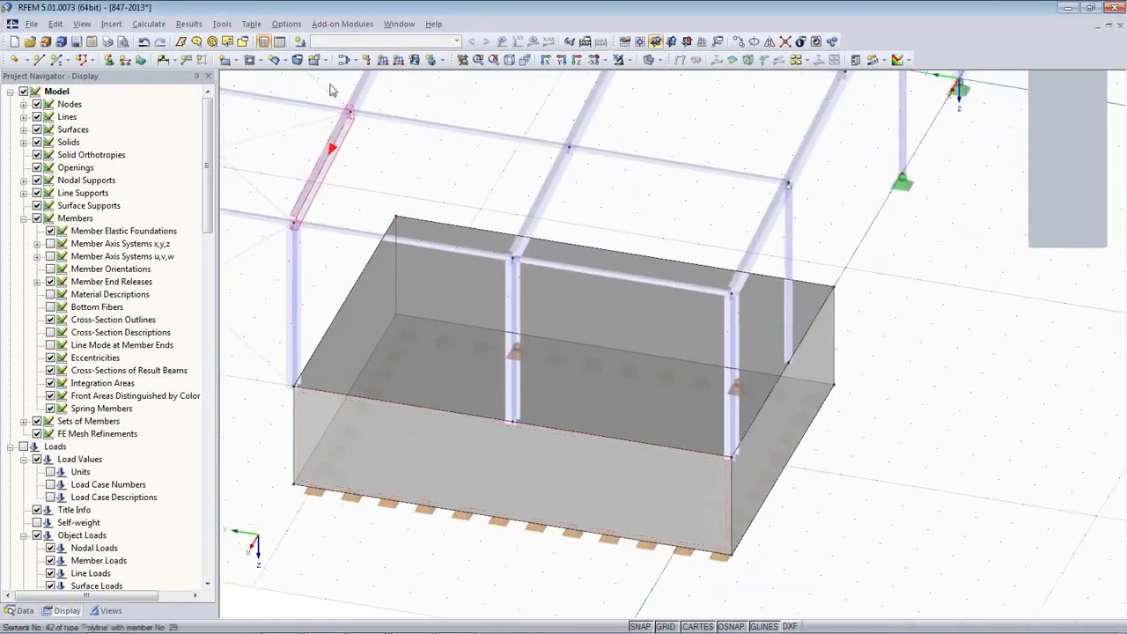
click(260, 63)
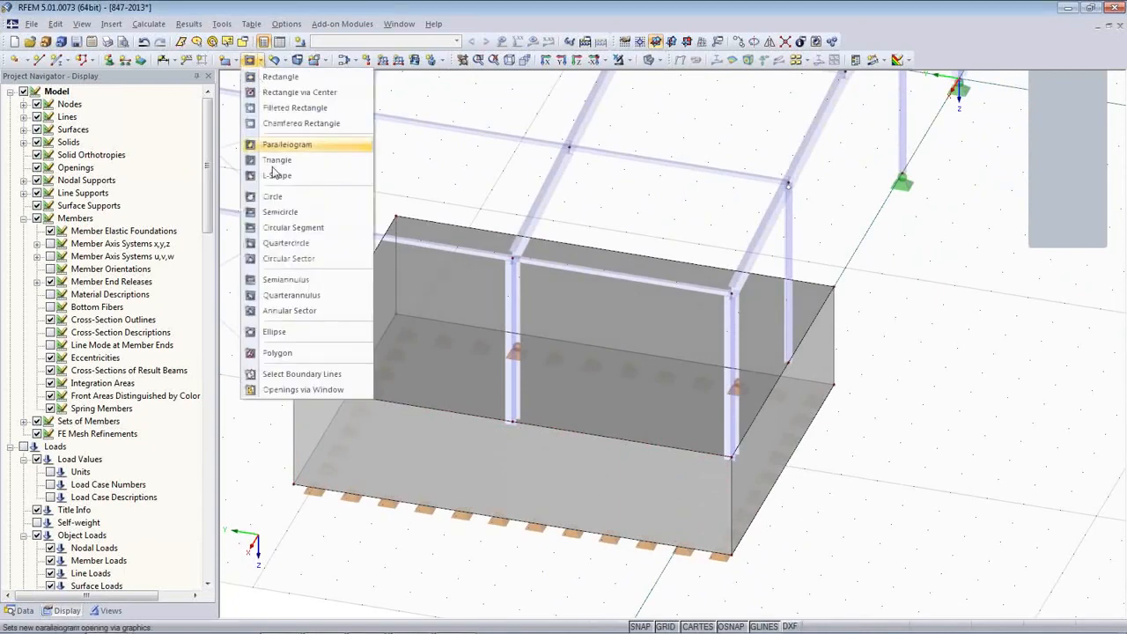
click(281, 78)
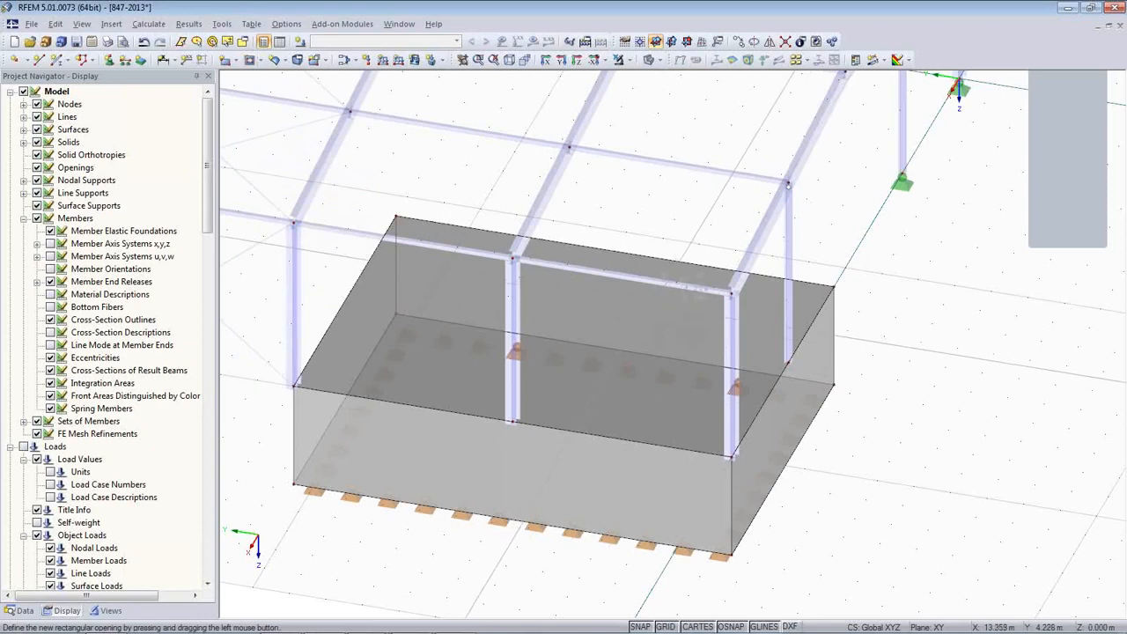
click(704, 386)
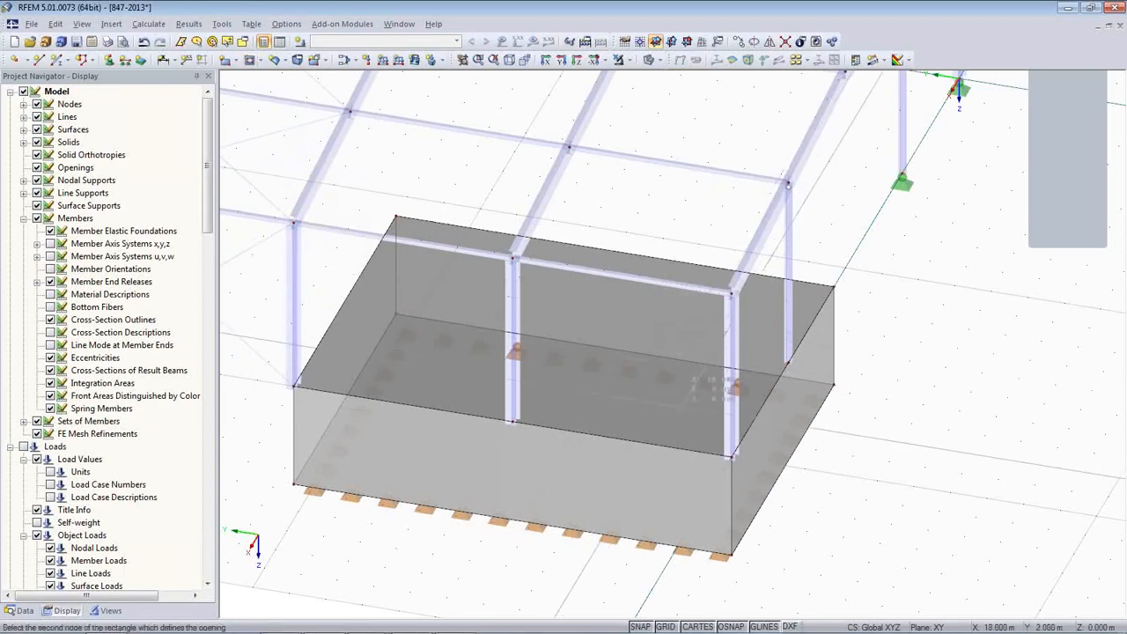
click(683, 408)
ctrl+middle_drag(509, 531, 550, 507)
scroll(613, 370, up, 5)
middle_drag(614, 364, 747, 561)
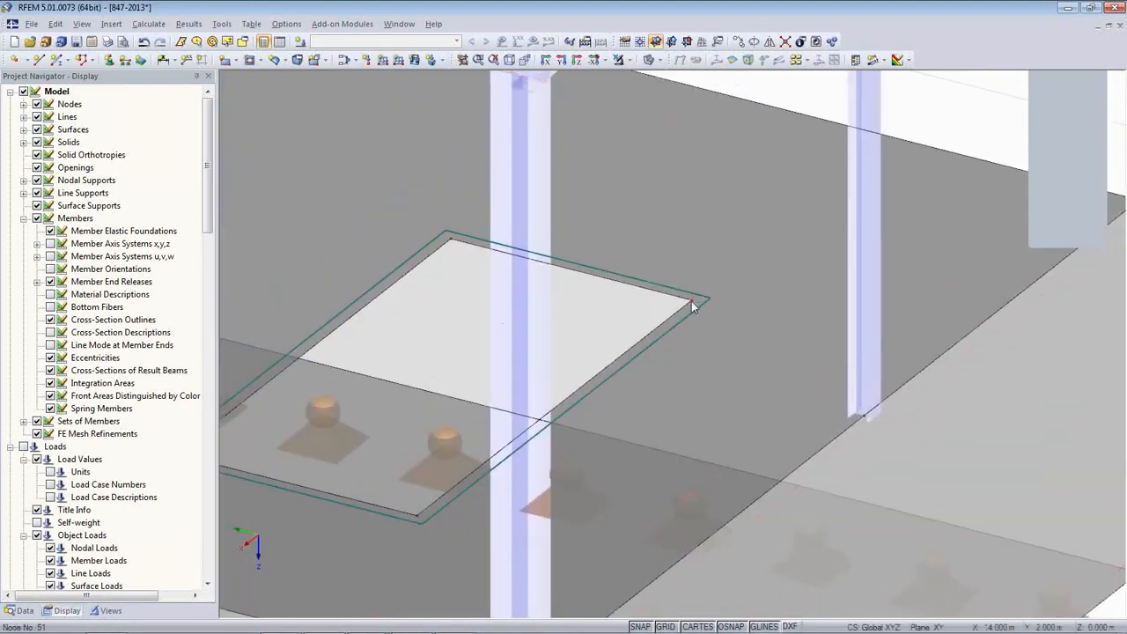
- Try moving the opening's corner node at X 14 m, Y 2 m along X, and undo the change
double_click(691, 301)
click(477, 320)
click(678, 468)
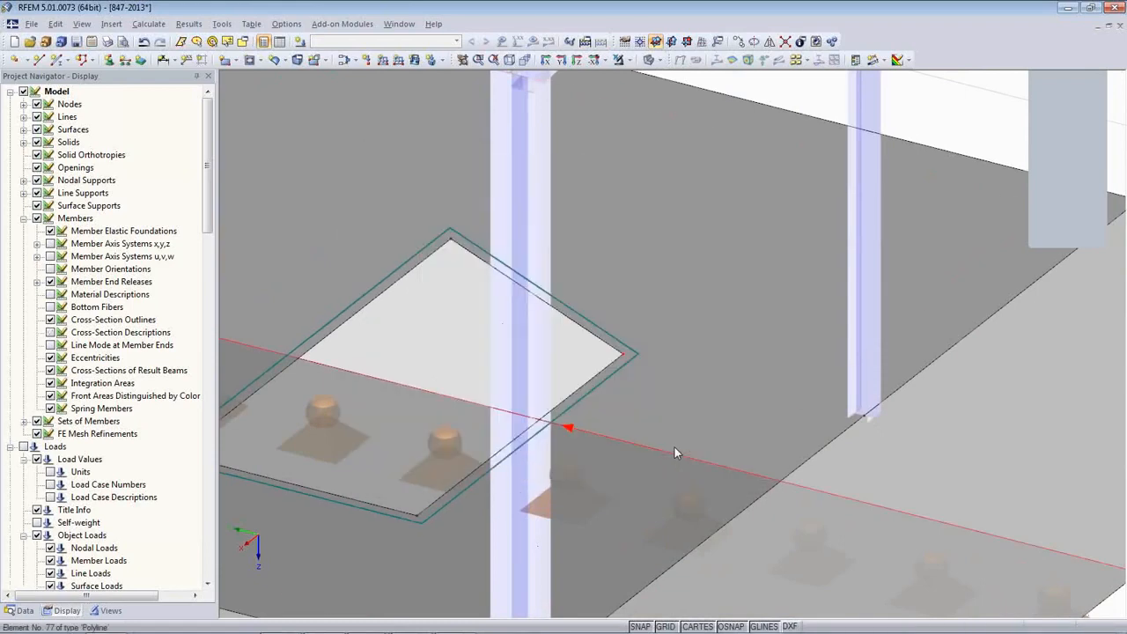
click(143, 42)
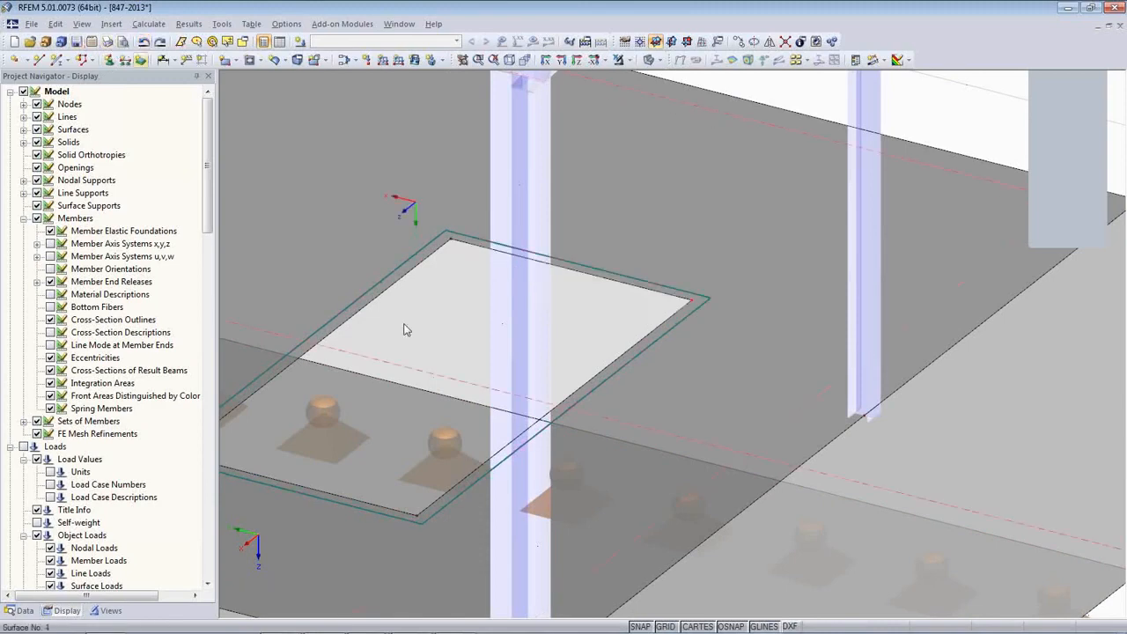
- Create a line release for the basement's top slab with the rotations φx, φy and φz released
scroll(409, 325, down, 3)
scroll(409, 327, down, 1)
middle_drag(674, 435, 832, 372)
ctrl+middle_drag(805, 476, 928, 467)
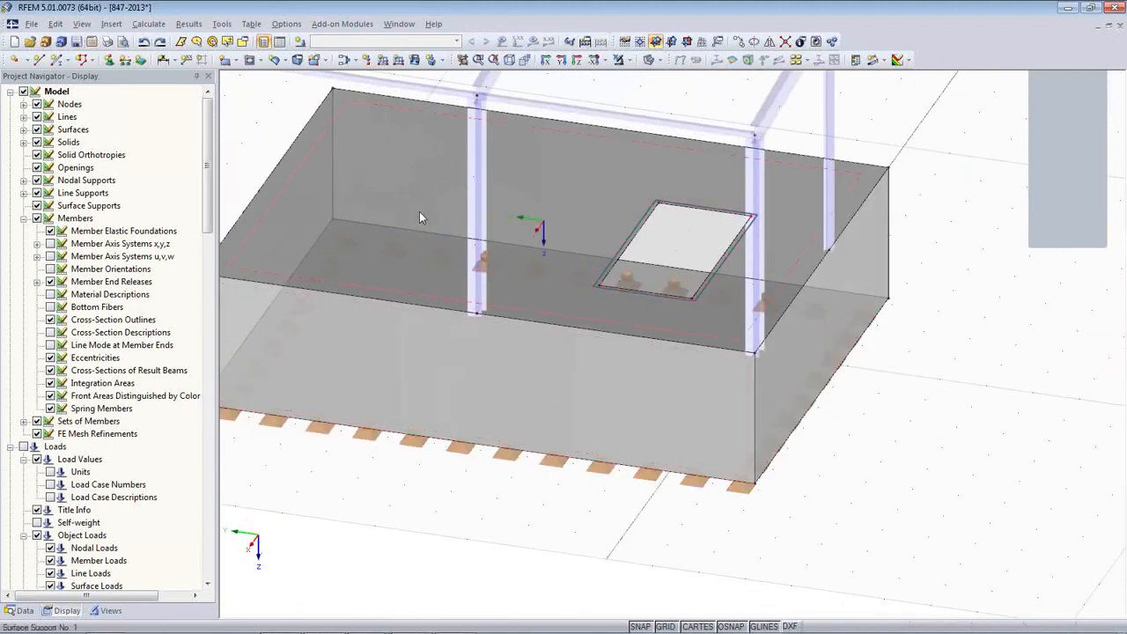
click(361, 152)
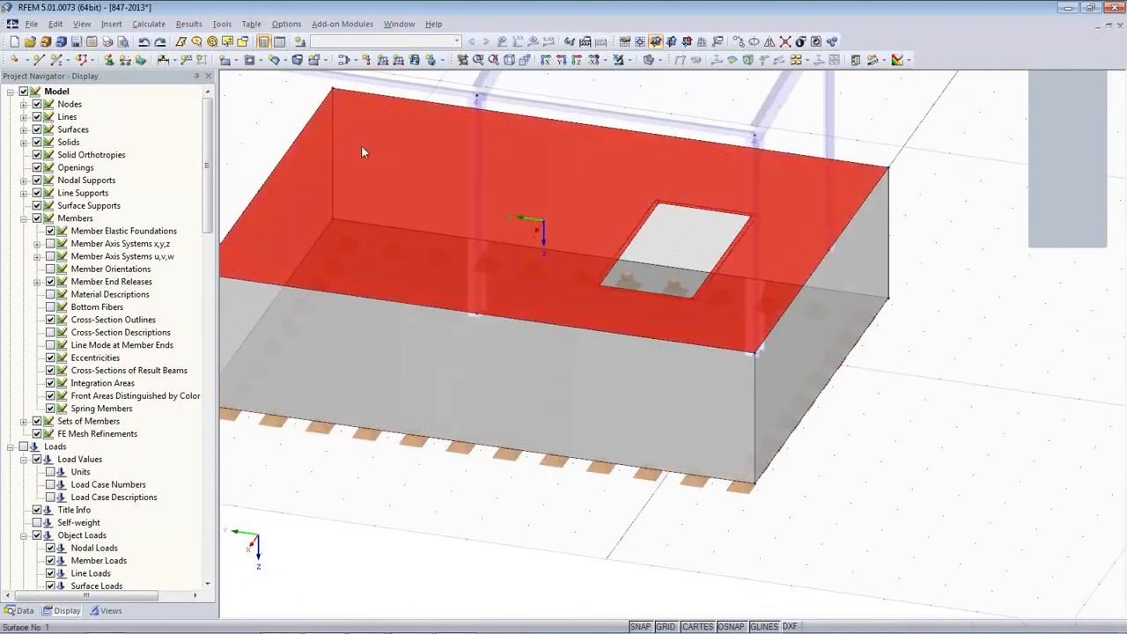
double_click(397, 173)
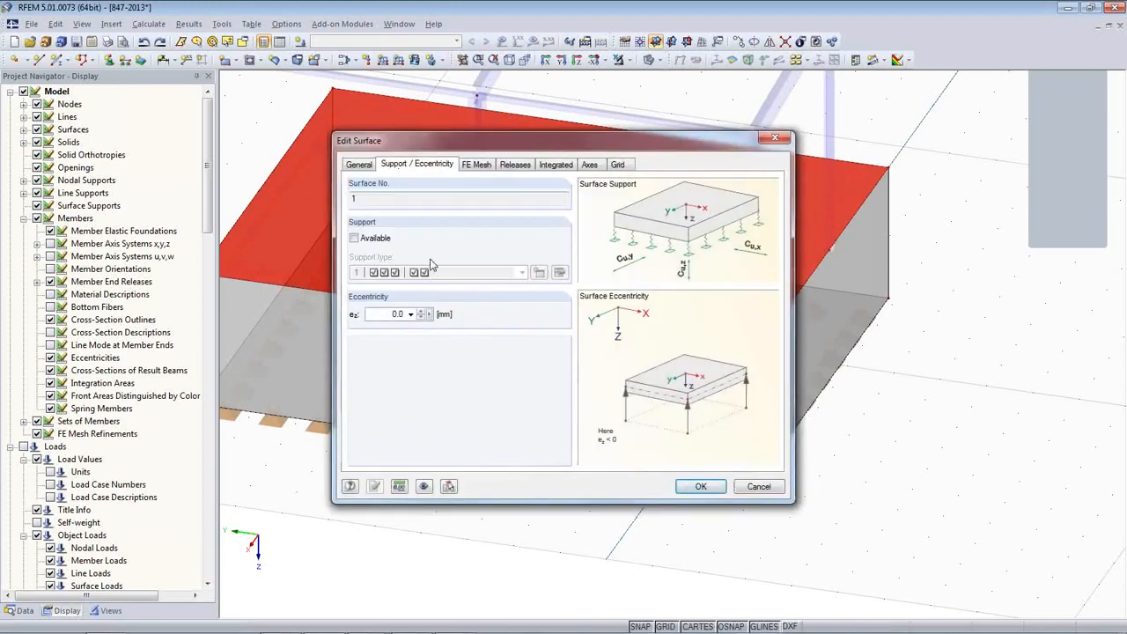
click(515, 165)
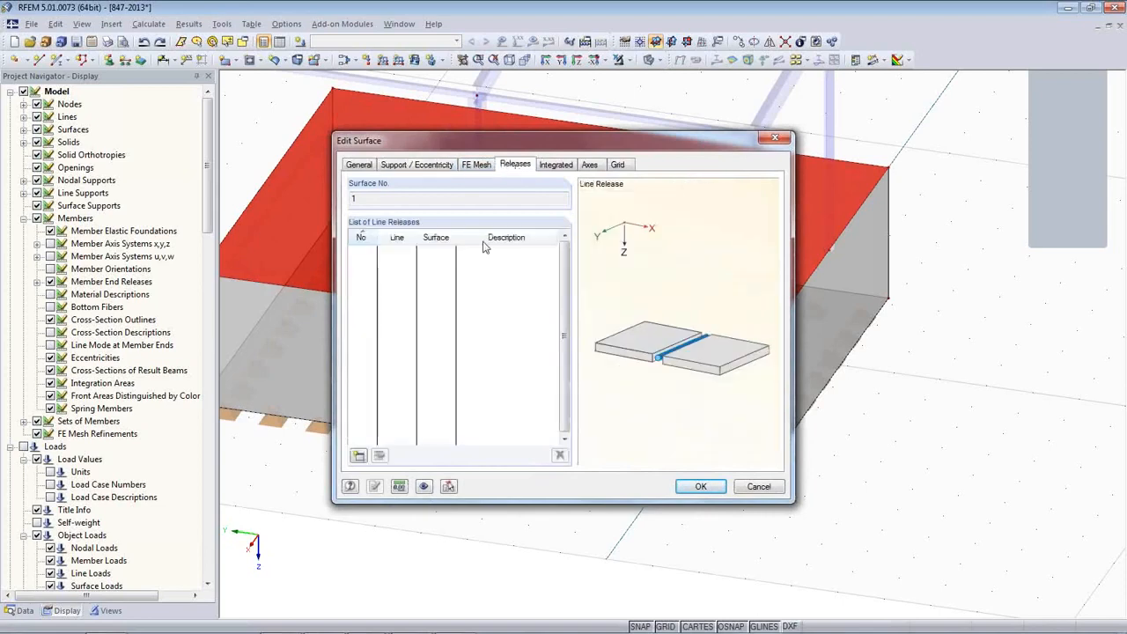
click(358, 455)
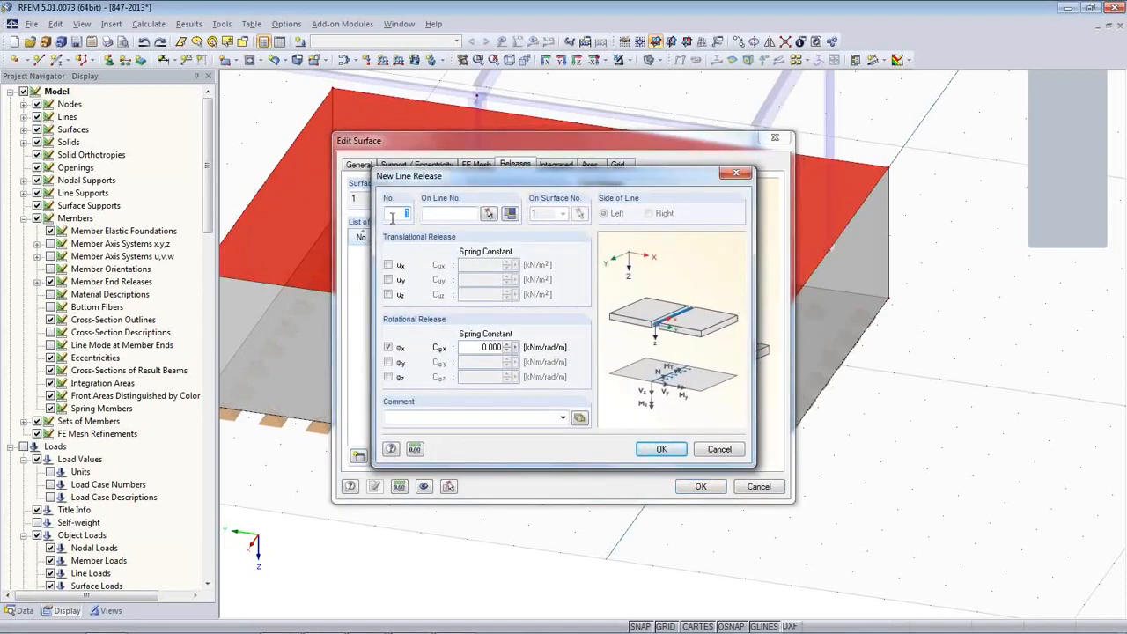
click(390, 363)
click(393, 377)
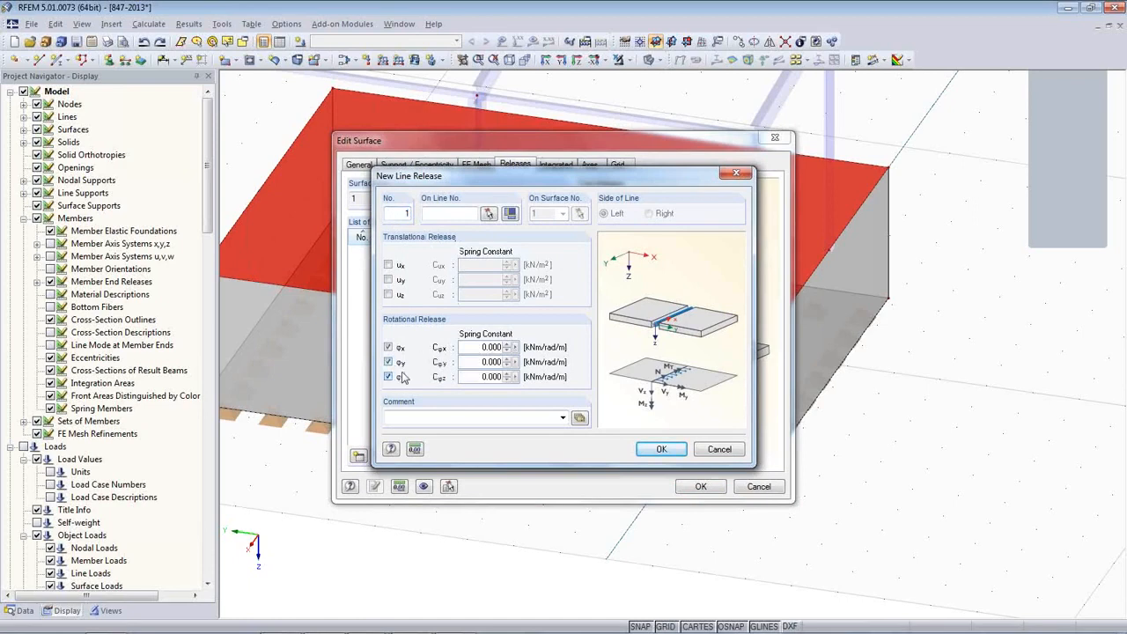
- Assign the line release to the slab's four boundary lines 67-70 and apply the surface changes
click(489, 214)
click(274, 177)
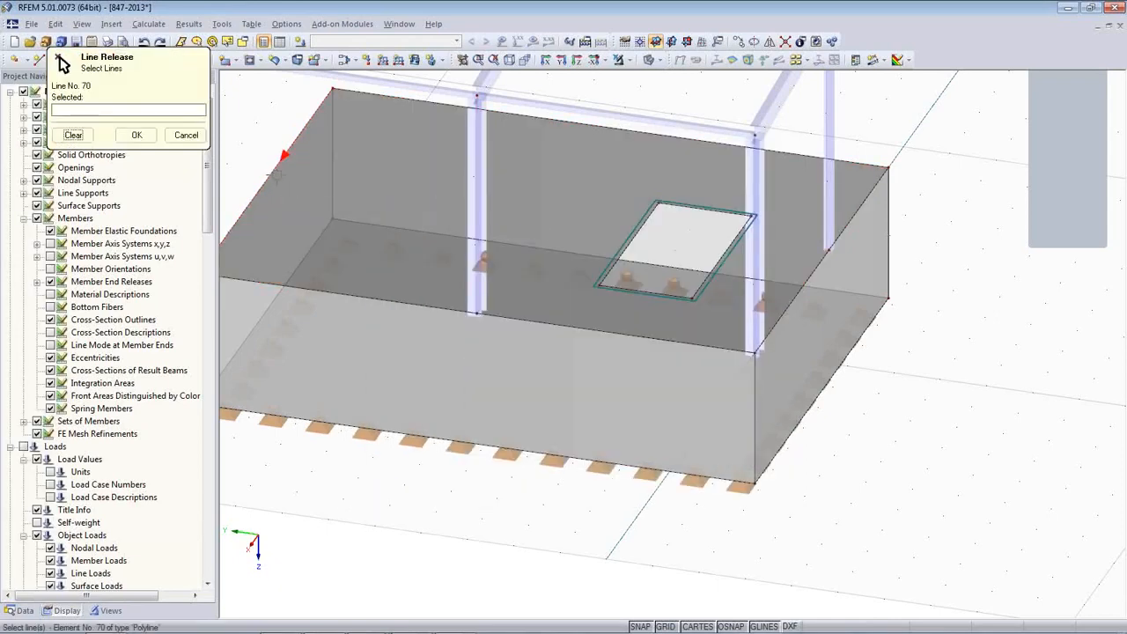
click(375, 97)
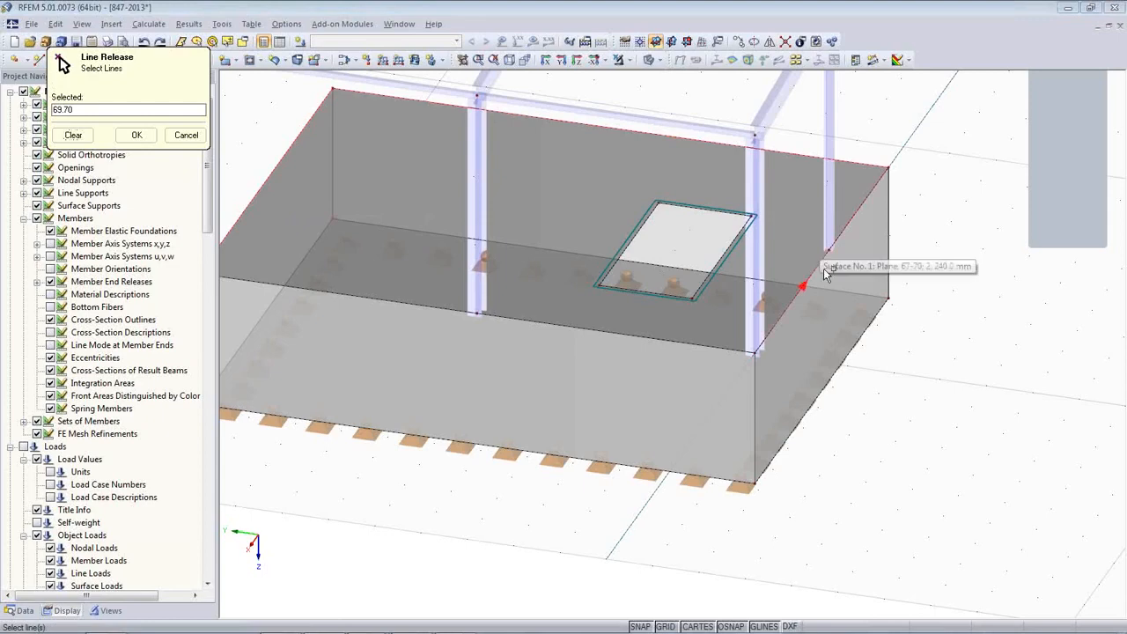
click(626, 336)
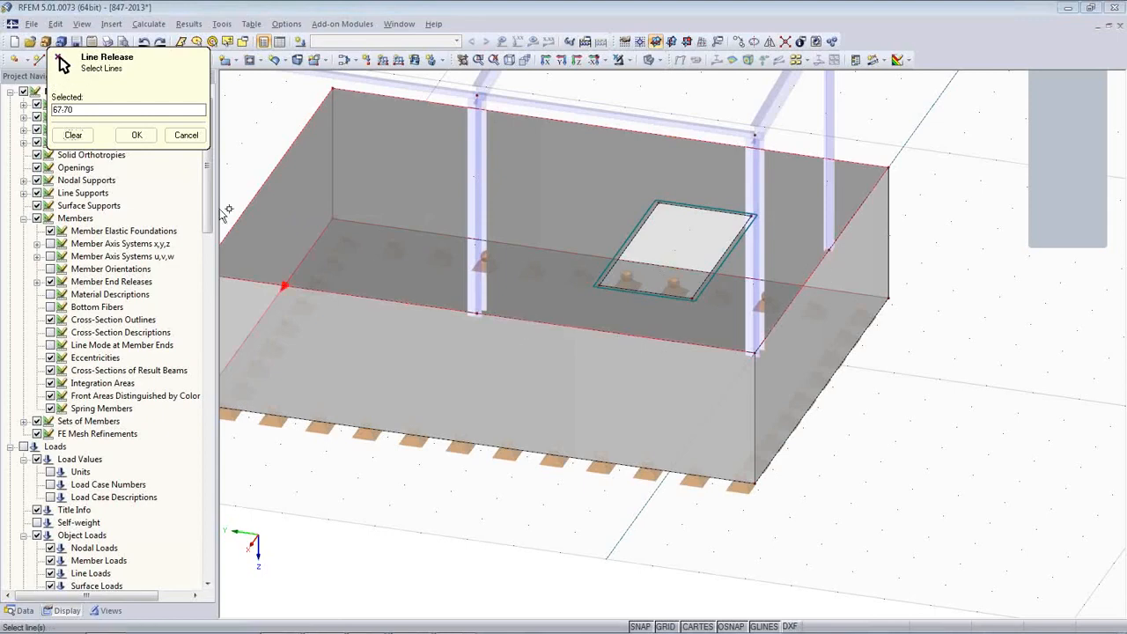
click(139, 135)
click(662, 451)
click(692, 486)
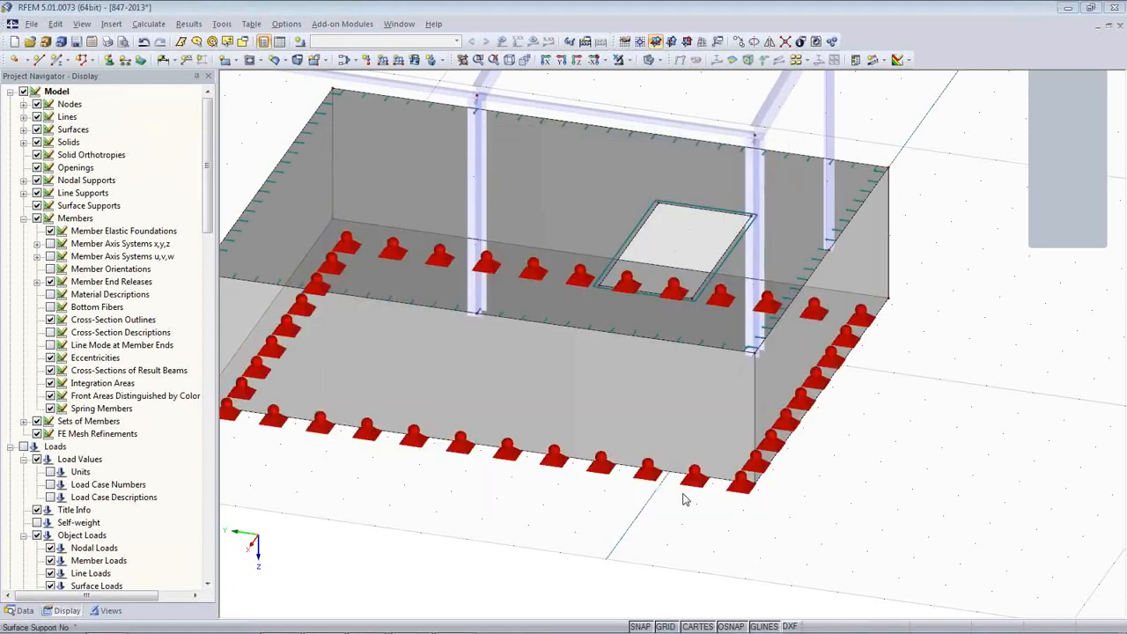
- Examine the line releases along the slab edges and the hall columns standing on the basement
scroll(609, 522, down, 3)
middle_drag(802, 485, 684, 524)
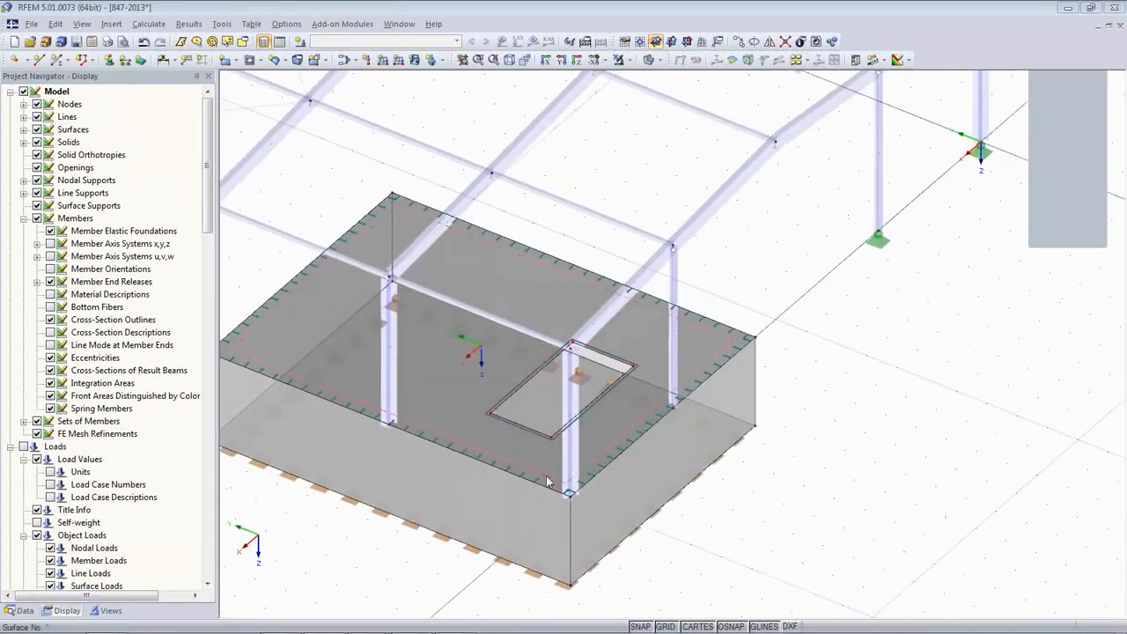
scroll(547, 481, down, 2)
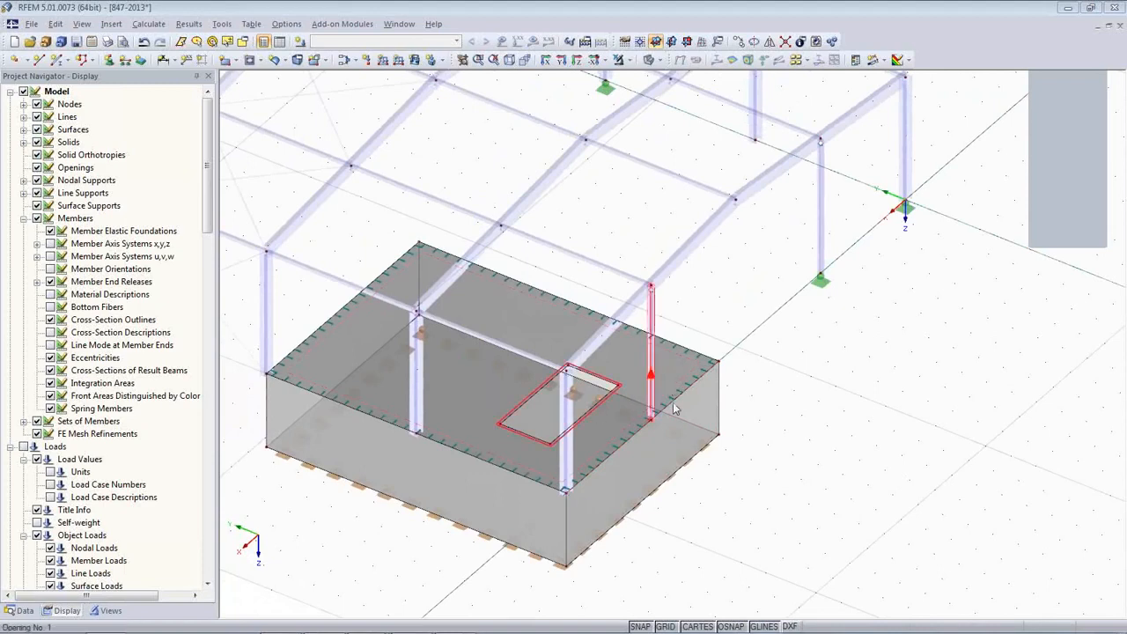
ctrl+middle_drag(689, 466, 598, 460)
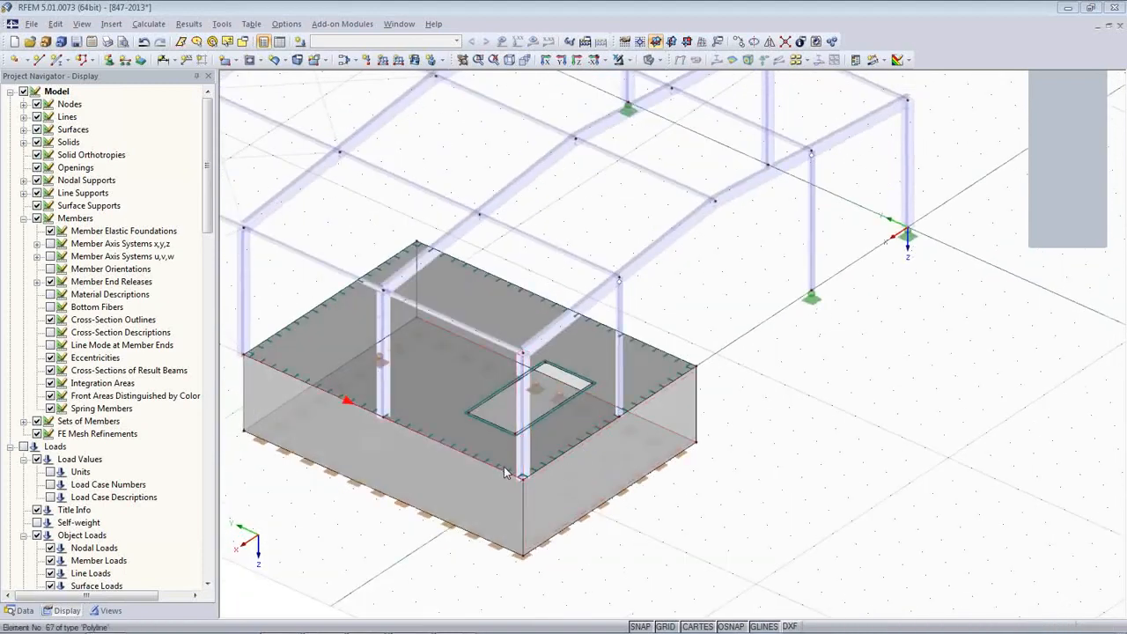
scroll(555, 479, down, 4)
middle_drag(310, 450, 491, 507)
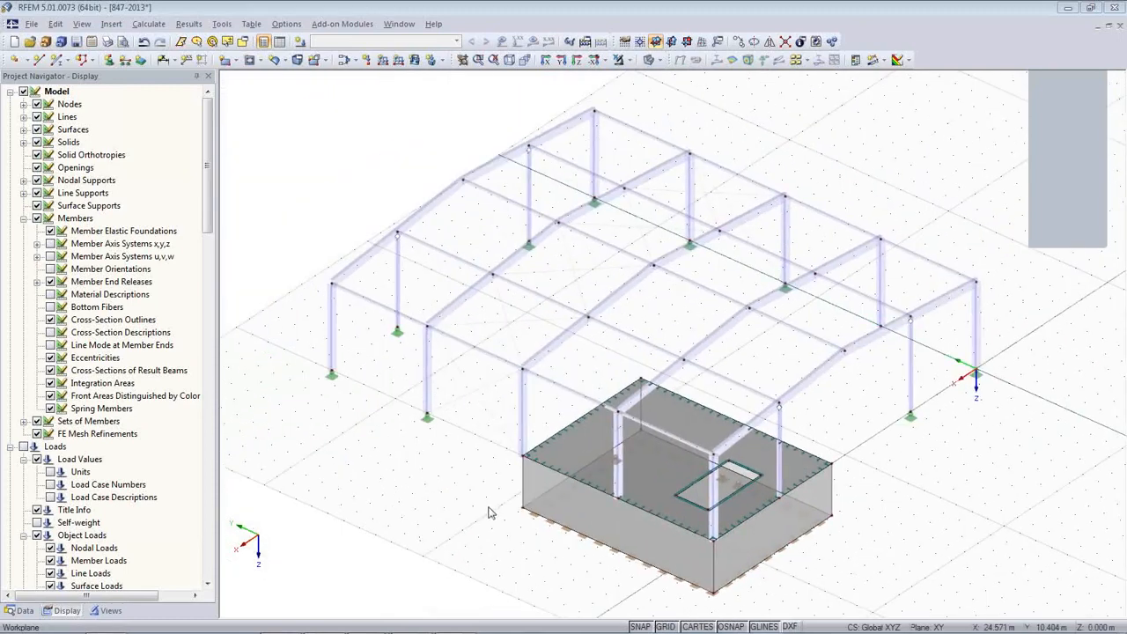
ctrl+middle_drag(522, 515, 545, 437)
scroll(545, 437, up, 2)
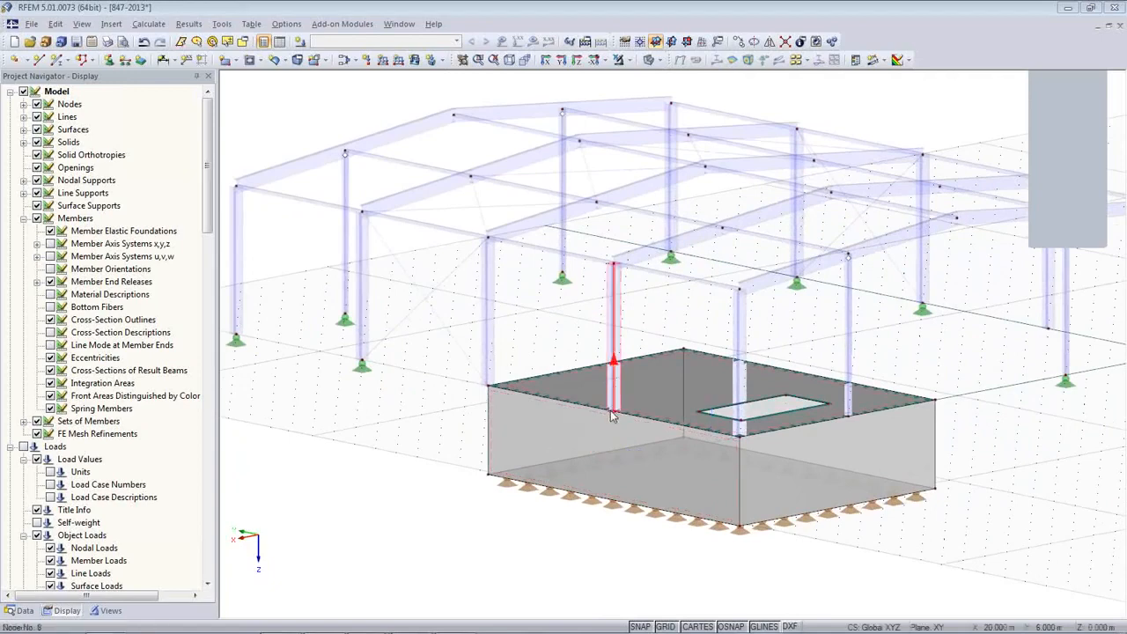
scroll(632, 417, up, 2)
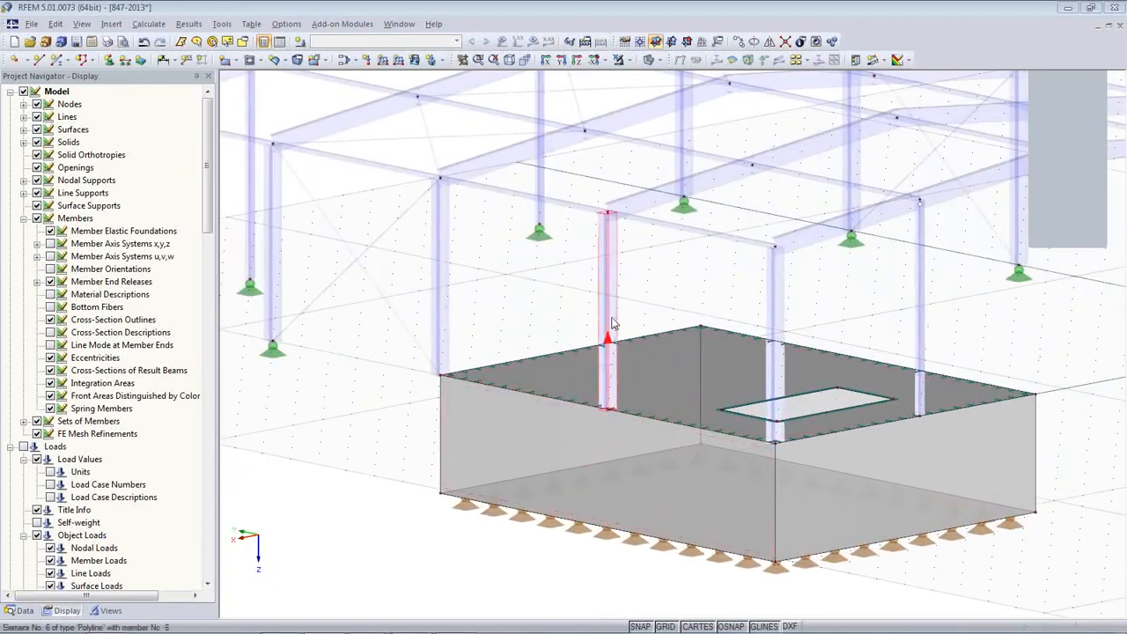
- Give the four columns standing on the basement slab a new release at member start with φy and φz released
click(446, 335)
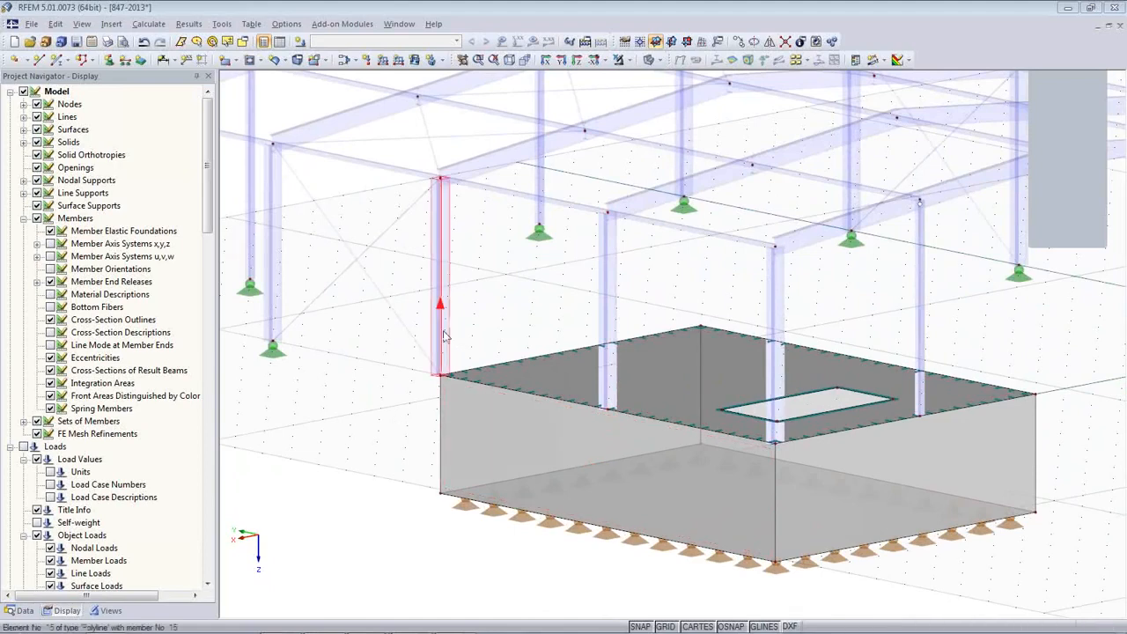
ctrl+click(608, 334)
ctrl+click(774, 356)
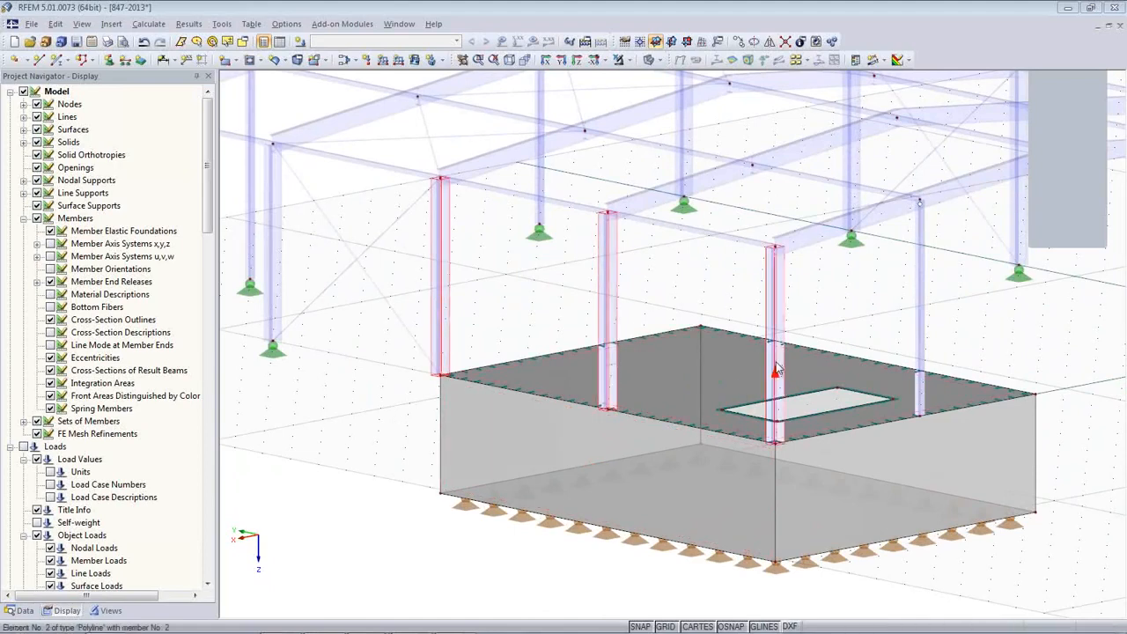
ctrl+double_click(920, 344)
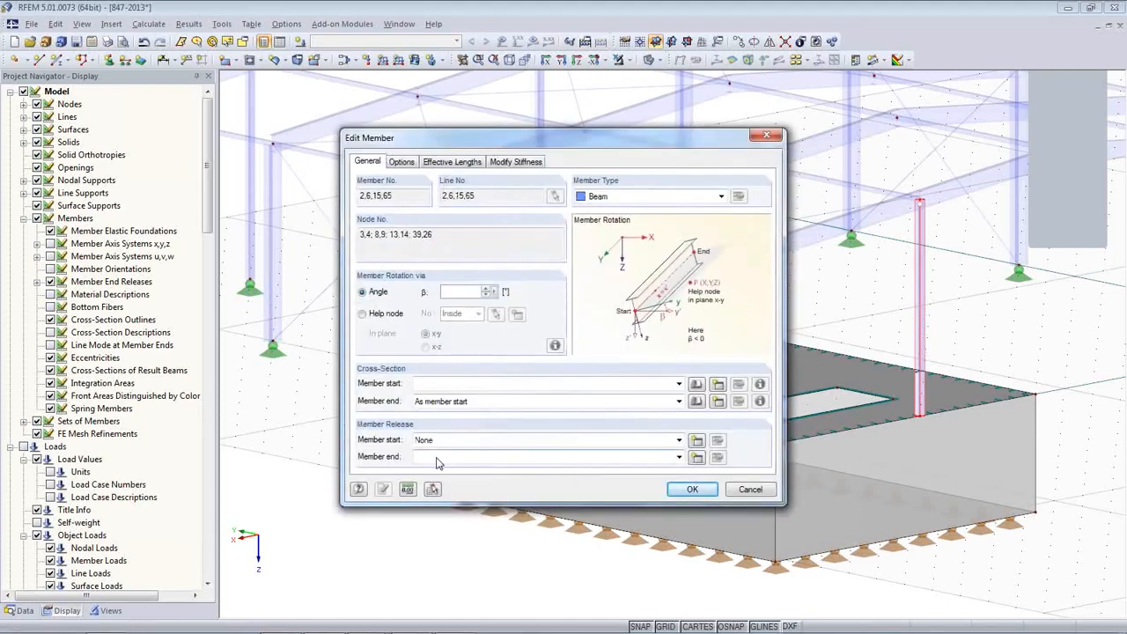
click(696, 442)
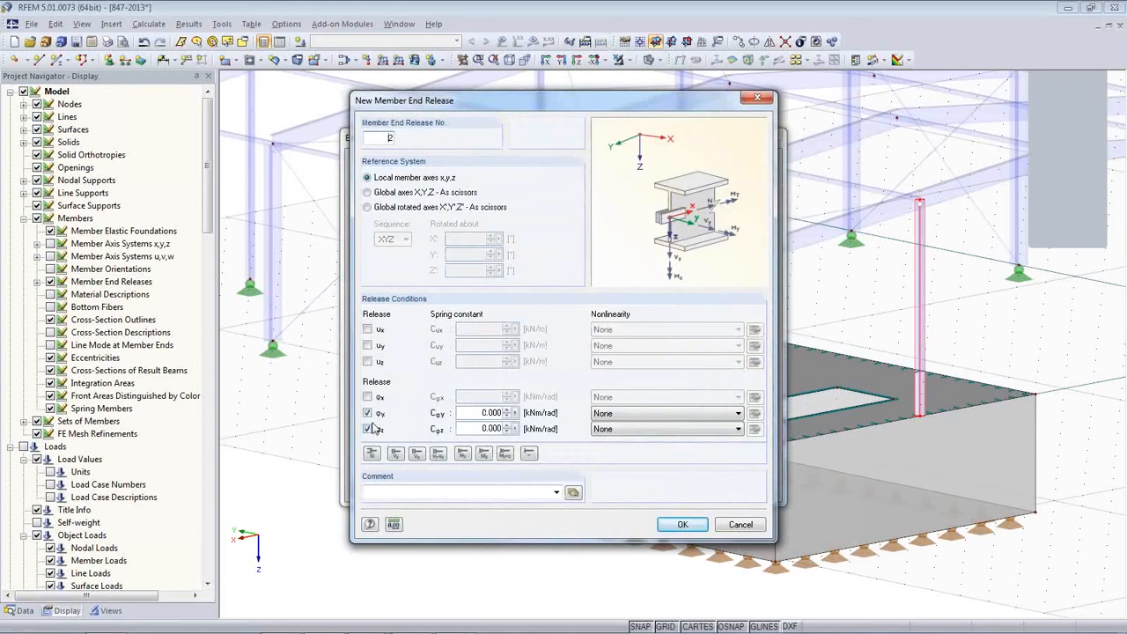
click(678, 528)
click(691, 490)
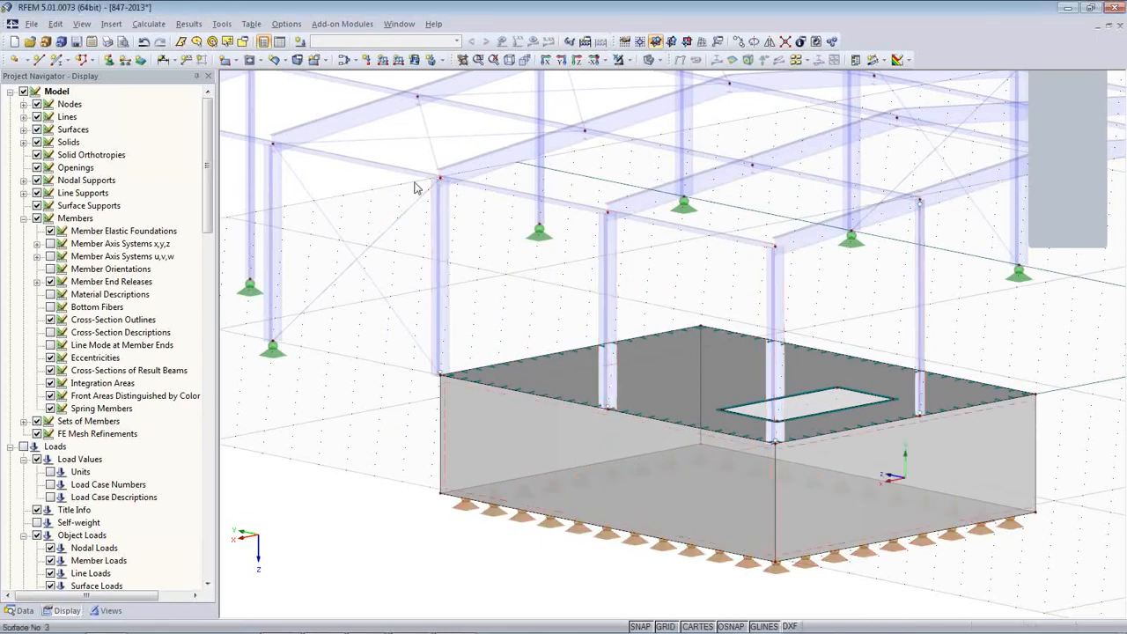
- Display the model as a wireframe and turn off the work plane grid
click(650, 61)
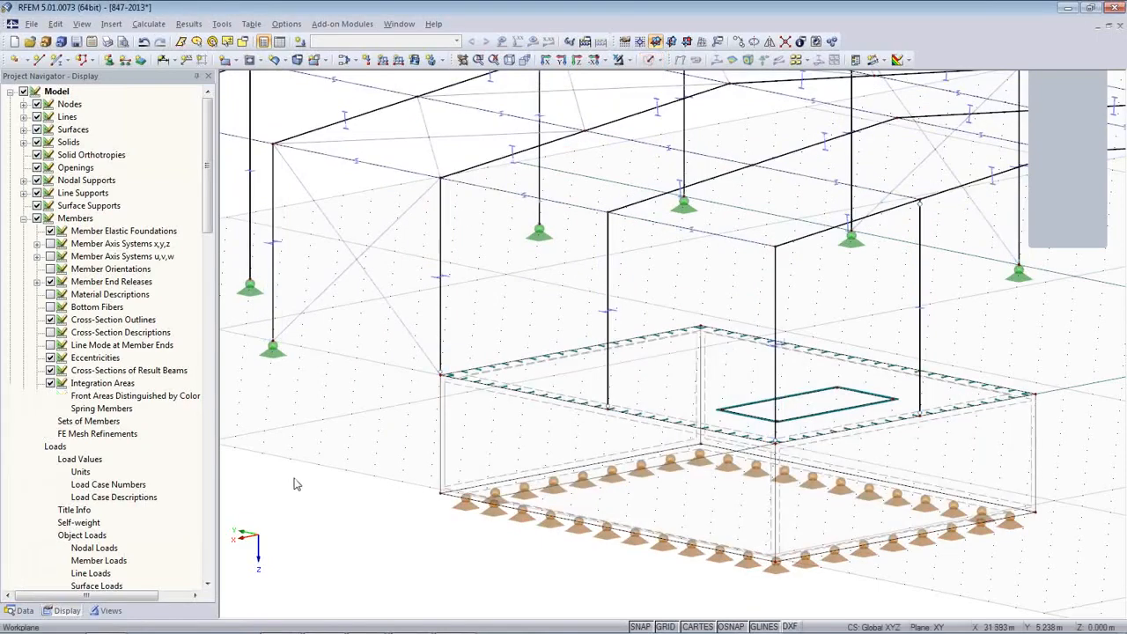
scroll(295, 478, down, 4)
ctrl+middle_drag(390, 450, 738, 533)
click(664, 627)
scroll(628, 531, up, 2)
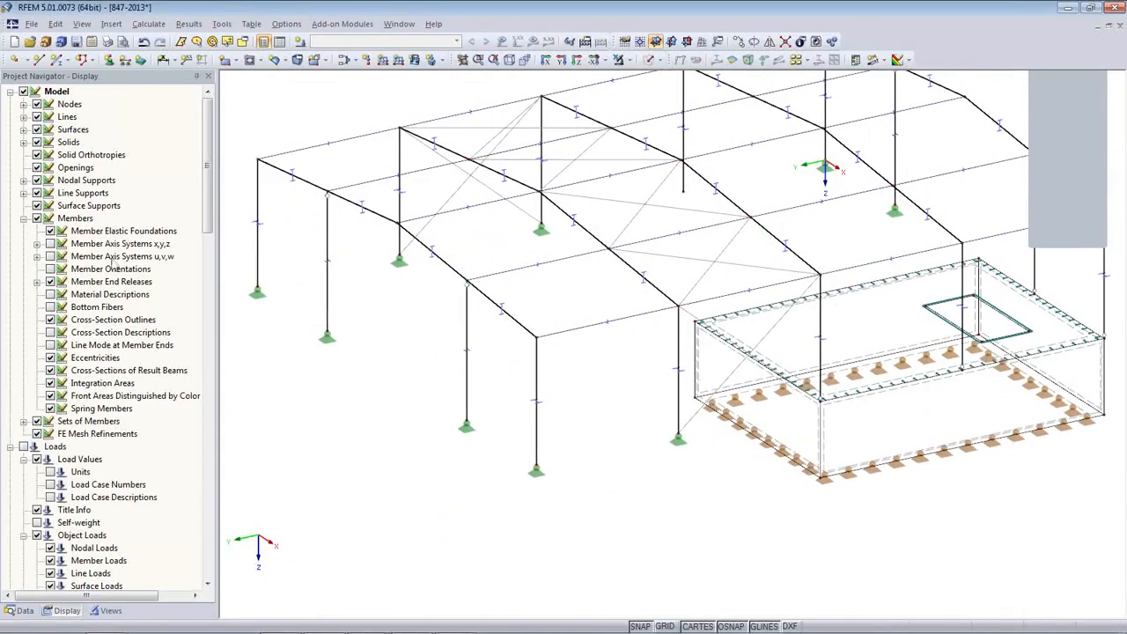
- Hide the members' cross-section outlines and view the whole hall from above
click(51, 320)
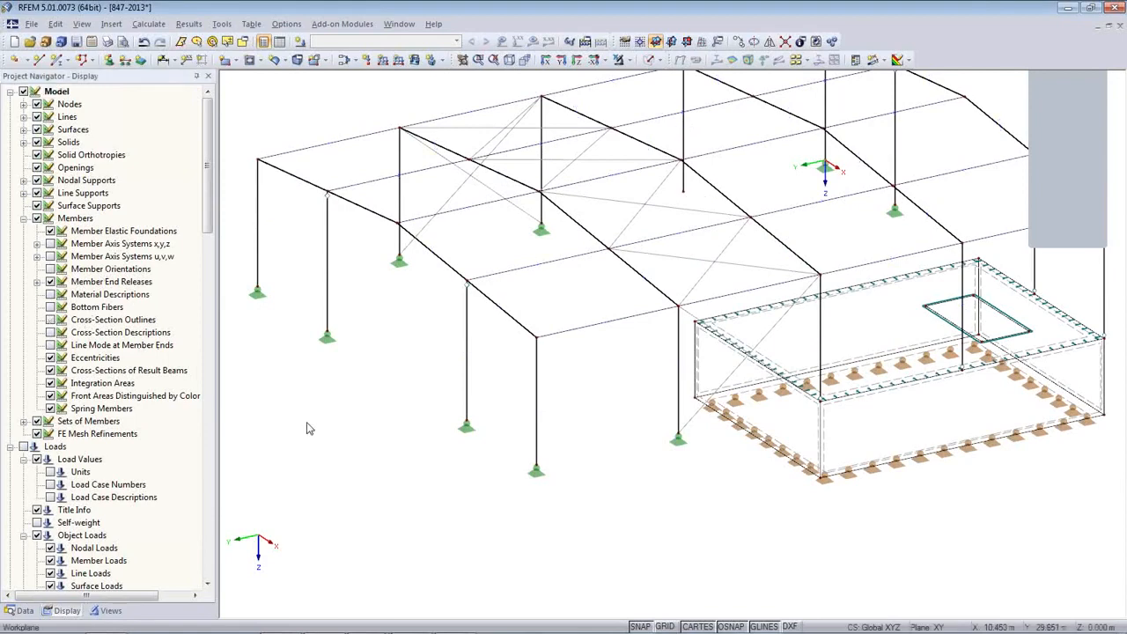
ctrl+middle_drag(364, 408, 579, 120)
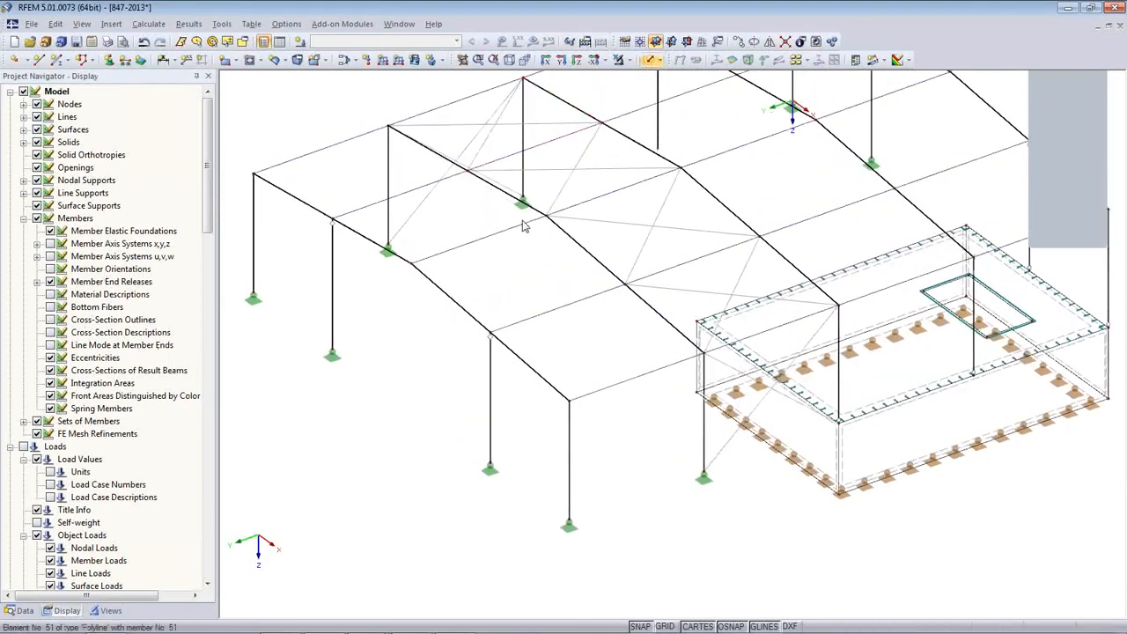
scroll(515, 248, down, 5)
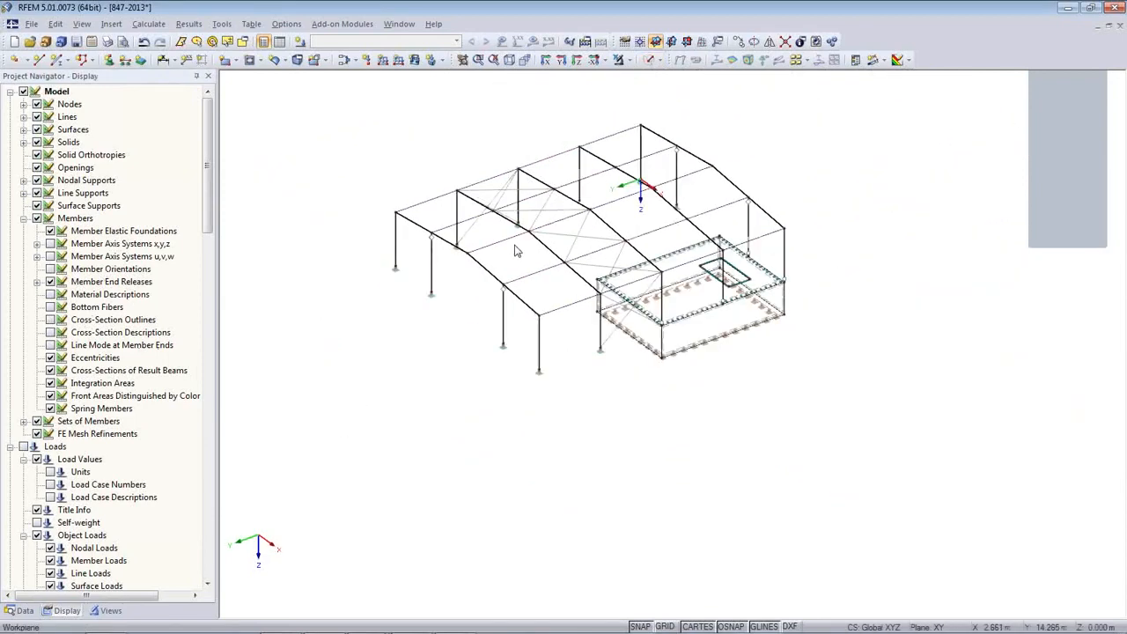
- Return the hall and basement to the transparent solid display
click(650, 60)
middle_drag(579, 427, 624, 518)
scroll(604, 441, up, 3)
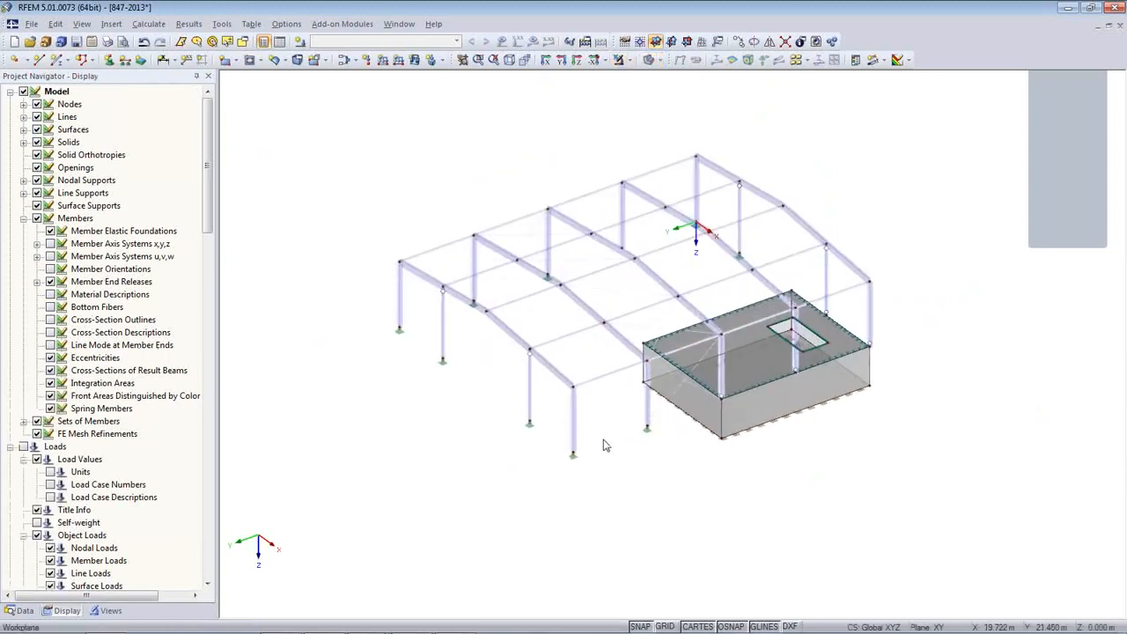
- Save the model and list its nodes in the data navigator, checking the options available for node 14
click(76, 42)
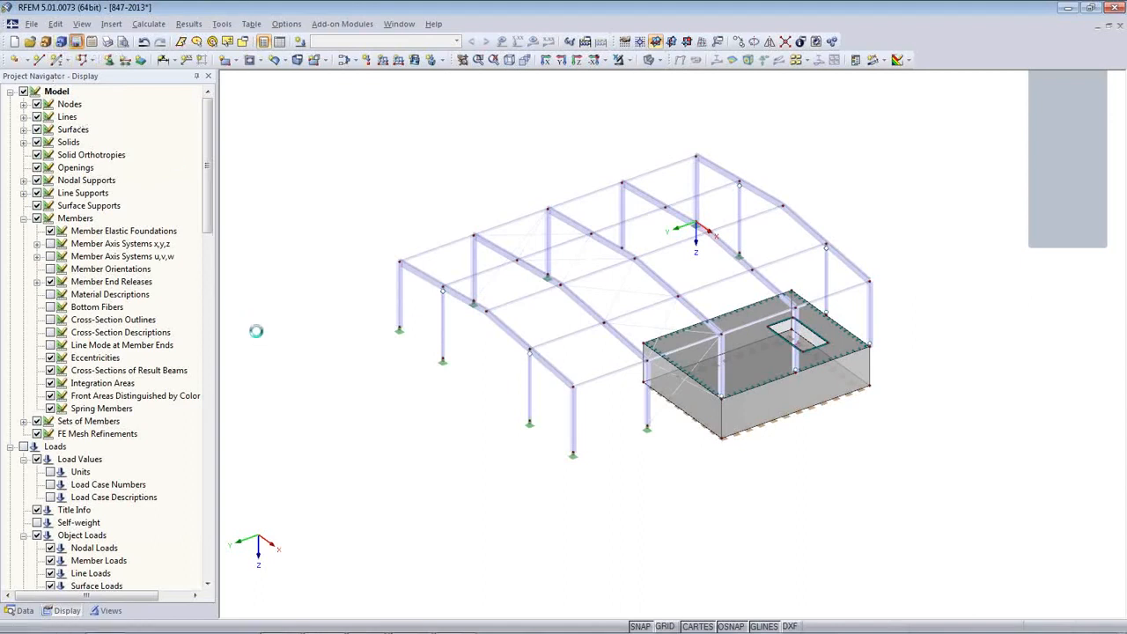
click(22, 610)
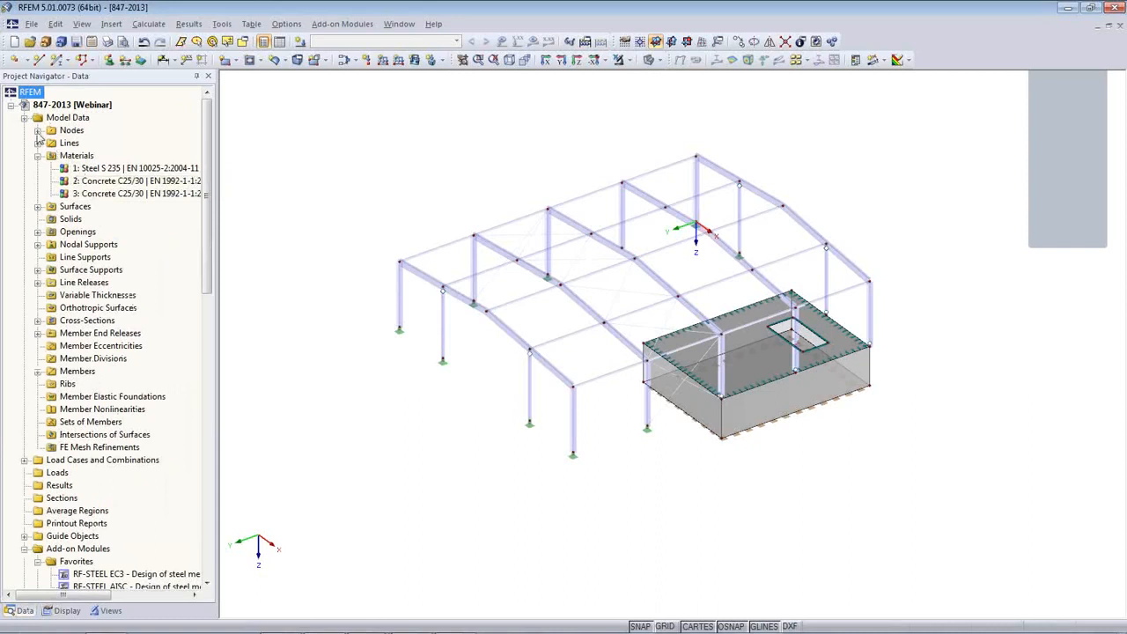
click(38, 131)
click(93, 273)
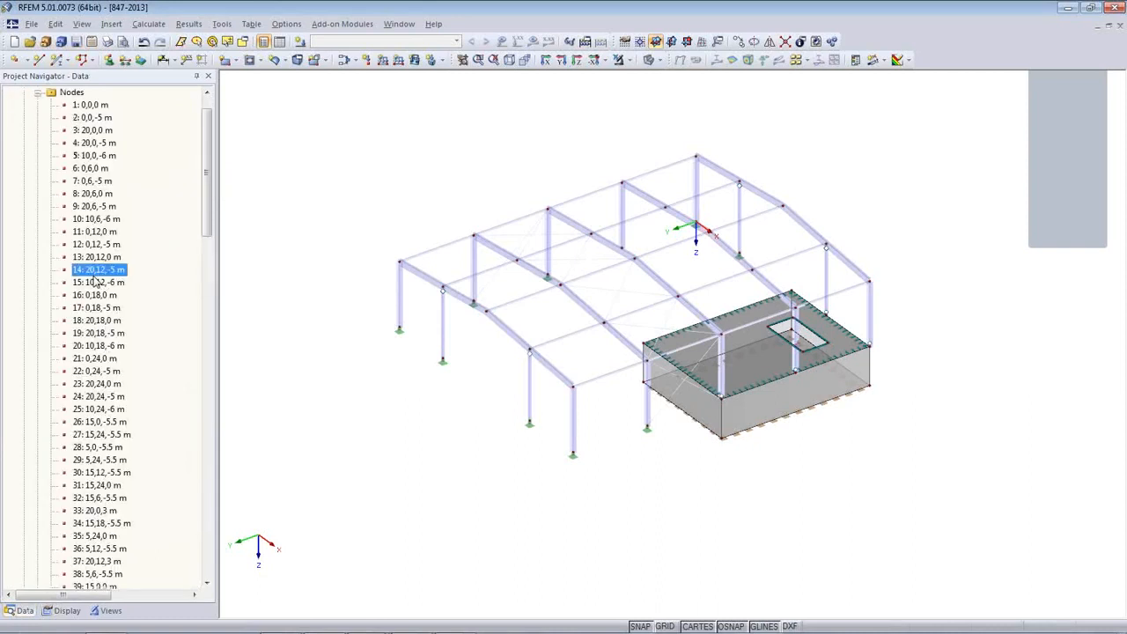
right_click(95, 275)
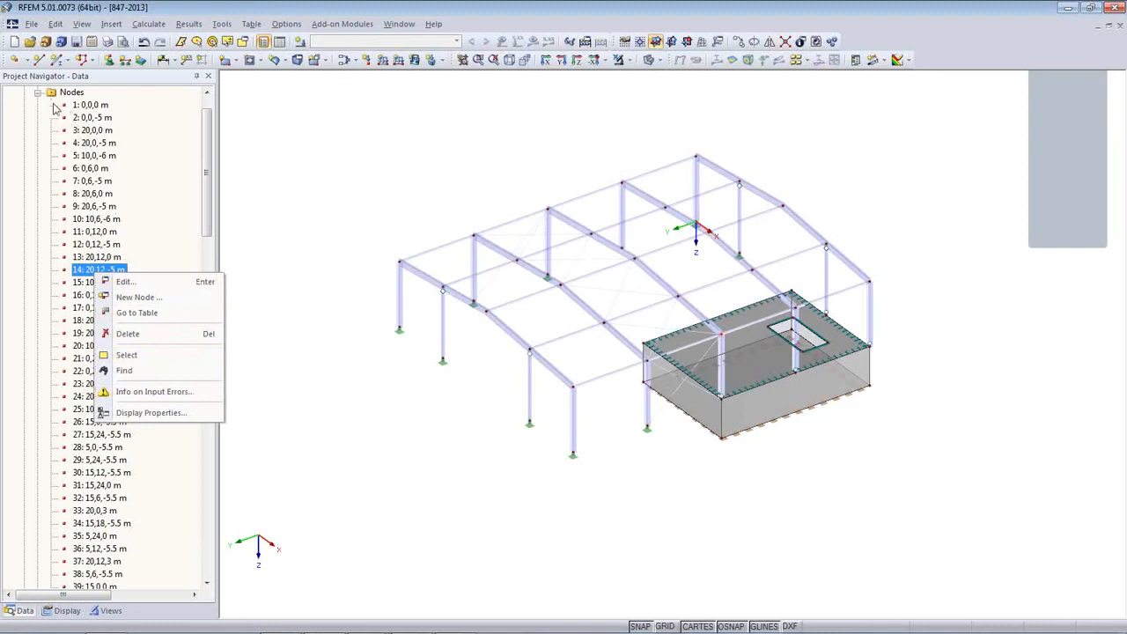
click(292, 111)
- Show the input tables and look up the coordinate rows of individual nodes by picking them in the model
click(280, 42)
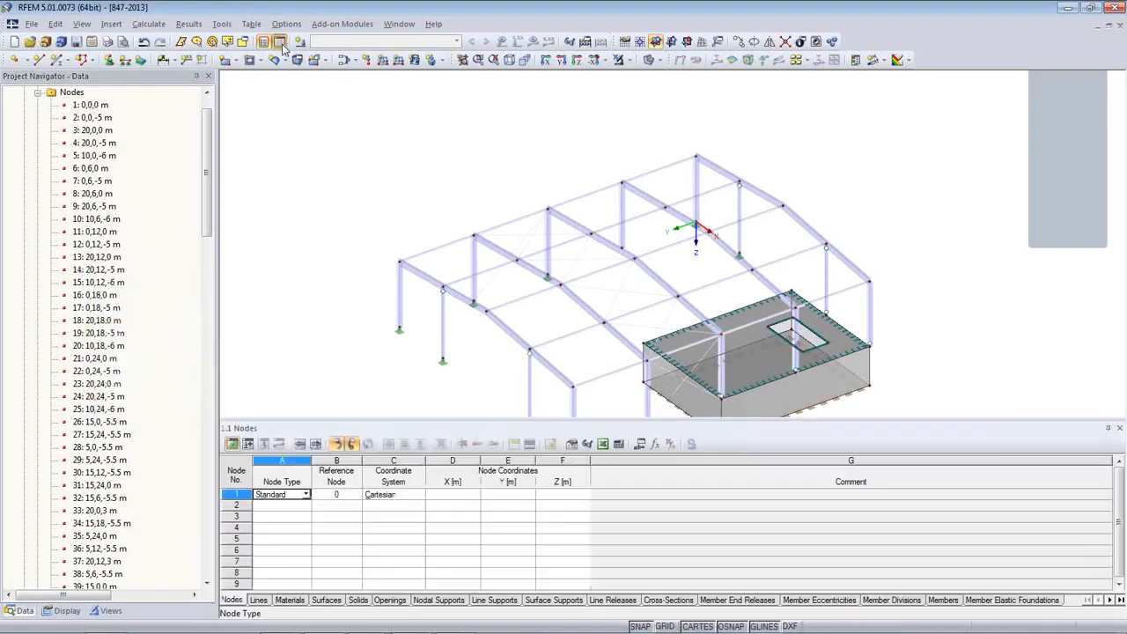
middle_drag(720, 393, 658, 282)
click(289, 516)
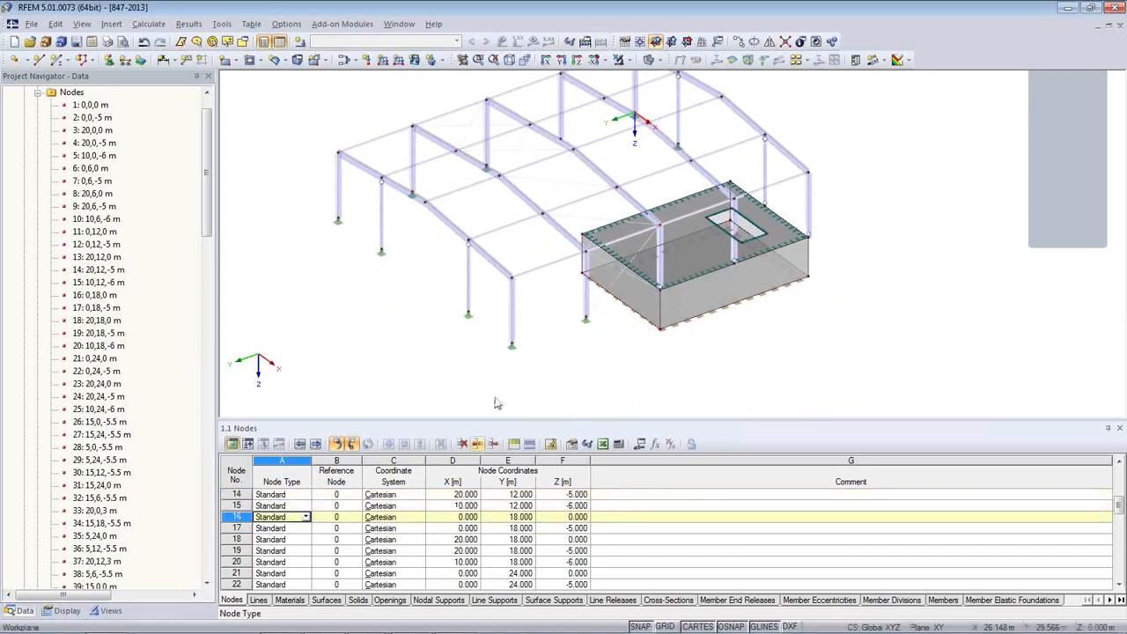
click(543, 218)
click(543, 217)
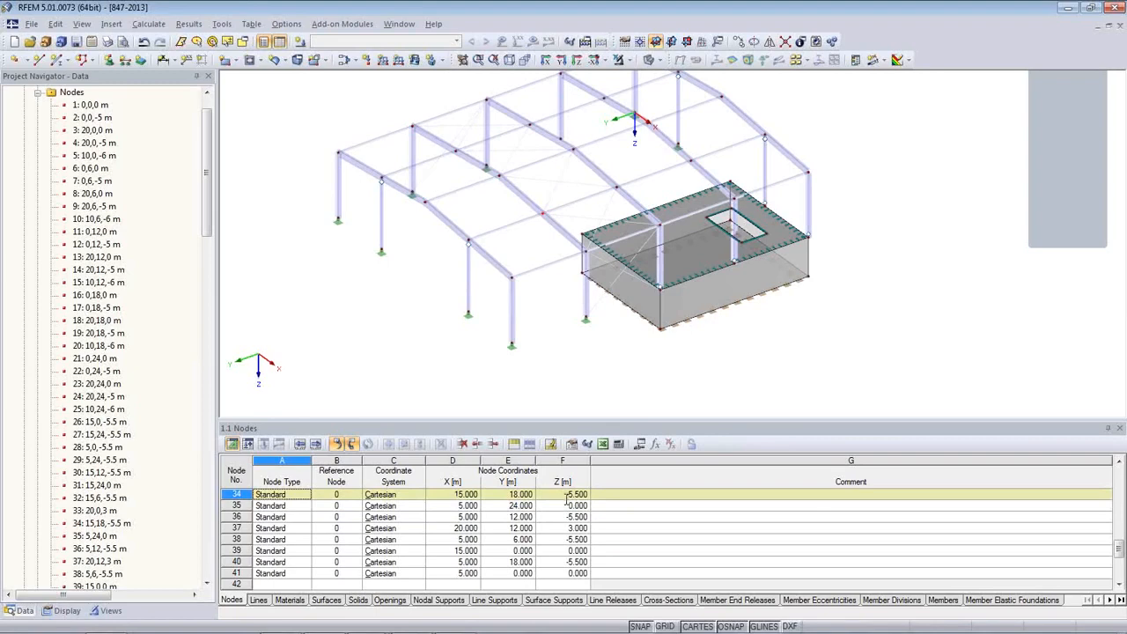
click(470, 315)
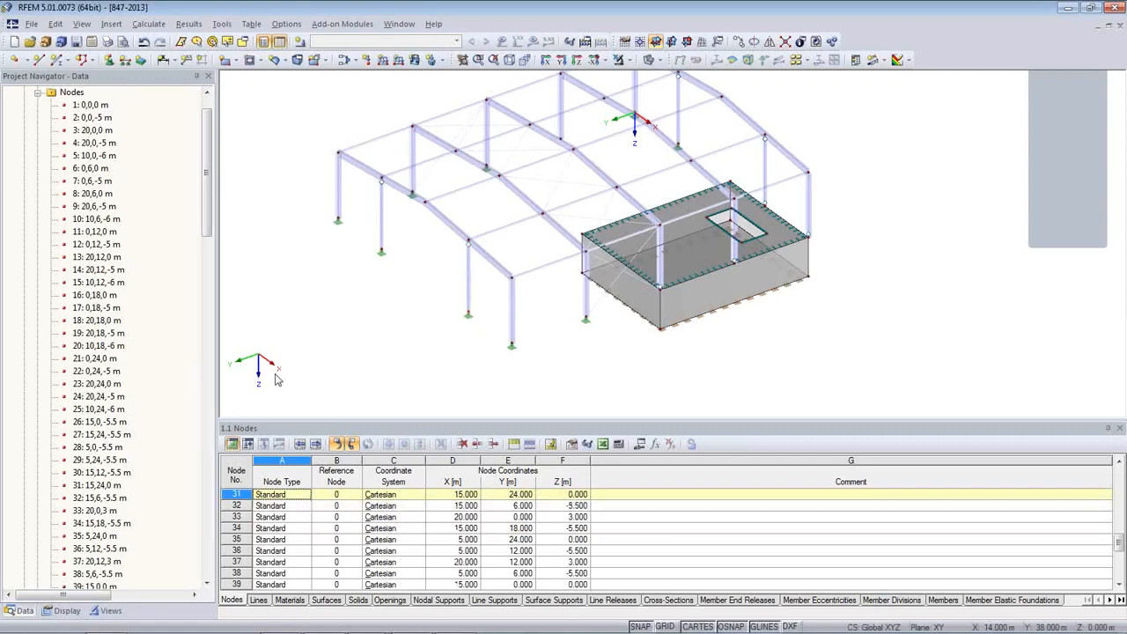
click(669, 496)
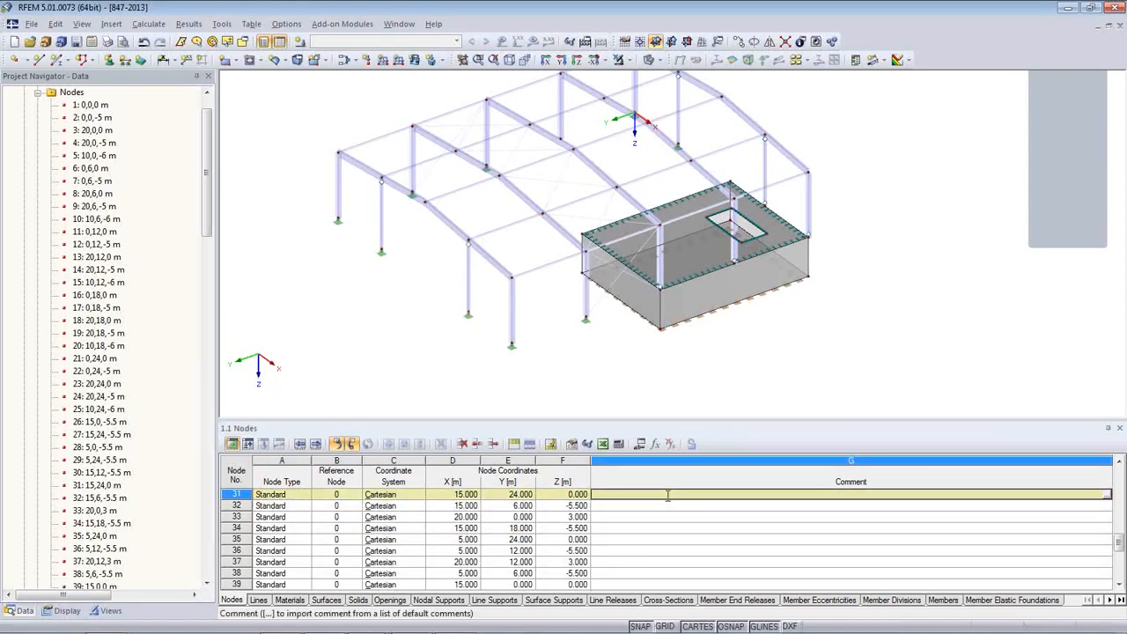
- Collapse the node list and highlight the objects that use each steel and concrete material
click(38, 92)
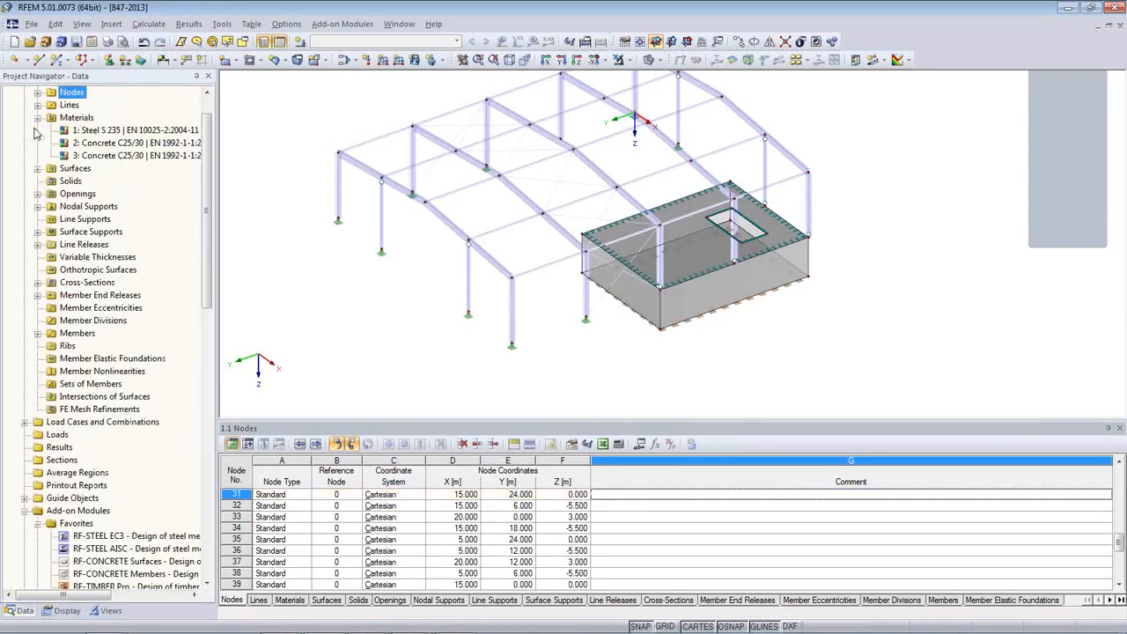
click(124, 155)
click(123, 143)
click(123, 130)
click(123, 143)
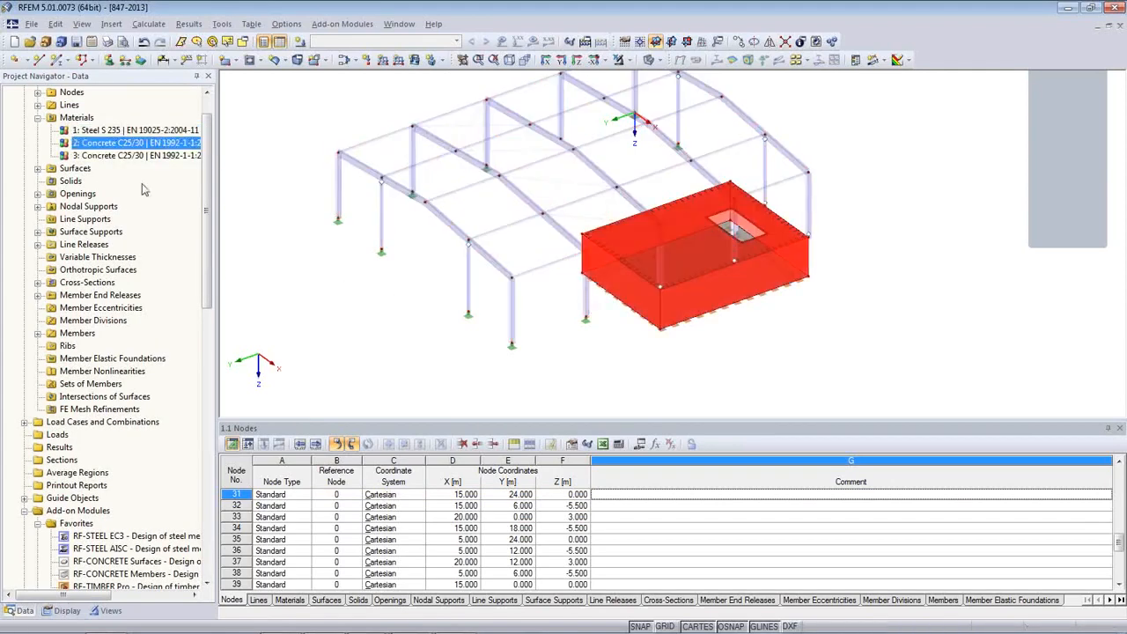
click(133, 156)
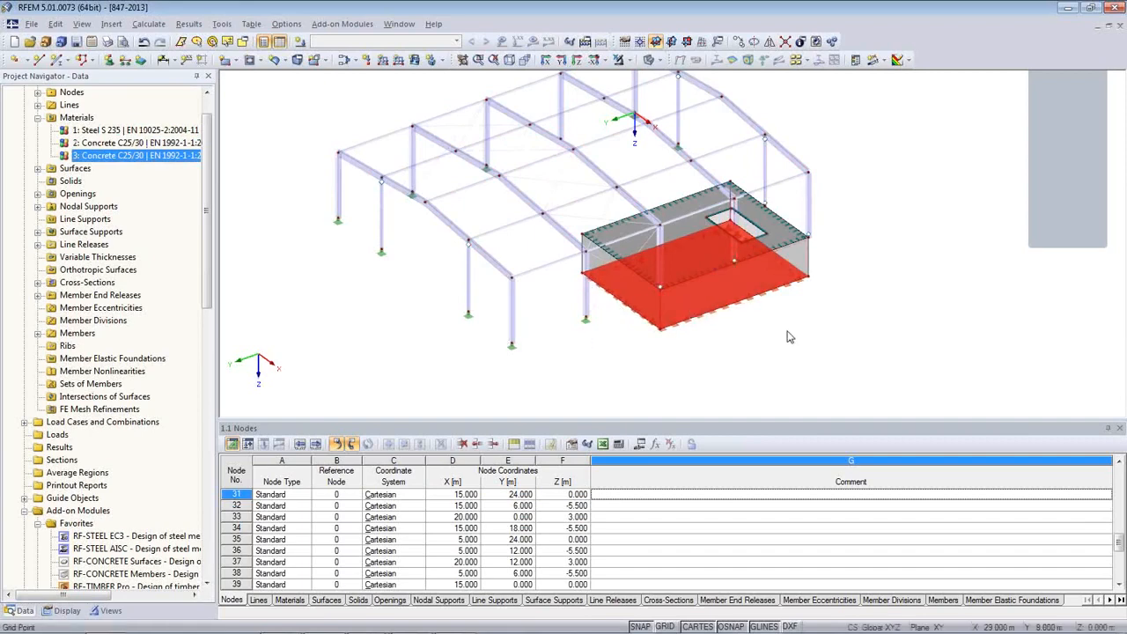
- Assign material 2, Concrete C25/30, to the basement's bottom slab, surface 6
ctrl+middle_drag(782, 328, 755, 124)
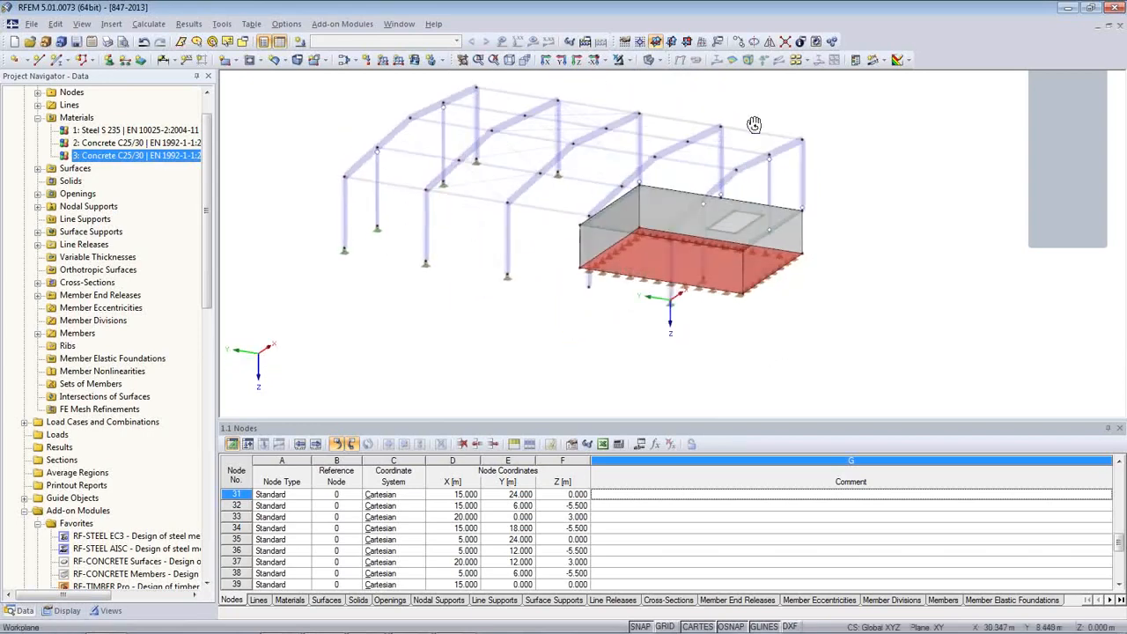
ctrl+middle_drag(619, 351, 621, 314)
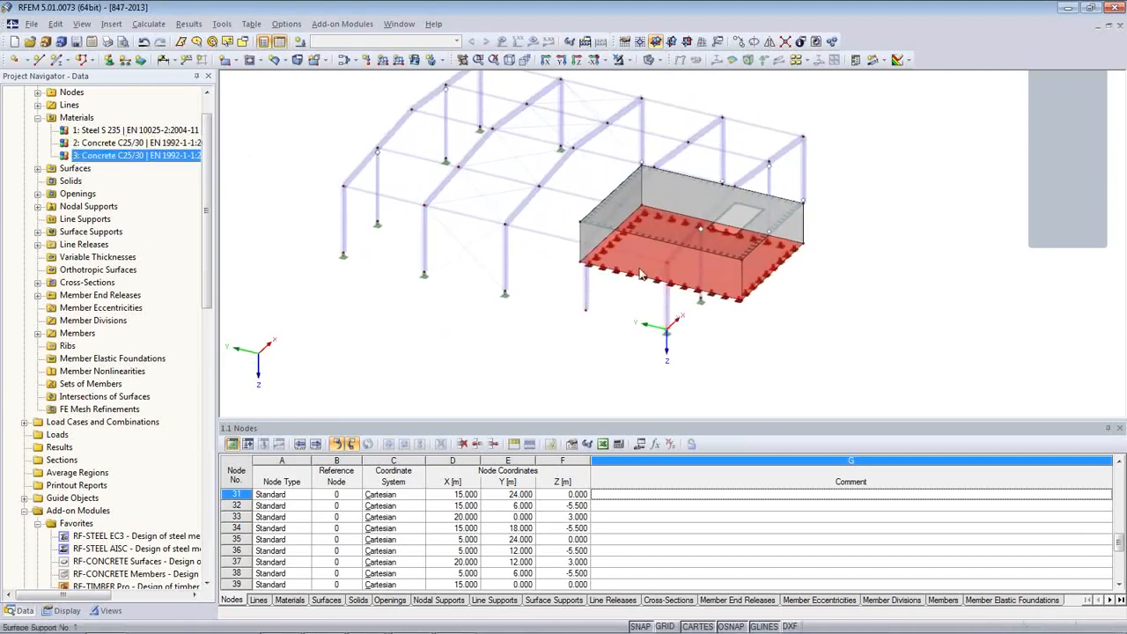
double_click(720, 292)
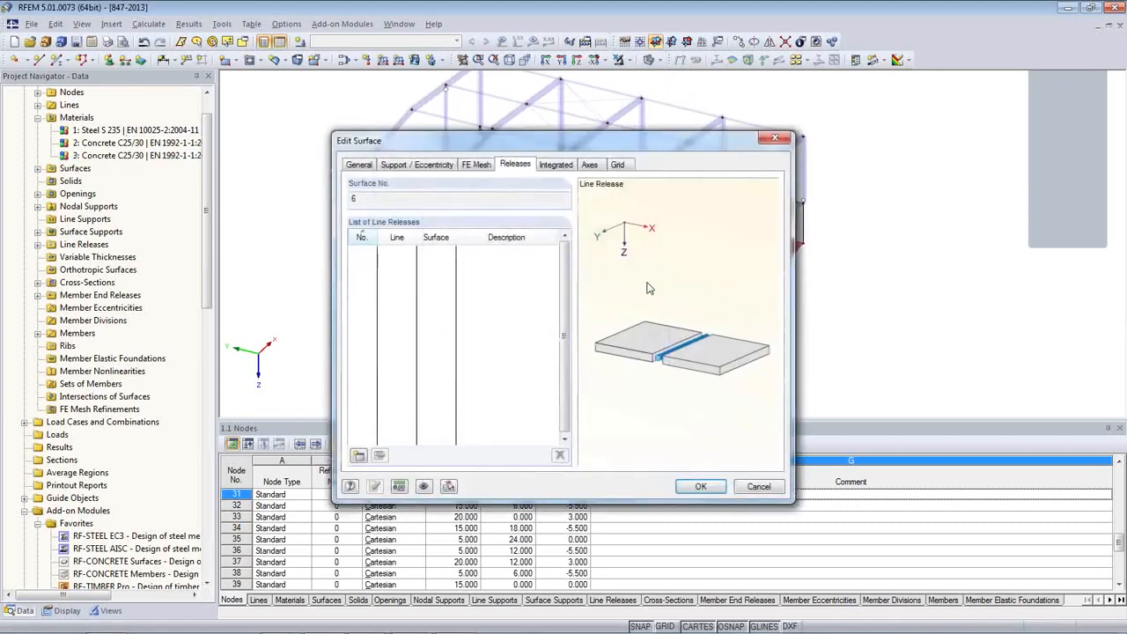
click(358, 164)
click(395, 319)
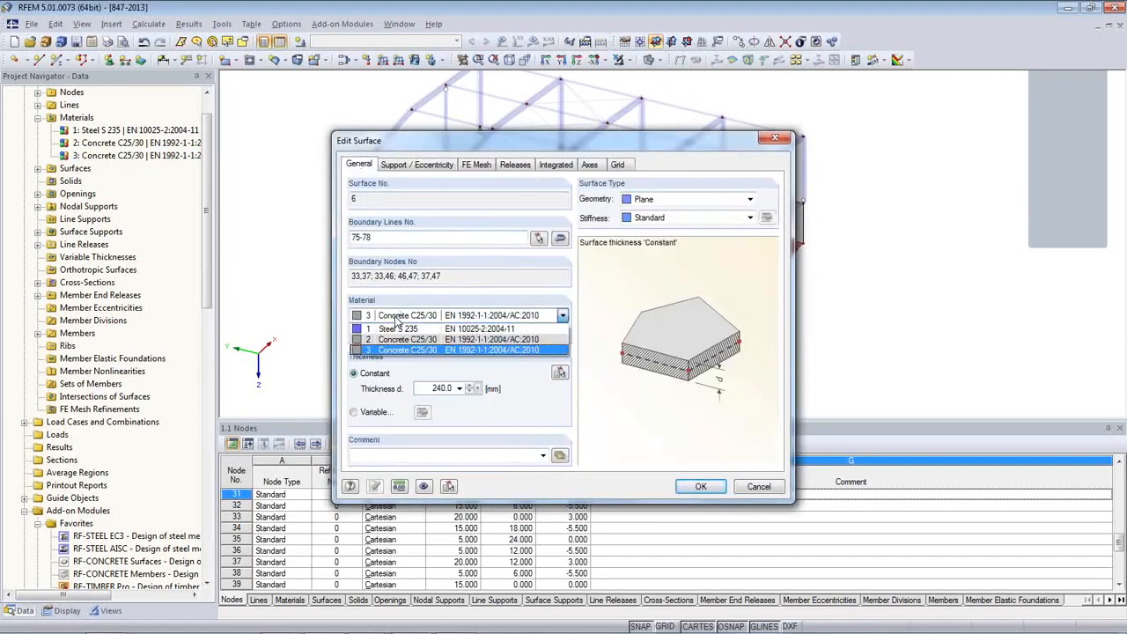
click(400, 340)
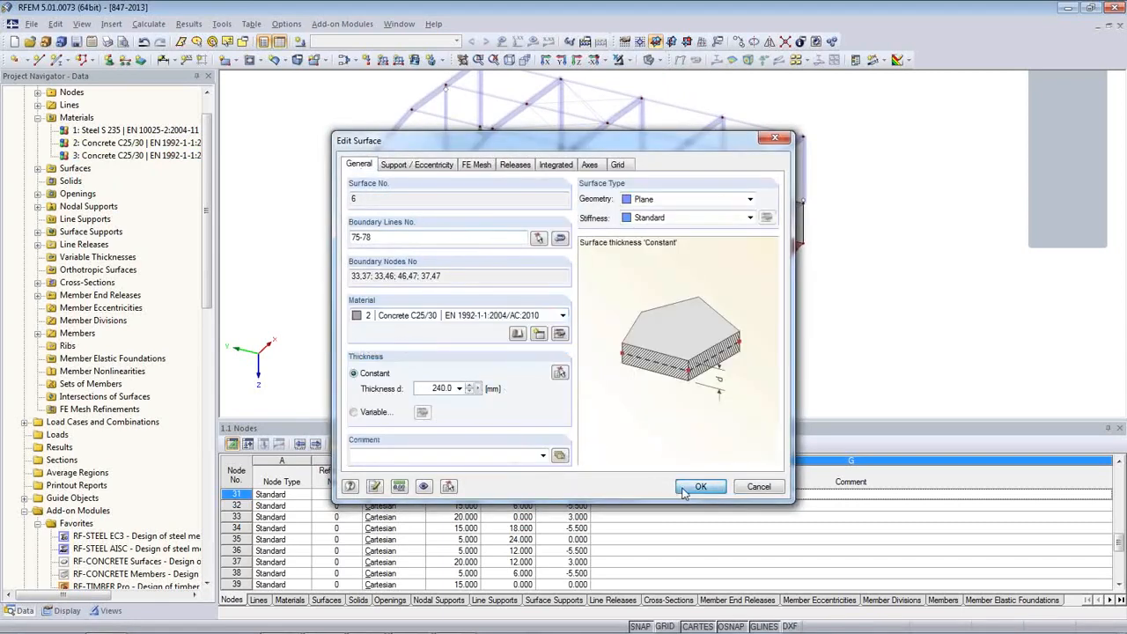
click(697, 486)
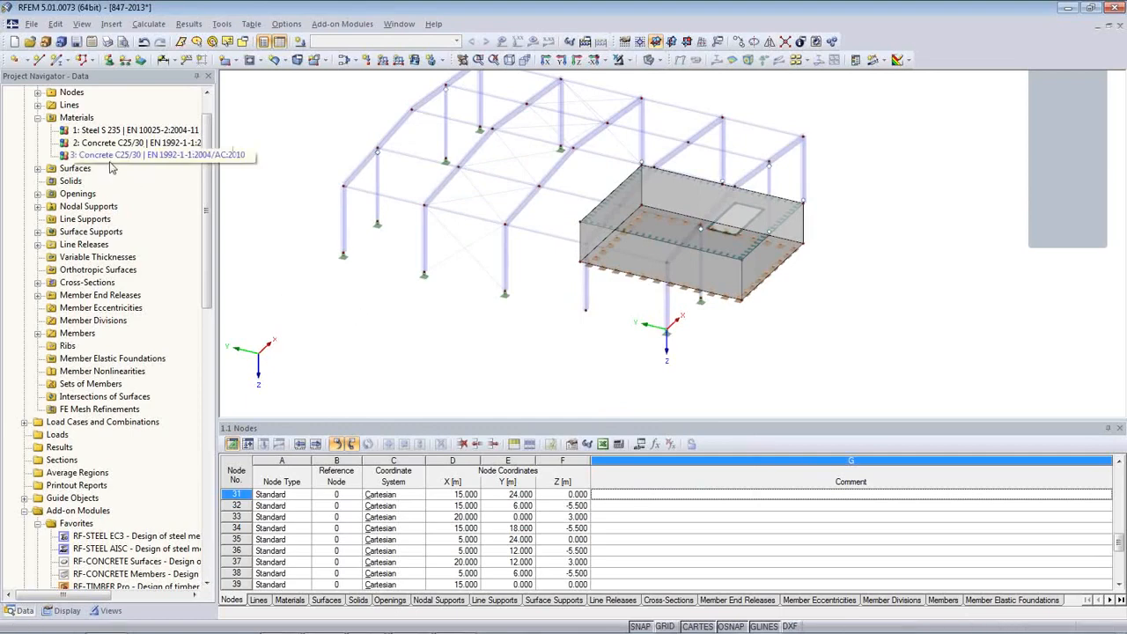
- Delete the duplicate material 3, Concrete C25/30, and collapse the materials list
click(132, 155)
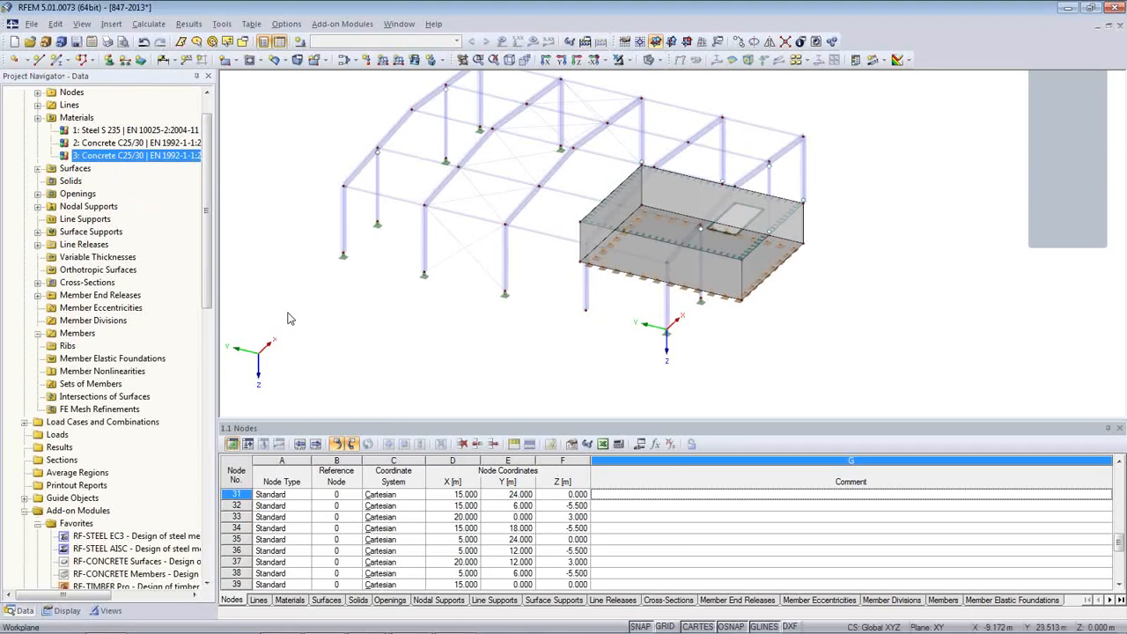
key(Delete)
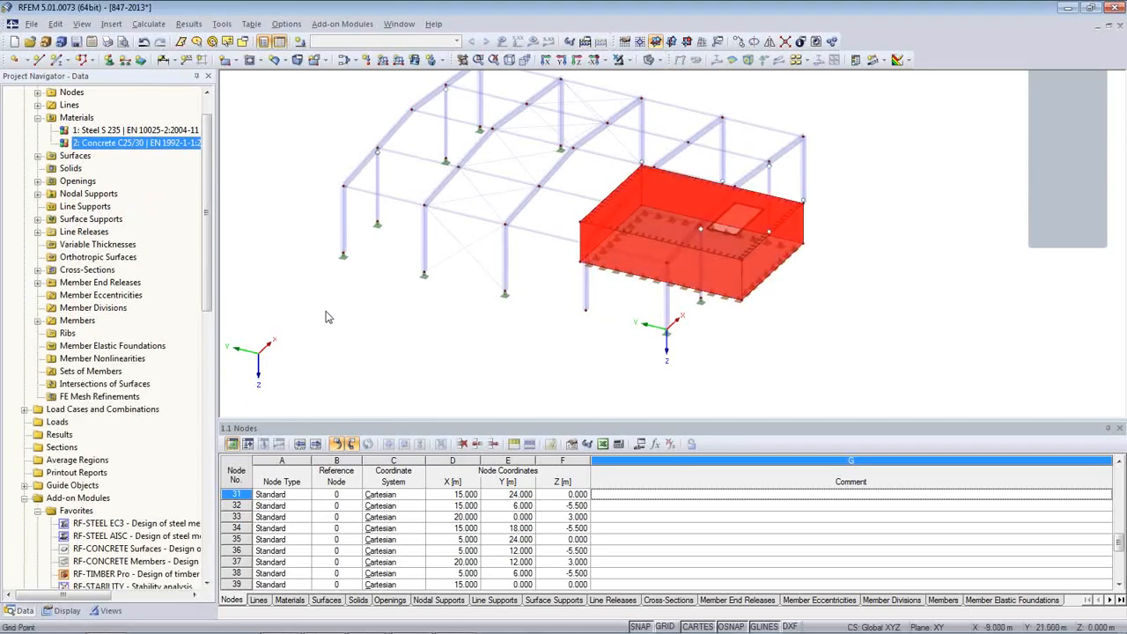
mouse_move(621, 338)
ctrl+middle_down()
mouse_move(480, 292)
mouse_move(537, 410)
mouse_move(618, 332)
ctrl+middle_up()
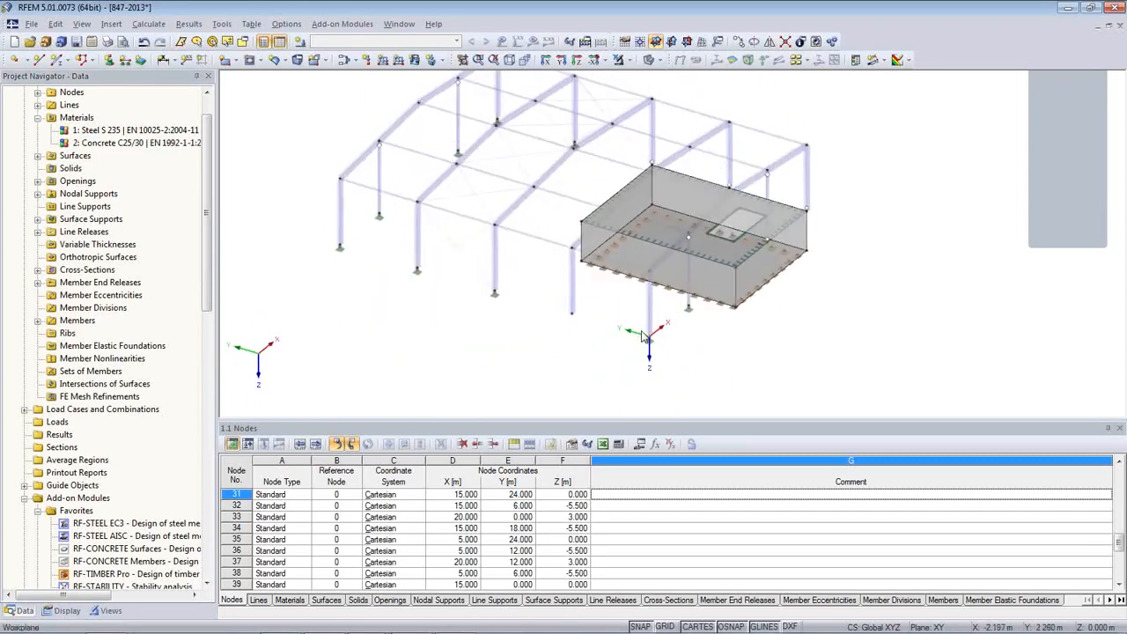
scroll(603, 334, down, 1)
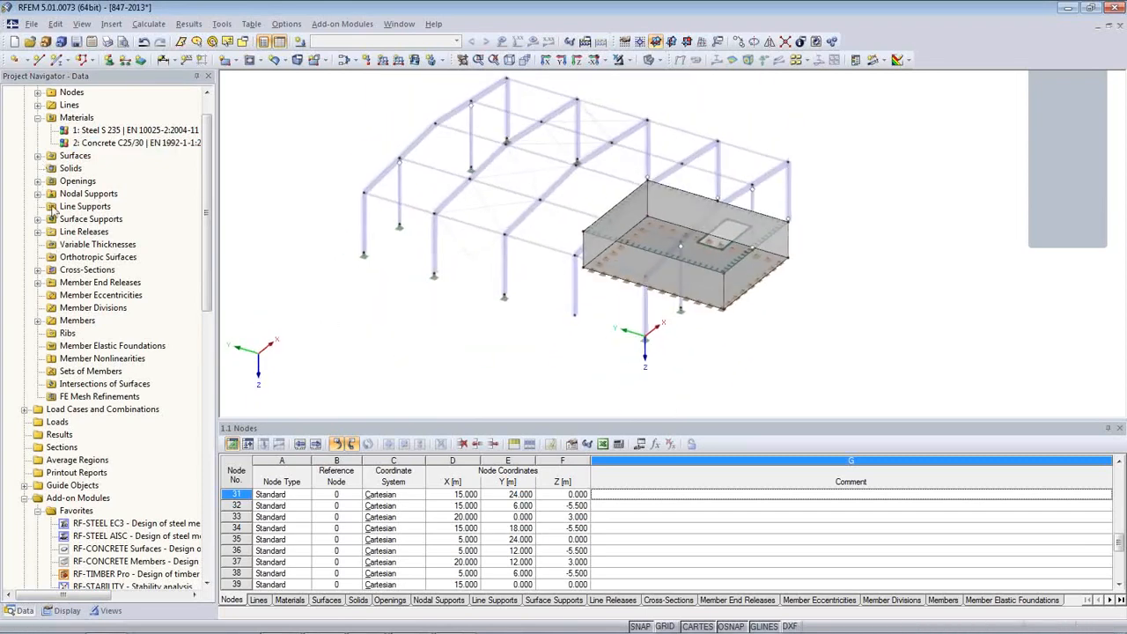
click(37, 118)
- List the cross-sections in the data navigator and highlight the members using HEA 120, RD 30 and HEA 180
scroll(56, 162, up, 1)
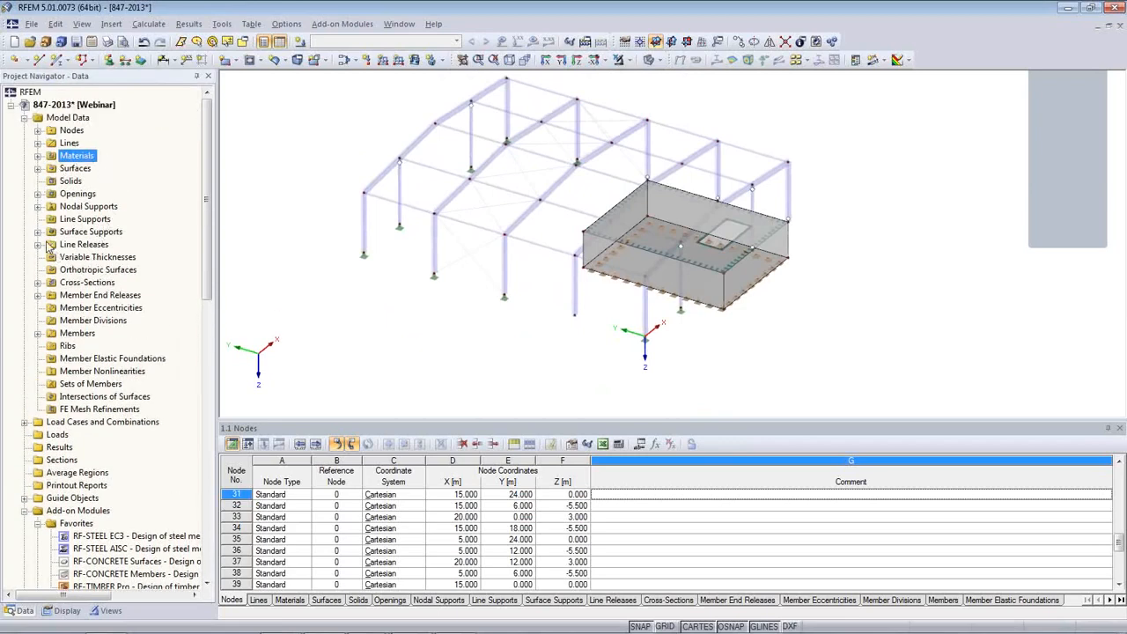
click(38, 283)
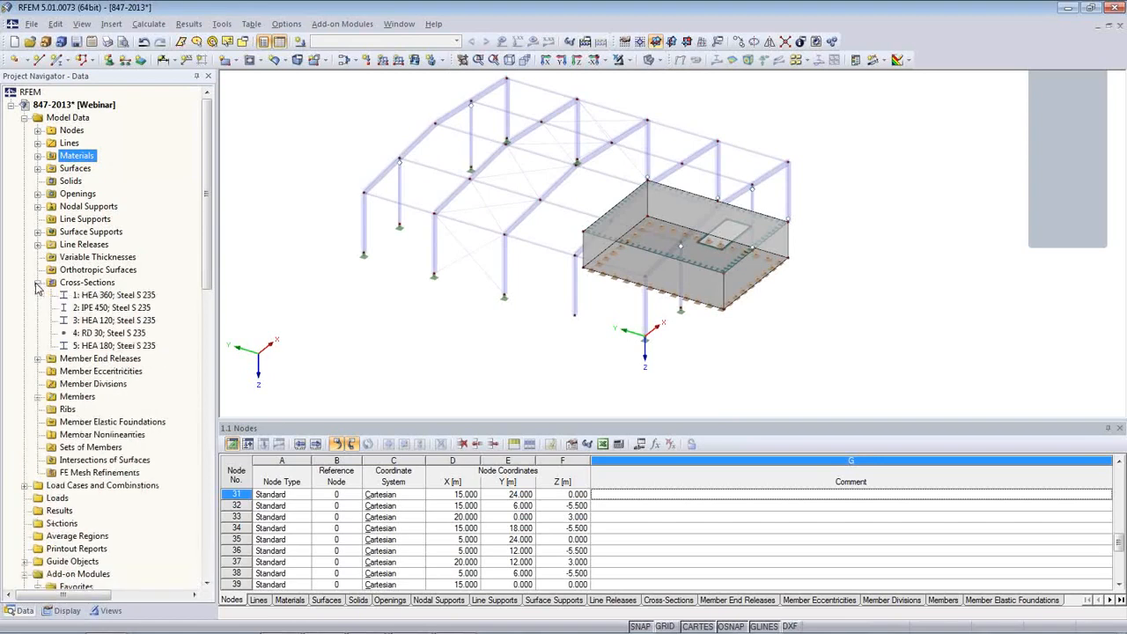
click(92, 322)
click(91, 334)
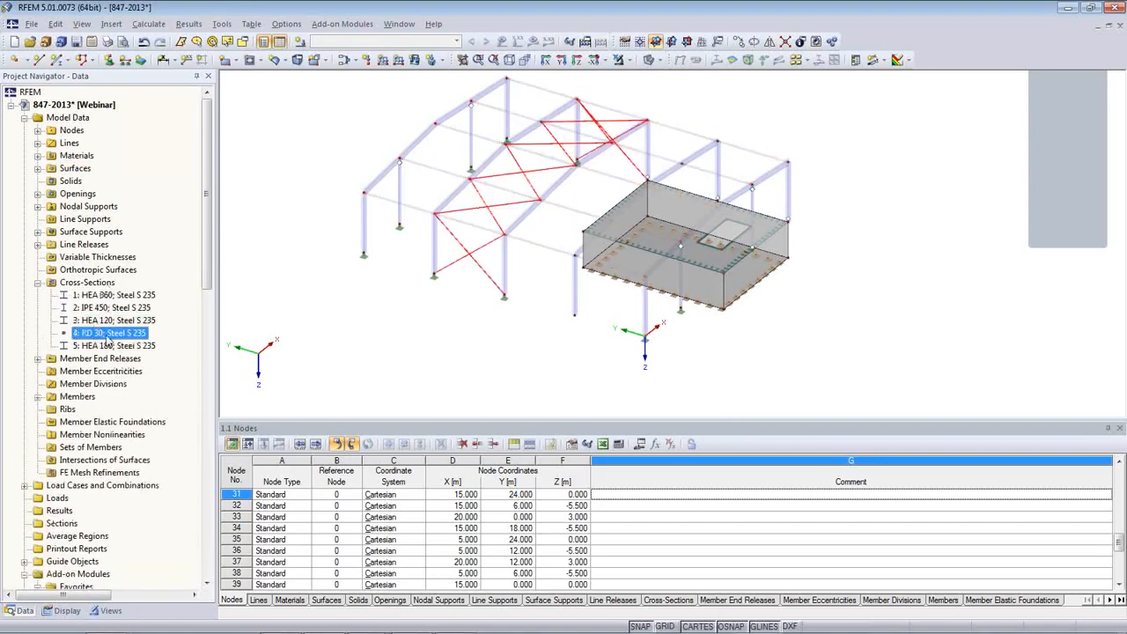
click(112, 322)
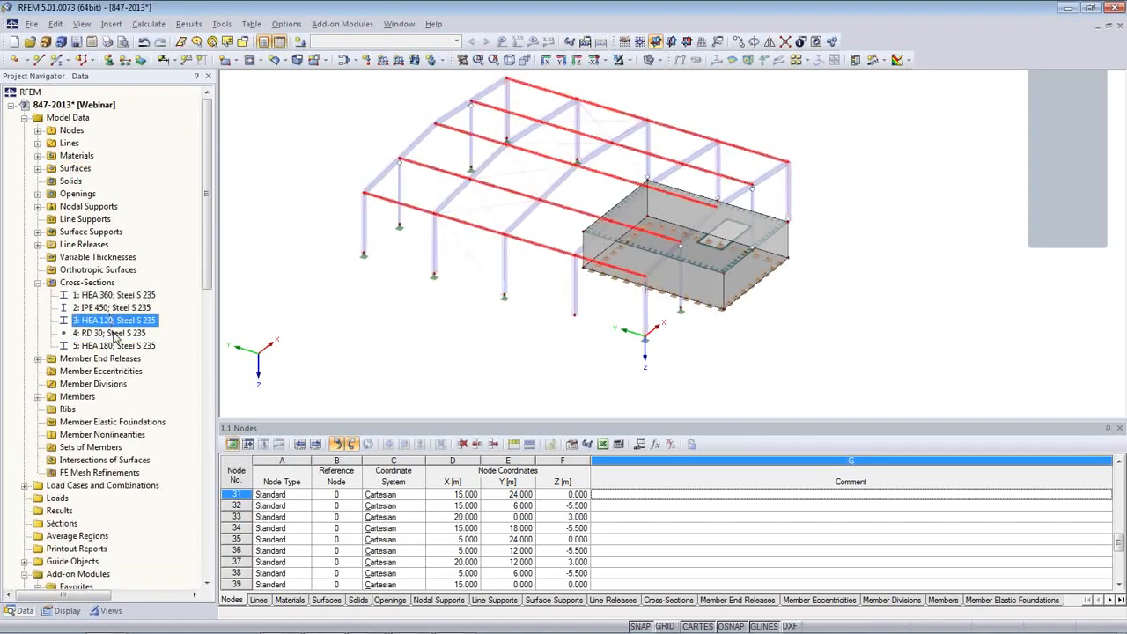
click(122, 334)
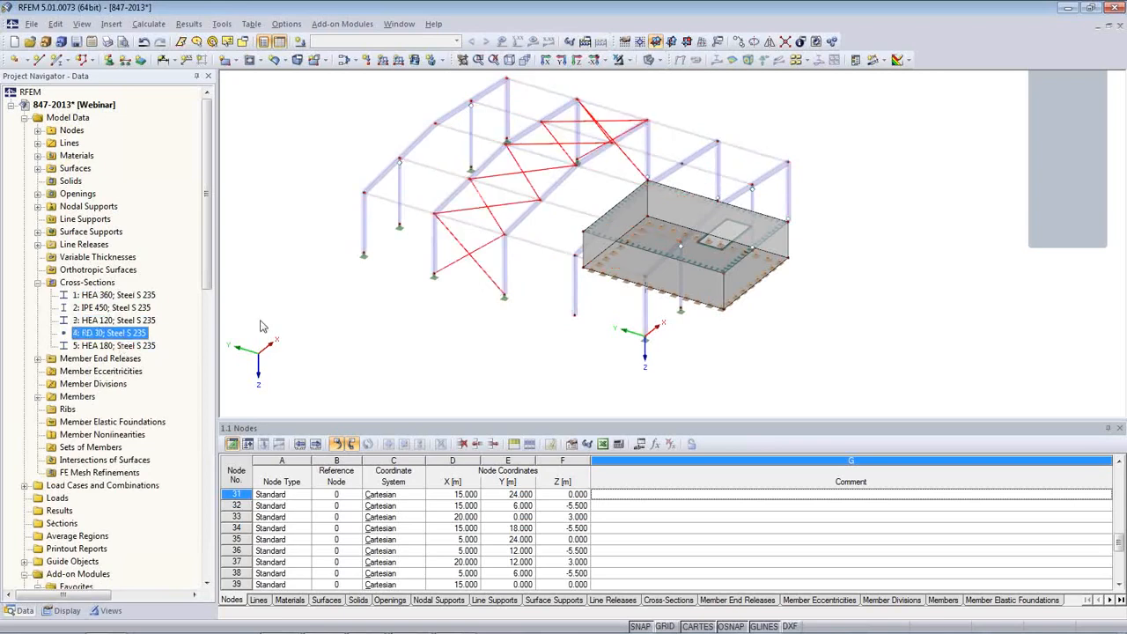
ctrl+middle_drag(686, 314, 776, 356)
click(101, 347)
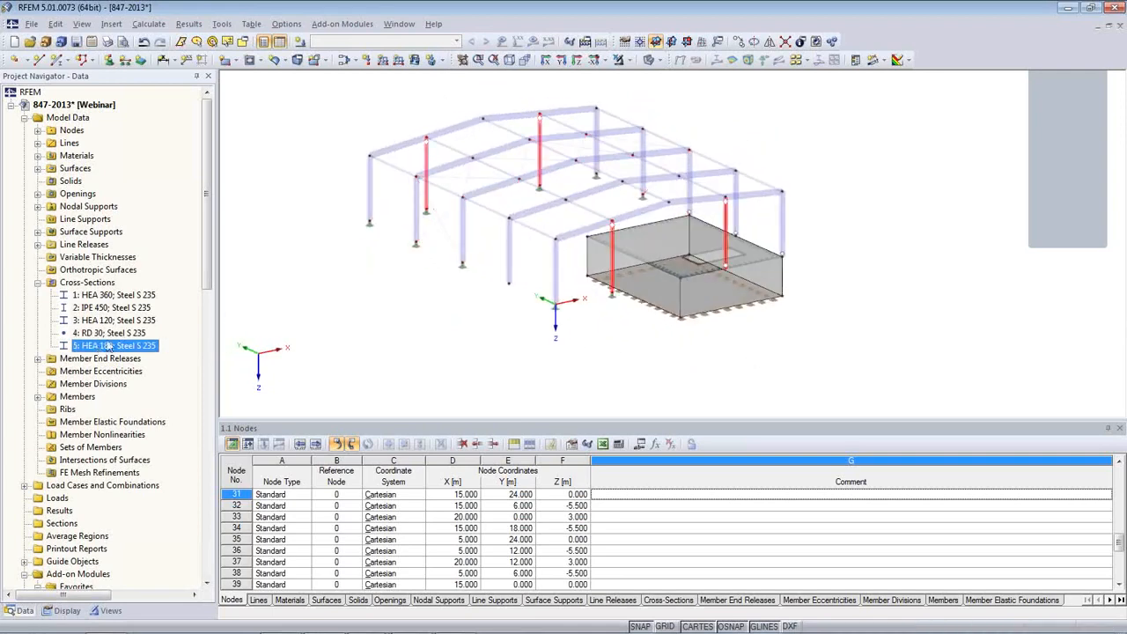
- Show the cross-sections table and go through its rows from HEA 360 to HEA 180 to highlight their members
click(230, 447)
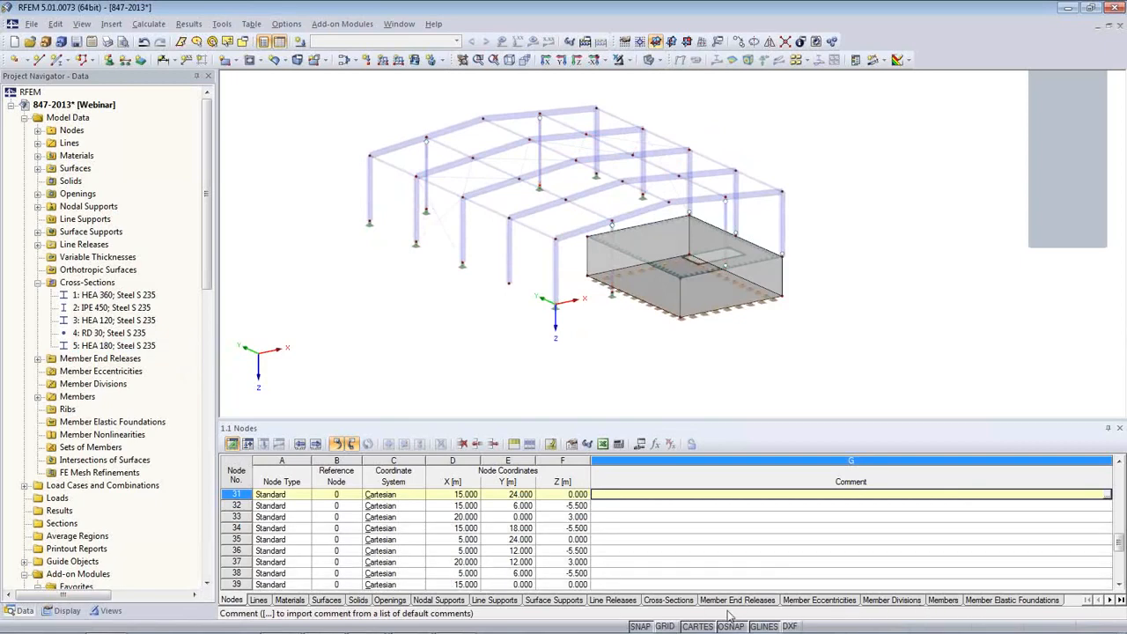
click(671, 600)
scroll(356, 526, up, 2)
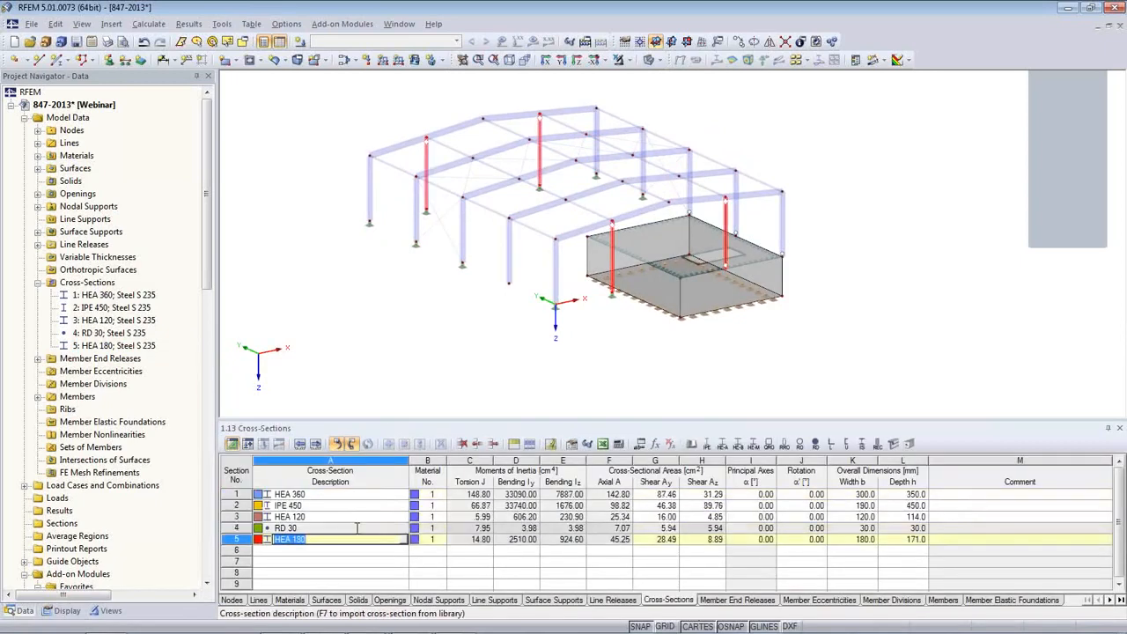
click(346, 495)
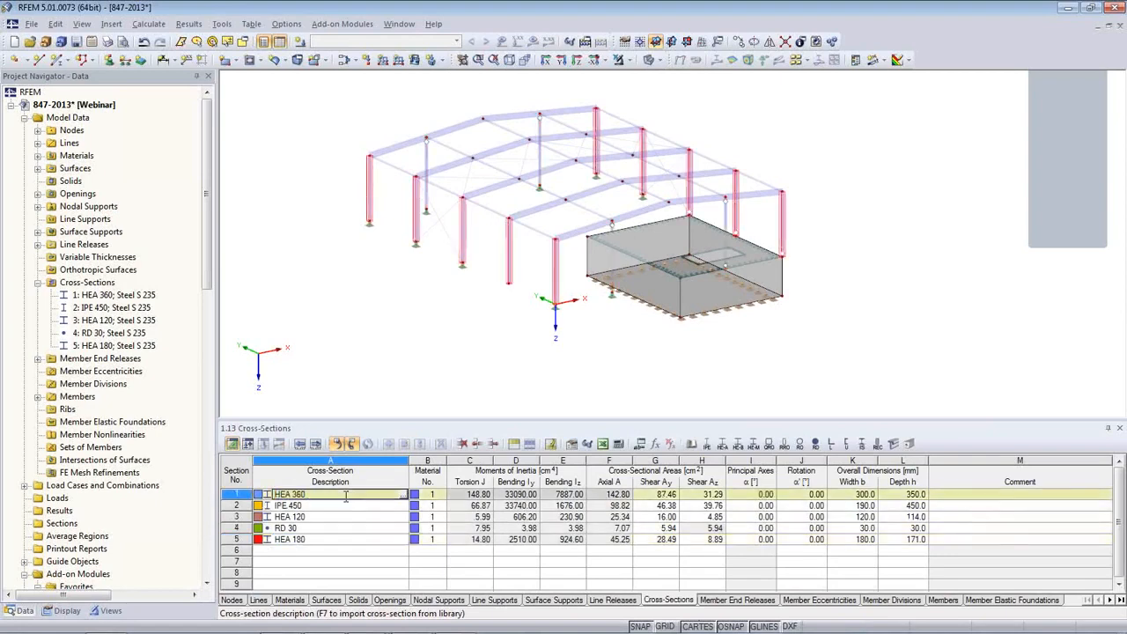
key(Down)
key(Down)
key(Down)
key(Down)
key(Up)
key(Up)
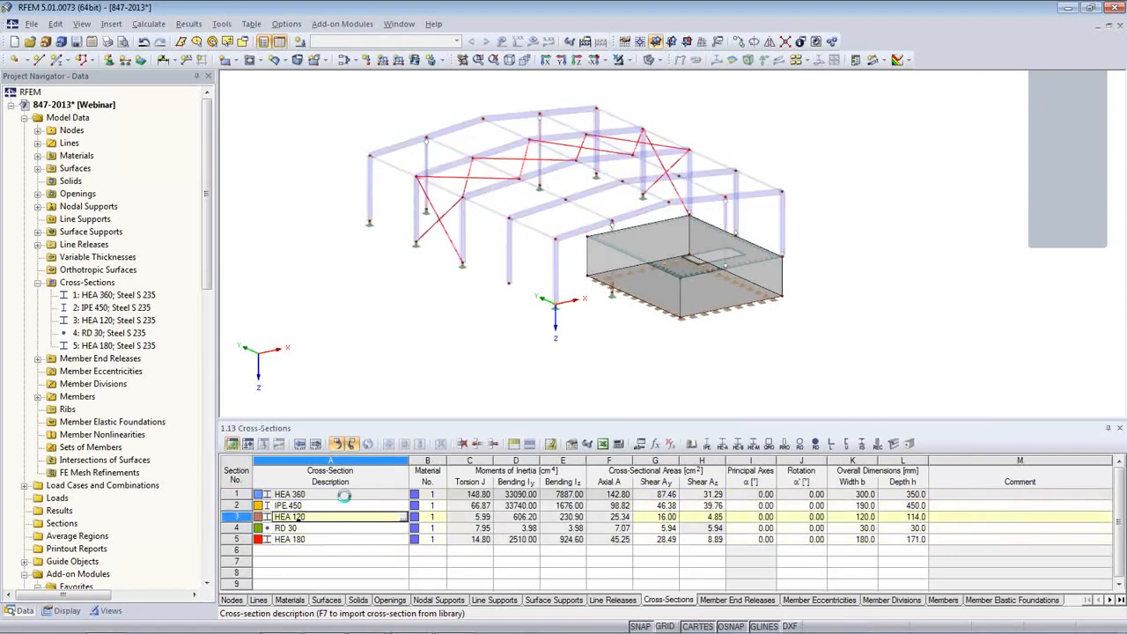
key(Up)
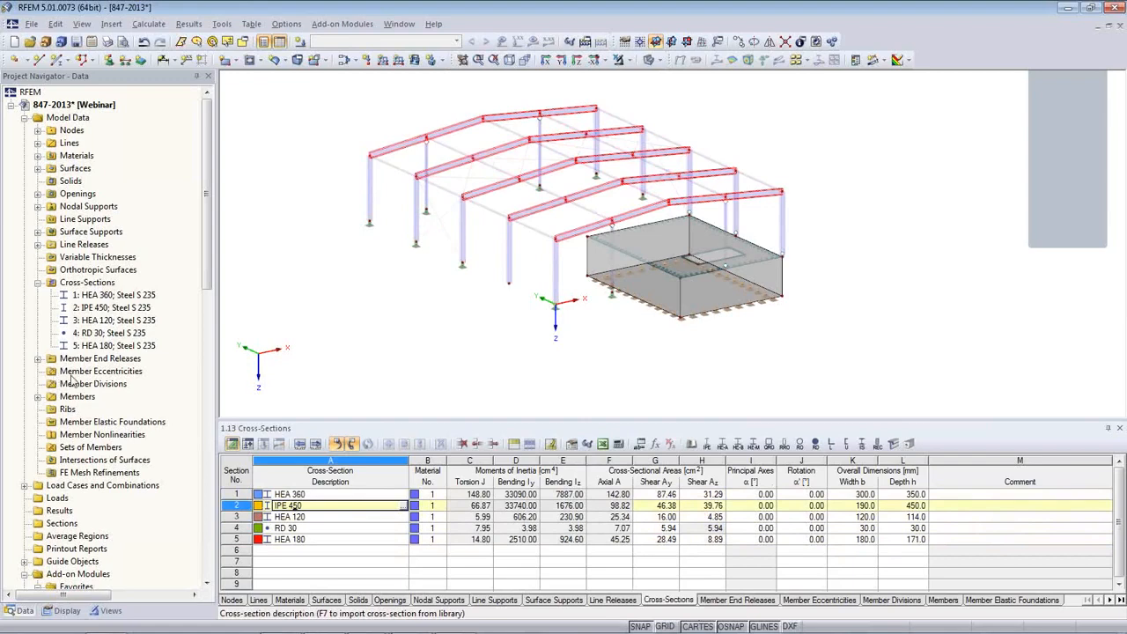
- Select HEA 180 in the navigator and highlight the members with end releases YNN NYY and NNN NYY
scroll(205, 306, down, 2)
scroll(205, 305, down, 1)
click(114, 256)
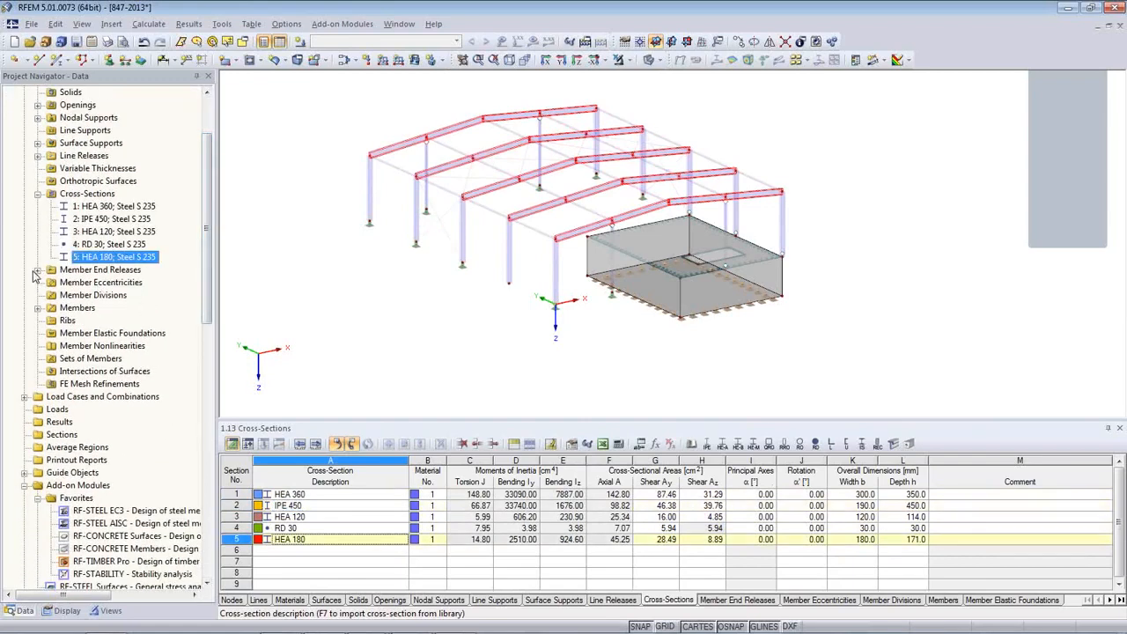
click(37, 269)
click(79, 284)
click(83, 295)
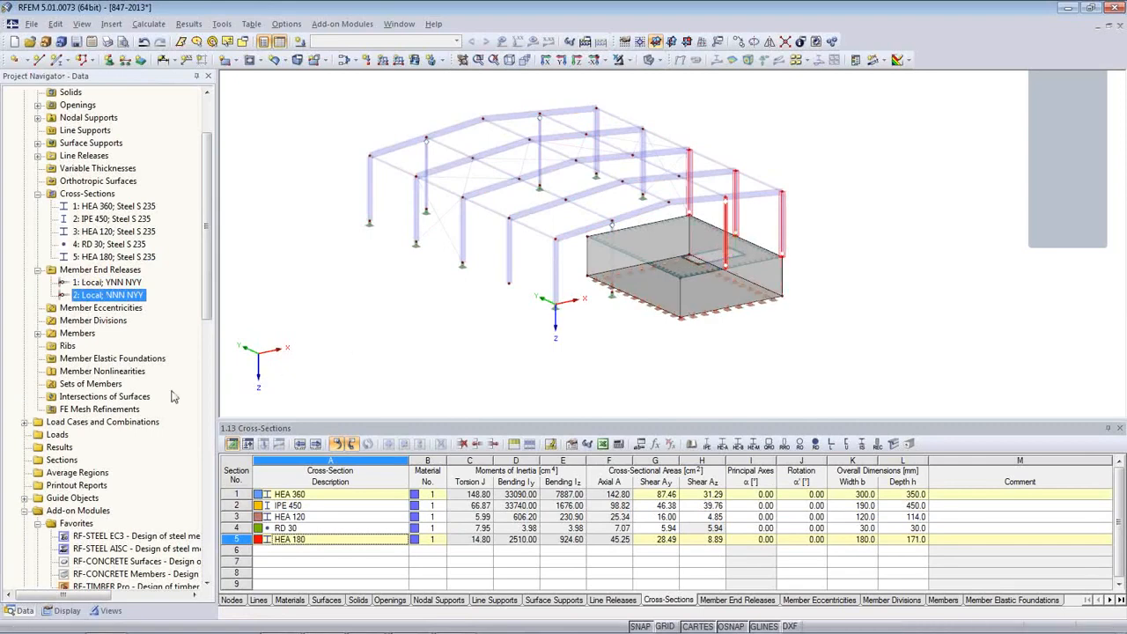
- Expand the load cases and combinations in the navigator, clear the member selection and show the empty load cases table at LC1
click(25, 423)
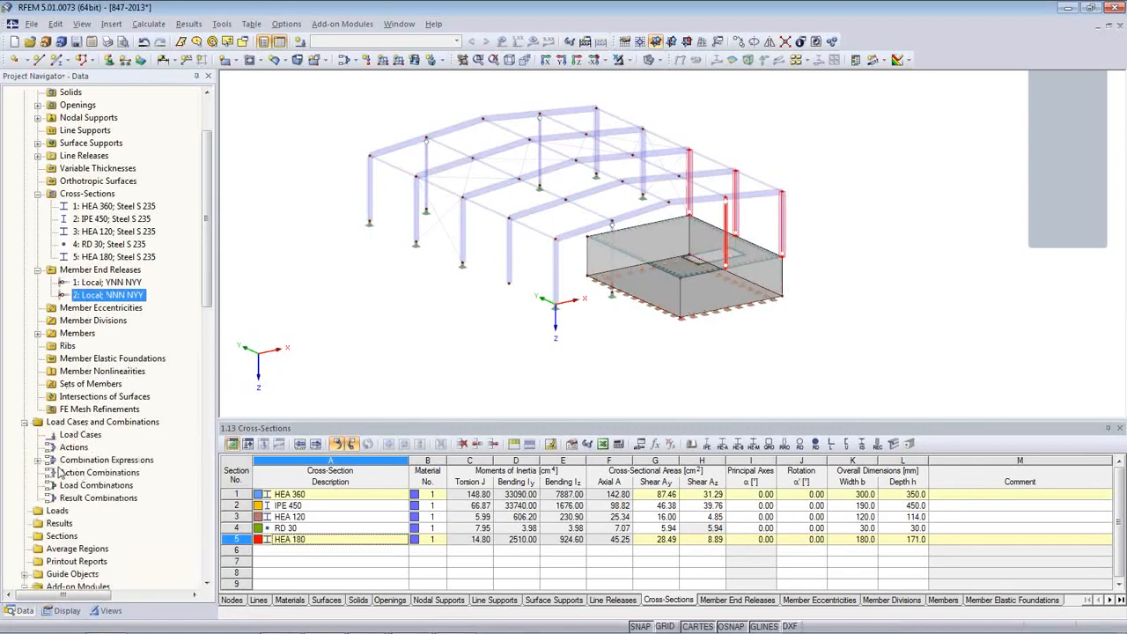
click(309, 360)
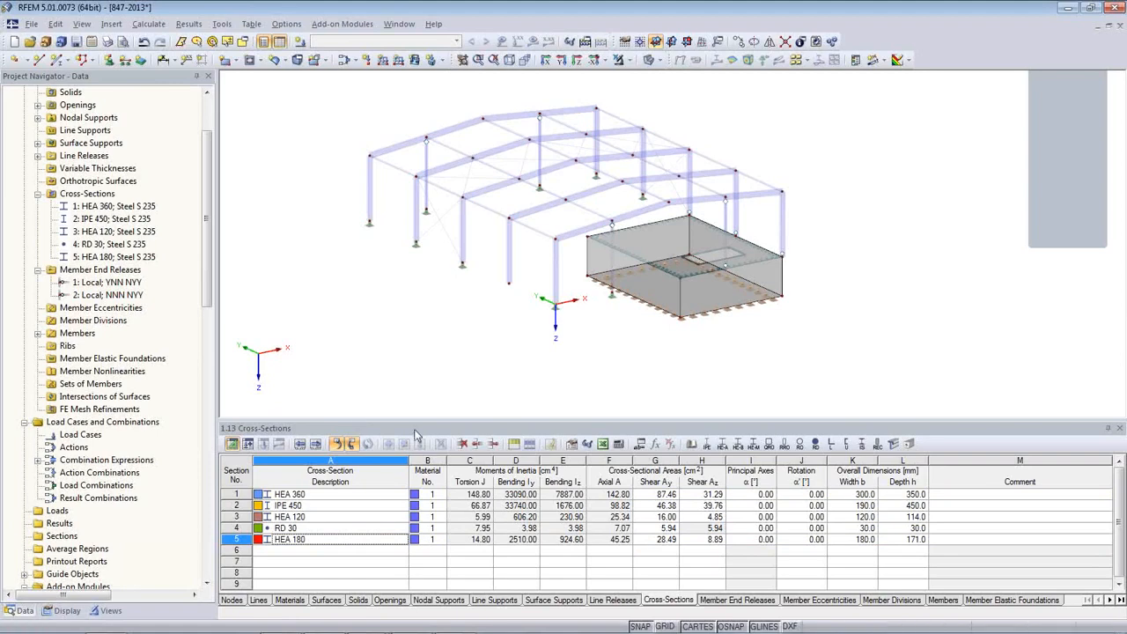
middle_drag(427, 358, 431, 402)
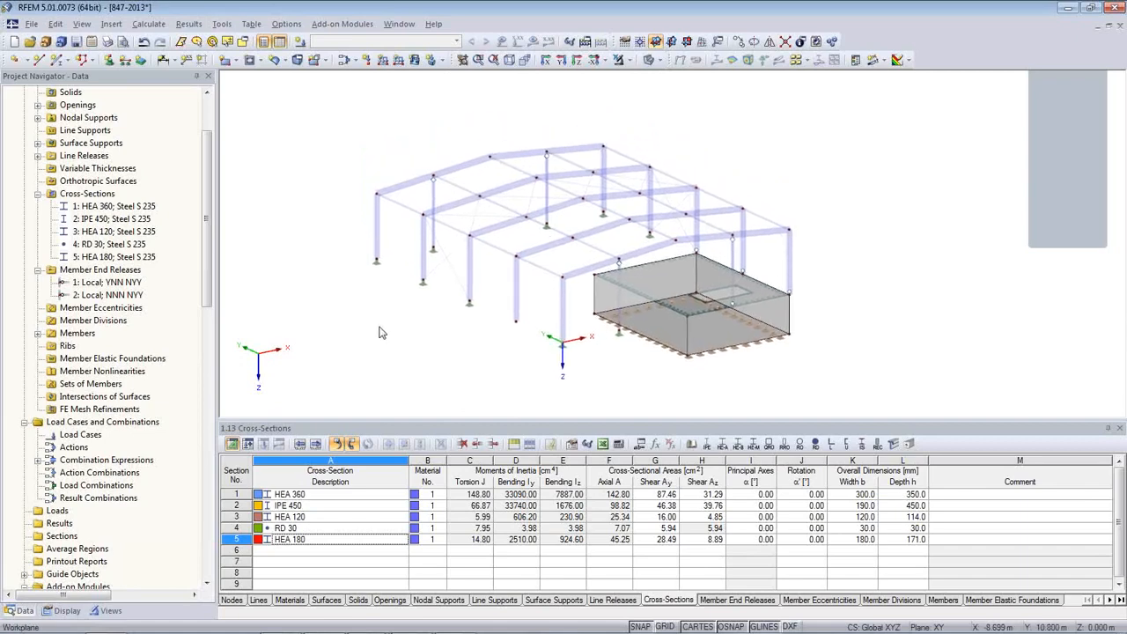
click(250, 443)
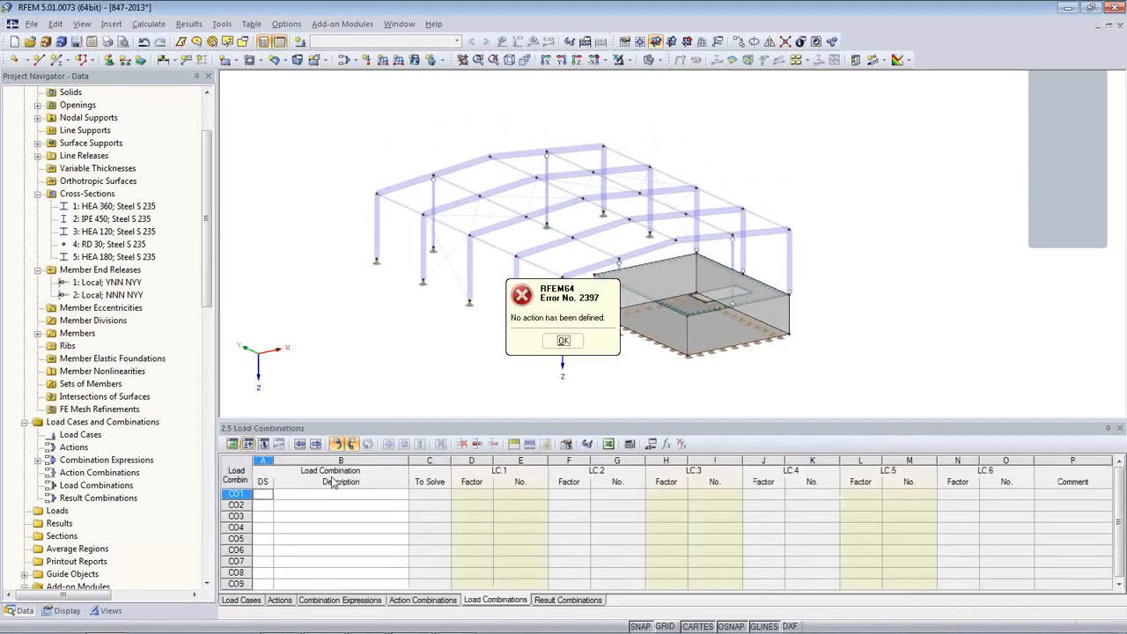
click(564, 340)
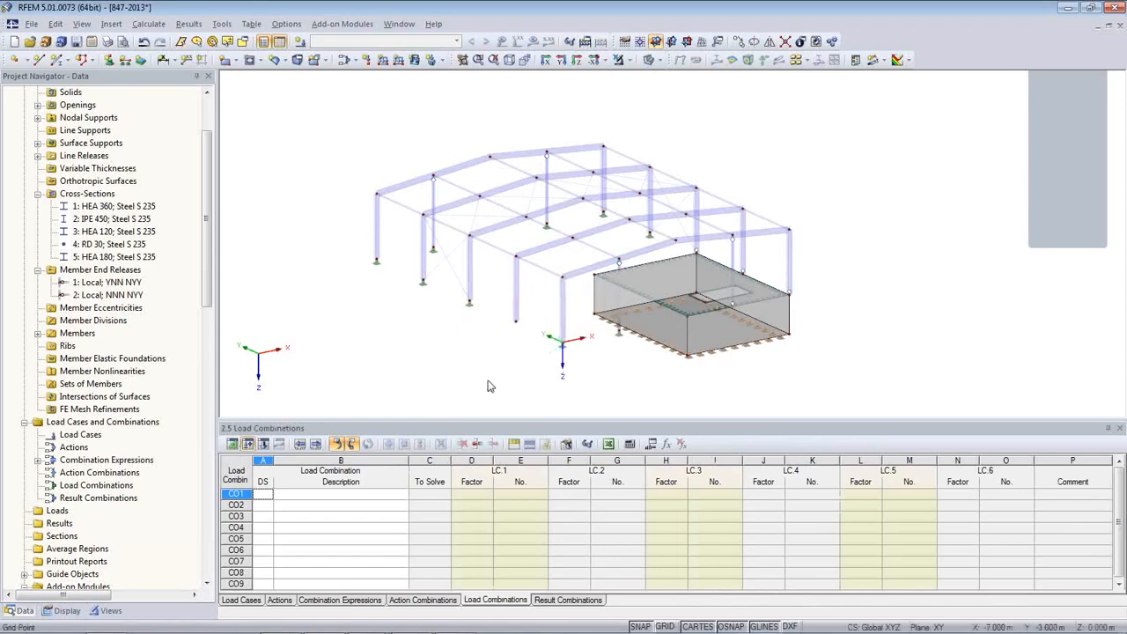
click(239, 602)
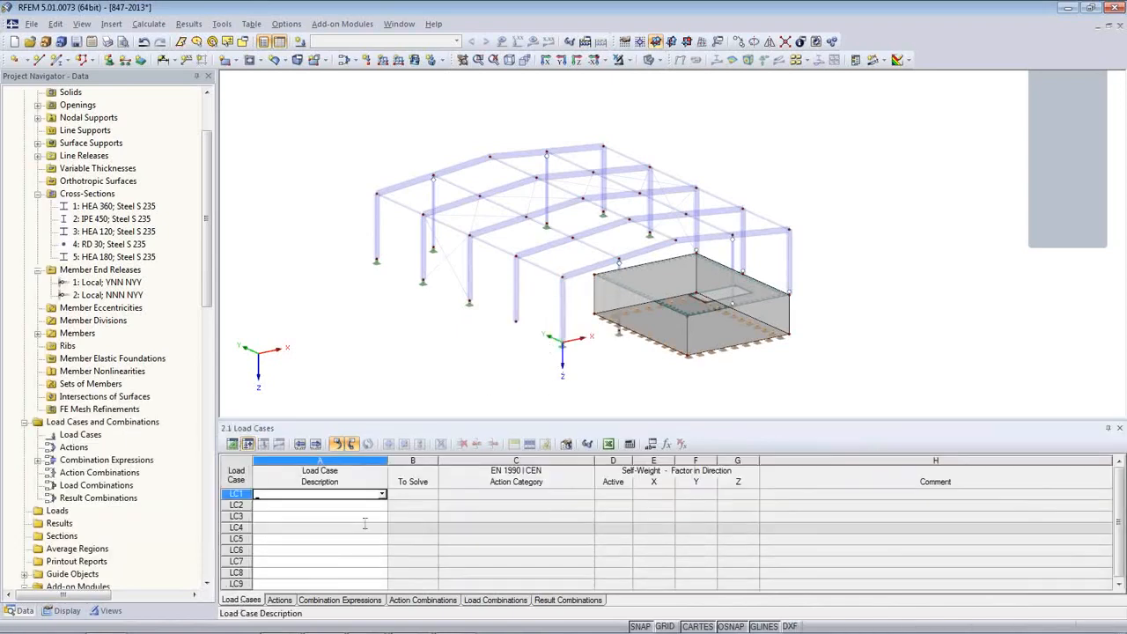
click(287, 525)
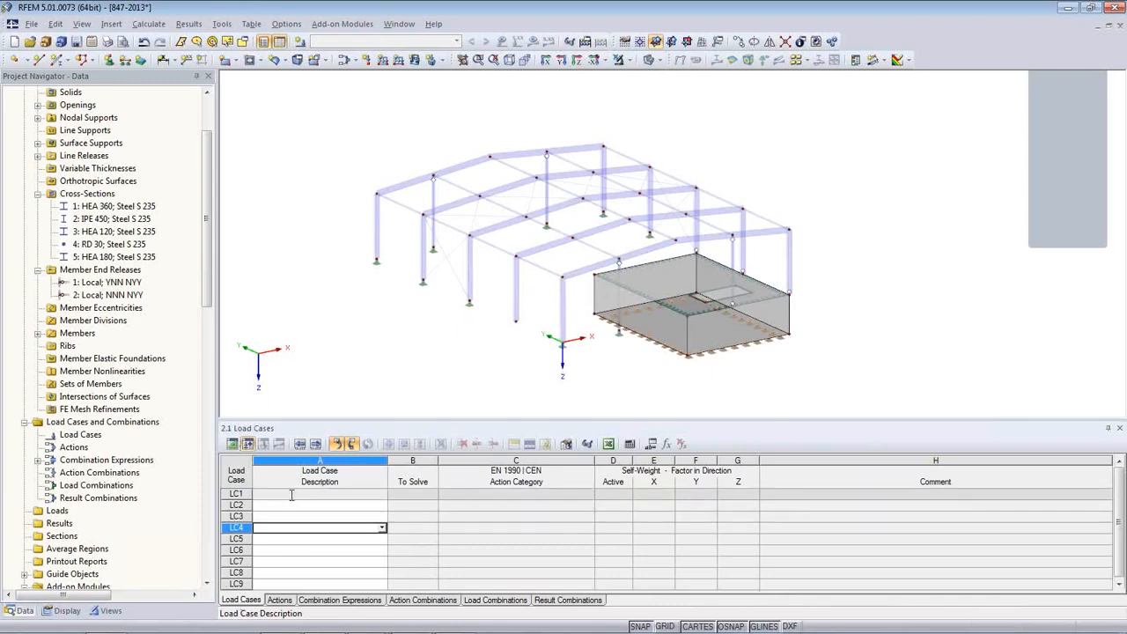
click(248, 444)
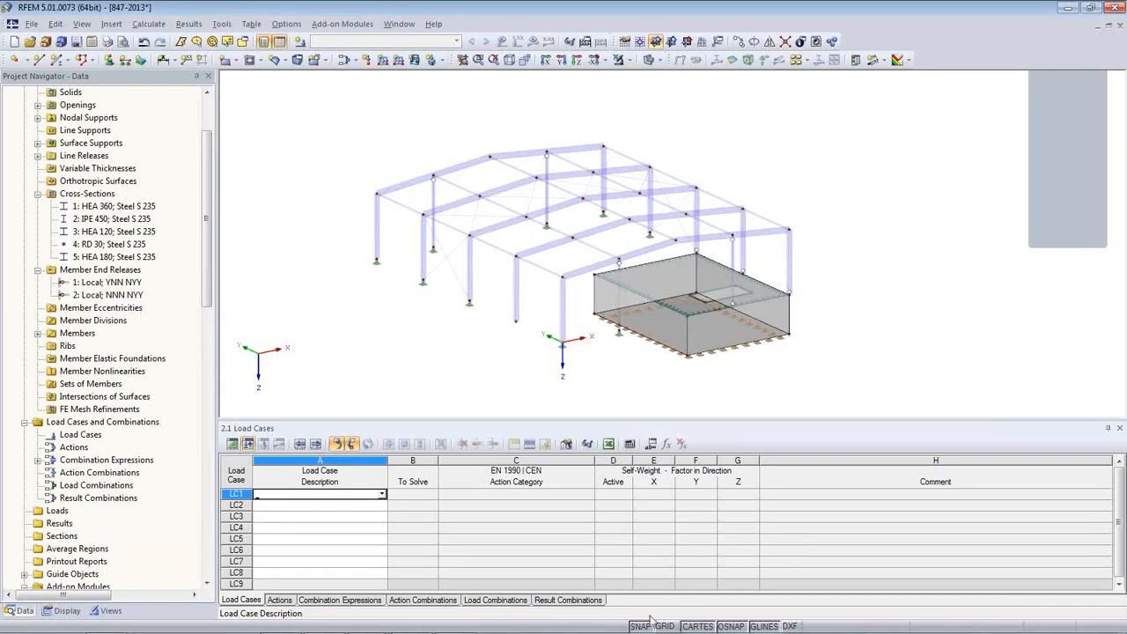
- Create load cases LC1 as Self-weight and LC2 as Snow in the load cases table
click(383, 495)
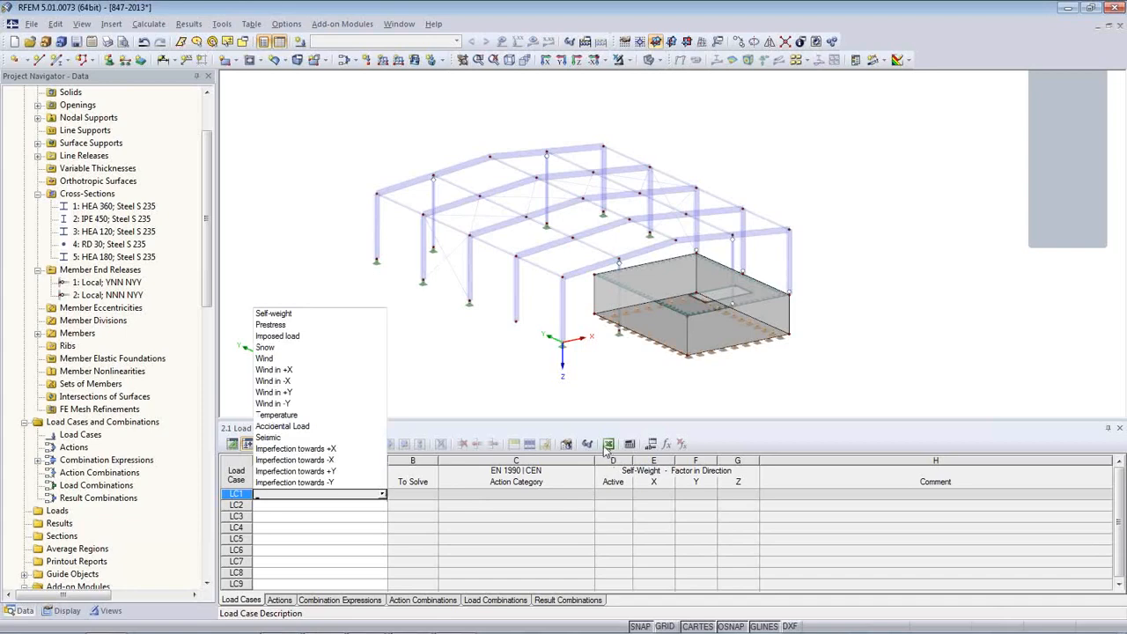
click(277, 313)
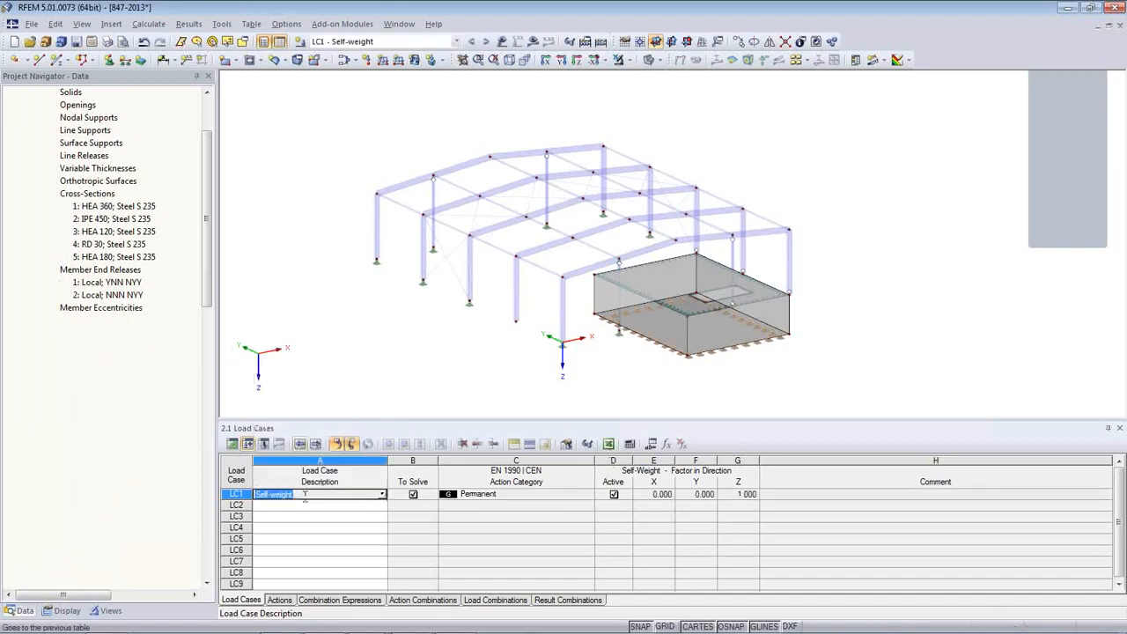
click(379, 508)
click(382, 506)
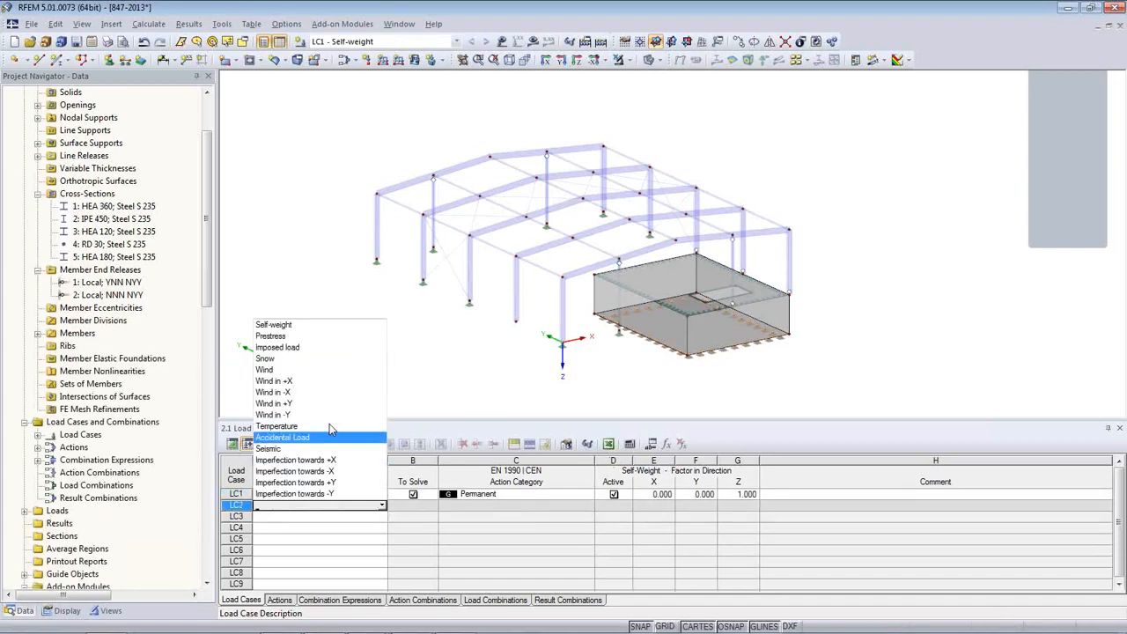
click(314, 361)
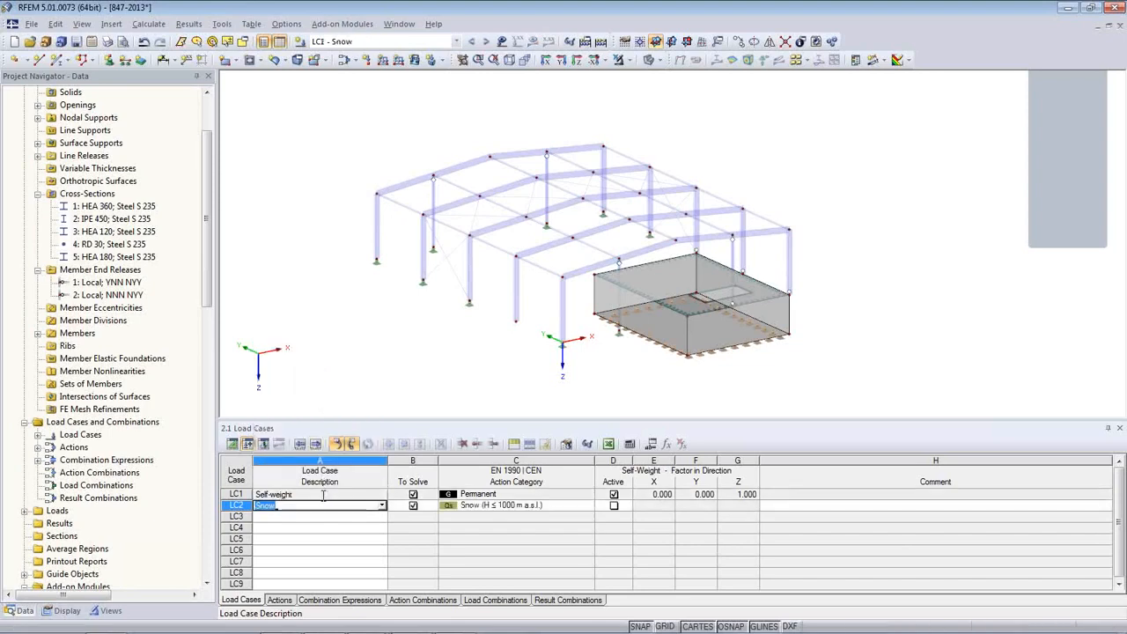
- Add load cases LC3 as Wind and LC4 as Imposed load, and return to the LC1 row
click(382, 519)
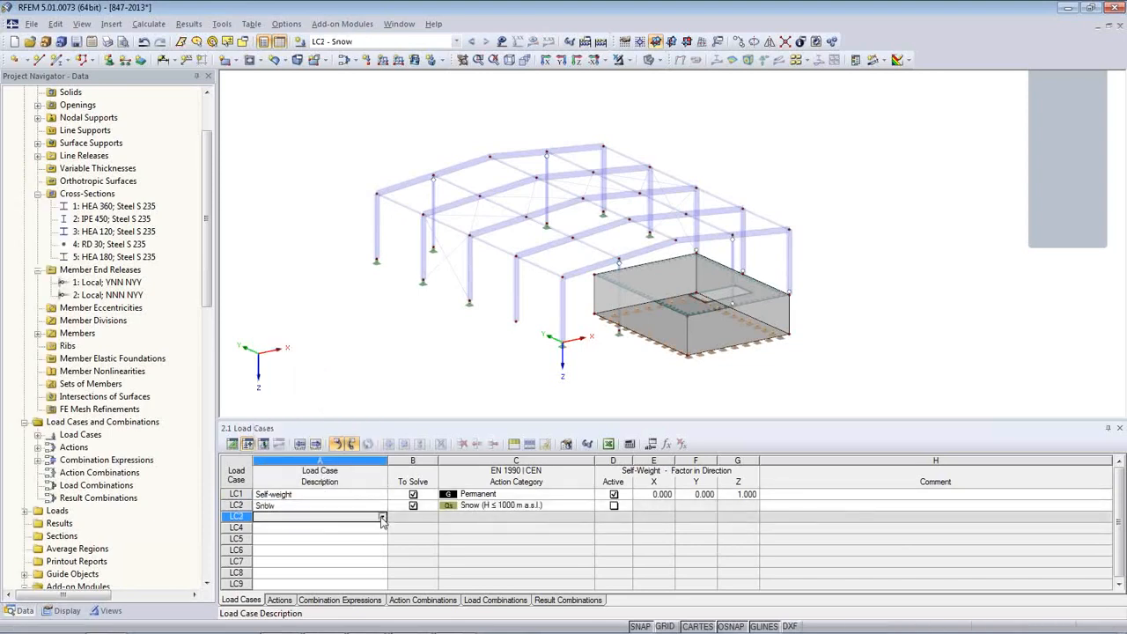
click(382, 518)
click(303, 380)
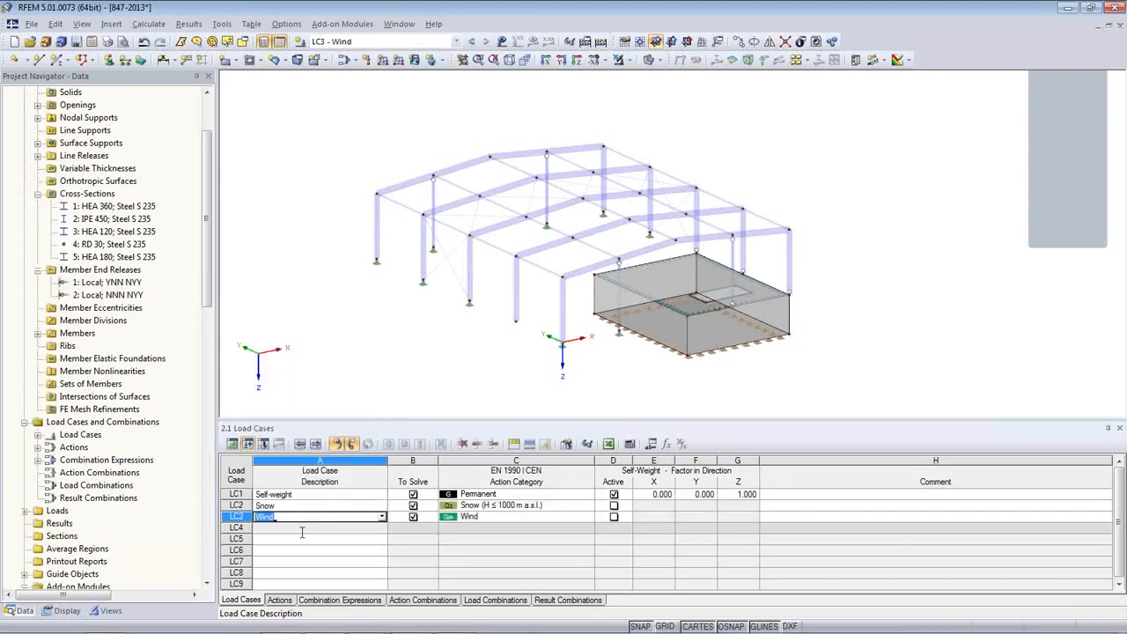
click(378, 530)
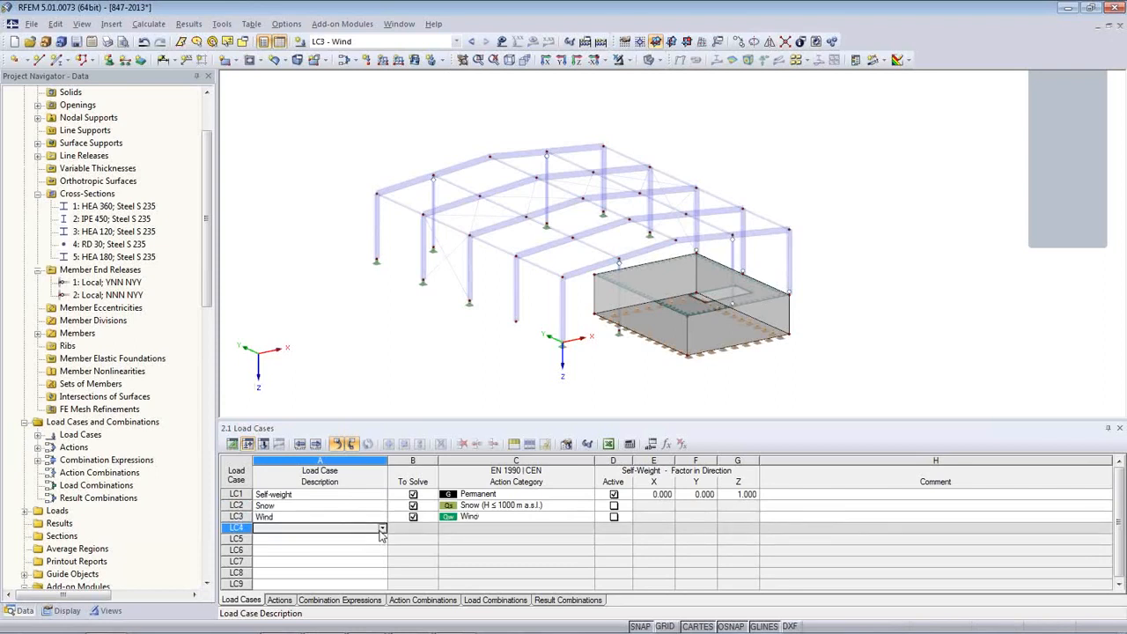
click(382, 529)
click(313, 372)
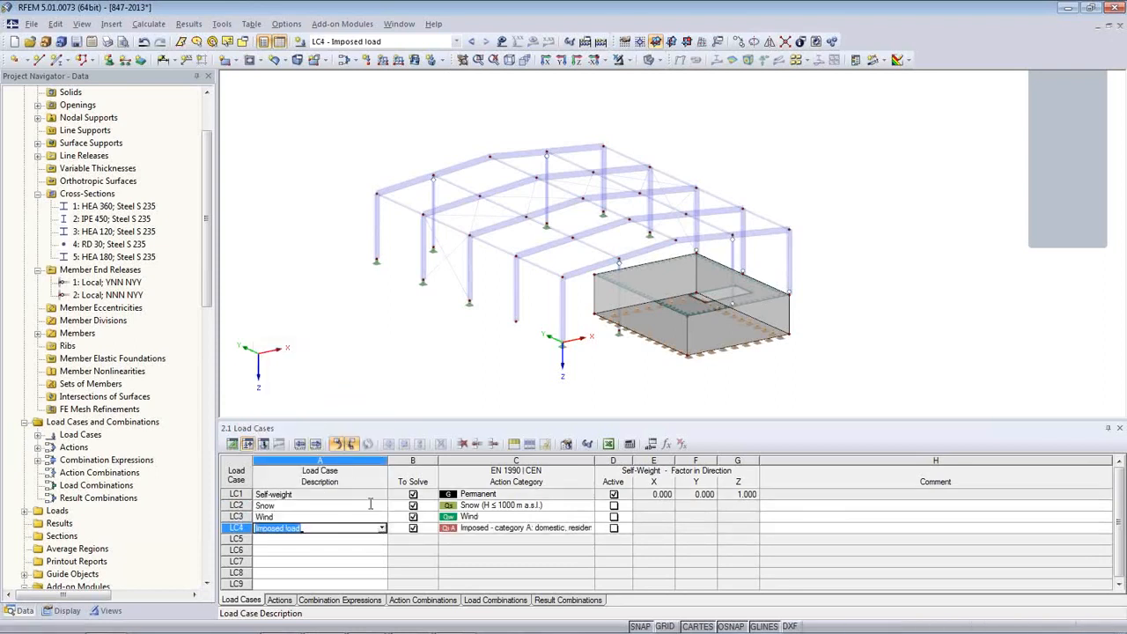
click(344, 506)
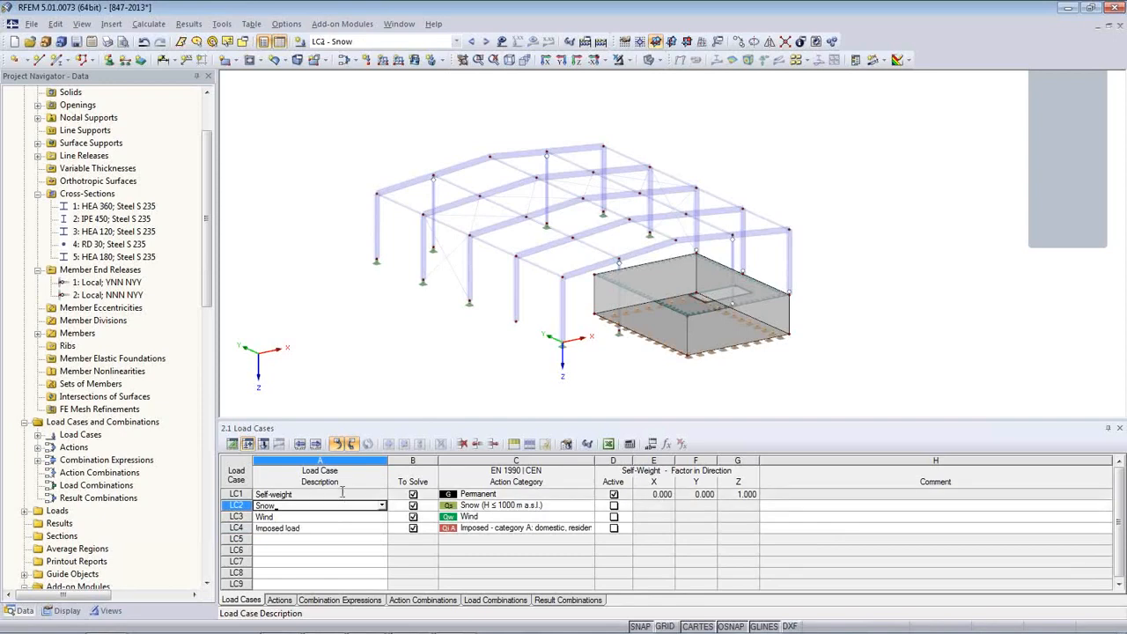
click(342, 494)
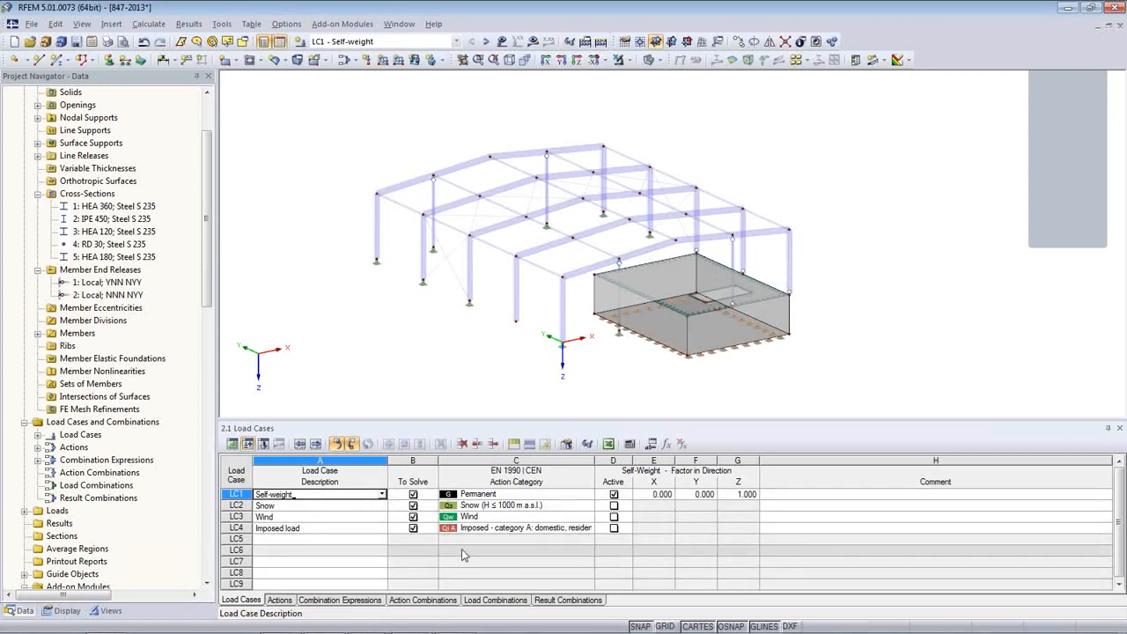
- Look over the actions table and exclude the SLS Characteristic, Frequent and Quasi-permanent combination expressions from use, keeping only ULS
click(280, 601)
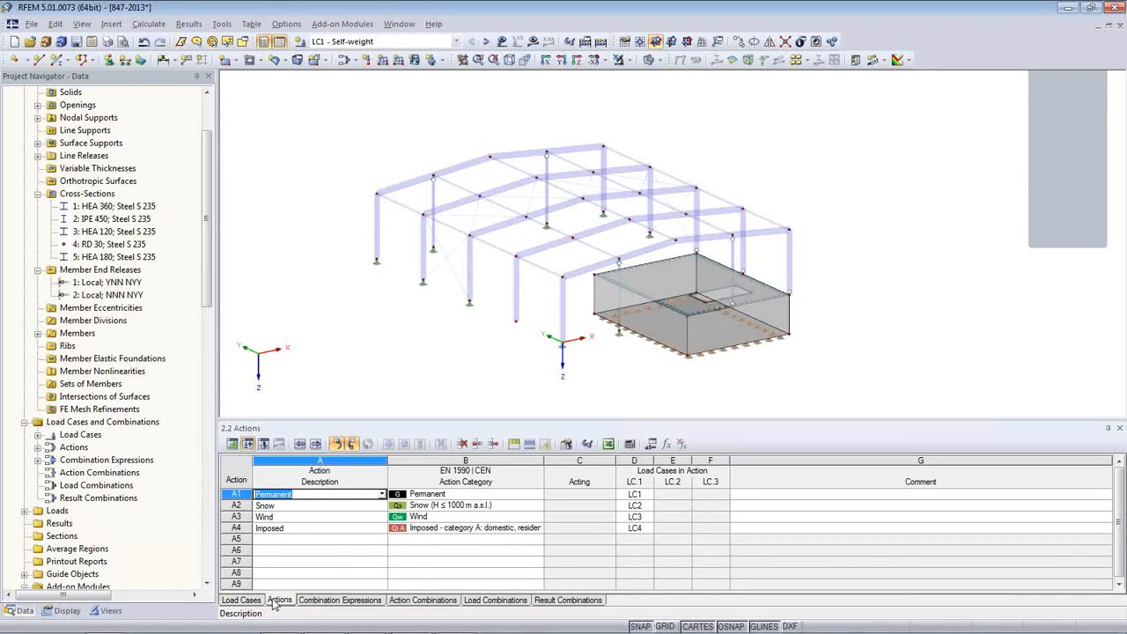
click(335, 599)
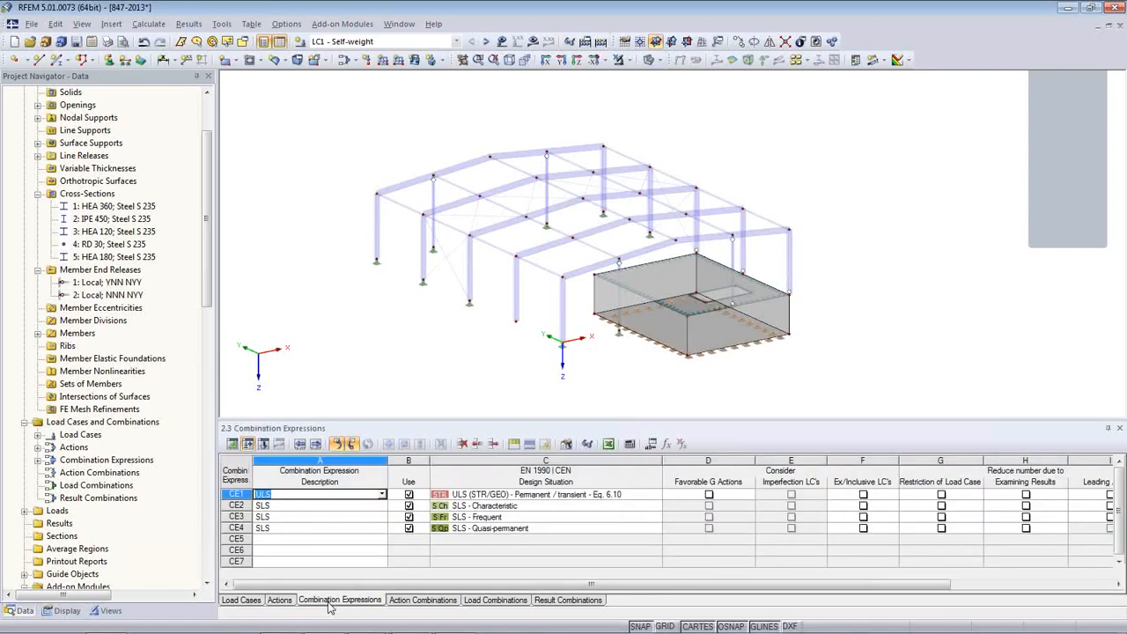
click(408, 506)
click(409, 518)
click(409, 529)
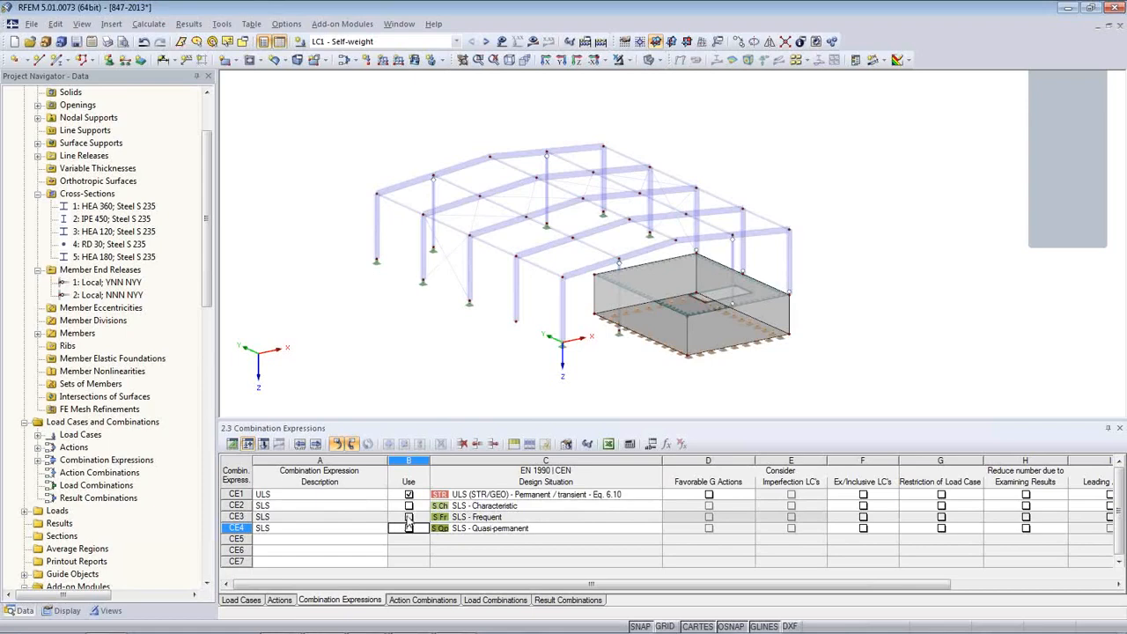
- Generate the action combinations and the load combinations from the ULS expression, enlarging the table area to show them all
click(418, 604)
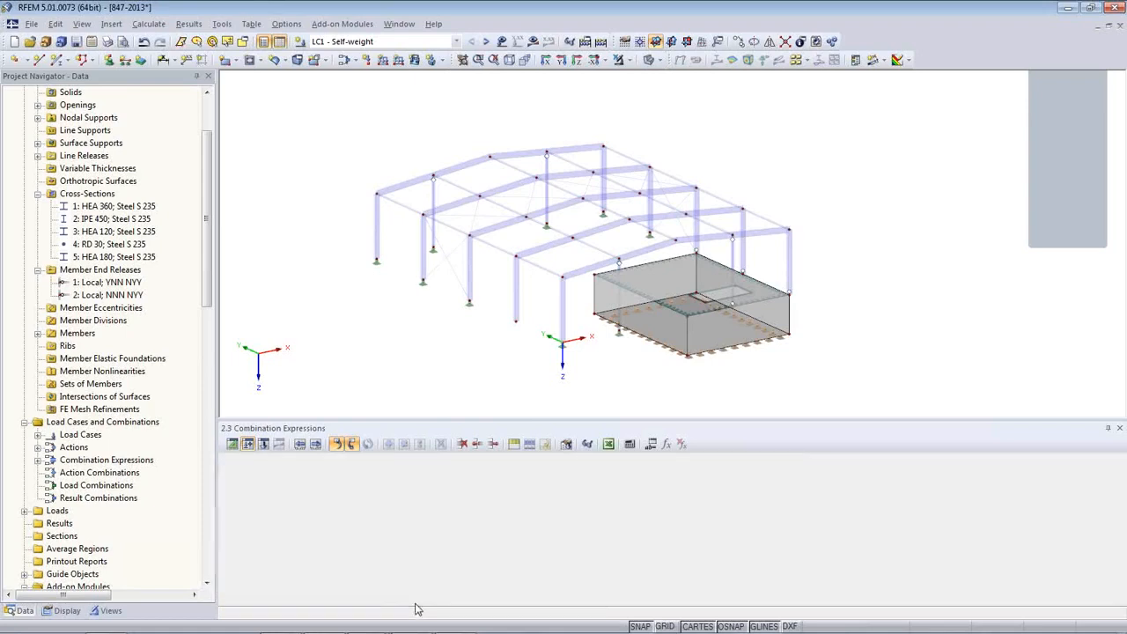
drag(431, 419, 430, 227)
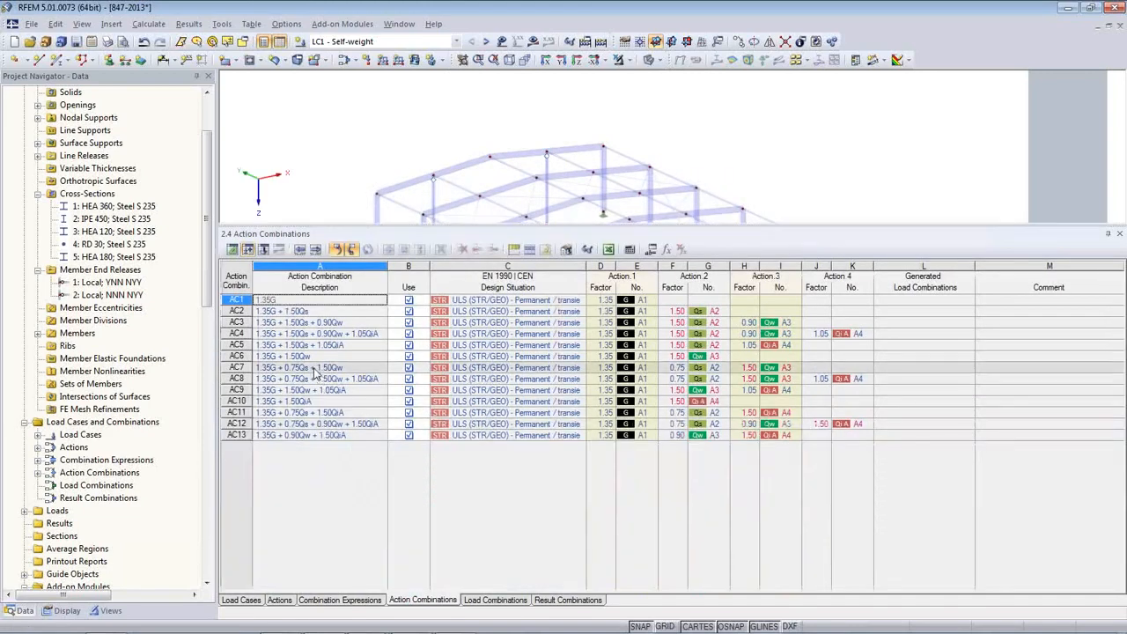
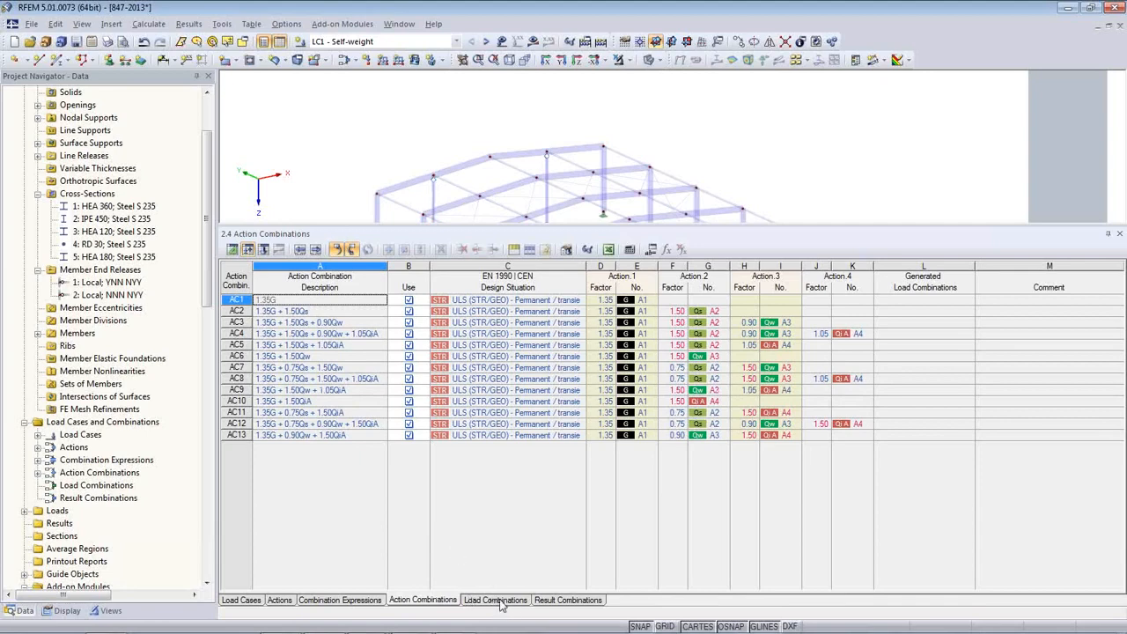
click(497, 603)
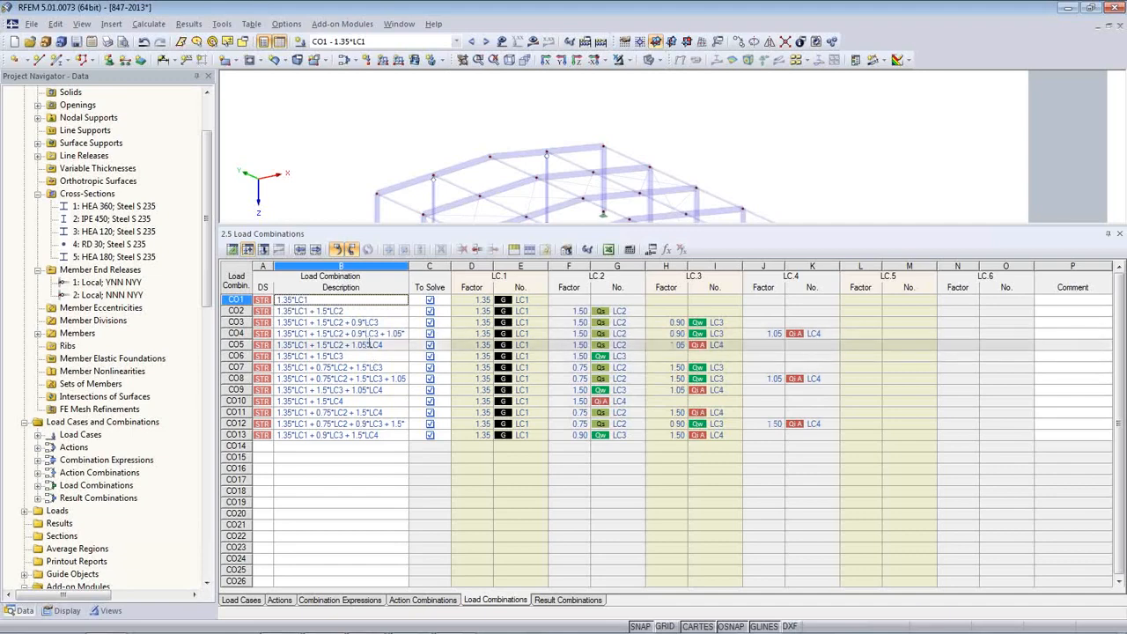
- Go through the generated load combinations from CO3 to CO9
click(367, 323)
key(Down)
key(Down)
key(Down)
key(Down)
key(Down)
key(Down)
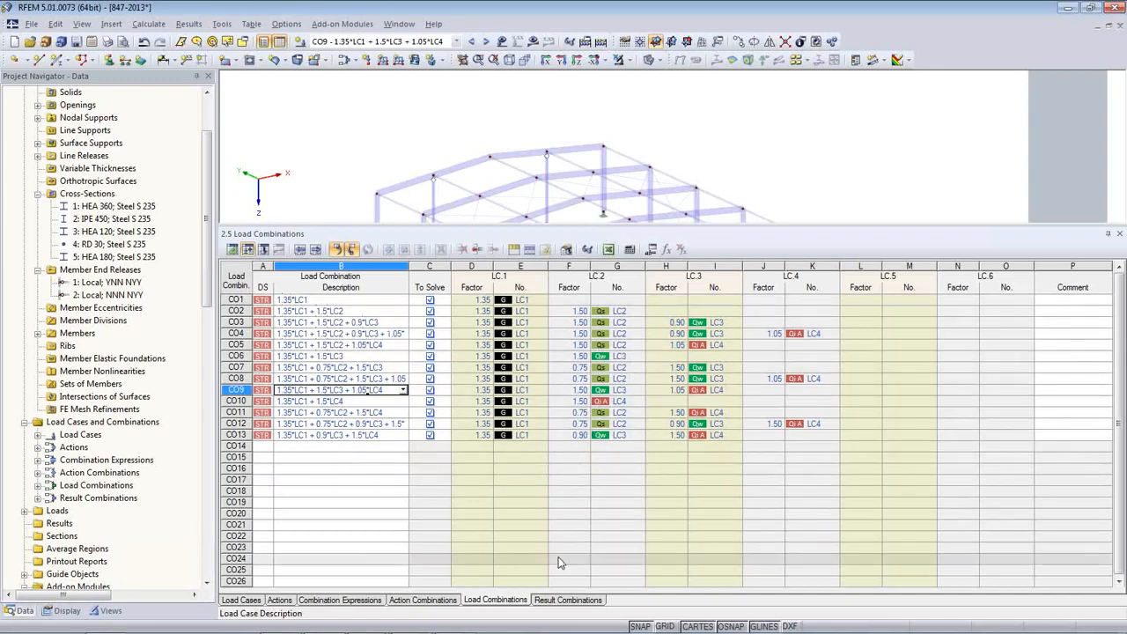
- Hide the tables, show the model in isometric view and make LC1 - Self-weight the current load case
drag(546, 224, 545, 405)
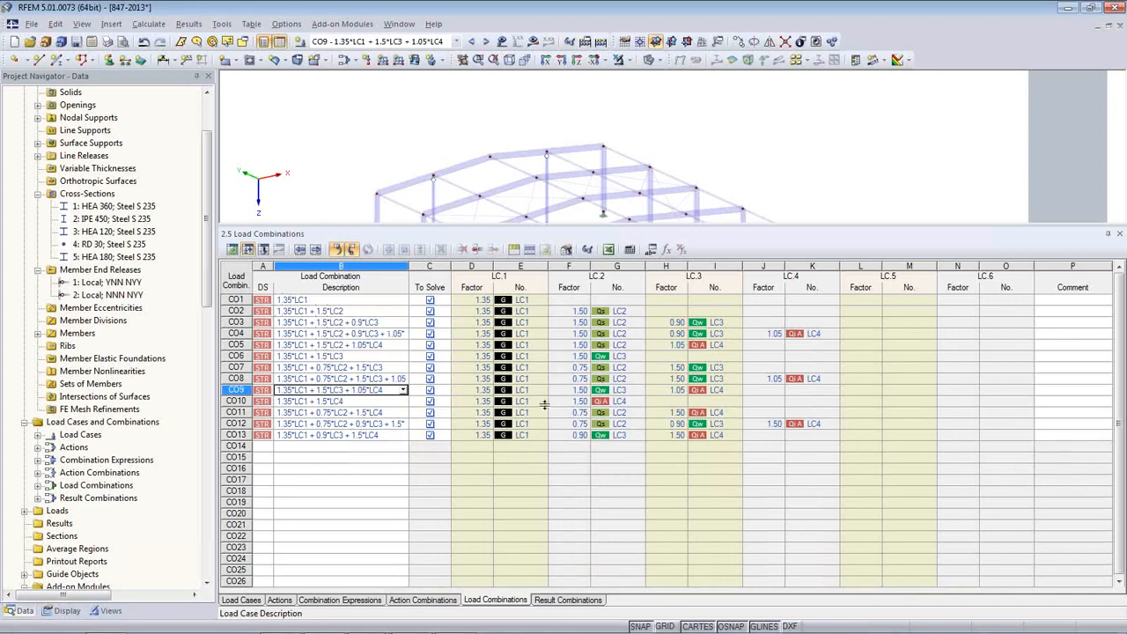
mouse_move(514, 332)
middle_down()
mouse_move(461, 301)
mouse_move(818, 238)
mouse_move(800, 266)
middle_up()
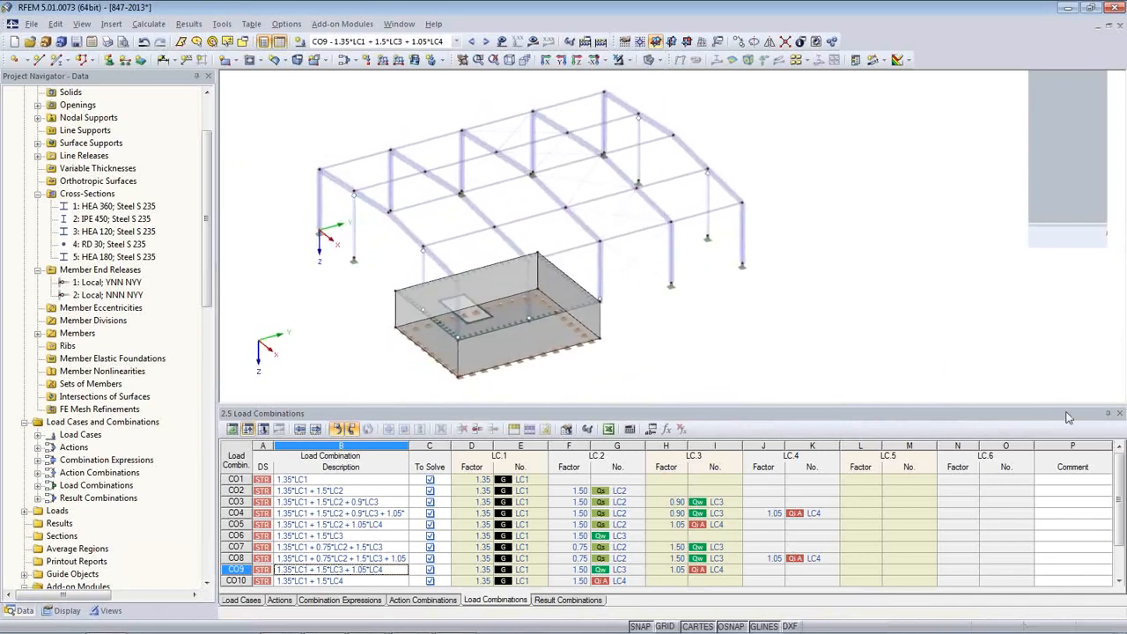
click(1119, 414)
click(1118, 416)
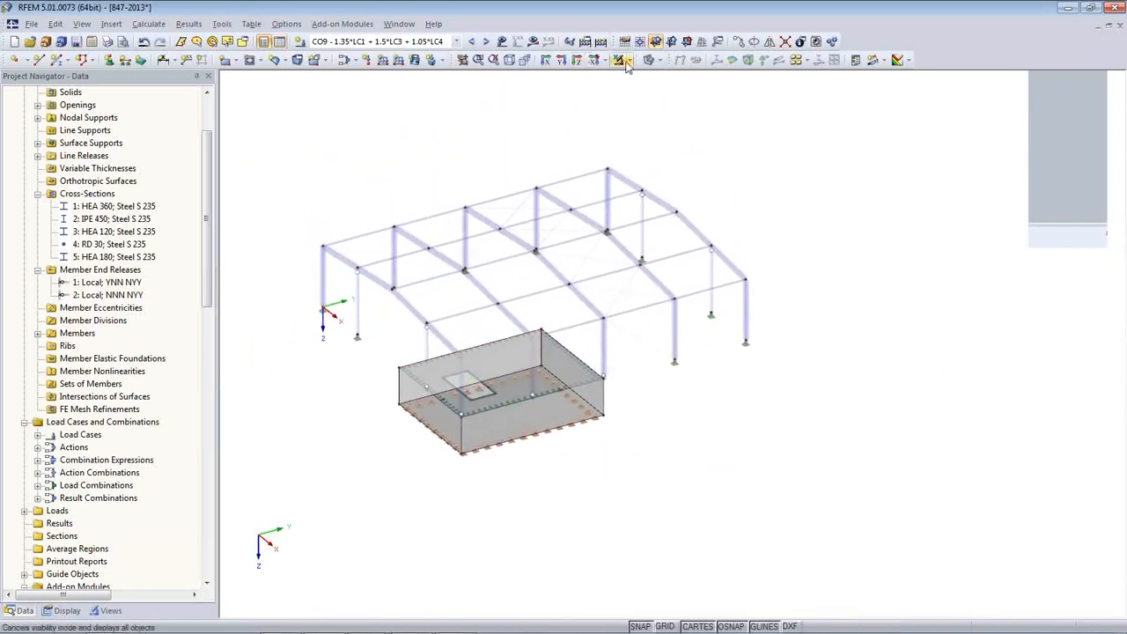
click(526, 60)
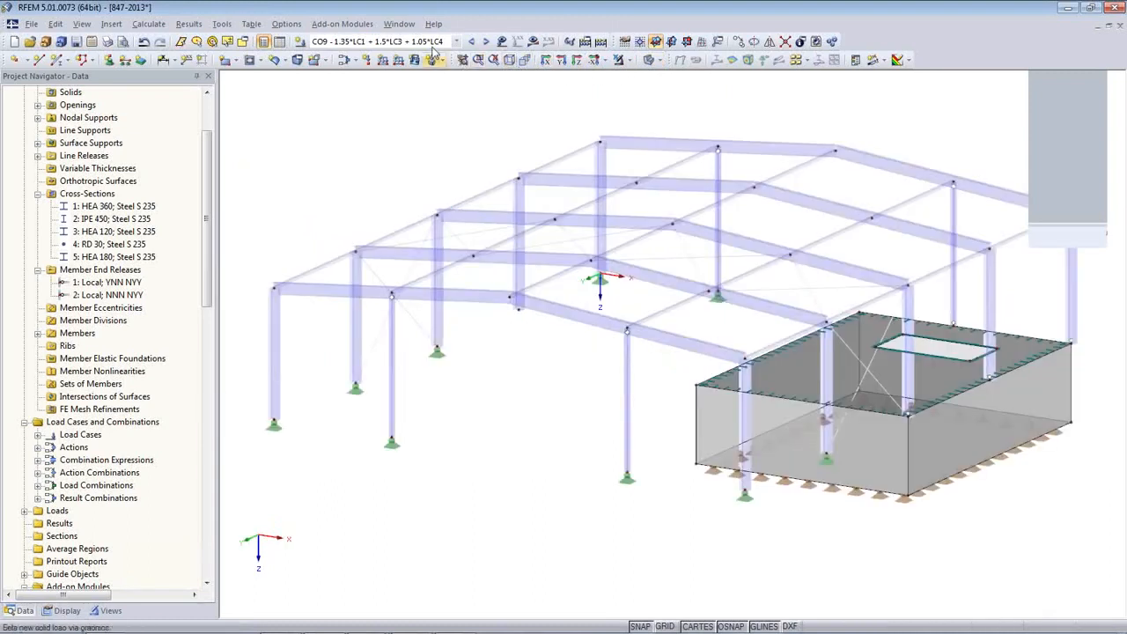
click(455, 42)
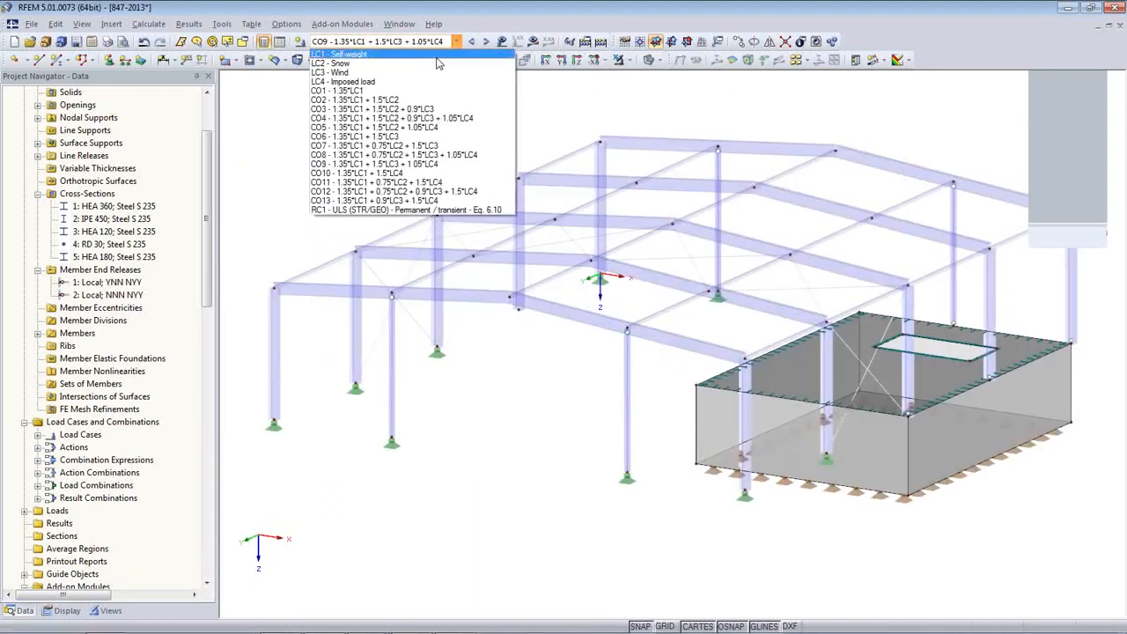
click(438, 58)
ctrl+middle_drag(546, 455, 490, 483)
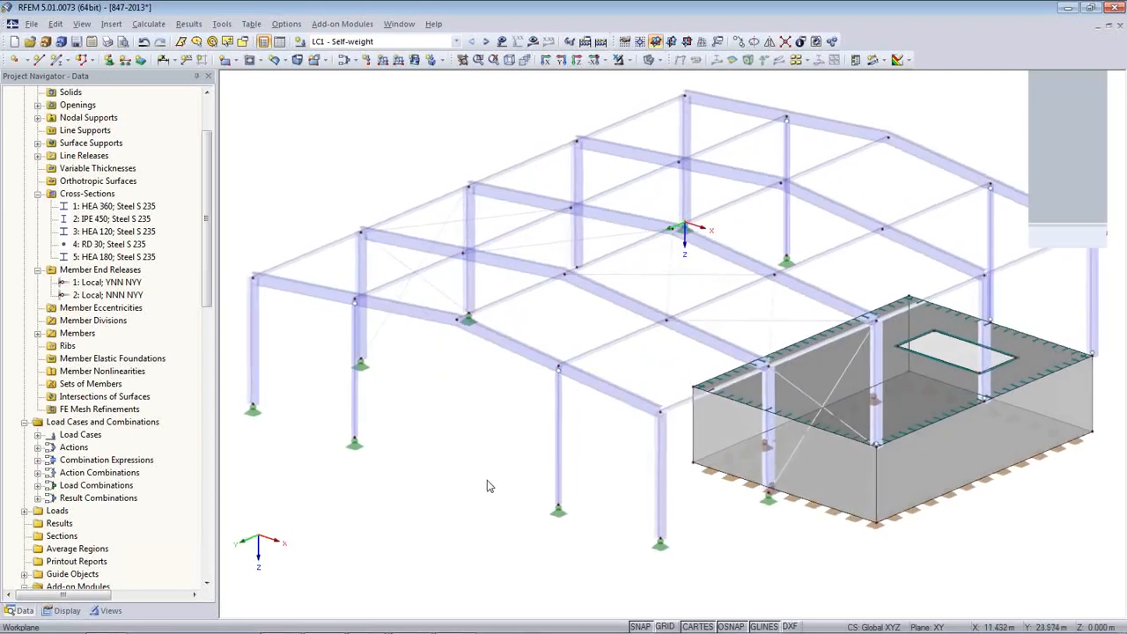
scroll(490, 482, down, 2)
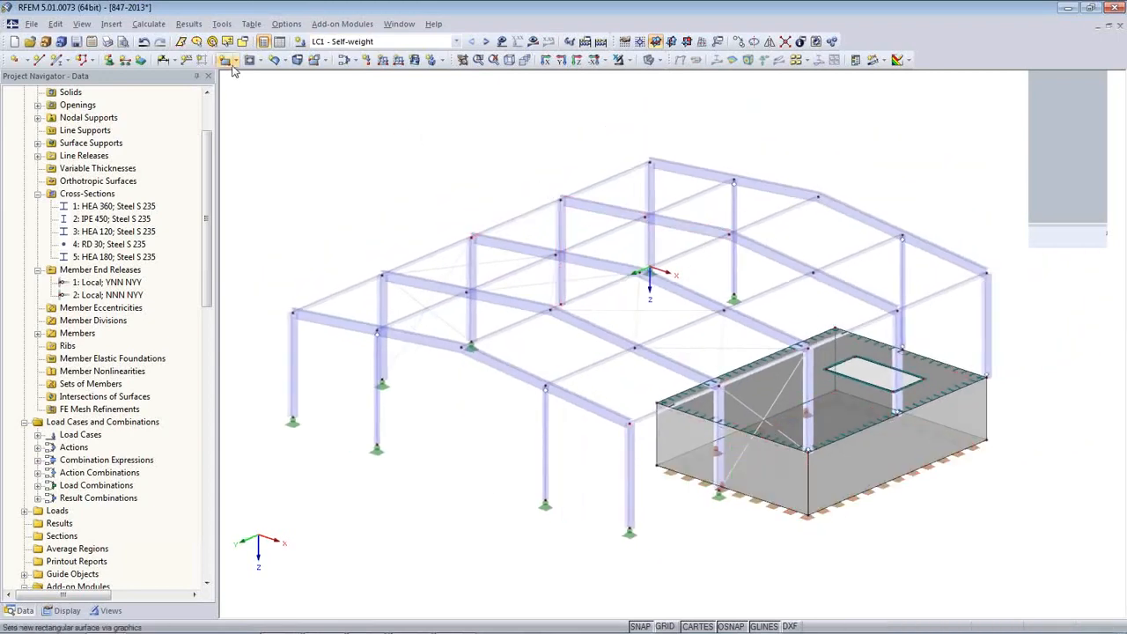
- In the conversion of area loads to member loads via planes, remove the plane 22,2,5,25 and set the magnitude to 0.30 kN/m²
click(228, 25)
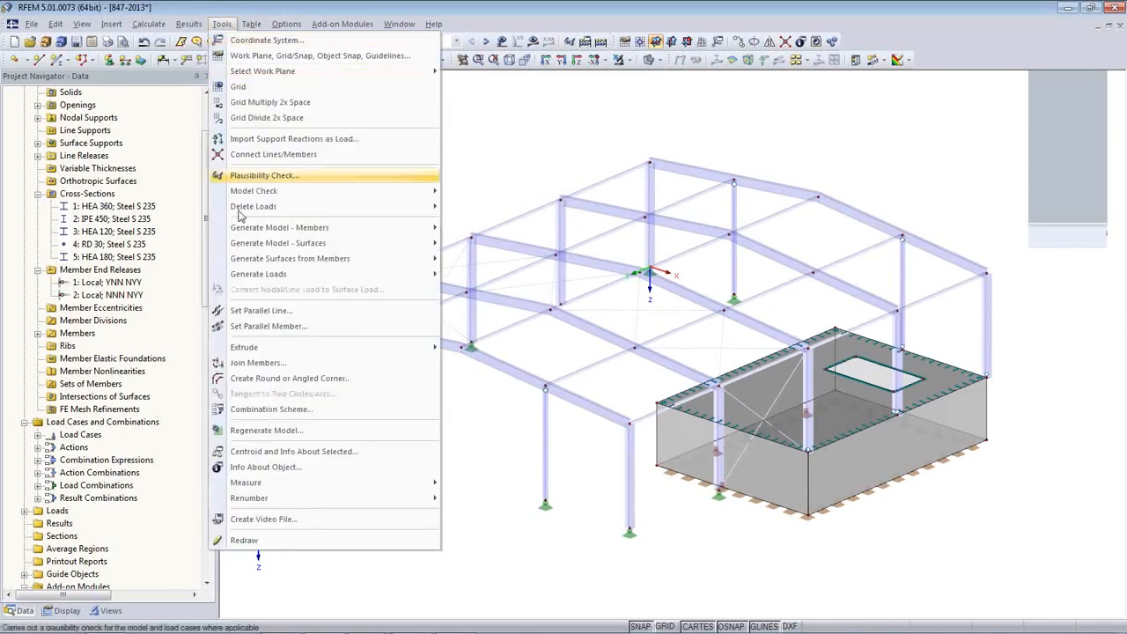
mouse_move(269, 283)
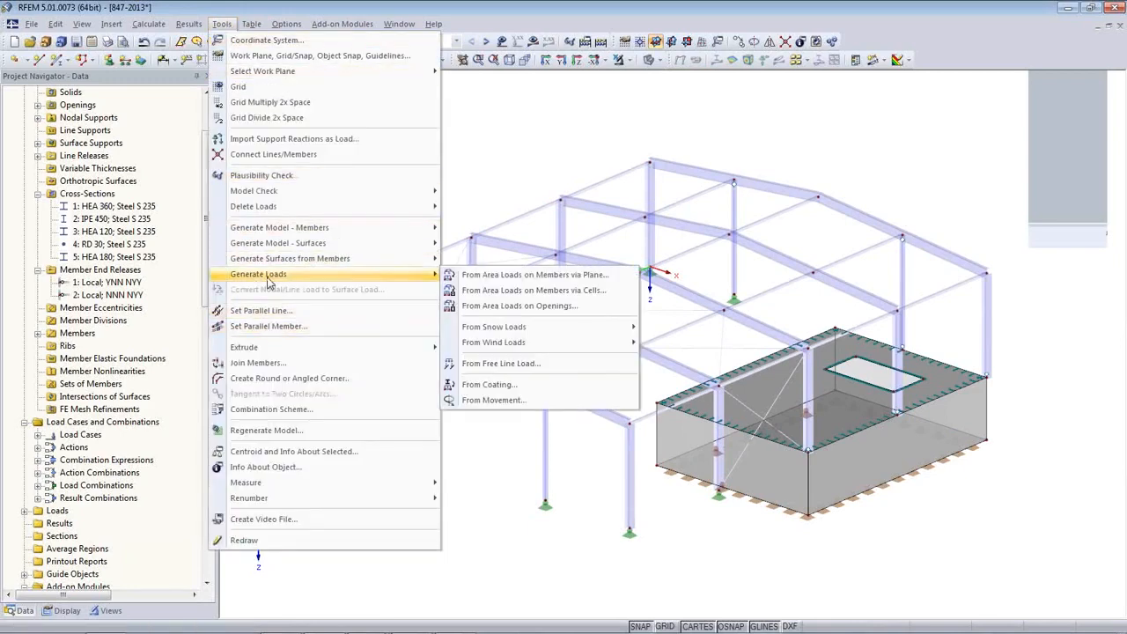
click(509, 276)
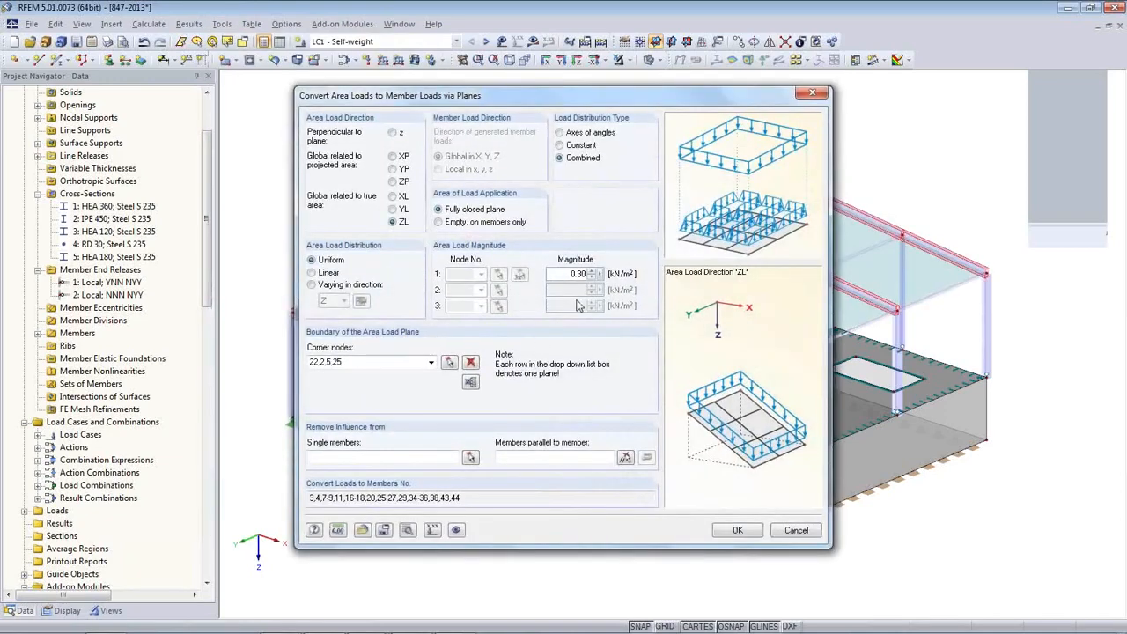
click(470, 362)
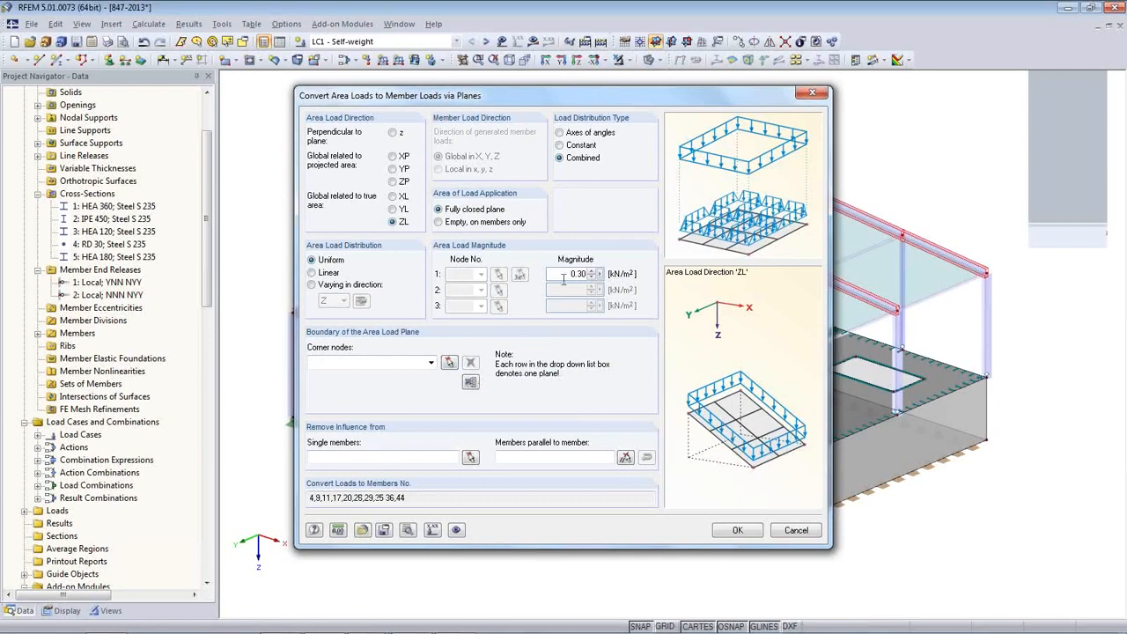
double_click(577, 274)
text(0)
click(448, 363)
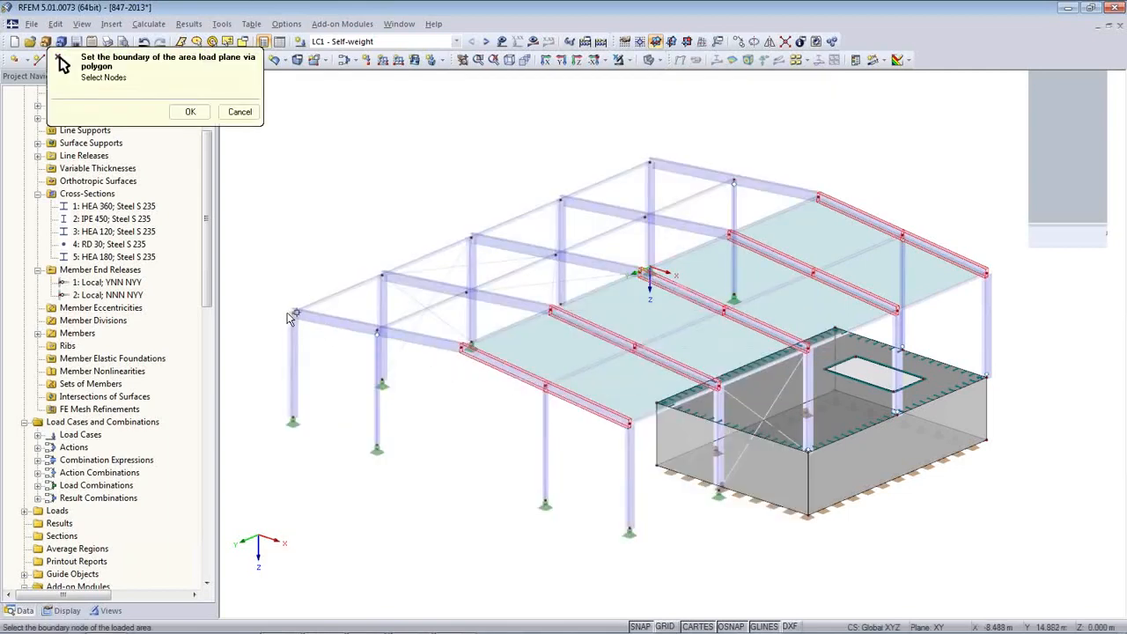
click(291, 312)
click(650, 162)
click(818, 196)
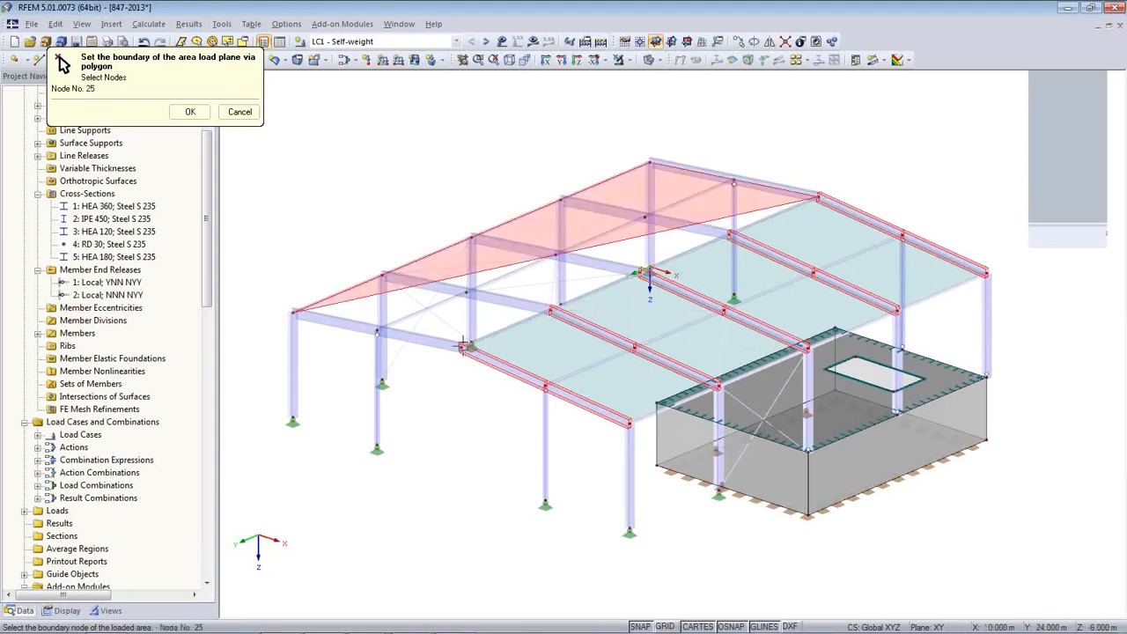
click(467, 346)
click(289, 311)
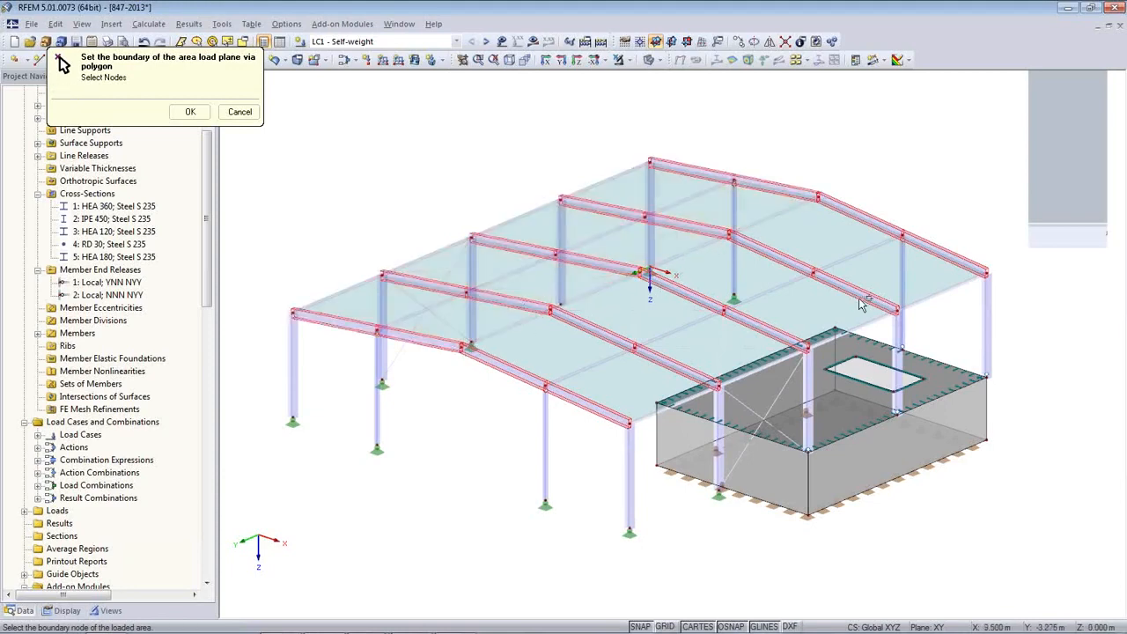
click(243, 114)
- Clear all area load planes and define a new one over the roof slope away from the basement, with corner nodes 22, 2, 5 and 25
click(471, 385)
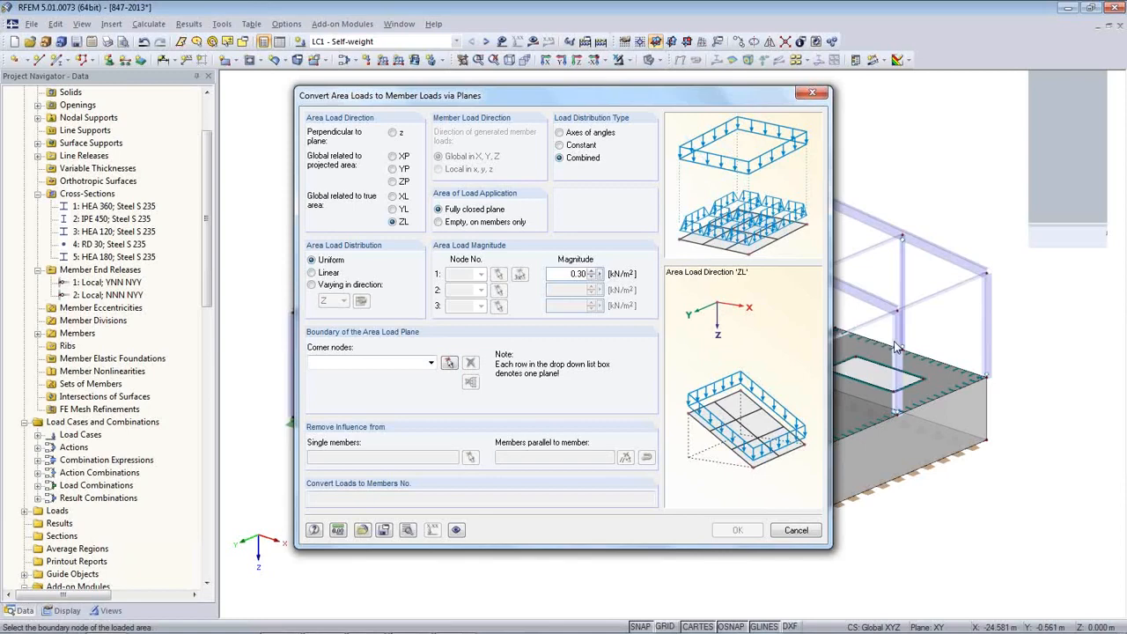
click(449, 362)
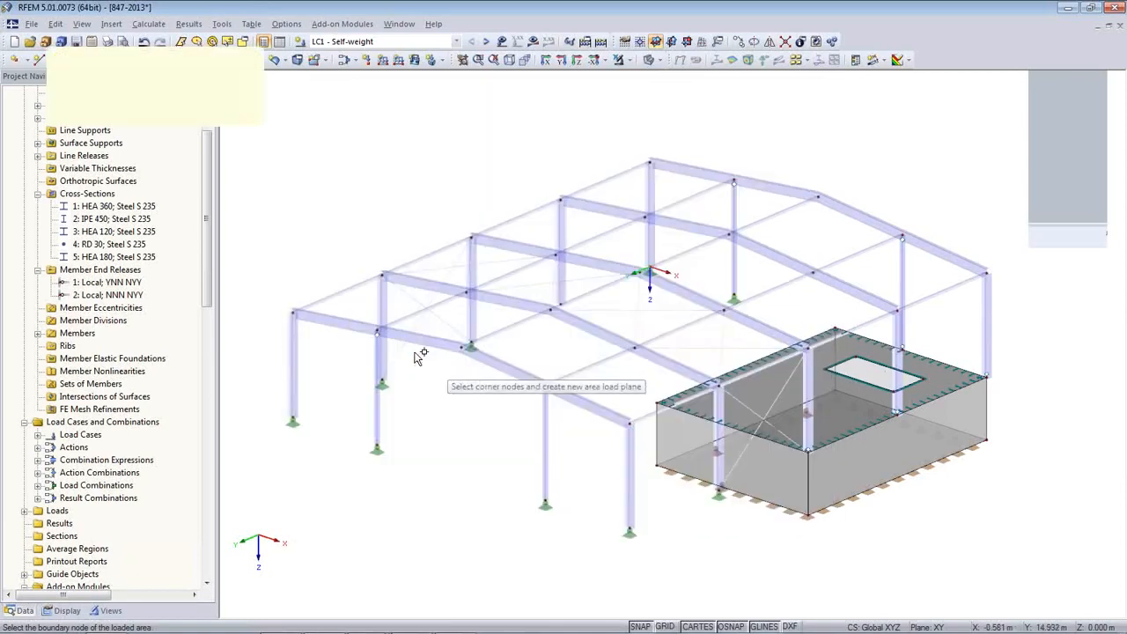
click(296, 313)
click(649, 161)
click(821, 197)
click(465, 343)
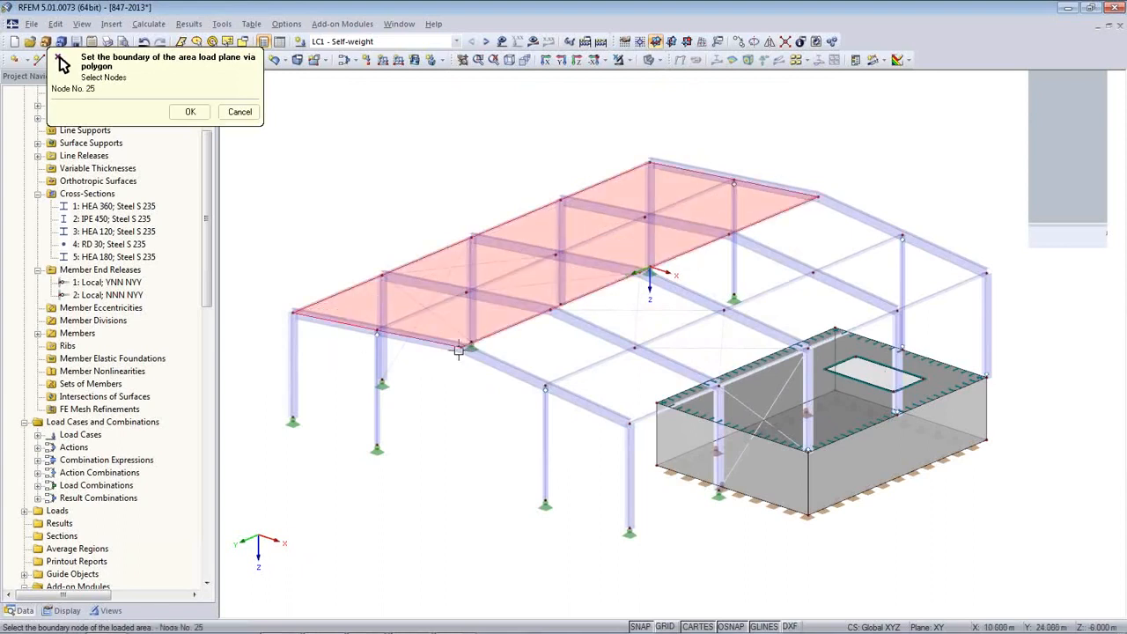
click(298, 314)
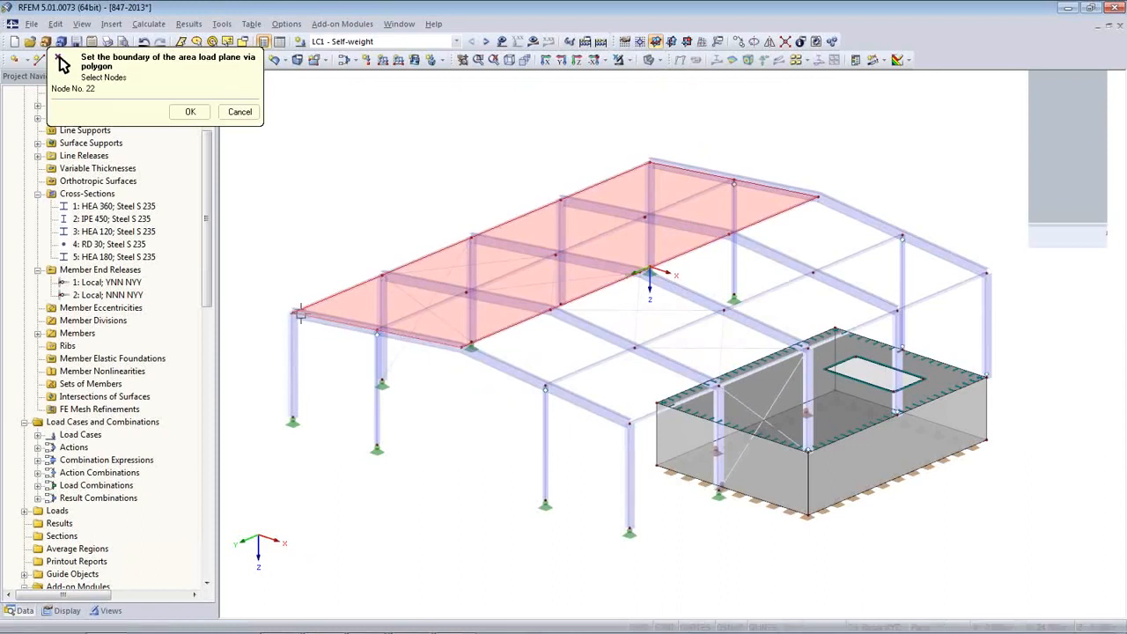
- Add a second area load plane over the roof slope on the basement side, with corner nodes 5, 4, 24 and 25
click(819, 197)
click(984, 278)
click(628, 423)
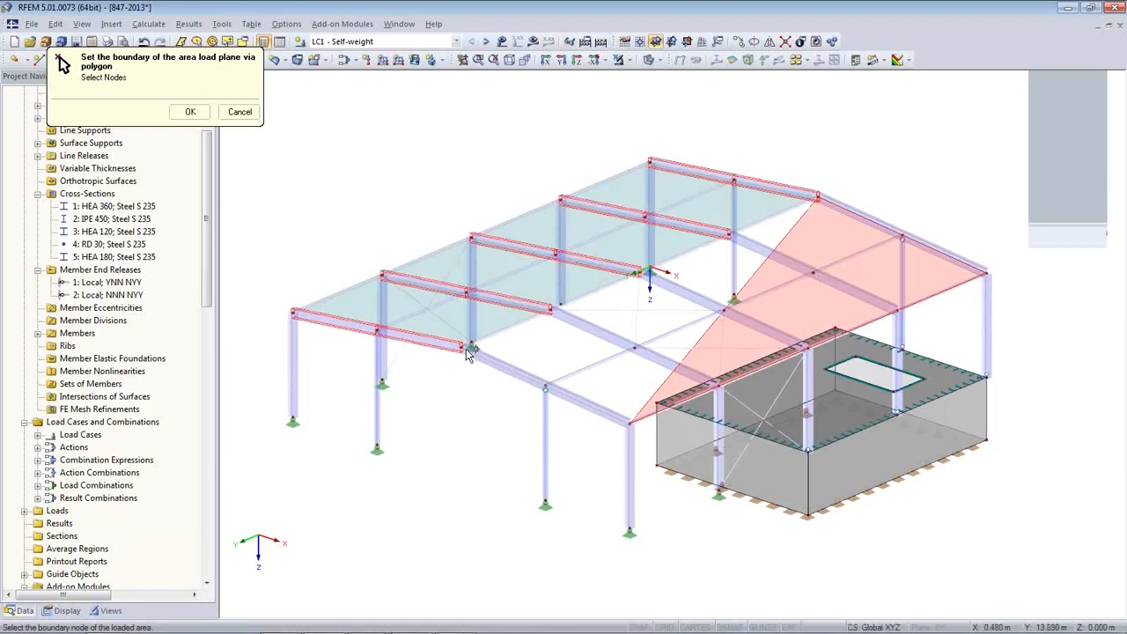
click(467, 348)
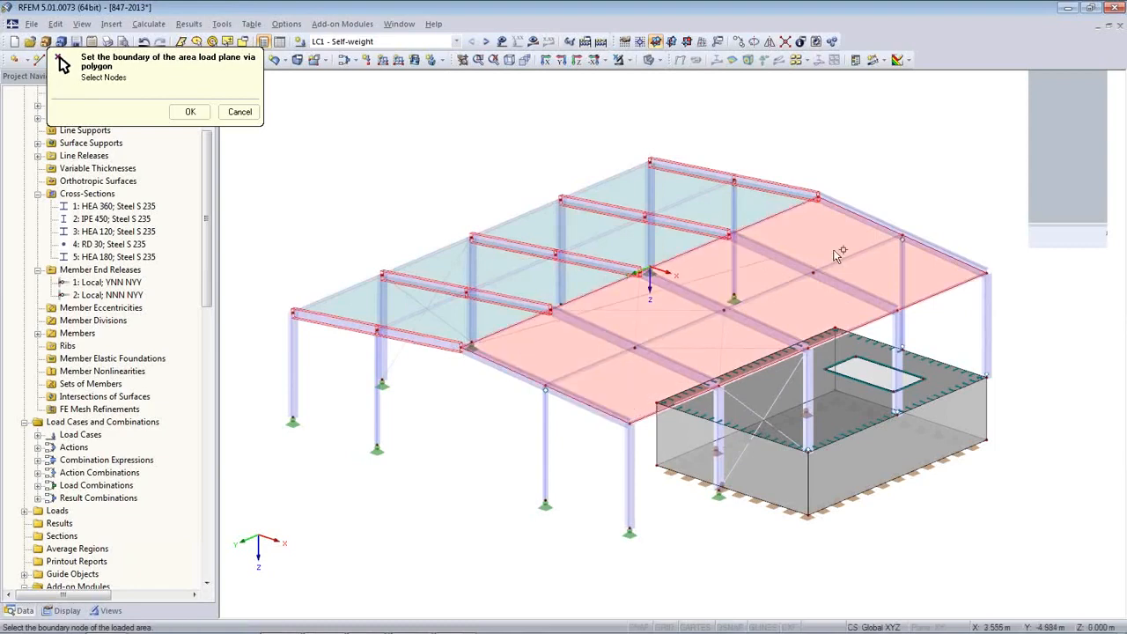
click(817, 198)
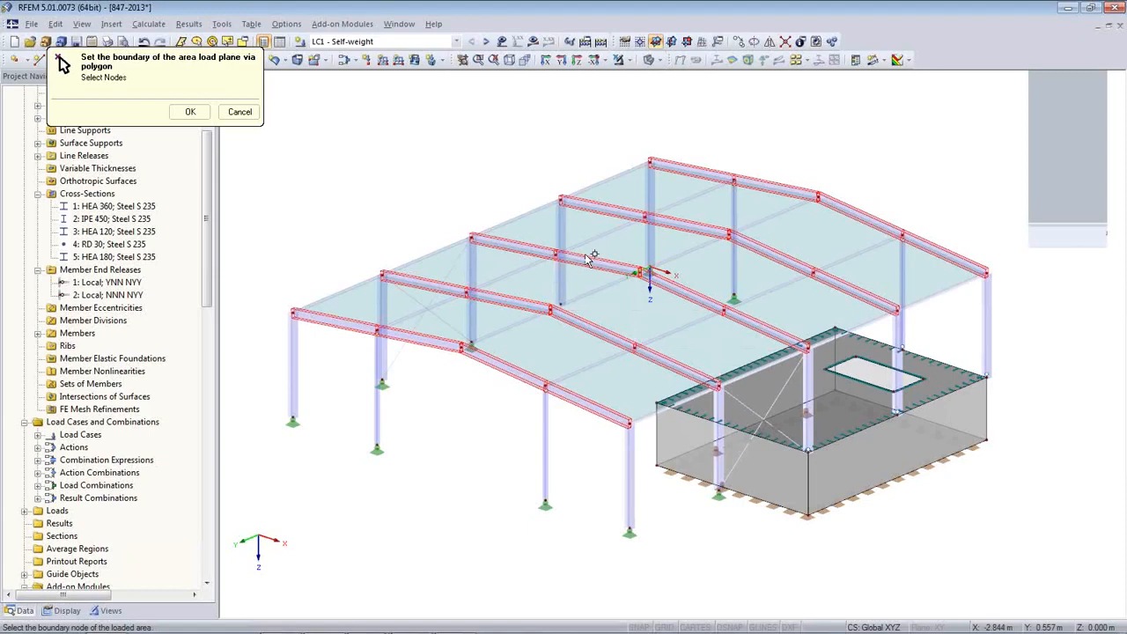
click(190, 112)
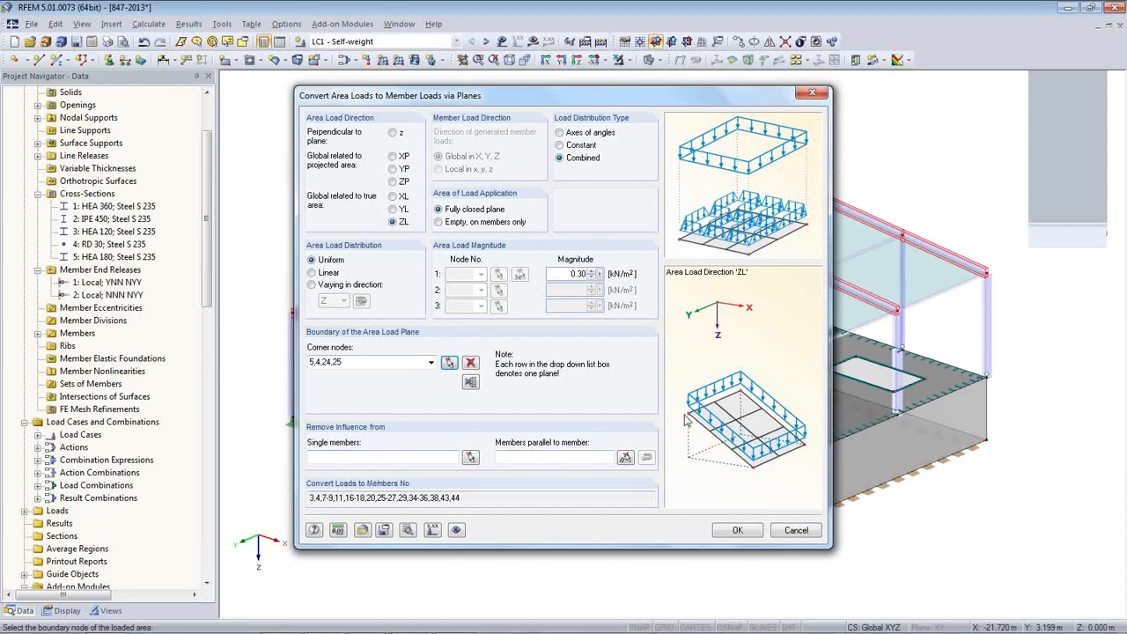
- Compare the load directions YL, XL and ZP, keep ZL, and generate the member loads from the roof area load
click(393, 210)
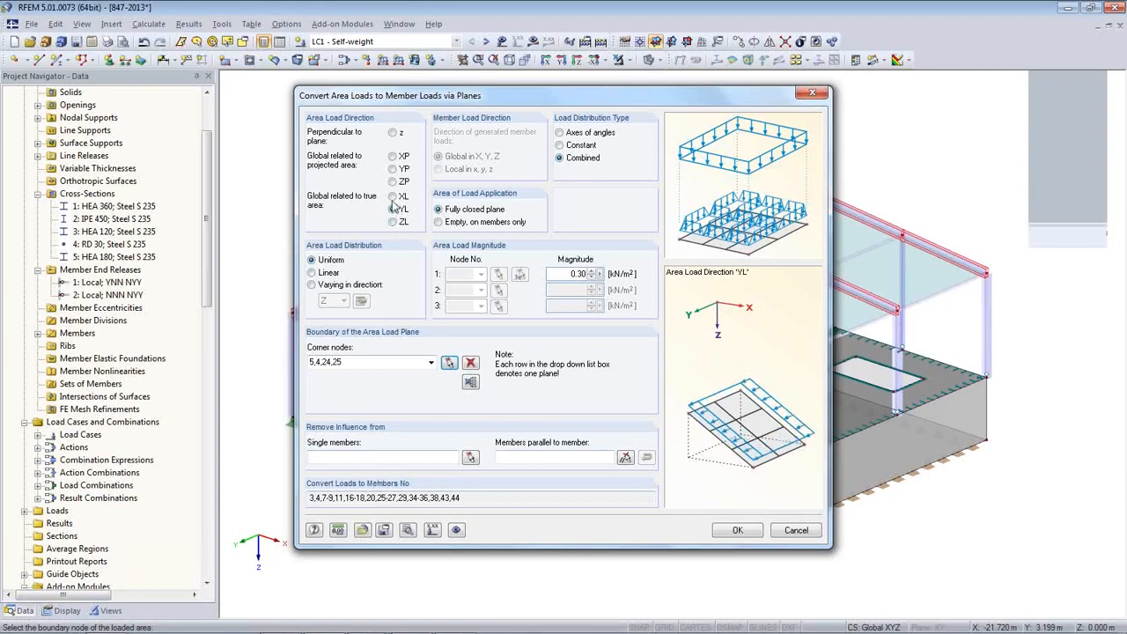
click(393, 195)
click(392, 181)
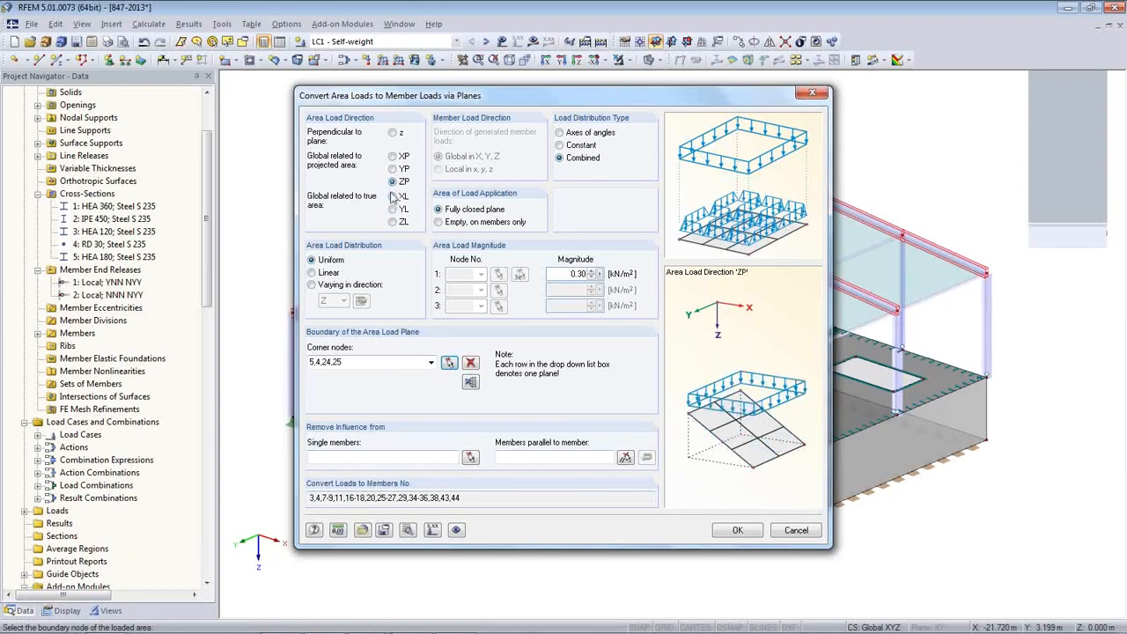
click(393, 222)
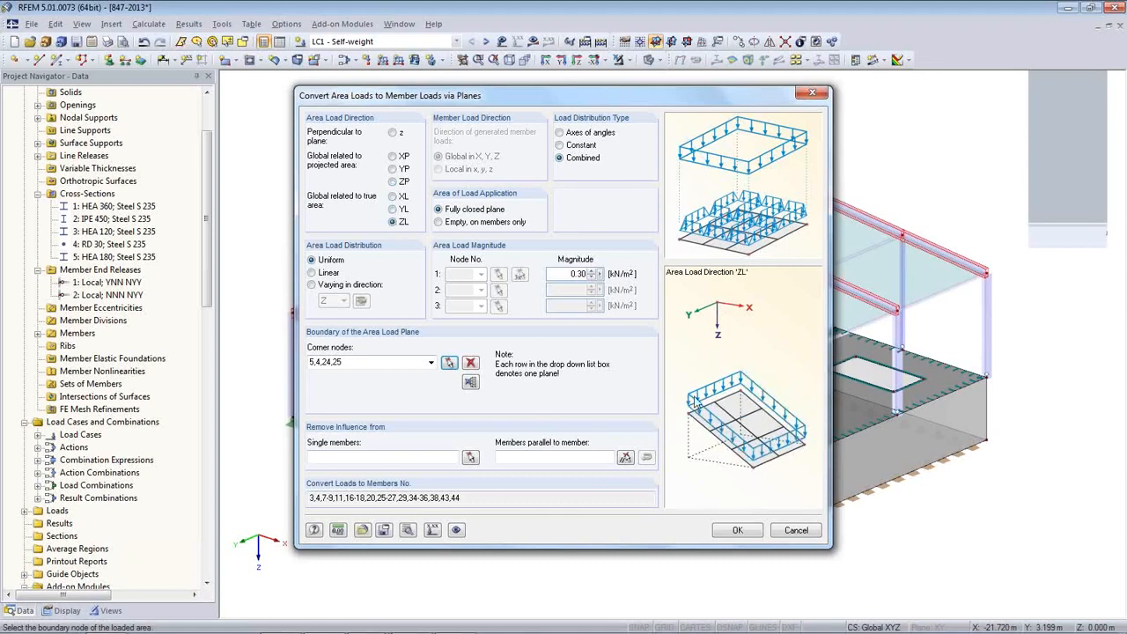
click(740, 530)
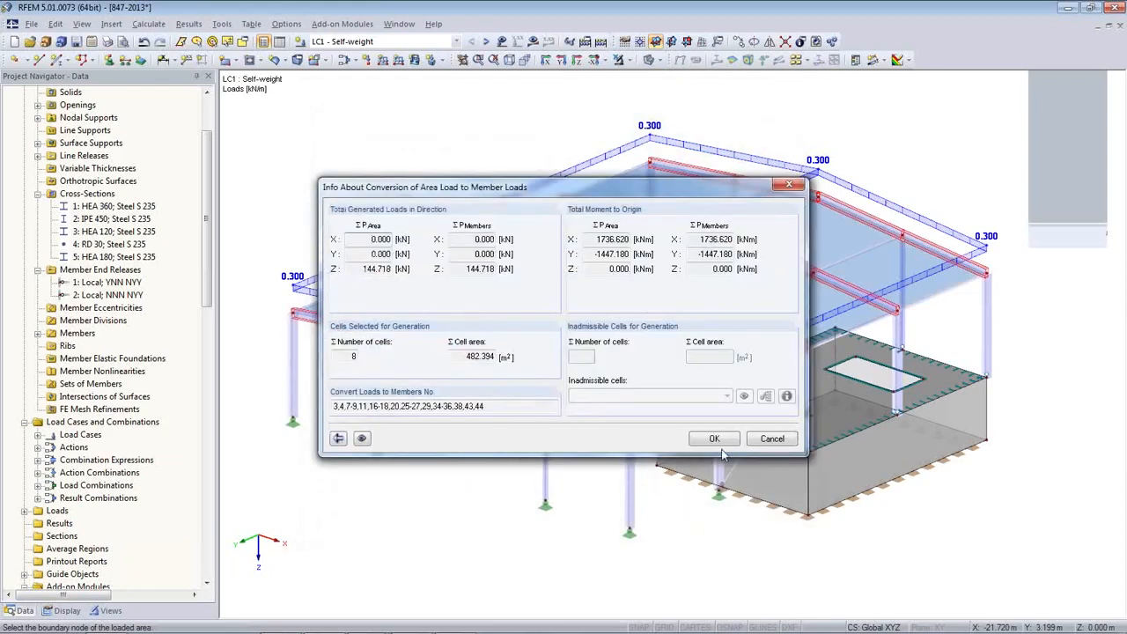
click(725, 443)
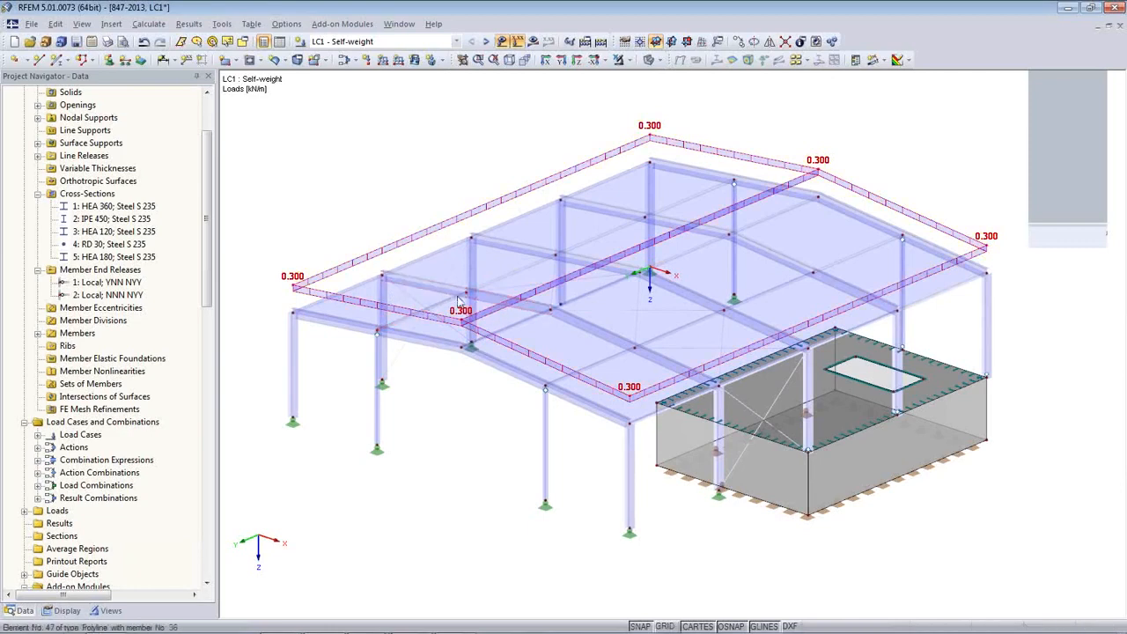
- Display the generated roof load separately as member loads to examine its distribution, and return to the area load display
right_click(363, 269)
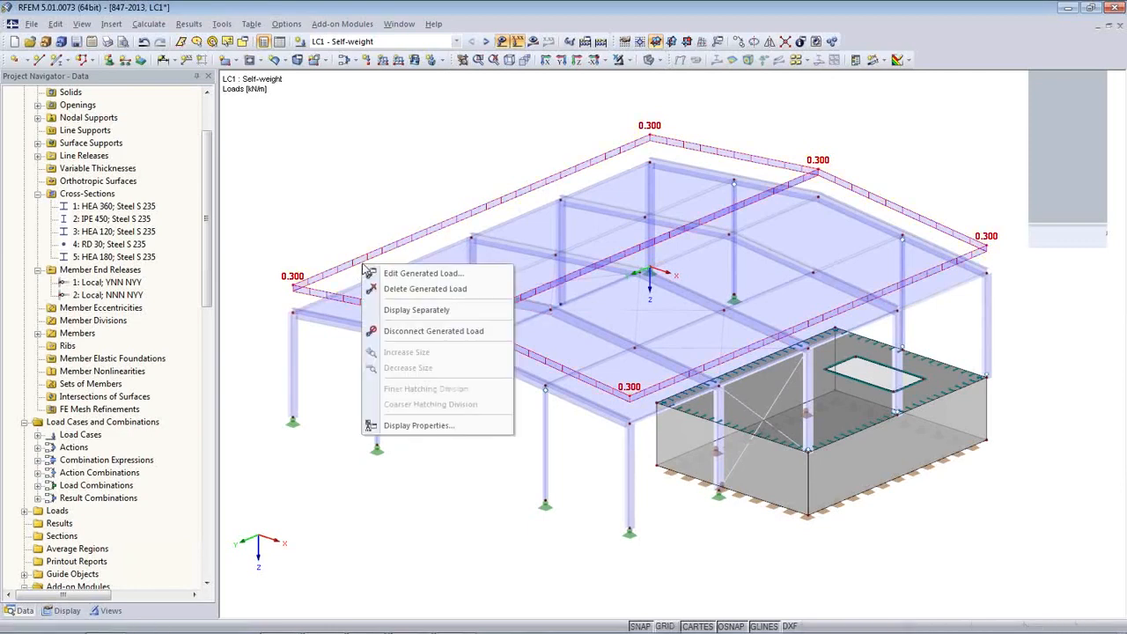
click(392, 311)
ctrl+middle_drag(511, 429, 416, 230)
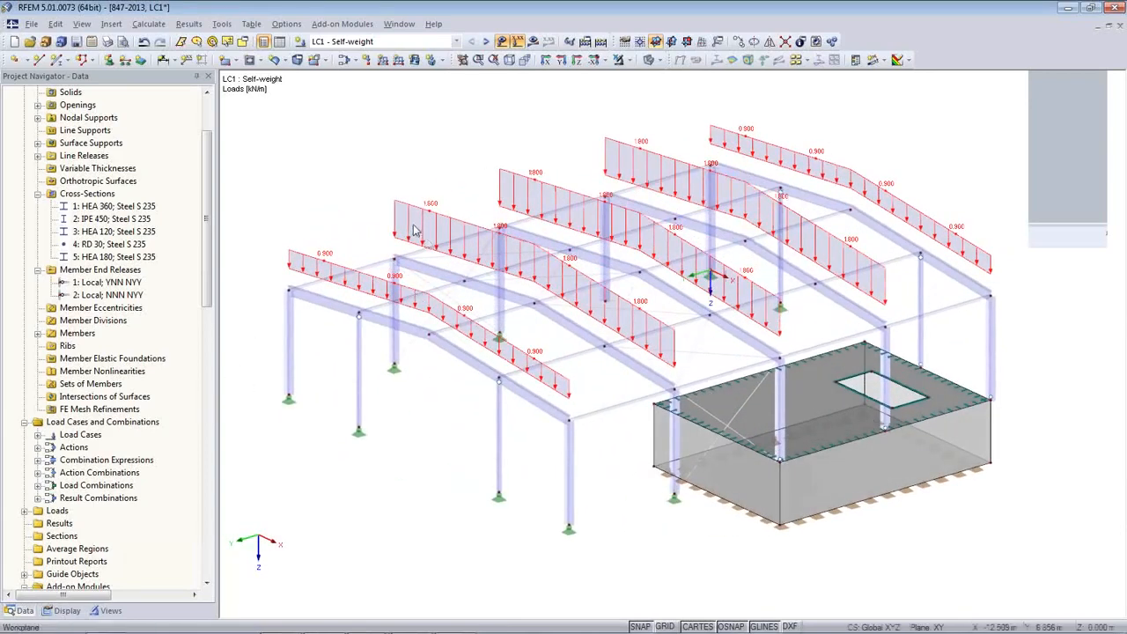
right_click(350, 222)
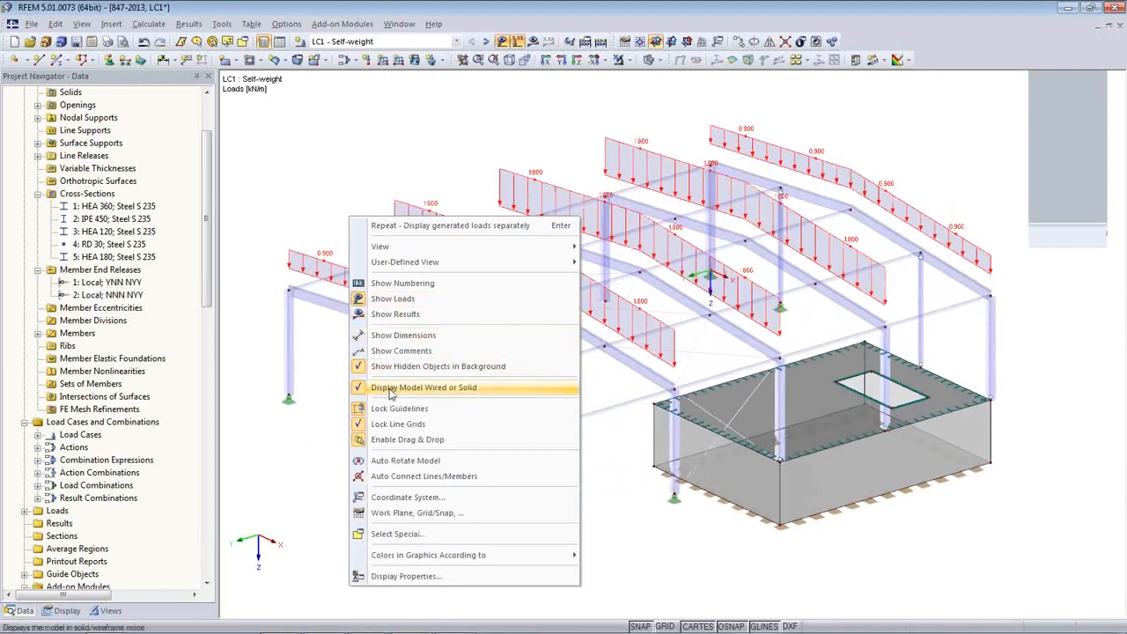
right_click(322, 267)
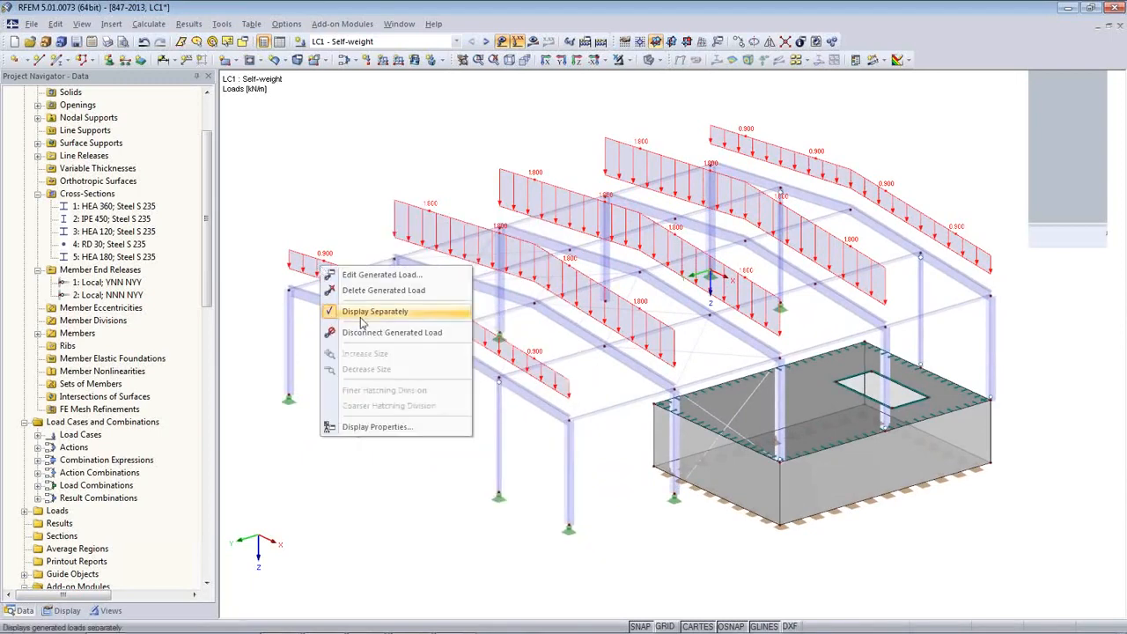
click(374, 310)
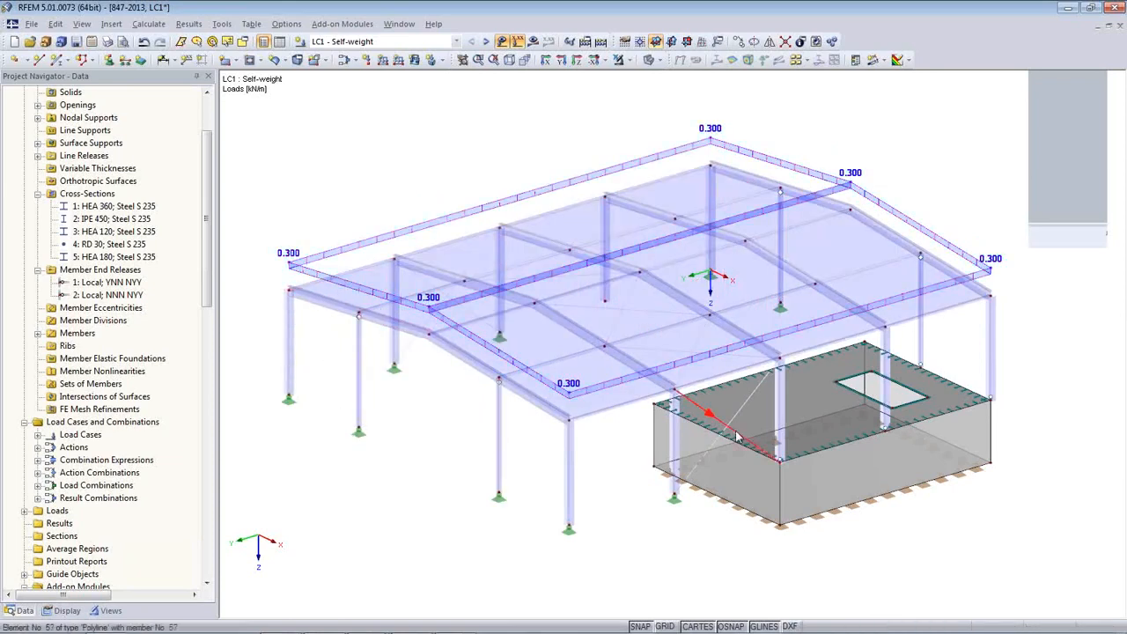
- Apply a uniform surface load of 3.5 kN/m² in direction ZL to the basement's ceiling slab
click(413, 60)
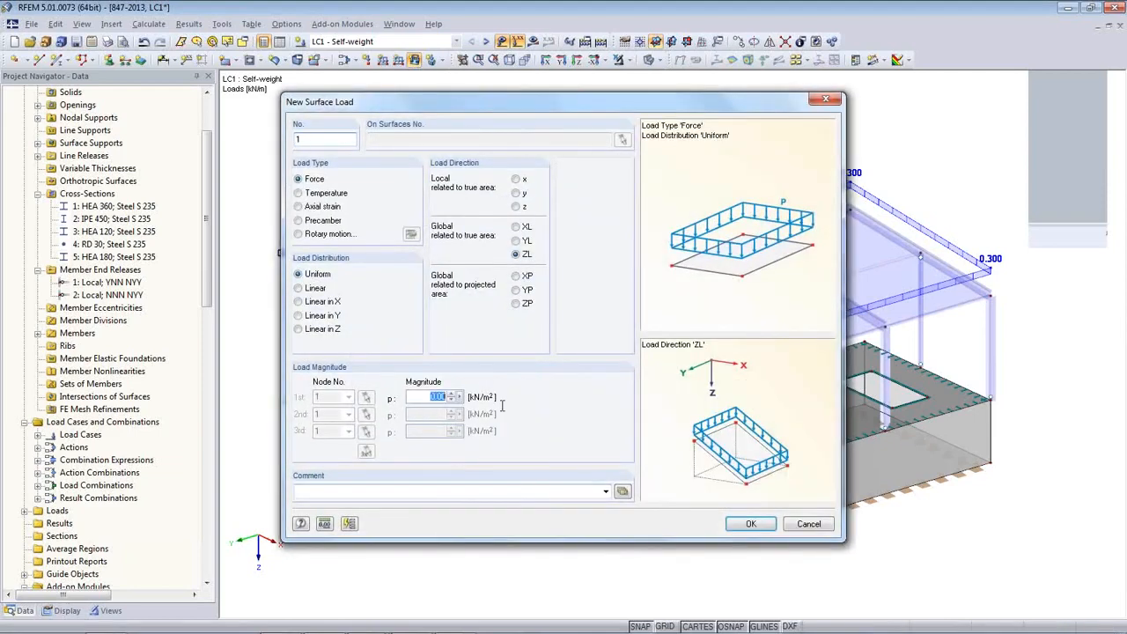
text(3.5)
click(750, 524)
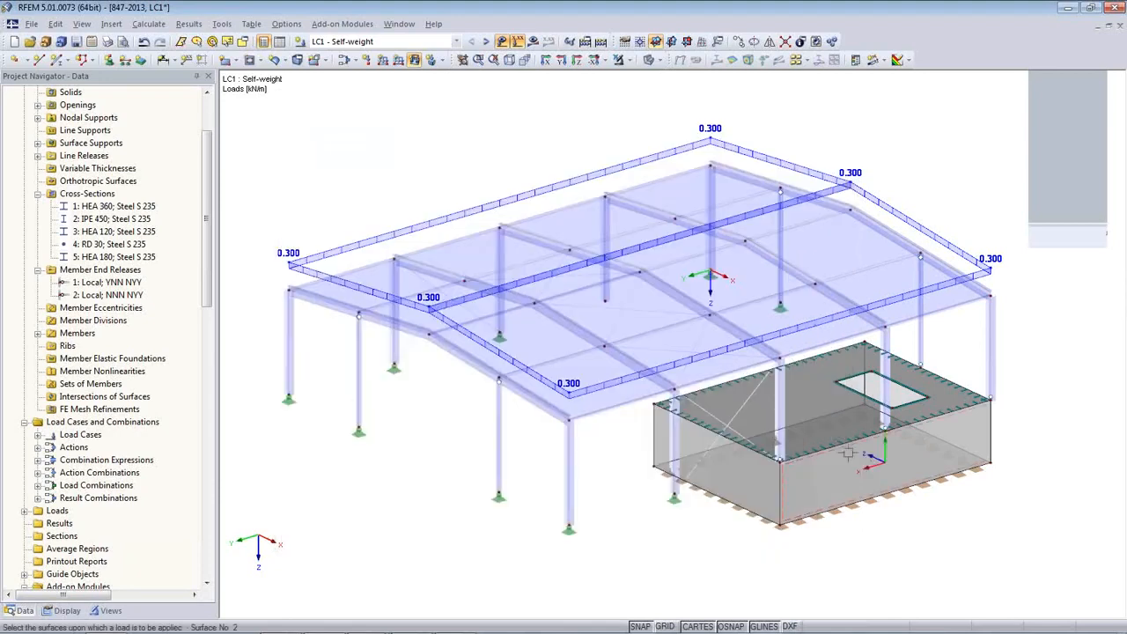
click(817, 421)
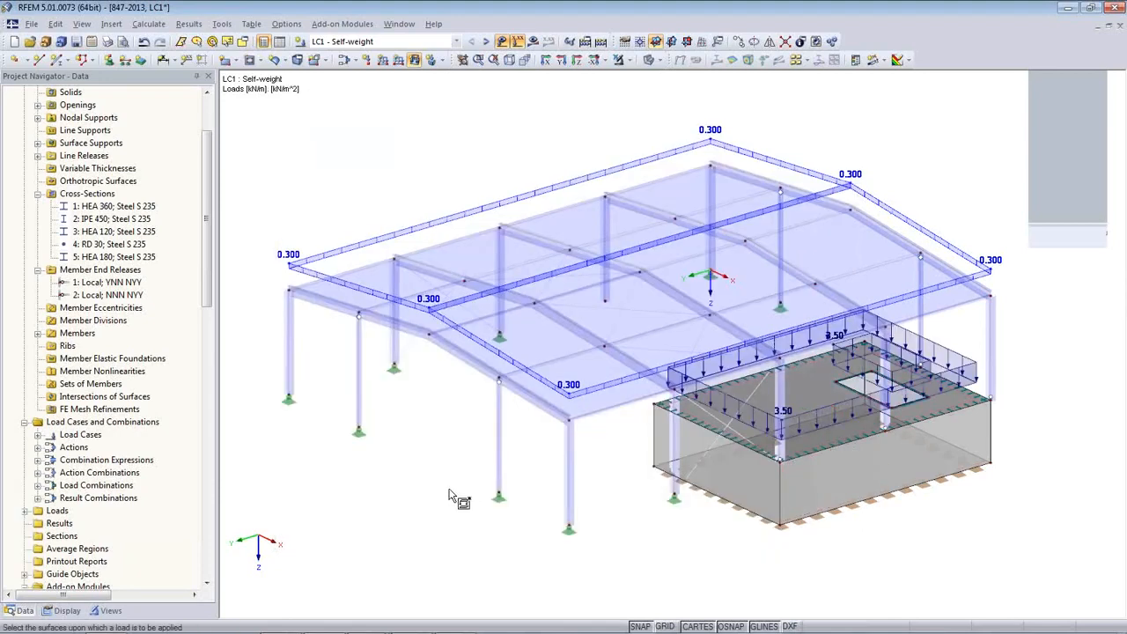
ctrl+middle_drag(572, 458, 642, 299)
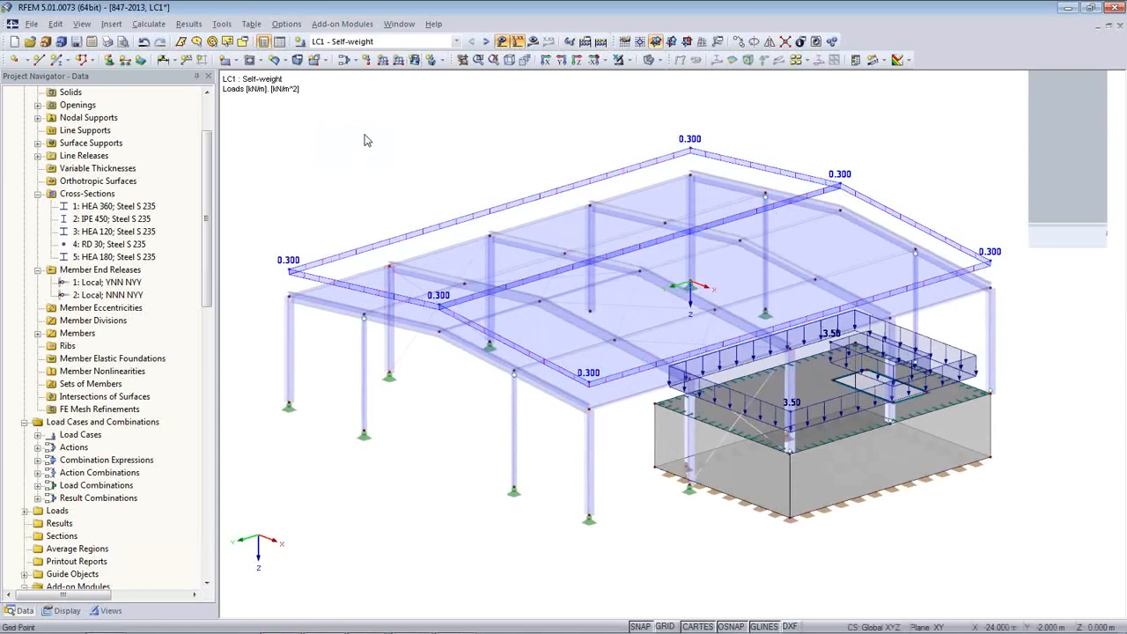
- In load case LC2 - Snow, start duopitch-roof snow load generation and define the roof corners with nodes 22, 2, 5, 4, 24 and 25
click(487, 43)
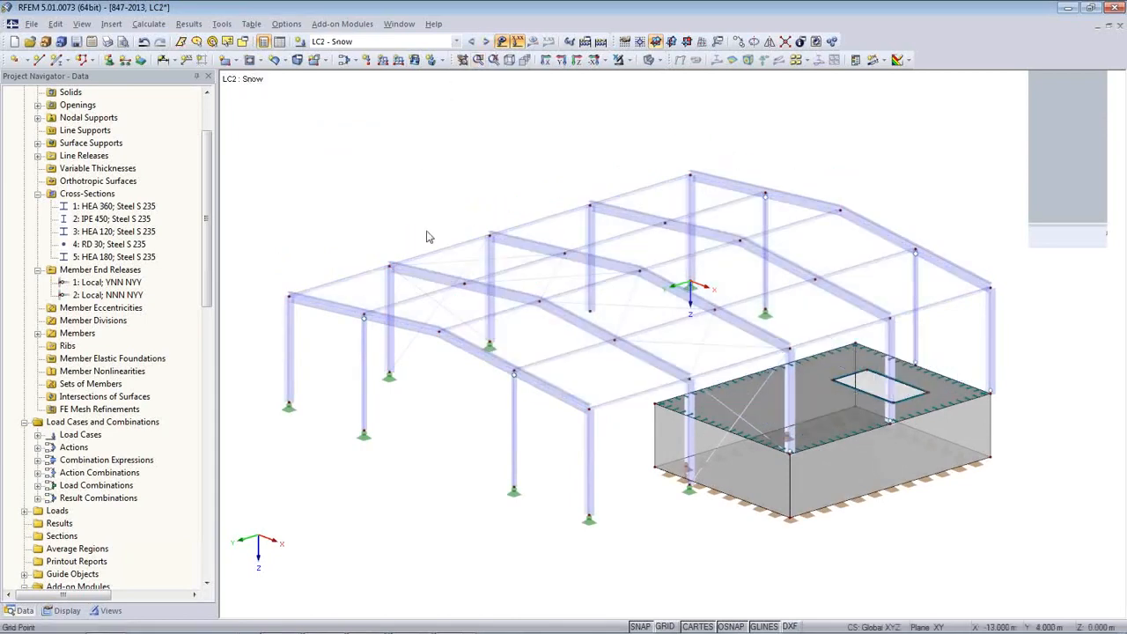
click(221, 24)
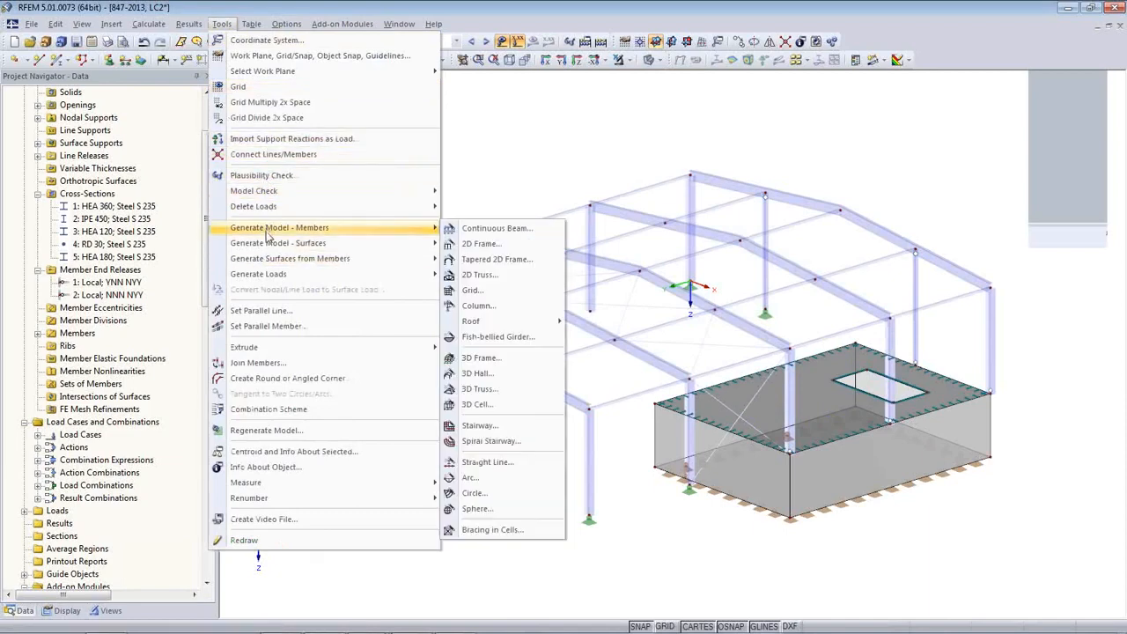
mouse_move(277, 280)
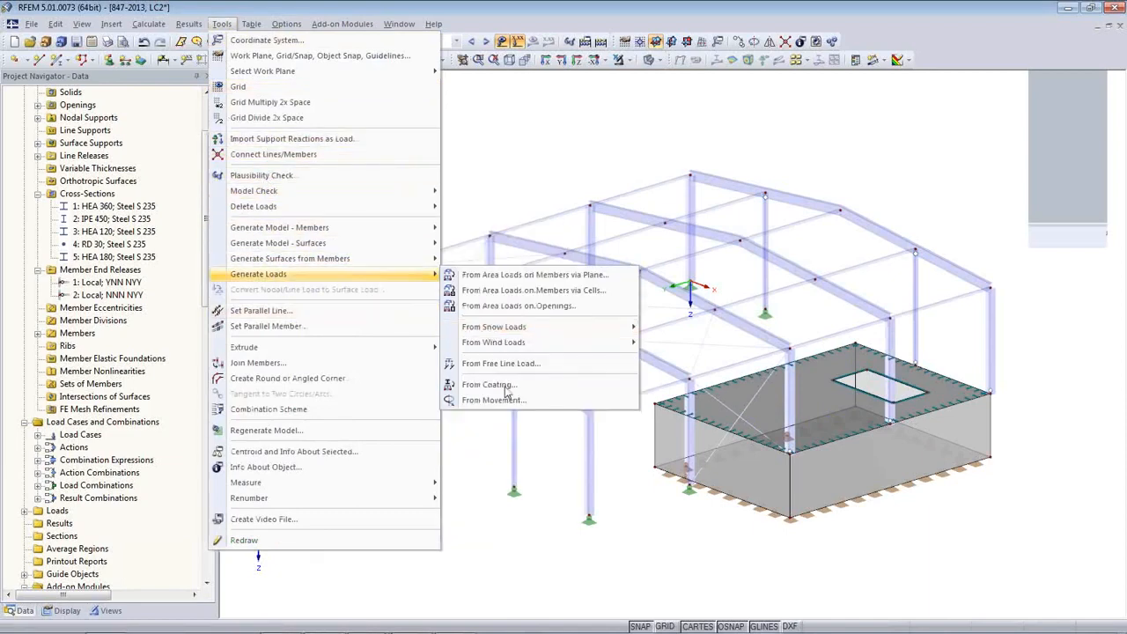
mouse_move(515, 335)
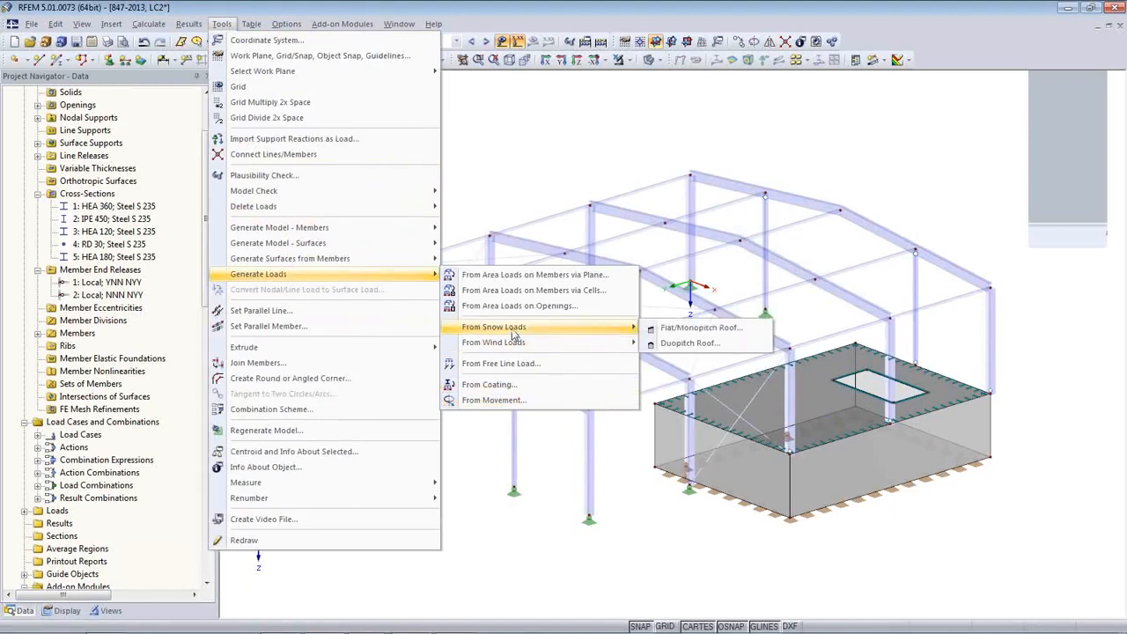
click(692, 344)
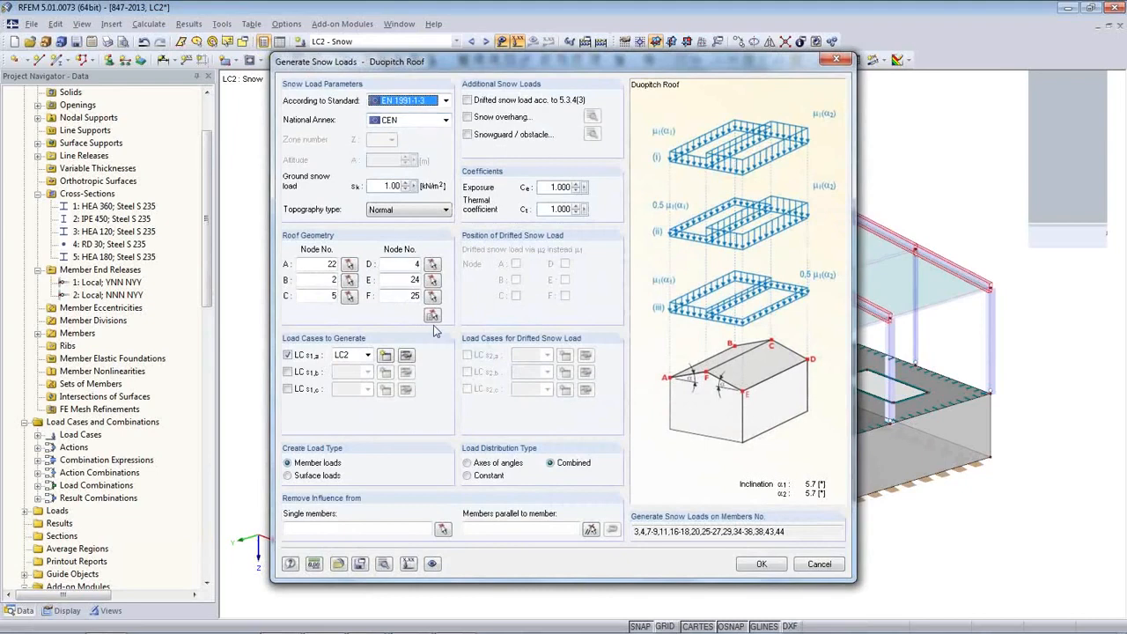
click(415, 300)
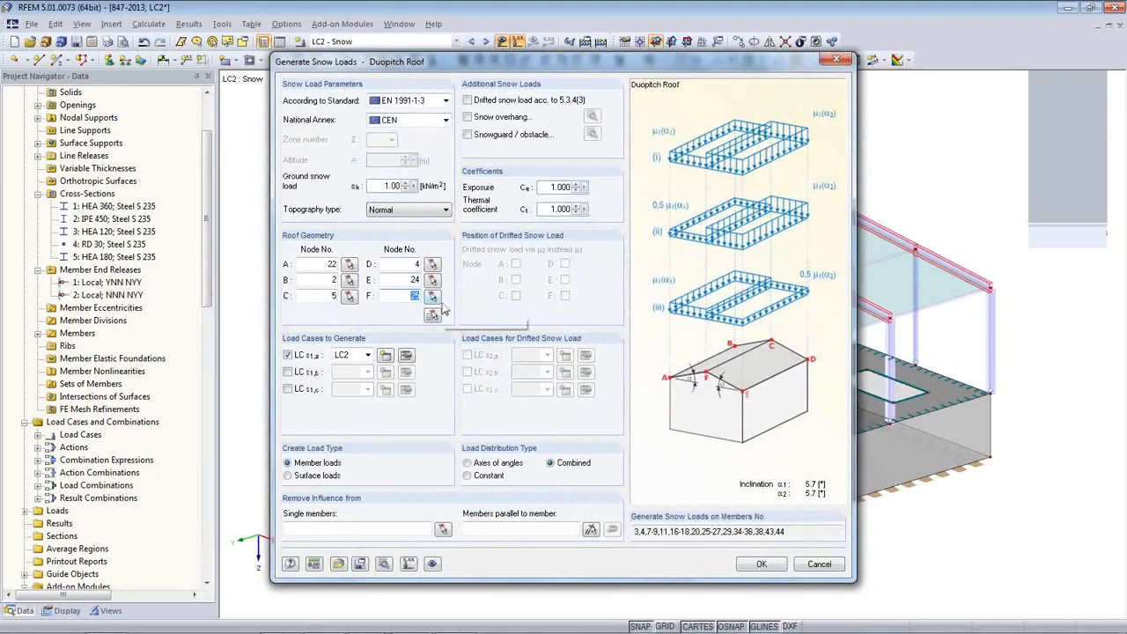
click(432, 298)
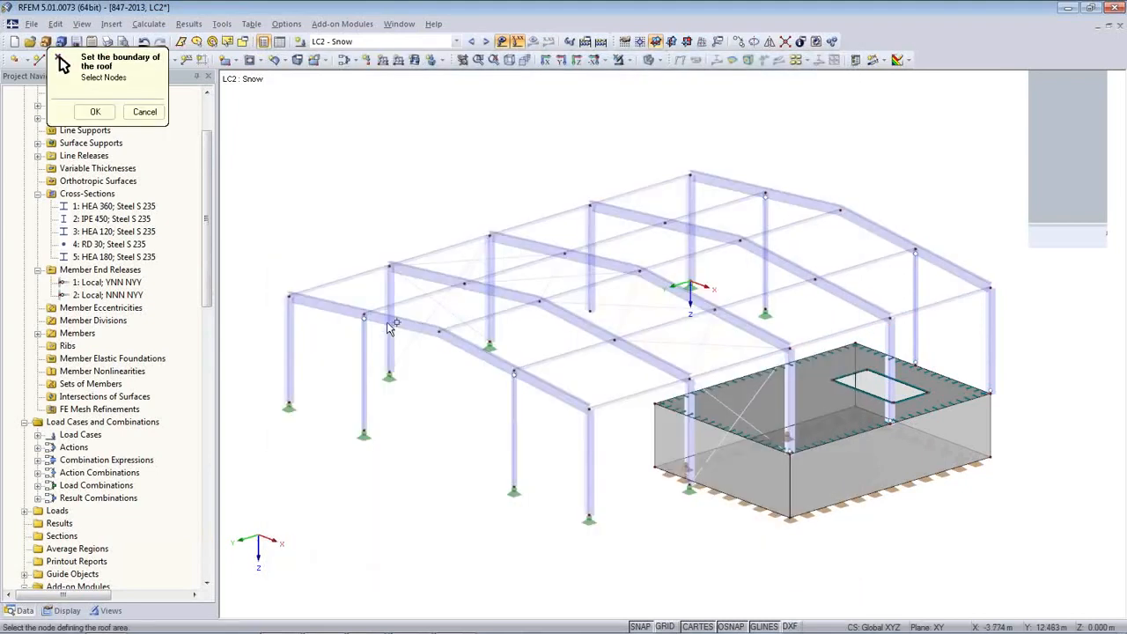
click(289, 297)
click(691, 176)
click(841, 210)
click(991, 288)
click(587, 408)
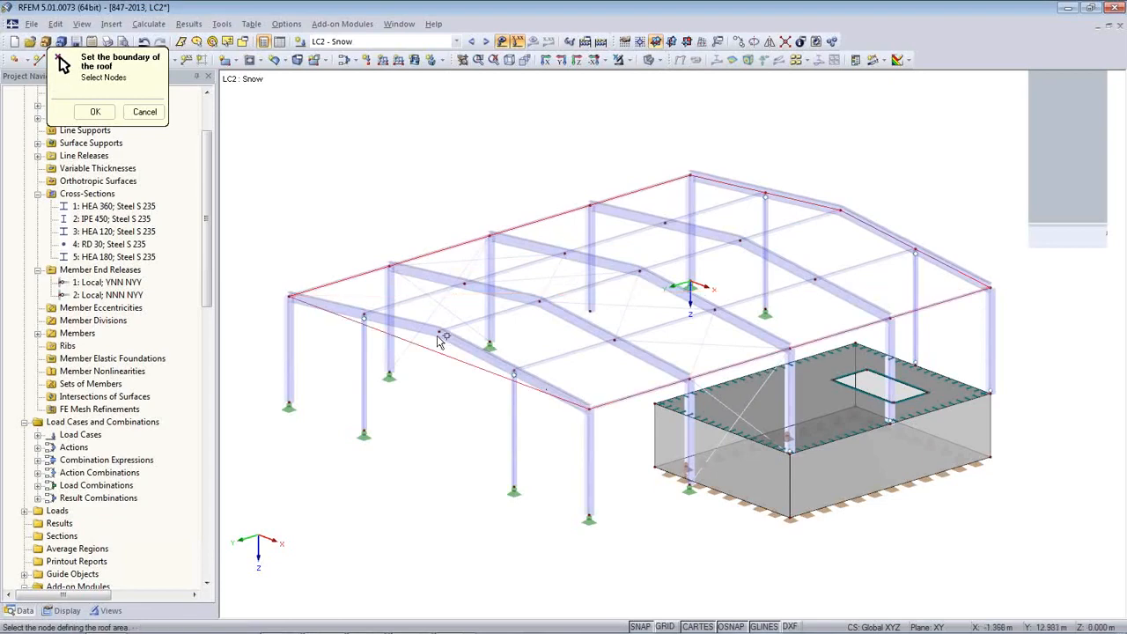
click(439, 331)
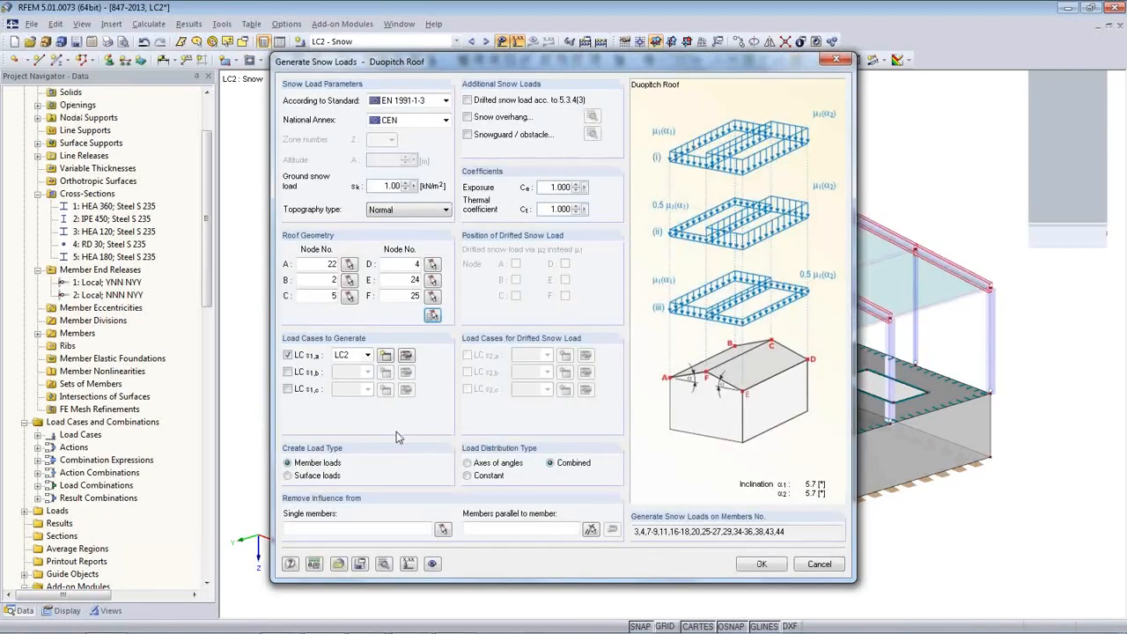
- Keep LC2 as the load case to generate and create the snow loads as member loads on the duopitch roof
click(367, 355)
click(368, 356)
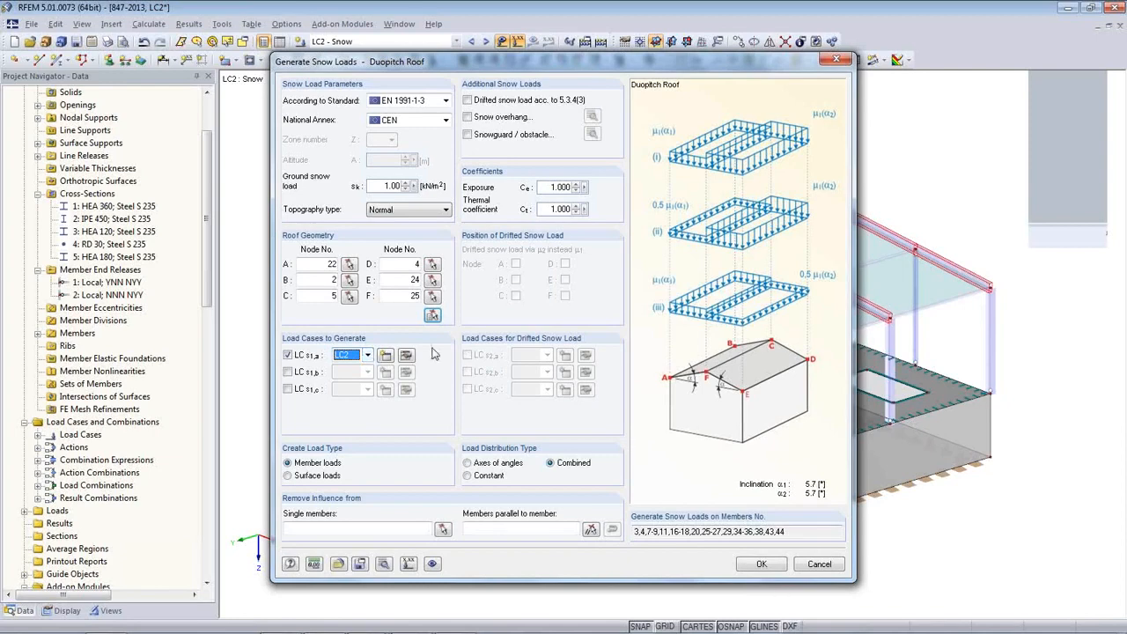
click(760, 565)
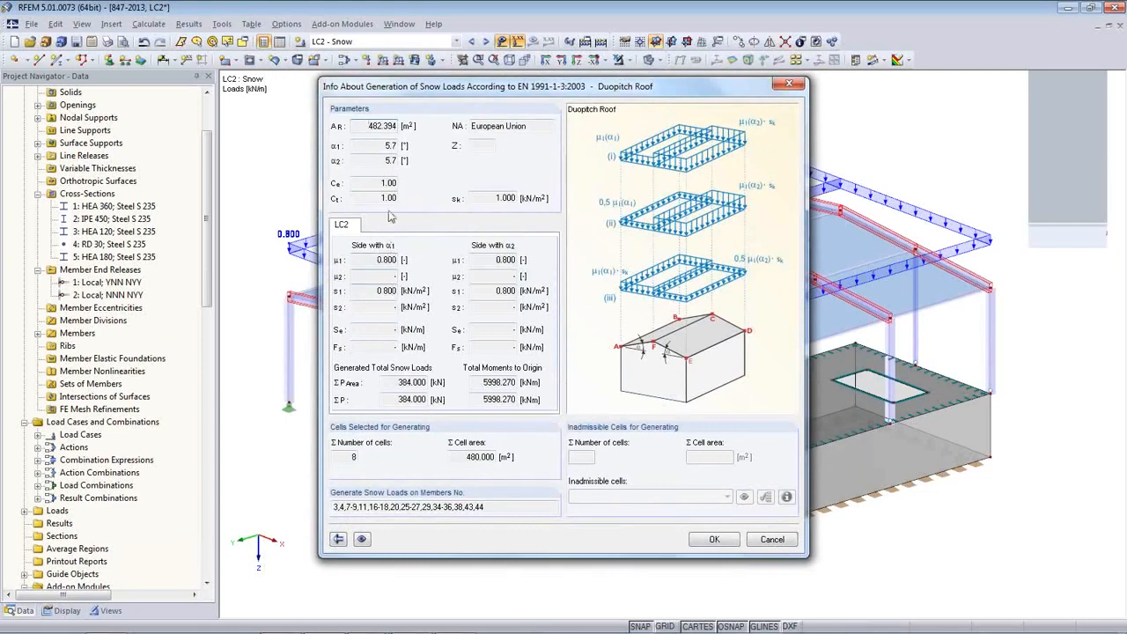
click(717, 540)
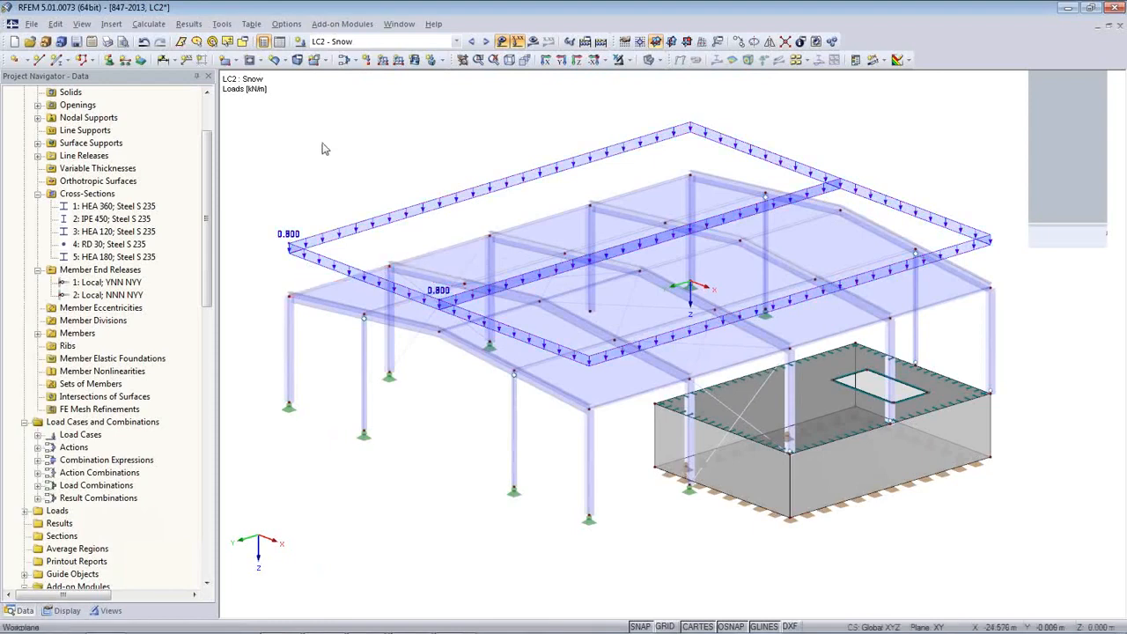
- In load case LC3 - Wind, start wind load generation for vertical walls with roof, according to EN 1991-1-4 with the CEN annex
click(485, 42)
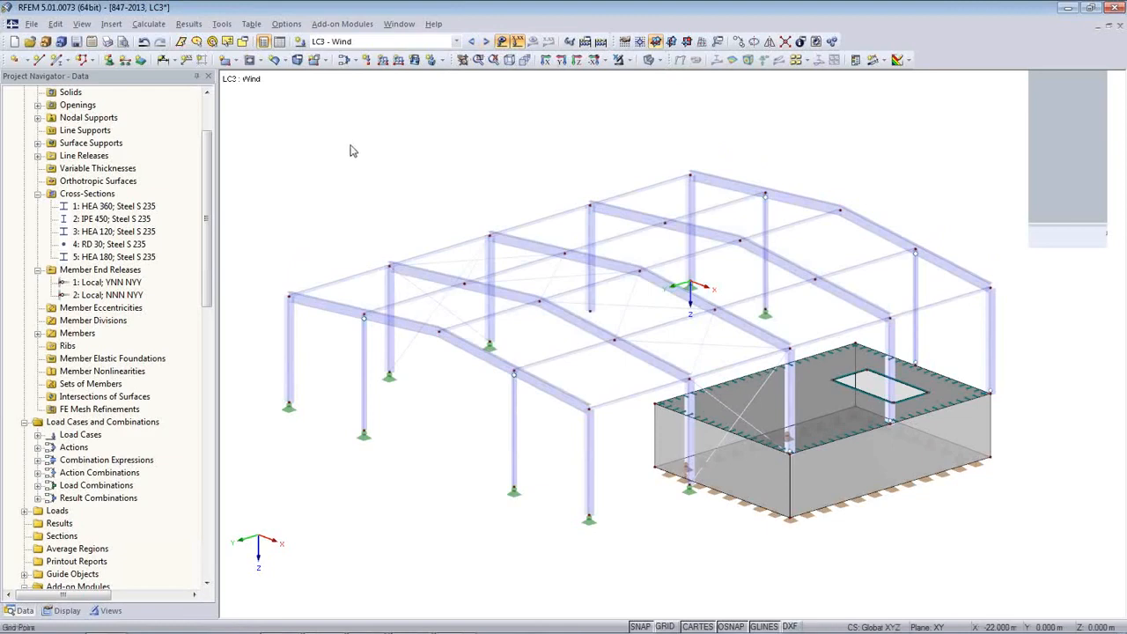
click(221, 24)
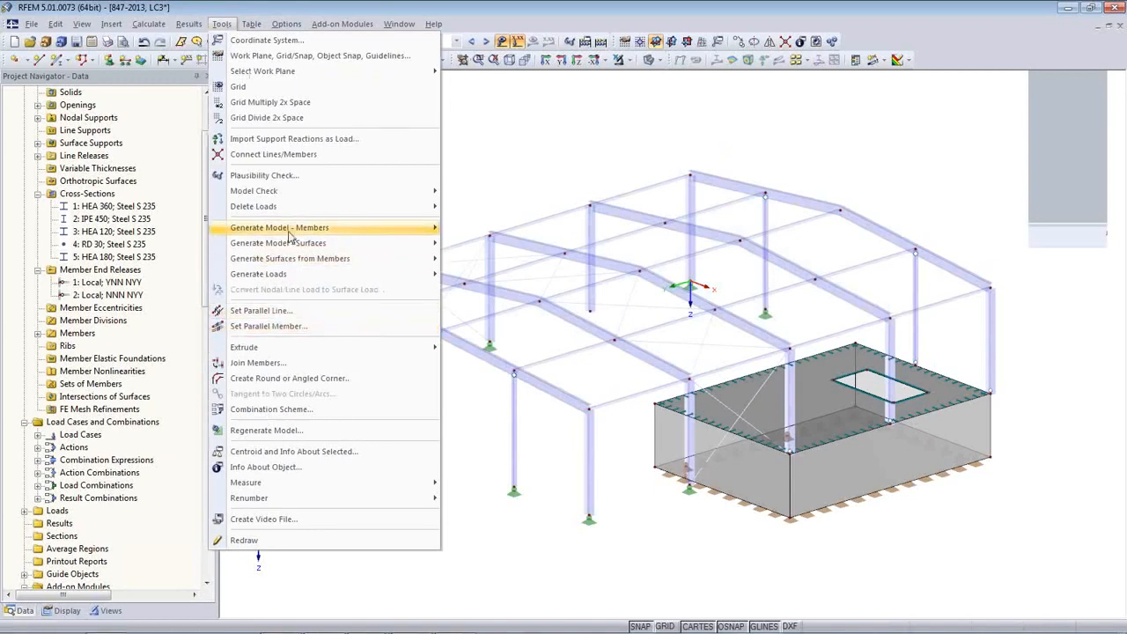
mouse_move(291, 276)
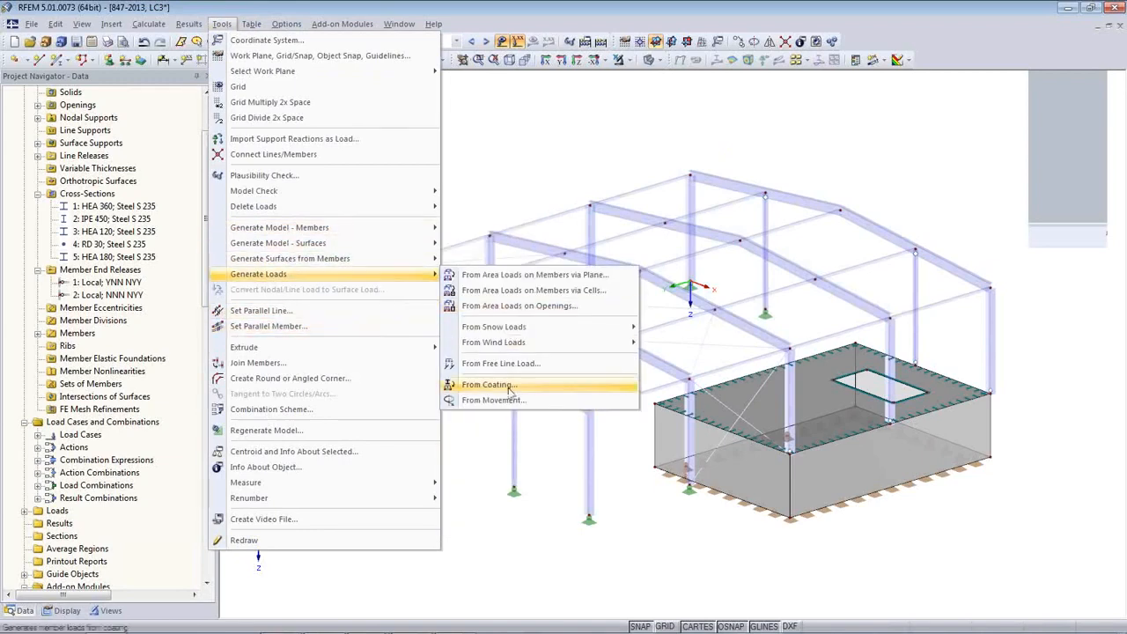
mouse_move(521, 345)
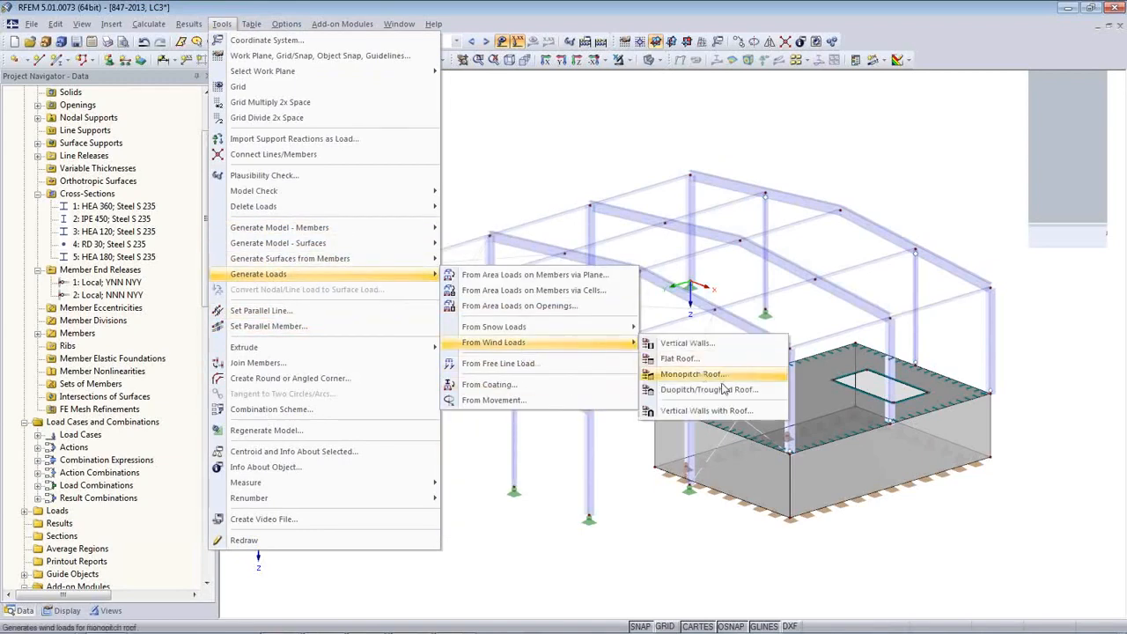
click(724, 411)
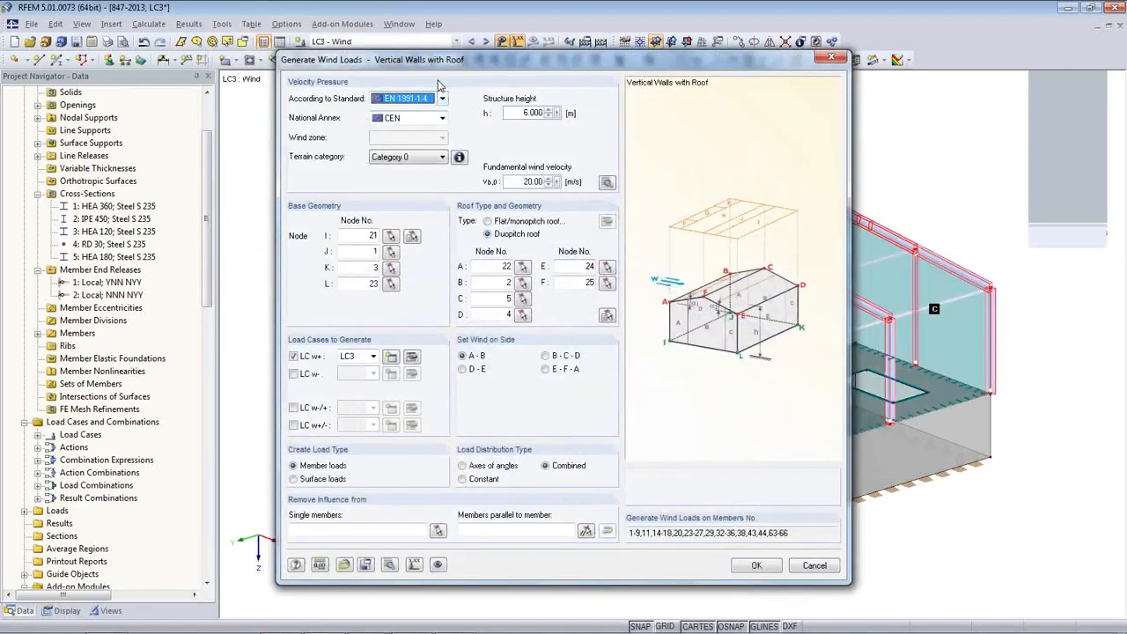
drag(490, 67, 483, 57)
click(432, 90)
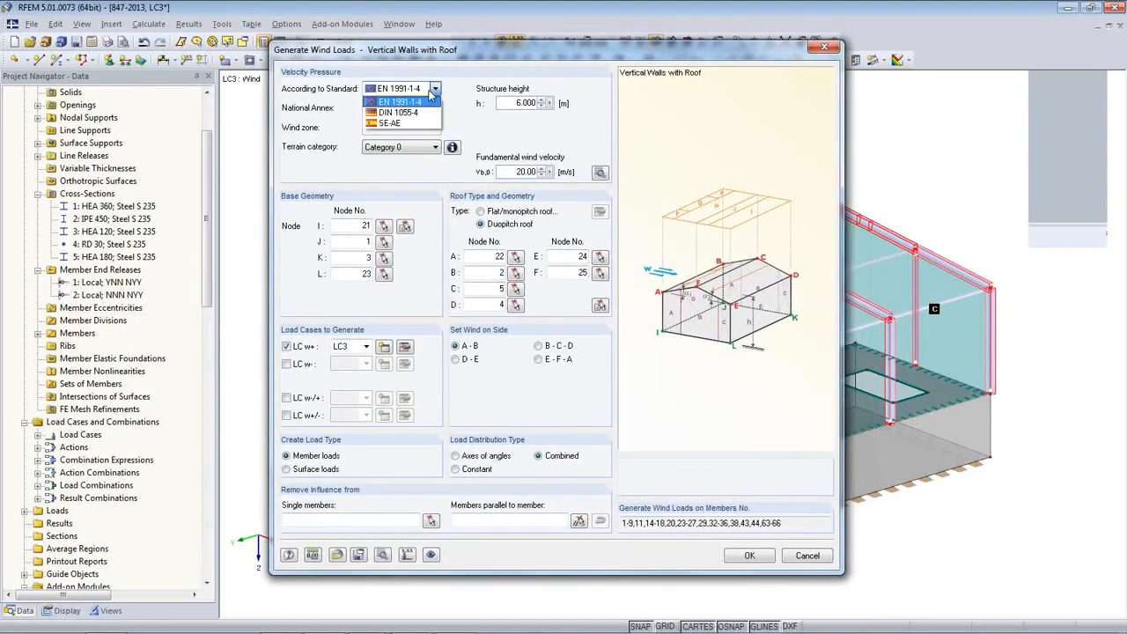
click(419, 103)
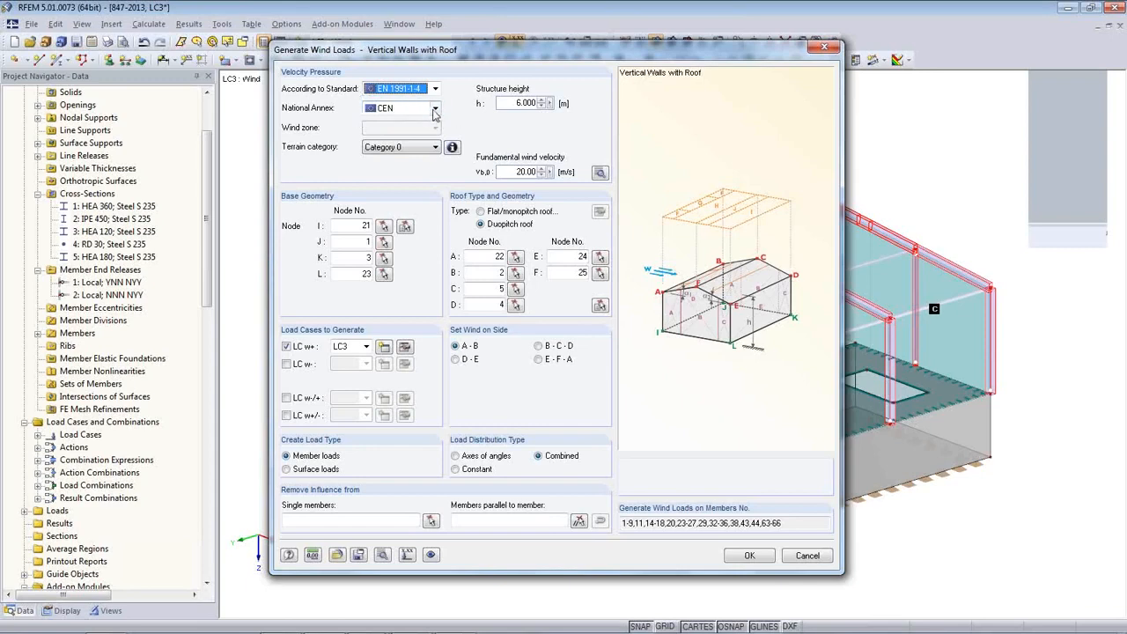
click(433, 108)
click(379, 118)
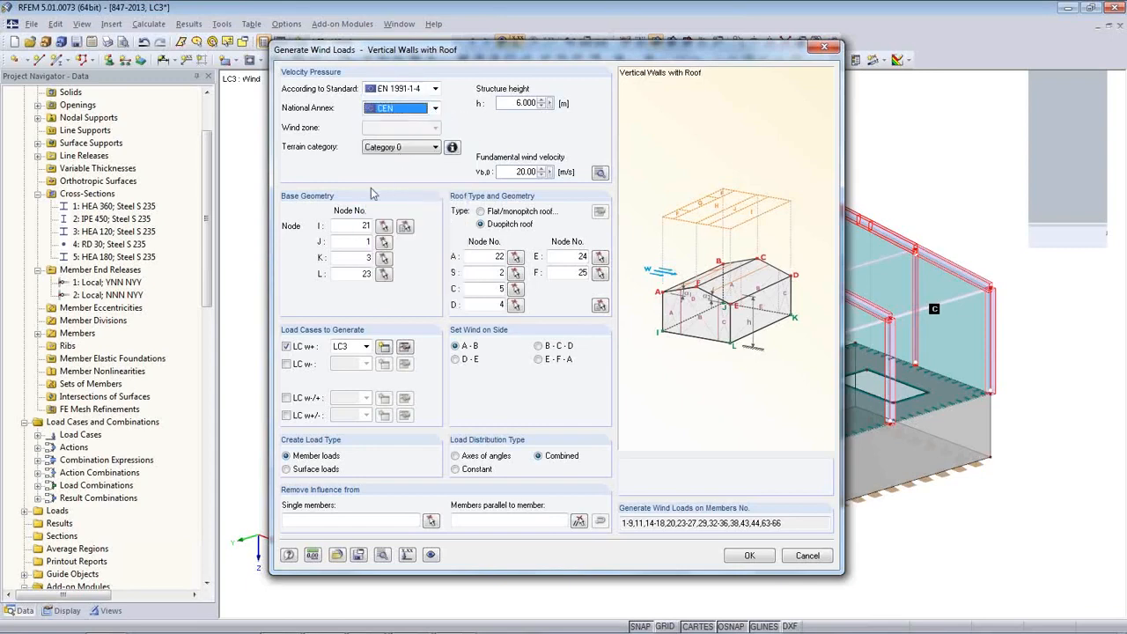
- Review the terrain category descriptions and set the terrain category to Category III, keeping the structure height
click(453, 149)
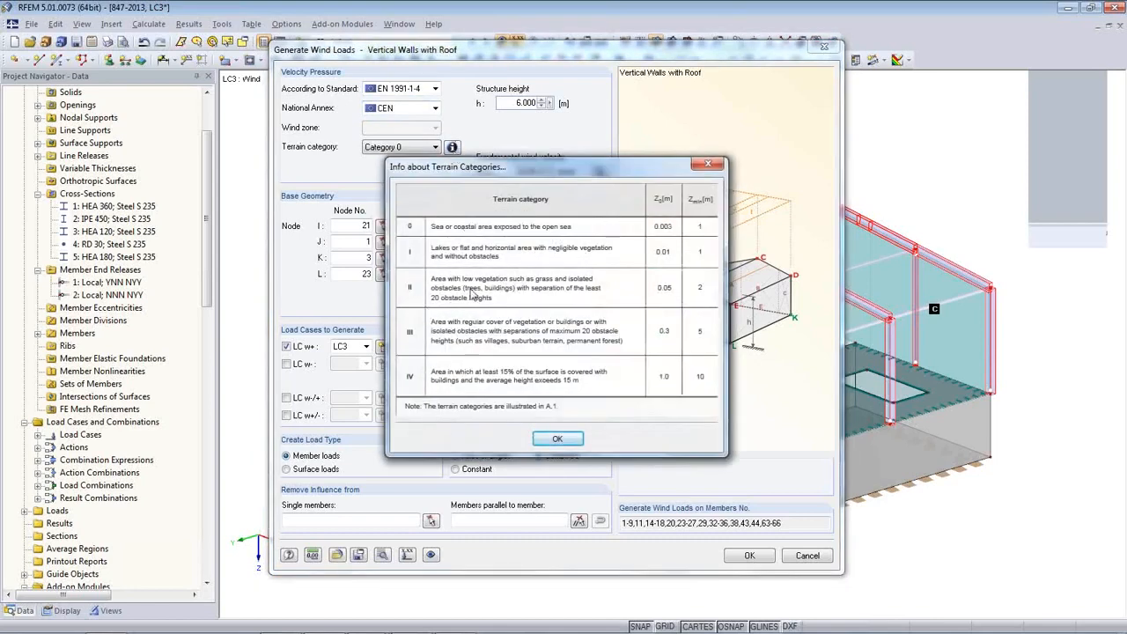
click(555, 441)
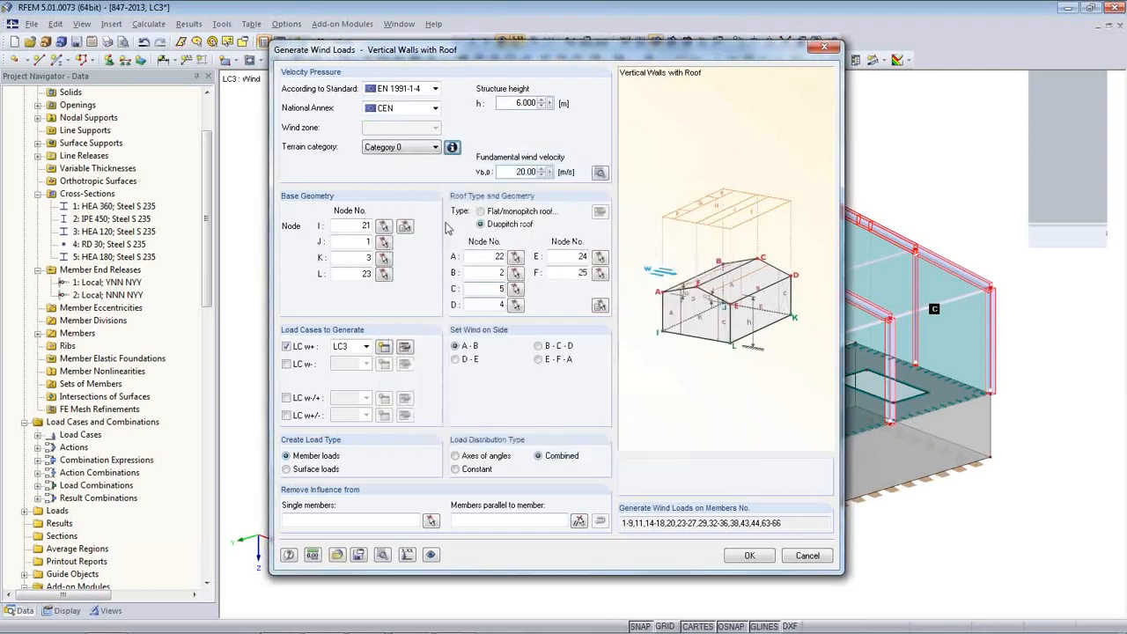
click(433, 147)
click(426, 194)
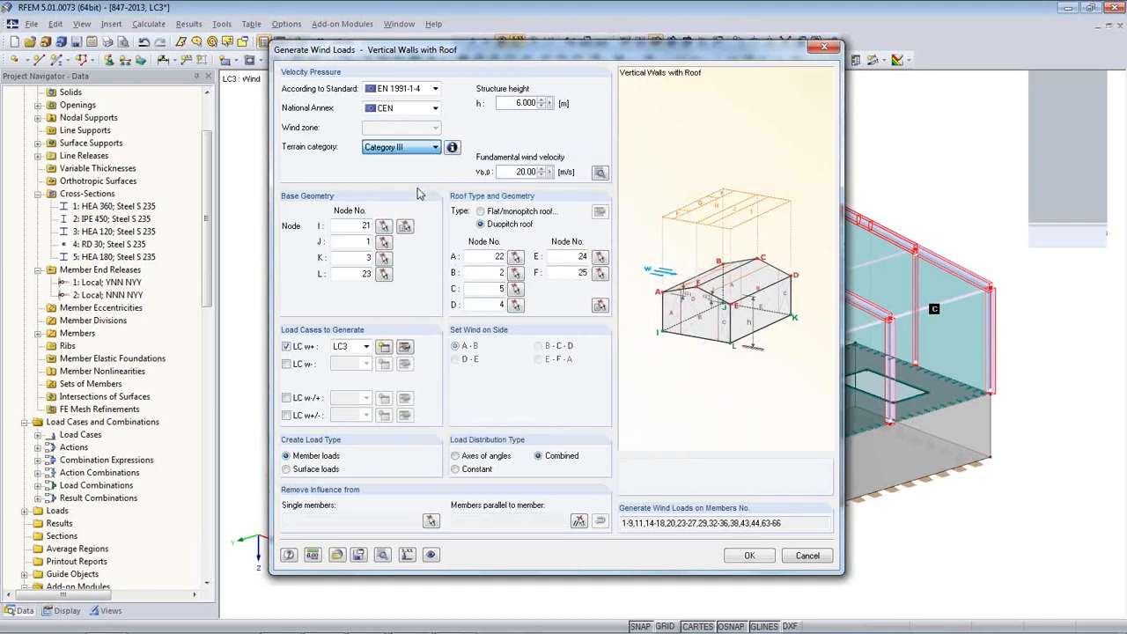
double_click(520, 103)
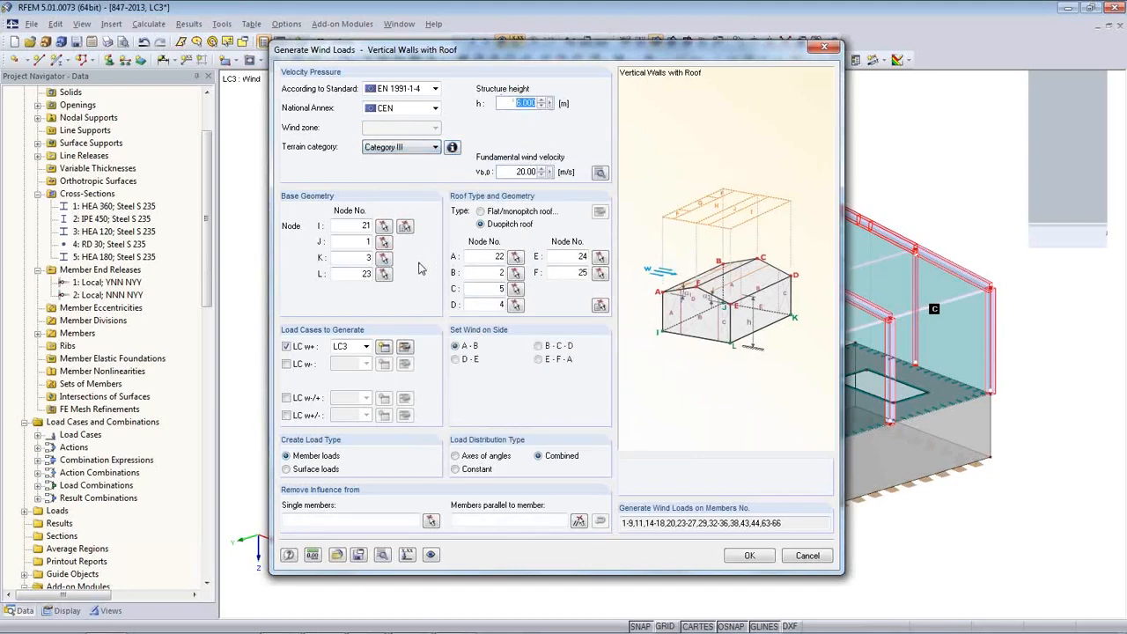
- Clear base node I and roof node E, and redefine the hall's base corners with nodes 21, 1, 3 and 23
double_click(362, 226)
key(Delete)
double_click(576, 258)
key(Delete)
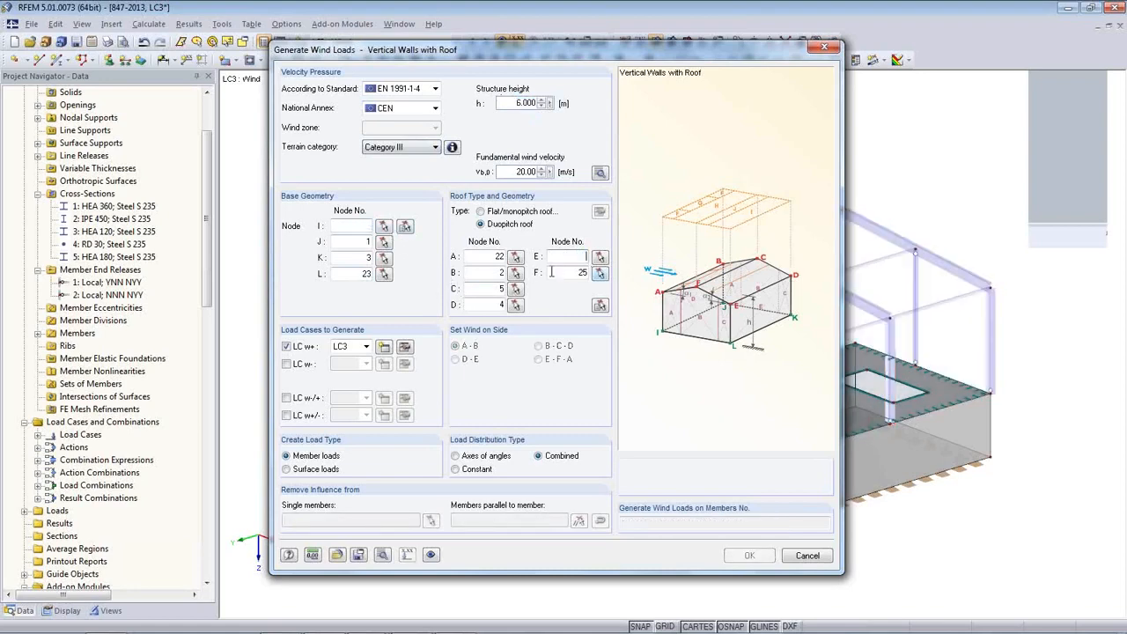
click(405, 227)
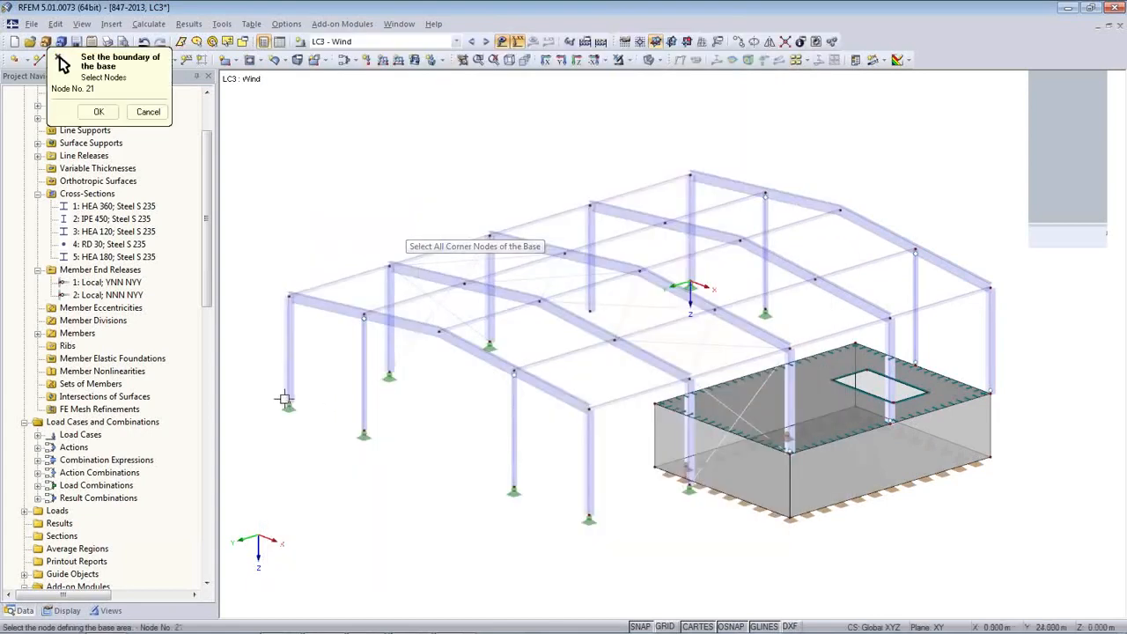
click(287, 403)
click(690, 284)
click(990, 391)
click(586, 519)
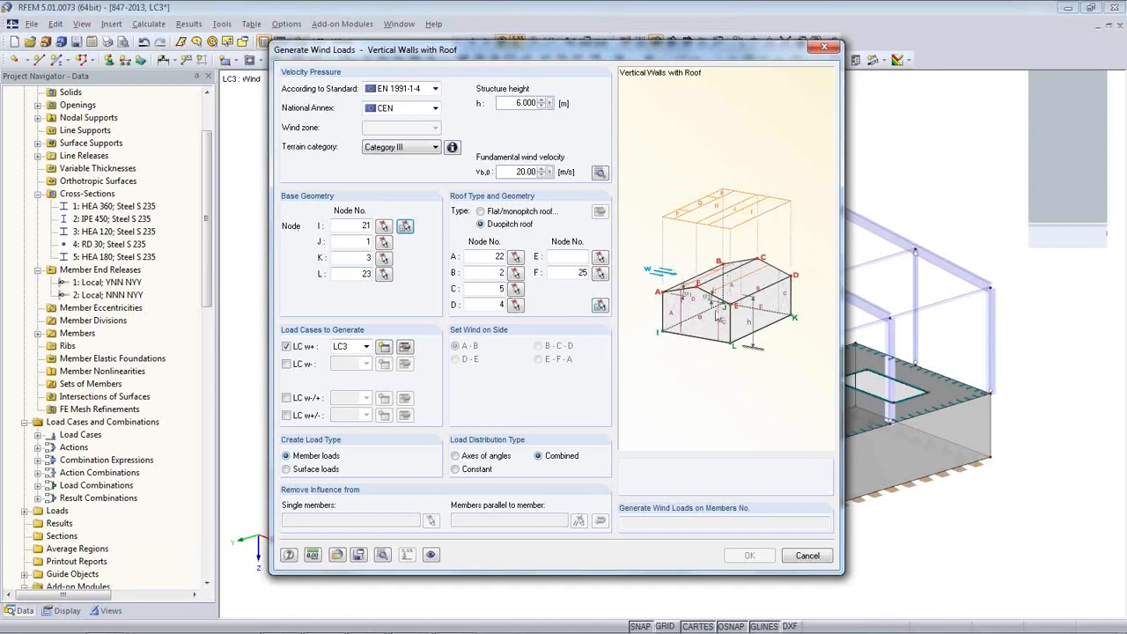
- Redefine the duopitch roof's corners for the wind load with nodes 22, 2, 5, 4, 24 and 25
click(600, 305)
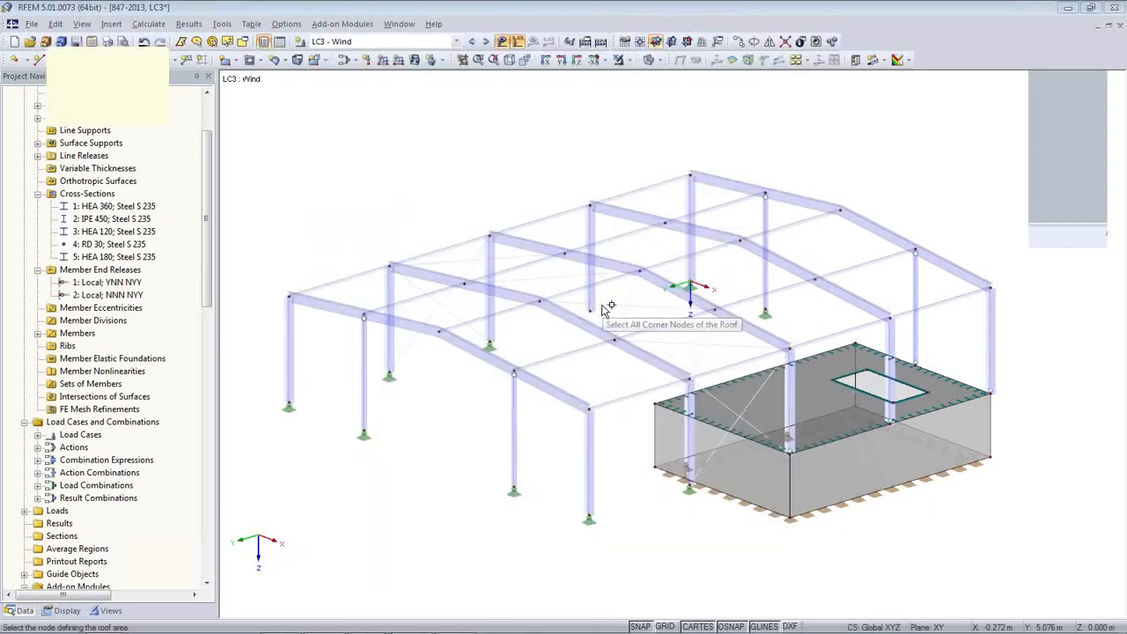
click(691, 177)
click(845, 212)
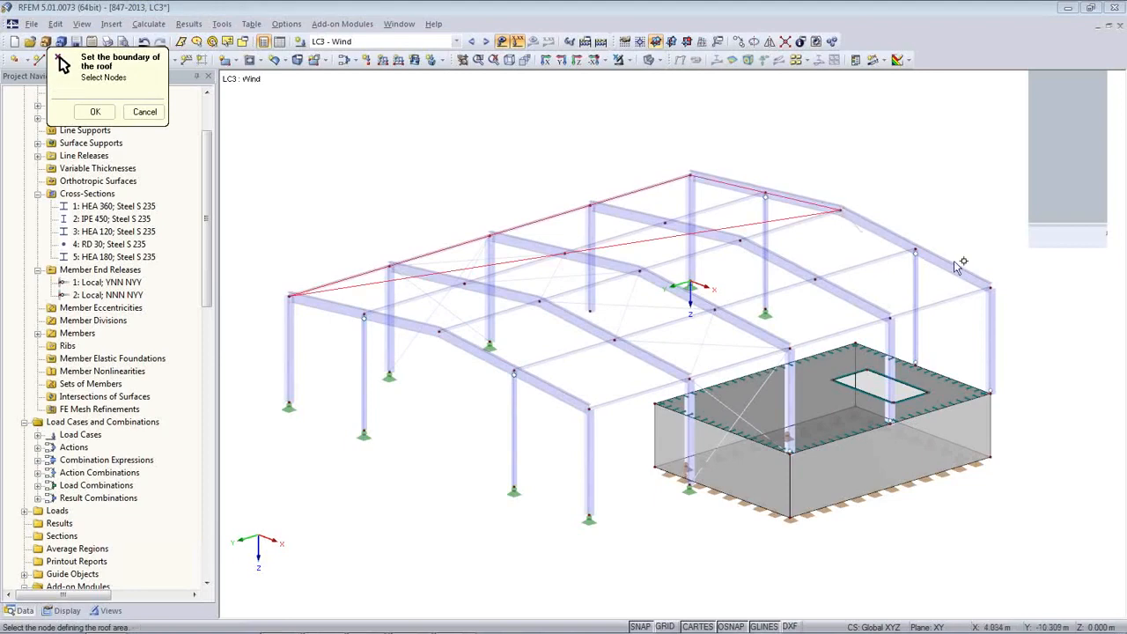
click(991, 285)
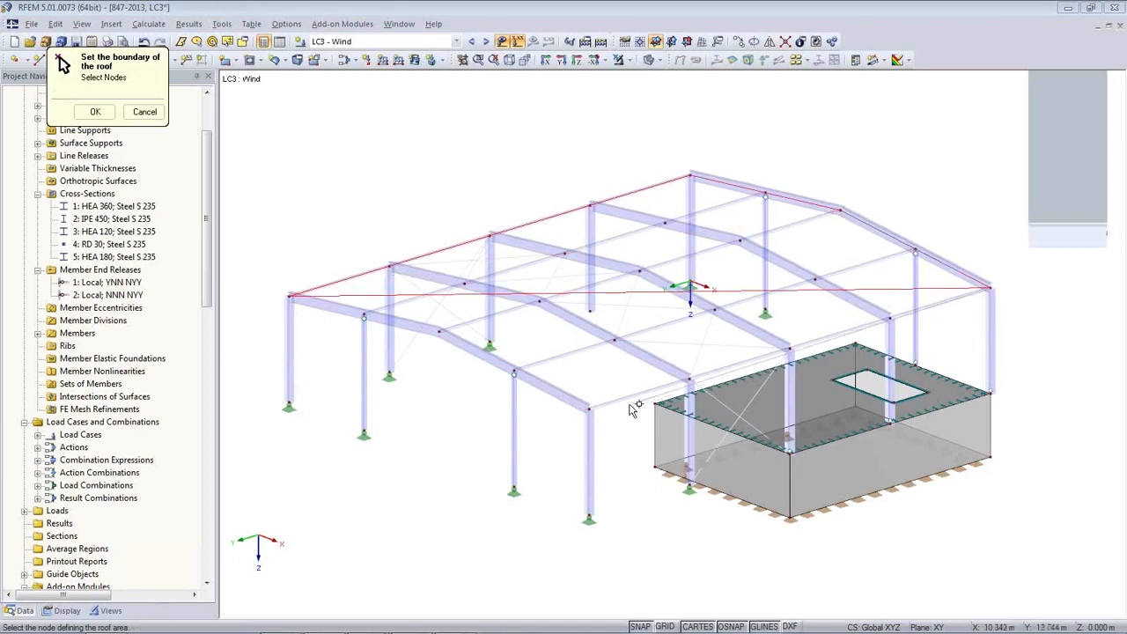
click(588, 407)
click(439, 331)
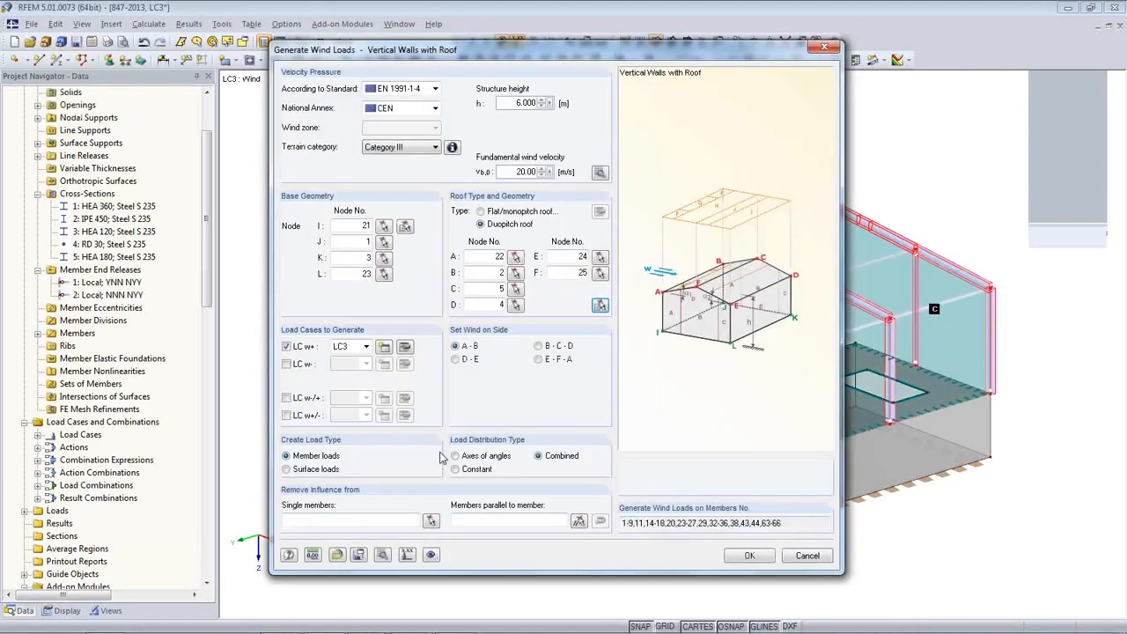
- Keep LC3 as the w+ load case, check the wind zones on the model, and generate the member loads for wind on side A-B
click(366, 346)
click(361, 360)
drag(618, 56, 526, 413)
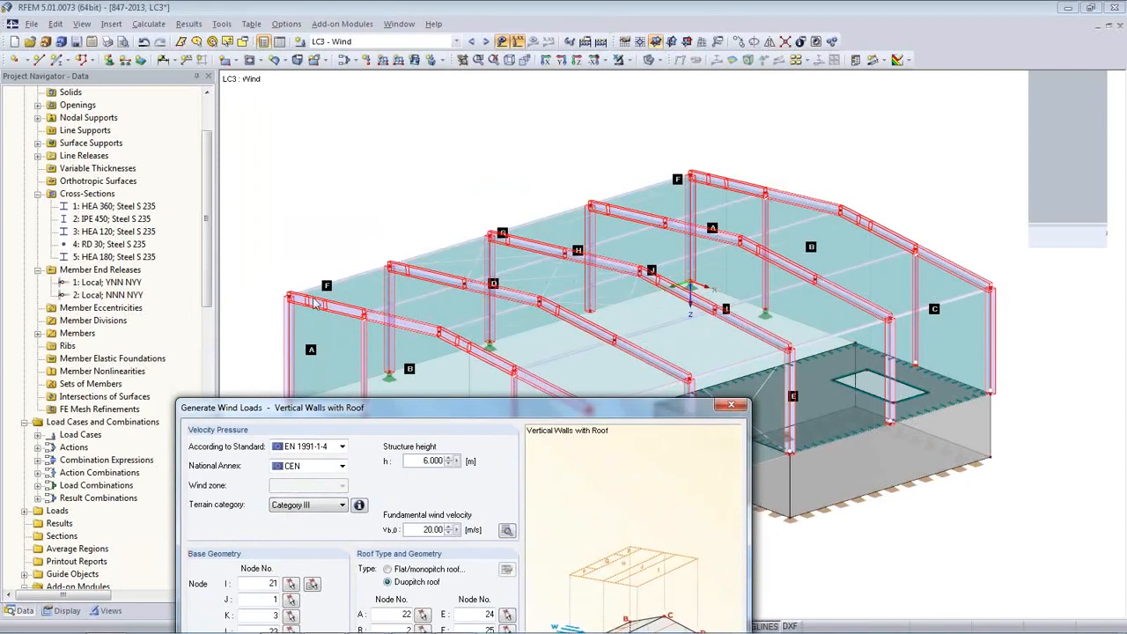
drag(394, 408, 361, 63)
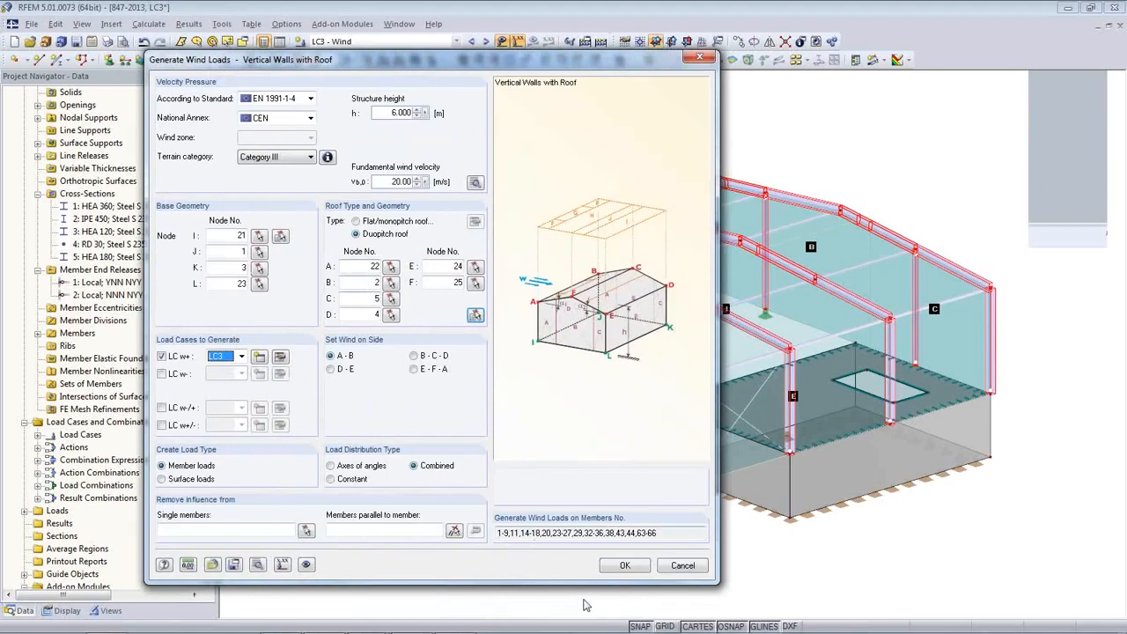
click(624, 566)
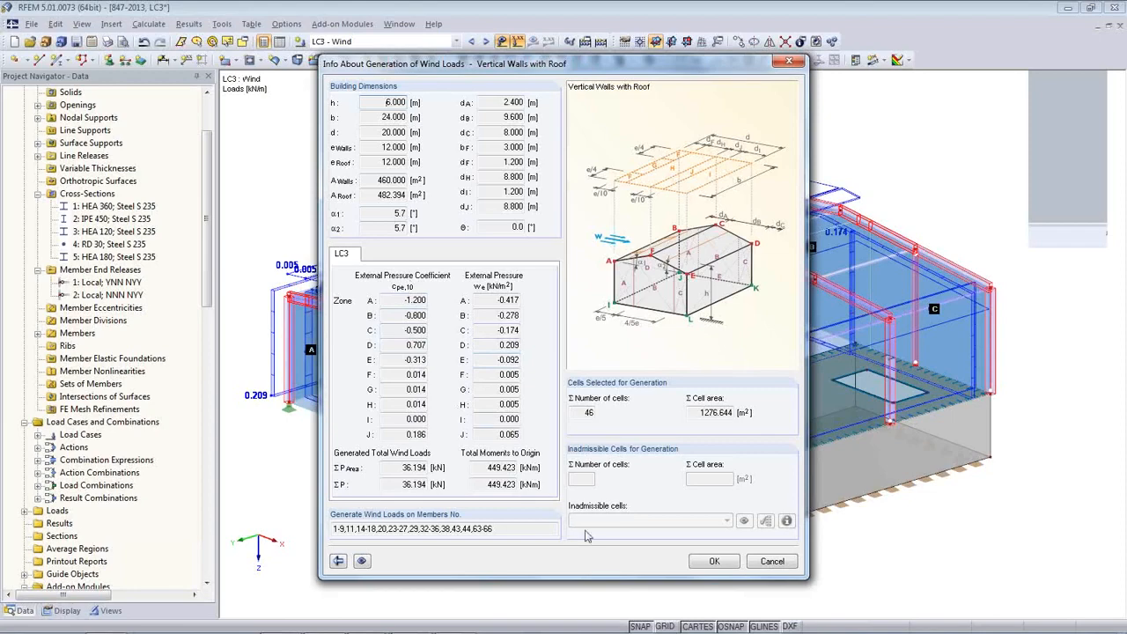
click(714, 561)
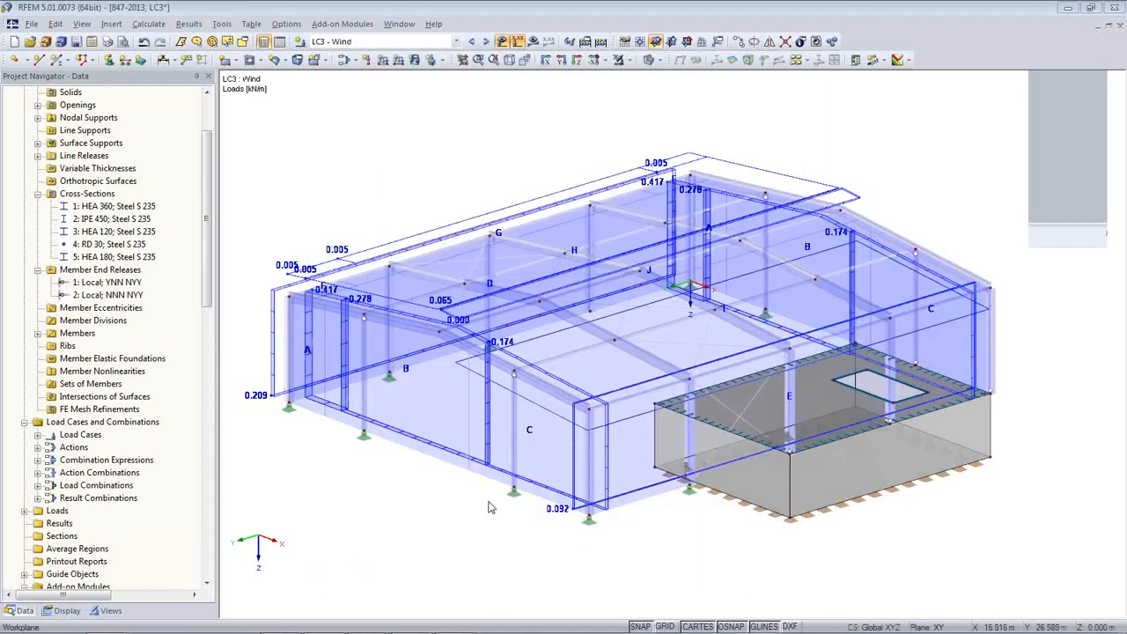
- In load case LC4 Imposed load, apply a uniform 5 kN/m² surface load in direction ZL to the basement's top slab and save the model
ctrl+middle_drag(525, 489, 556, 504)
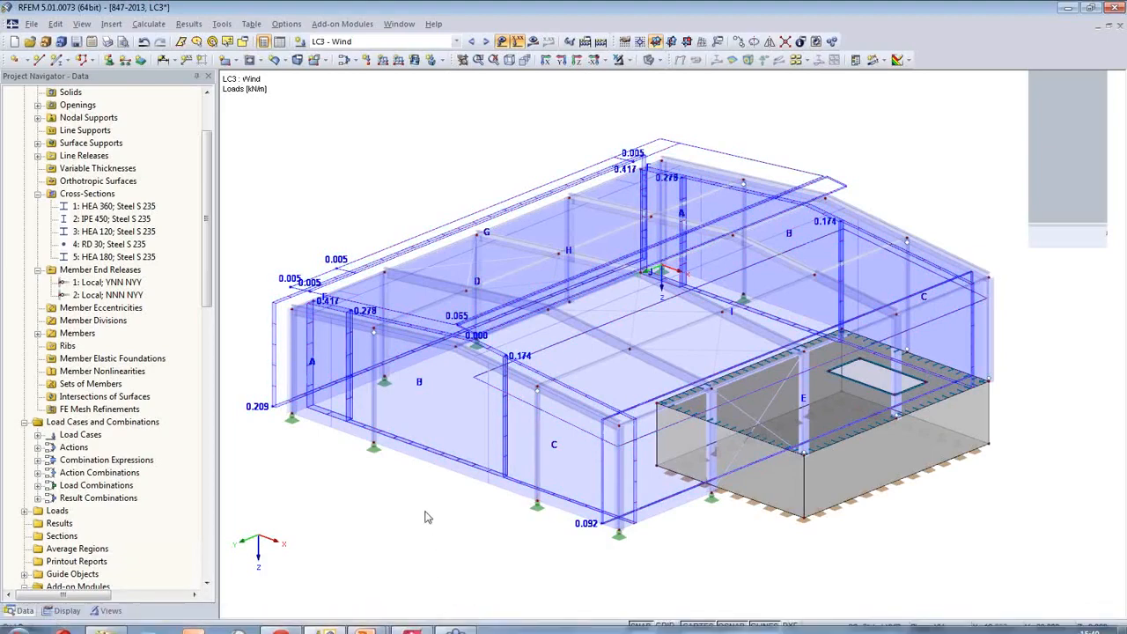
ctrl+middle_drag(518, 517, 545, 498)
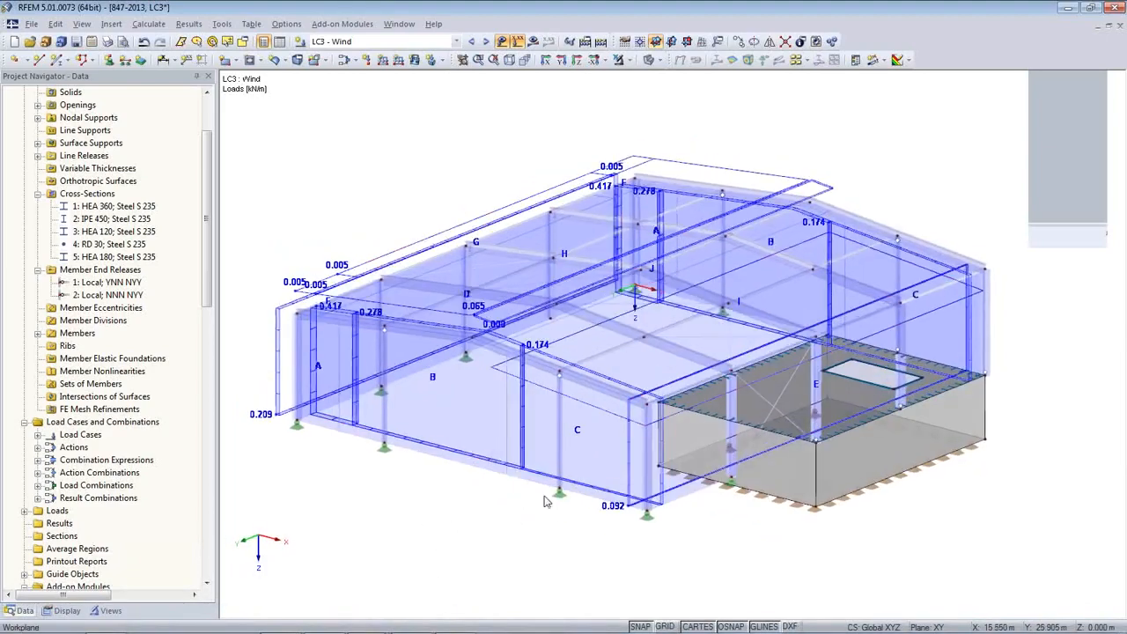
click(486, 41)
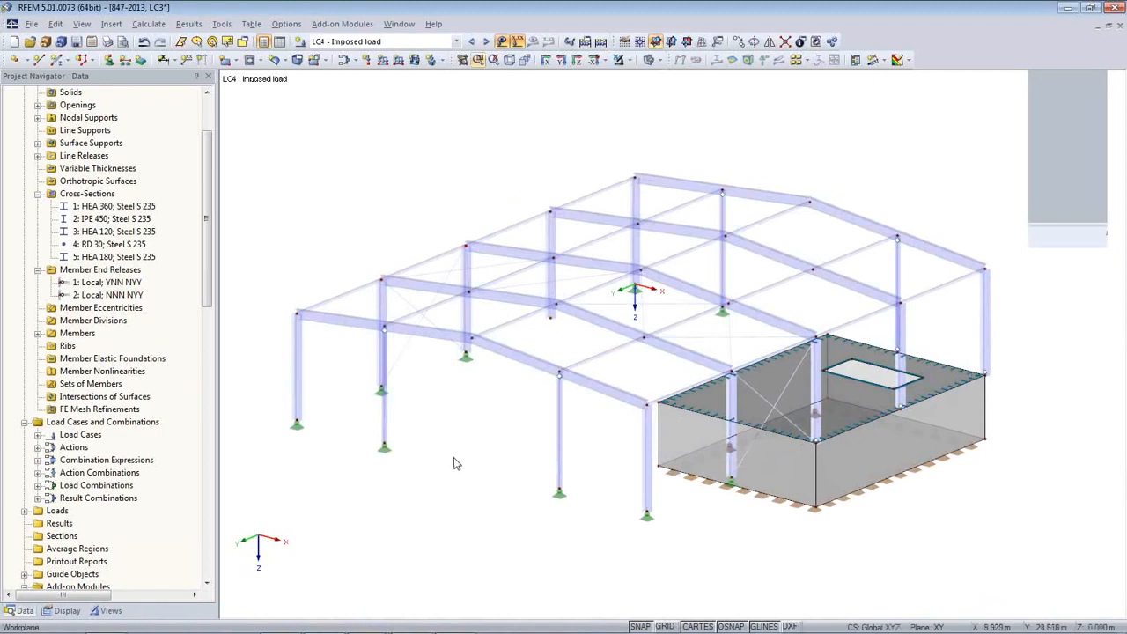
click(414, 59)
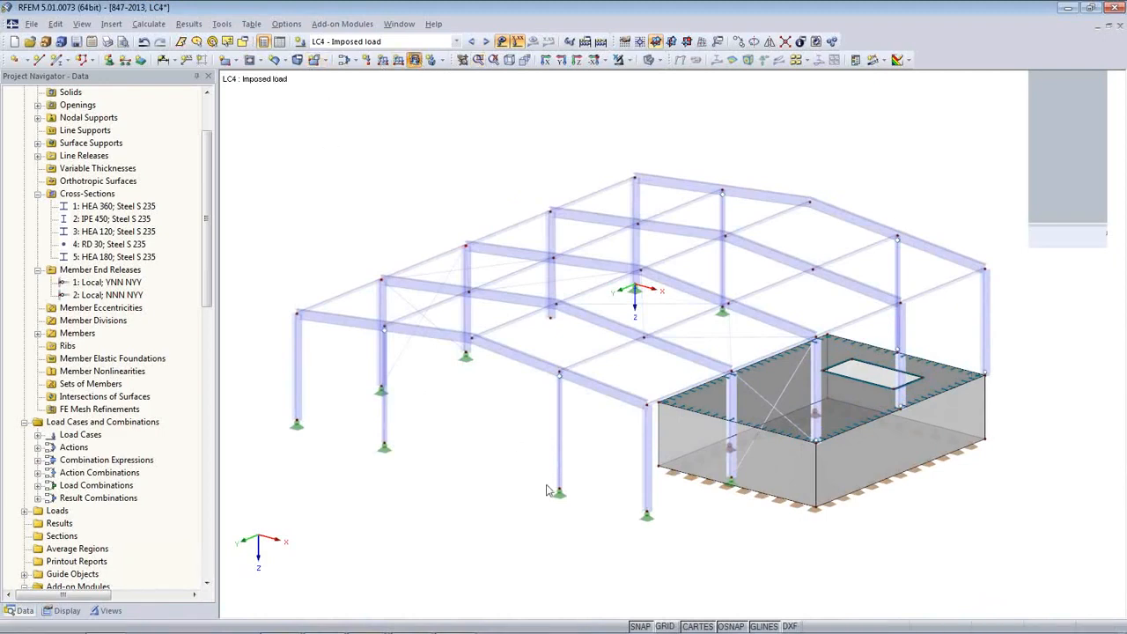
drag(416, 396, 492, 399)
text(5)
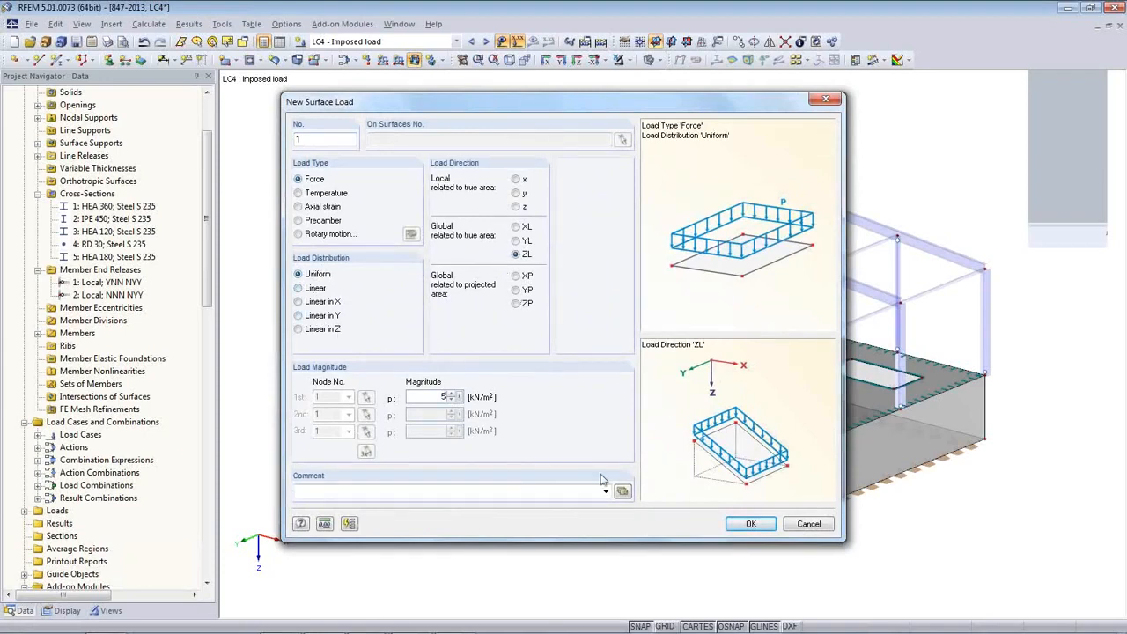
click(747, 526)
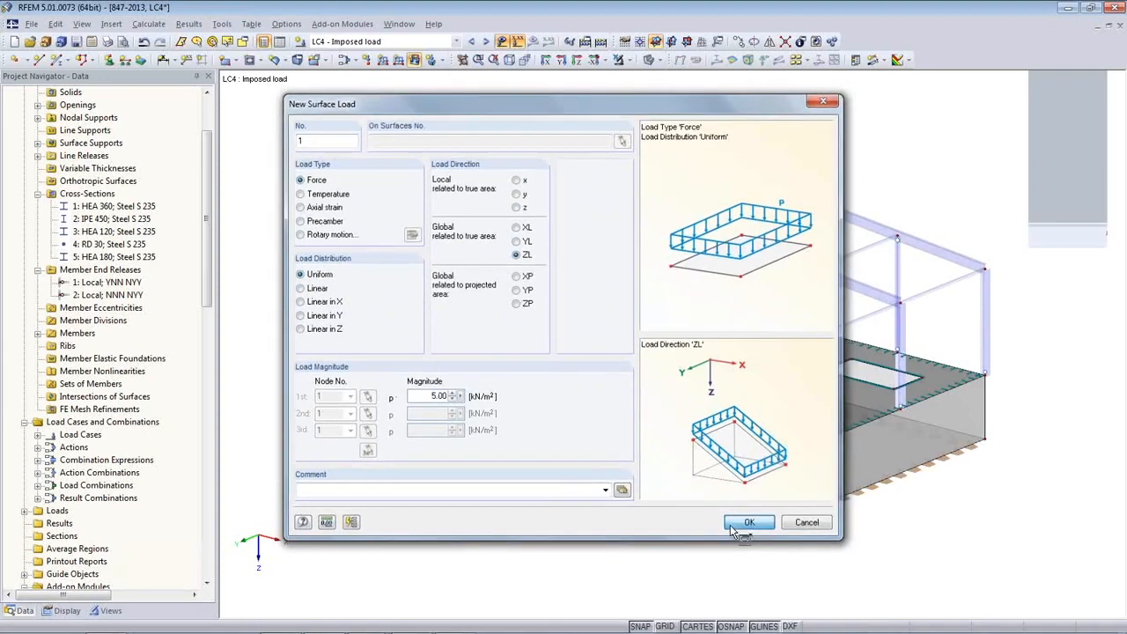
click(746, 419)
right_click(494, 530)
mouse_move(842, 528)
ctrl+middle_down()
mouse_move(658, 353)
mouse_move(654, 484)
mouse_move(503, 473)
mouse_move(851, 494)
mouse_move(843, 509)
ctrl+middle_up()
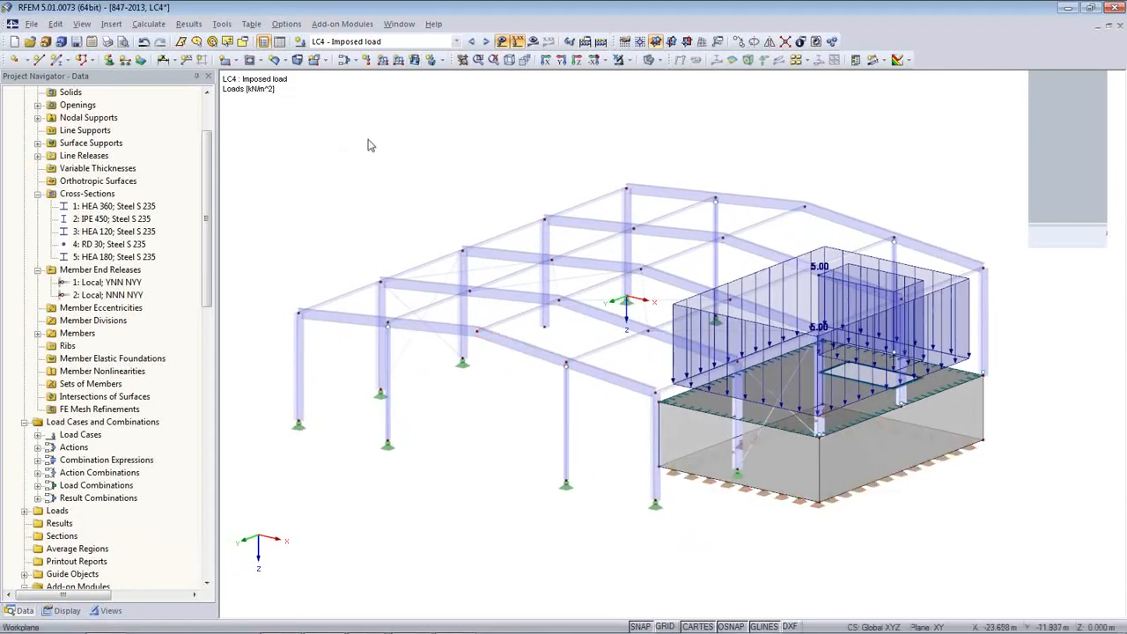
click(77, 41)
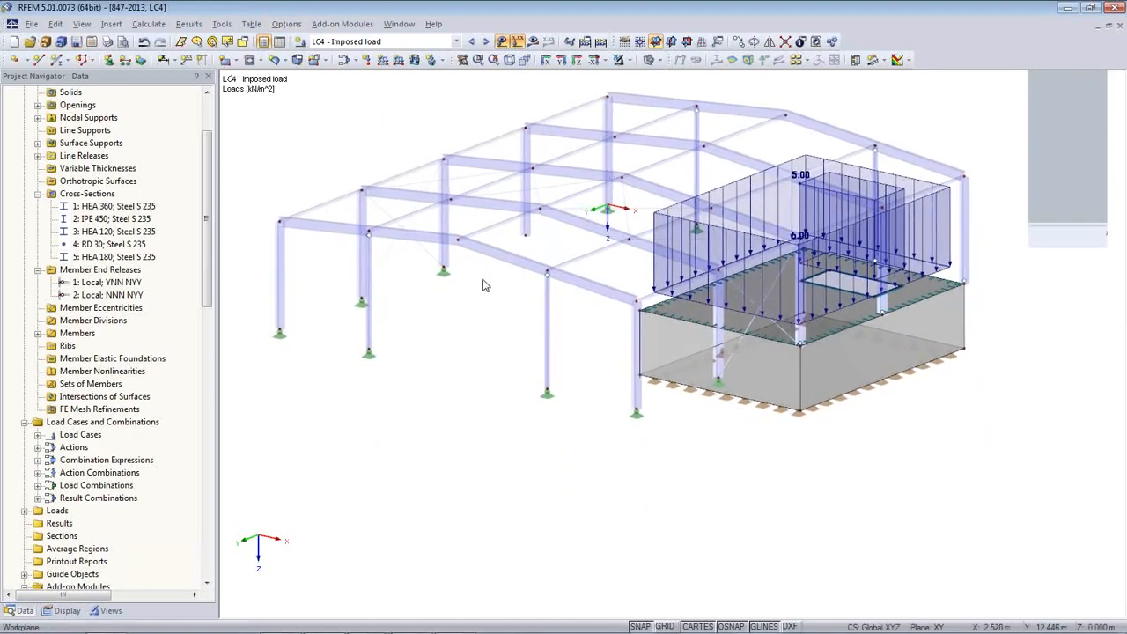
- Display the load combinations table, enlarge it to show all combinations, and check the loads of CO1 on the model
click(279, 42)
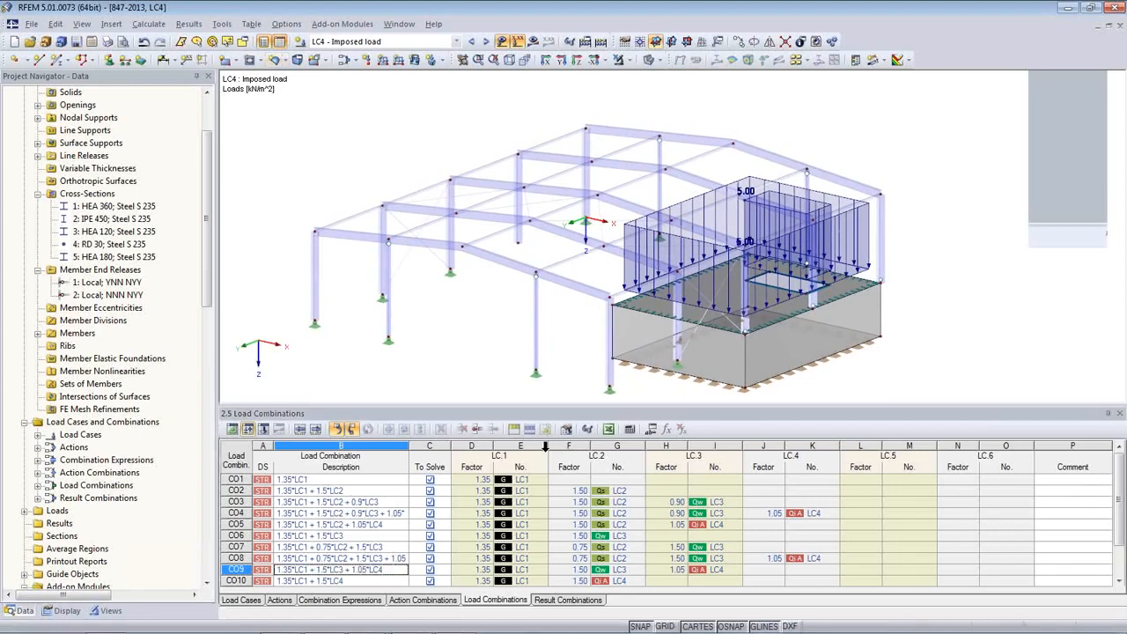
drag(470, 405, 468, 358)
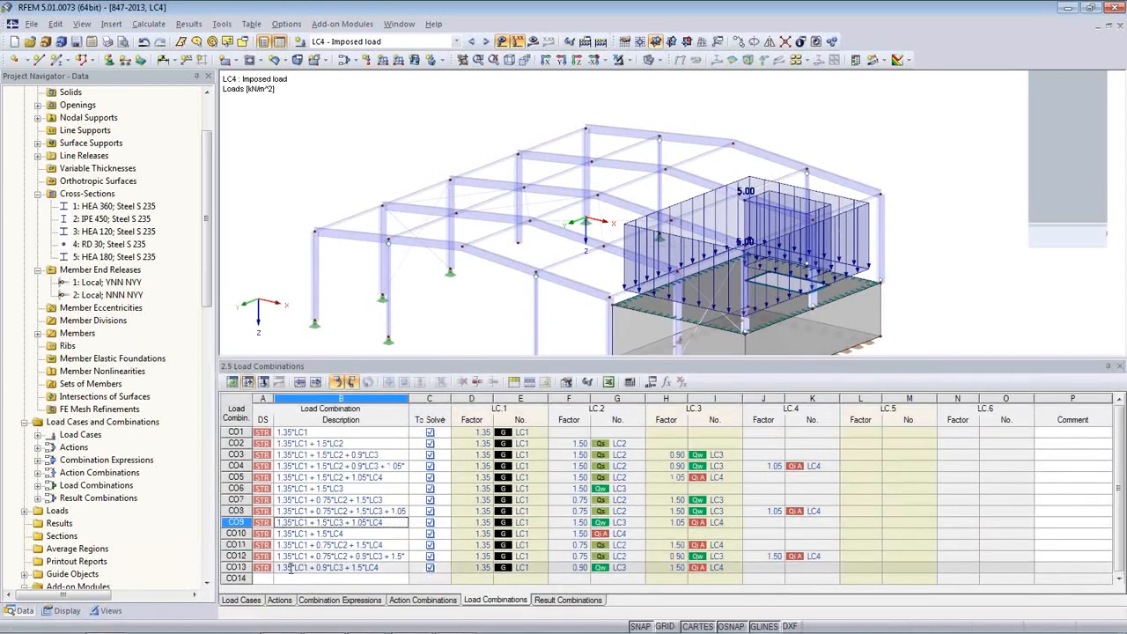
click(351, 432)
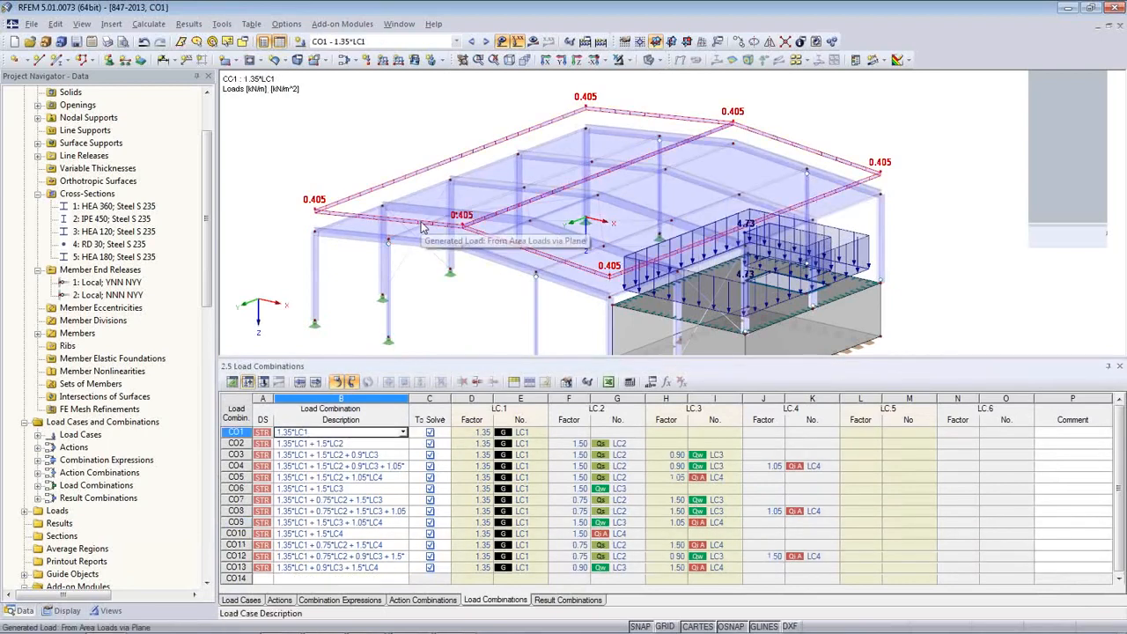
- Go through the Self-weight, Snow and Wind load cases in the load case table and check their loads on the model
click(243, 601)
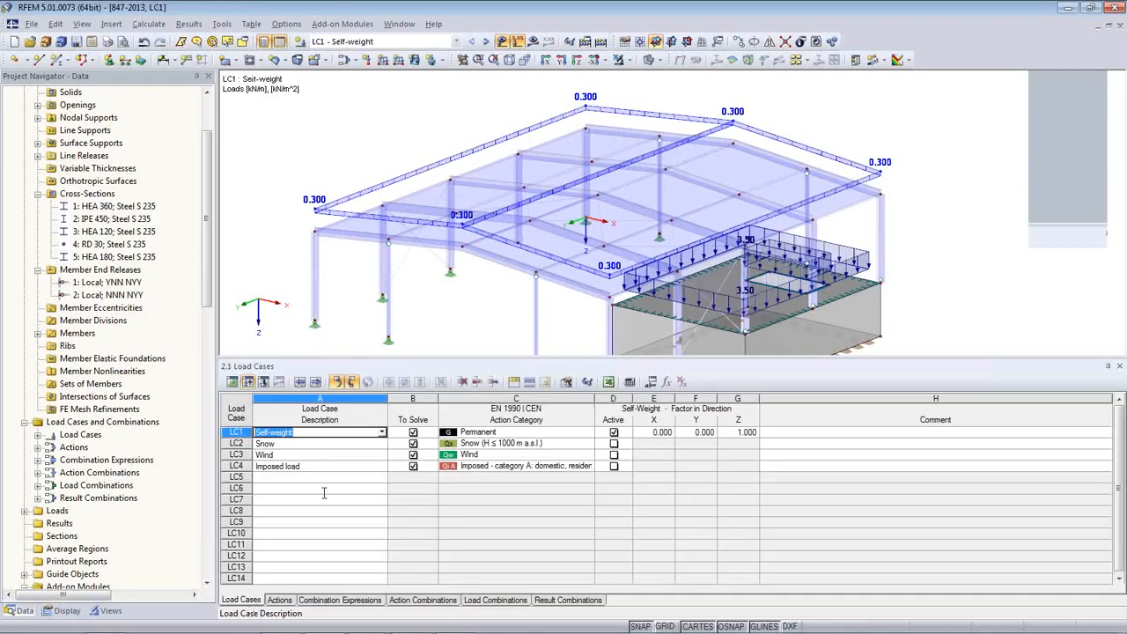
click(357, 444)
click(357, 454)
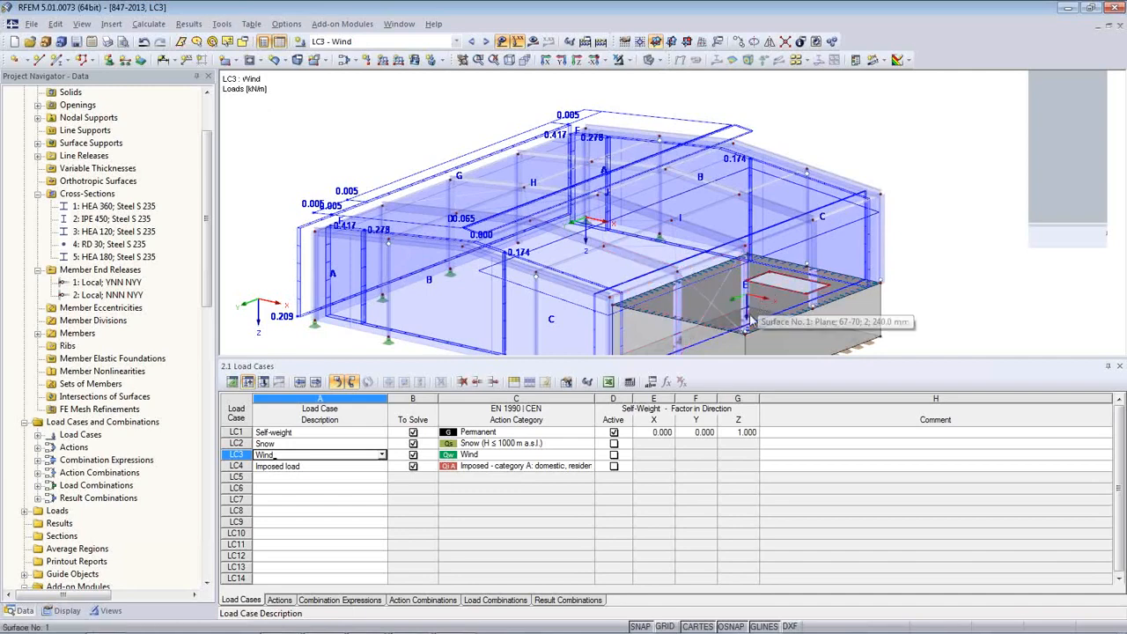
- Enable exclusive/inclusive load cases for the ULS combination expression CE1 and define LC4 Imposed load as exclusive to LC2 and LC3
click(368, 604)
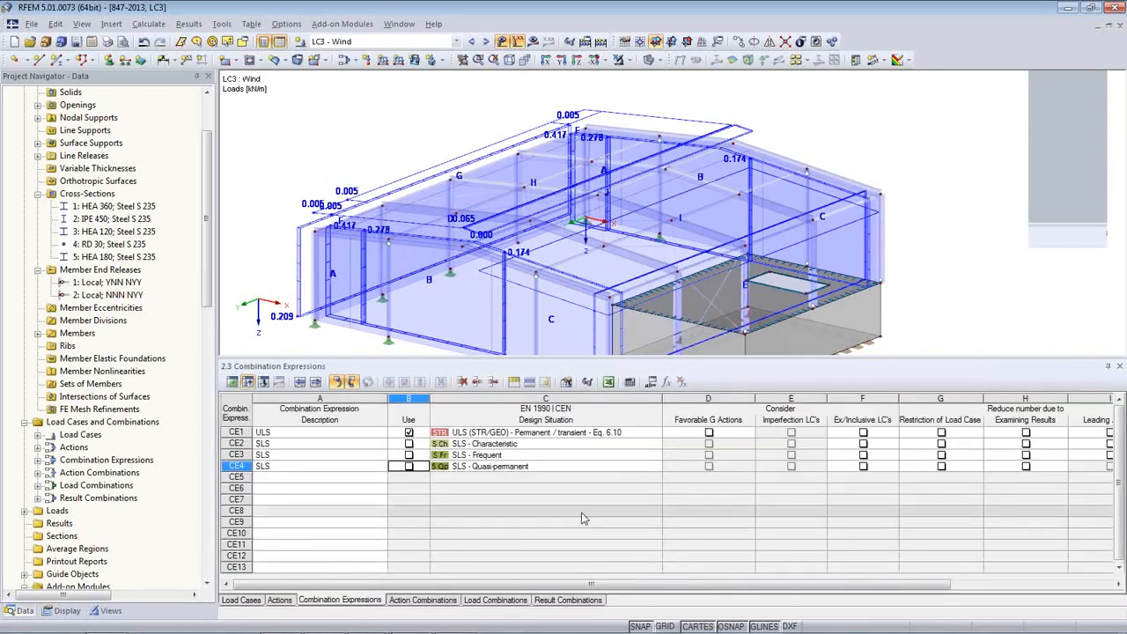
click(409, 466)
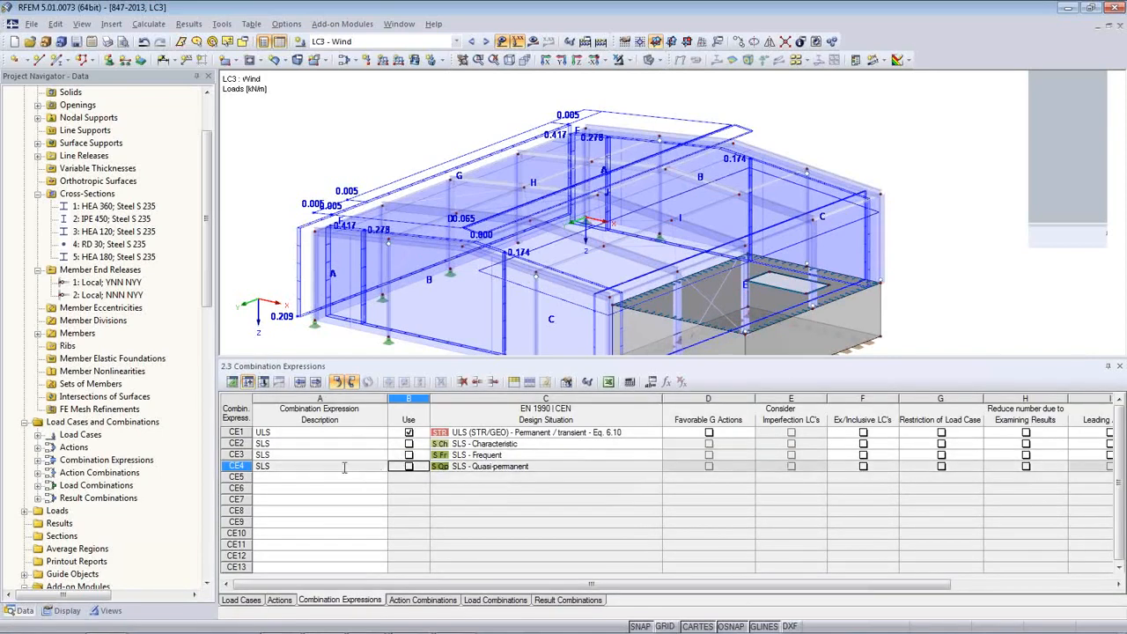
click(889, 435)
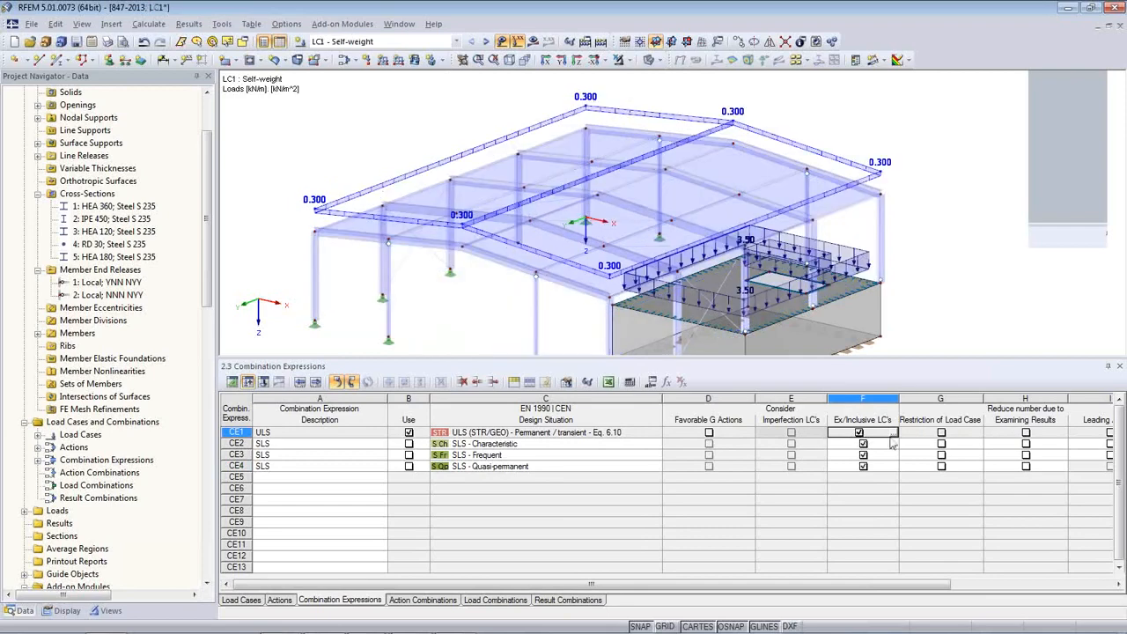
click(892, 433)
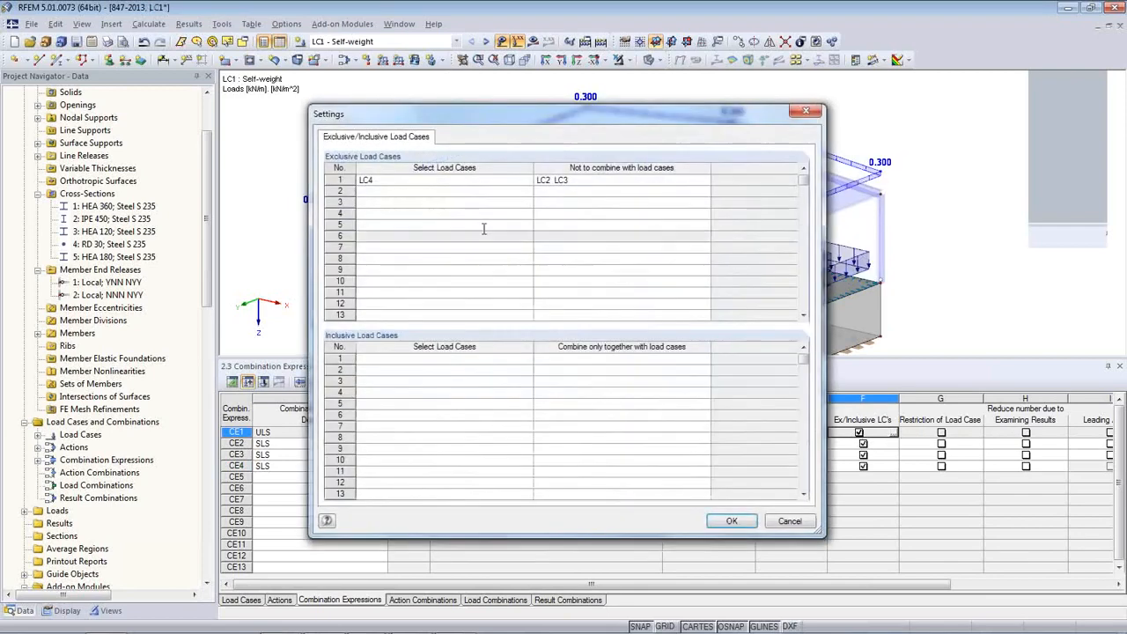
click(437, 180)
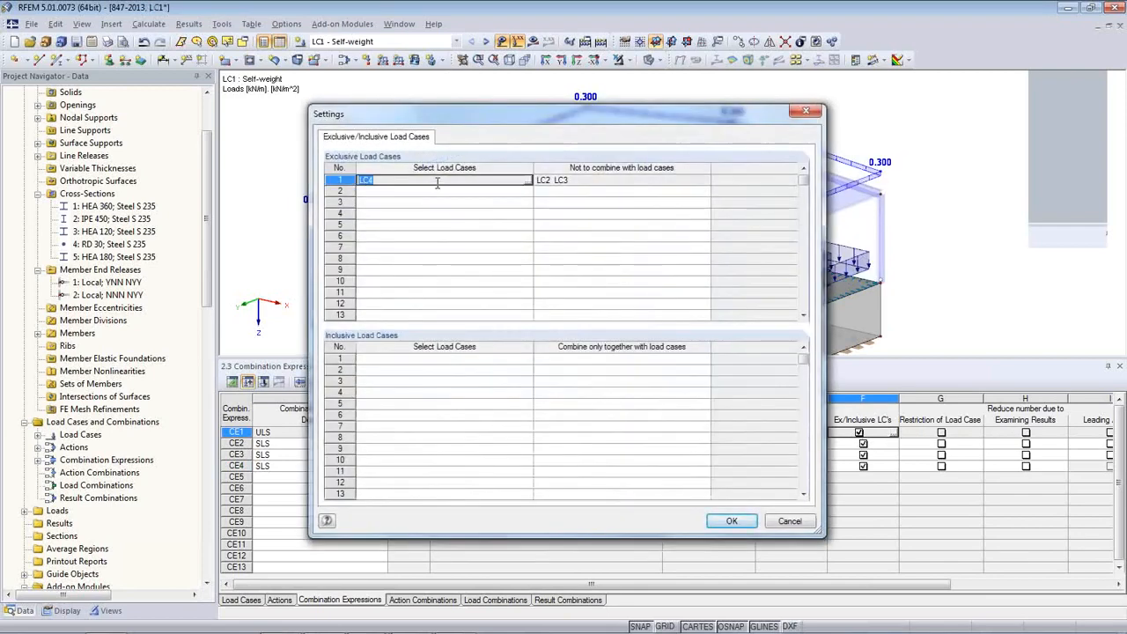
click(528, 182)
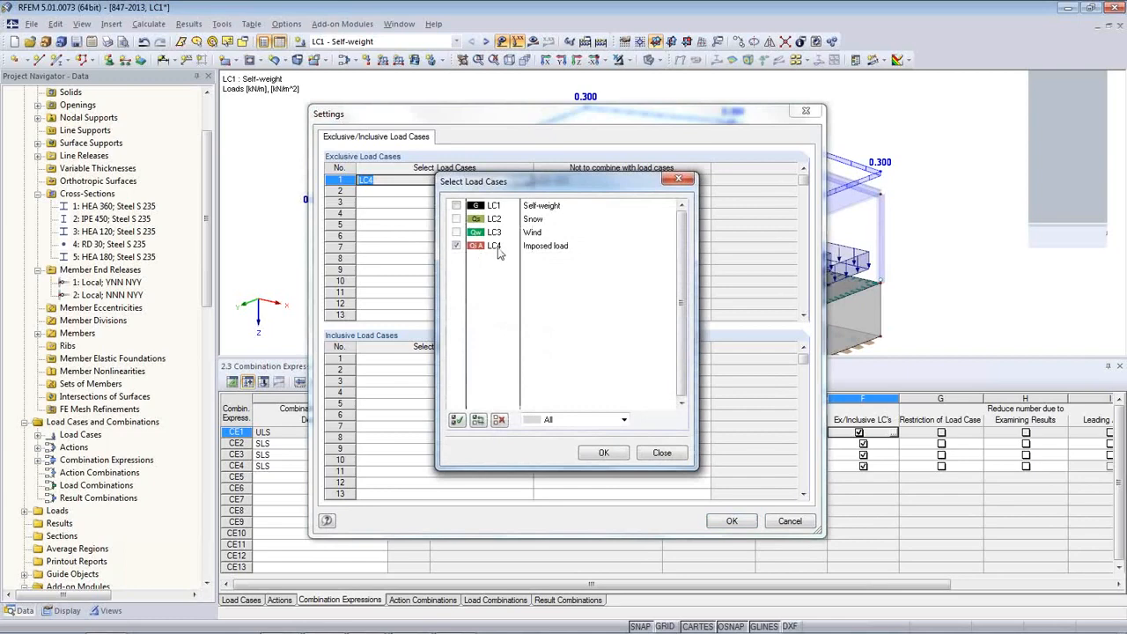
click(604, 452)
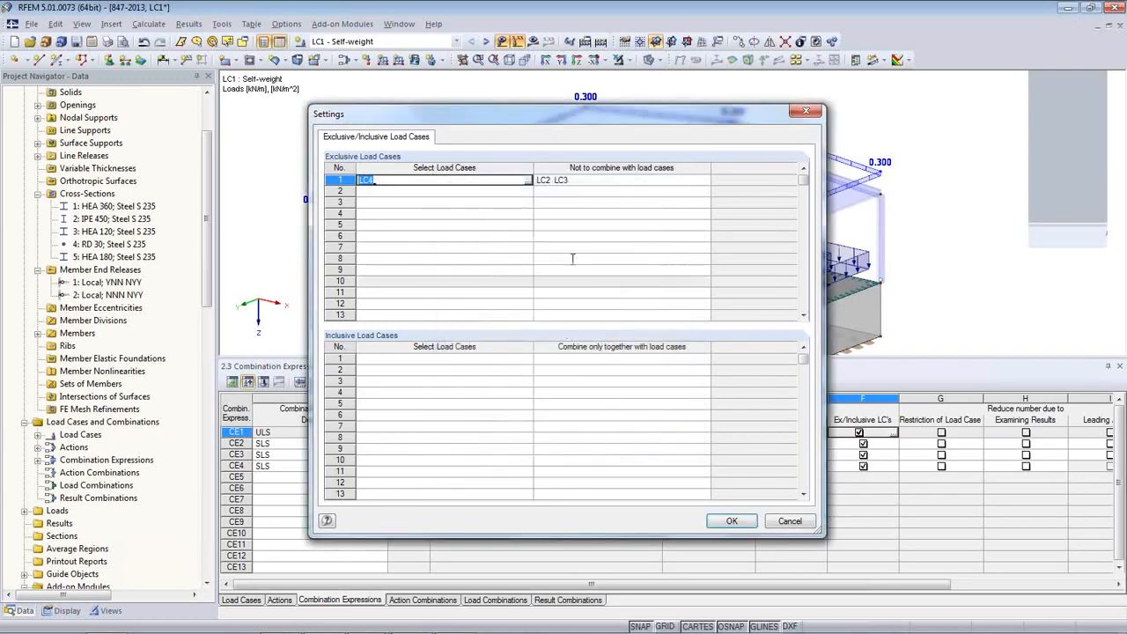
click(580, 184)
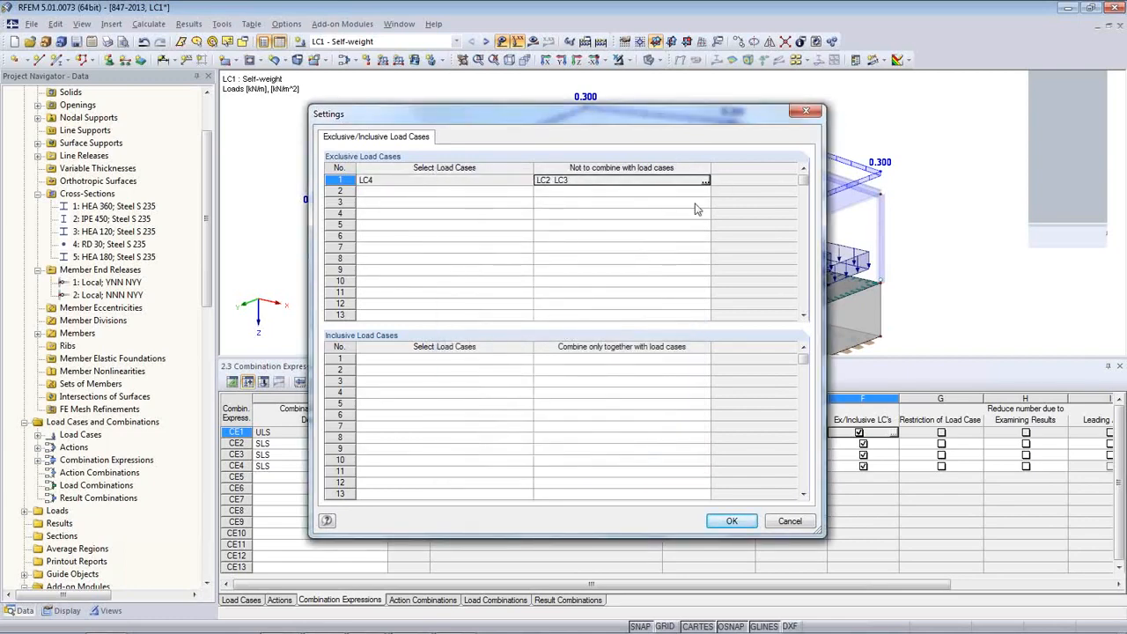
- Confirm the exclusive load case rule for the ULS expression, with LC4 not to combine with LC2 and LC3
click(705, 181)
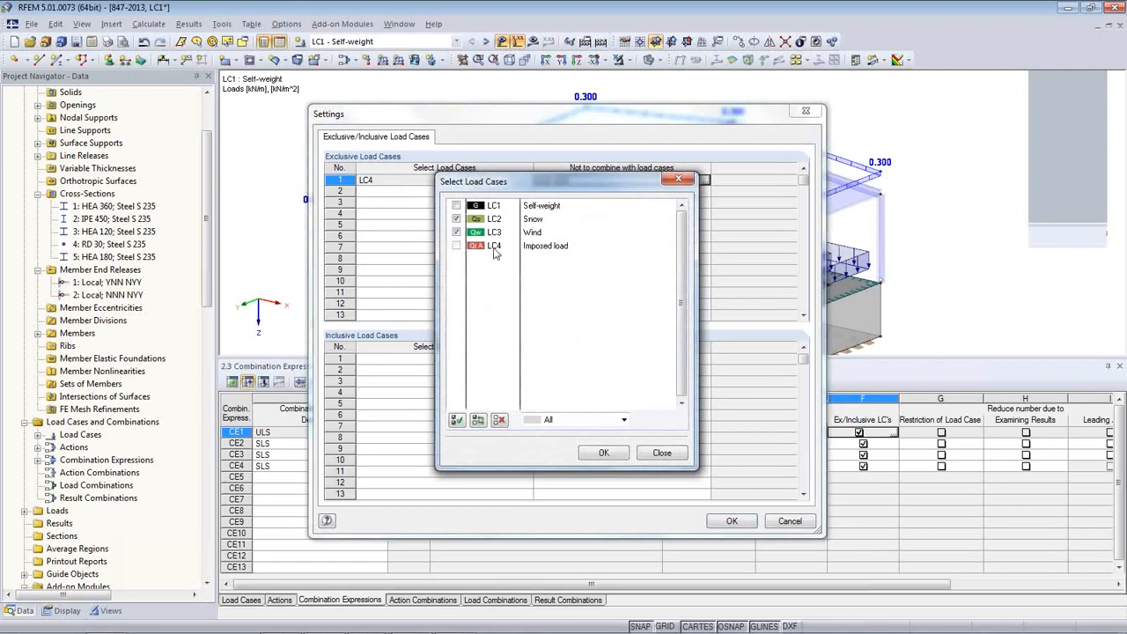
click(604, 452)
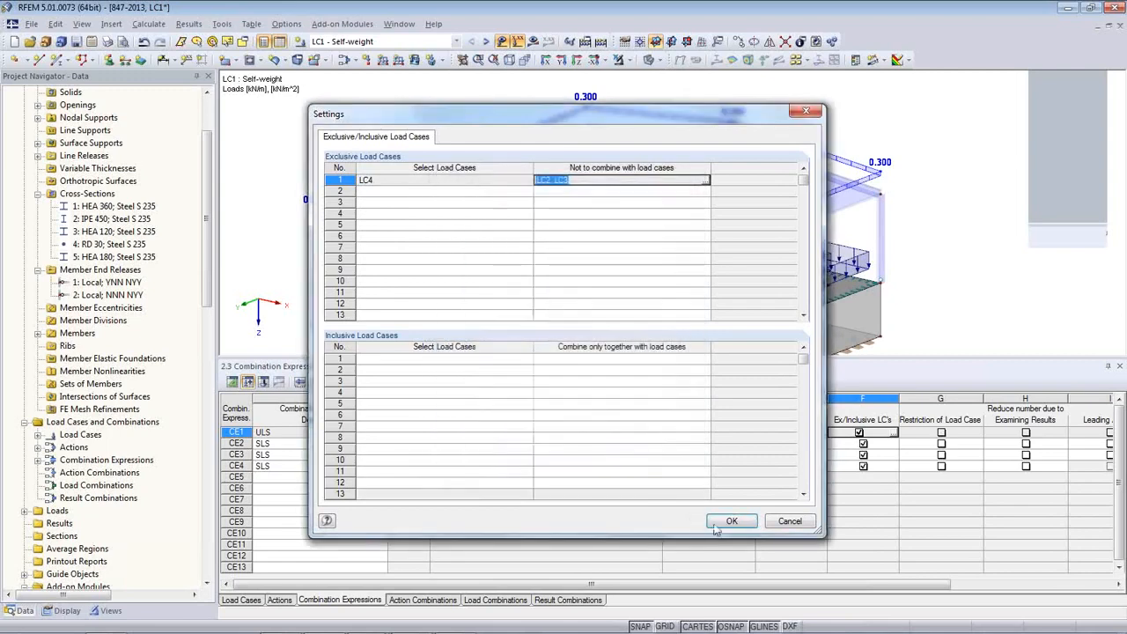
click(730, 521)
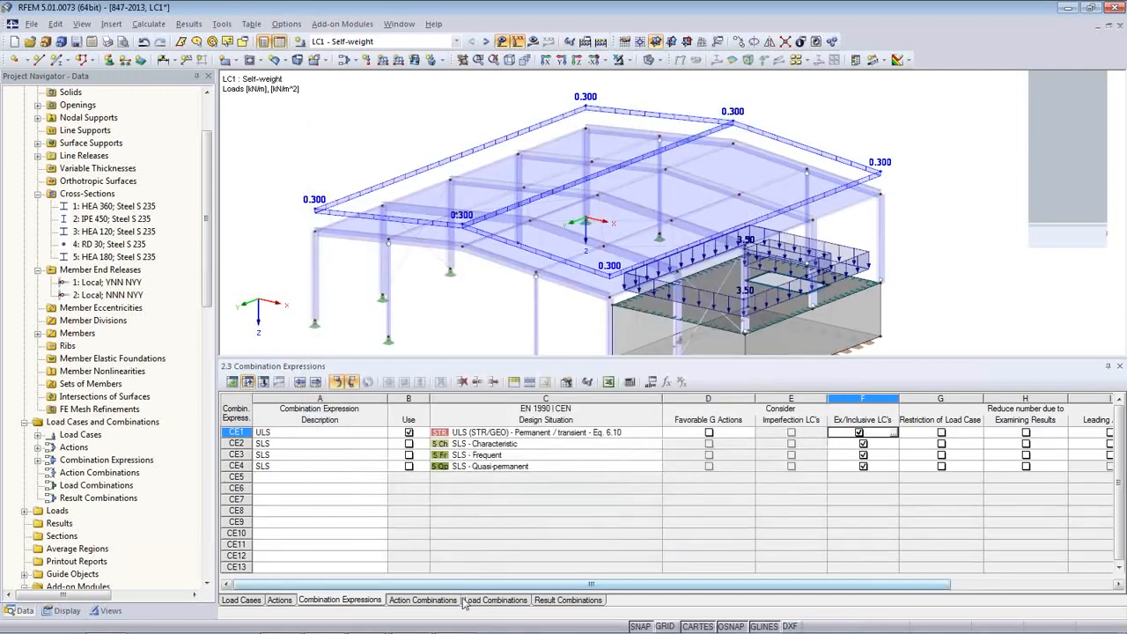
- Open the load combinations table and display combination CO6 in an enlarged model view
click(494, 600)
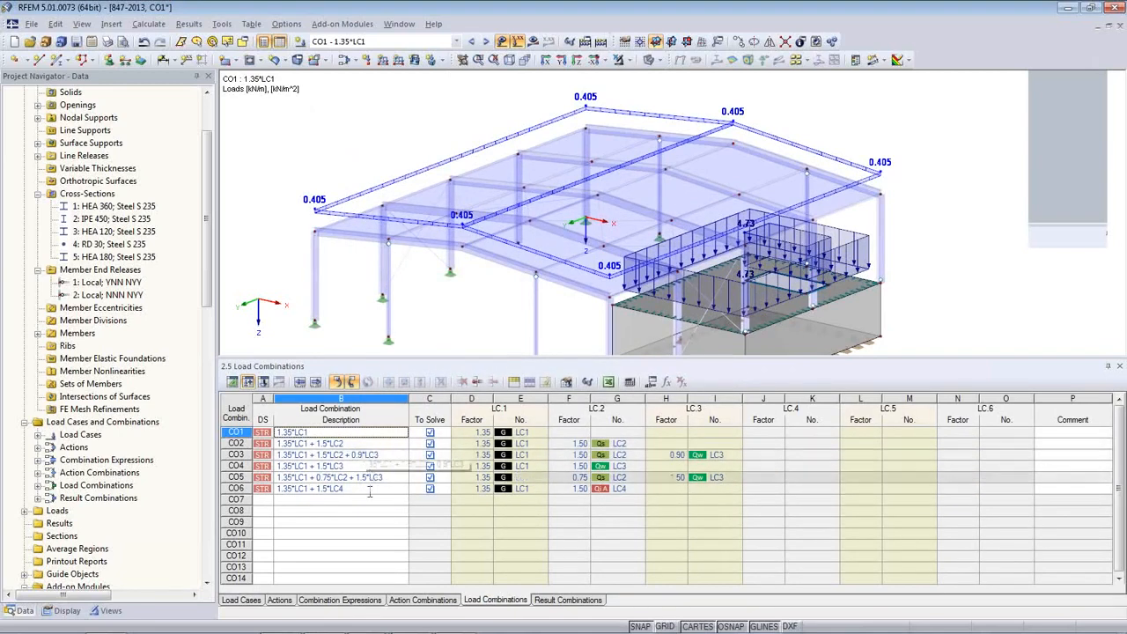
click(295, 488)
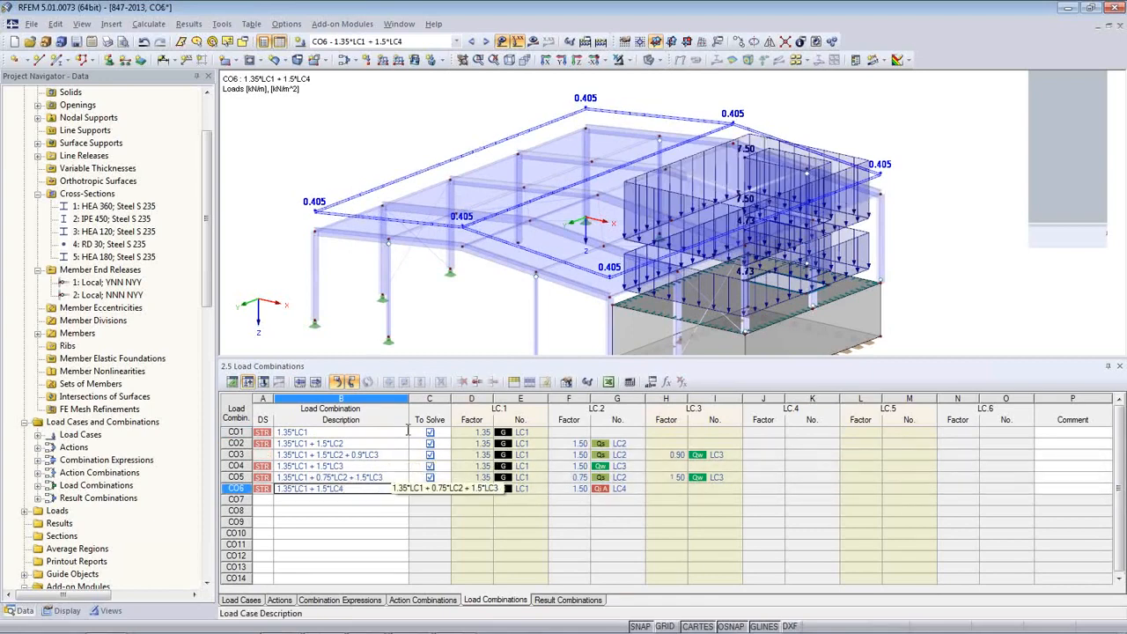
drag(437, 358, 432, 449)
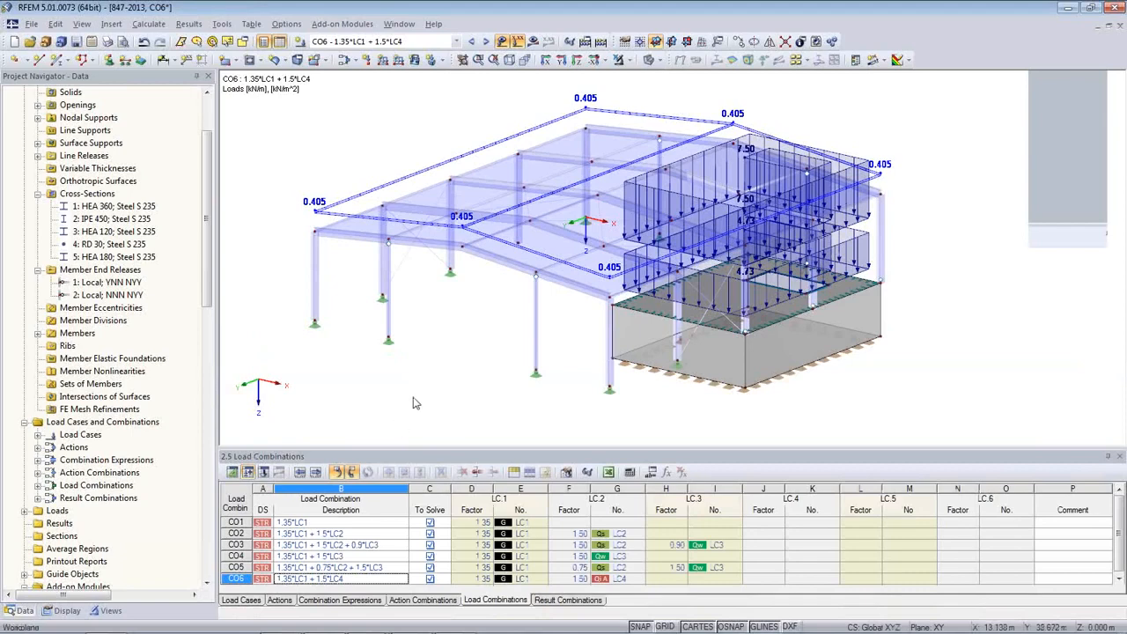
- Expand the load cases, actions and result combinations in the project navigator to review their entries
click(39, 435)
click(38, 499)
scroll(110, 502, down, 2)
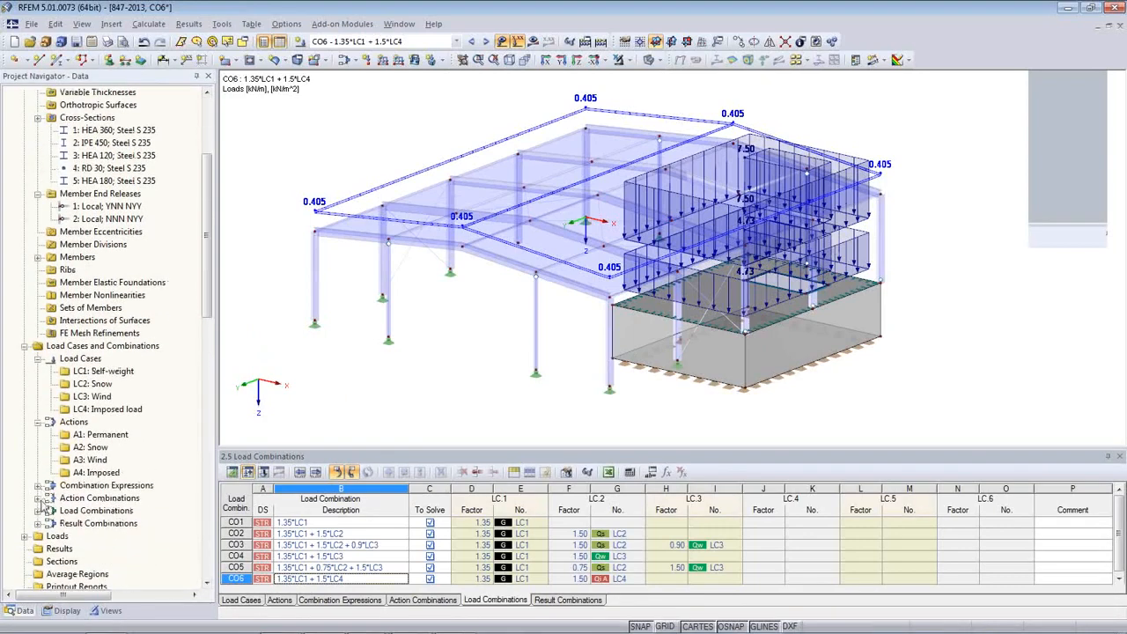
click(37, 524)
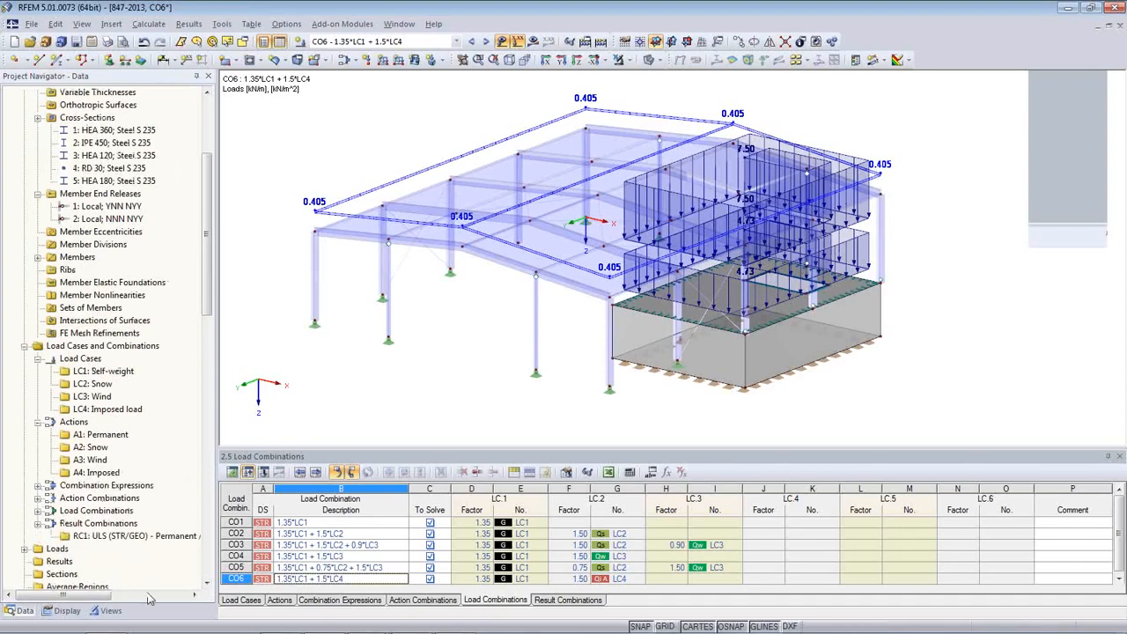
- Open the result combinations table and examine the loadings of result combination RC1
click(567, 599)
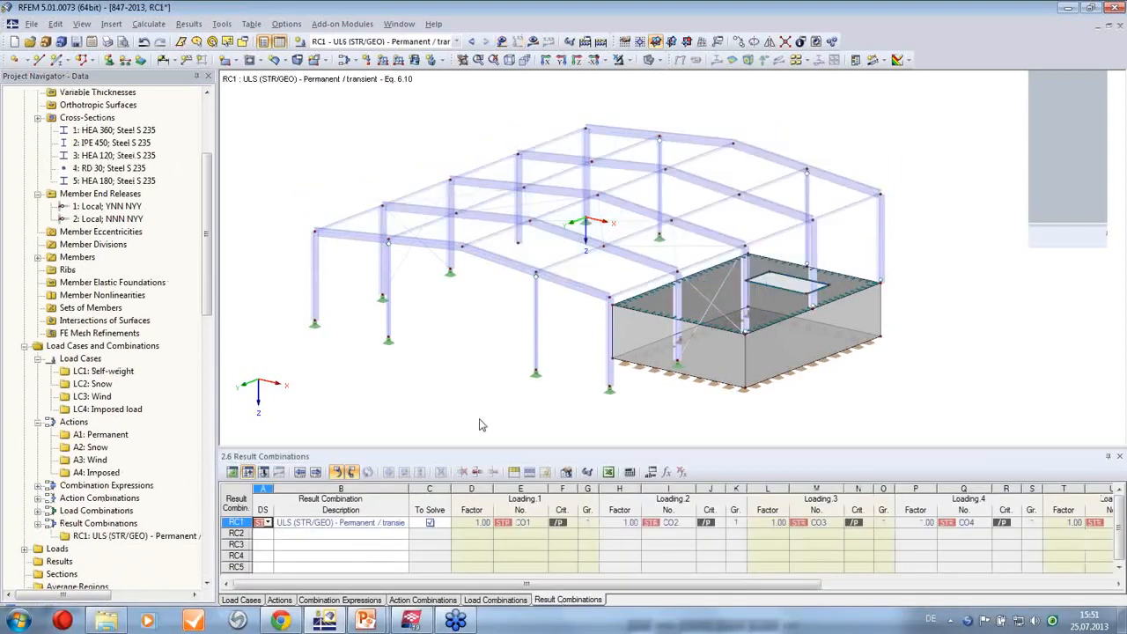
click(331, 522)
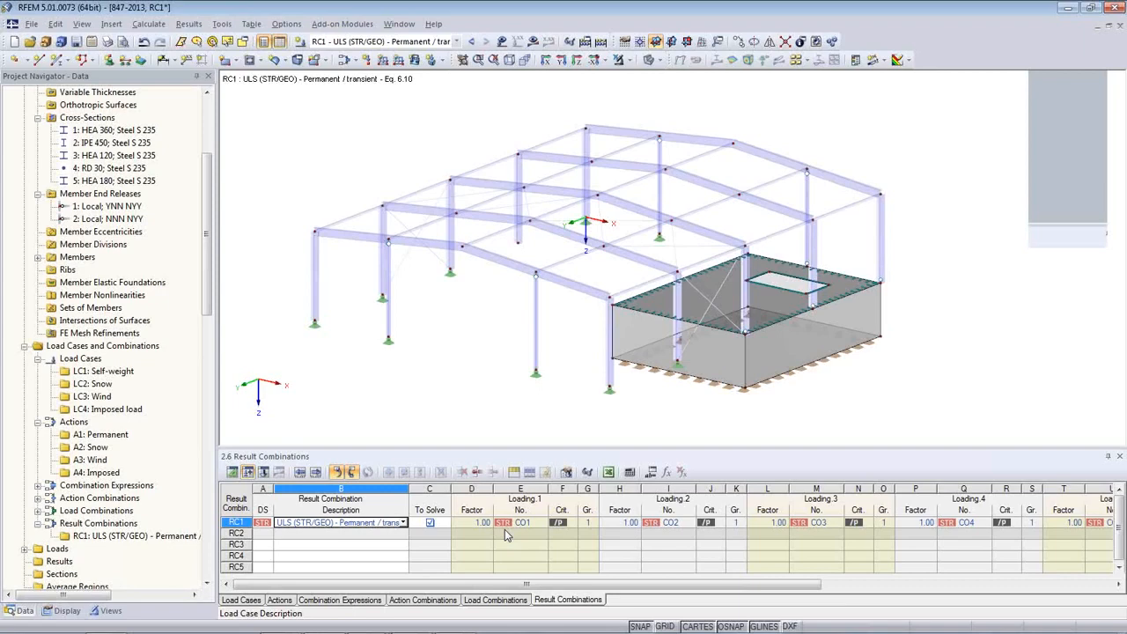
- Close the result combinations table and show load combination CO1 with its loads hidden
scroll(493, 347, up, 2)
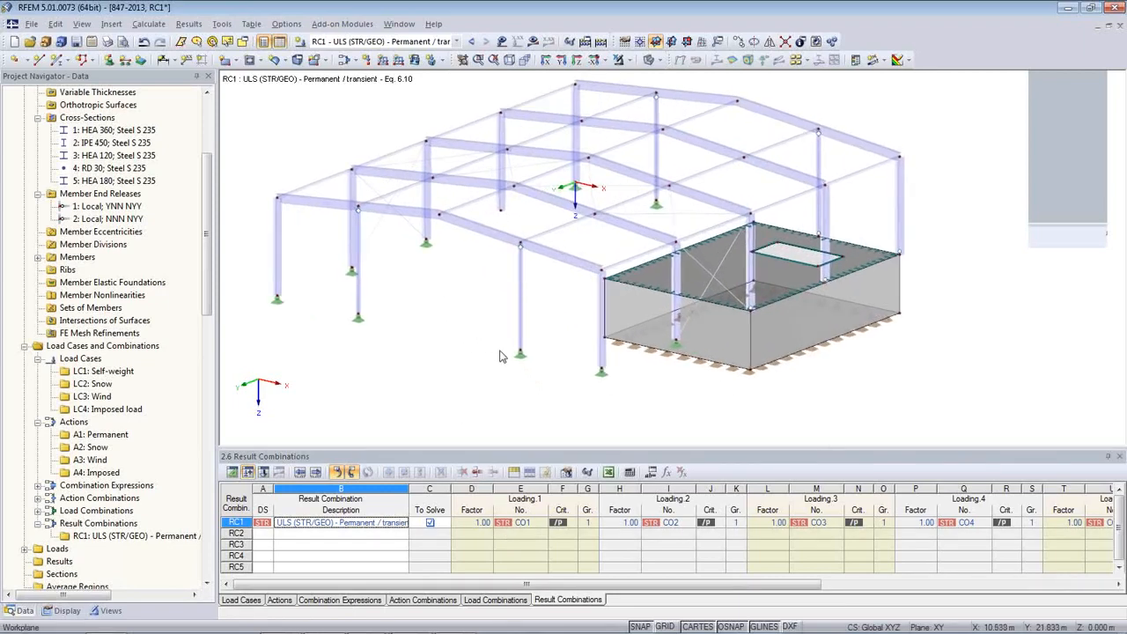
click(1119, 456)
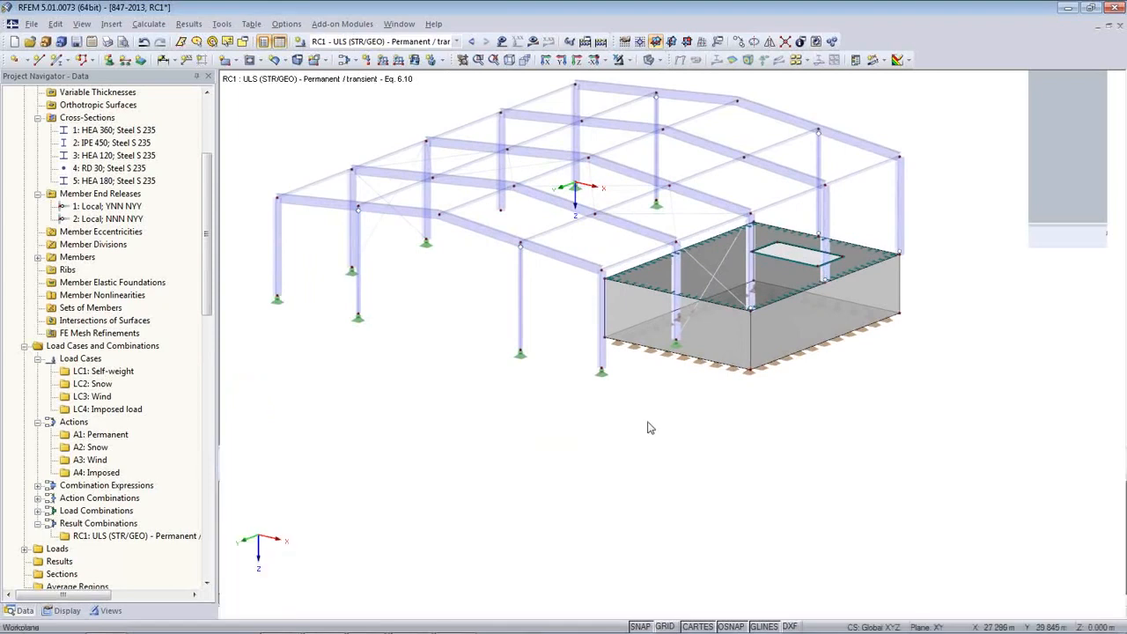
middle_drag(647, 427, 675, 528)
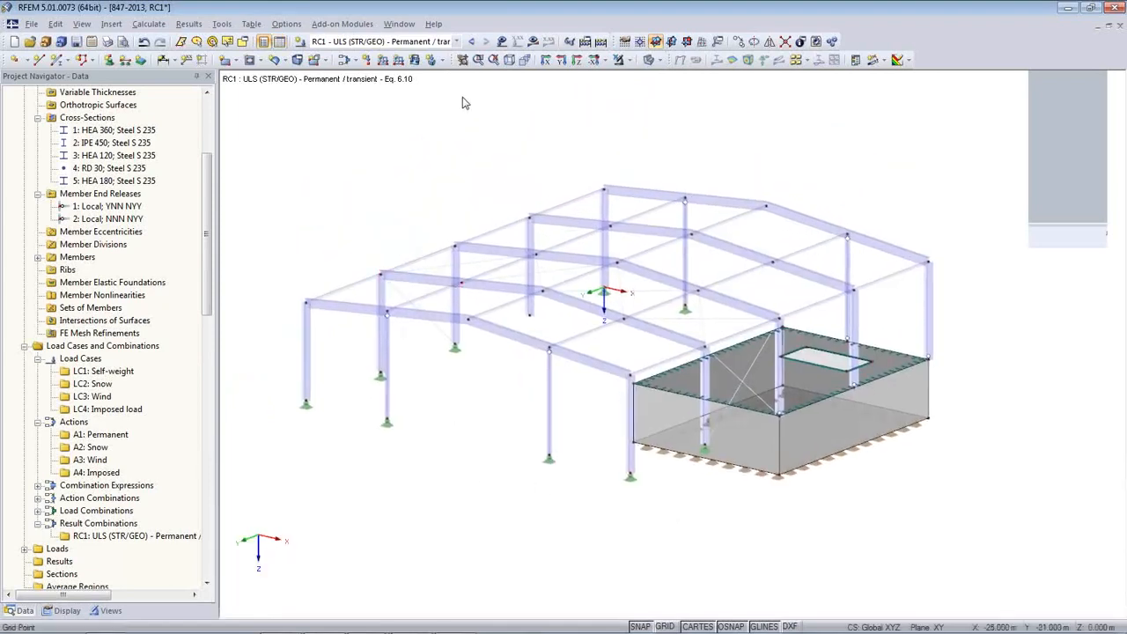
click(456, 42)
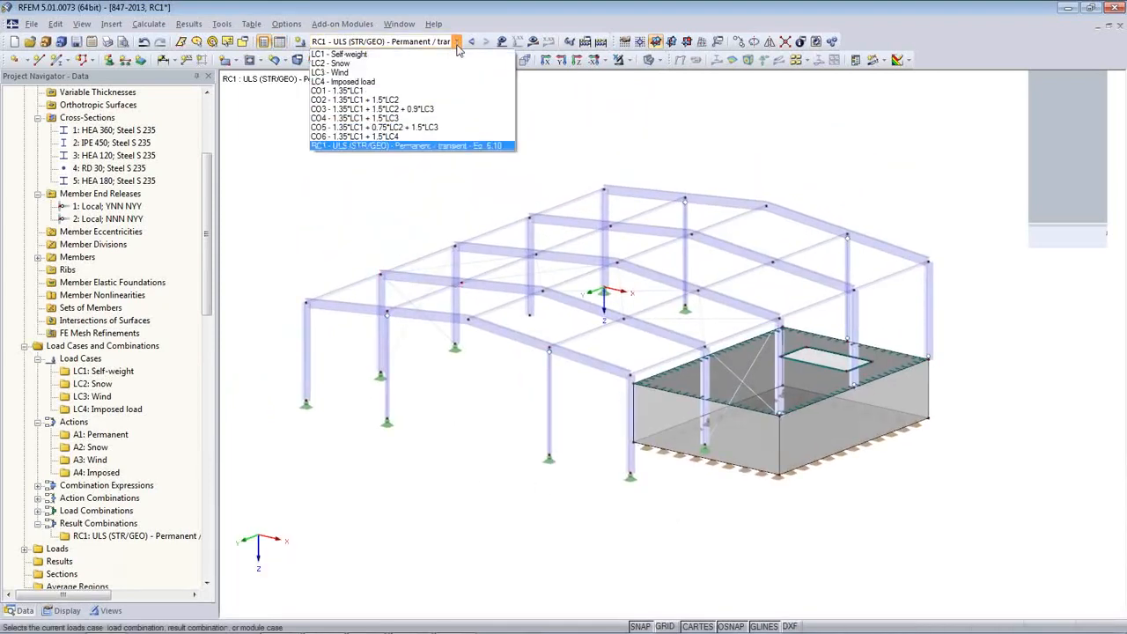
click(451, 91)
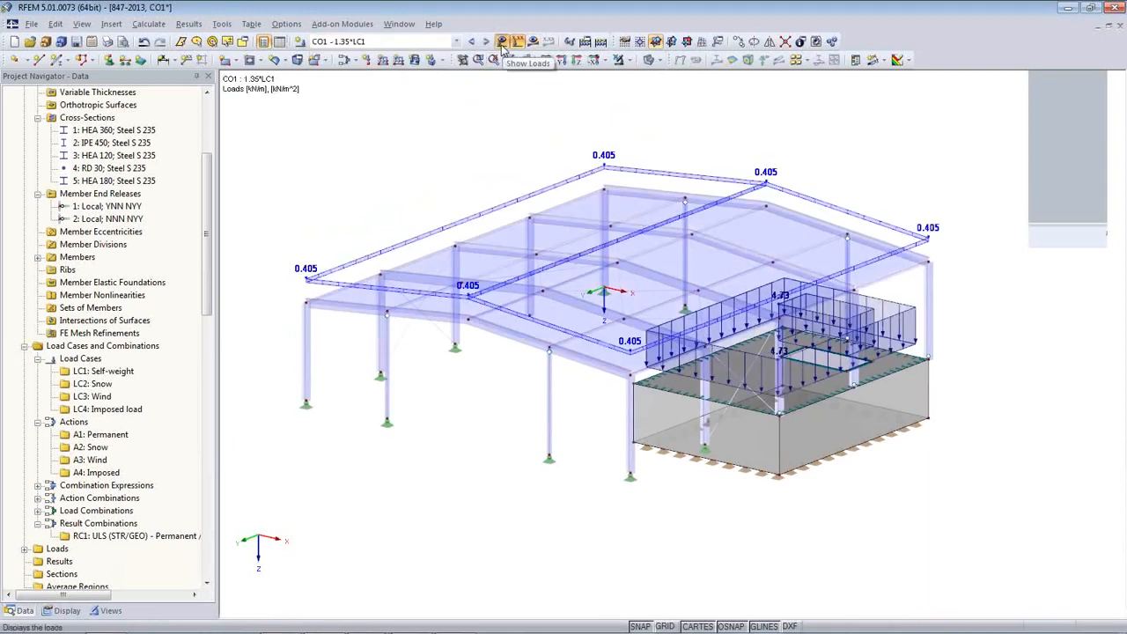
click(501, 44)
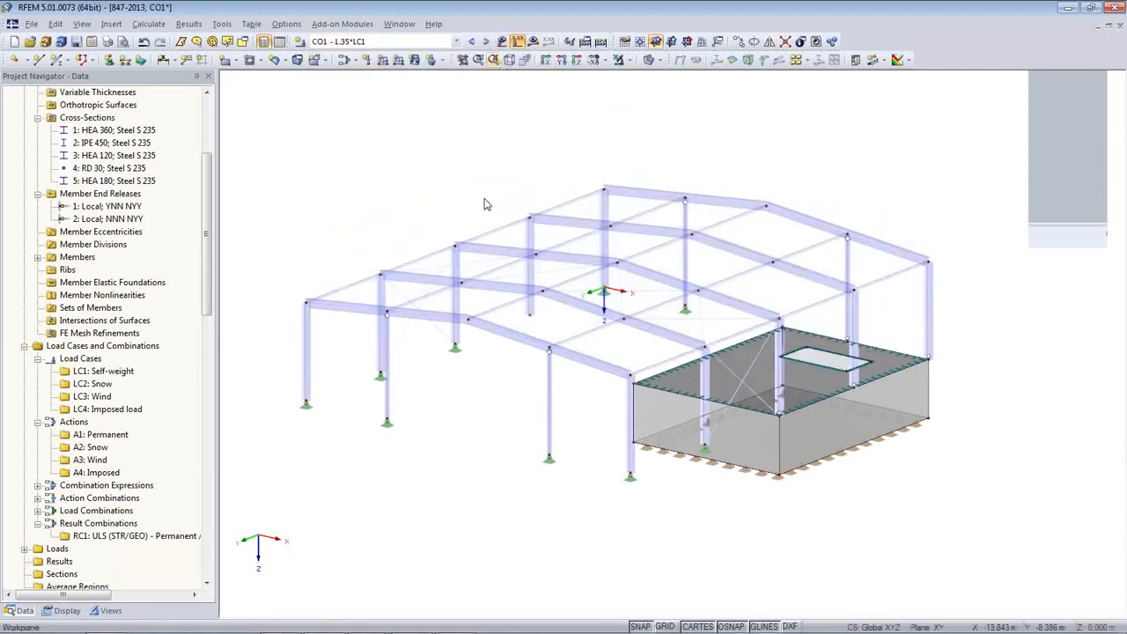
- Calculate load combination CO1 and read the full calculation error description beside the model
click(533, 42)
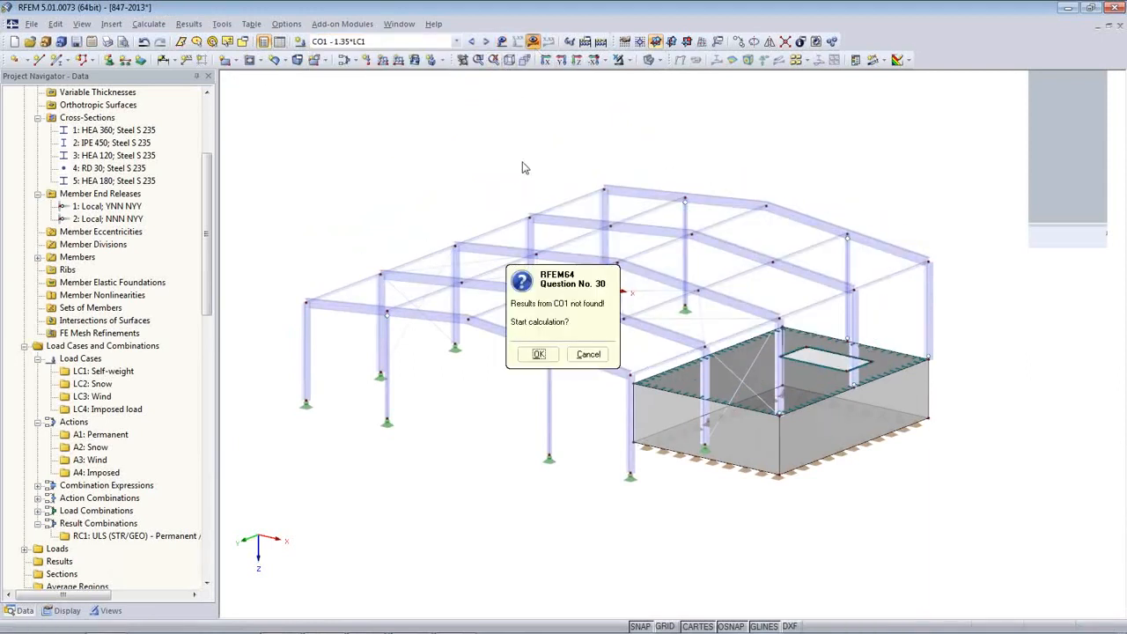
click(535, 355)
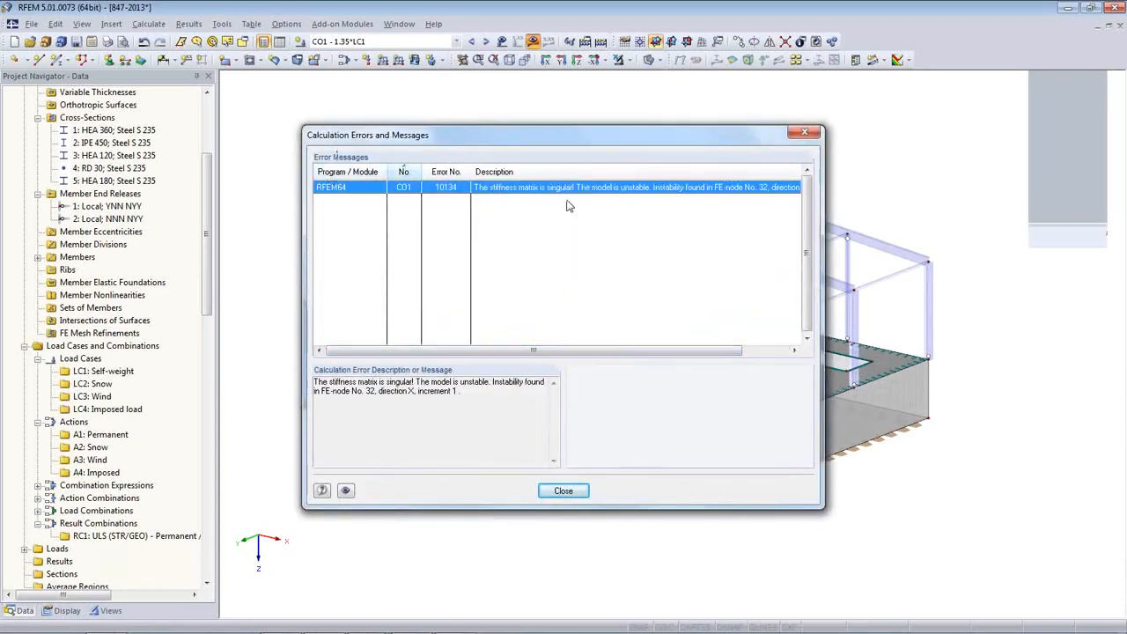
drag(547, 142, 212, 233)
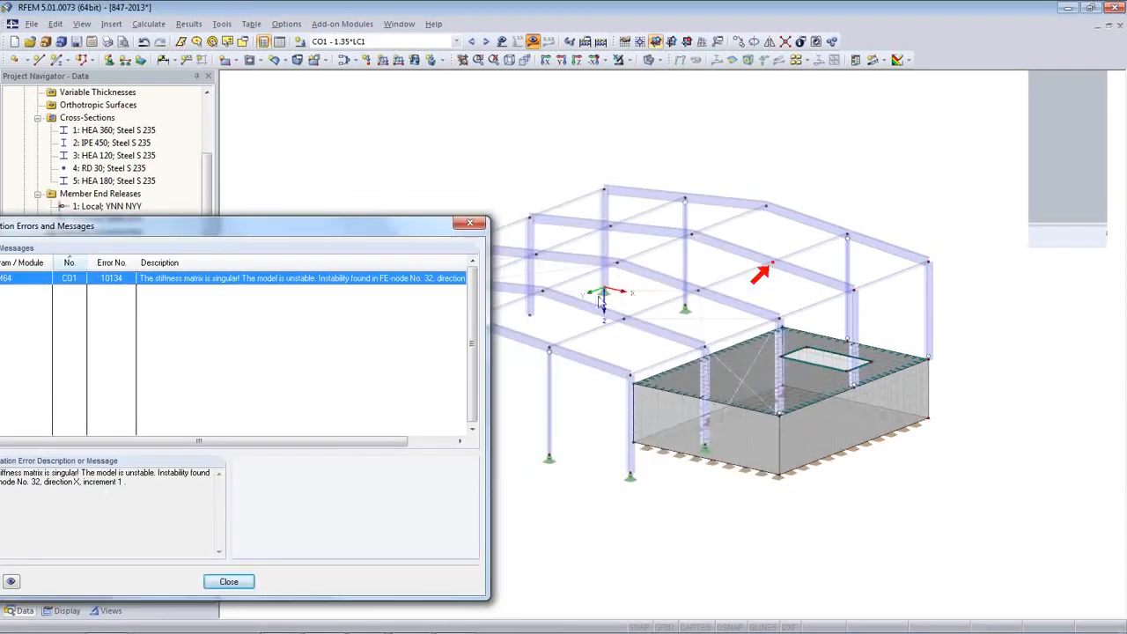
drag(326, 437, 377, 440)
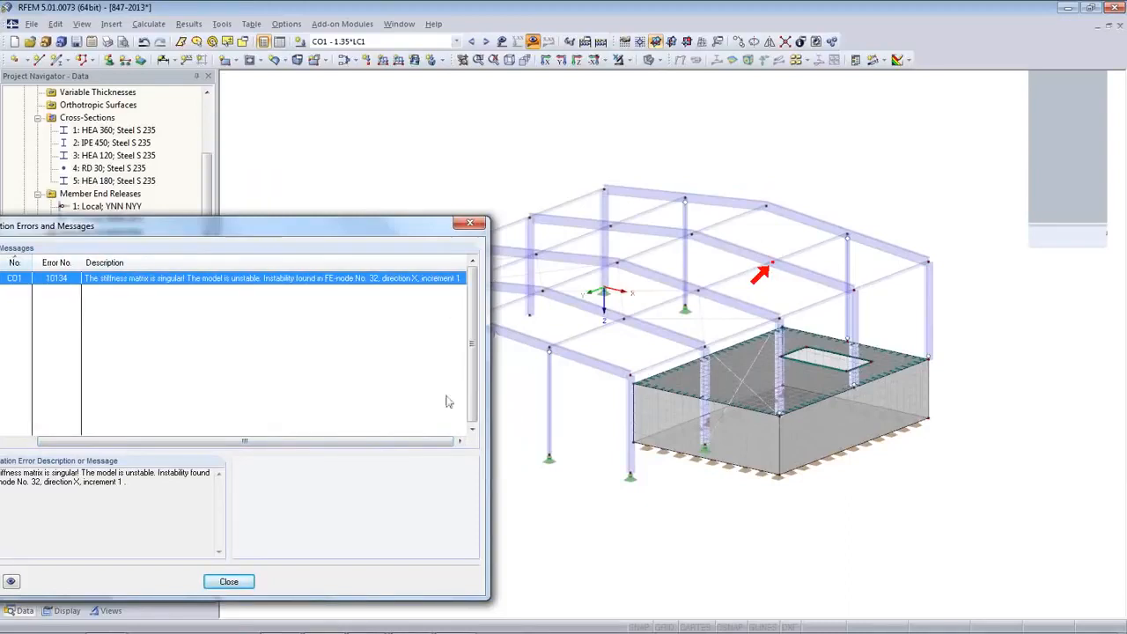
click(229, 581)
- Set the reduction factor of stiffness for failing members to 100 in the global calculation parameters
middle_drag(414, 505, 362, 529)
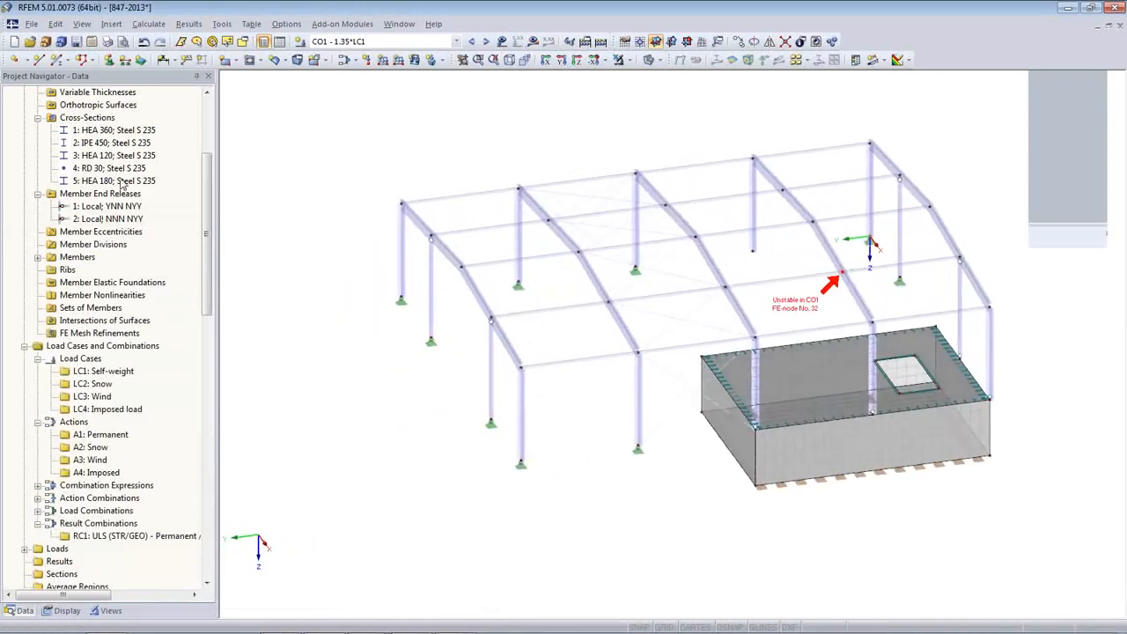
click(148, 24)
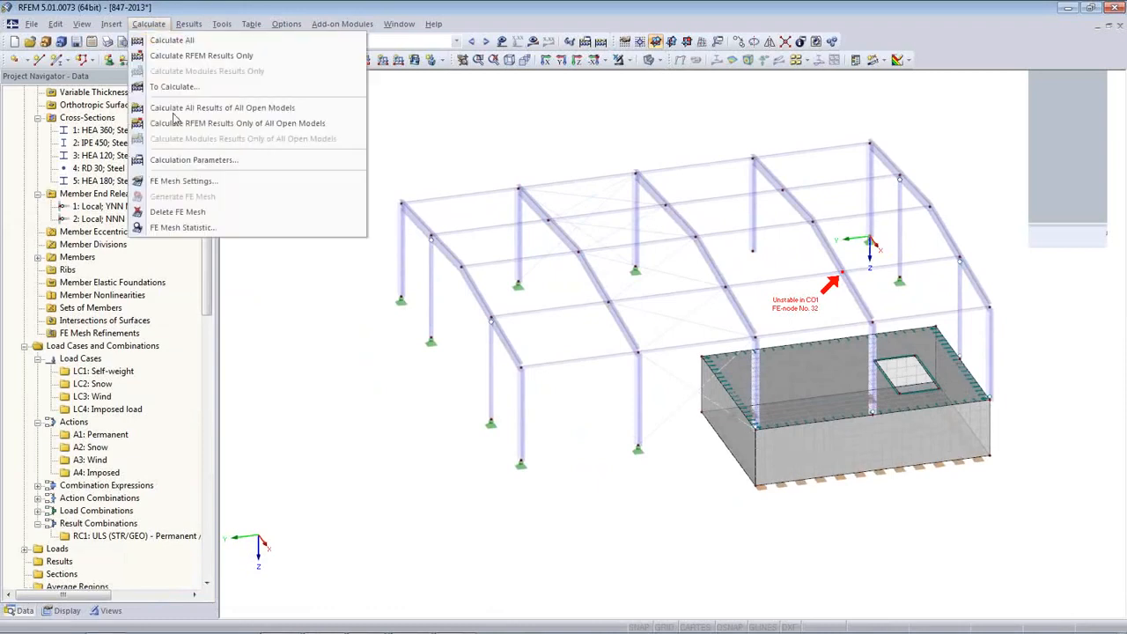
click(188, 161)
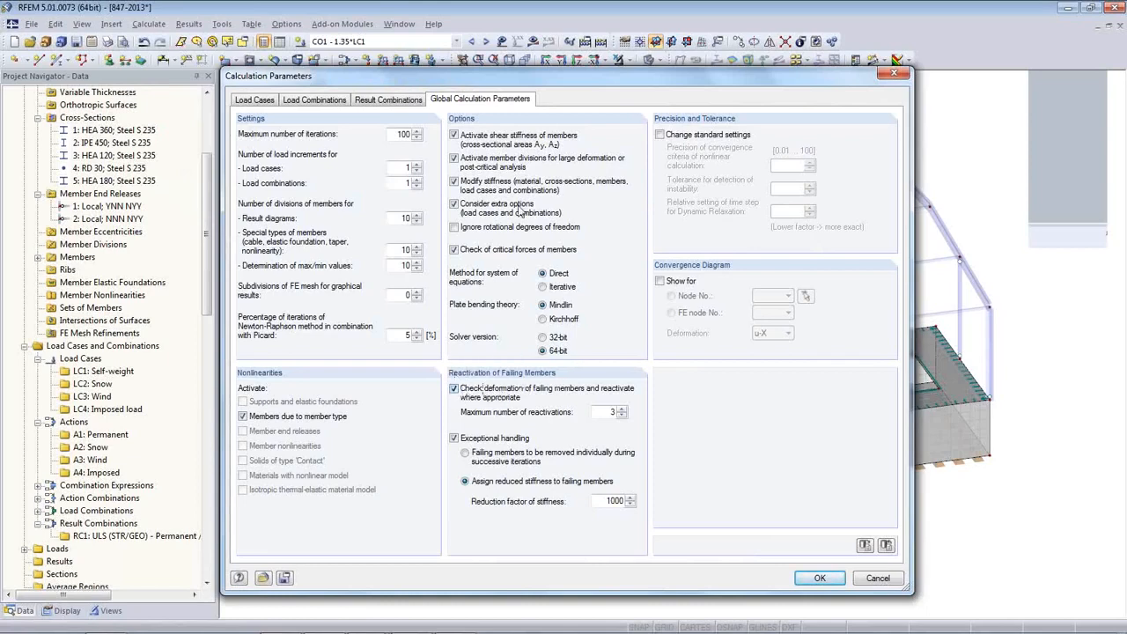
drag(543, 77, 502, 468)
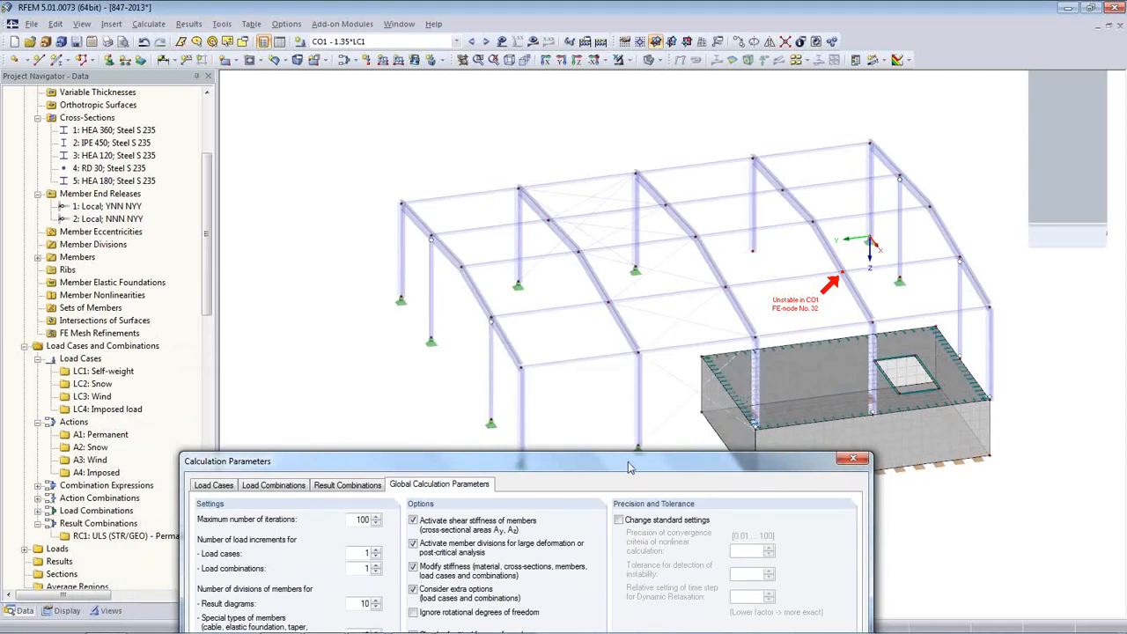
drag(629, 465, 631, 459)
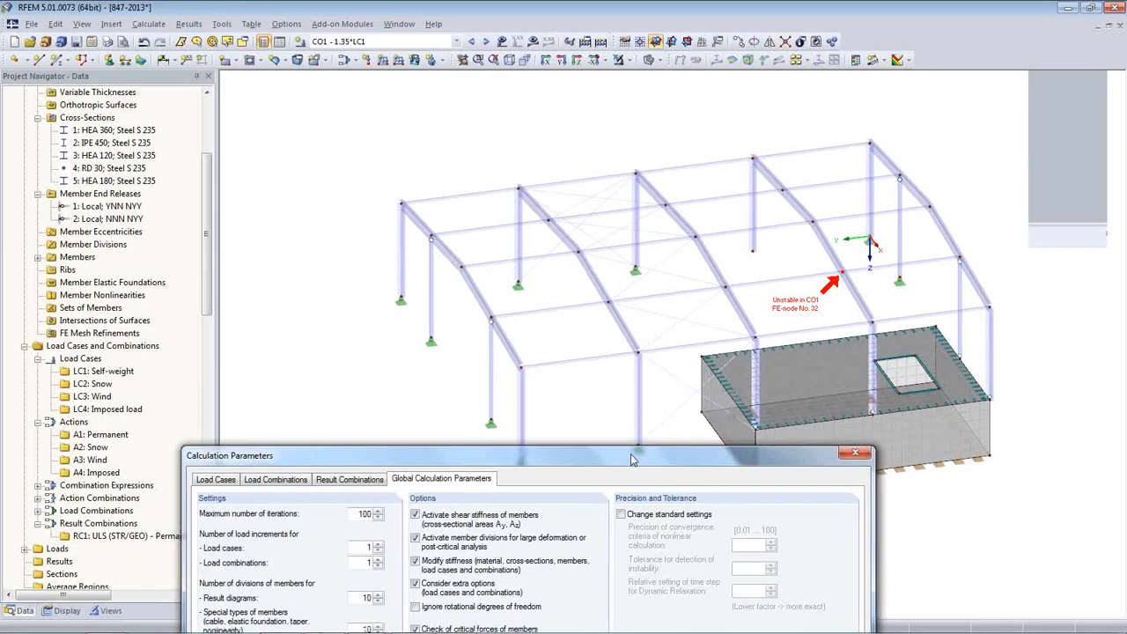
drag(631, 458, 621, 104)
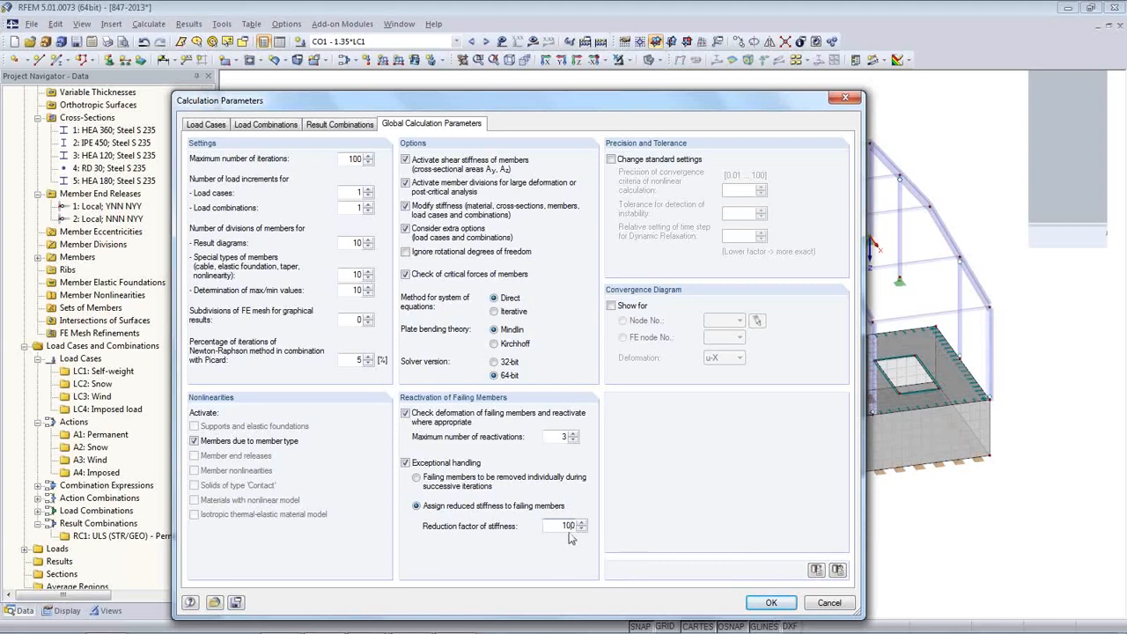
click(769, 603)
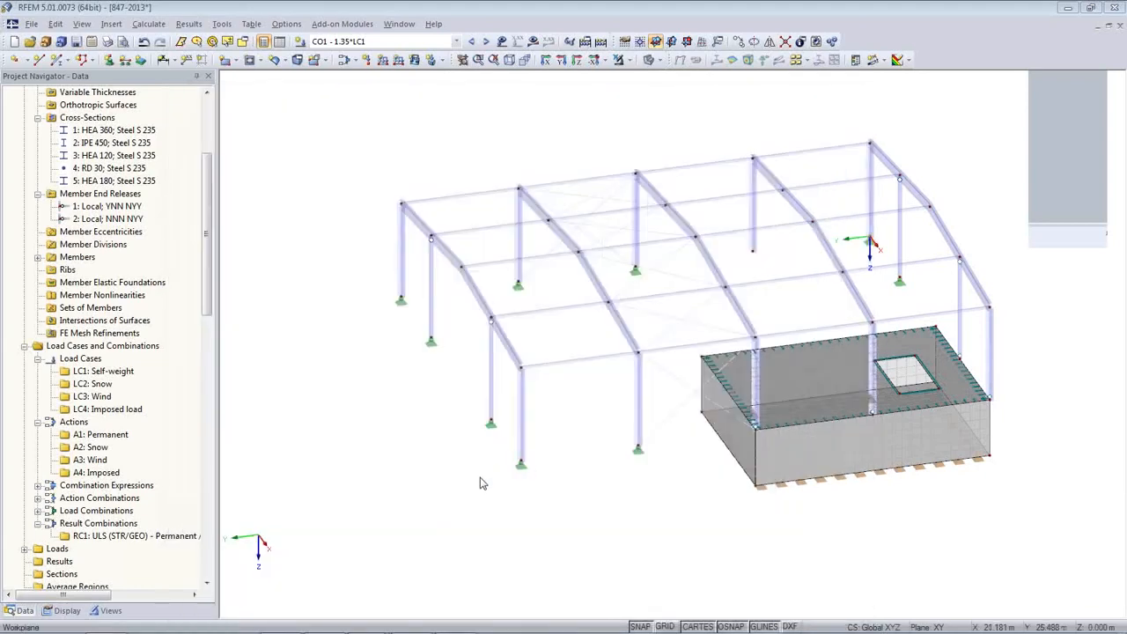
- Recalculate load combination CO1 and dismiss the calculation messages
click(532, 43)
click(534, 361)
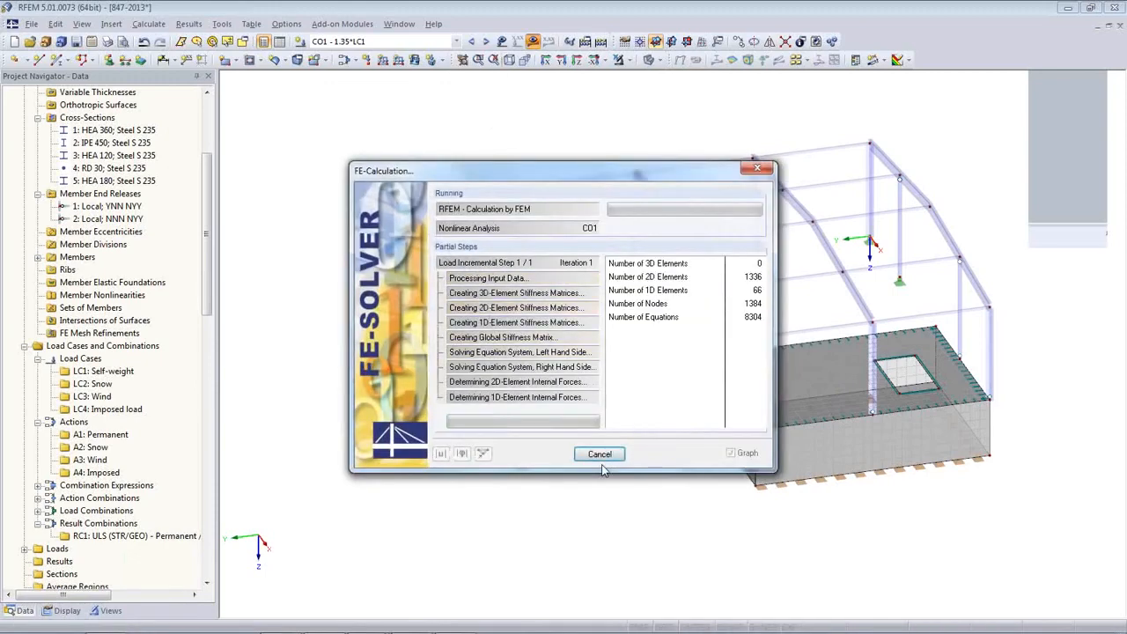
click(563, 489)
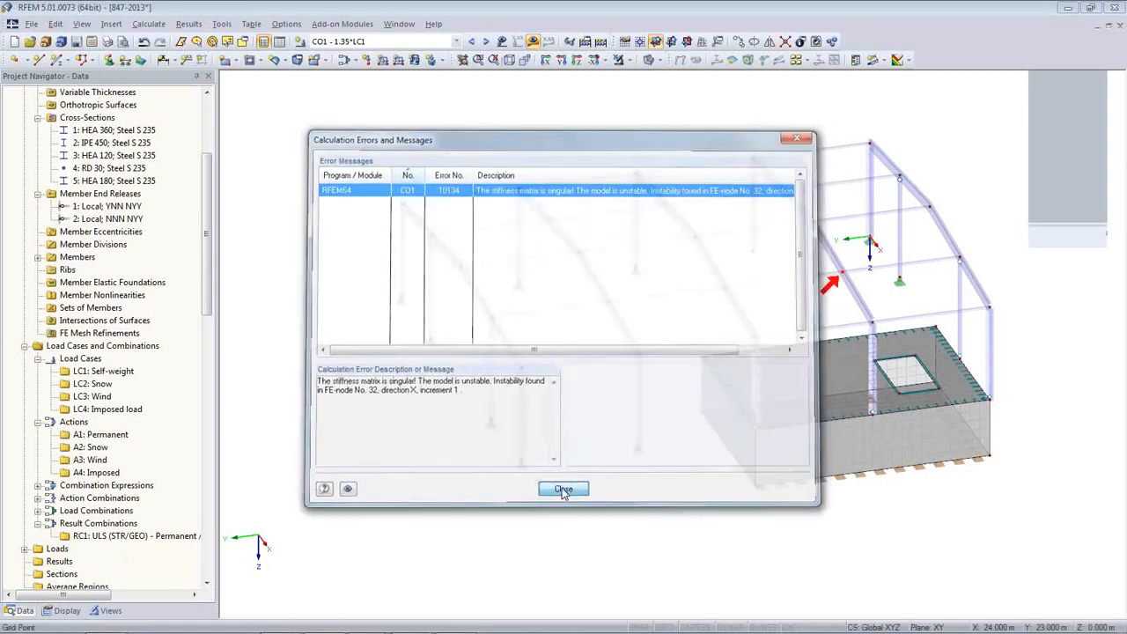
- Assign the existing hinged nodal support type 1 to the unsupported column base of the steel hall
ctrl+middle_drag(607, 441, 156, 397)
middle_drag(845, 452, 714, 440)
ctrl+middle_drag(745, 403, 678, 438)
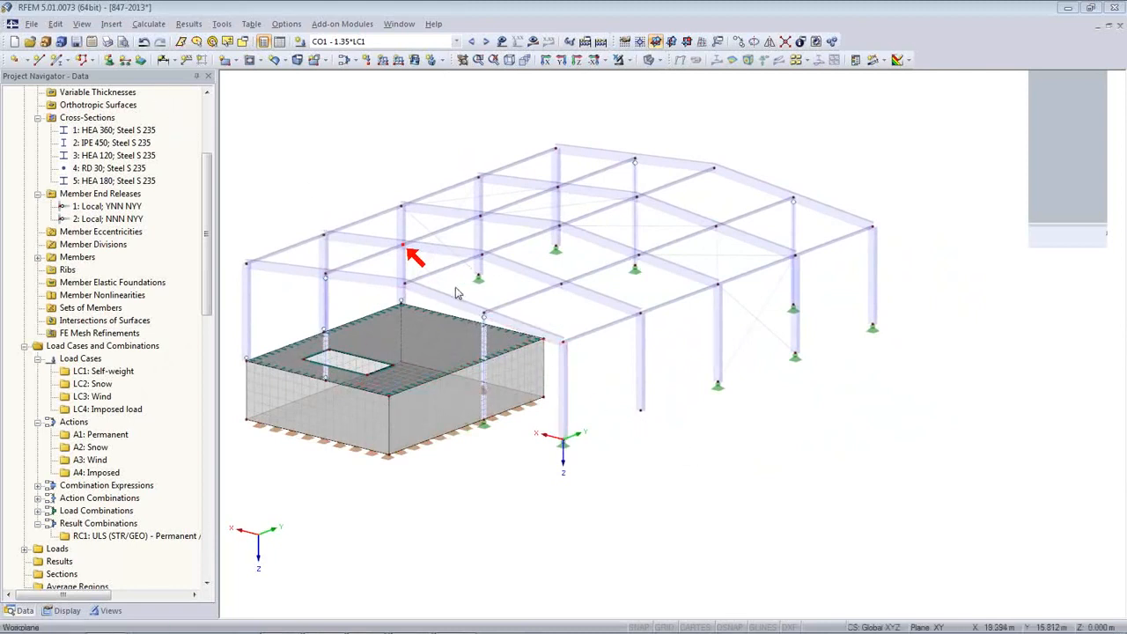
click(109, 59)
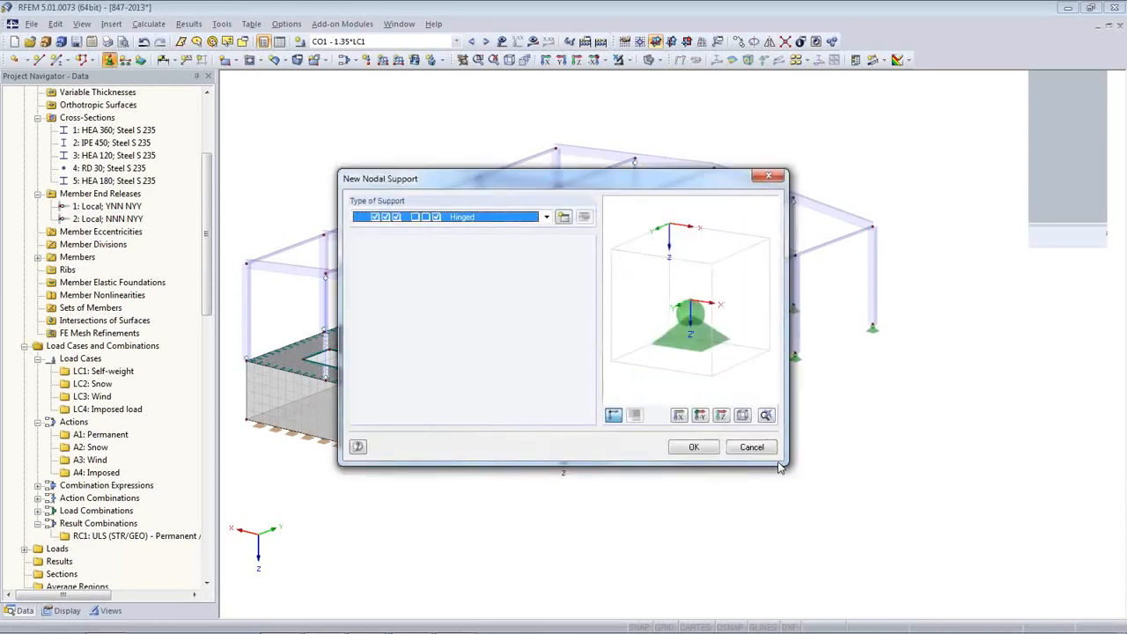
click(546, 217)
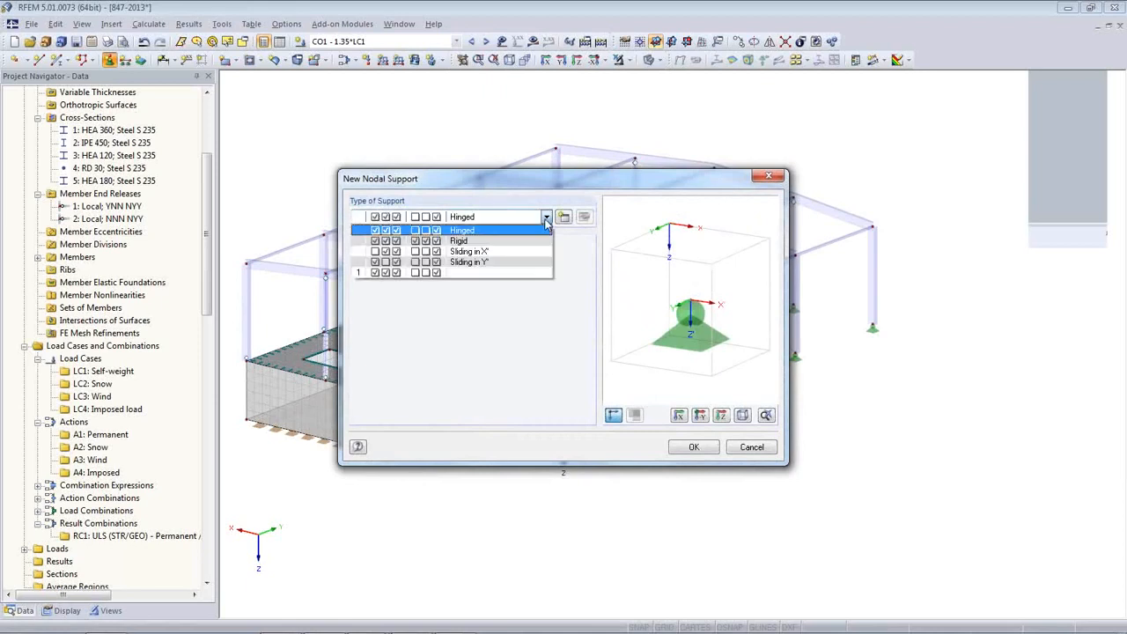
click(490, 229)
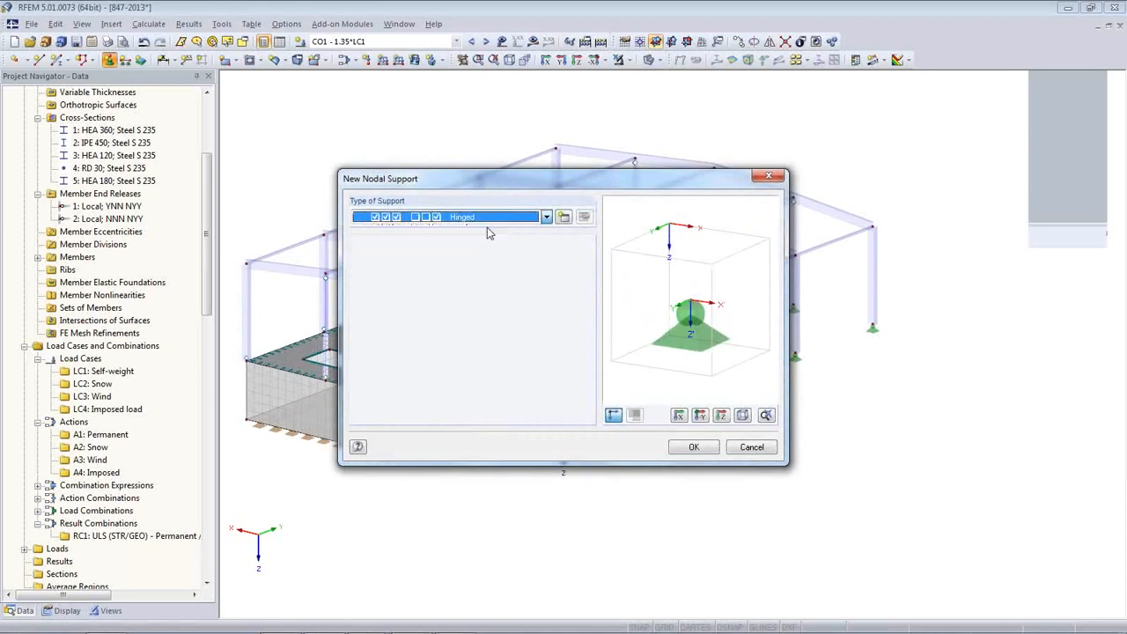
click(546, 217)
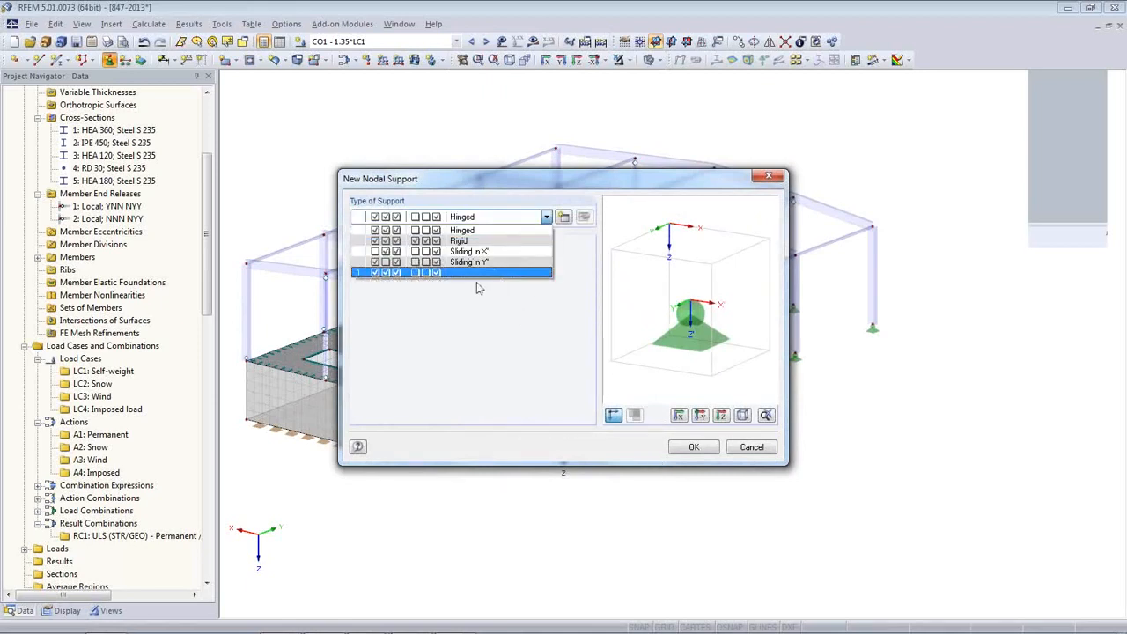
click(445, 273)
click(694, 449)
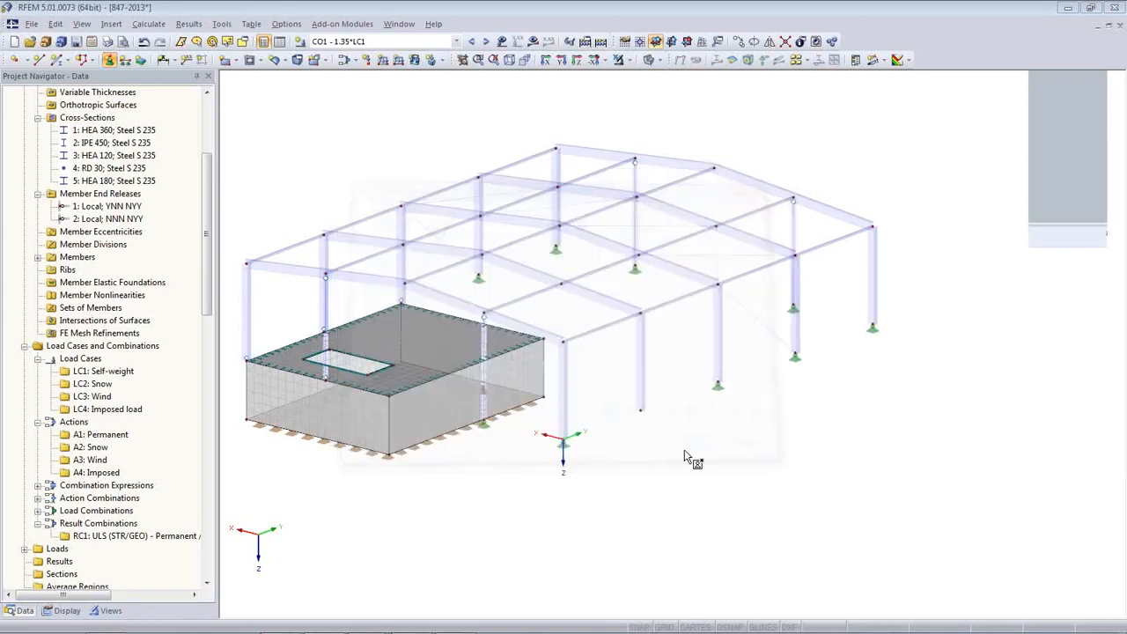
ctrl+middle_drag(639, 451, 1076, 452)
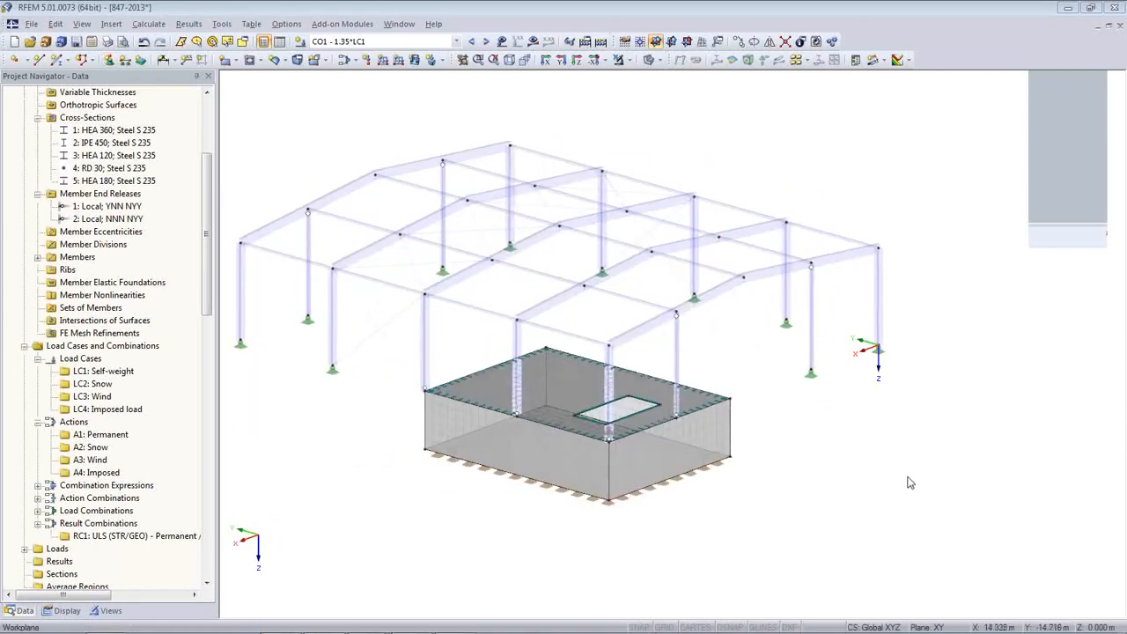
- Calculate load combination CO1 and examine the global deformations u of the hall from several angles
click(533, 41)
click(537, 357)
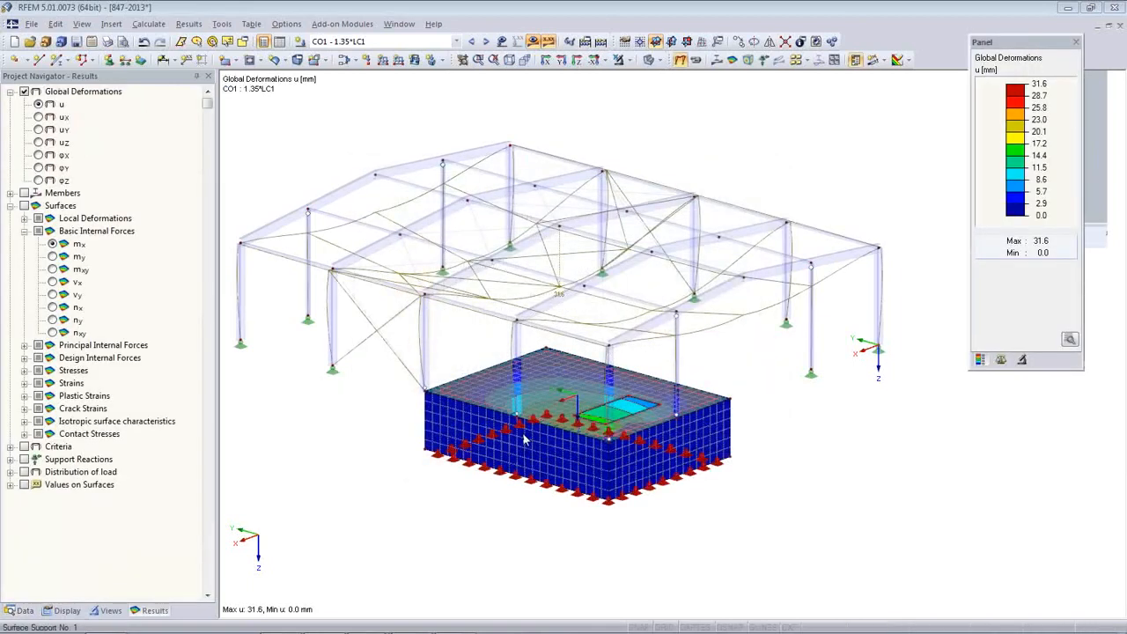
ctrl+middle_drag(569, 456, 975, 506)
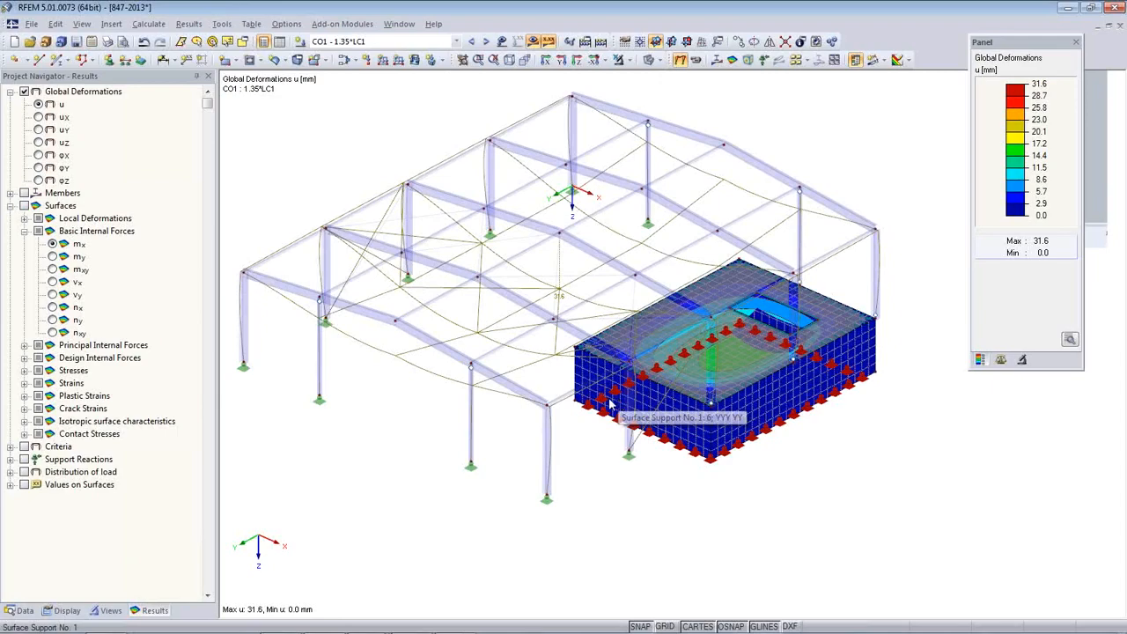
ctrl+middle_drag(724, 546, 771, 454)
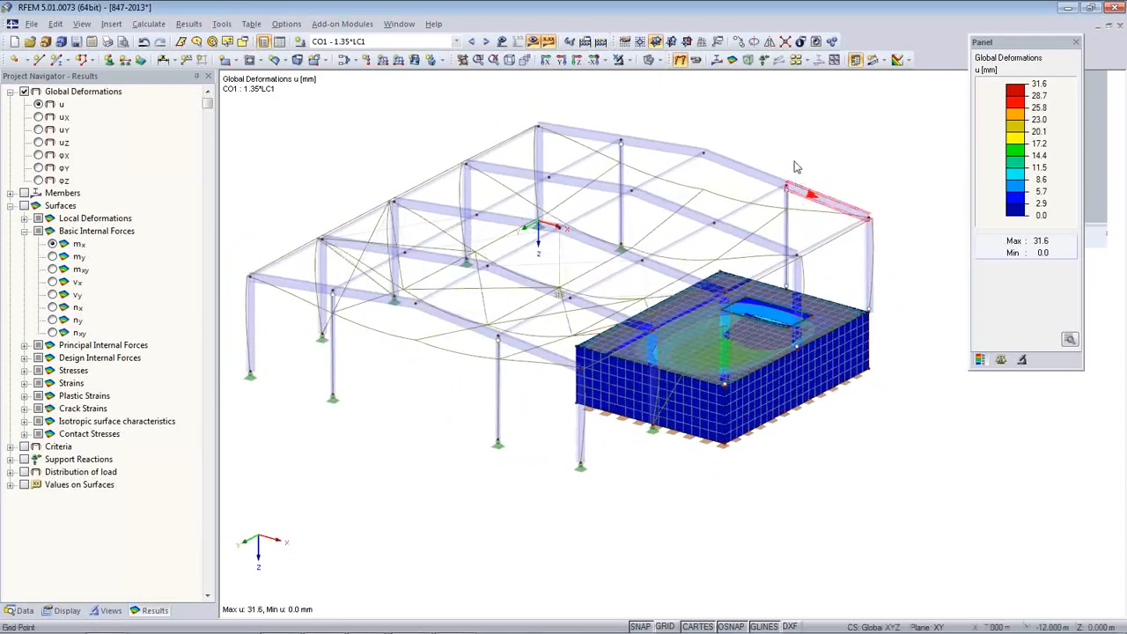
- Display the member moments My on a wireframe model and examine the surface moments mx, my and mxy
click(716, 61)
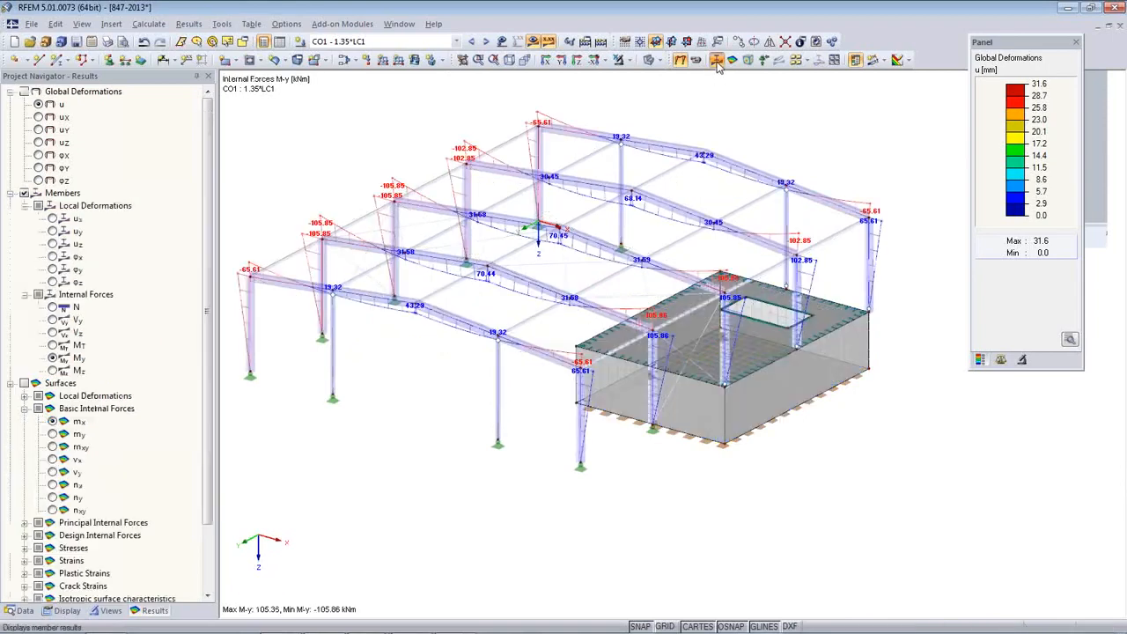
click(650, 62)
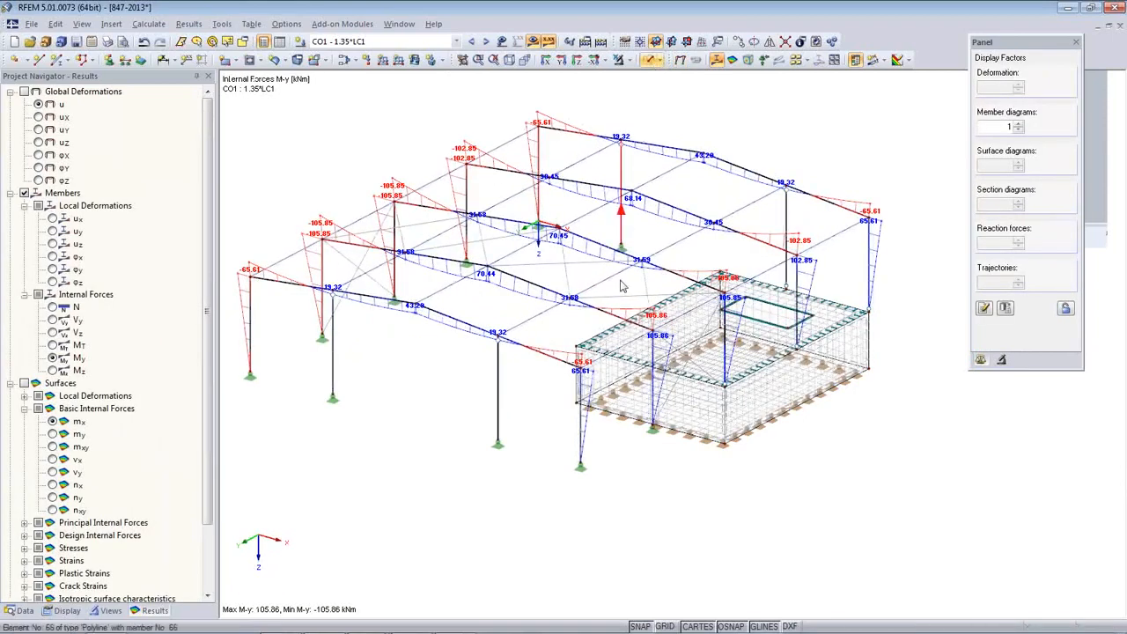
click(731, 61)
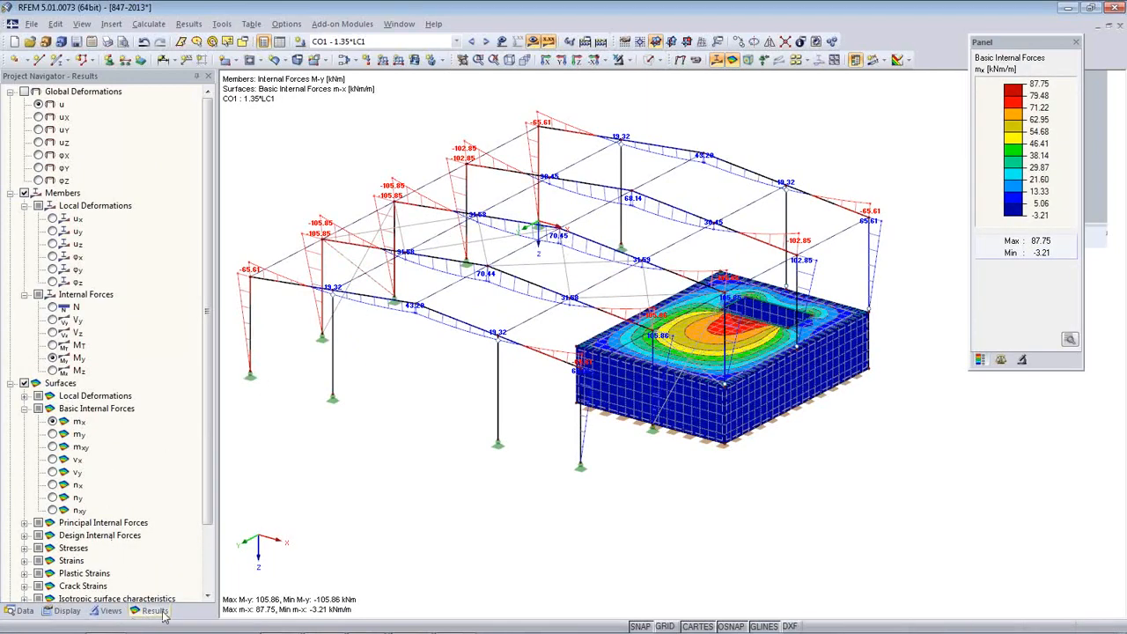
click(53, 434)
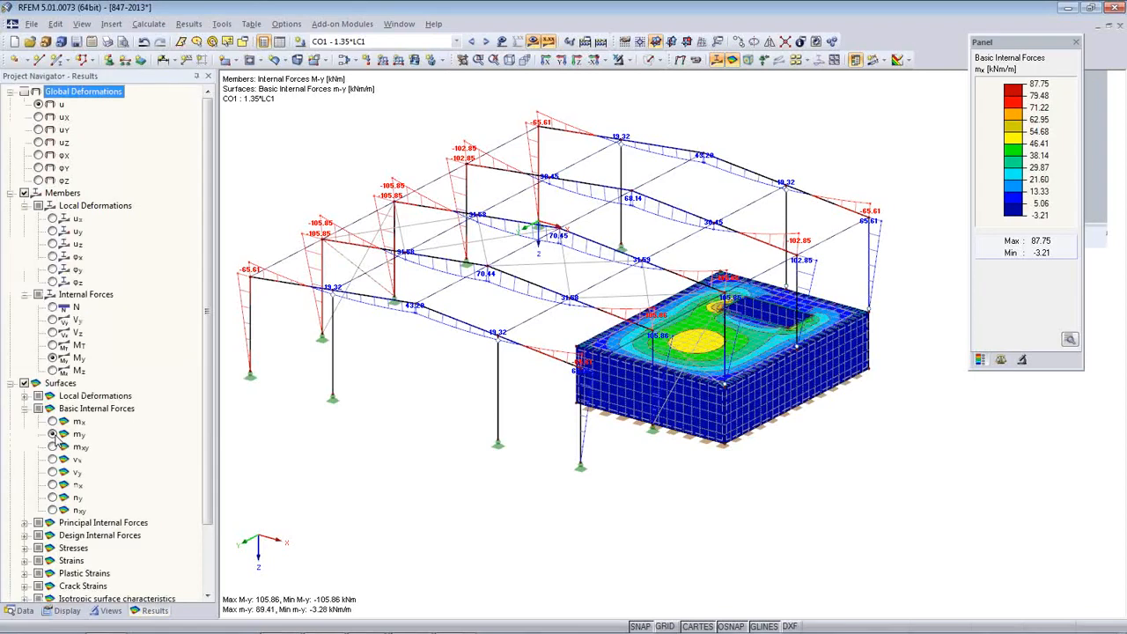
click(52, 446)
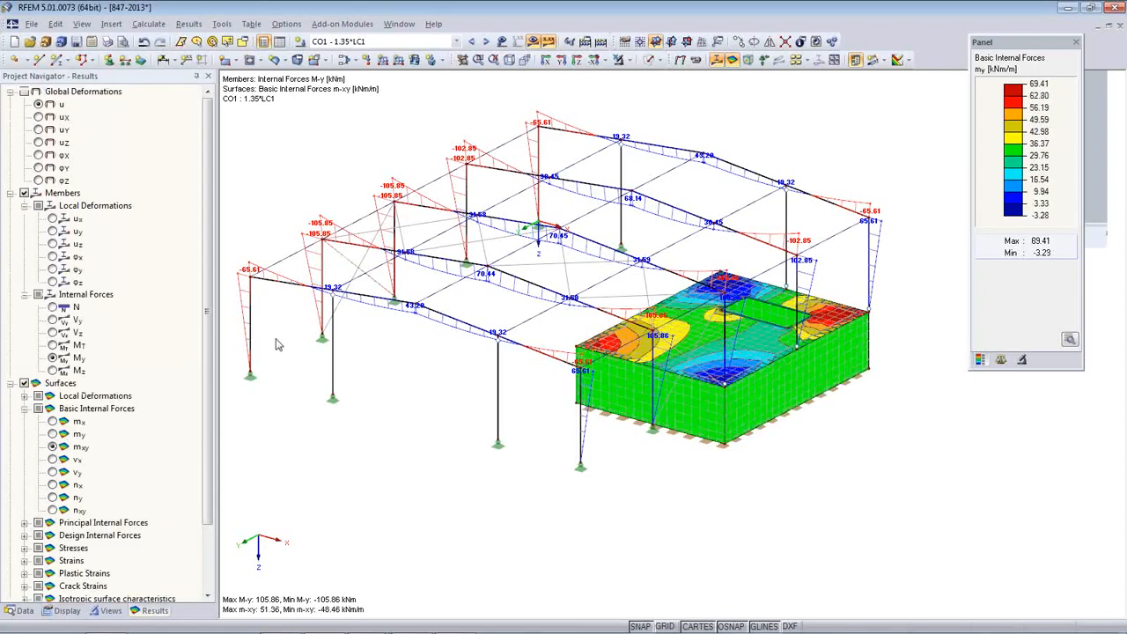
- Toggle the result values off and on, and show the member axial forces N for CO1
click(548, 42)
click(547, 42)
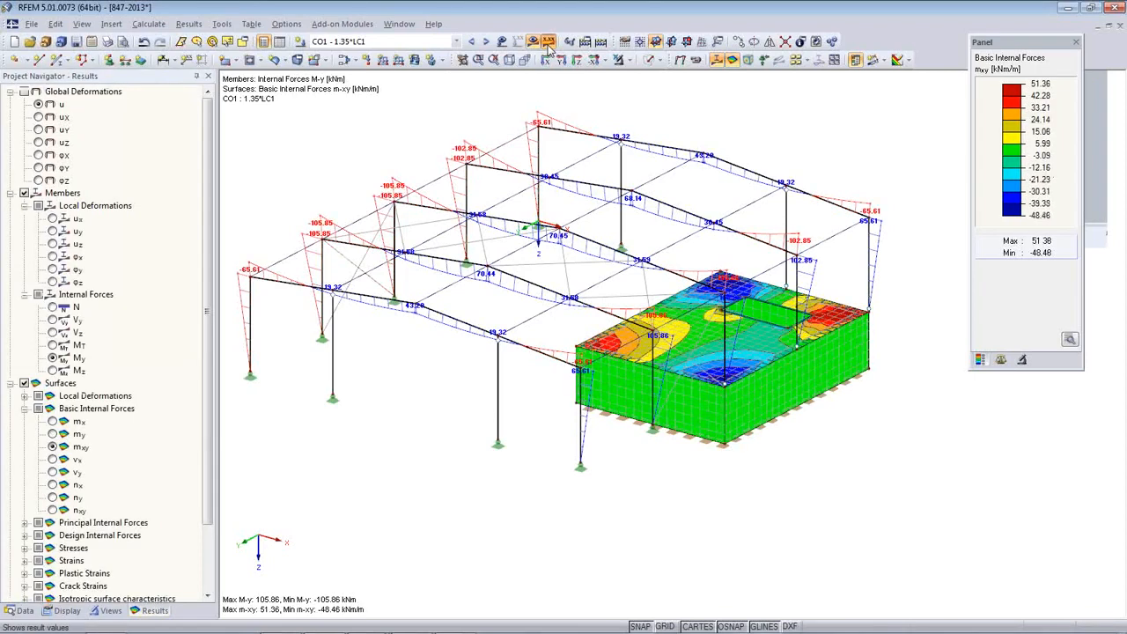
click(52, 320)
click(52, 307)
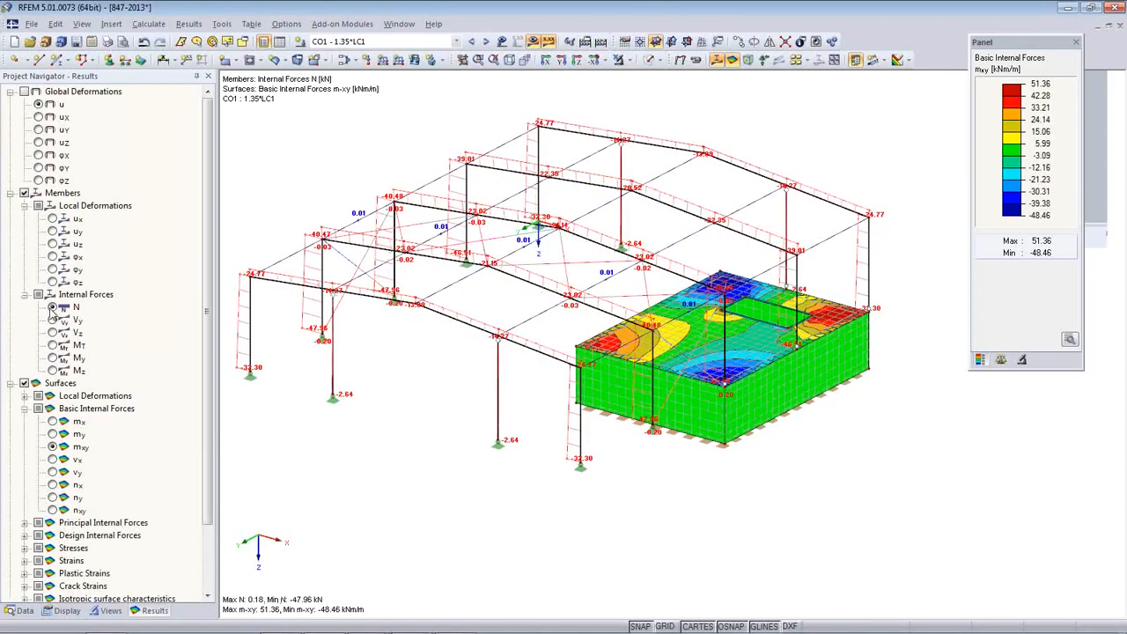
ctrl+middle_drag(426, 429, 465, 437)
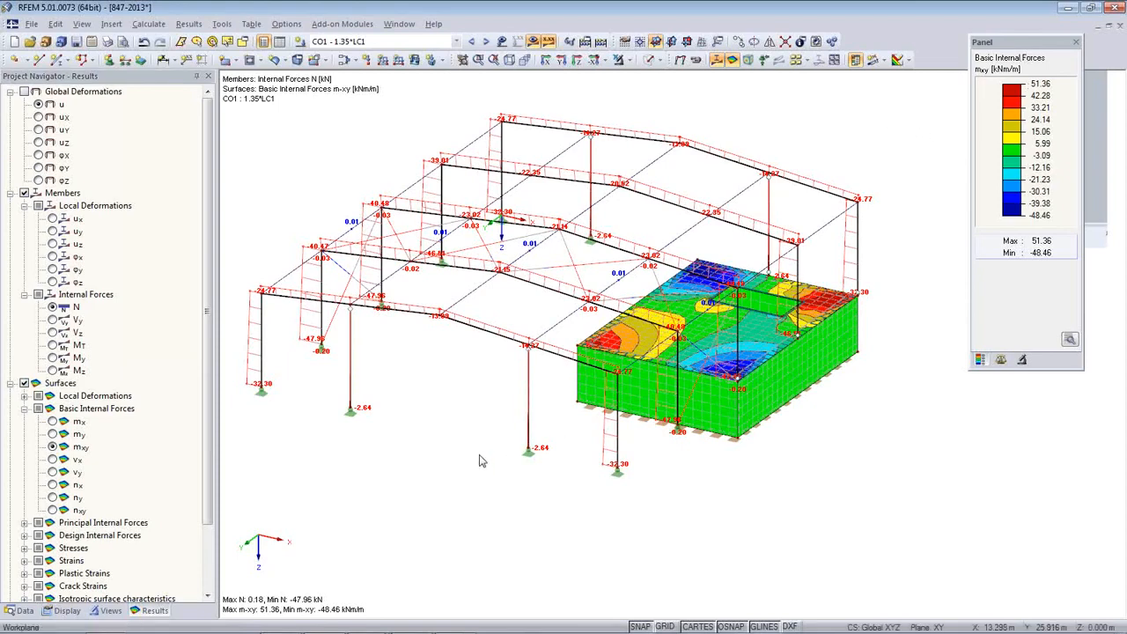
- Hide the CO1 results and calculate all load cases and combinations of the model
click(24, 610)
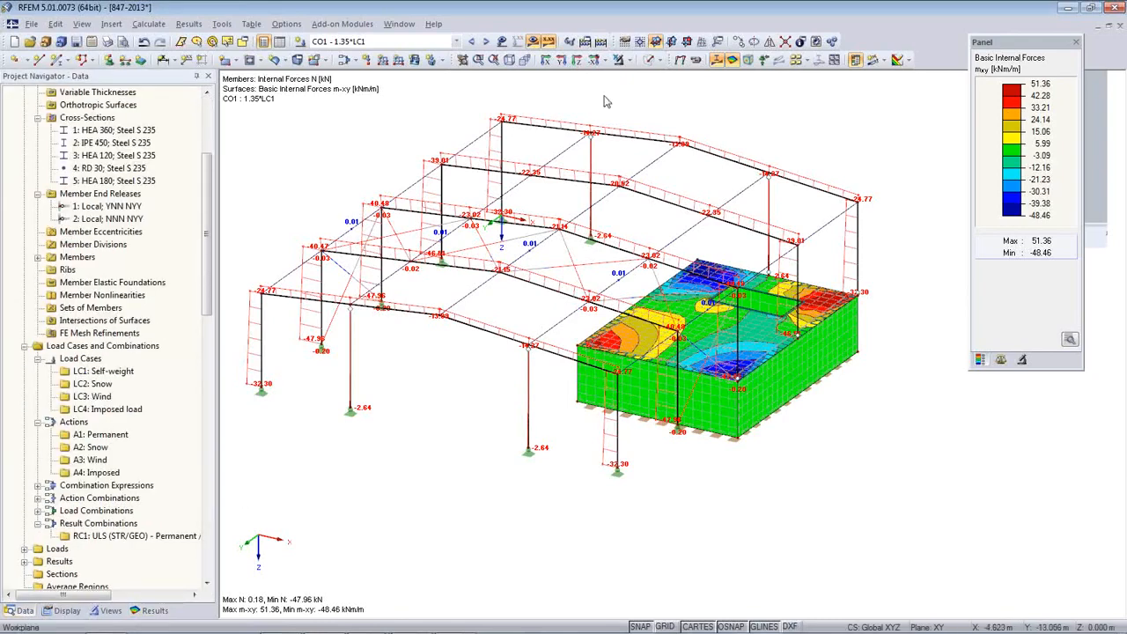
click(533, 41)
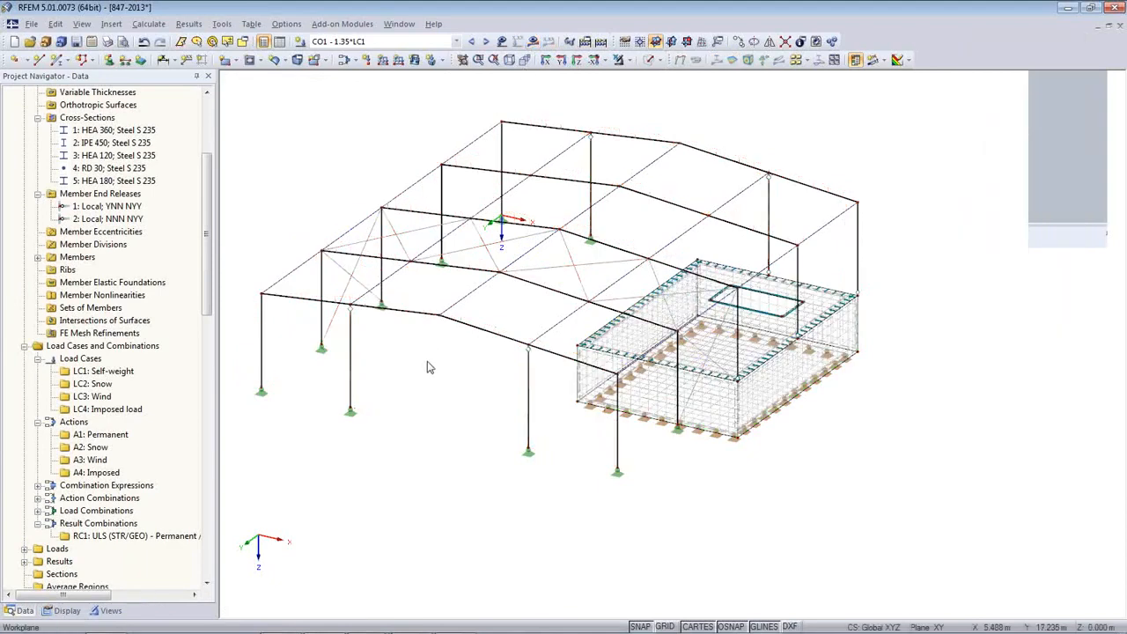
middle_drag(429, 367, 503, 334)
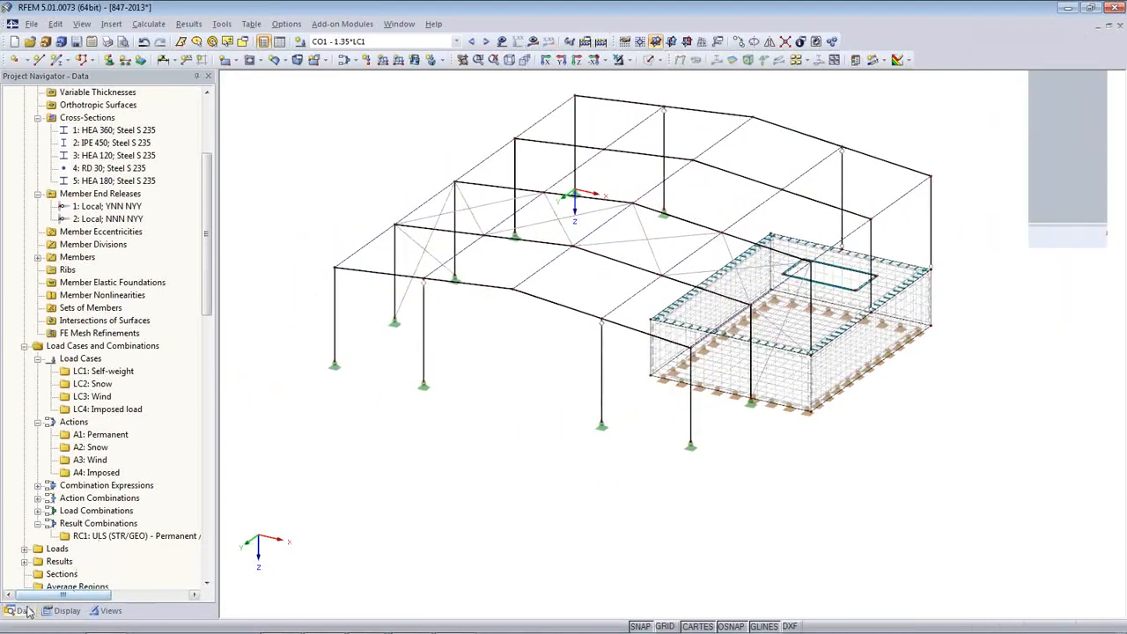
drag(207, 280, 197, 372)
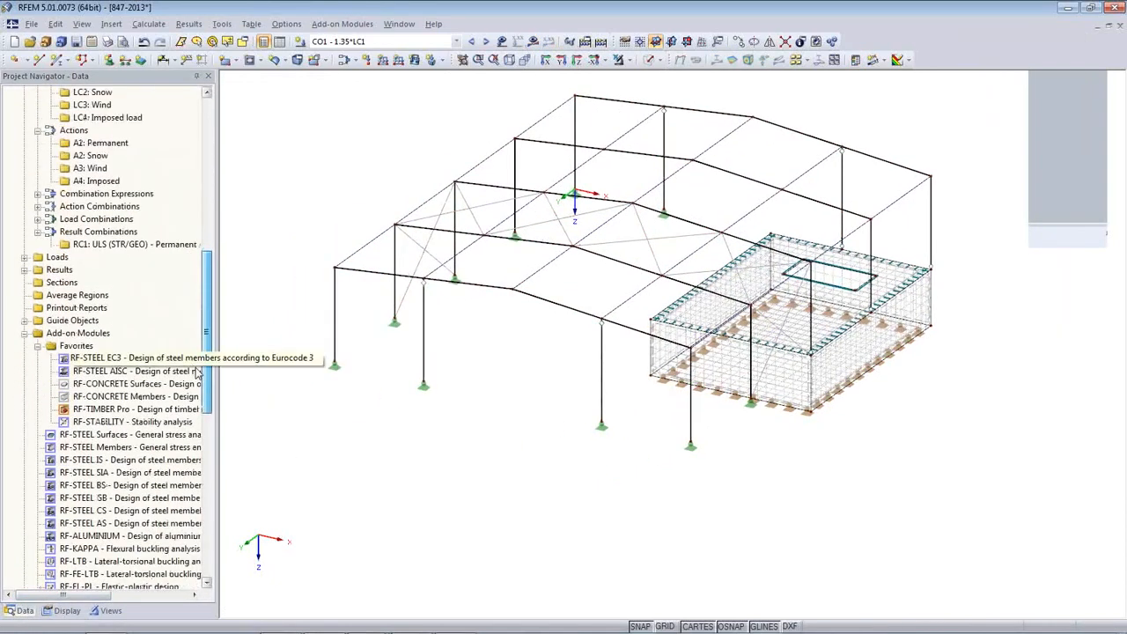
scroll(197, 373, down, 2)
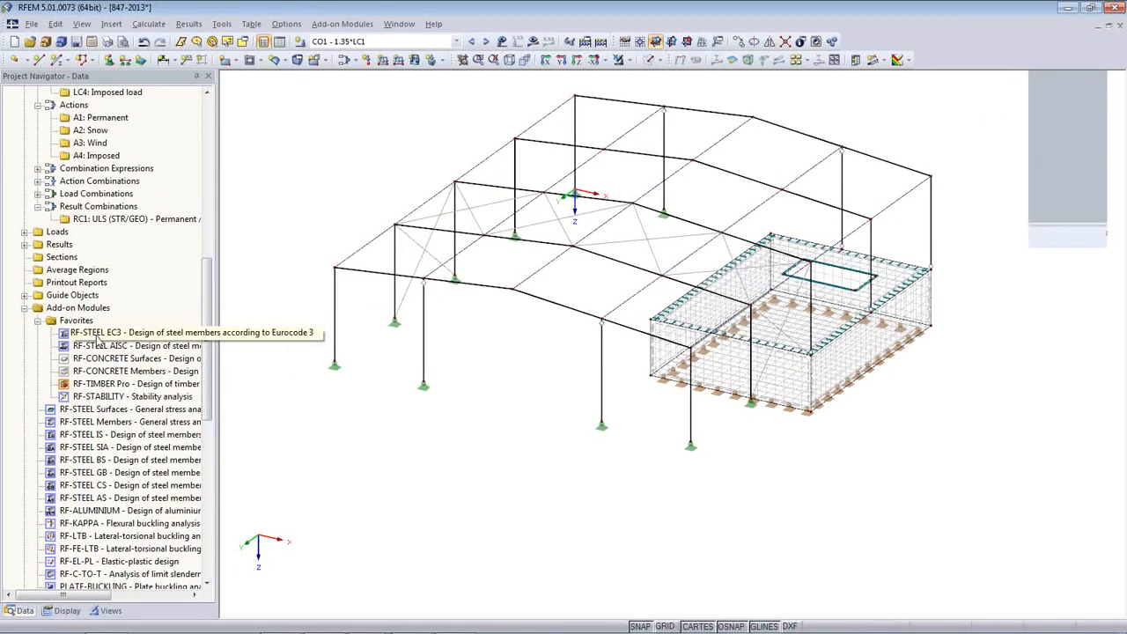
click(150, 25)
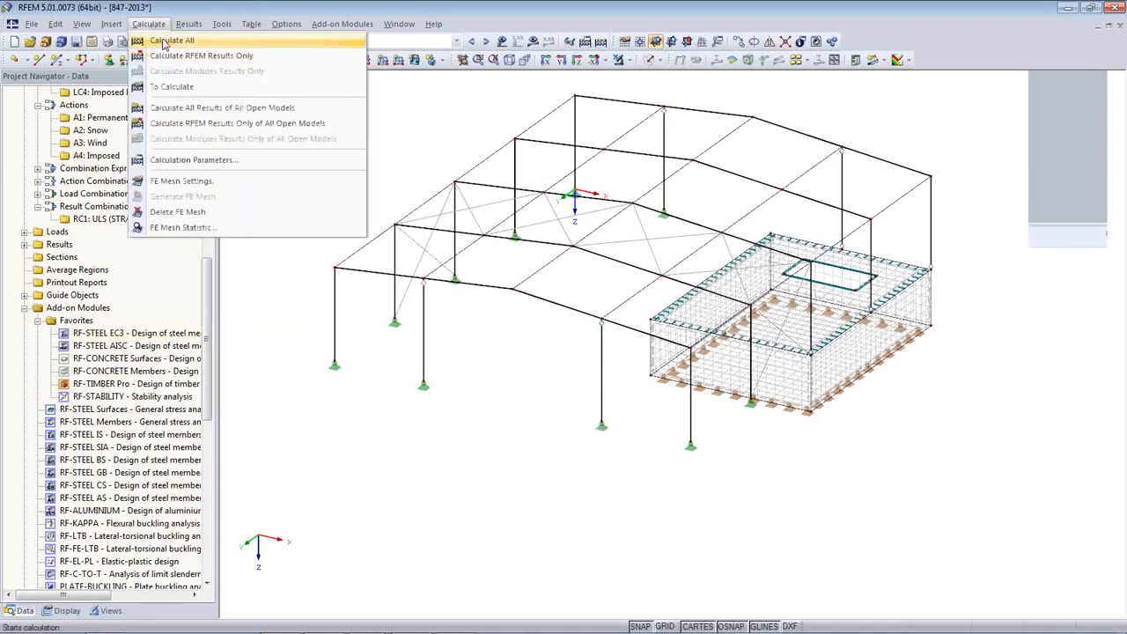
click(168, 40)
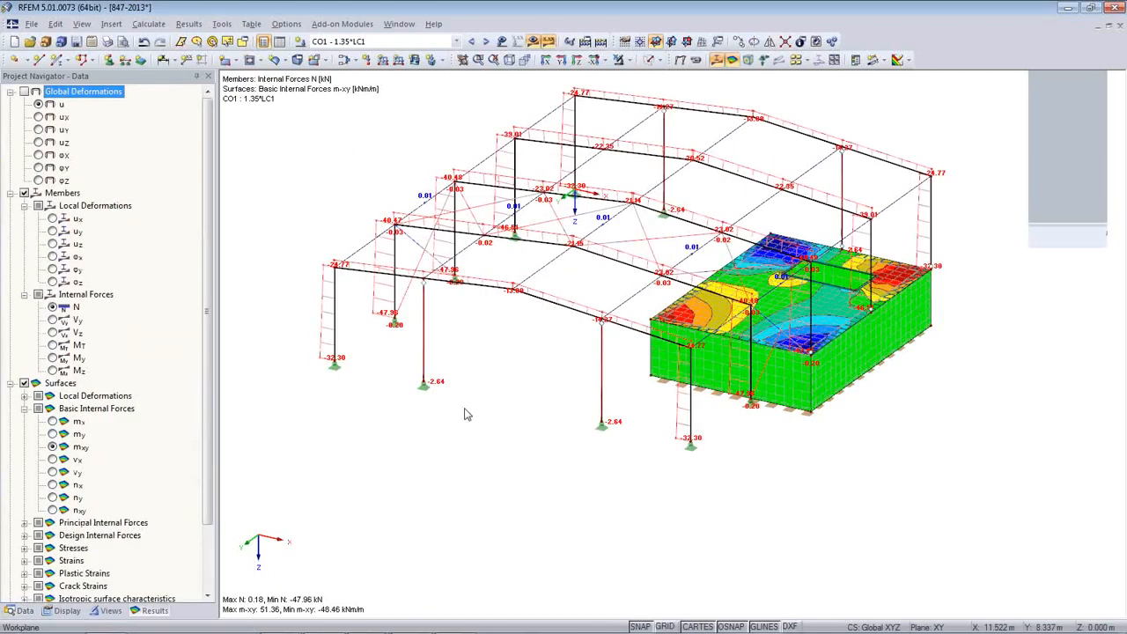
- Step through the load combination results up to CO5 and hide the results again
click(487, 41)
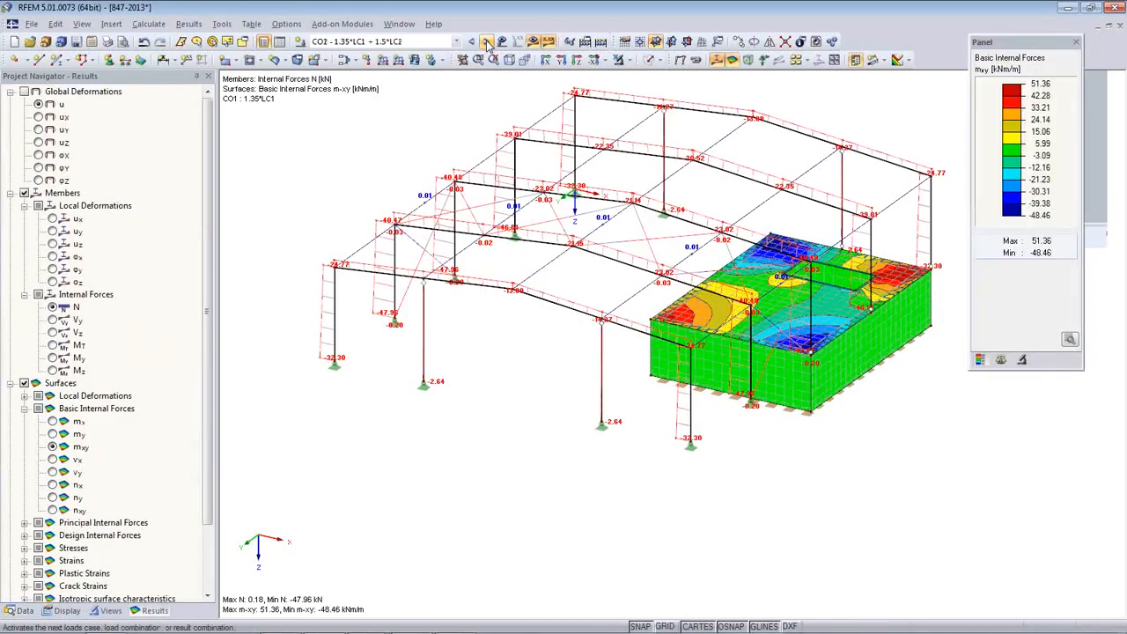
click(487, 42)
click(487, 41)
click(486, 41)
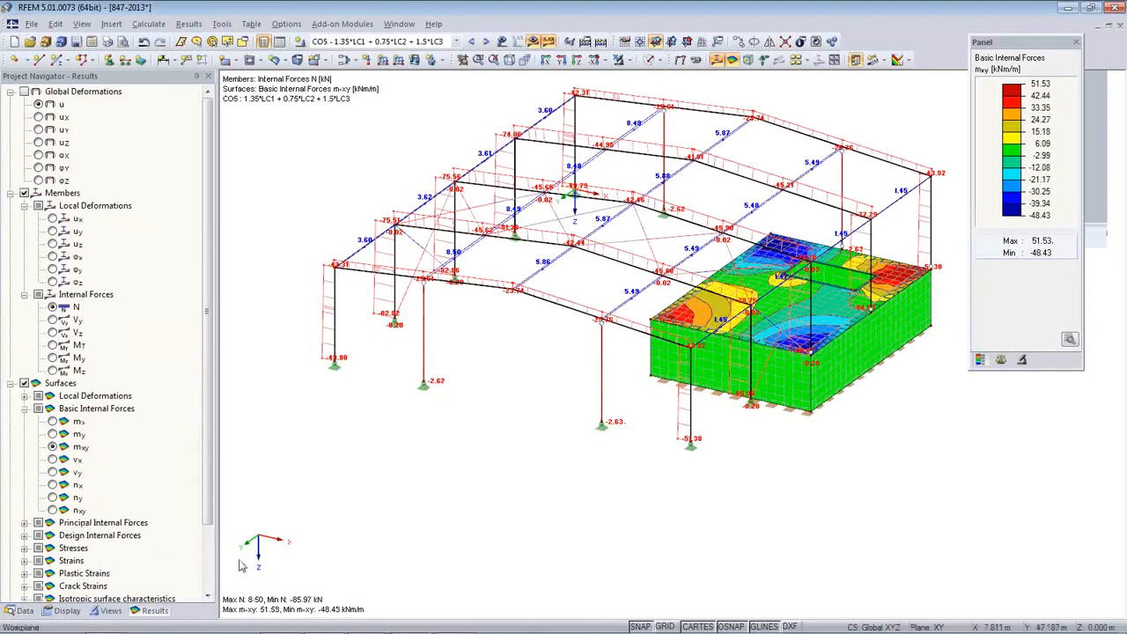
click(534, 41)
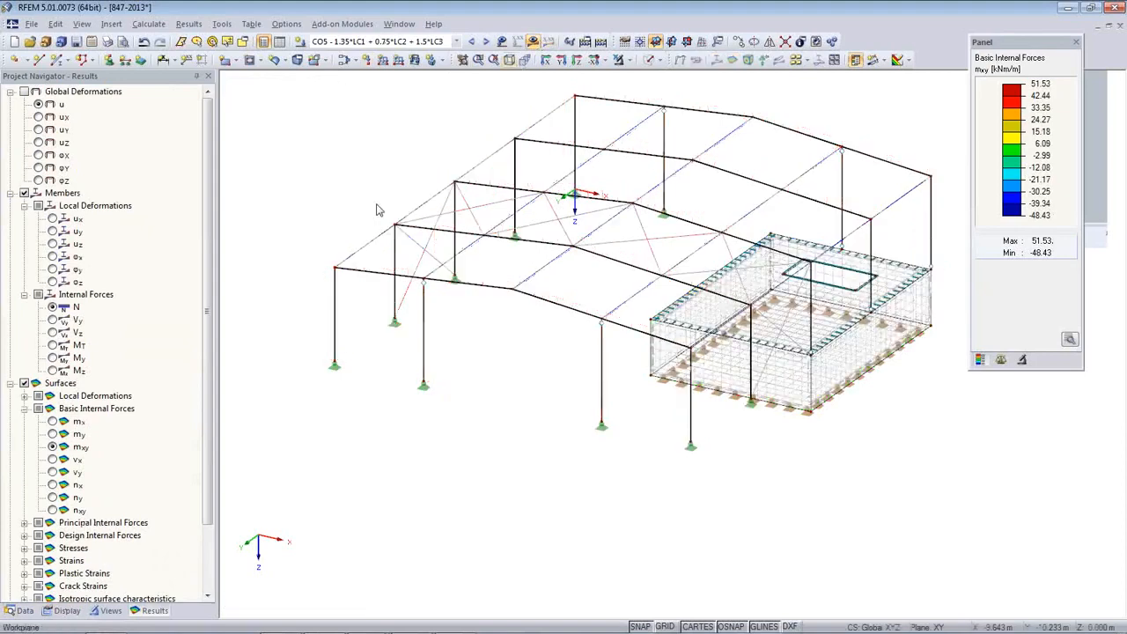
- Open the RF-STEEL EC3 add-on module from the model data and keep CEN as the national annex
click(21, 610)
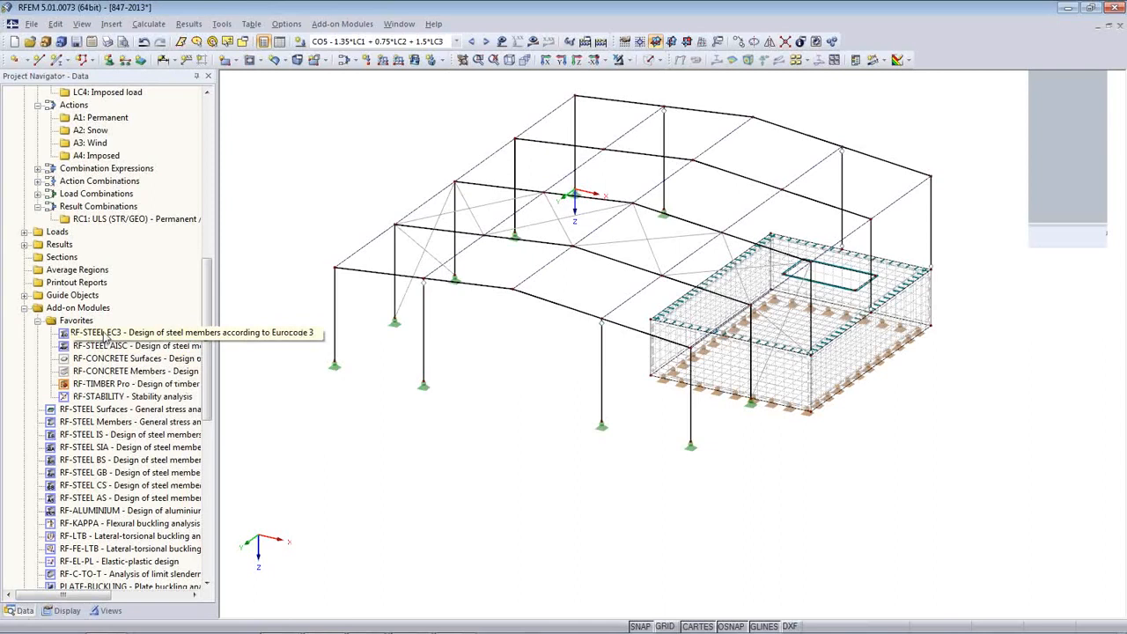
double_click(104, 333)
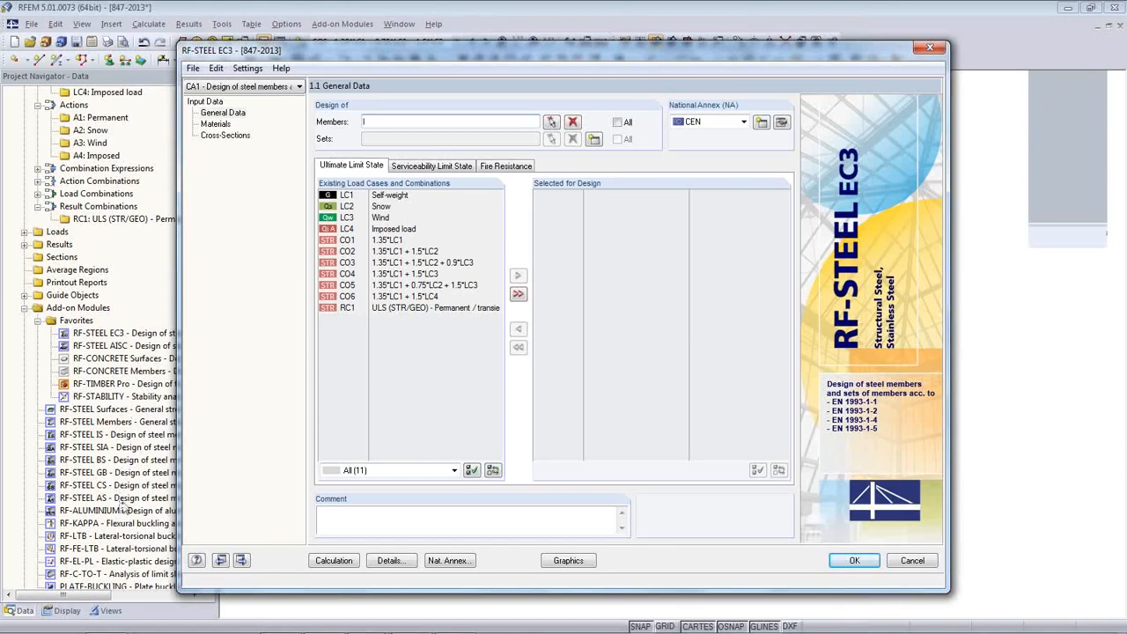
click(743, 122)
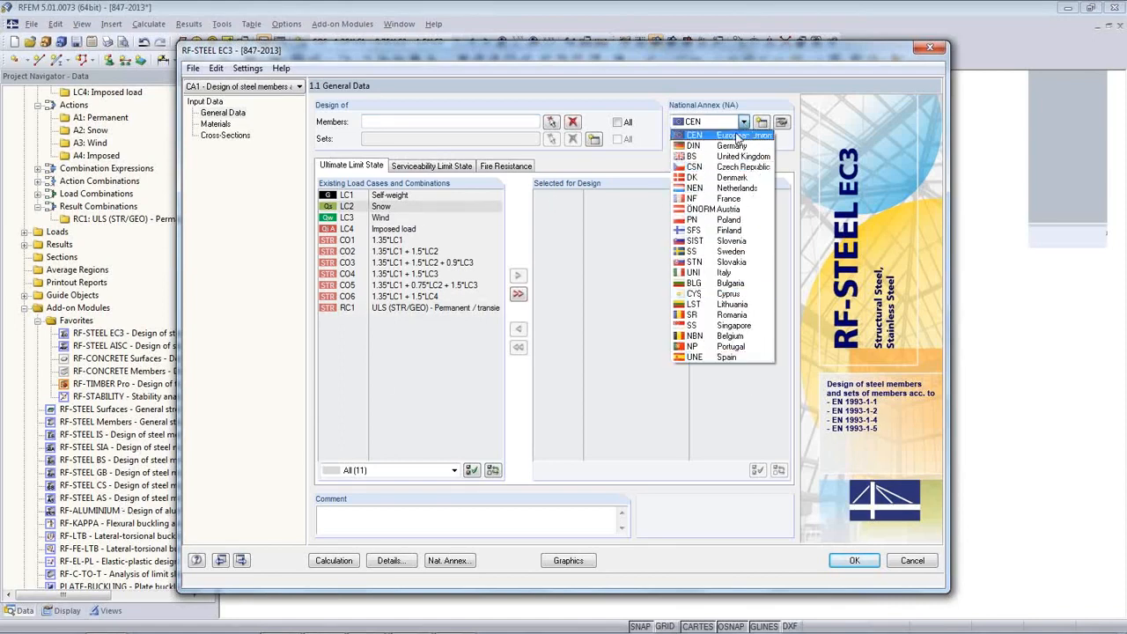
click(731, 136)
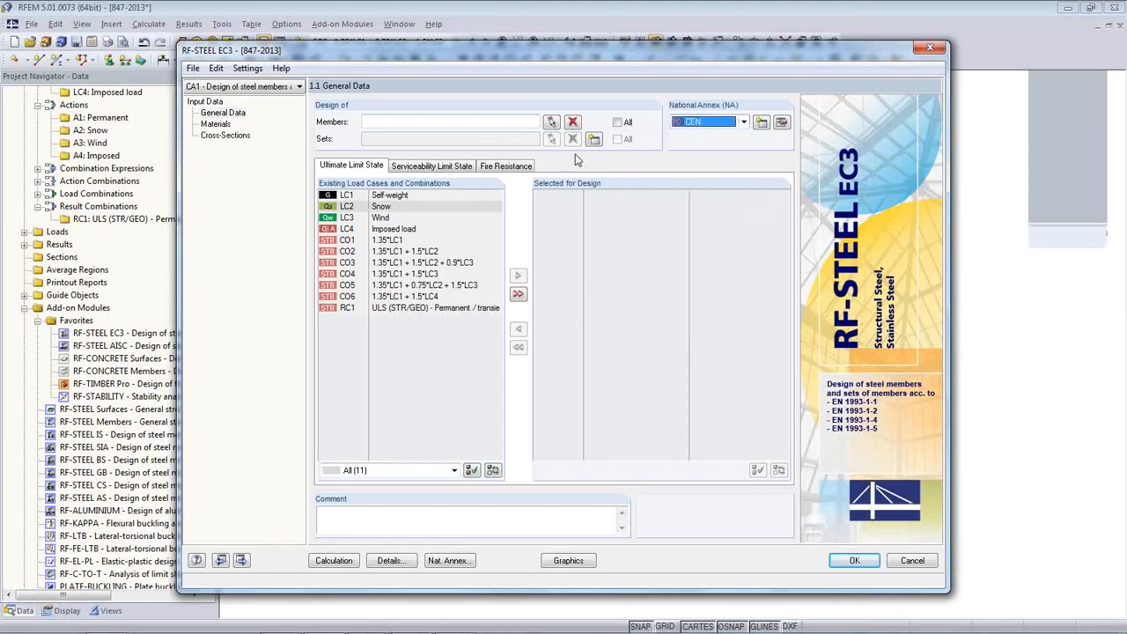
- Select all members and result combination RC1 for the ultimate limit state design, and open the materials data
click(618, 123)
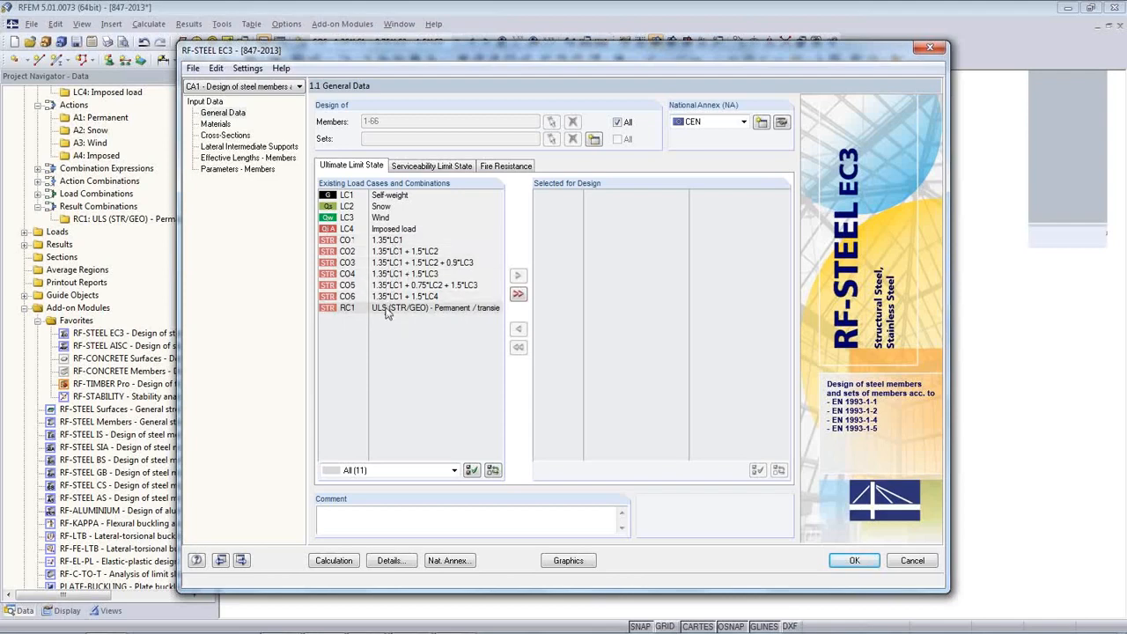
double_click(384, 310)
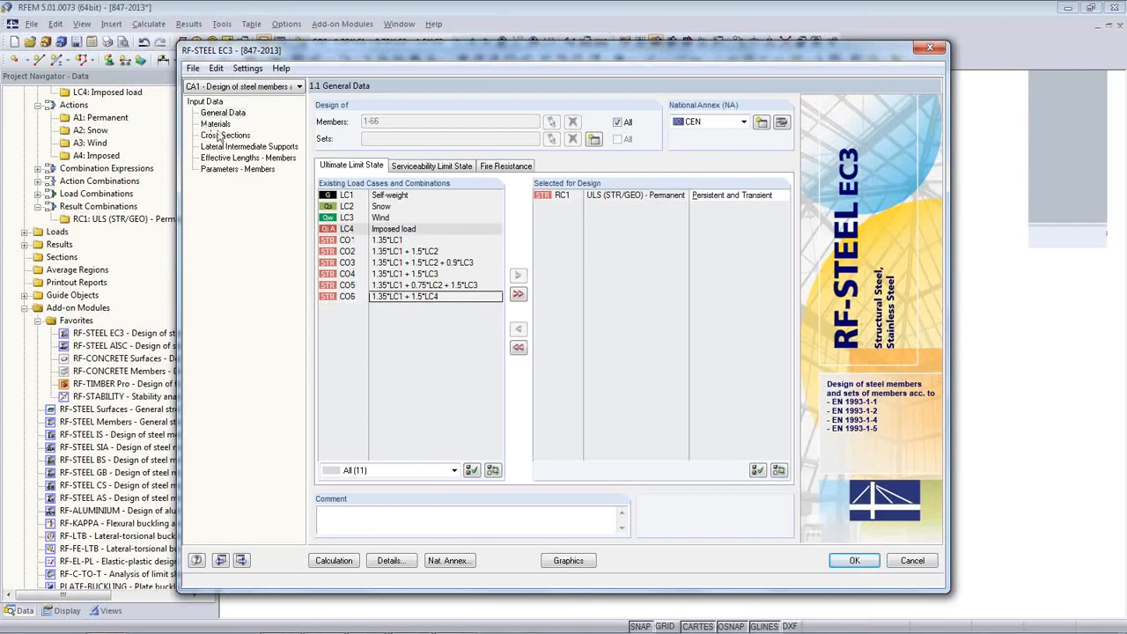
click(217, 125)
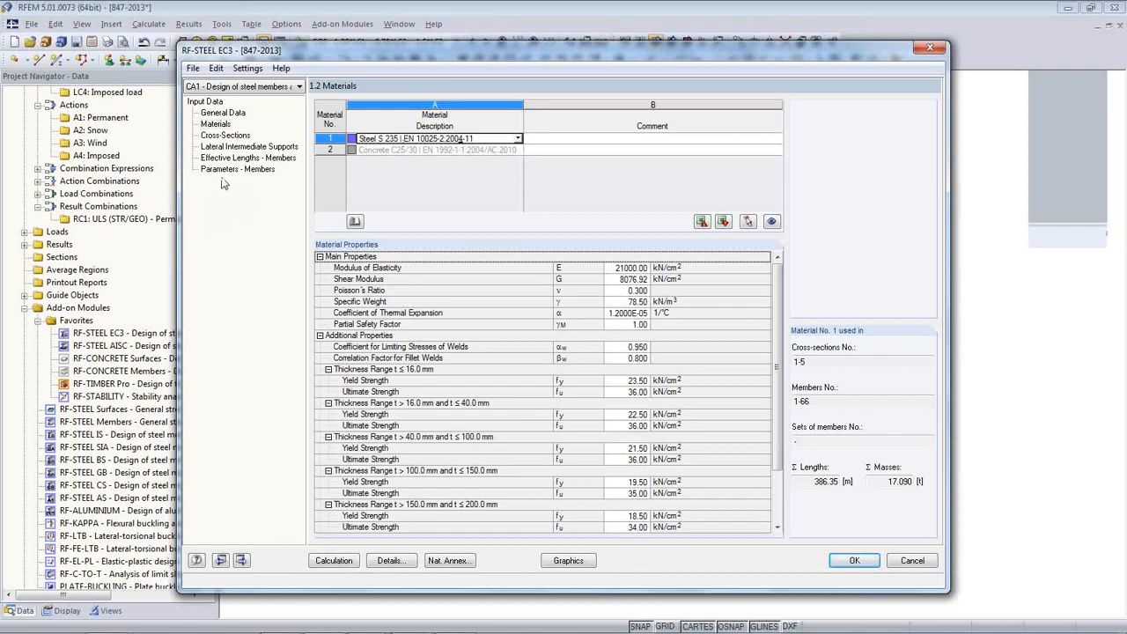
- Set the HEA 360 and IPE 450 cross-sections of the steel design to be optimized from the current row
click(231, 136)
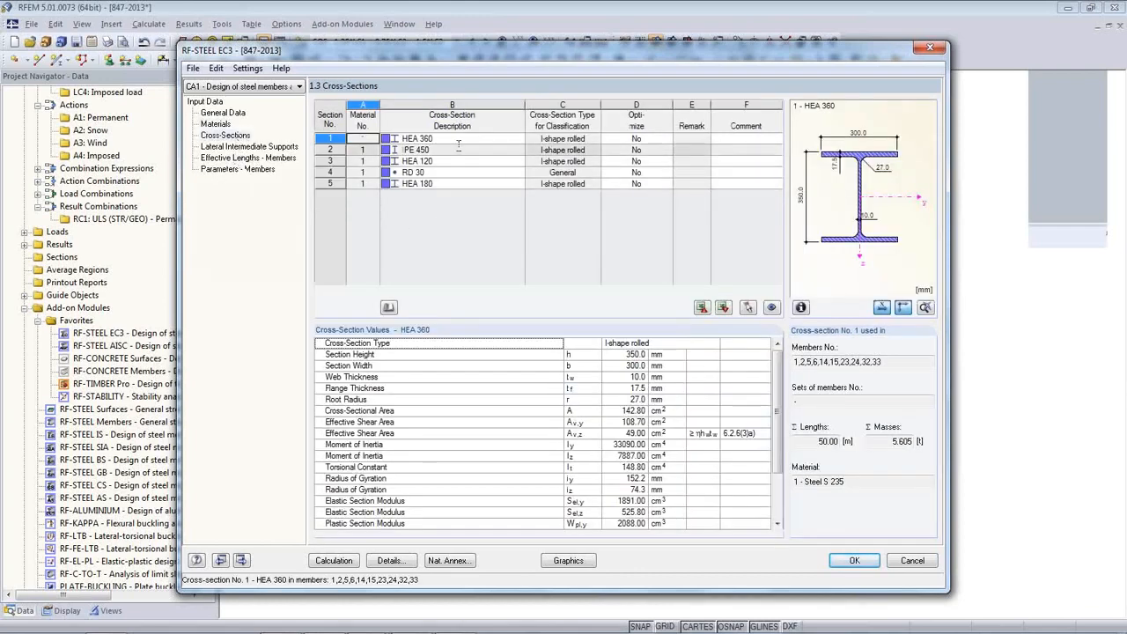
drag(568, 53, 571, 385)
click(634, 473)
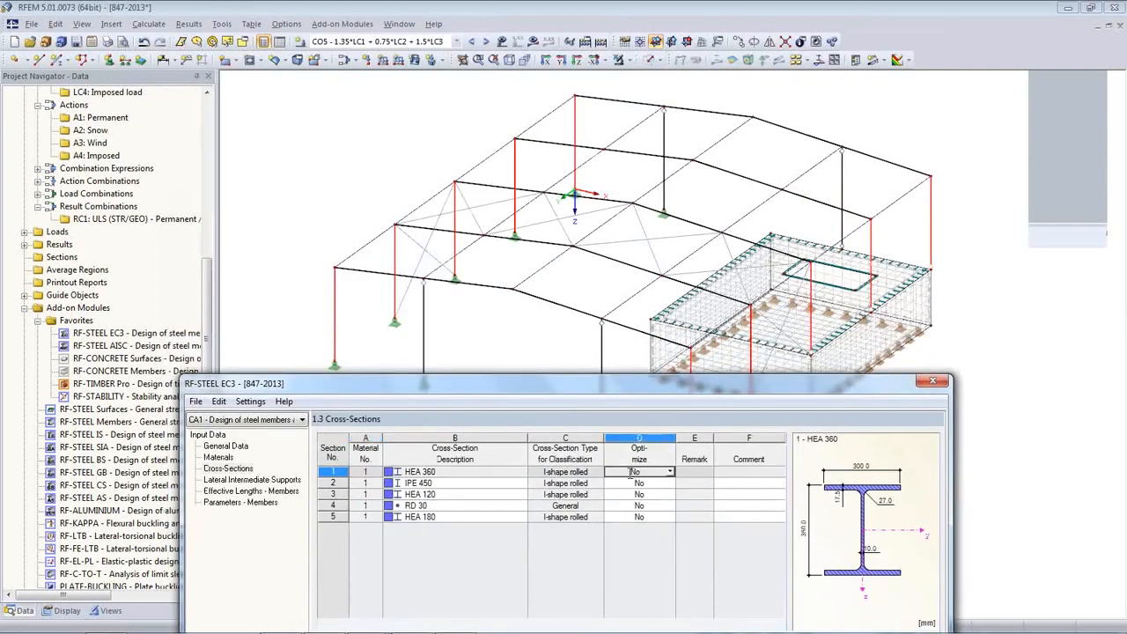
click(669, 473)
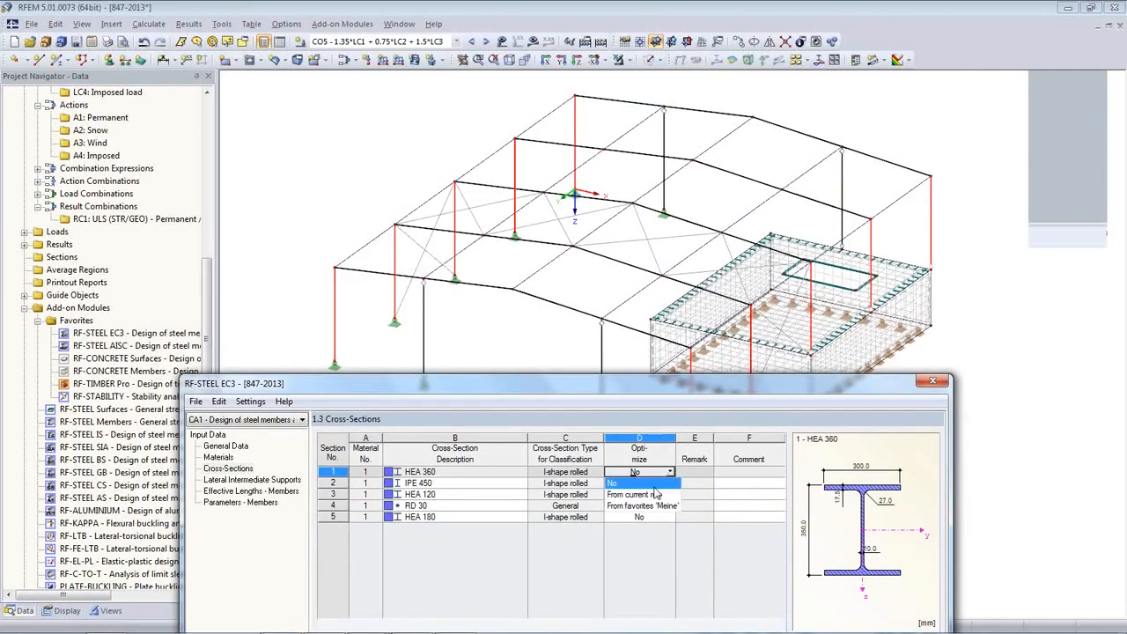
click(655, 495)
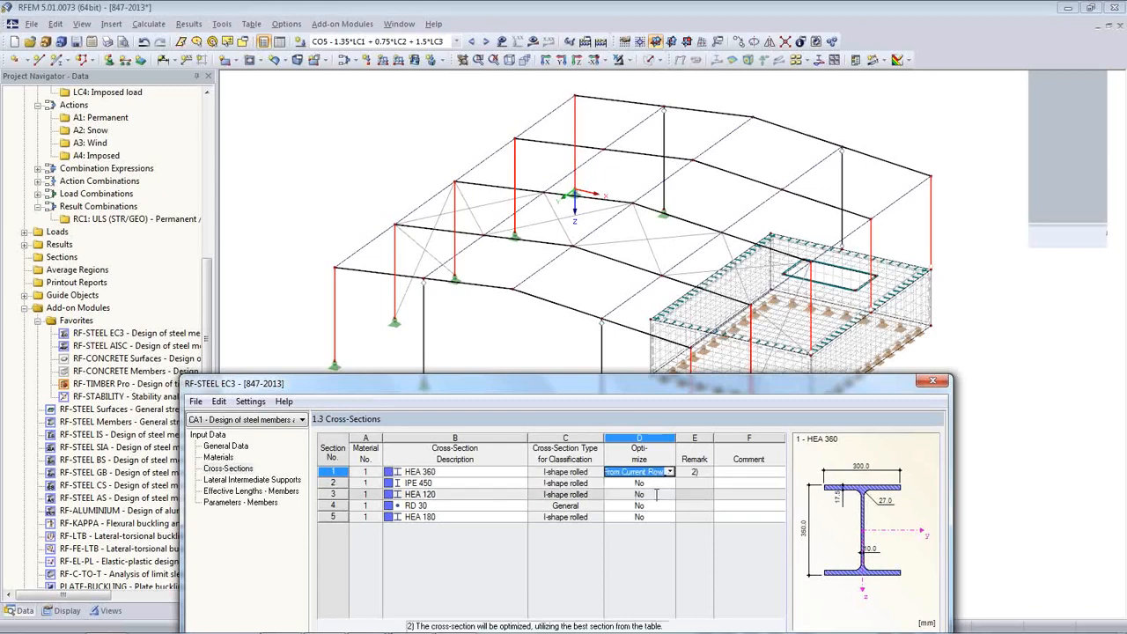
key(Down)
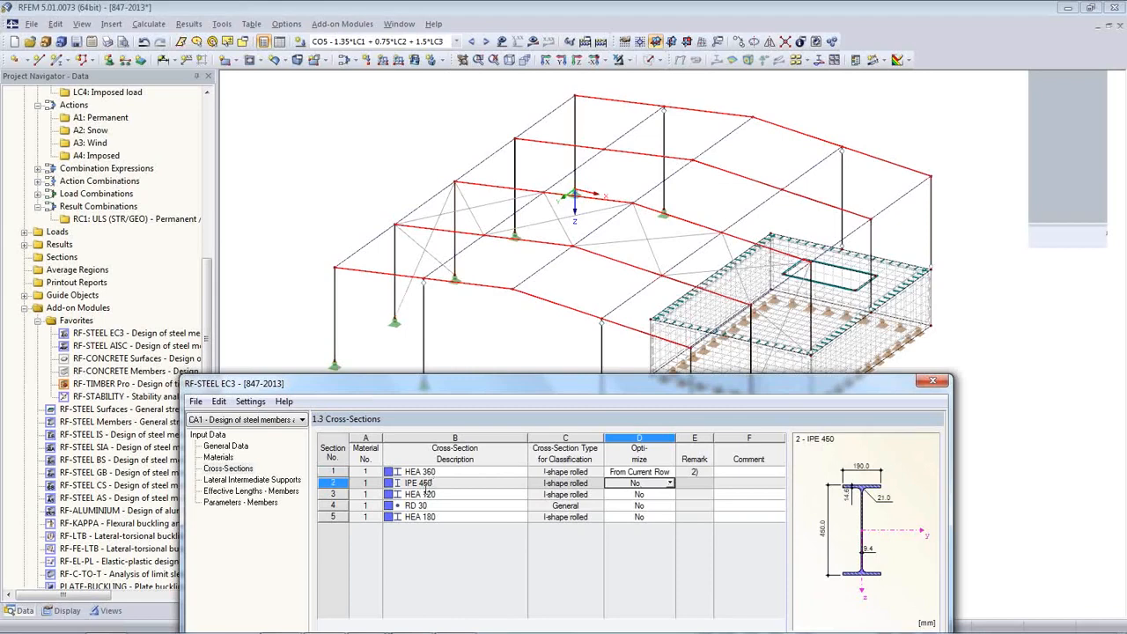
click(669, 484)
click(655, 506)
- Set the HEA 120 and HEA 180 cross-sections to be optimized from the current row, leaving out RD 30
key(Down)
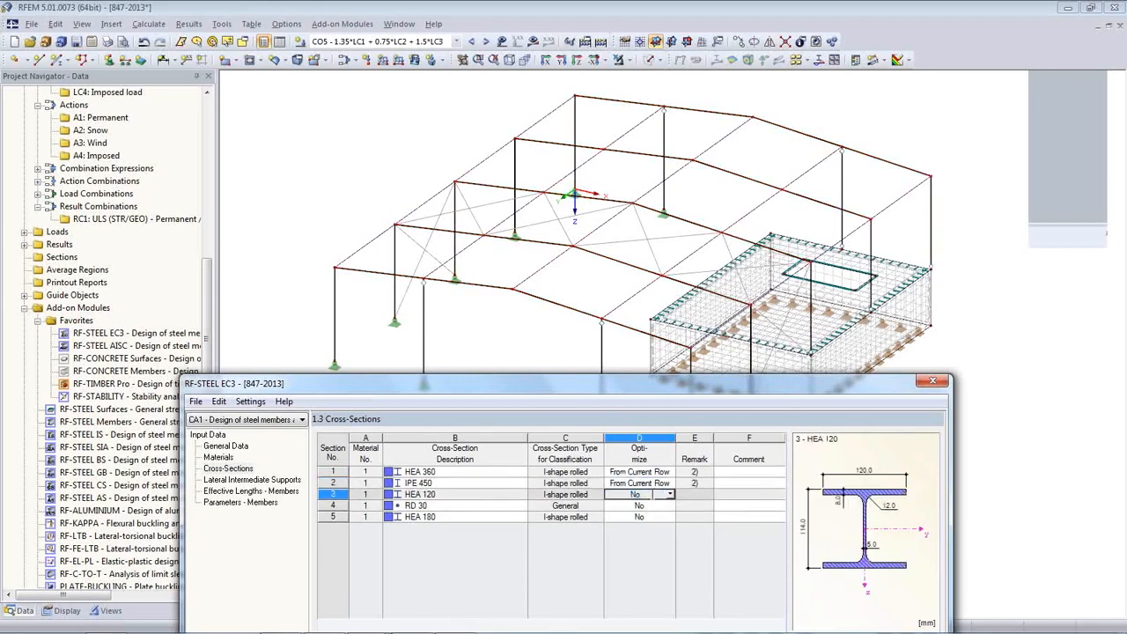
click(670, 494)
click(660, 516)
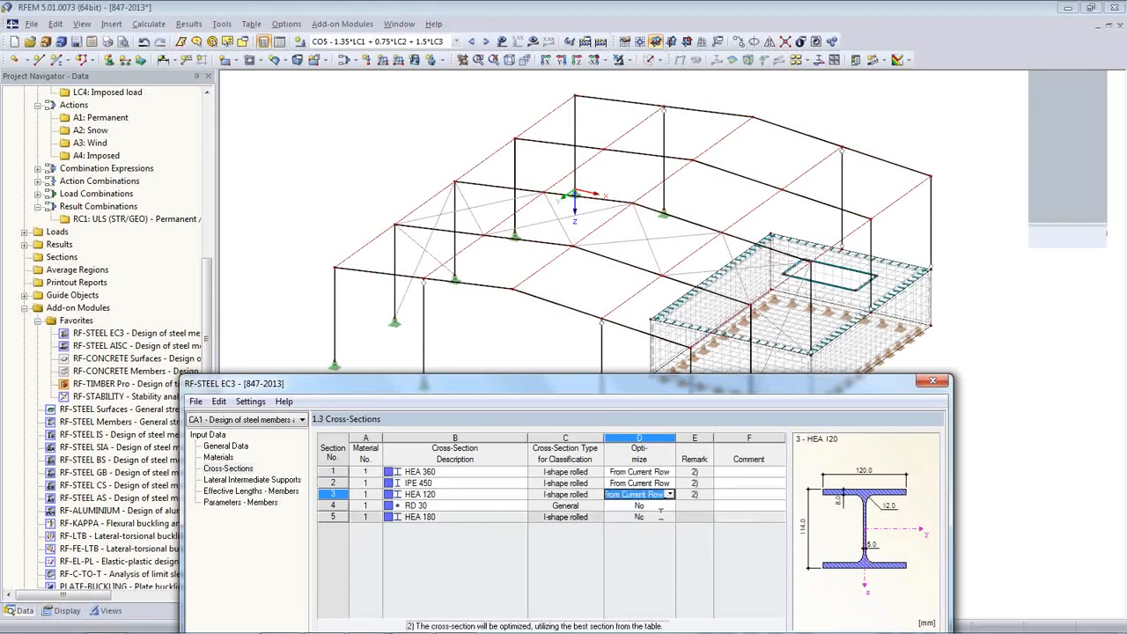
click(660, 516)
click(670, 518)
click(650, 542)
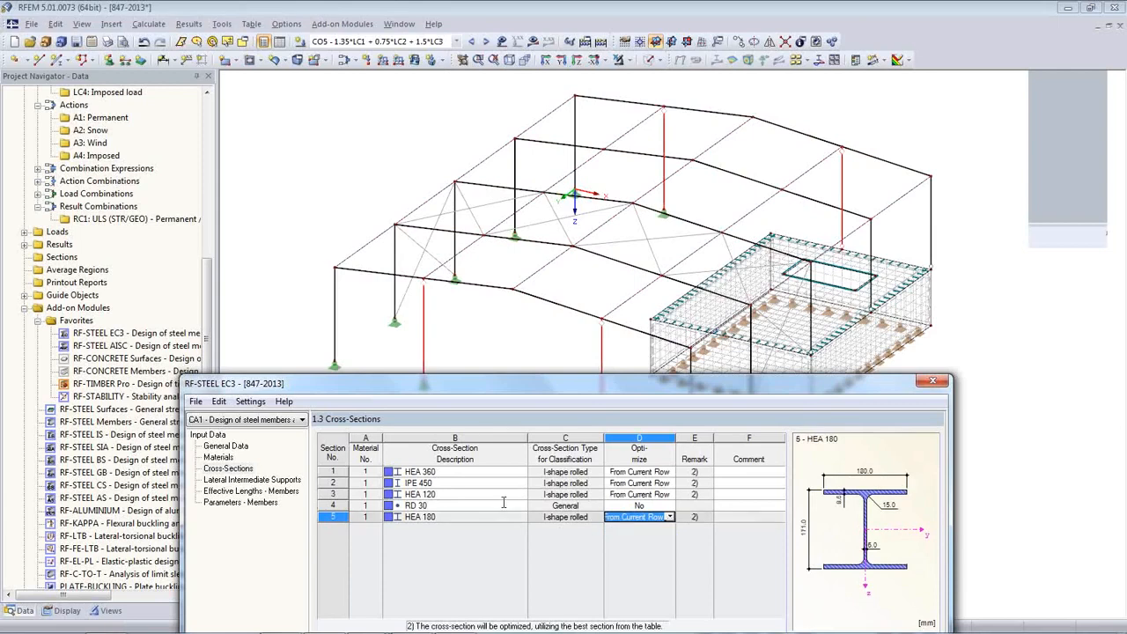
- Check in the model which members use the IPE 450, HEA 120 and RD 30 cross-sections
click(454, 484)
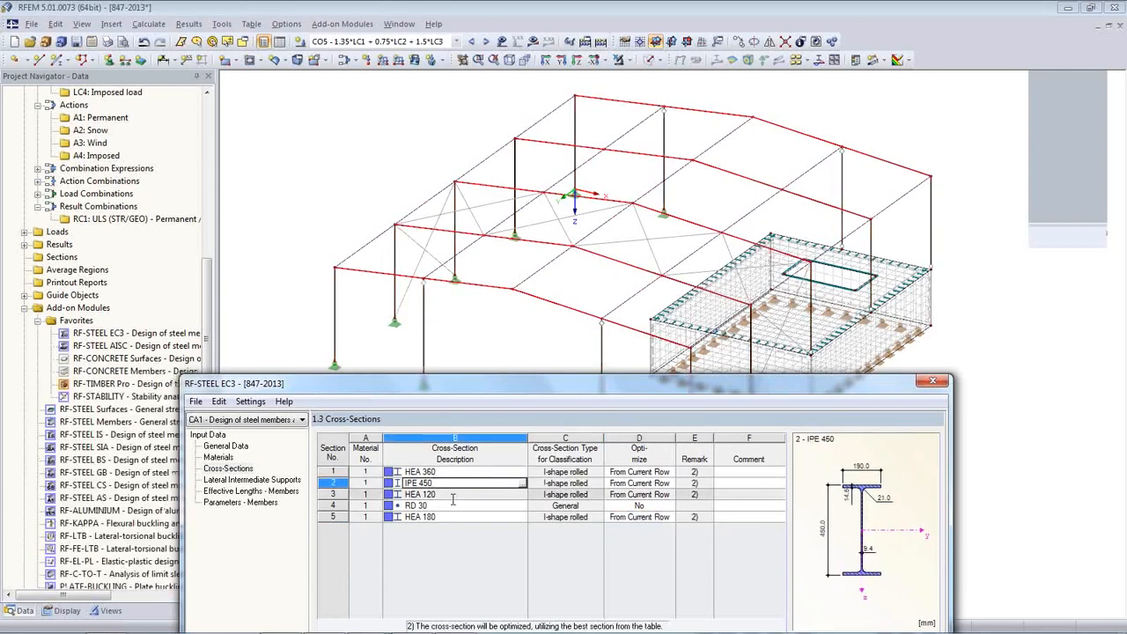
click(454, 494)
click(452, 507)
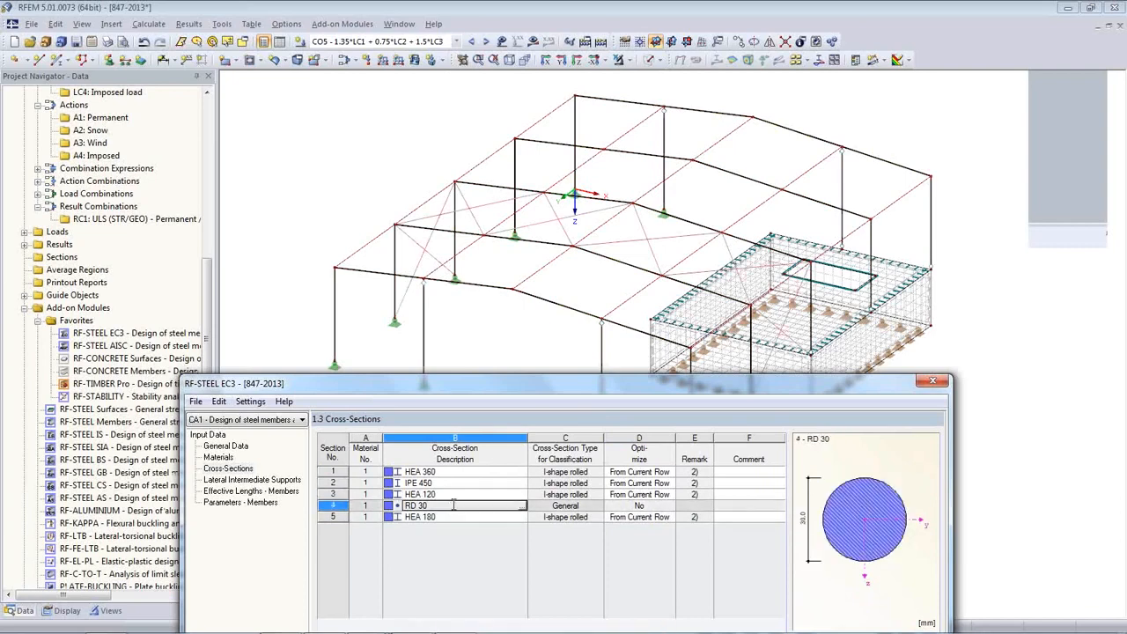
click(454, 496)
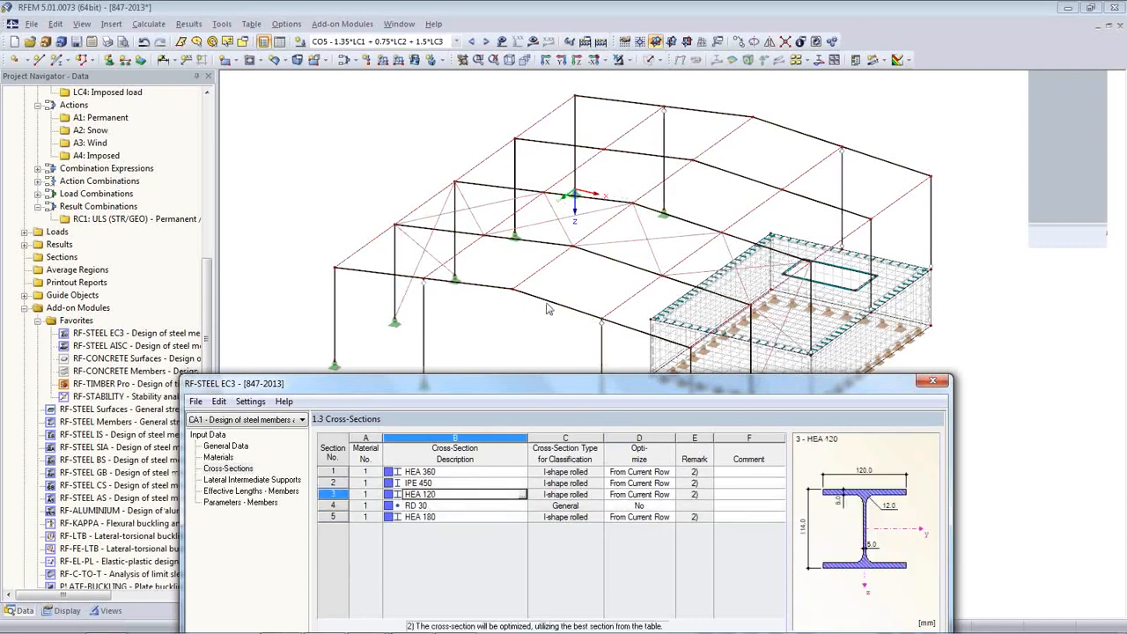
drag(541, 387, 538, 99)
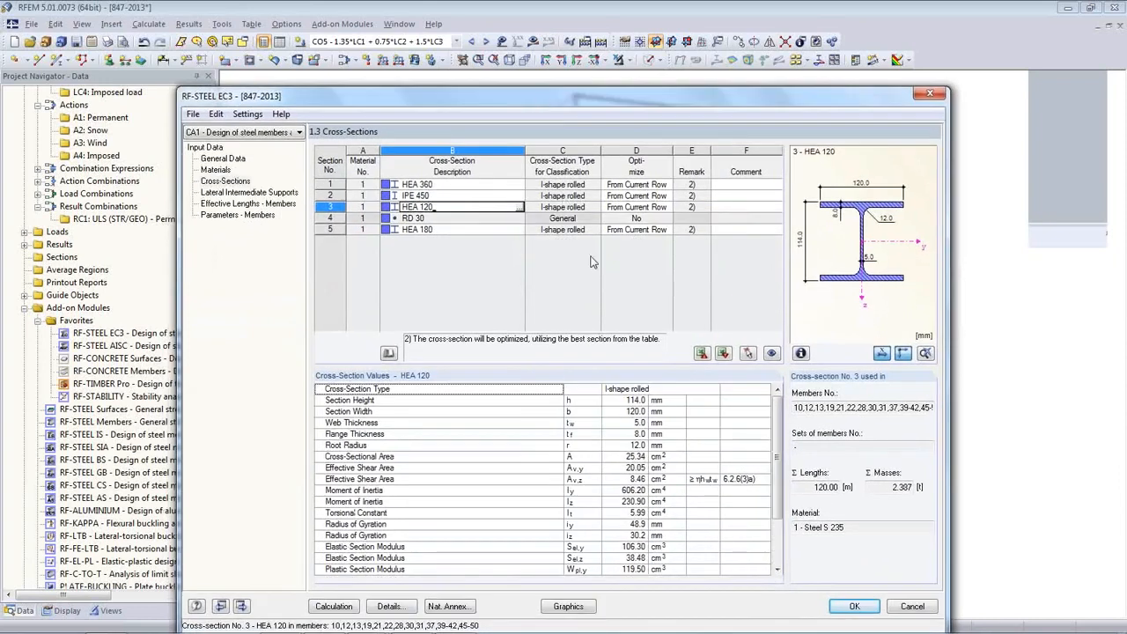
- Review the members' lateral intermediate supports and effective lengths, and close the design module keeping its settings
click(235, 193)
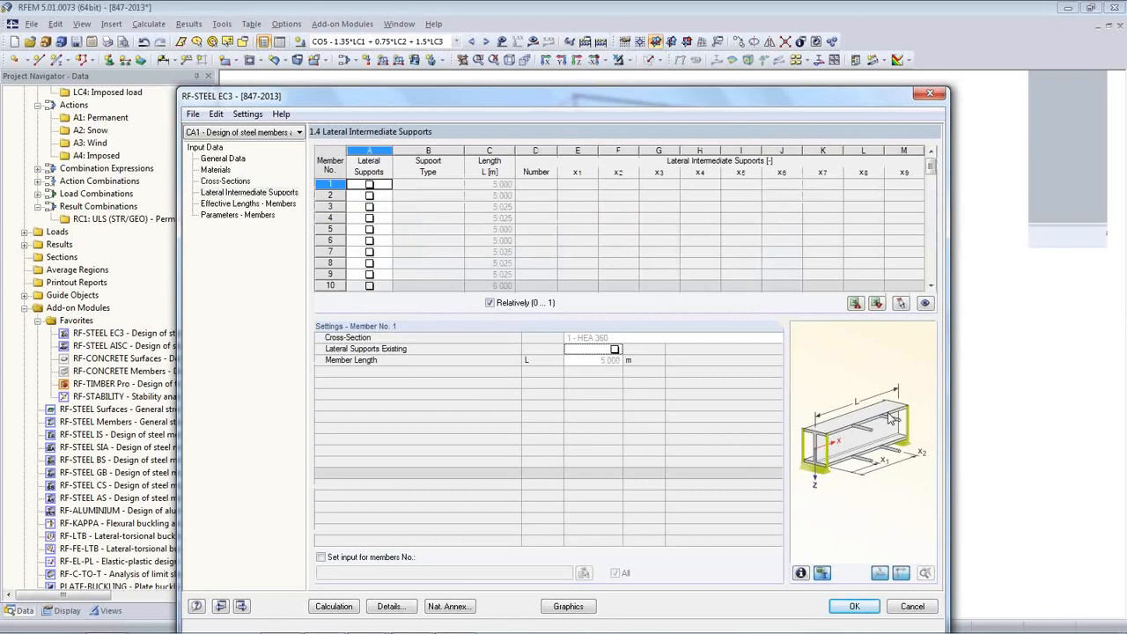
click(229, 205)
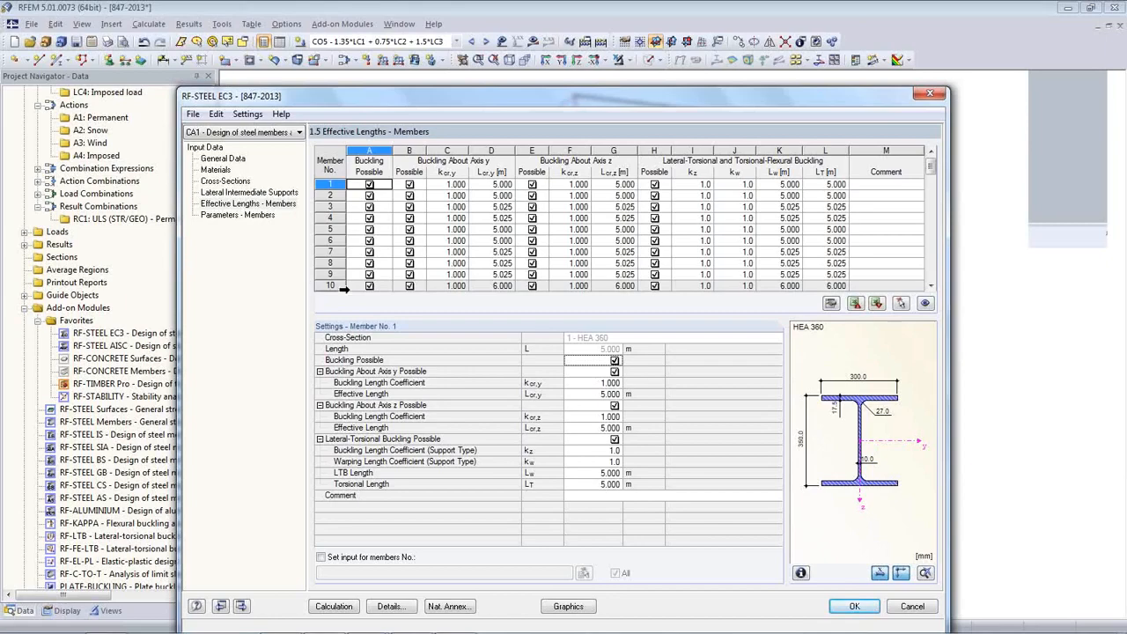
drag(486, 315, 502, 91)
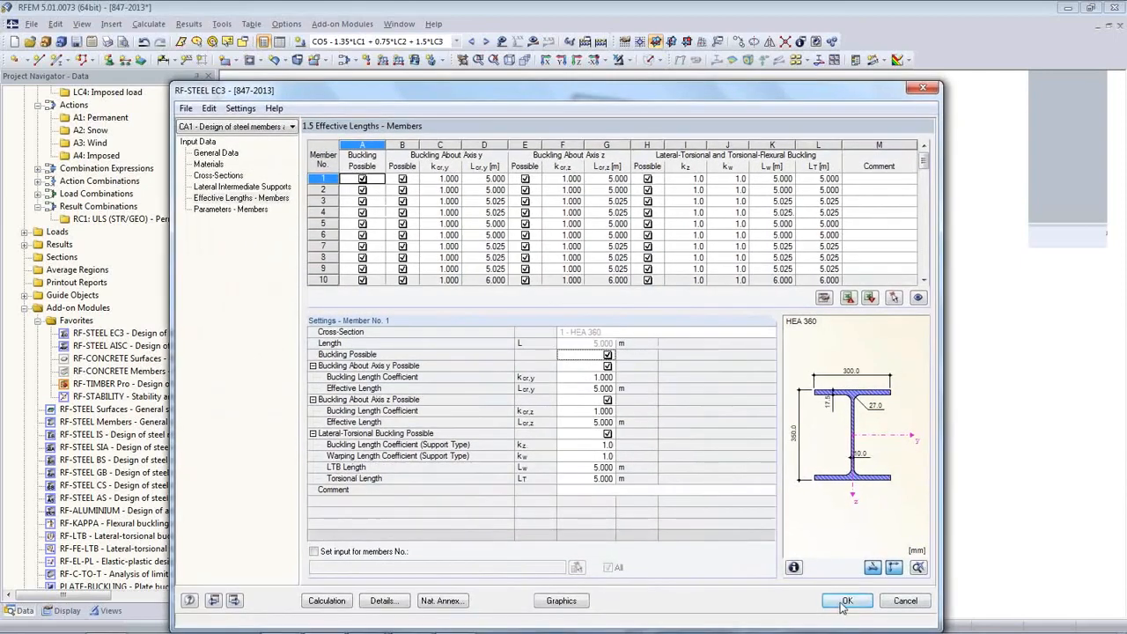
click(843, 602)
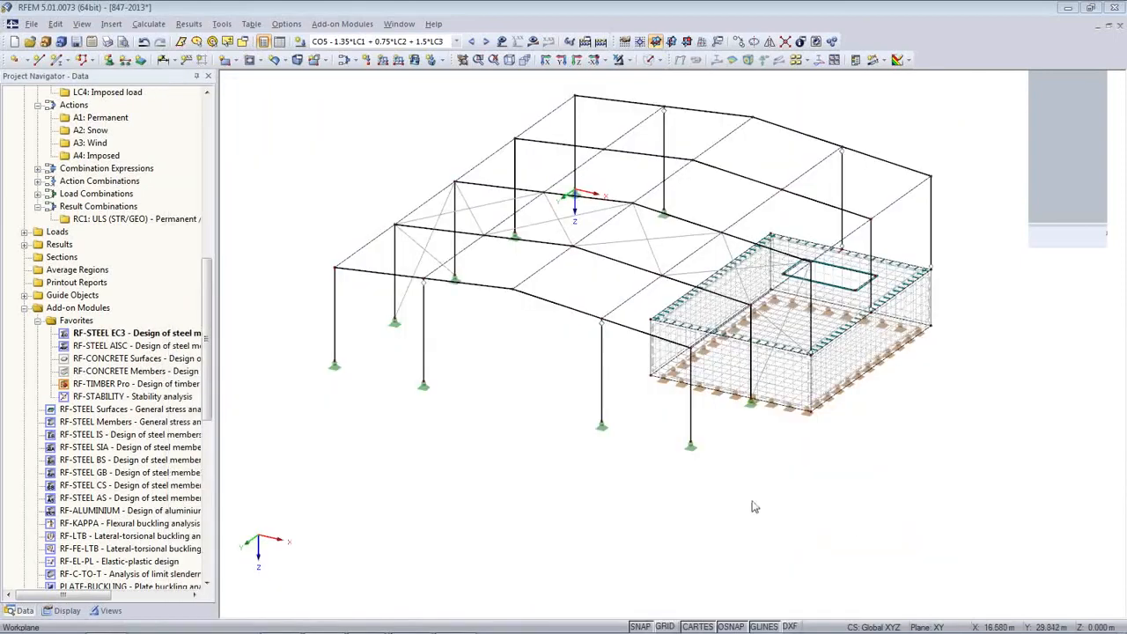
- Isolate the HEA 360 columns with the generated visibility by cross-section and display the model as solid
ctrl+middle_drag(855, 526, 529, 438)
ctrl+middle_drag(744, 408, 733, 370)
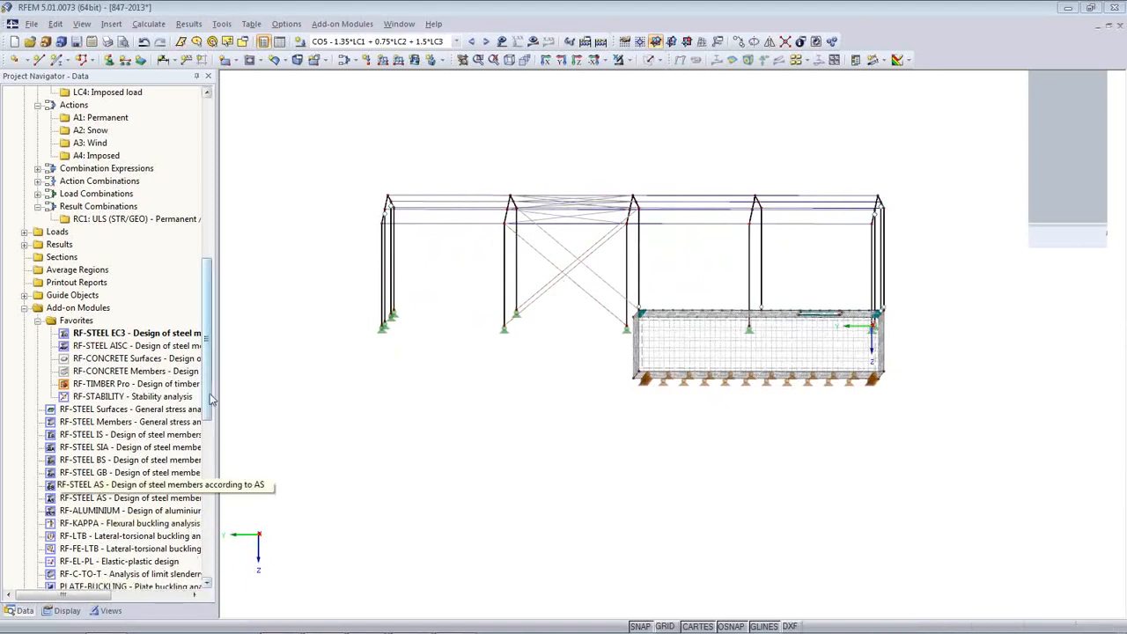
scroll(211, 400, down, 6)
click(104, 610)
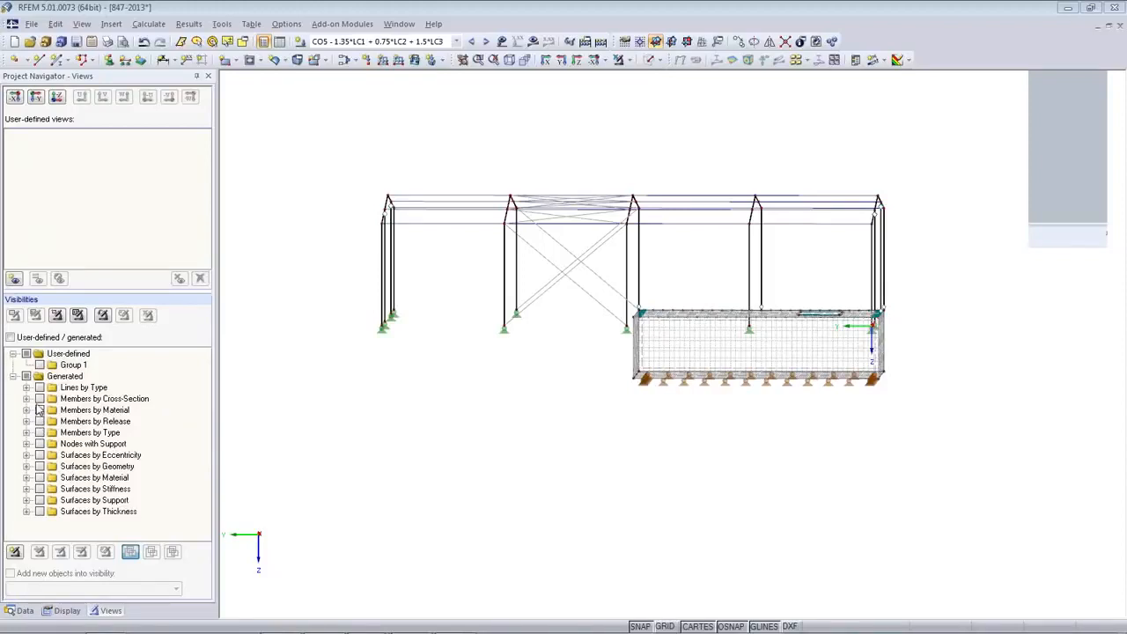
click(27, 398)
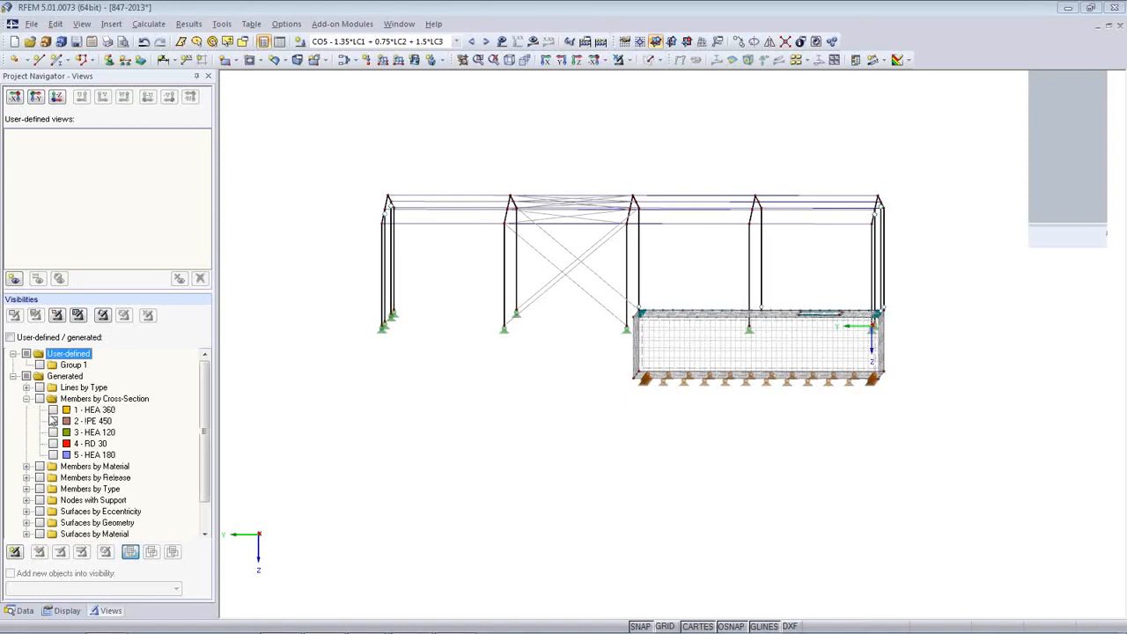
click(53, 410)
ctrl+middle_drag(364, 420, 507, 376)
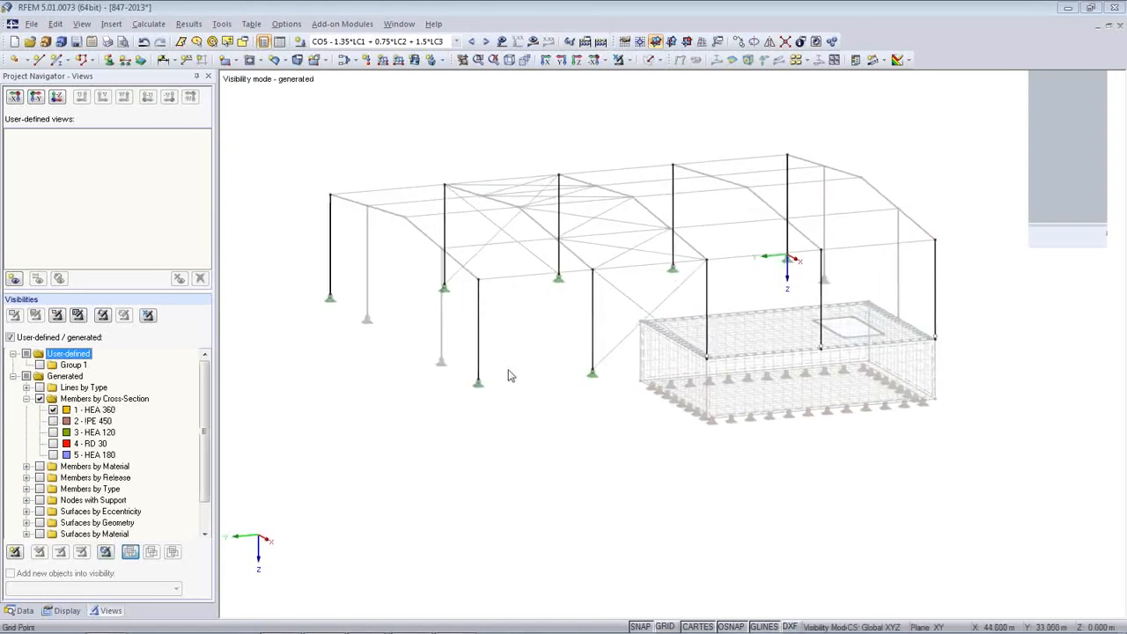
click(649, 59)
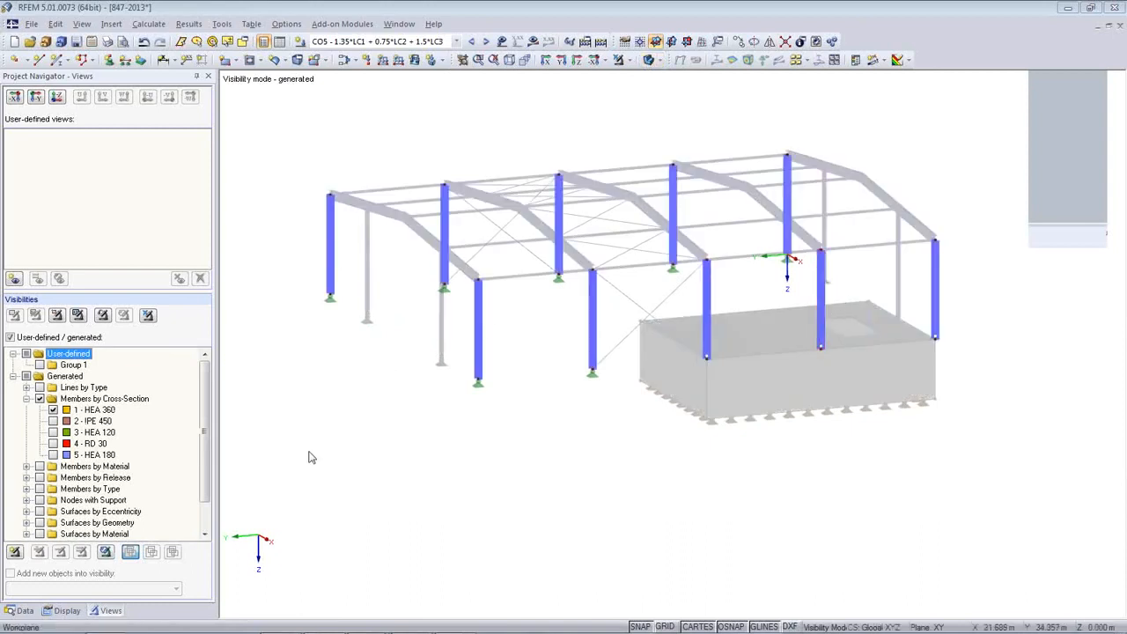
- Show the RD 30 and IPE 450 members in addition to the columns, and hide them again
click(53, 444)
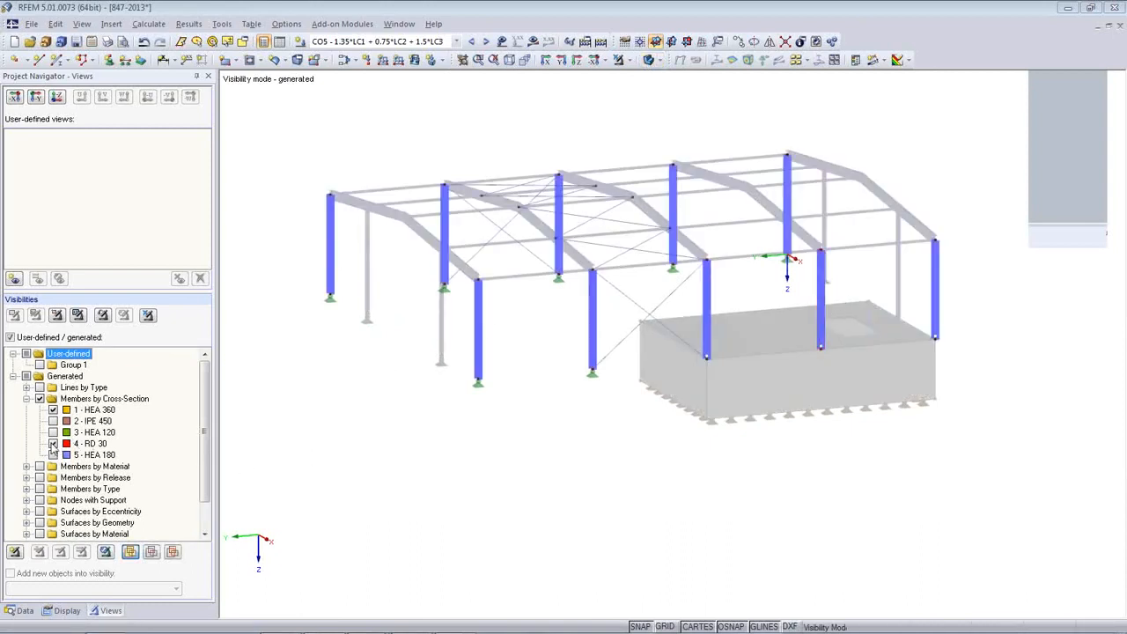
click(53, 421)
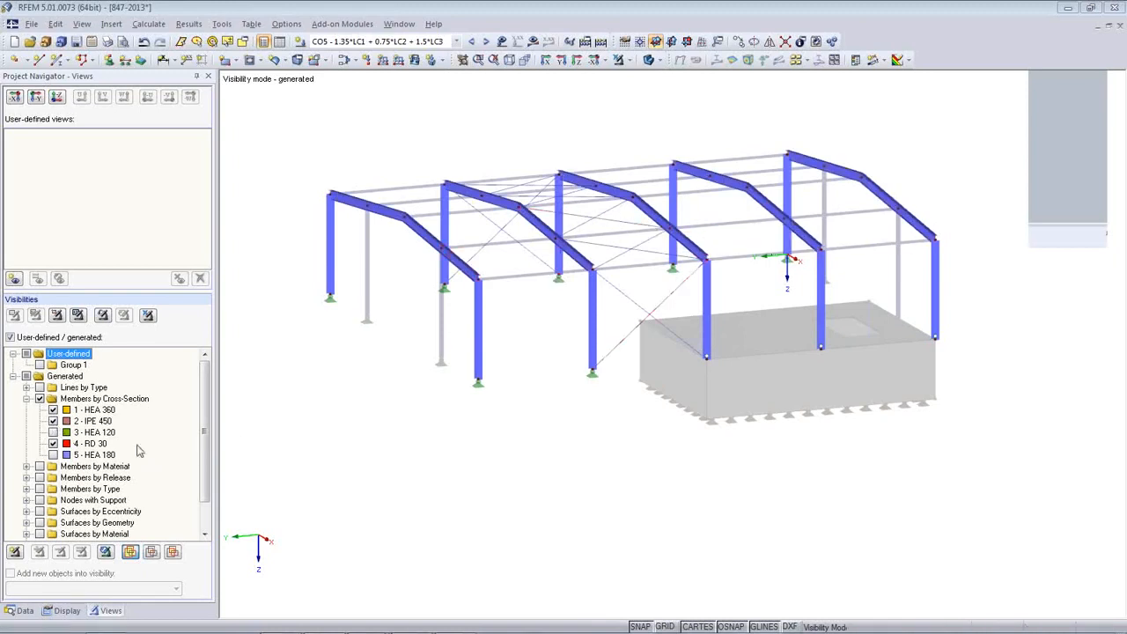
click(55, 423)
click(53, 444)
- Select all HEA 360 columns and set their effective length factor kcr,y to 3
ctrl+middle_drag(595, 448, 440, 378)
drag(1007, 287, 361, 236)
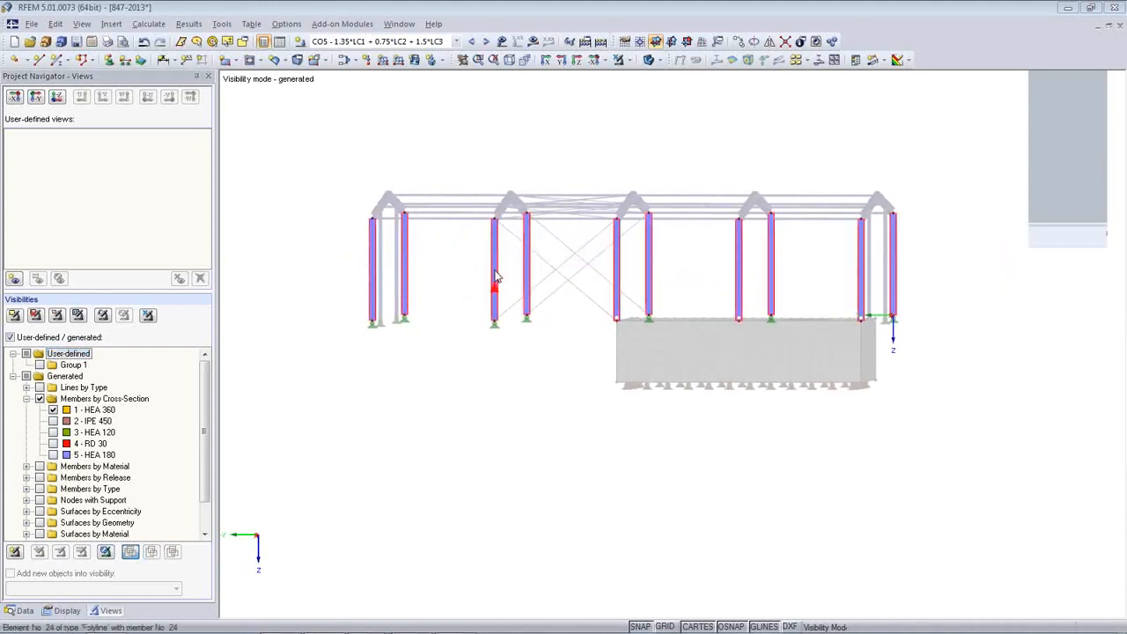
double_click(495, 277)
click(451, 164)
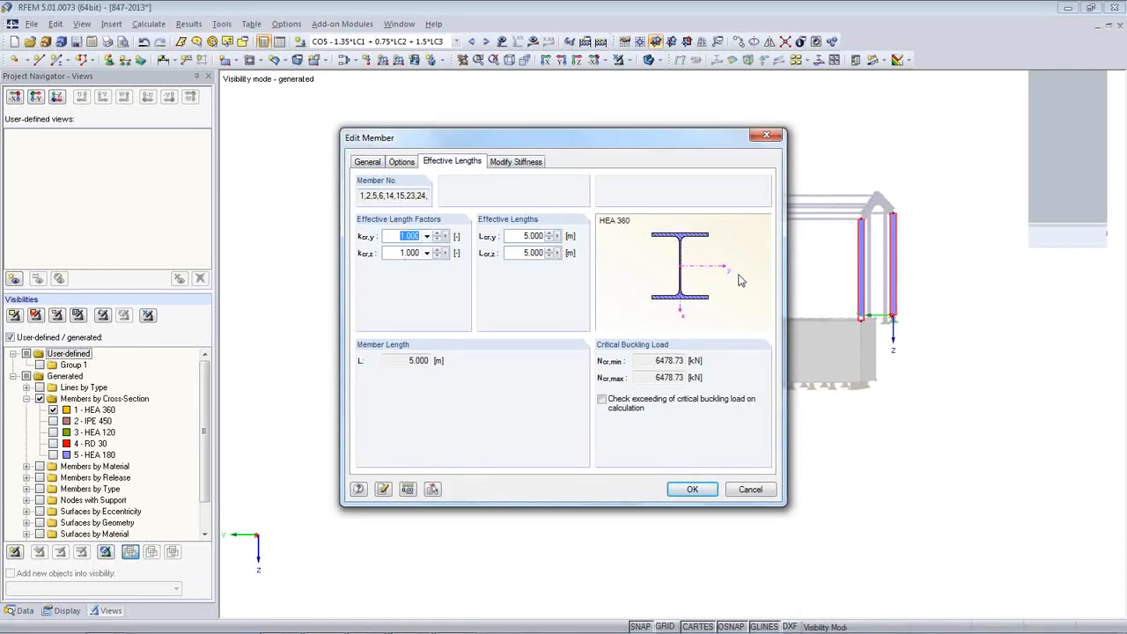
text(3)
click(520, 252)
click(698, 494)
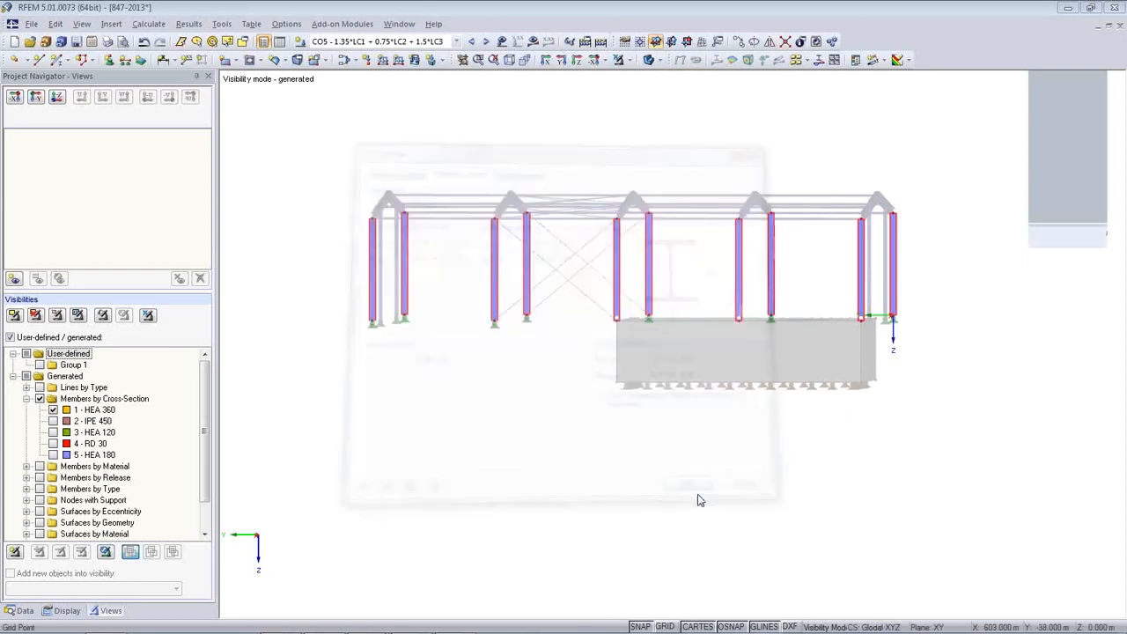
- Reopen the RF-STEEL EC3 module and review the members' effective lengths and the member parameters
ctrl+middle_drag(531, 454, 577, 597)
click(16, 610)
scroll(105, 352, up, 3)
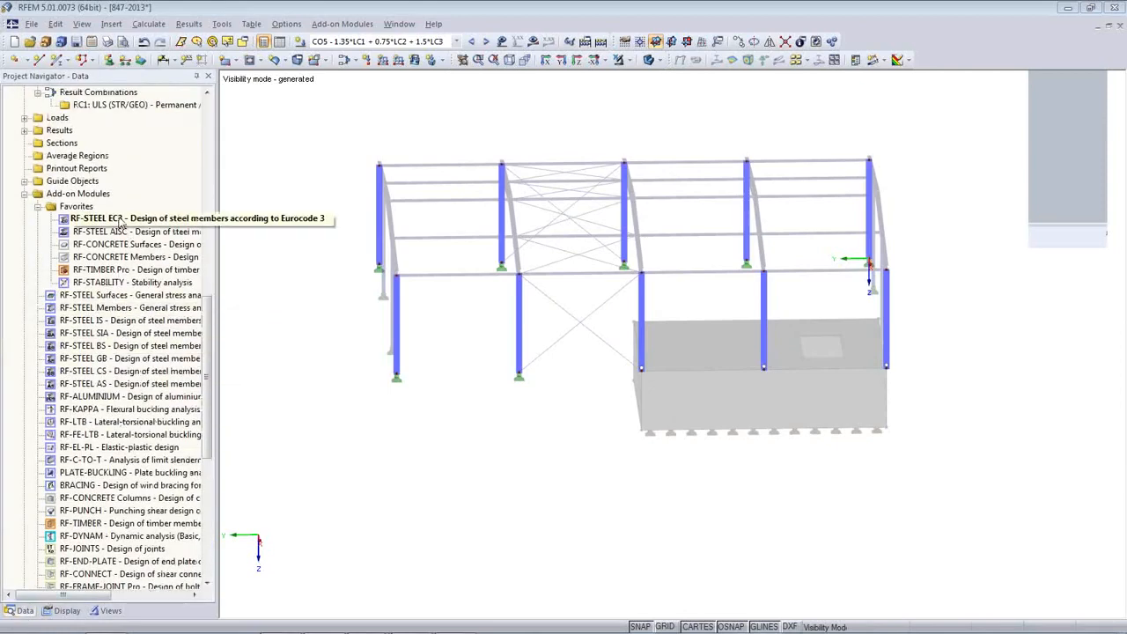
double_click(110, 218)
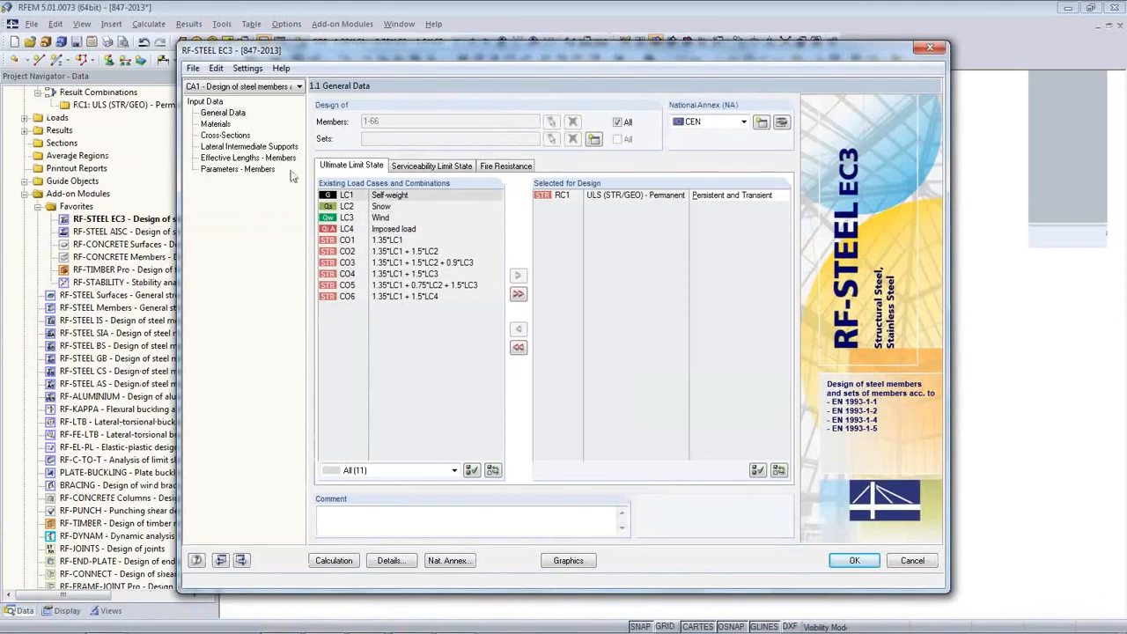
click(247, 158)
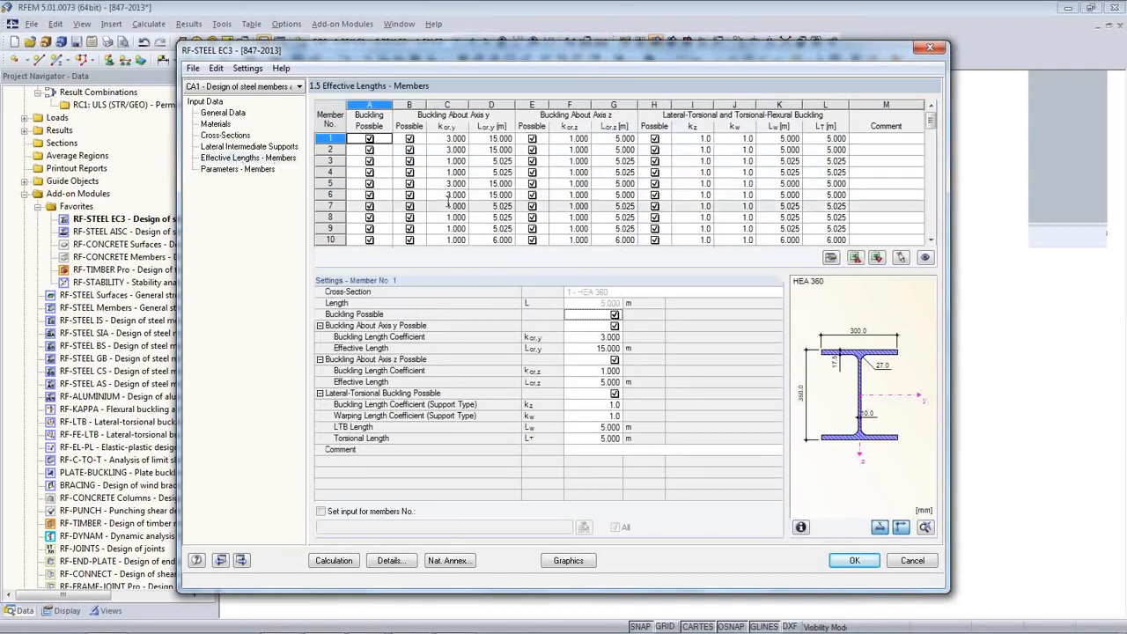
click(491, 183)
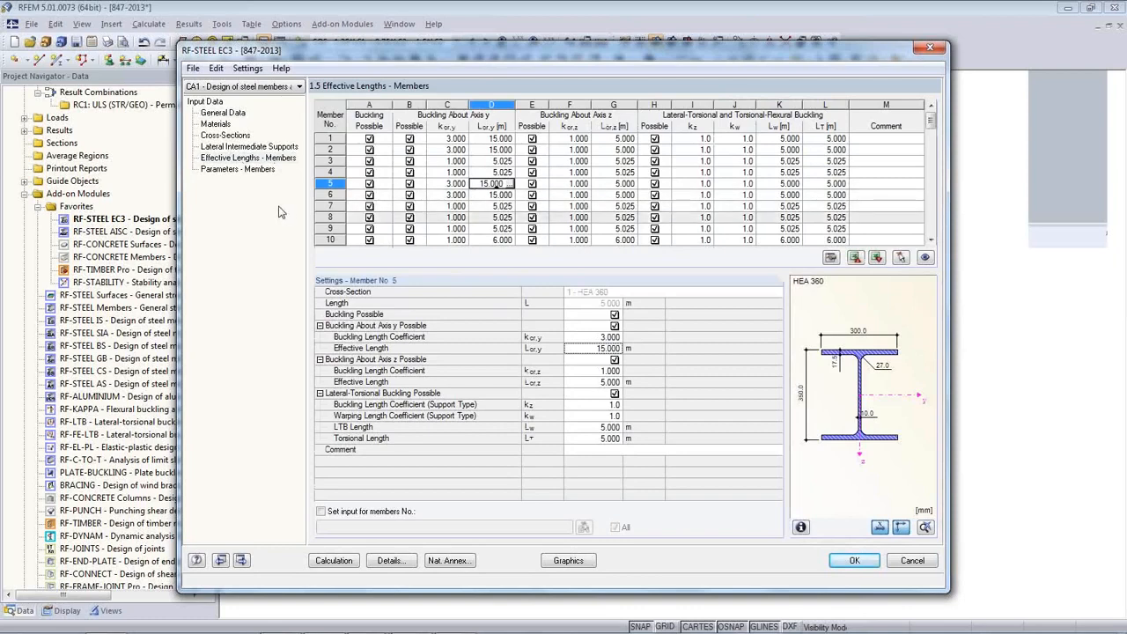
click(237, 169)
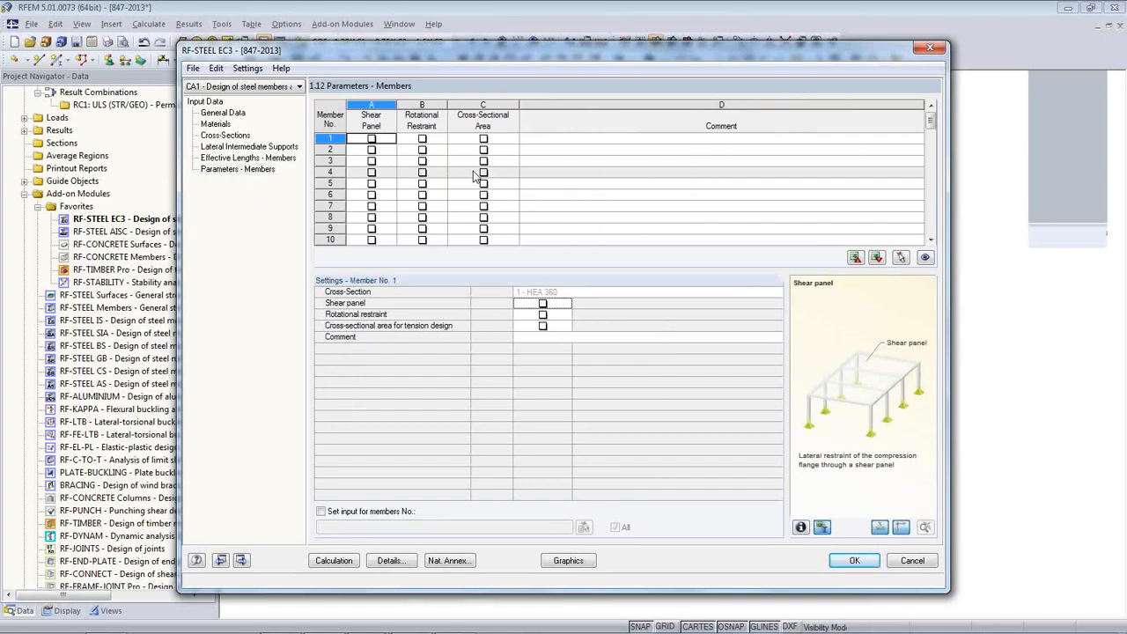
drag(510, 56, 502, 102)
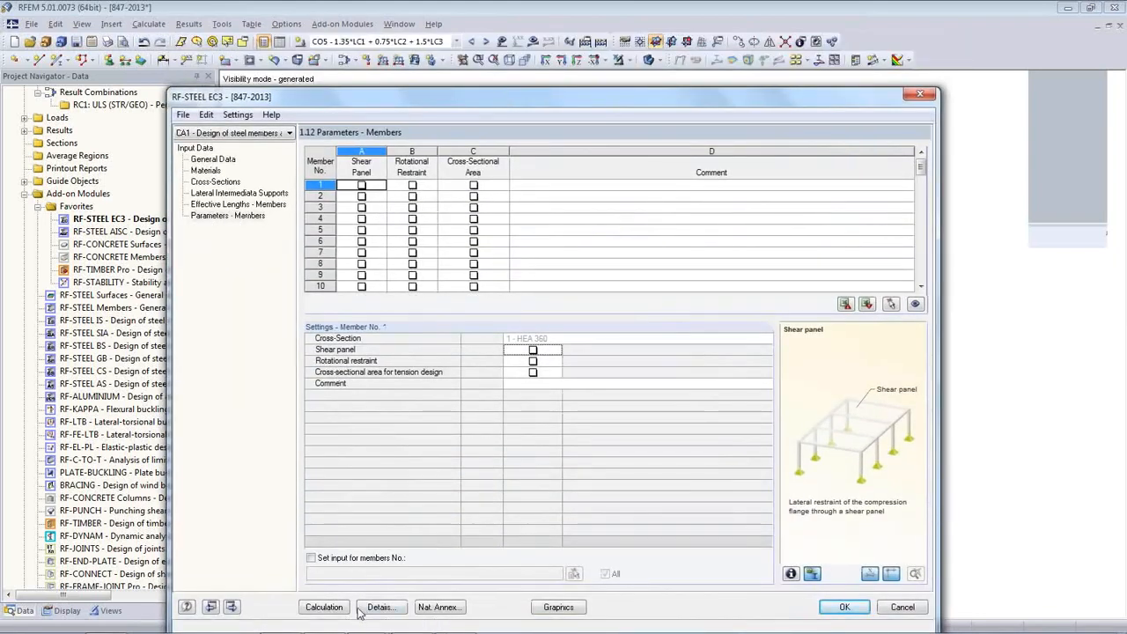
- Run the RF-STEEL EC3 design calculation from the cross-sections data and open the optimized cross-sections
click(212, 182)
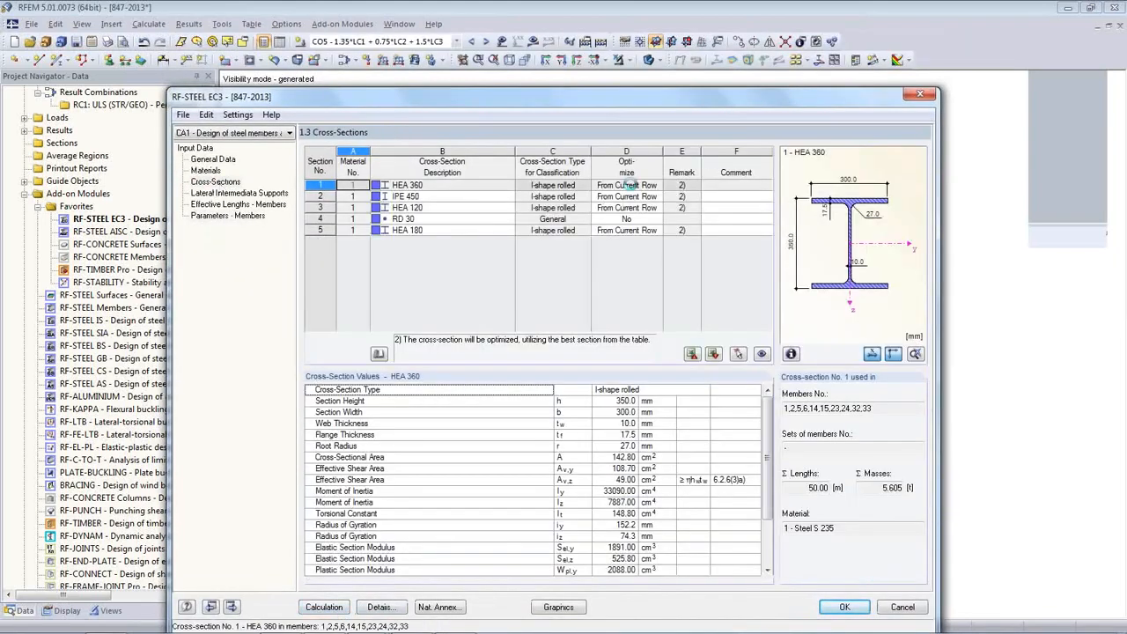
click(326, 607)
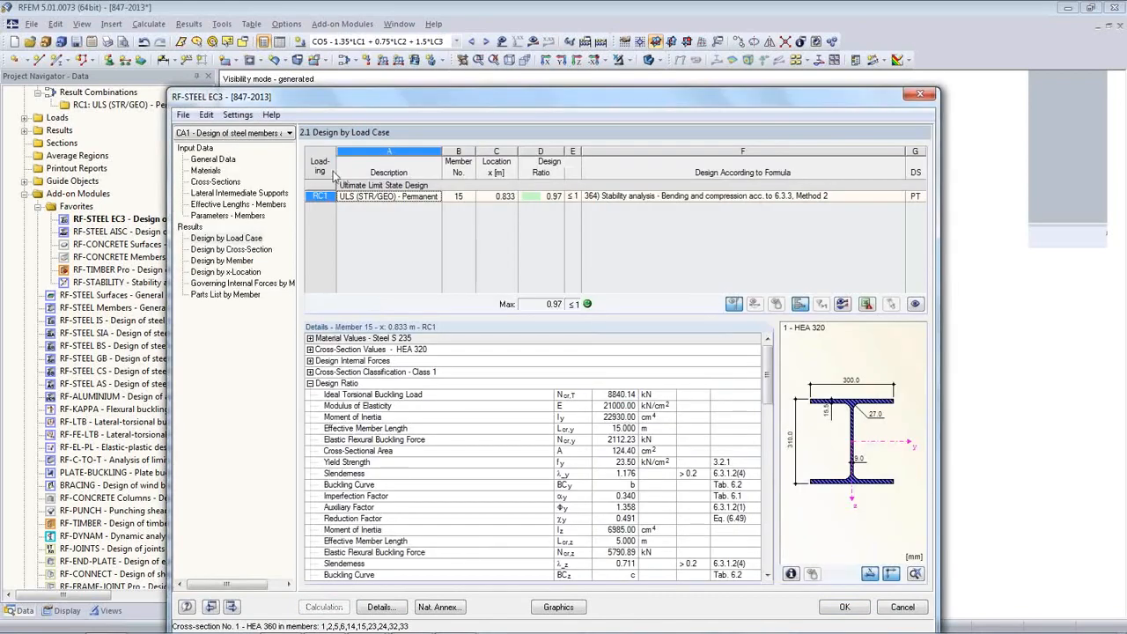
click(225, 183)
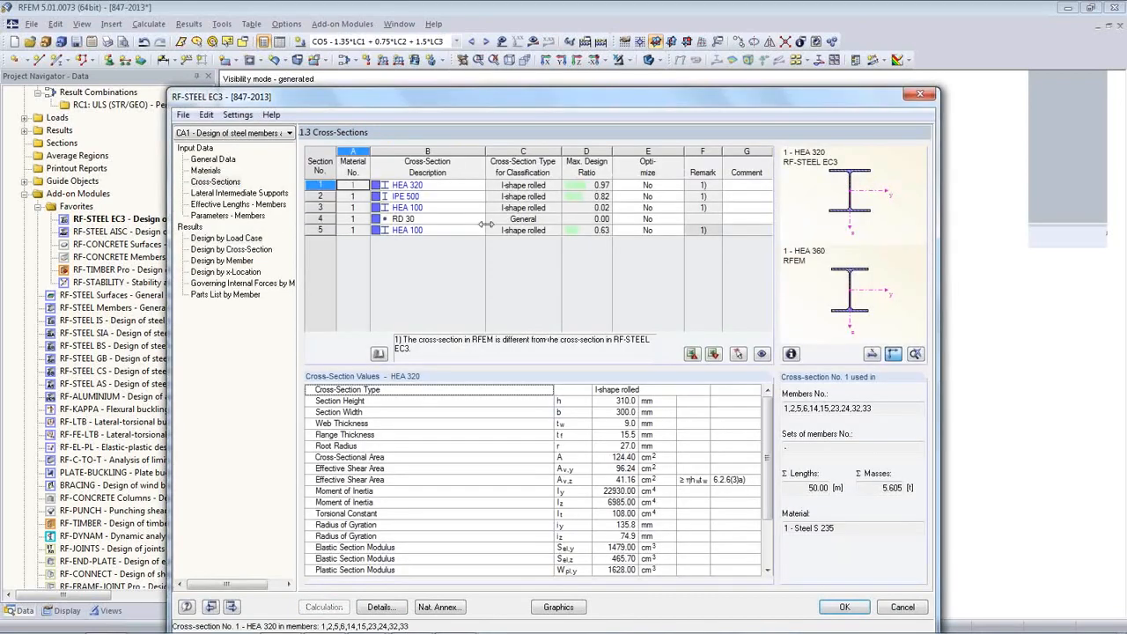
- Compare the optimized HEA 320, IPE 500 and HEA 100 cross-sections with the original RFEM sections in the cross-sections table
click(445, 185)
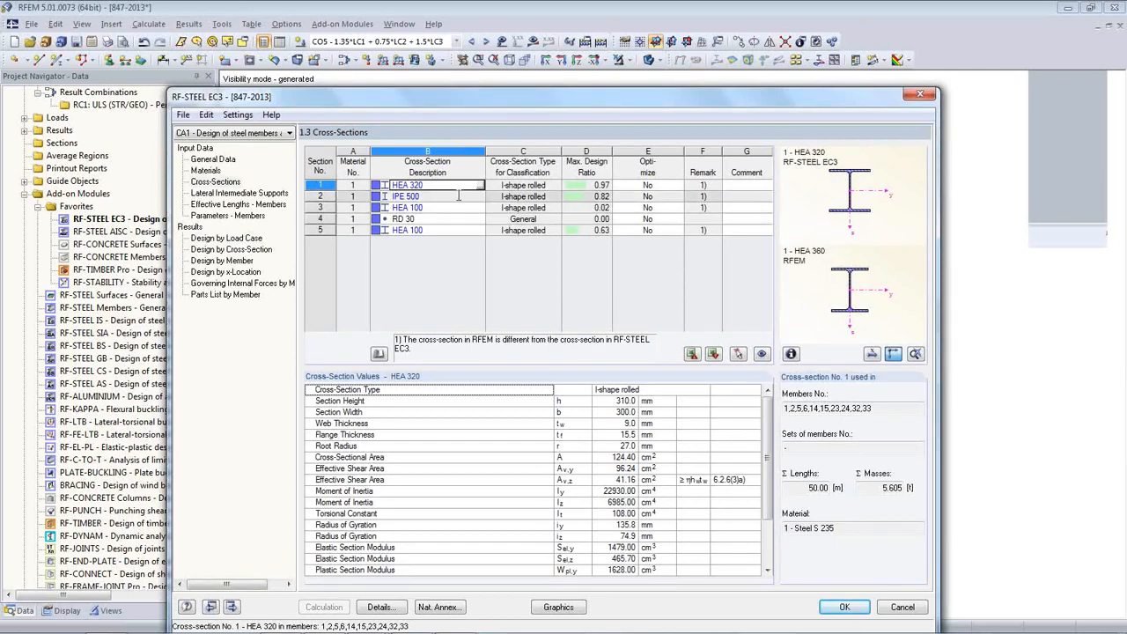
key(Down)
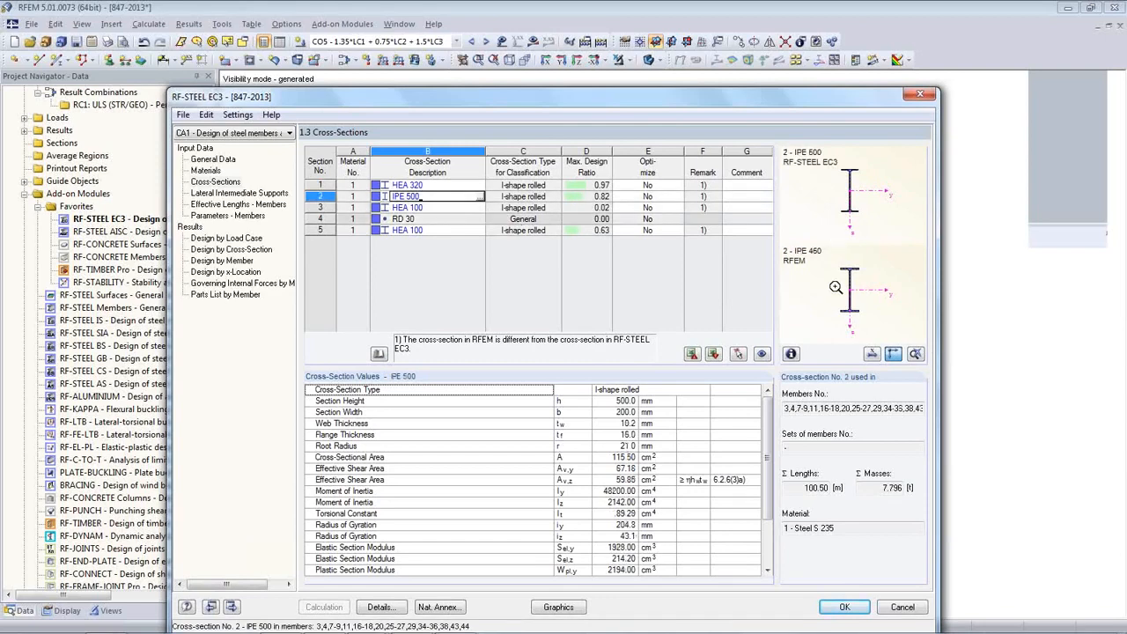
click(442, 208)
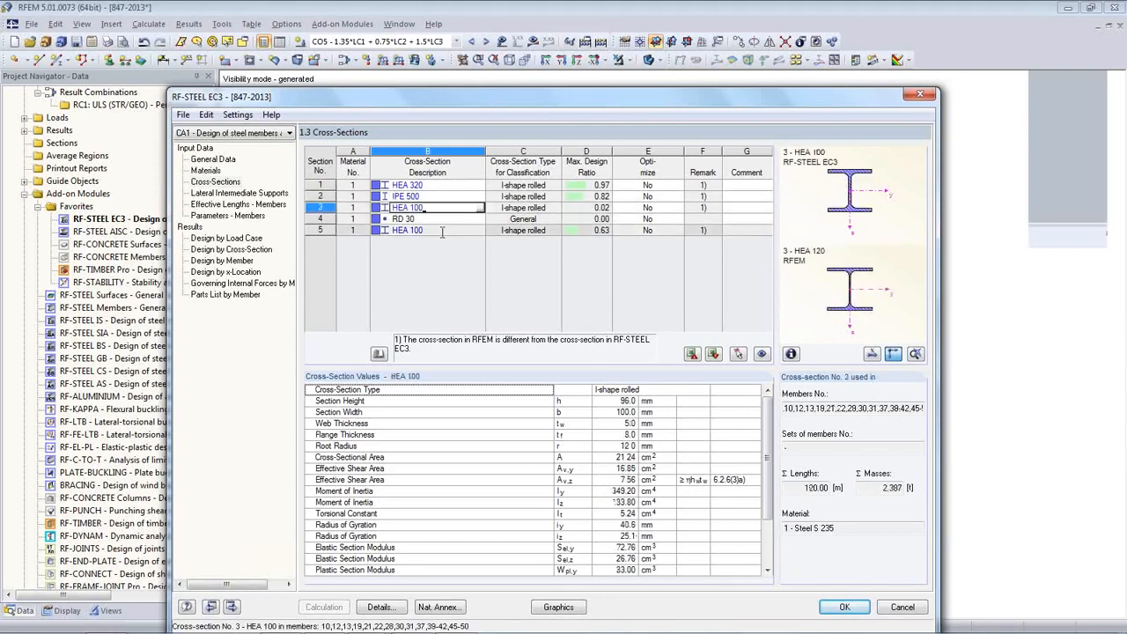
click(443, 231)
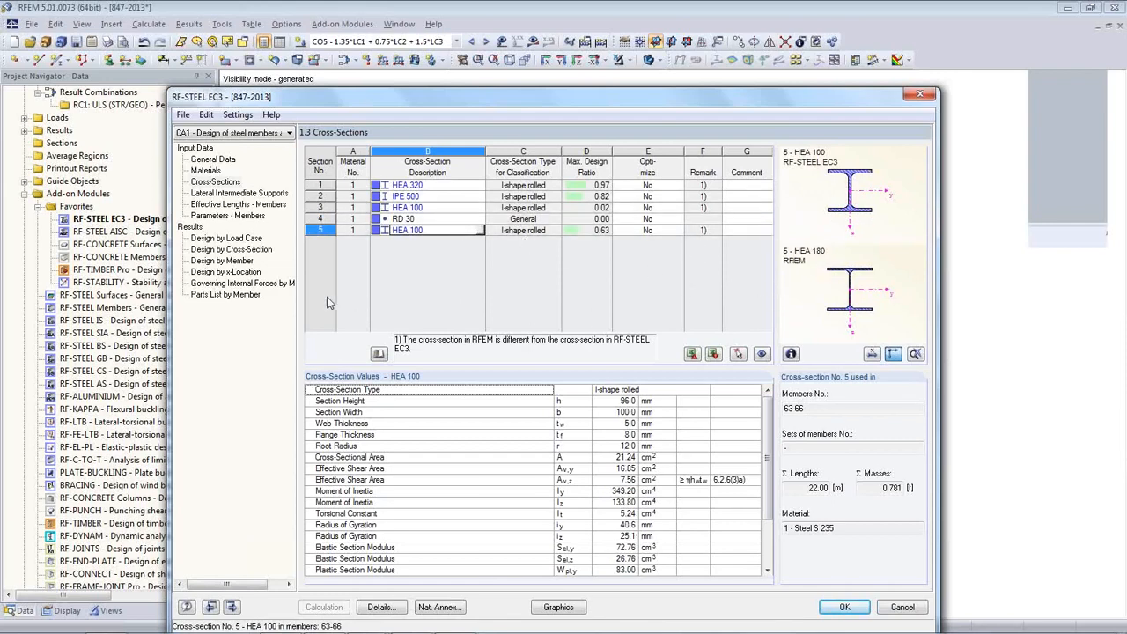
- Examine the designs by load case and by cross-section, including the HEA 320 torsion and biaxial bending check details
click(221, 239)
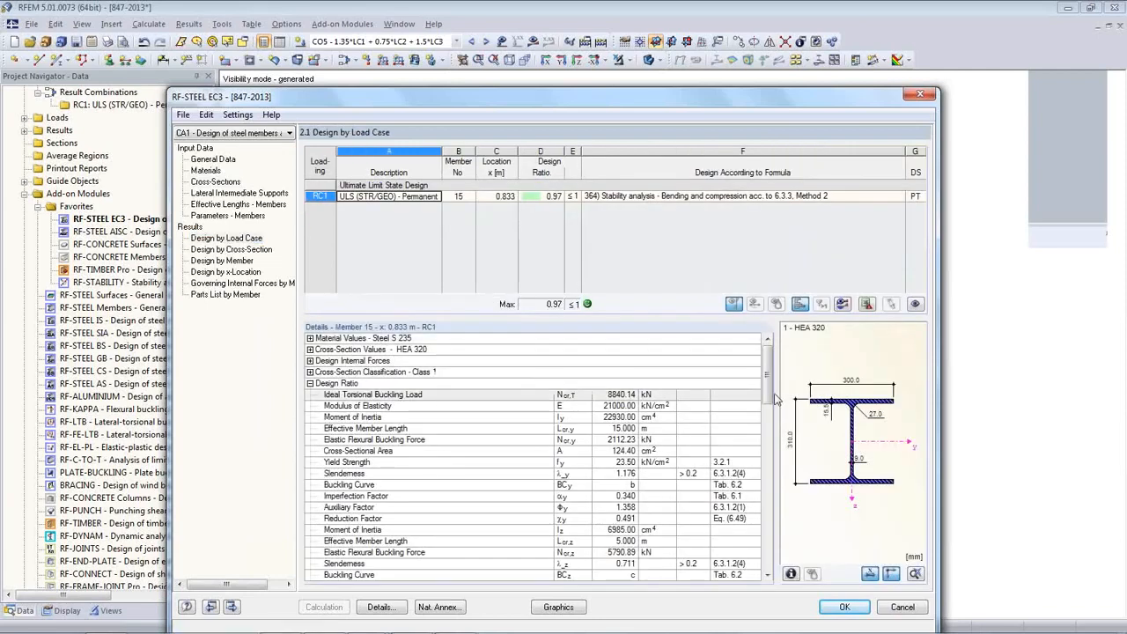
click(240, 262)
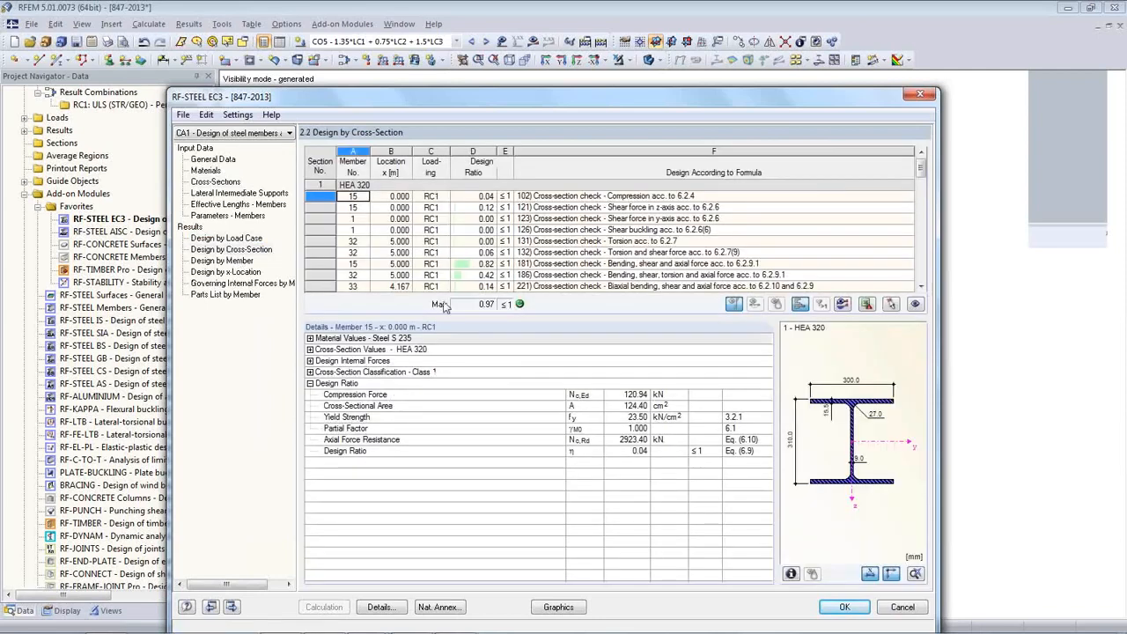
click(568, 241)
click(615, 286)
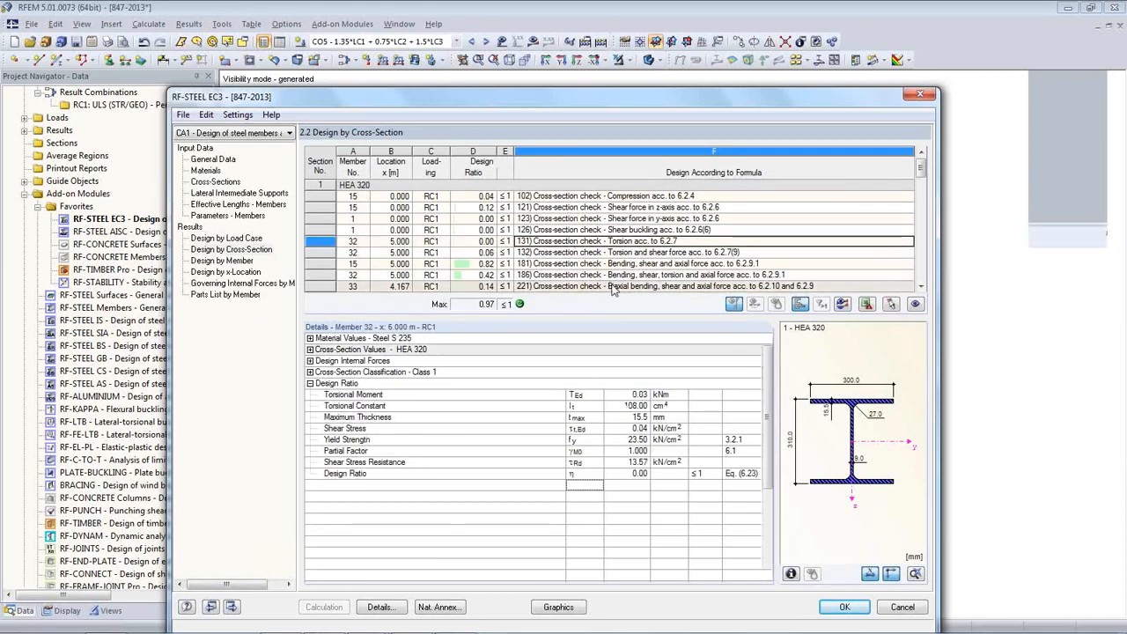
drag(766, 403, 768, 523)
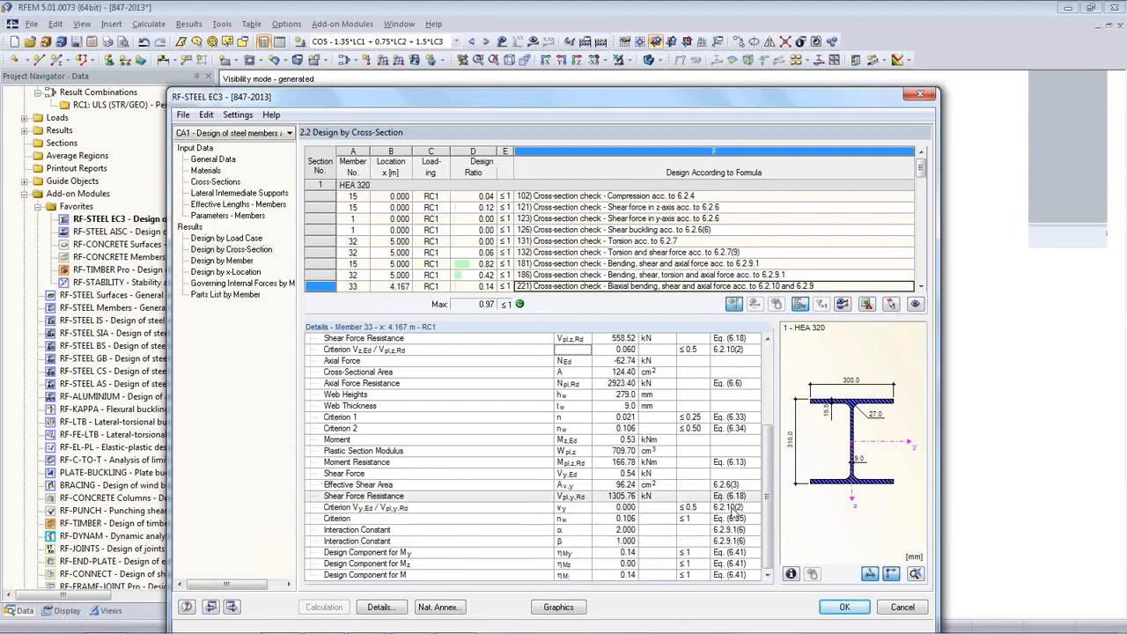
mouse_move(767, 564)
mouse_down()
mouse_move(768, 496)
mouse_move(764, 564)
mouse_up()
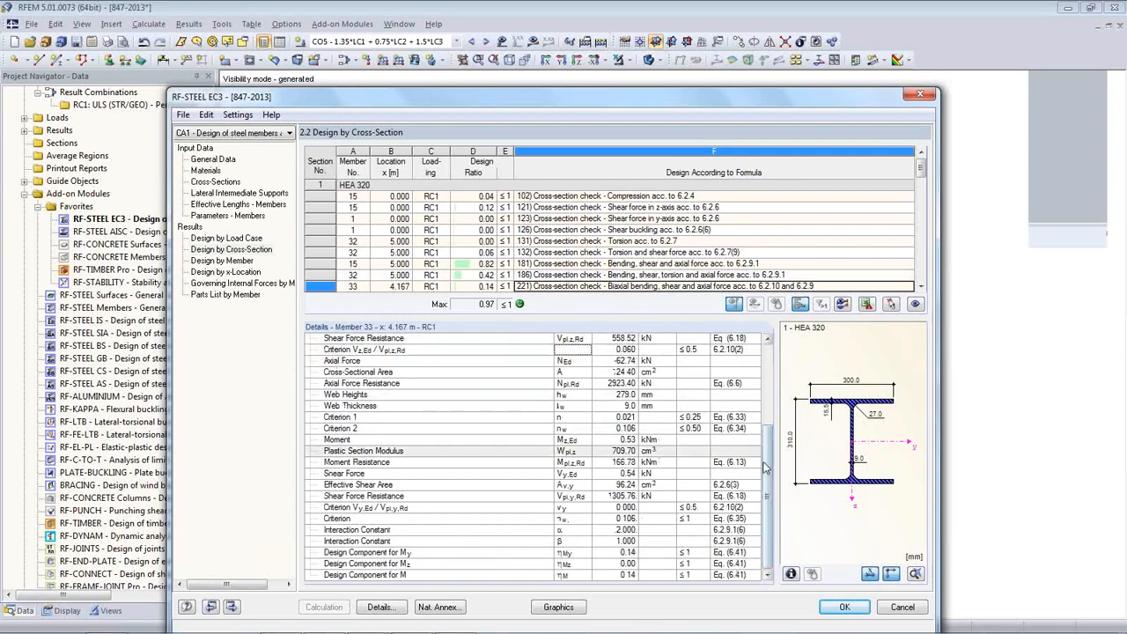
drag(767, 472, 768, 394)
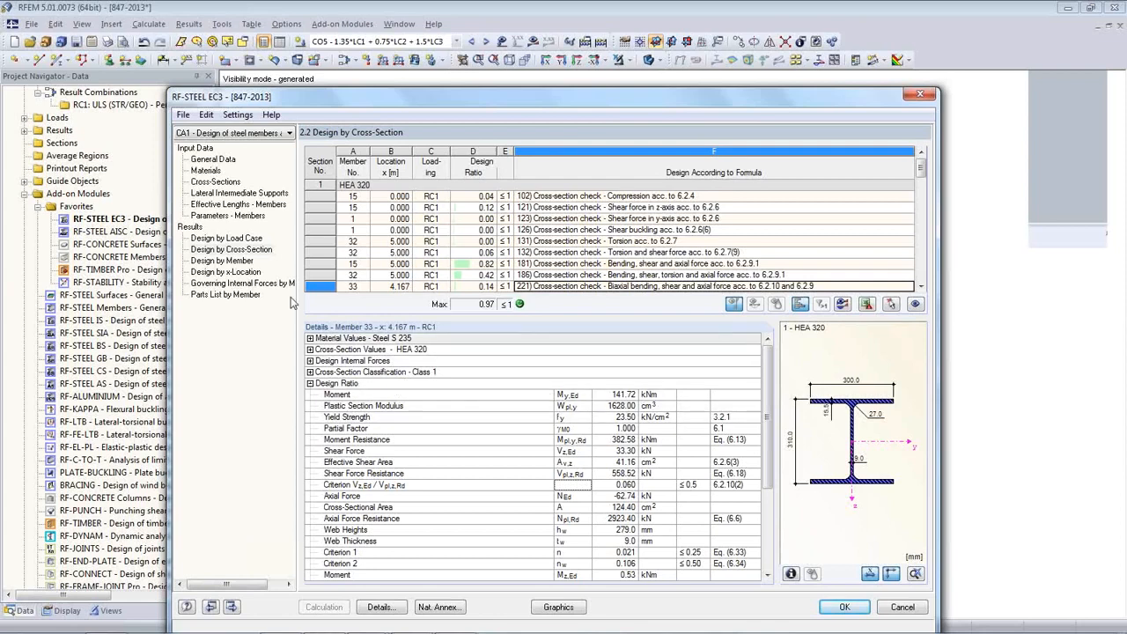
- Export all optimized cross-sections to RFEM, accept the deletion of the results, and close the RF-STEEL EC3 module
click(220, 182)
click(445, 196)
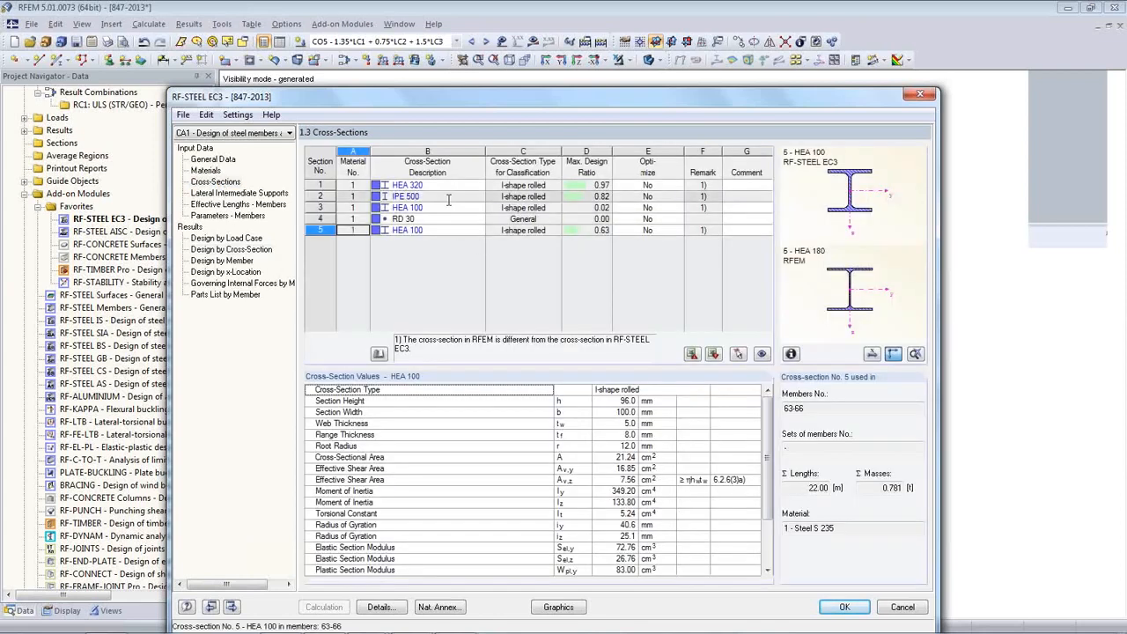
right_click(447, 198)
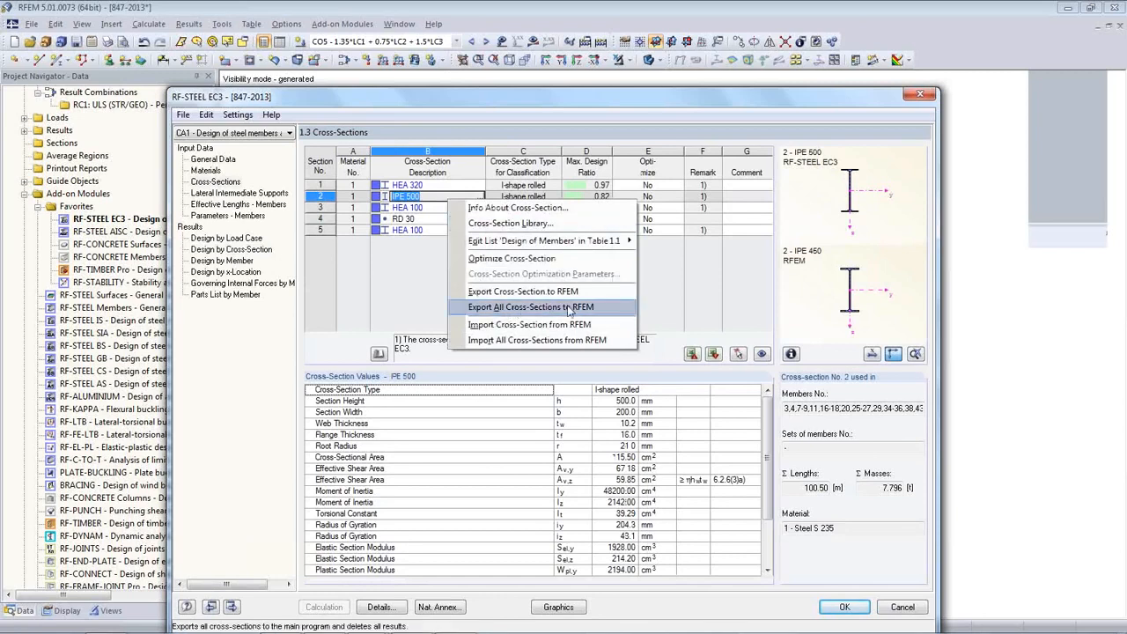
click(568, 307)
click(529, 398)
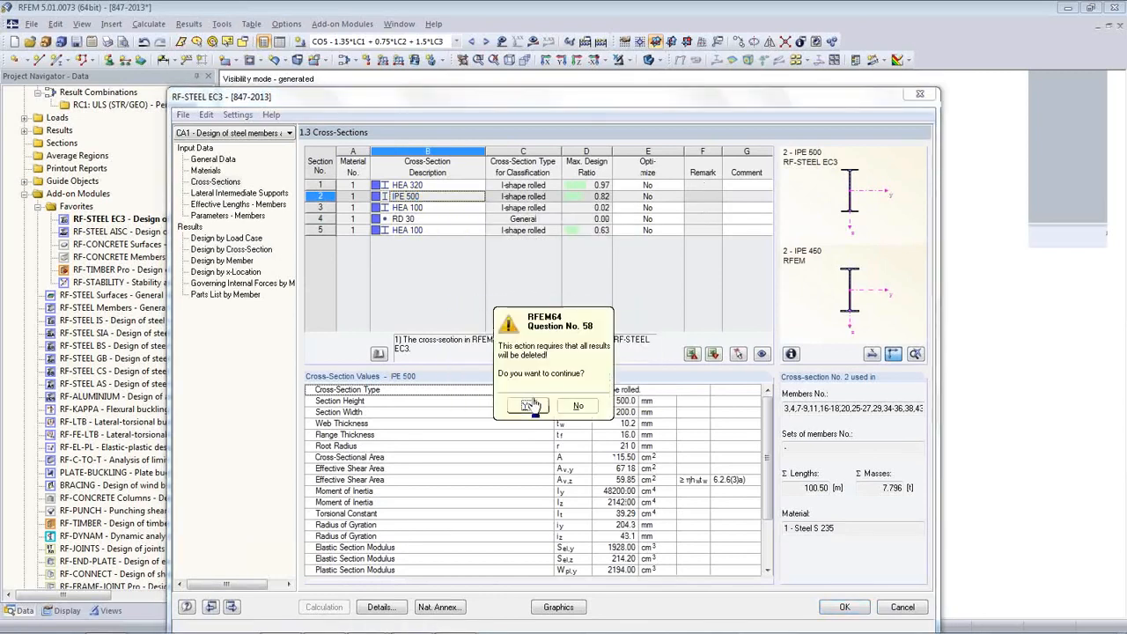
click(529, 403)
click(553, 404)
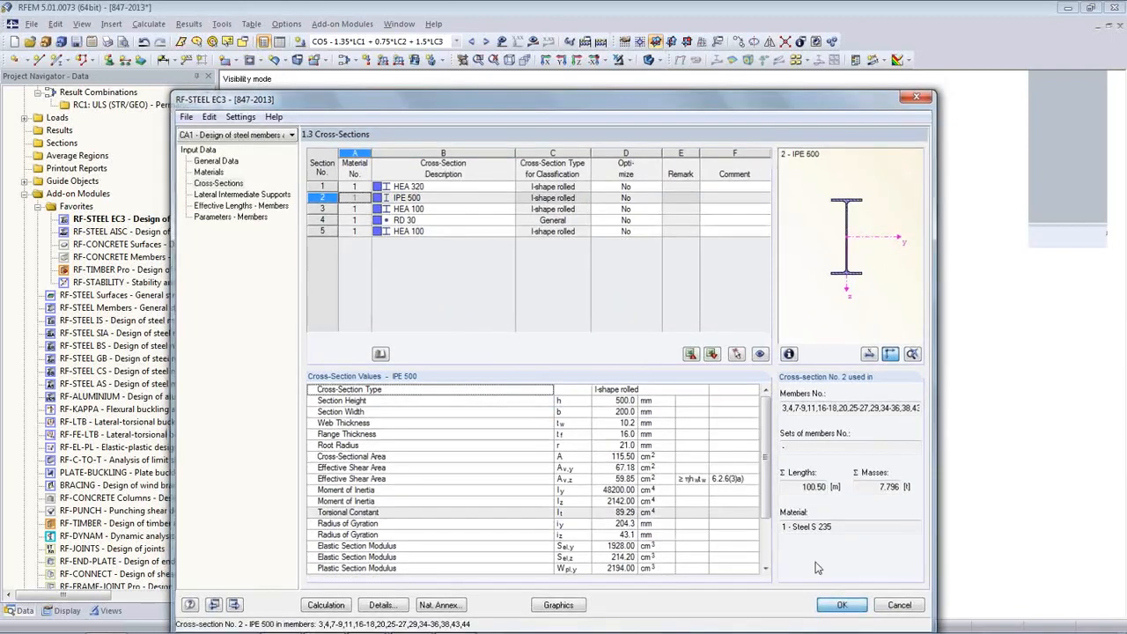
click(841, 605)
- Recalculate the results of combination CO5 and of design case RF-STEEL EC3 CA1 with the exported cross-sections
click(533, 42)
click(539, 354)
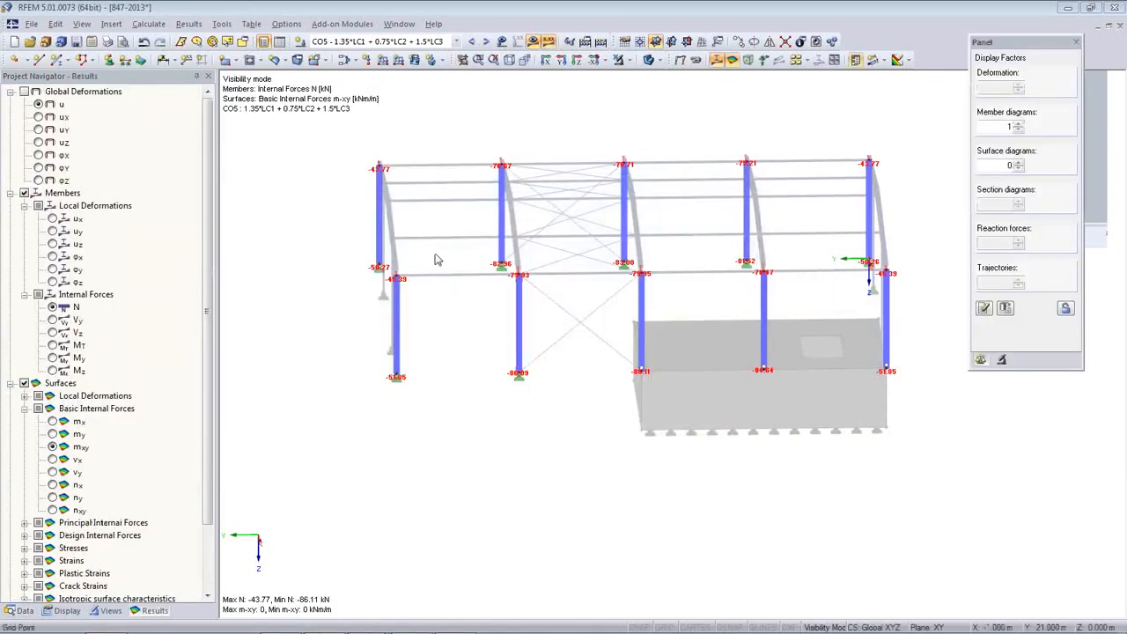
click(456, 41)
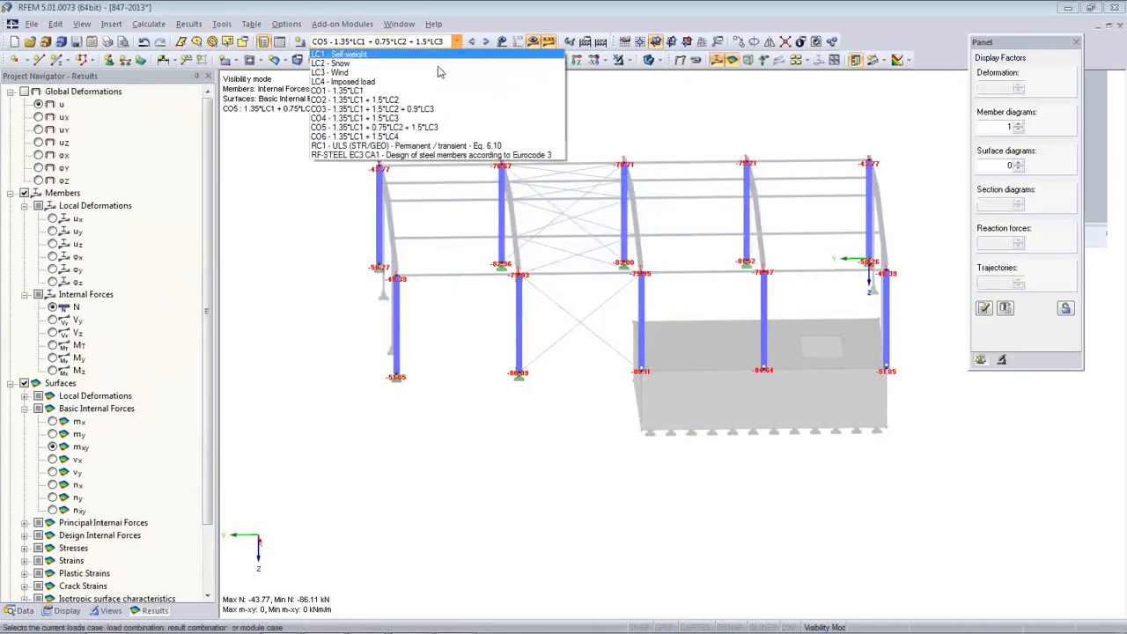
click(349, 156)
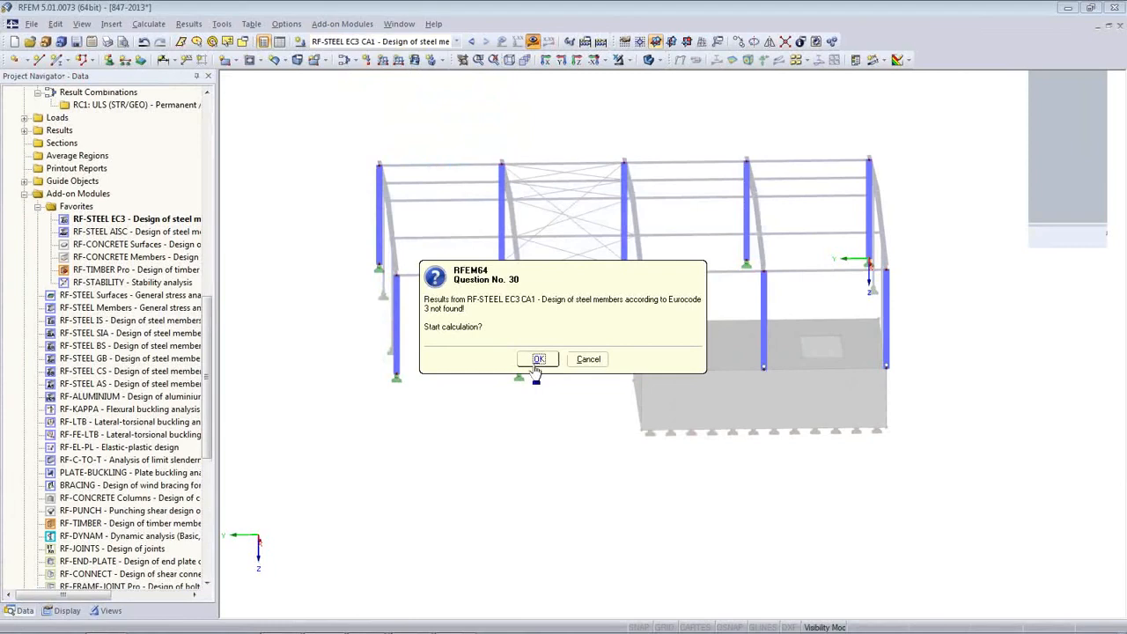
click(538, 360)
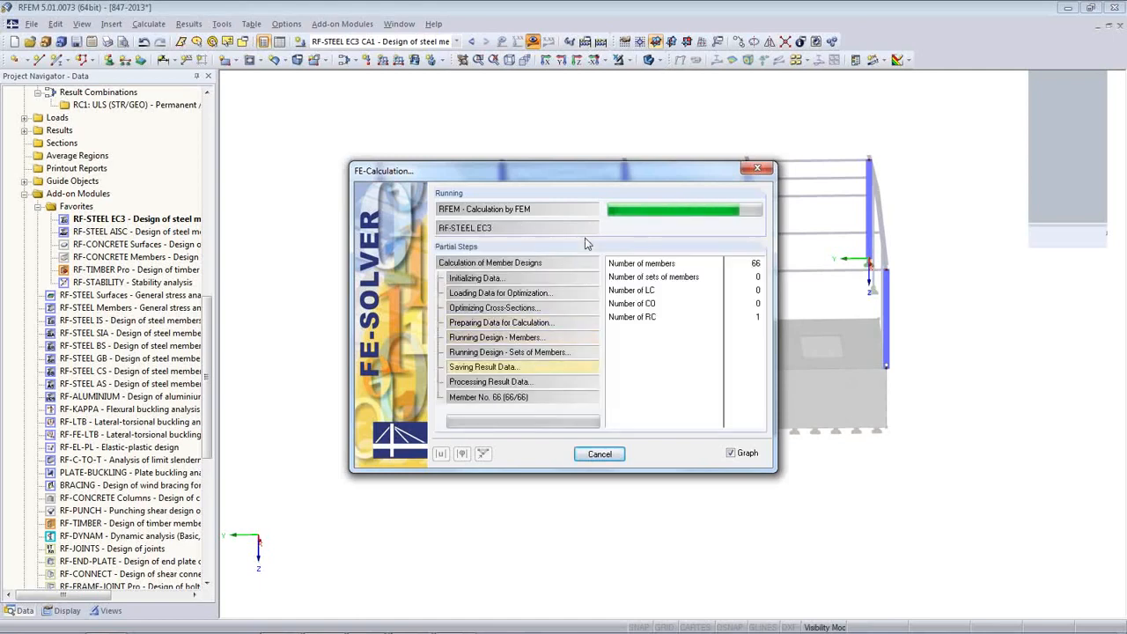
- Turn off the visibility filter and show the whole model as a wireframe in isometric view
click(103, 612)
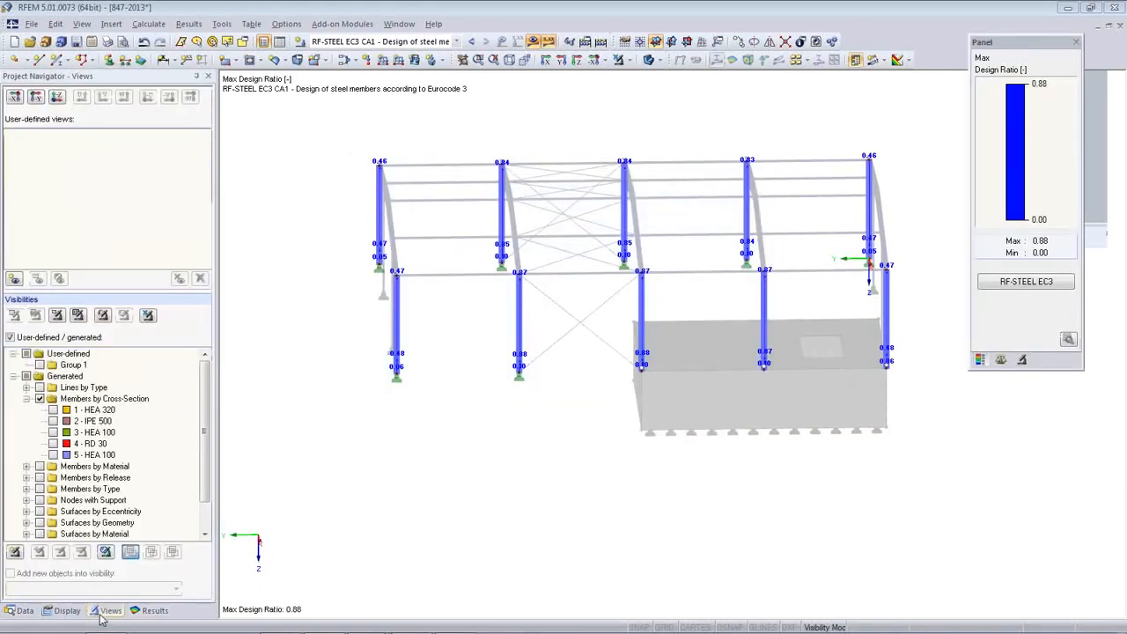
click(148, 314)
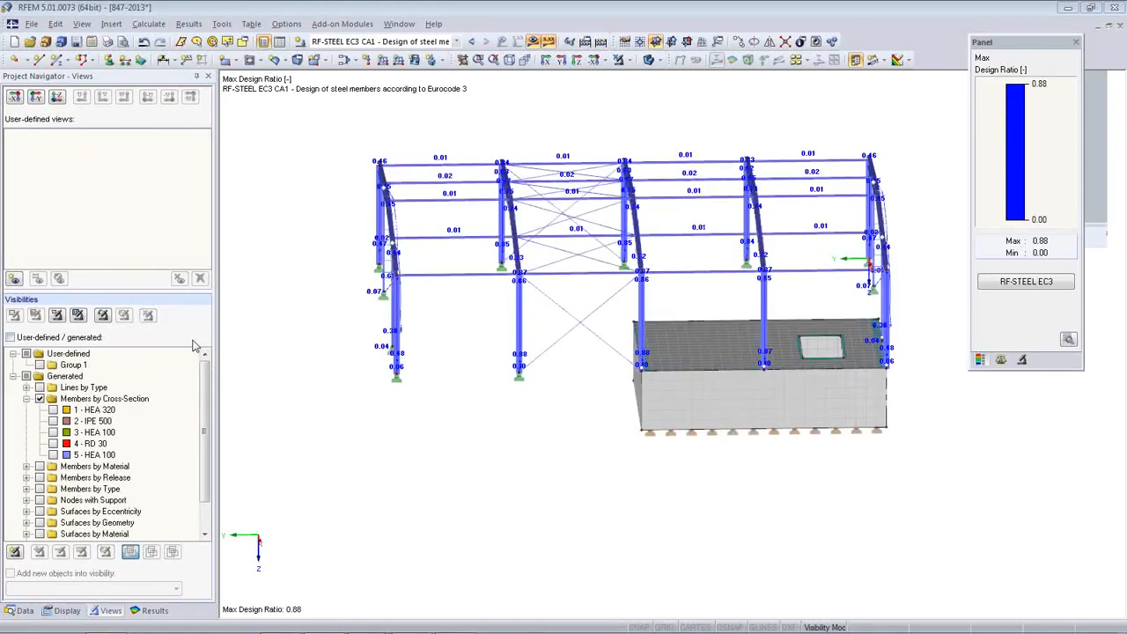
click(648, 59)
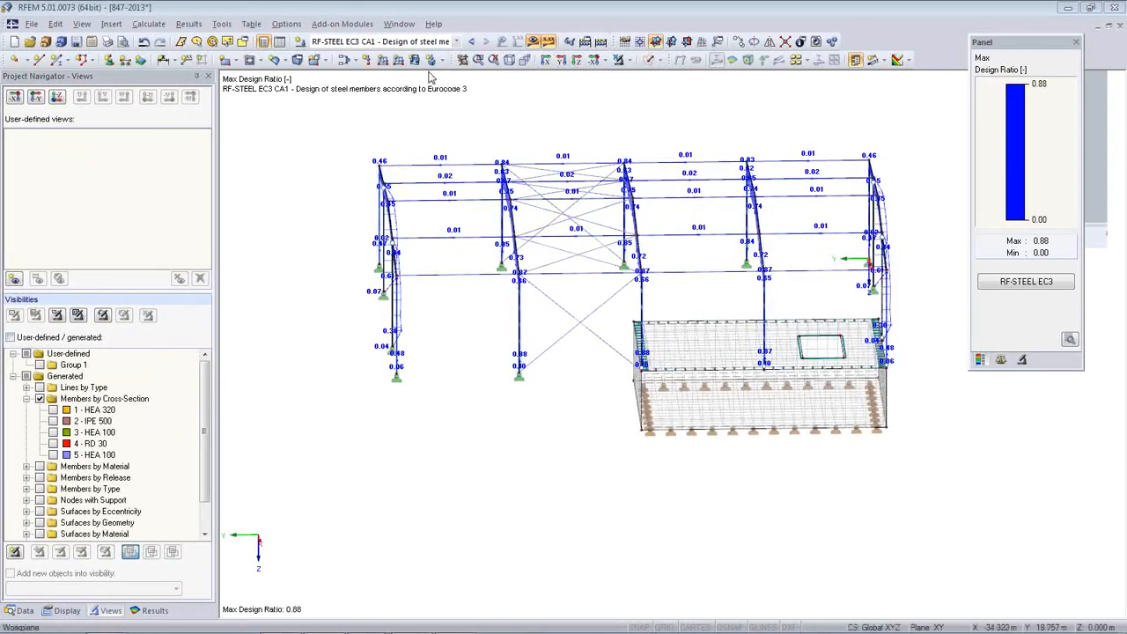
click(509, 59)
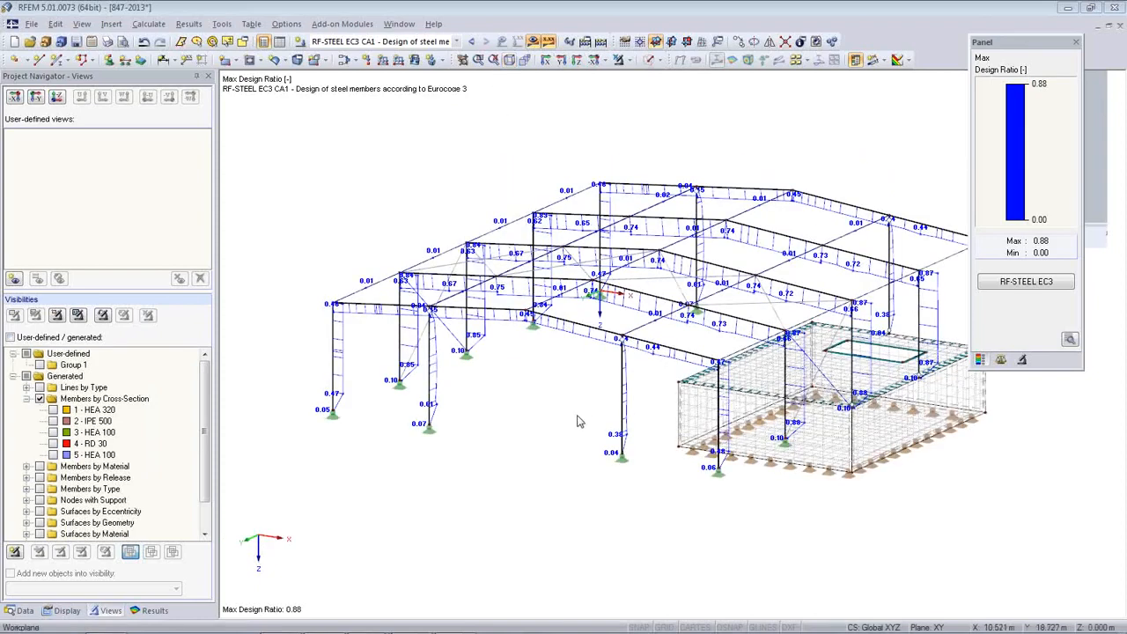
middle_drag(584, 422, 483, 370)
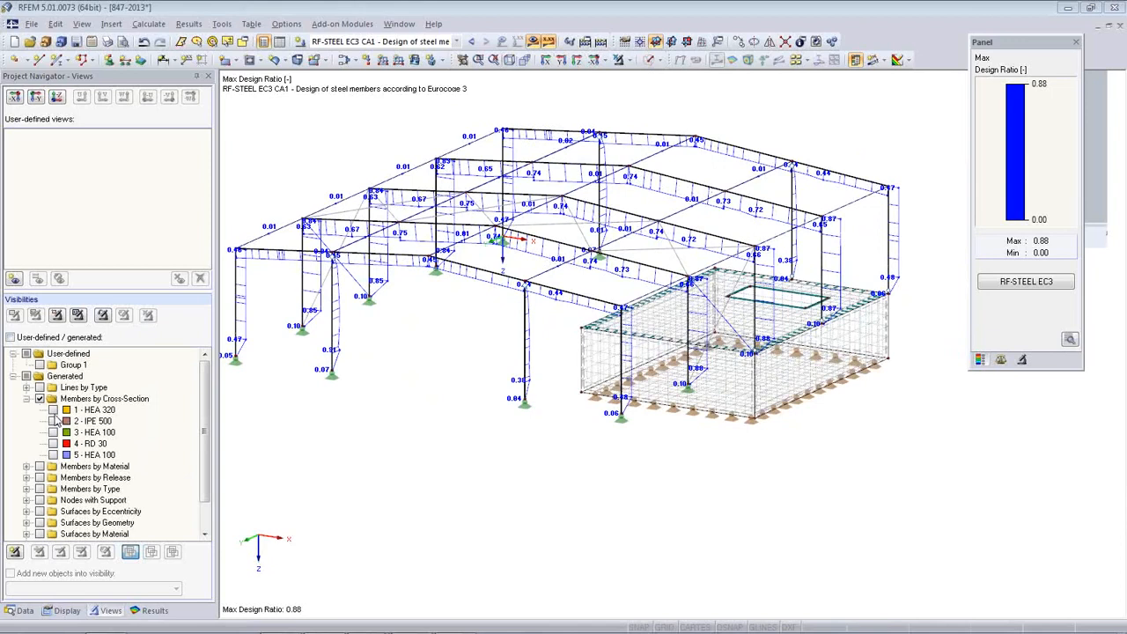
- Limit the visibility to the members made of Steel S 235 and stop showing hidden objects in the background
click(39, 465)
click(26, 466)
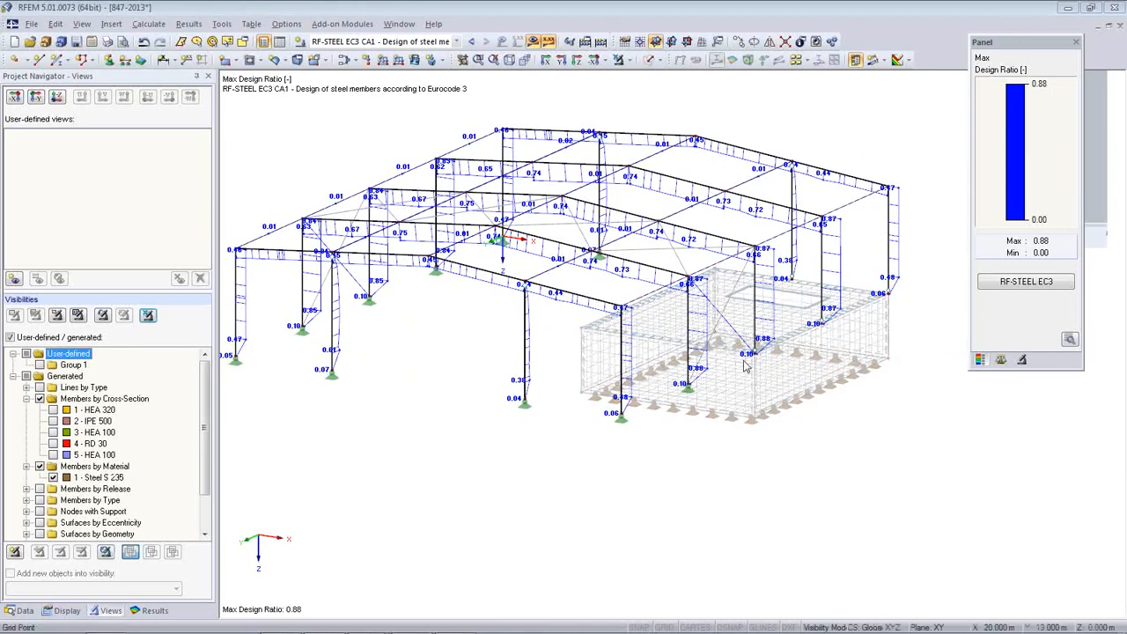
right_click(711, 406)
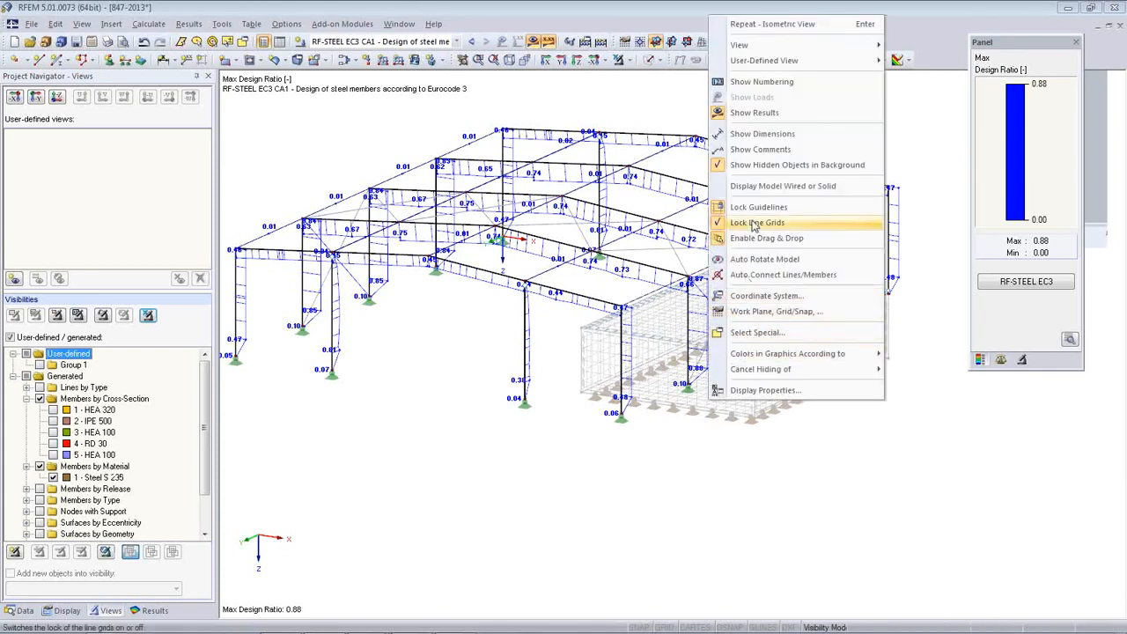
click(717, 169)
ctrl+middle_drag(752, 413, 640, 517)
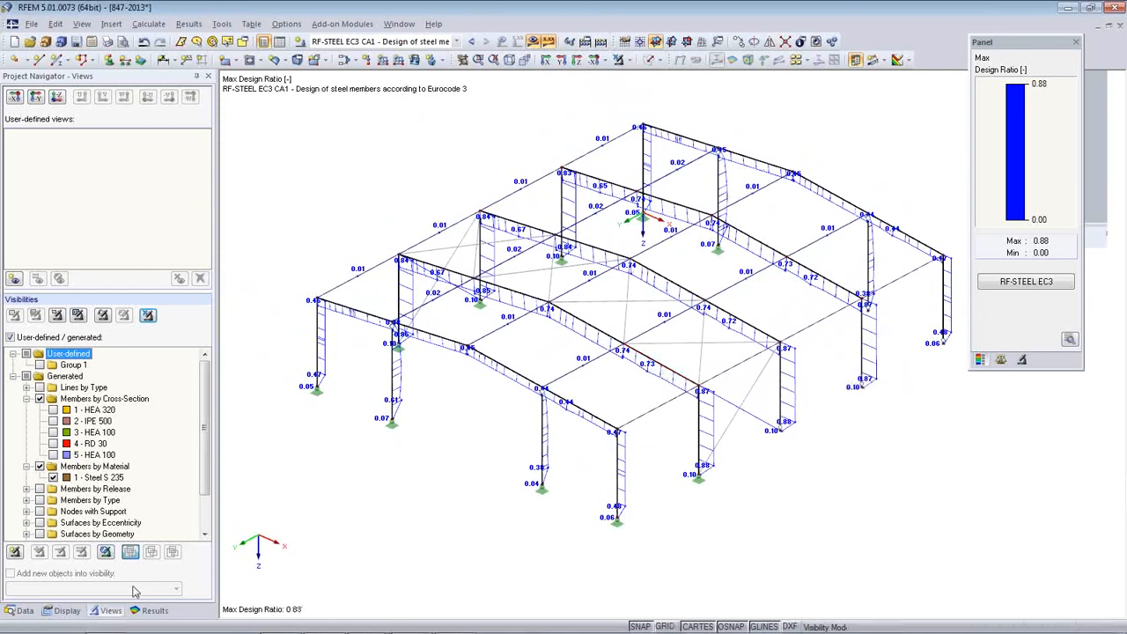
- Set the display of the member results to Without Diagram so the design ratios are coloured on the members
click(149, 610)
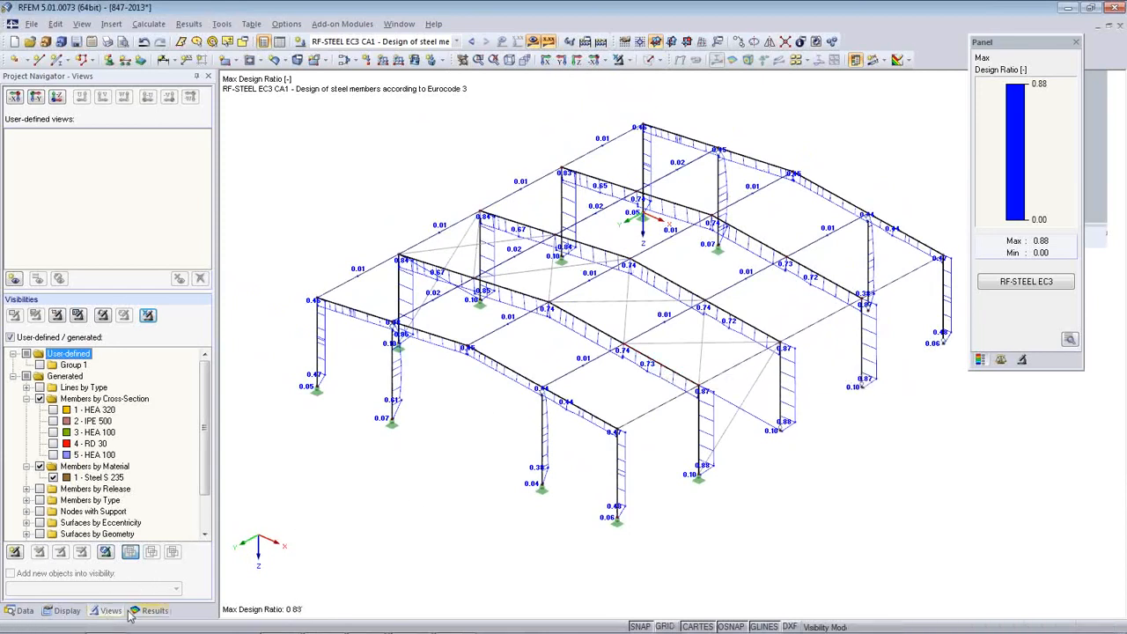
click(67, 610)
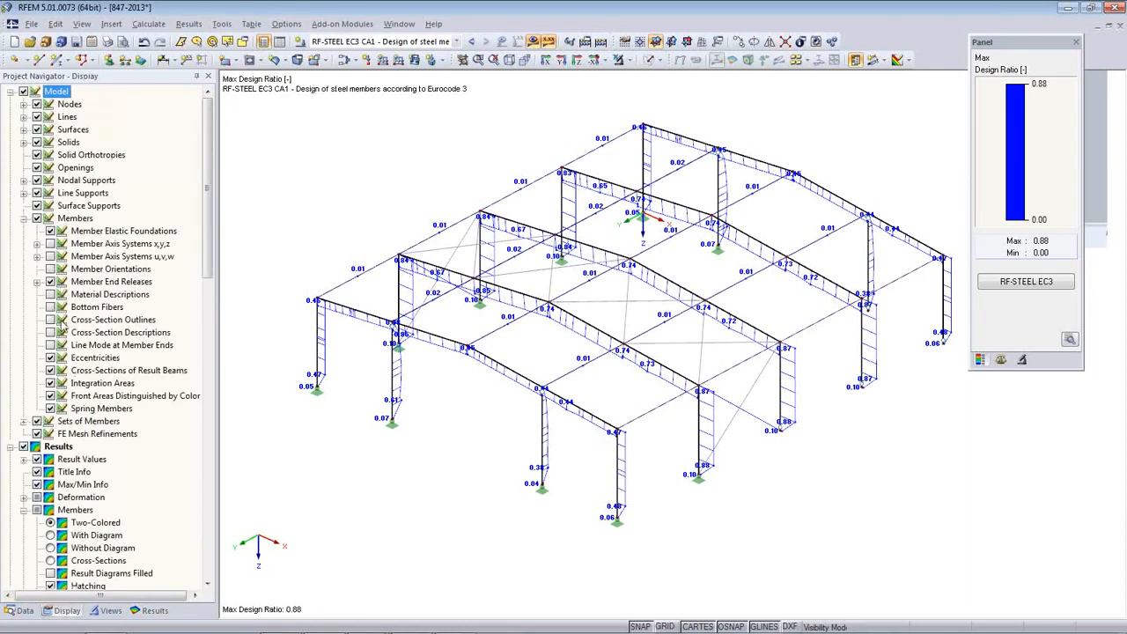
click(23, 219)
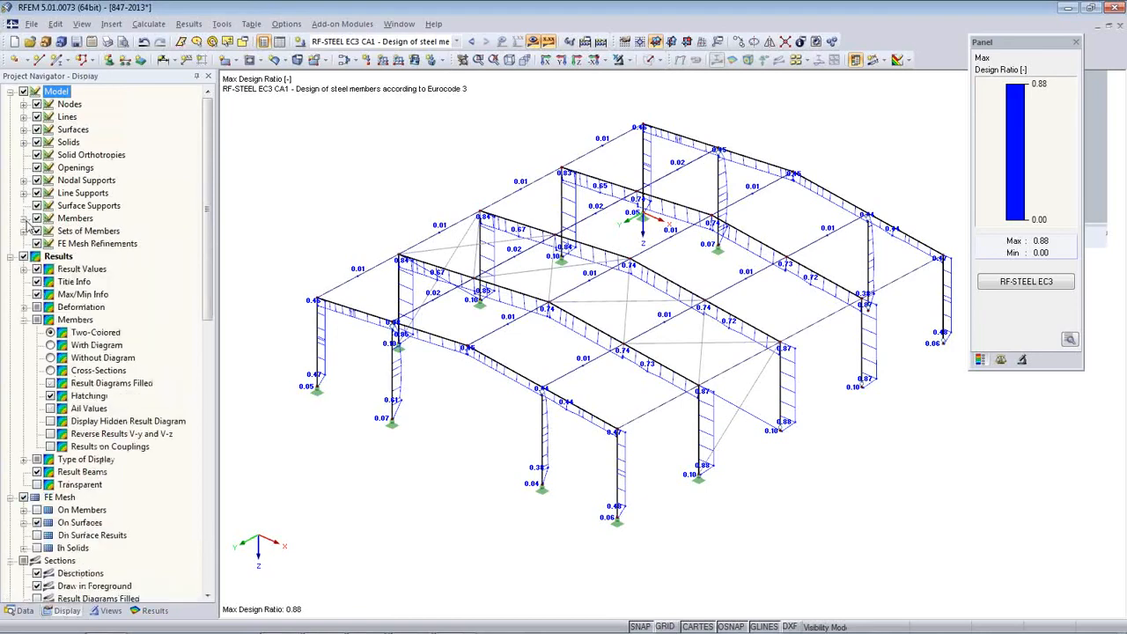
click(50, 358)
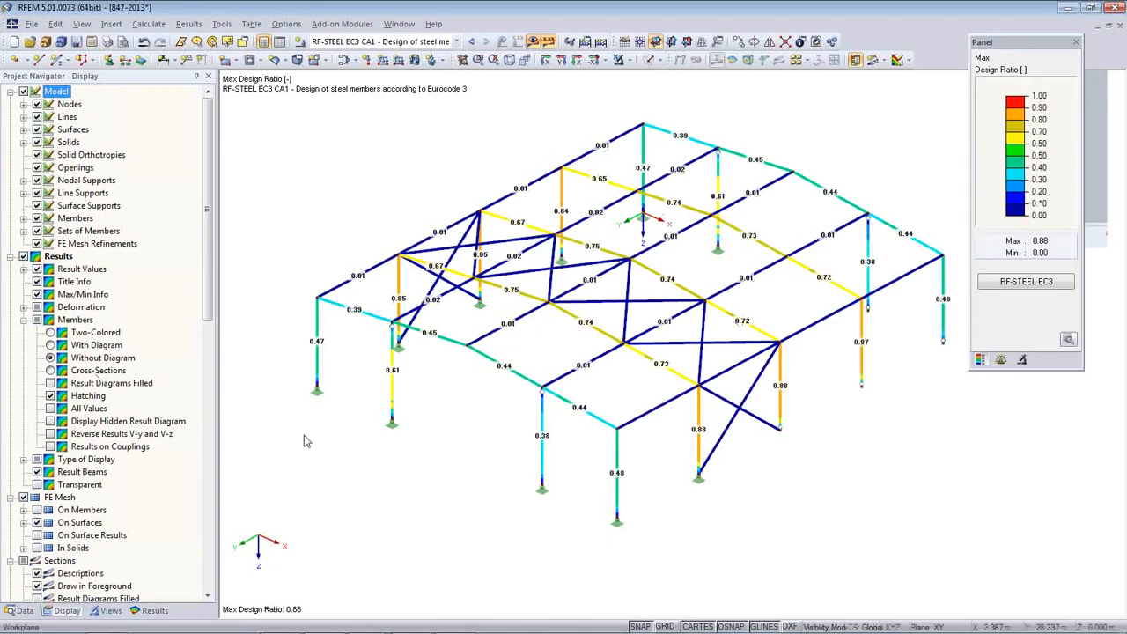
ctrl+middle_drag(774, 472, 695, 490)
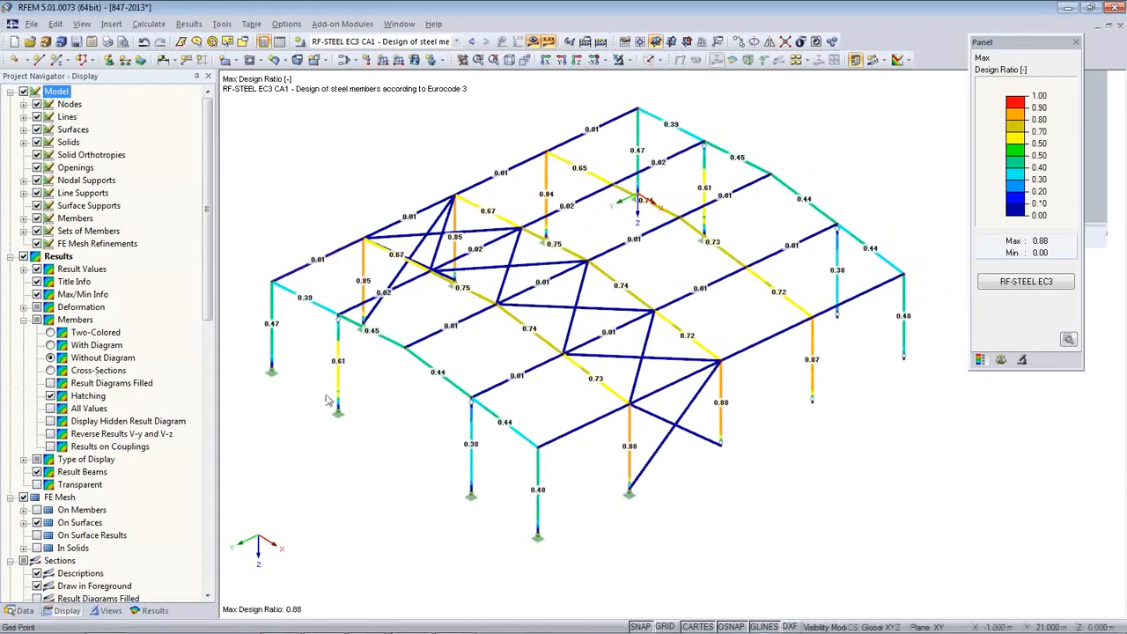
- Print the current design ratio graphic to a new printout report based on template 7 - RFEM, Steel and Concrete
click(107, 42)
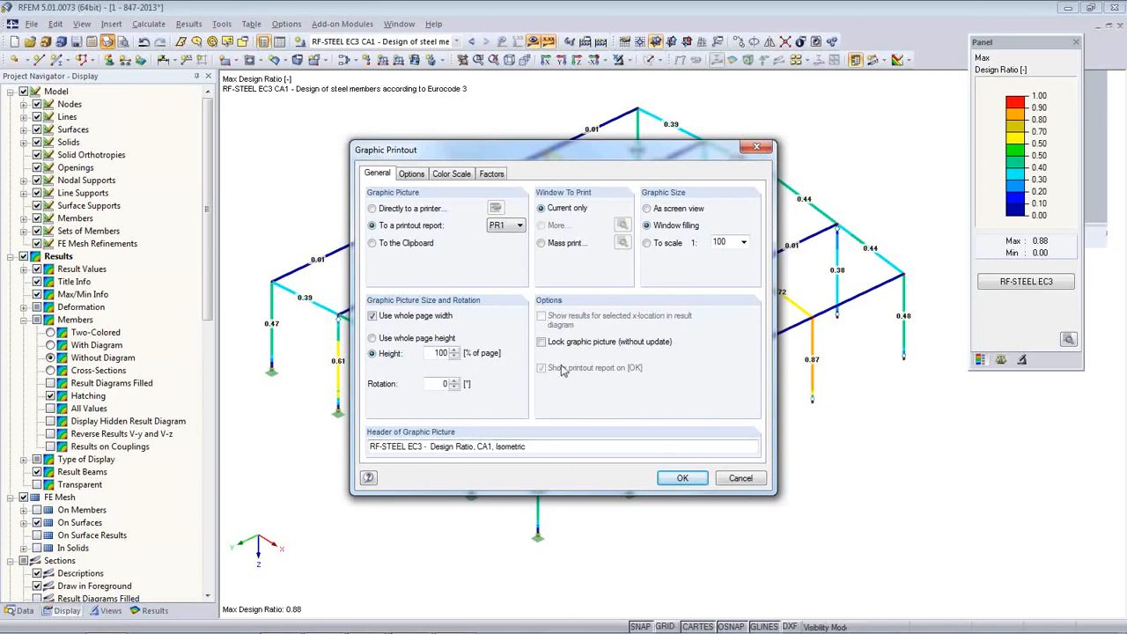
click(681, 479)
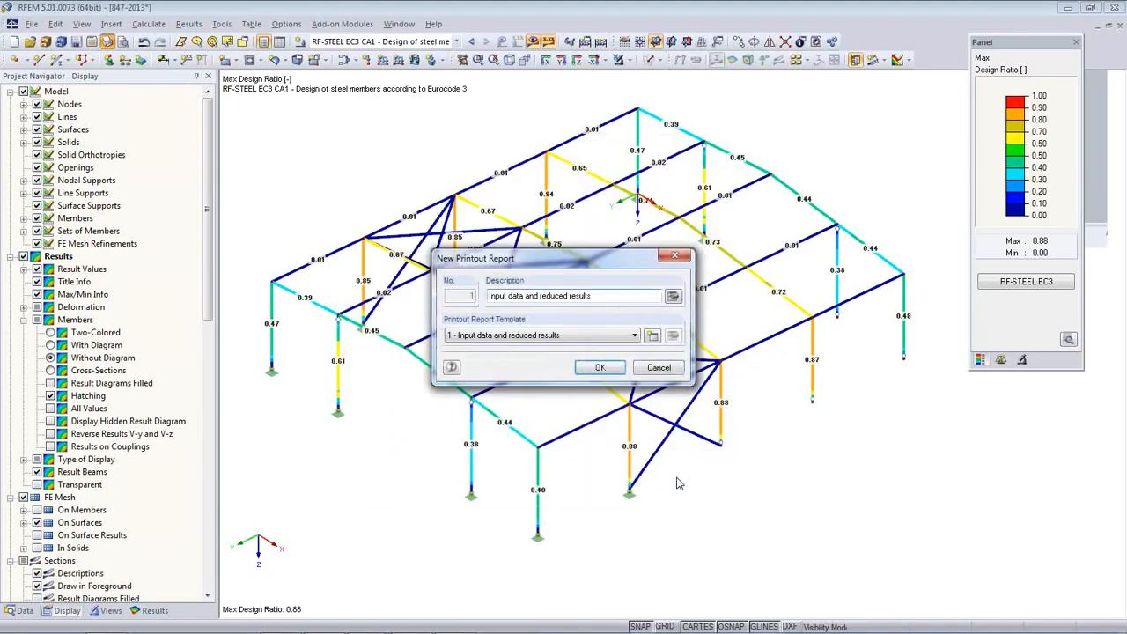
click(635, 339)
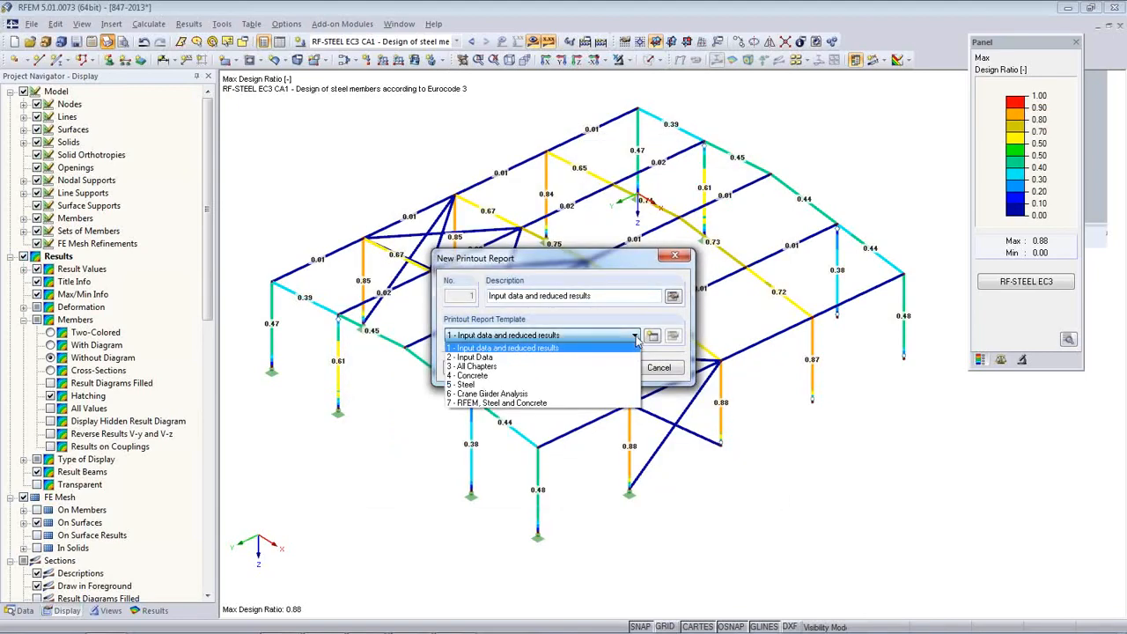
click(604, 403)
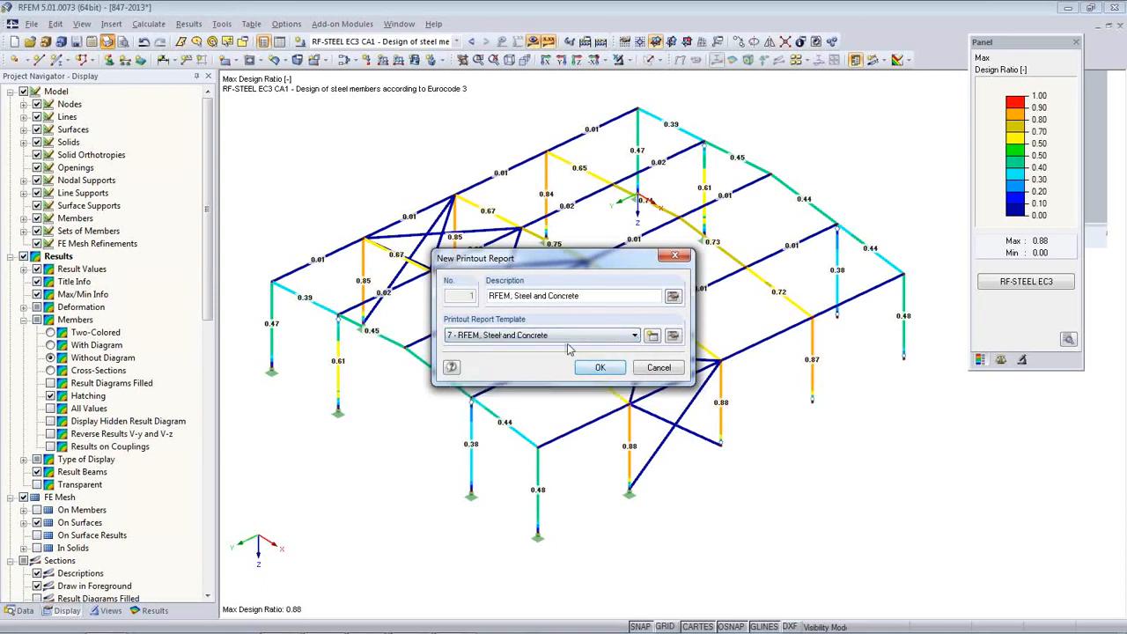
click(607, 365)
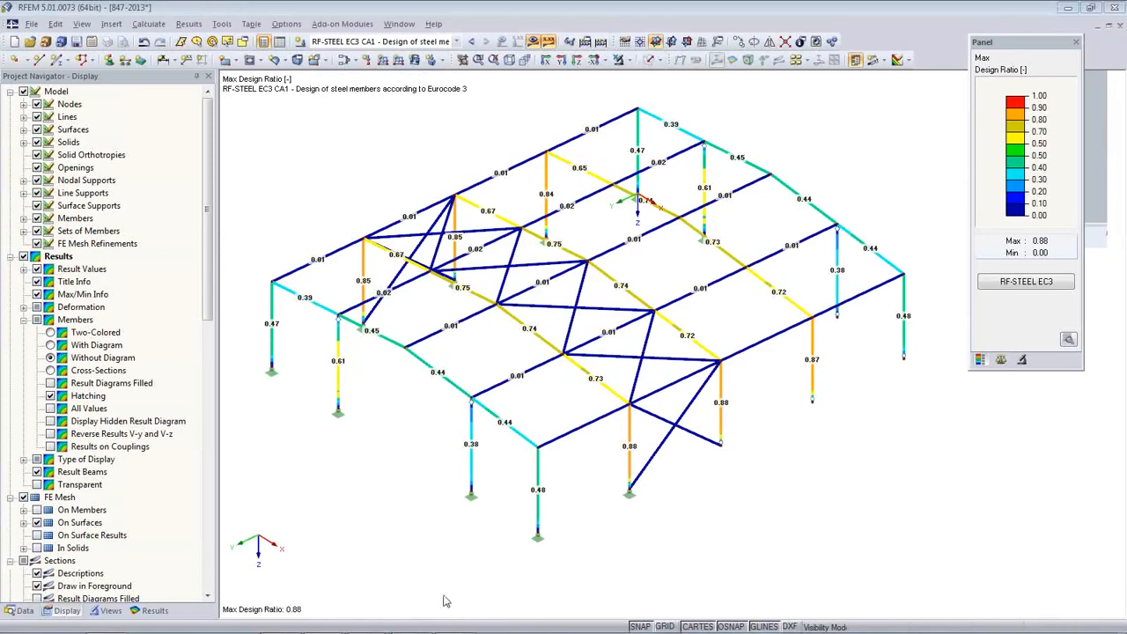
- Switch to the printout report and examine its model data from 1.3 Materials through the 1.13 Cross-Sections table
mouse_move(333, 622)
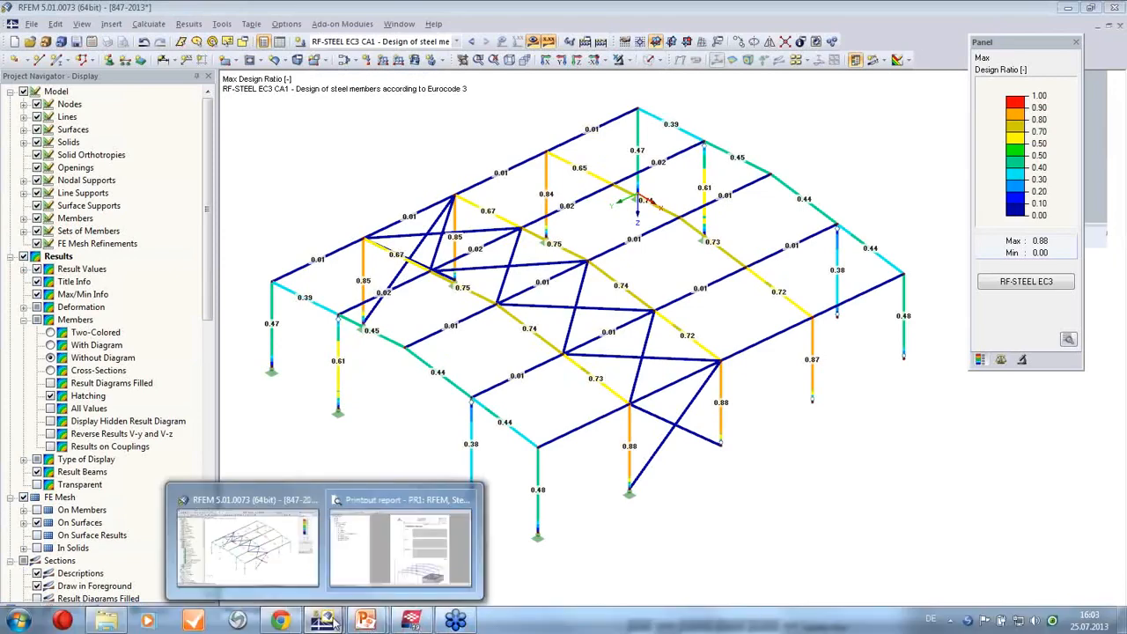
click(393, 560)
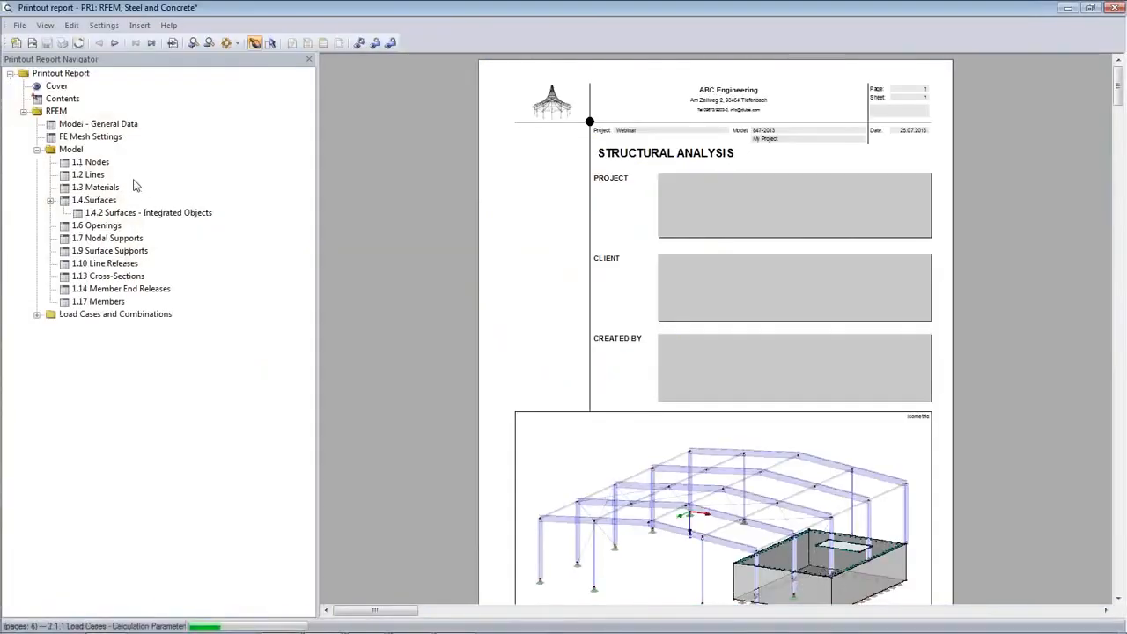
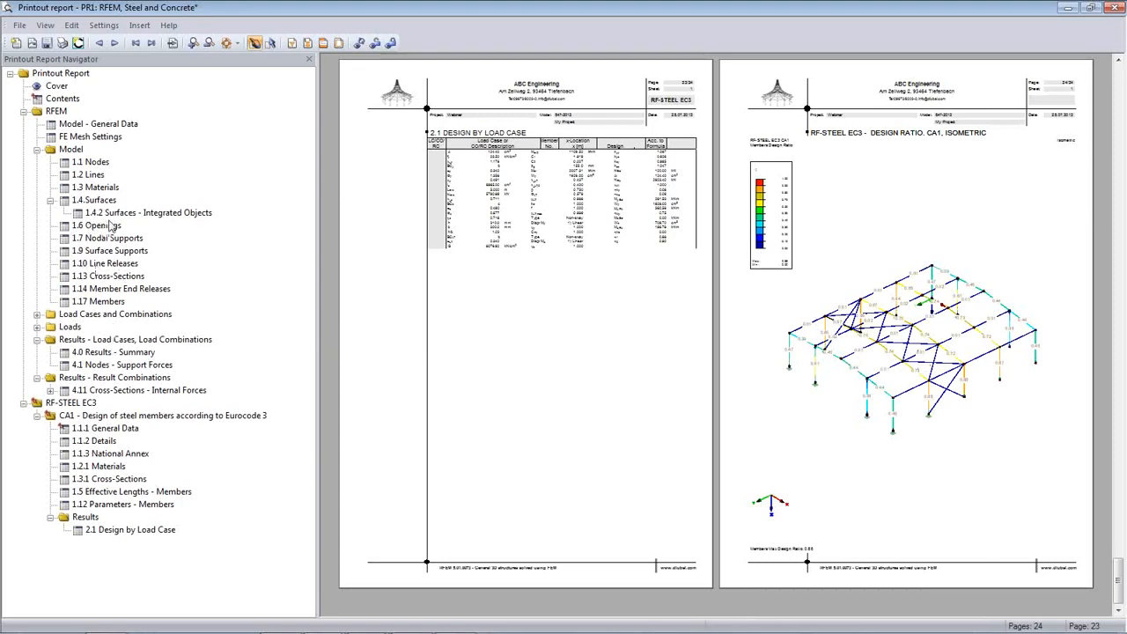
click(95, 187)
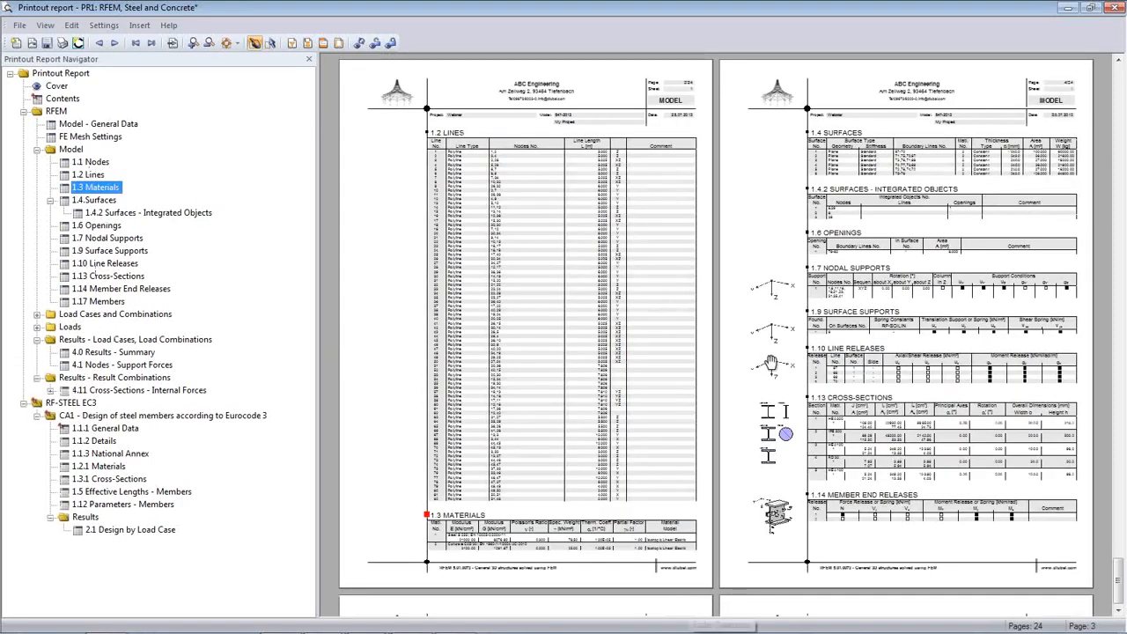
click(807, 372)
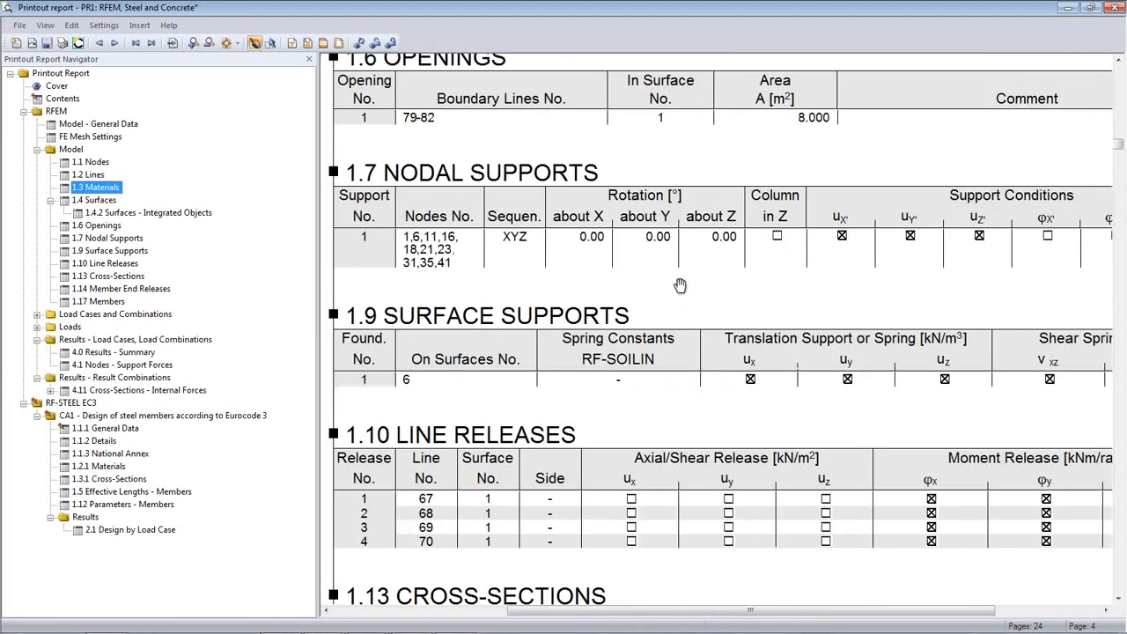
scroll(679, 286, down, 5)
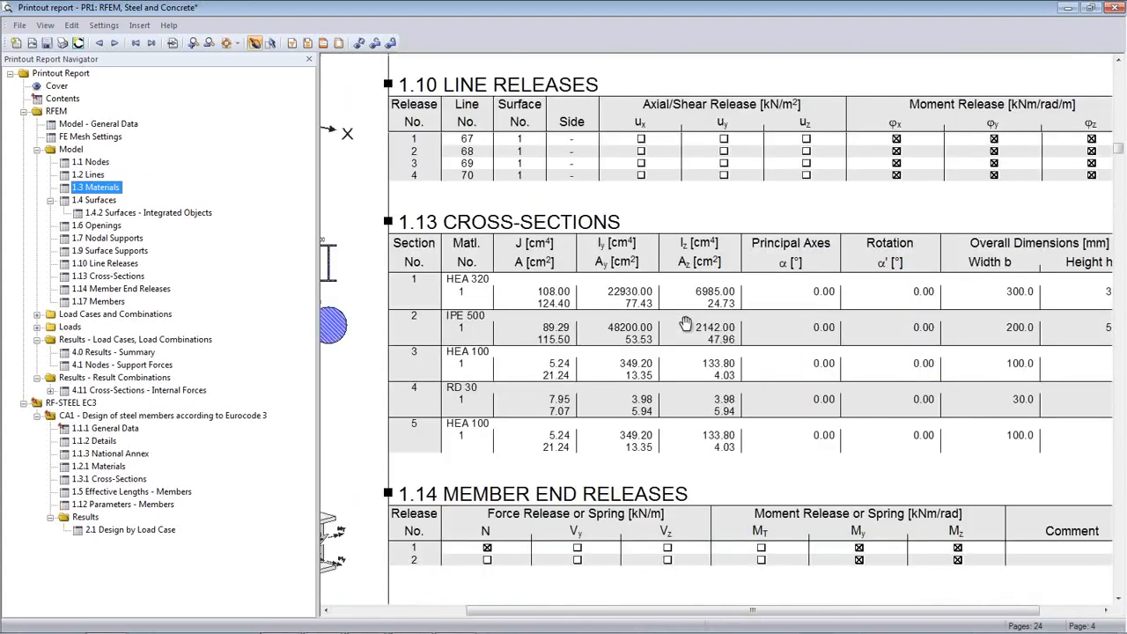
ctrl+scroll(686, 325, down, 1)
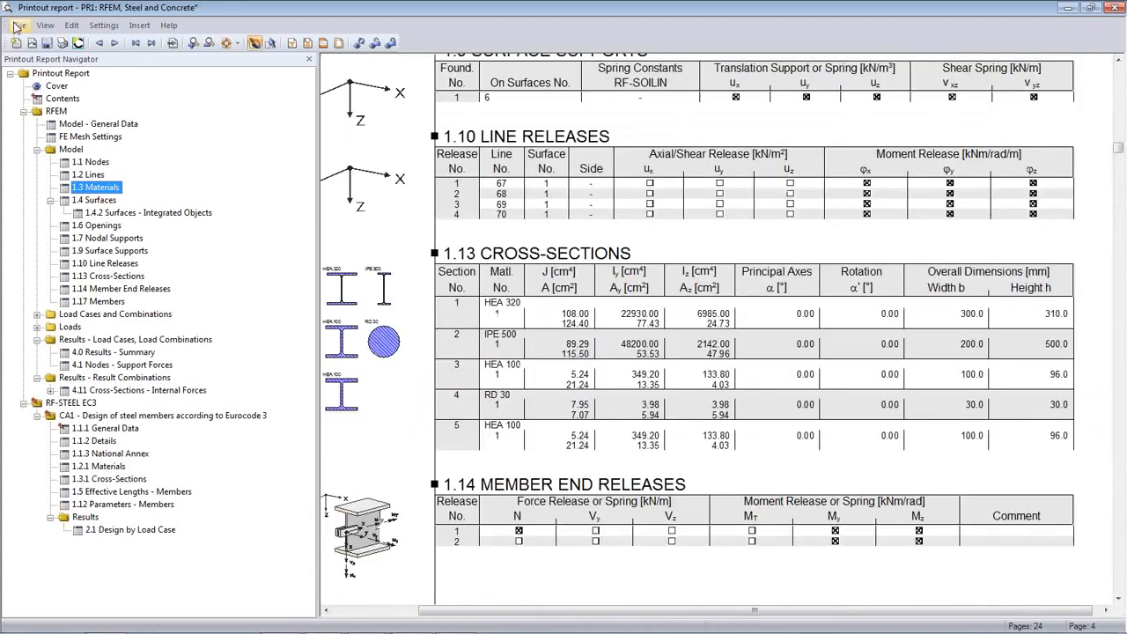
- Look through the report's output and editing commands and the list of available report languages, keeping the current language
click(17, 25)
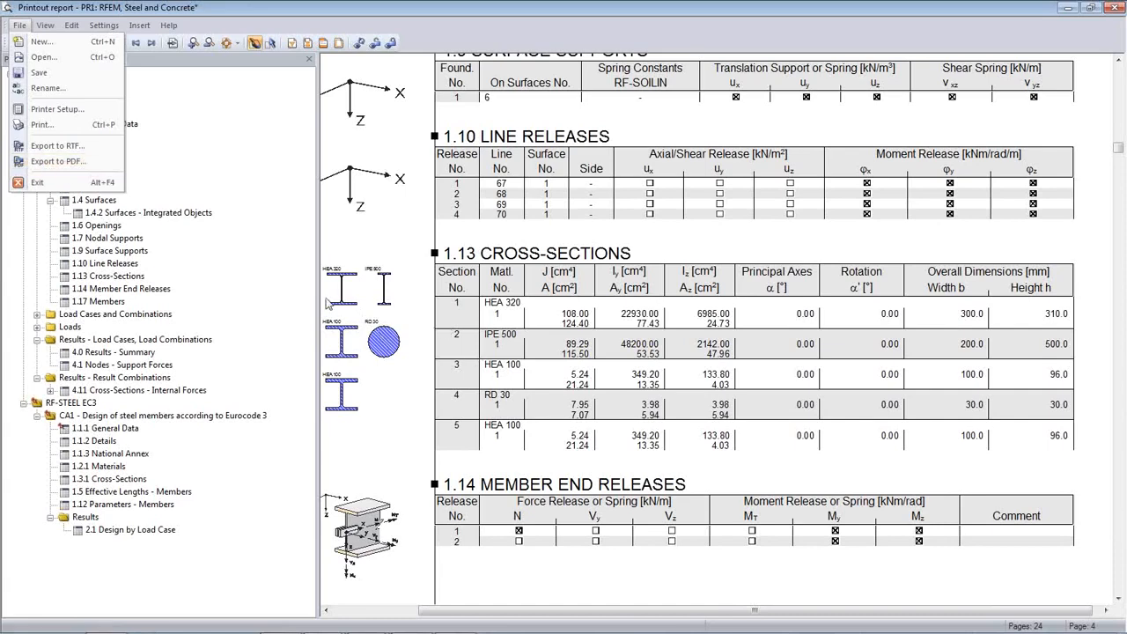
click(479, 313)
ctrl+scroll(496, 329, down, 1)
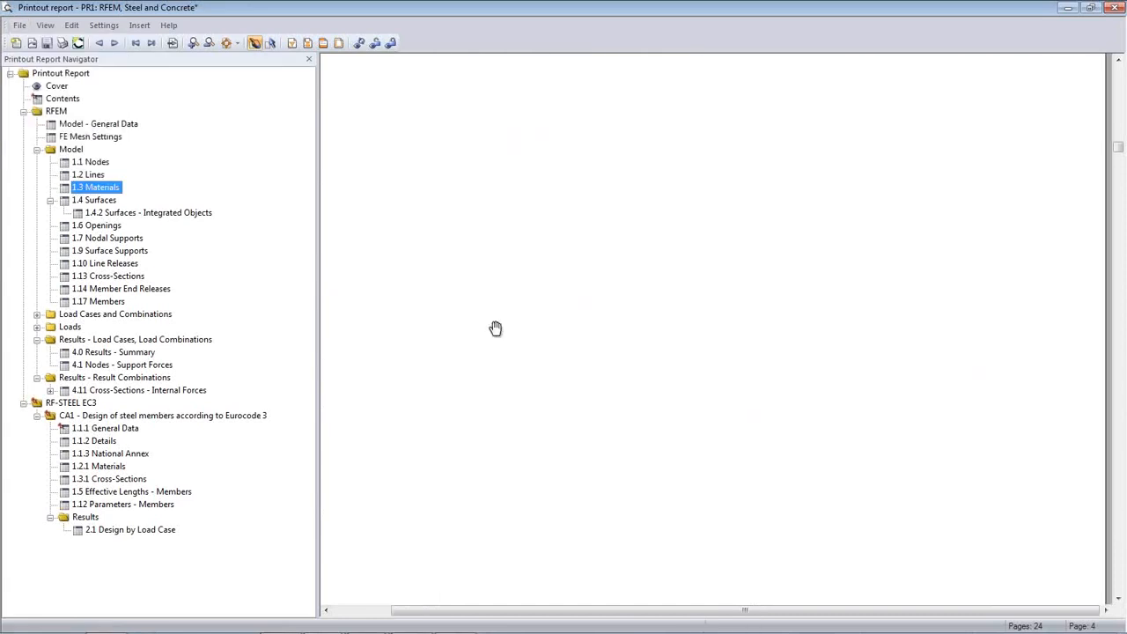
ctrl+scroll(495, 329, up, 1)
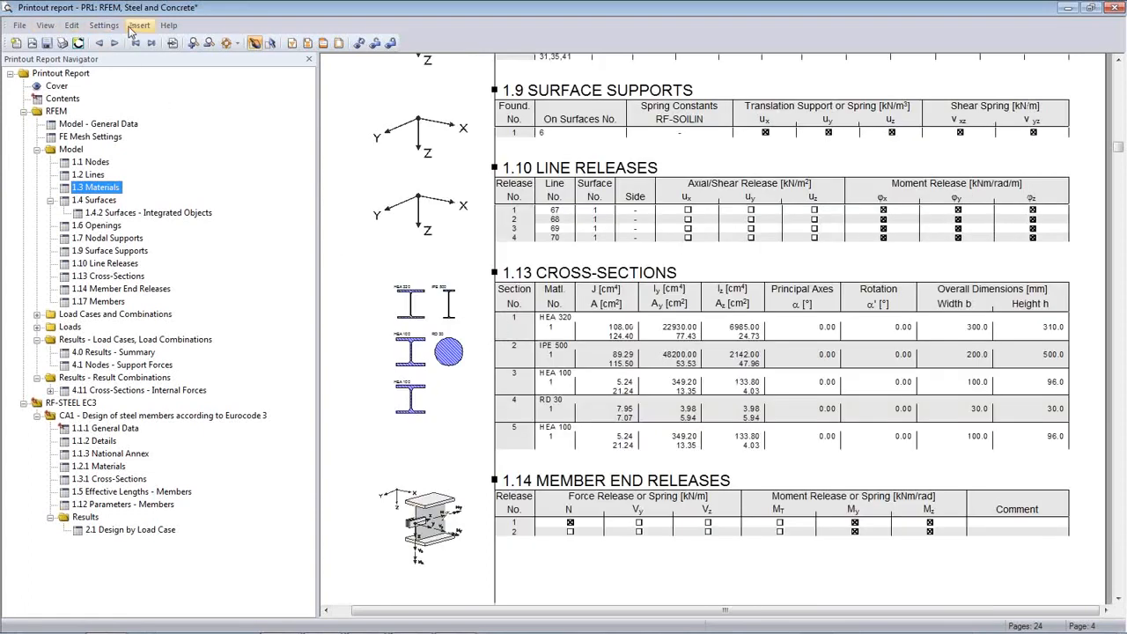
click(71, 27)
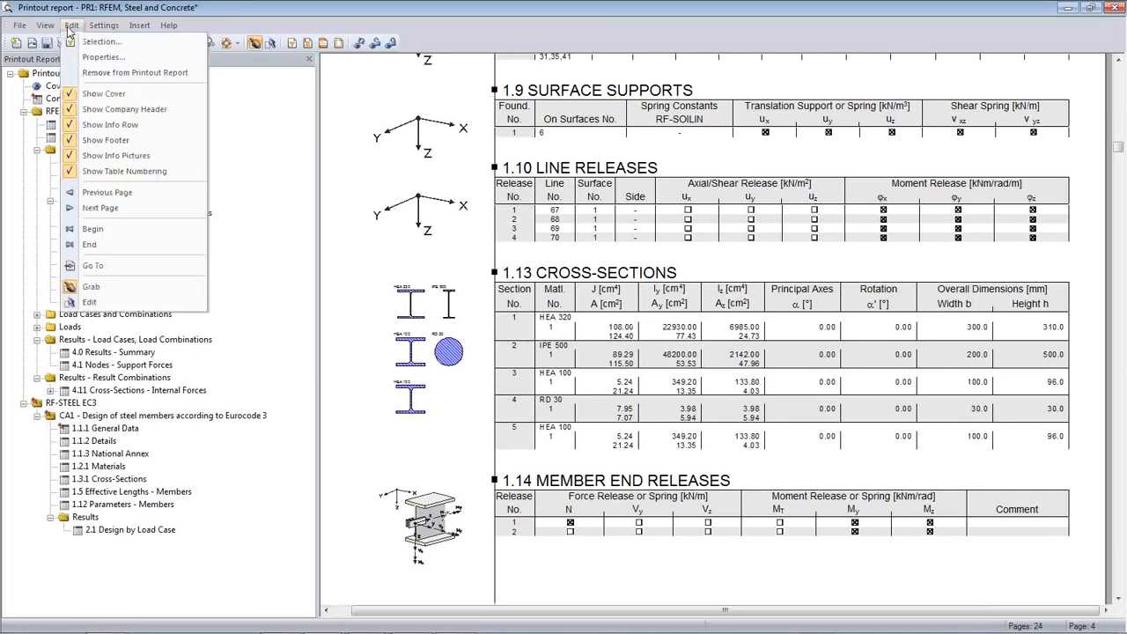
mouse_move(99, 28)
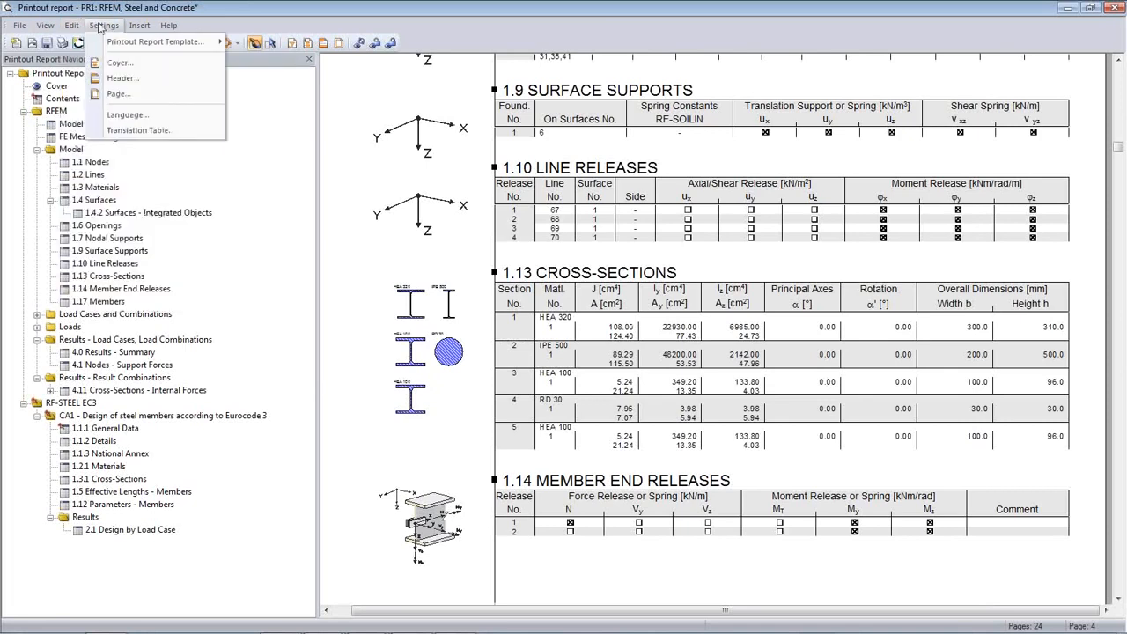
click(123, 116)
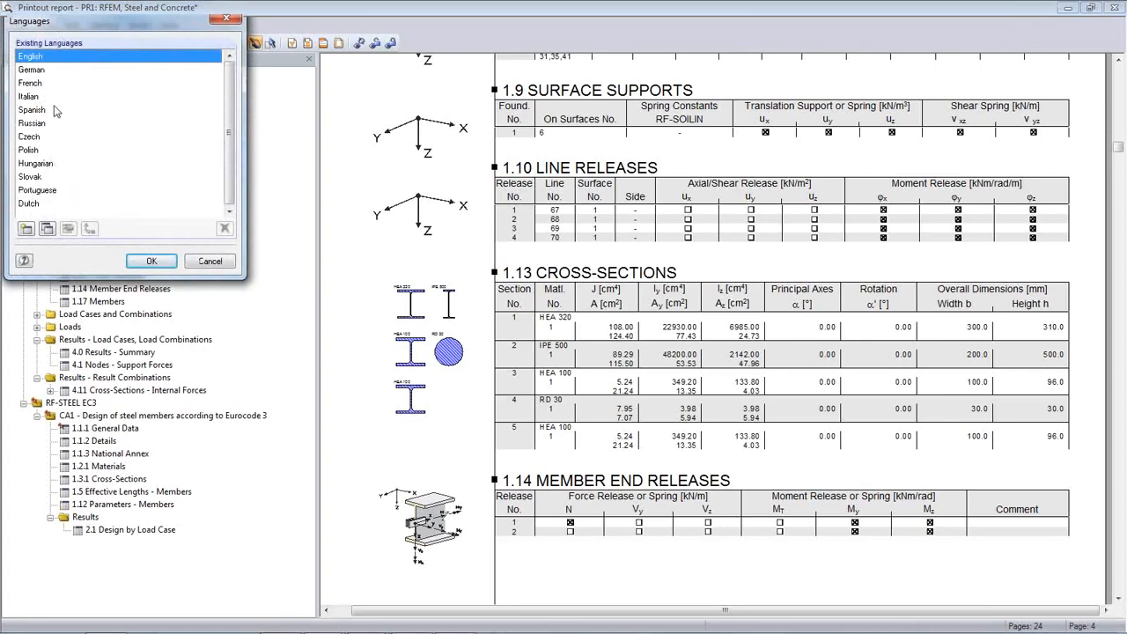
click(209, 263)
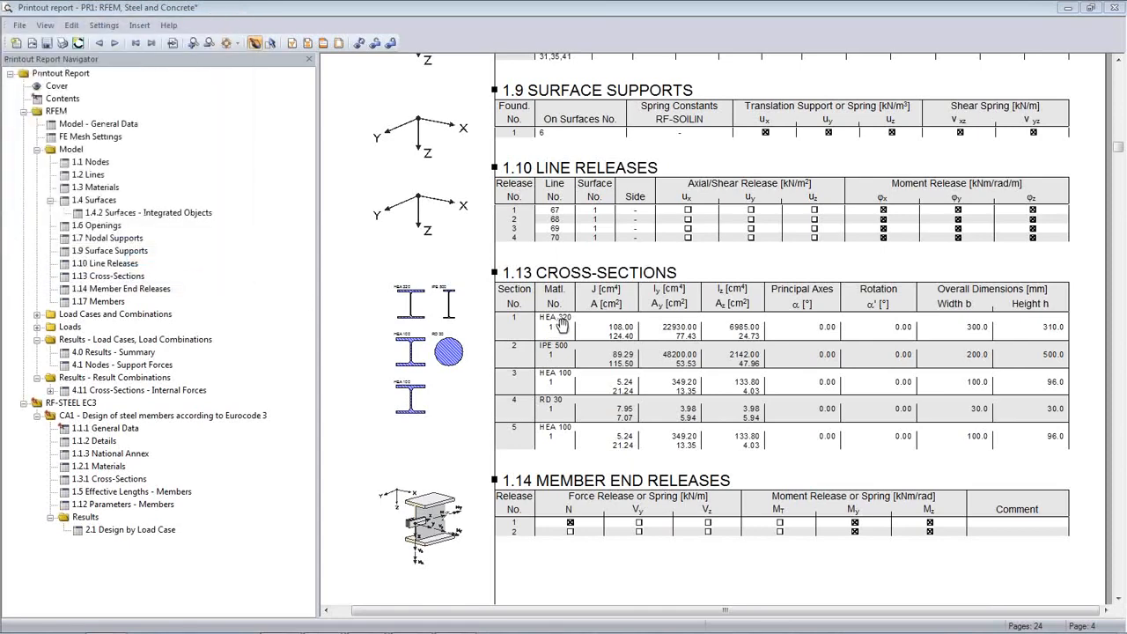
- Close the printout report and return to the RFEM model
scroll(611, 300, down, 3)
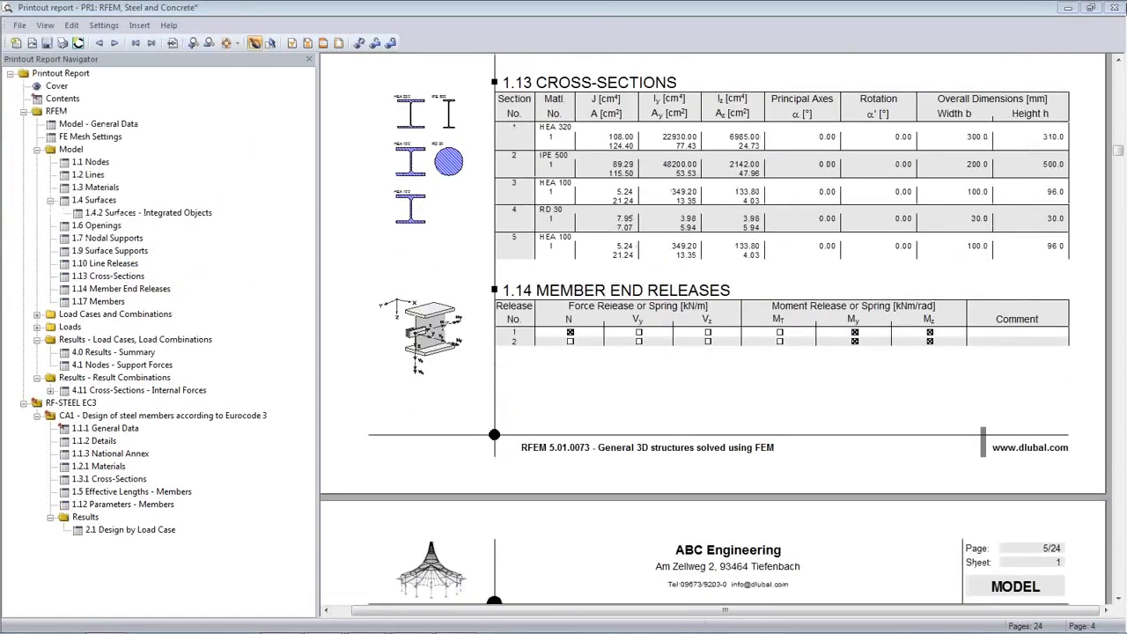
click(1113, 8)
click(519, 340)
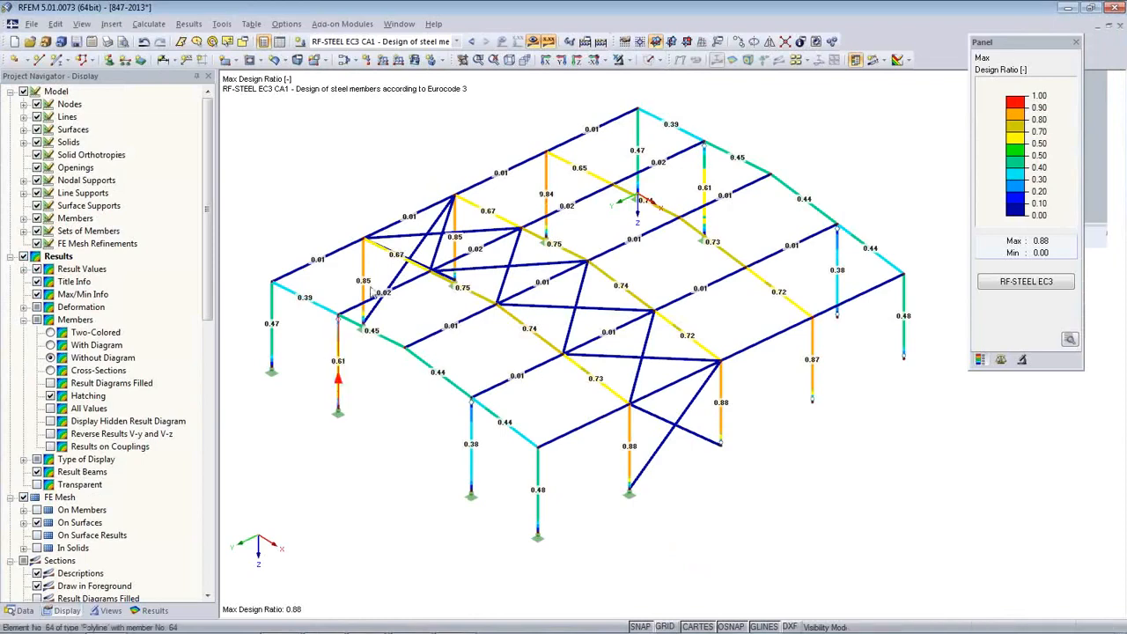
- Limit the visibility to the generated Surfaces by Material group and hide the Members by Material group
click(107, 610)
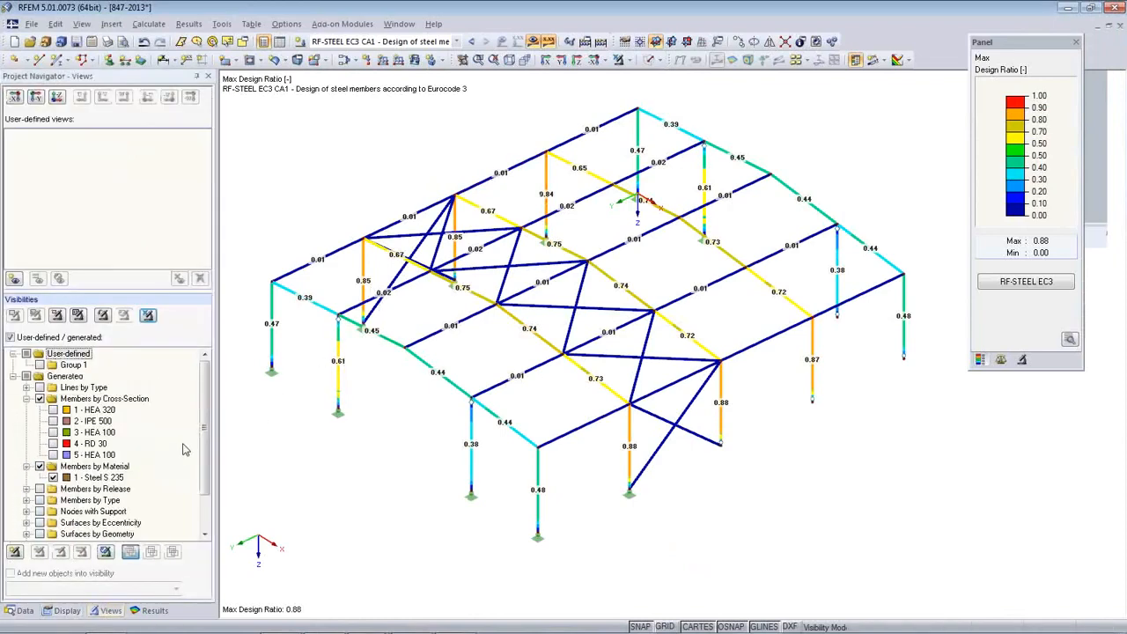
scroll(201, 528, down, 2)
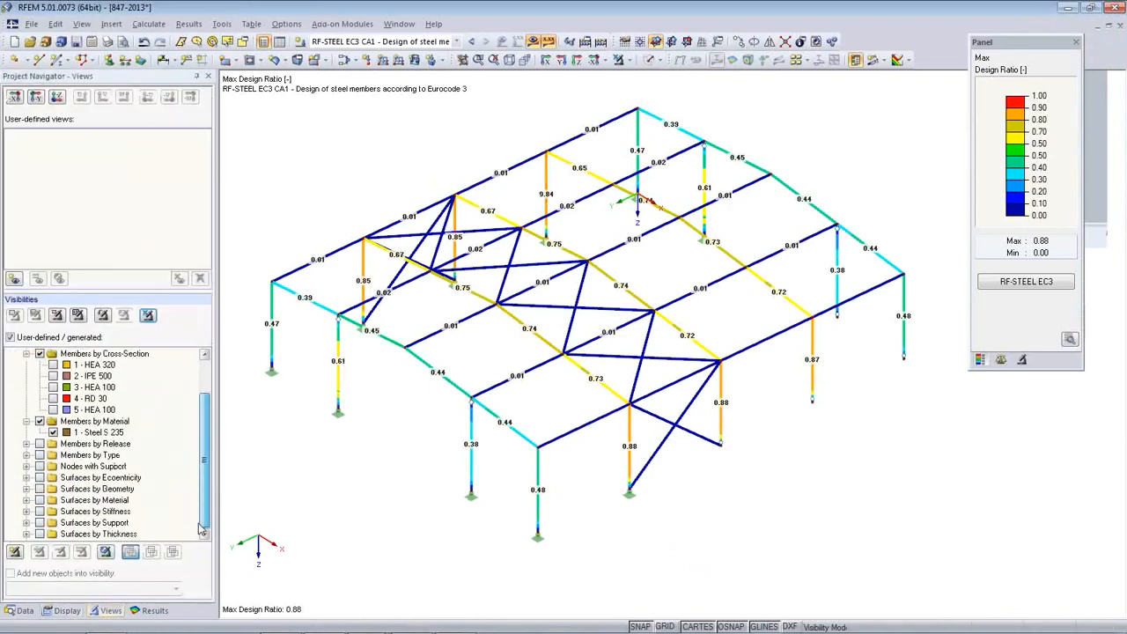
click(39, 501)
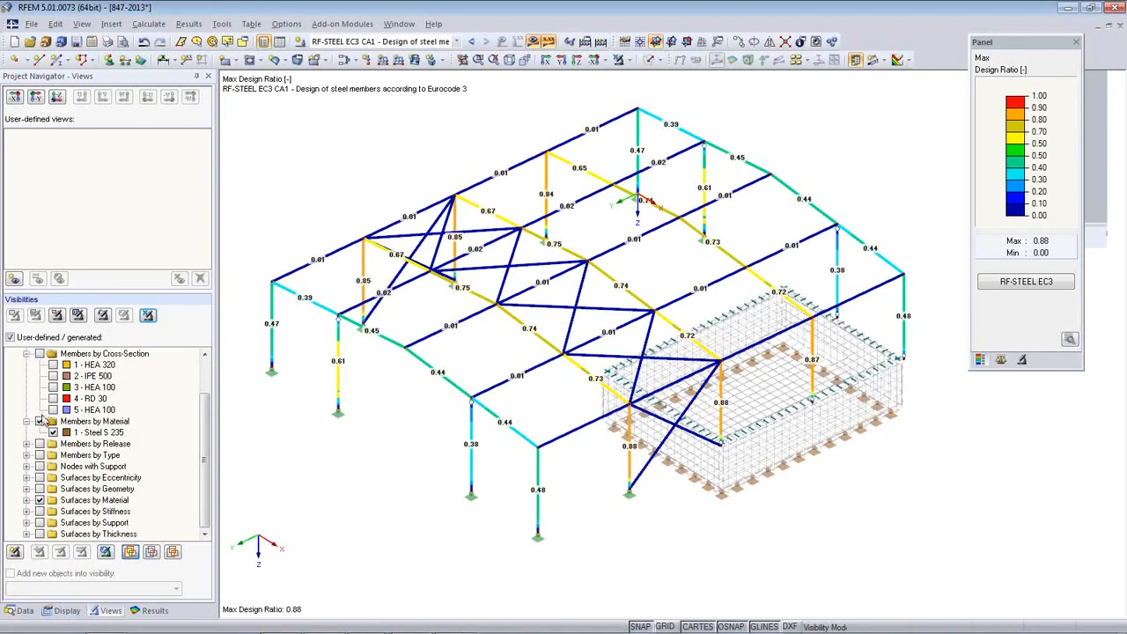
click(40, 421)
ctrl+middle_drag(555, 455, 562, 426)
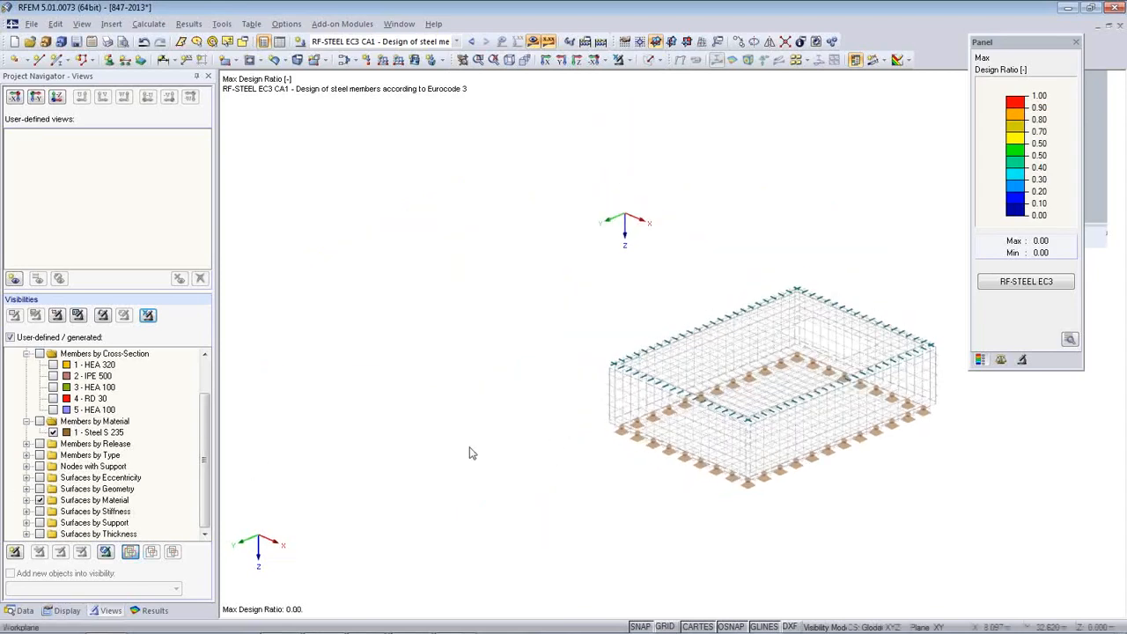
scroll(551, 320, up, 1)
middle_drag(551, 320, 532, 289)
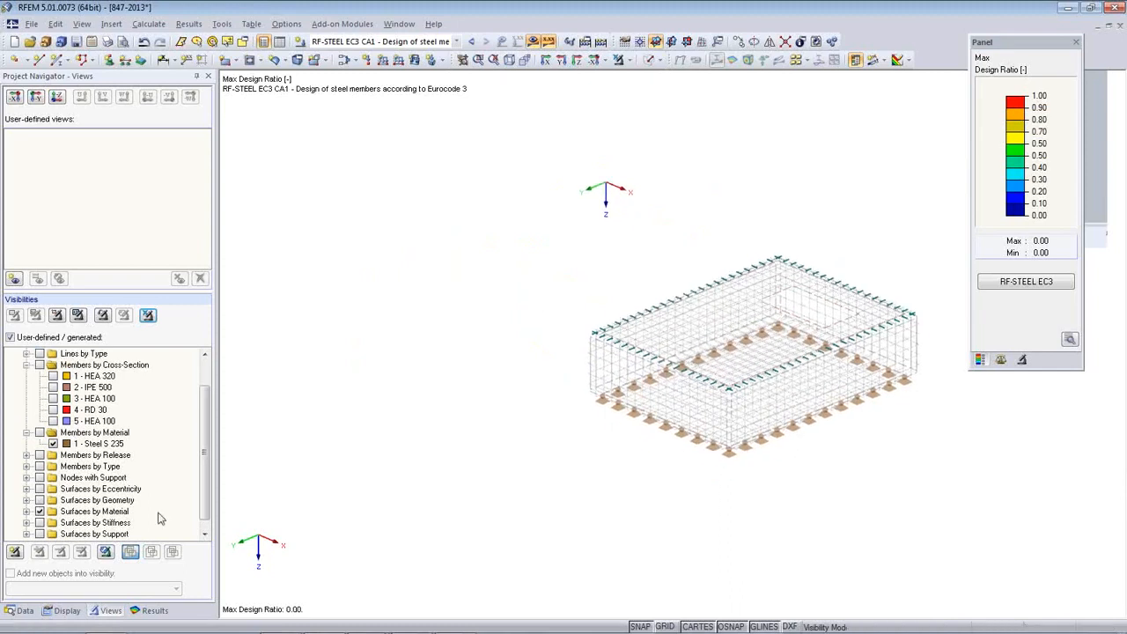
- Select result combination RC1 for ultimate limit state design in RF-CONCRETE Surfaces and review the materials and surface thicknesses
click(25, 610)
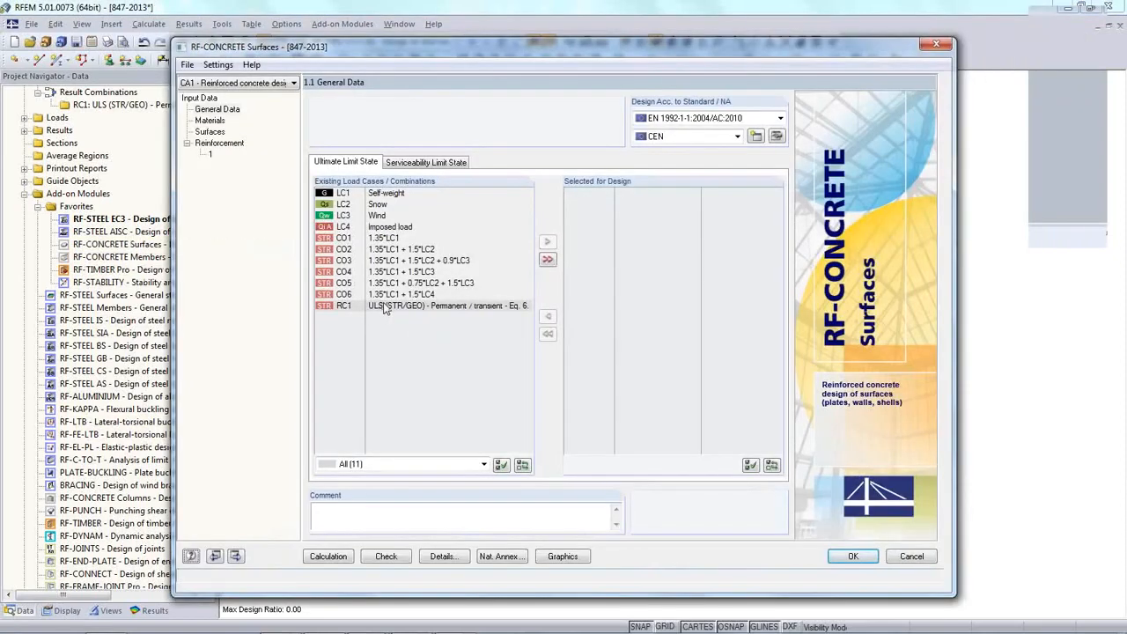
double_click(385, 306)
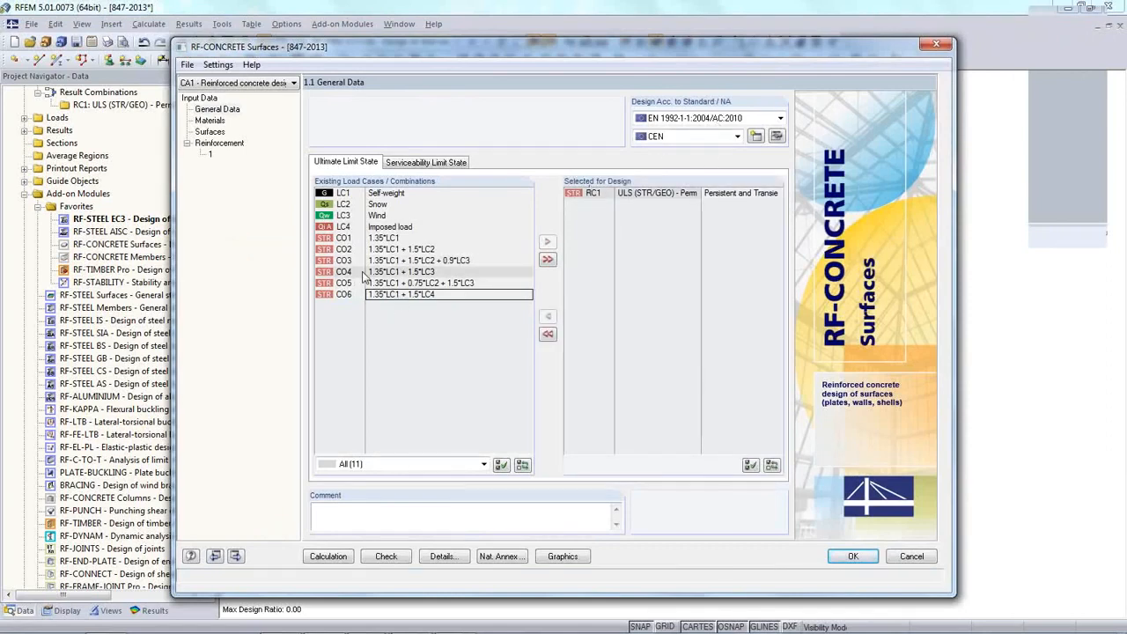
click(211, 120)
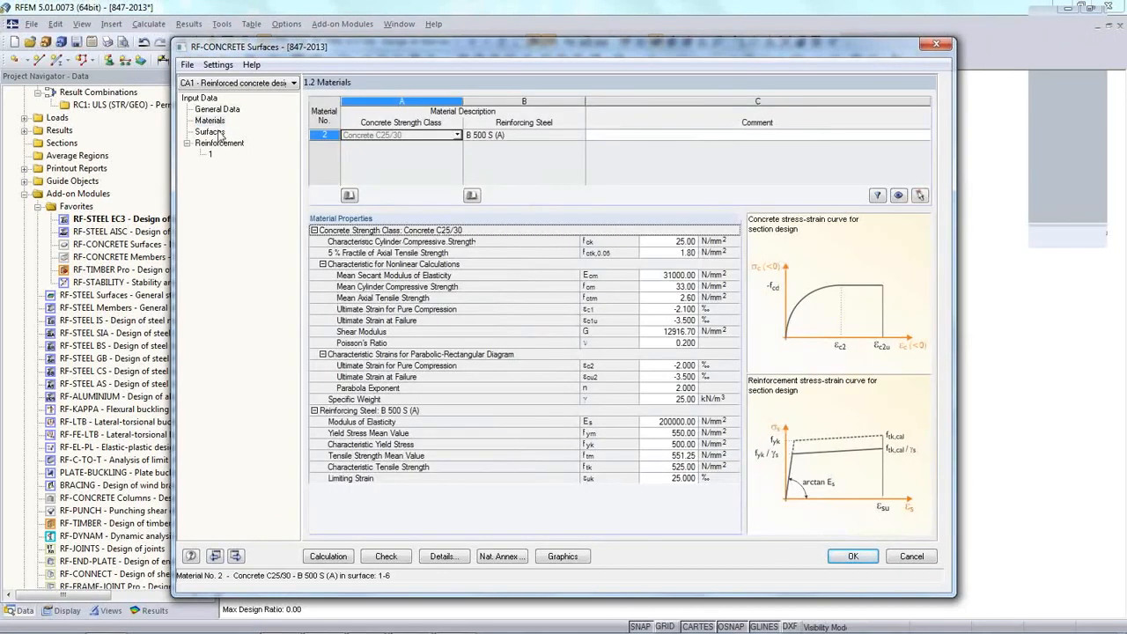
click(219, 133)
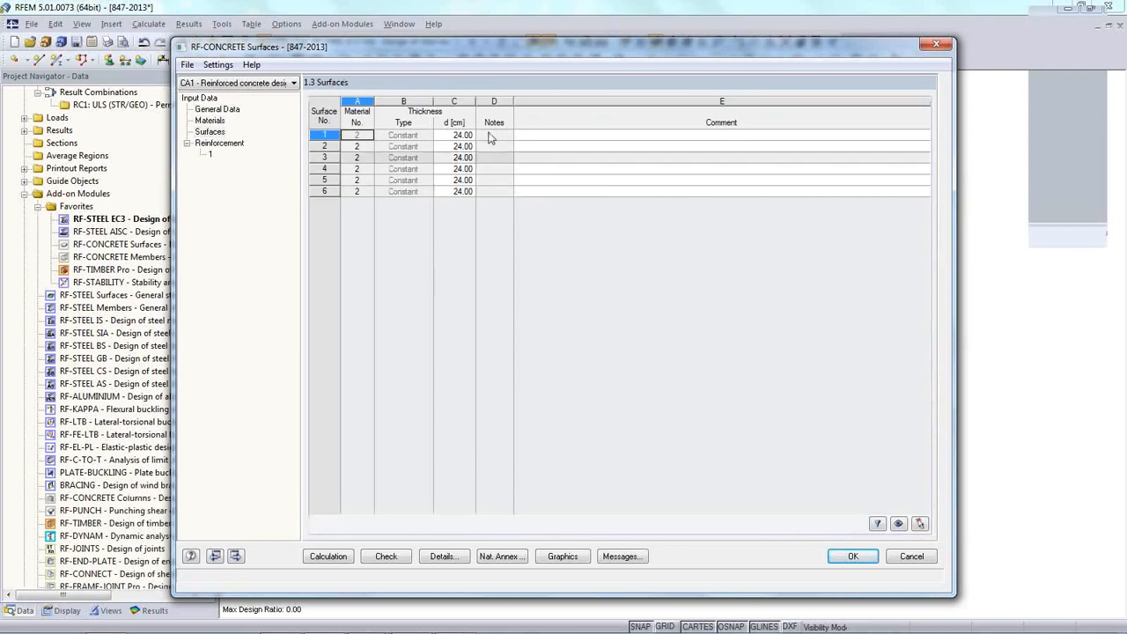
- Apply reinforcement group 1 only to surface 1, picked graphically instead of all surfaces, and open its reinforcement layout settings
click(209, 155)
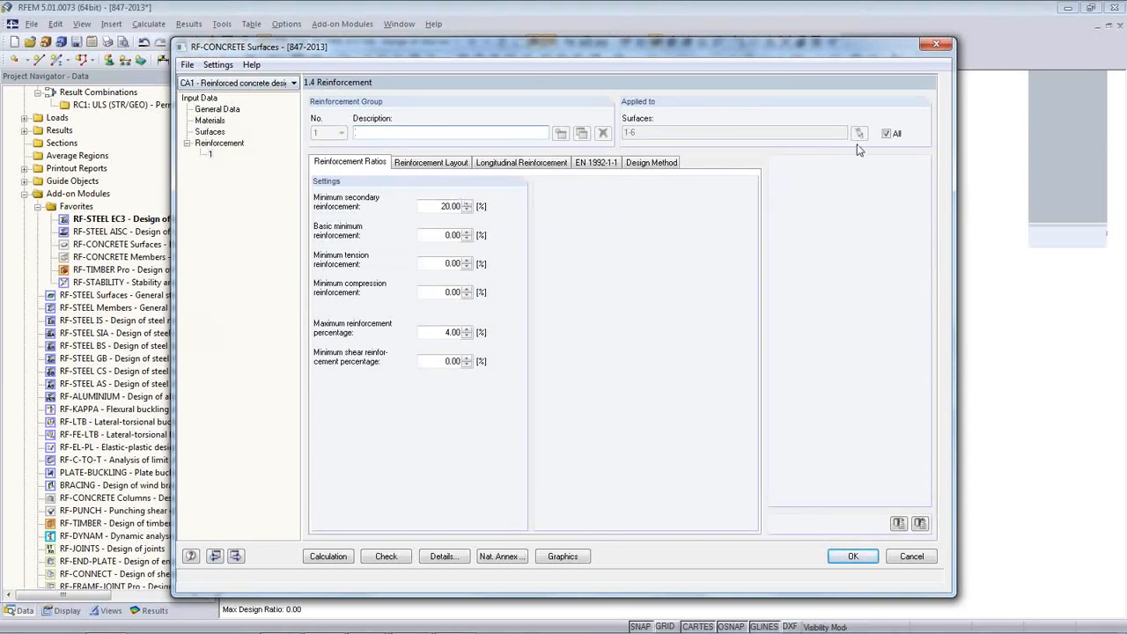
click(886, 134)
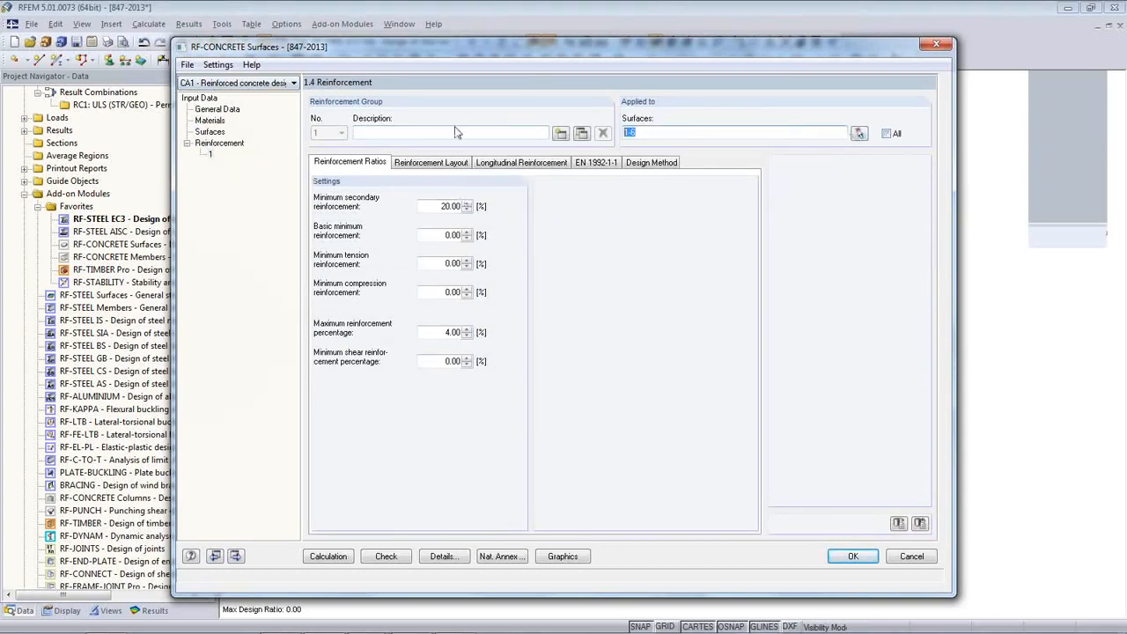
click(858, 133)
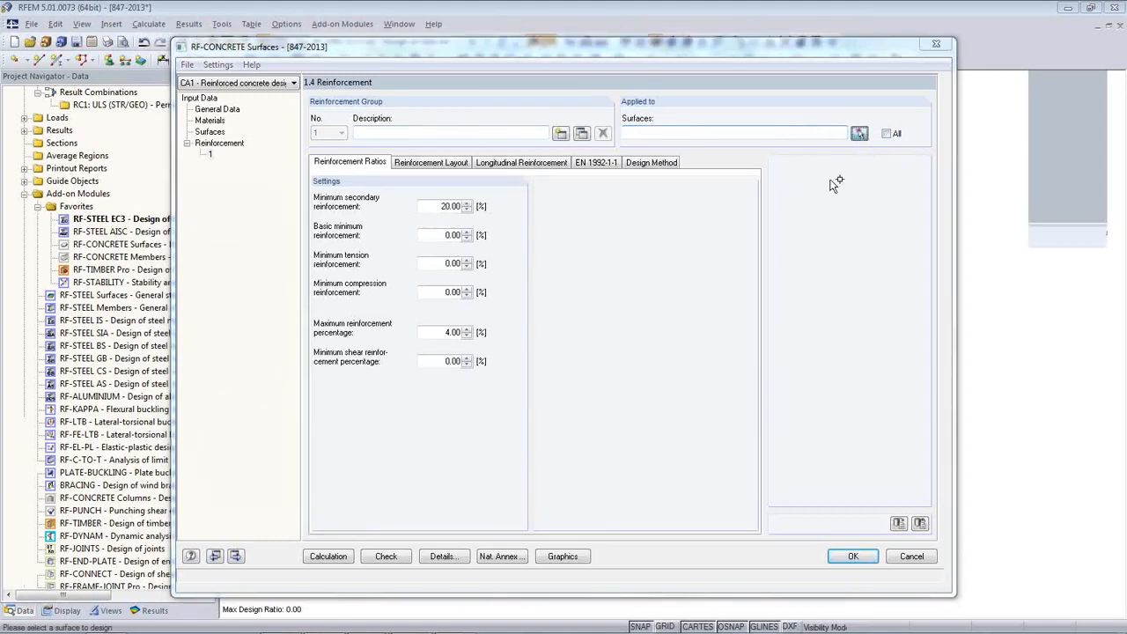
click(622, 317)
click(137, 135)
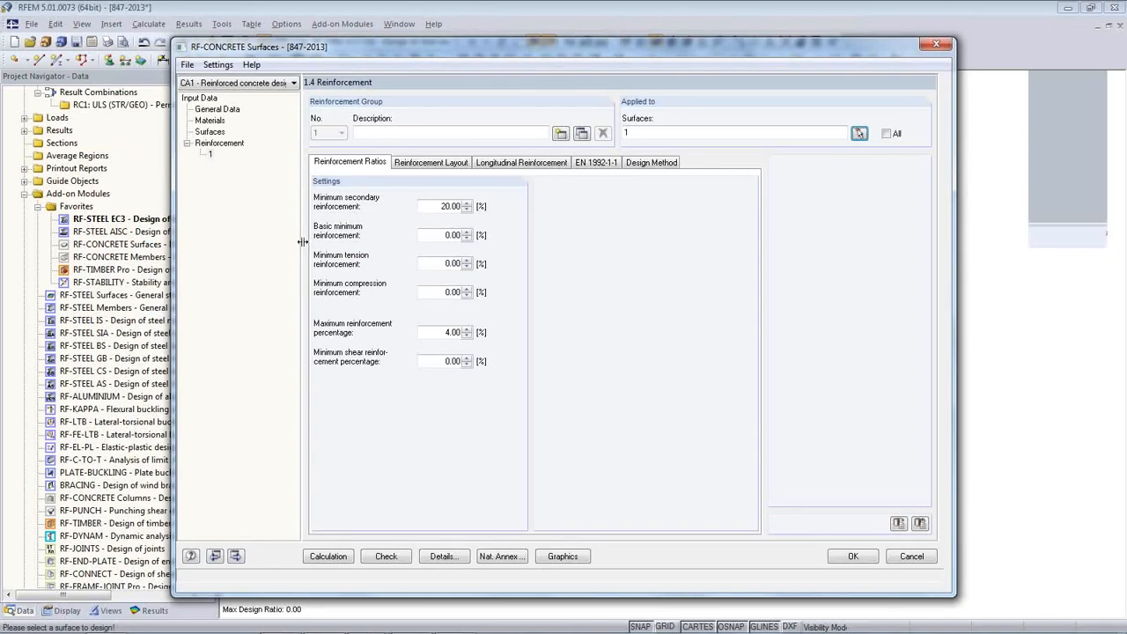
click(447, 164)
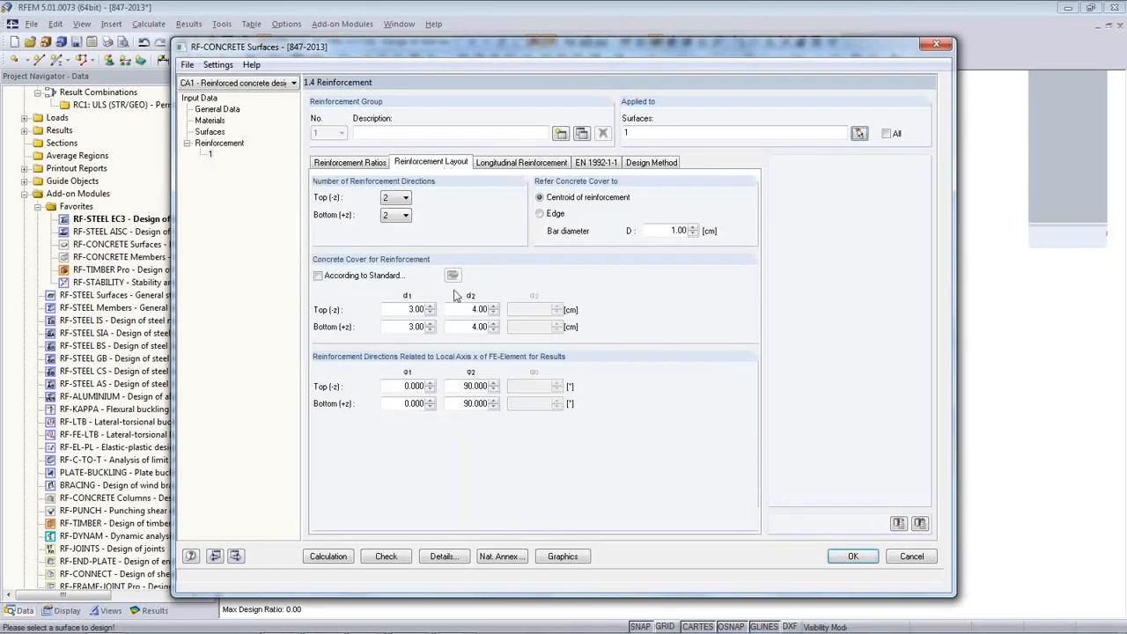
- Define the reinforcement's concrete cover according to the standard, with exposure class XC2 / XC3
click(318, 275)
click(452, 275)
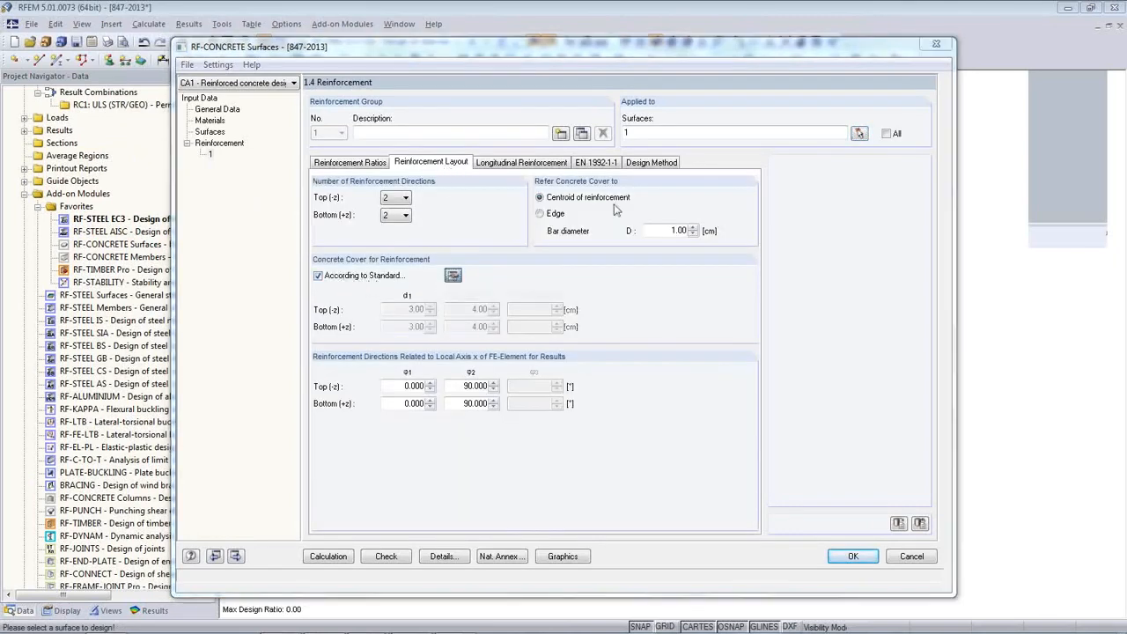
click(680, 143)
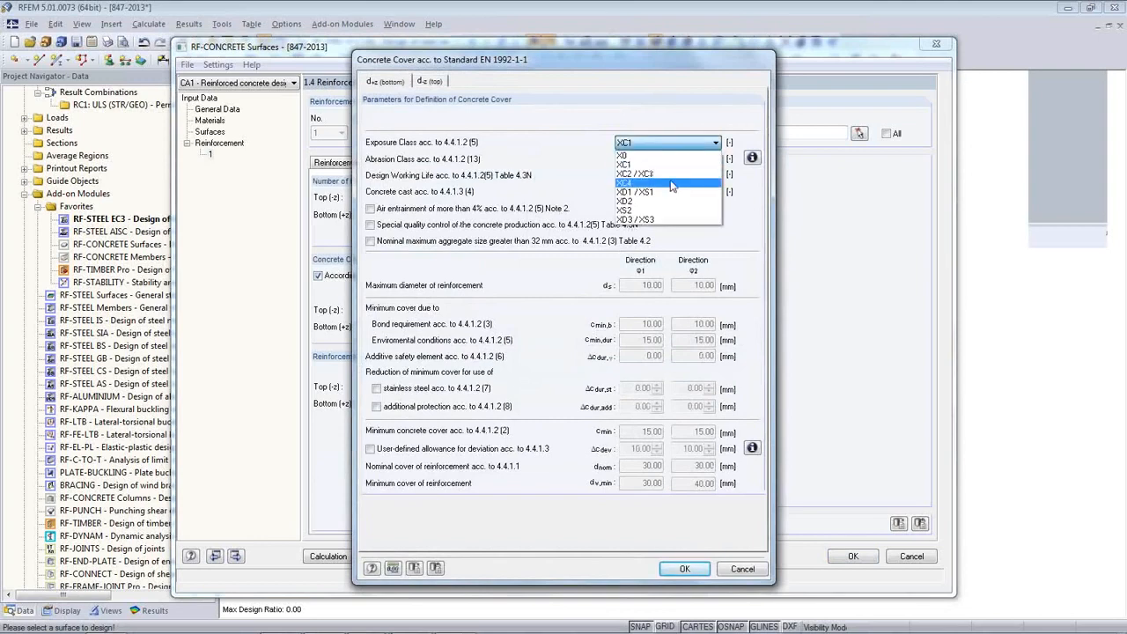
click(671, 175)
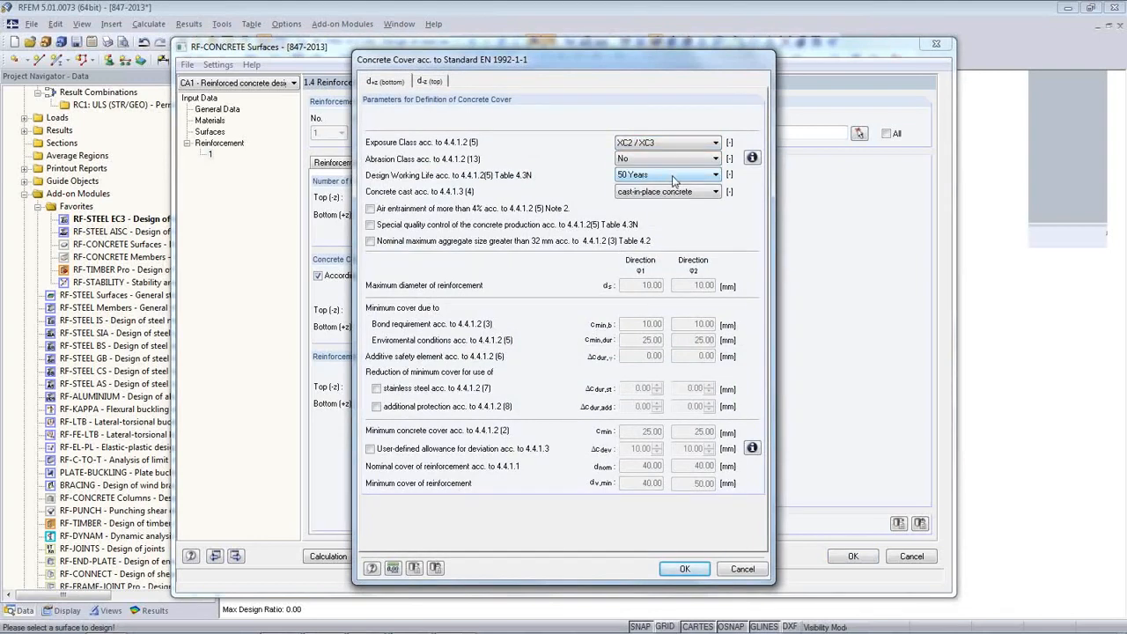
click(684, 569)
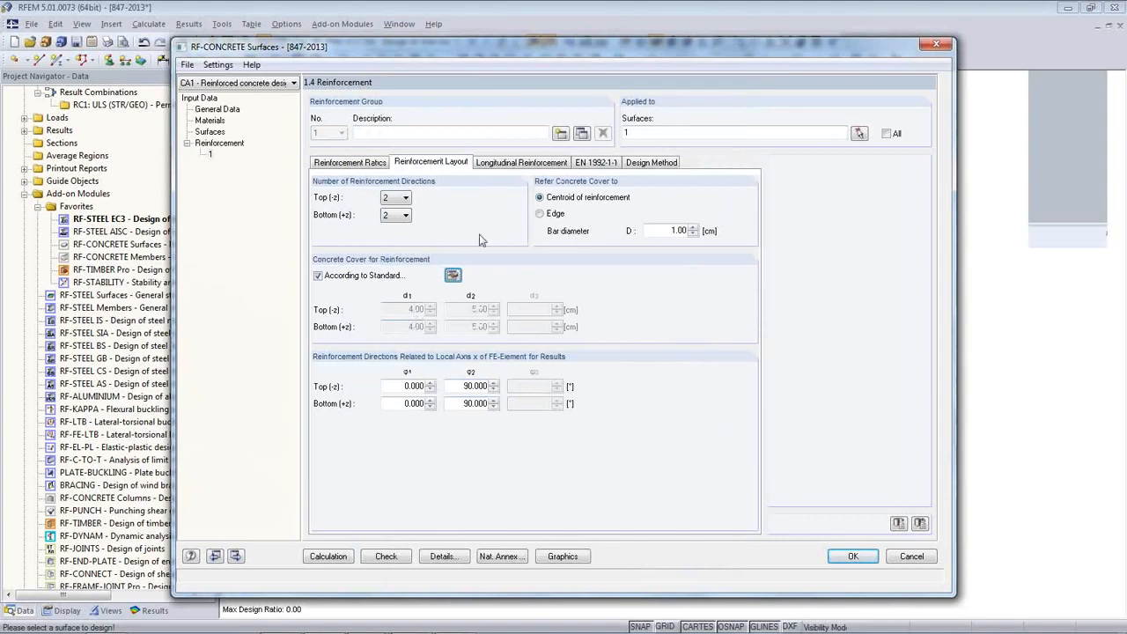
- Run the RF-CONCRETE Surfaces calculation, review the required reinforcement in total and by point, and return to the model
click(507, 165)
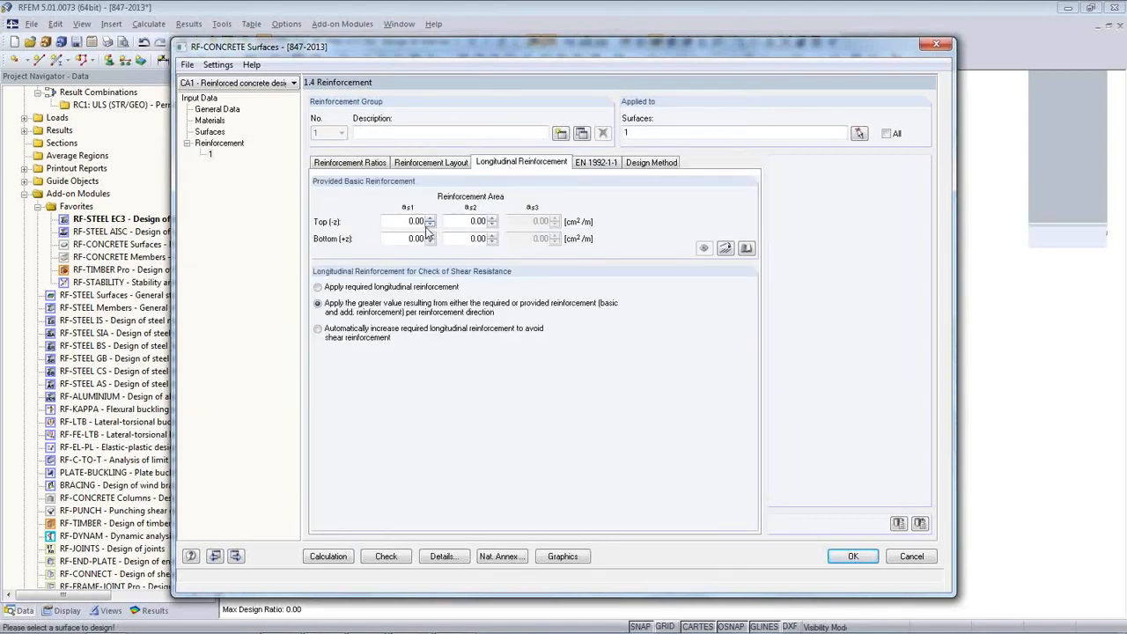
click(328, 555)
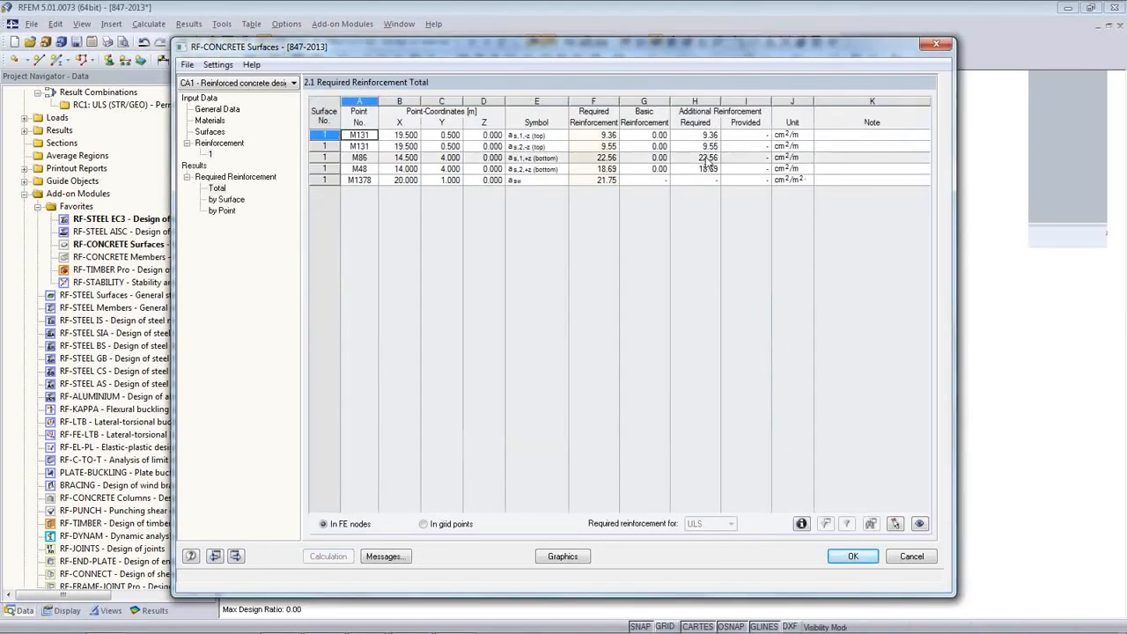
click(708, 159)
click(709, 135)
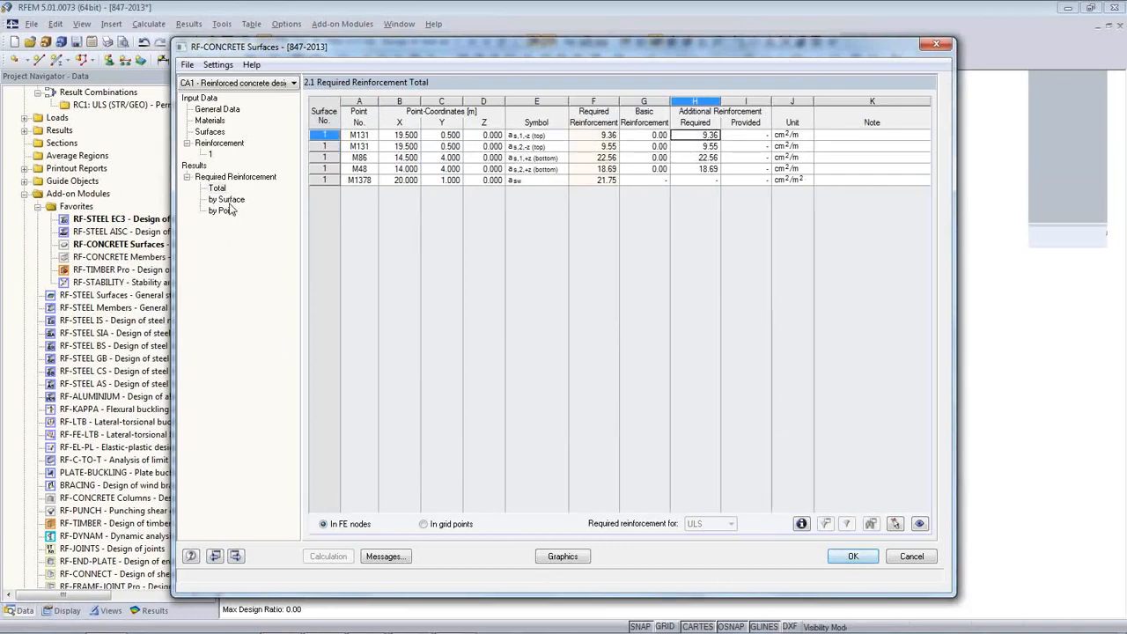
click(539, 169)
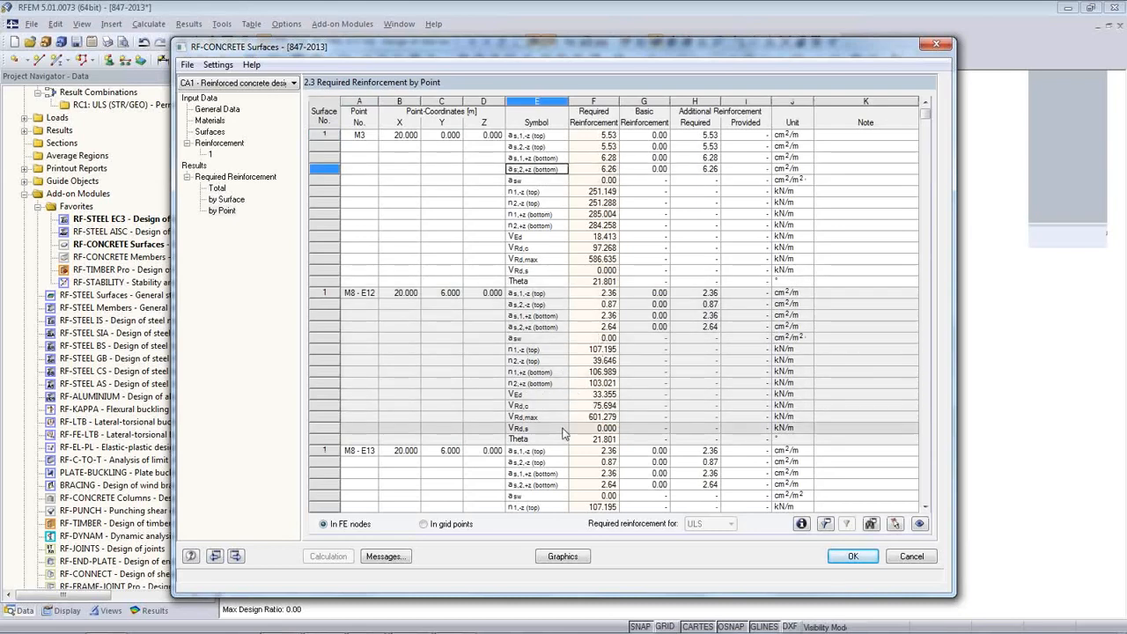
click(852, 557)
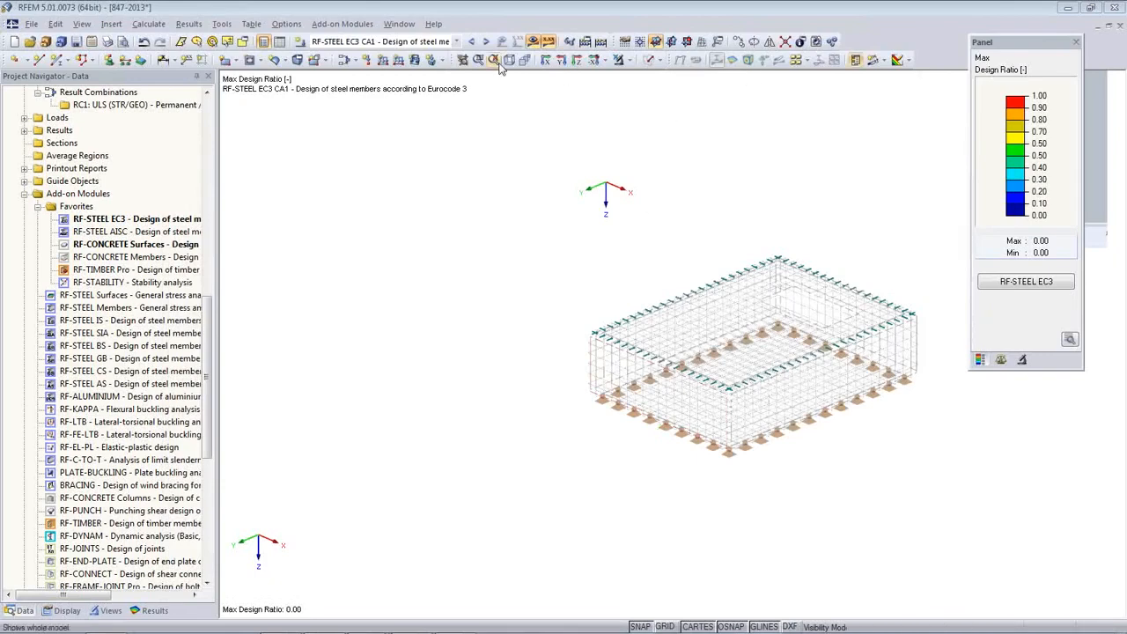
- Display the RF-CONCRETE Surfaces CA1 results on the model and bring up the list of result types
click(456, 41)
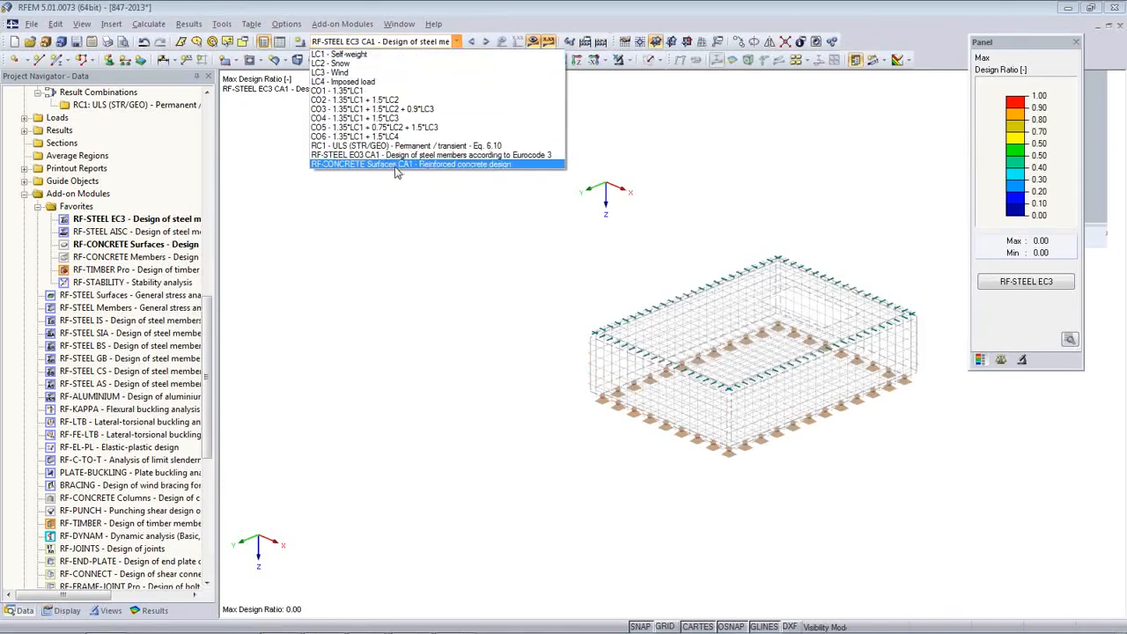
click(395, 168)
ctrl+middle_drag(475, 402, 440, 439)
click(154, 610)
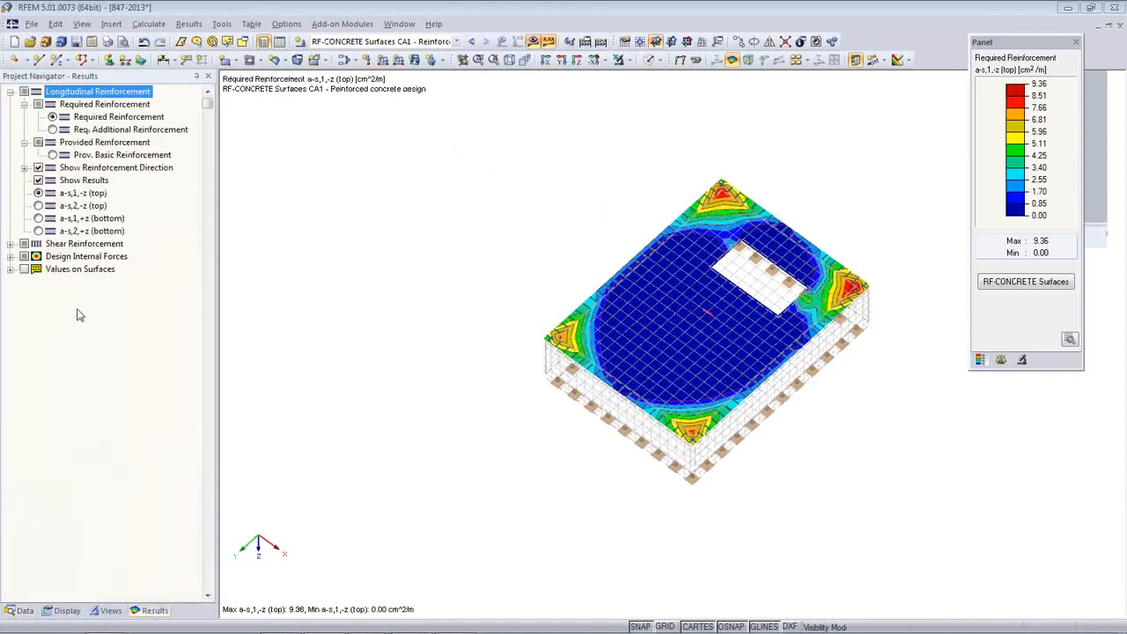
- Compare the slab's required reinforcement for a-s,2,-z (top), a-s,1,+z (bottom) and a-s,2,+z (bottom), finishing on a-s,1,+z (bottom)
click(39, 205)
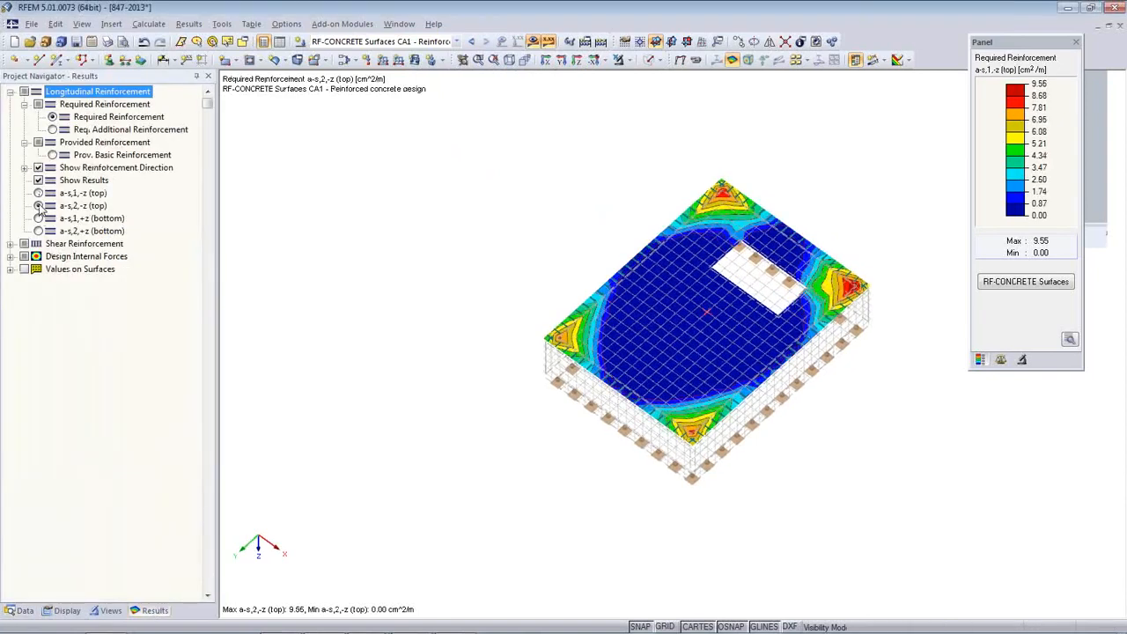
click(38, 218)
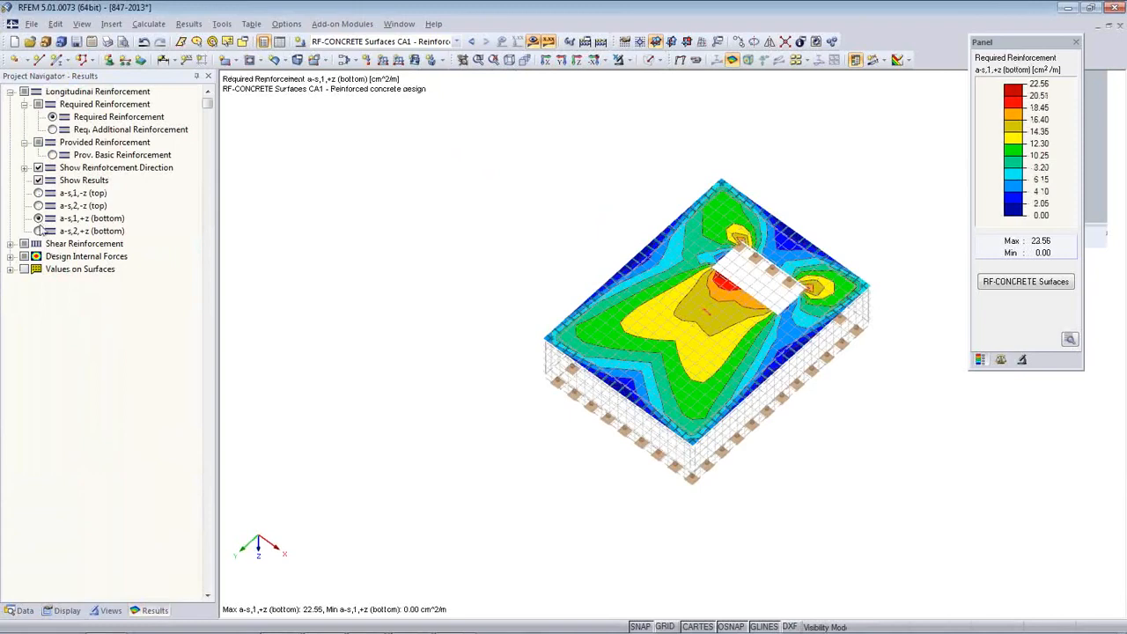
click(38, 231)
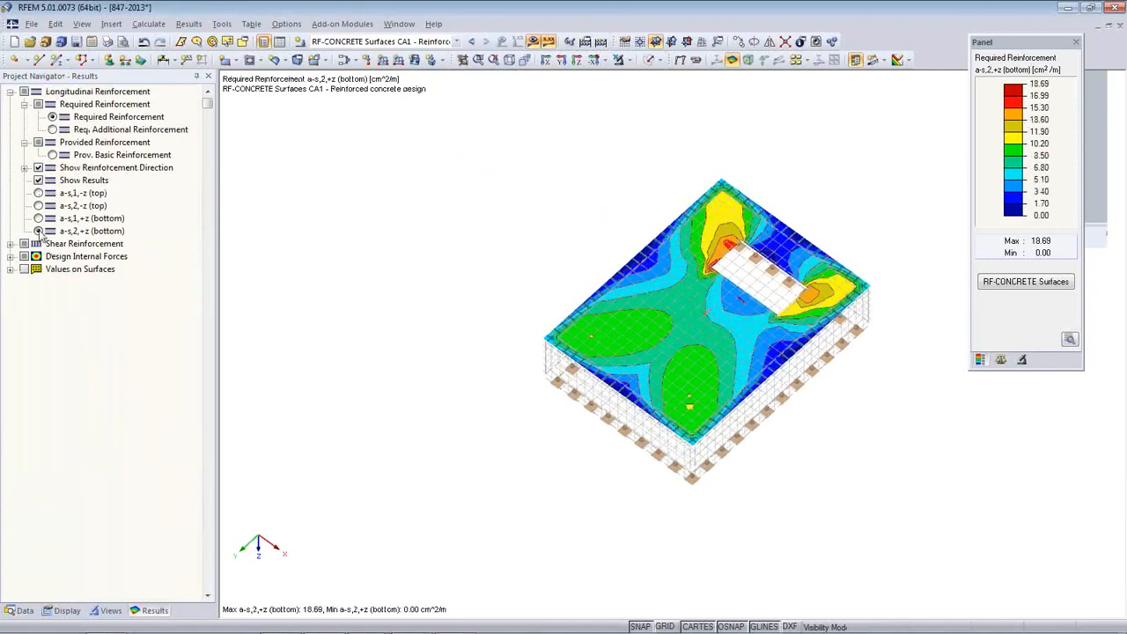
click(37, 218)
ctrl+middle_drag(541, 385, 434, 279)
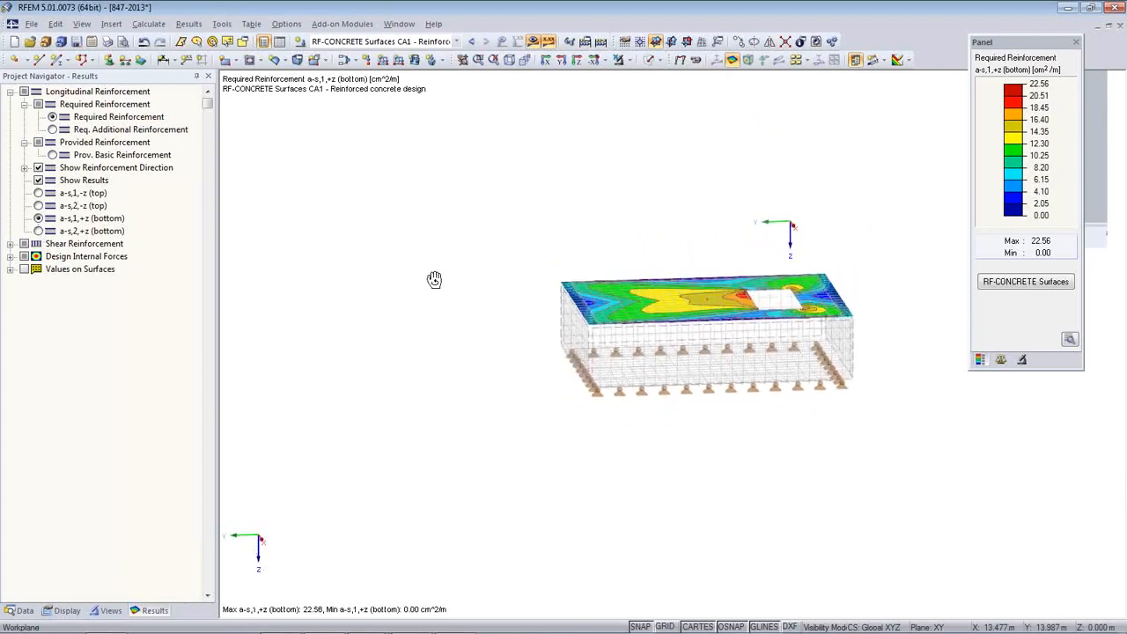
- Show the whole model and copy the basement's vertical corner line to below the middle column, accepting deletion of the results
click(619, 59)
middle_drag(670, 455, 485, 446)
scroll(558, 408, up, 2)
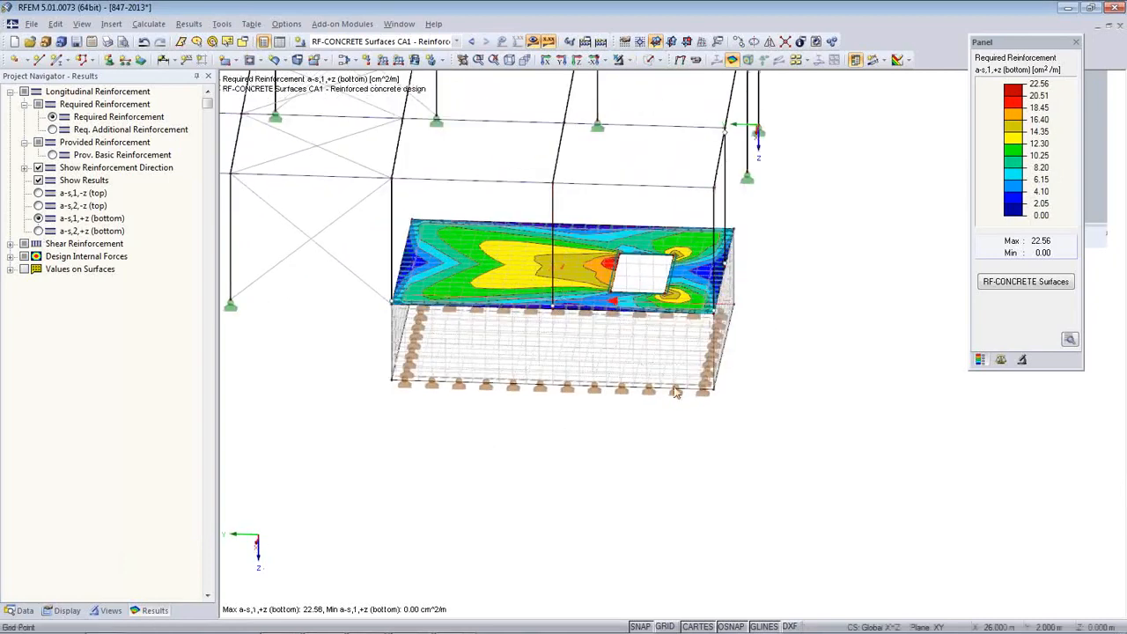
ctrl+middle_drag(739, 388, 770, 313)
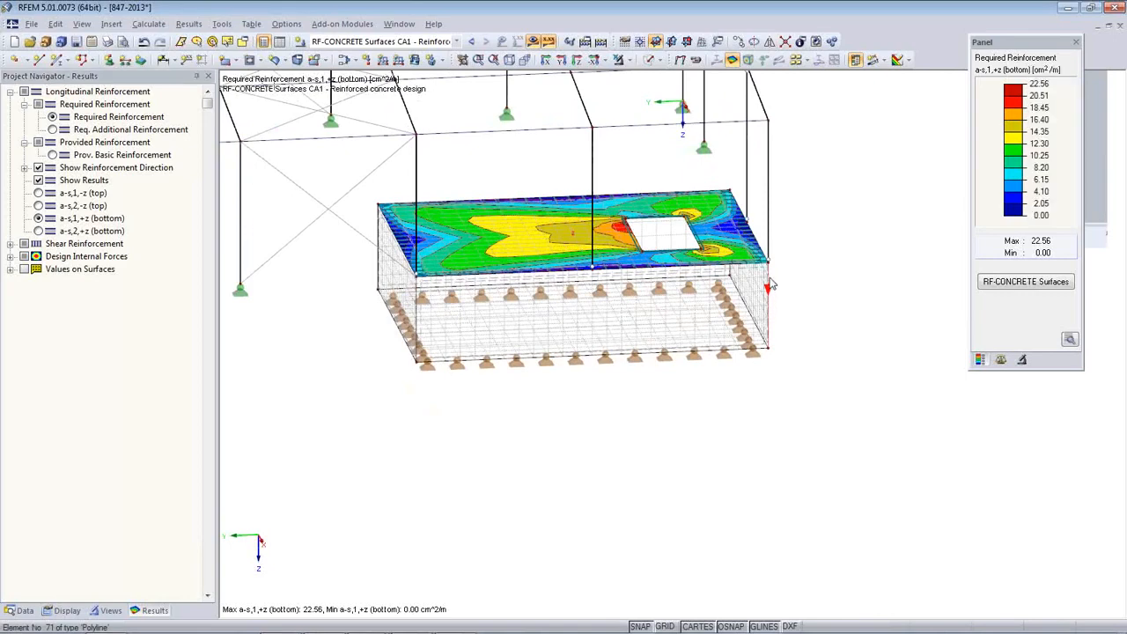
ctrl+drag(677, 288, 592, 268)
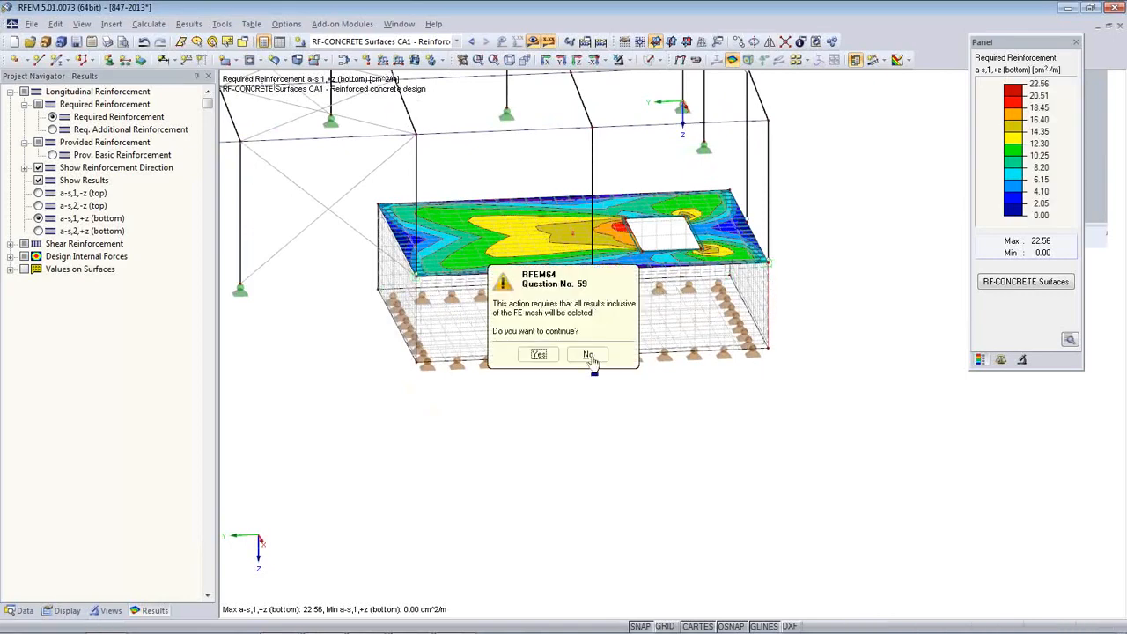
click(537, 355)
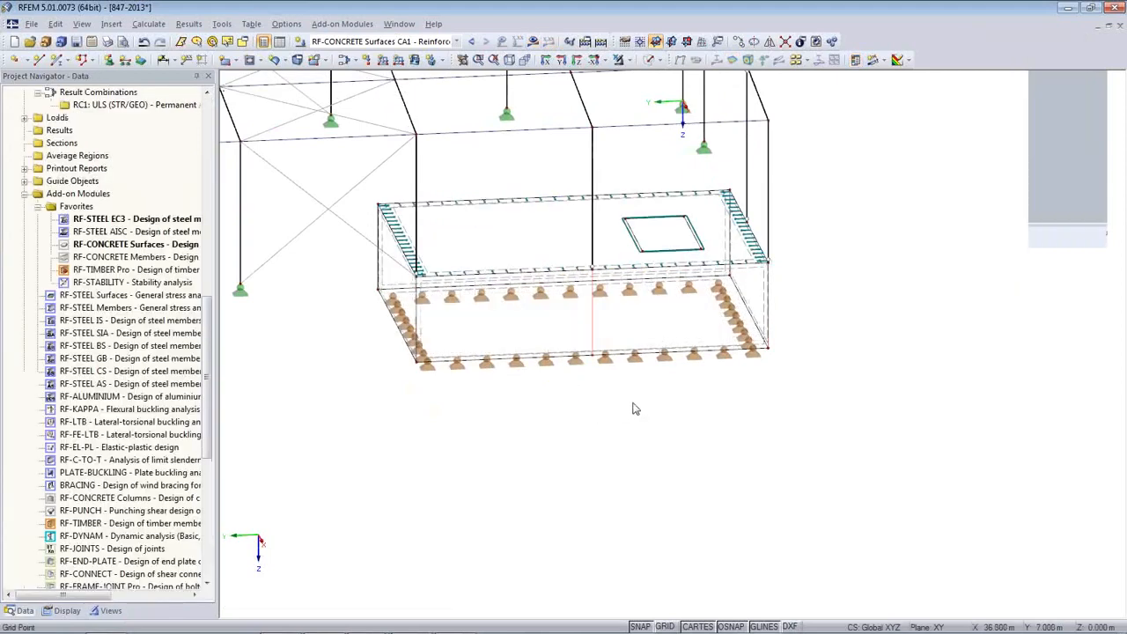
middle_drag(478, 452, 439, 464)
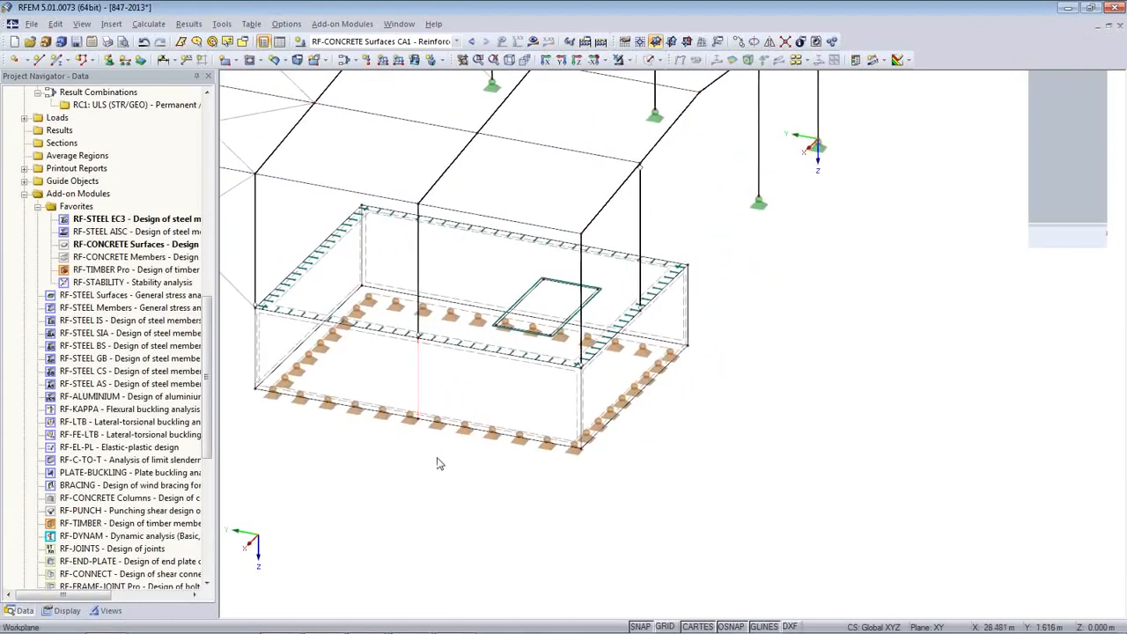
- Set up one copy of the selected vertical line with a displacement of -5 m in X, picked between two nodes
click(739, 41)
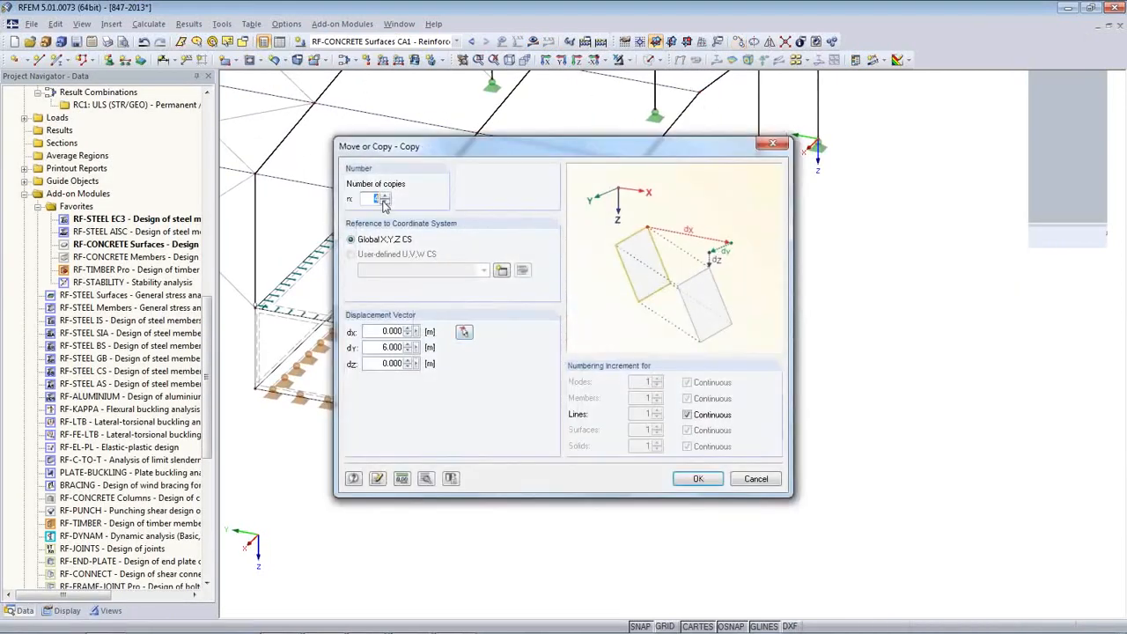
click(464, 333)
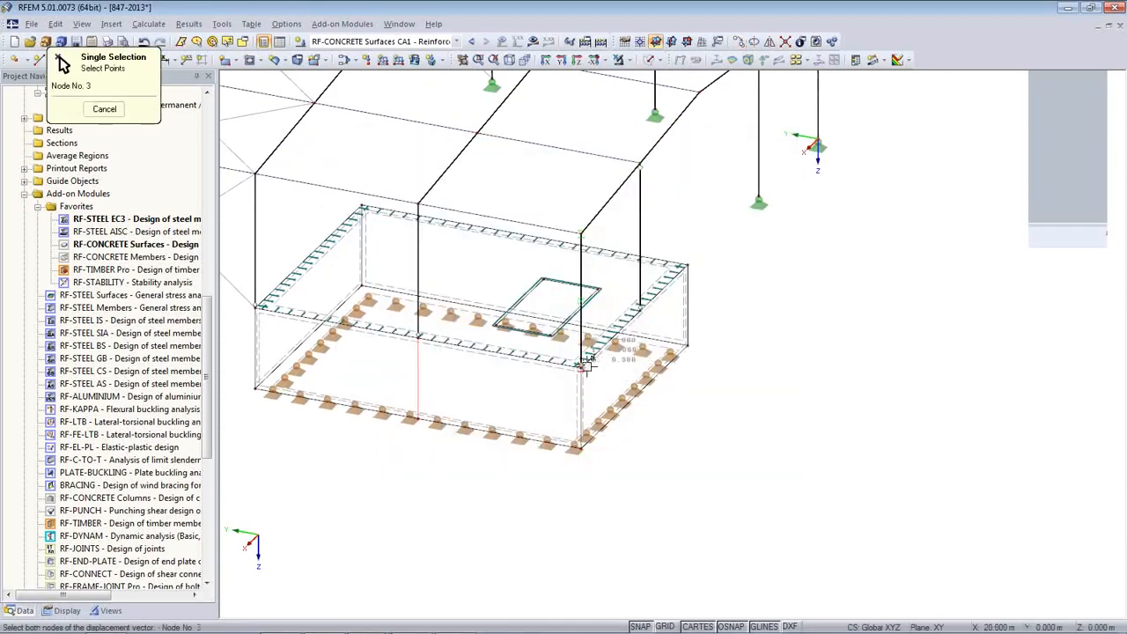
click(642, 308)
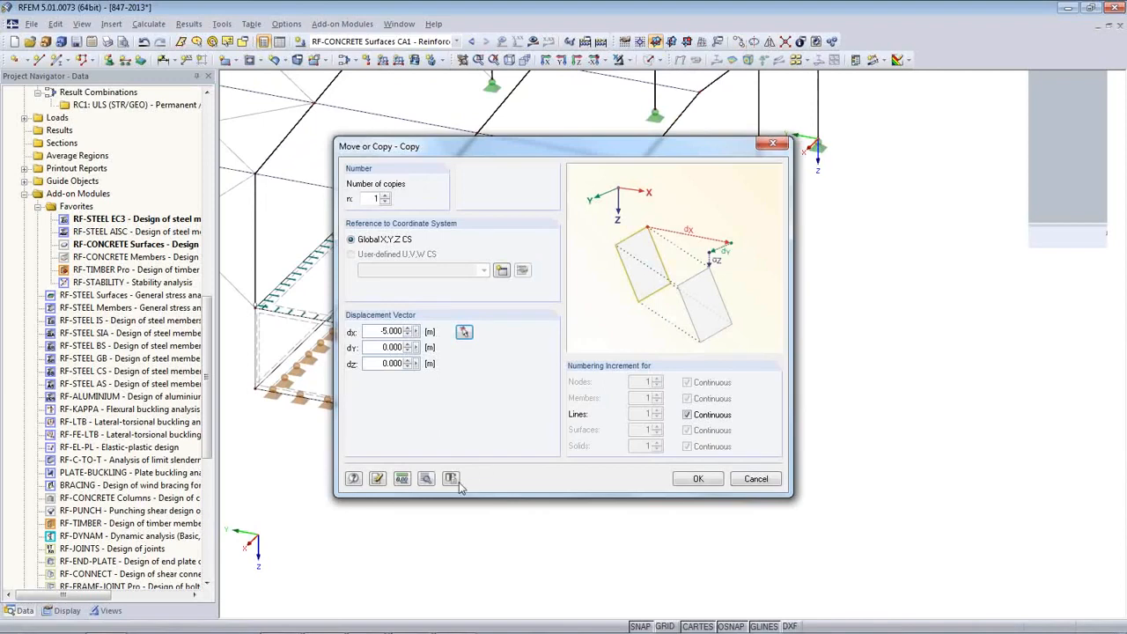
- Copy the line with a new surface between it and its copy, using a 240 mm Concrete C25/30 template and no connecting members
click(425, 480)
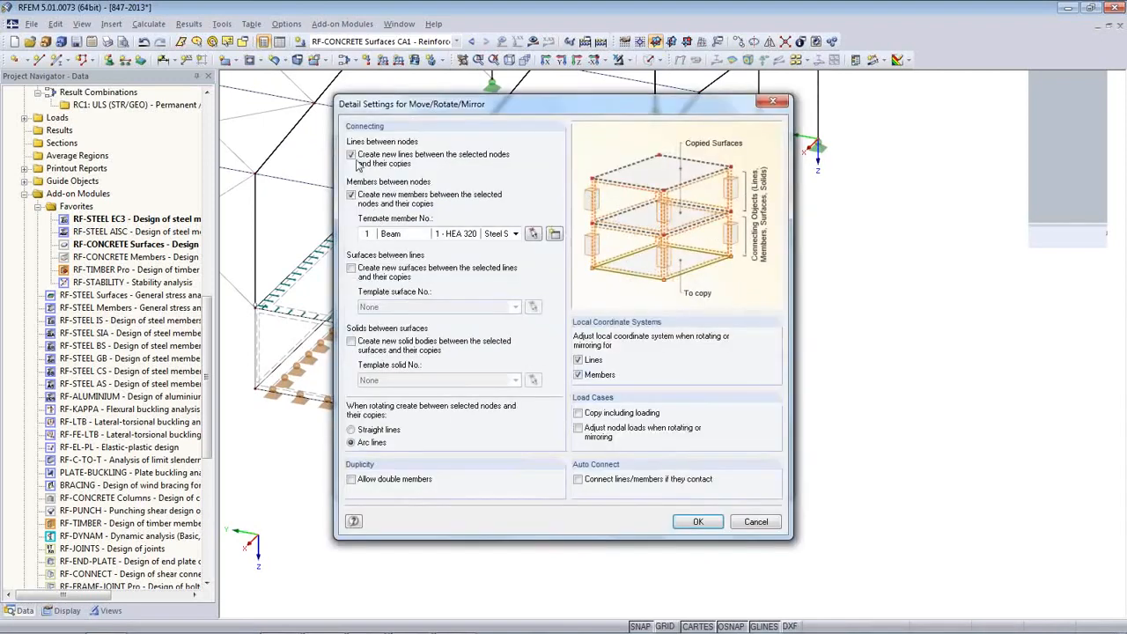
click(351, 195)
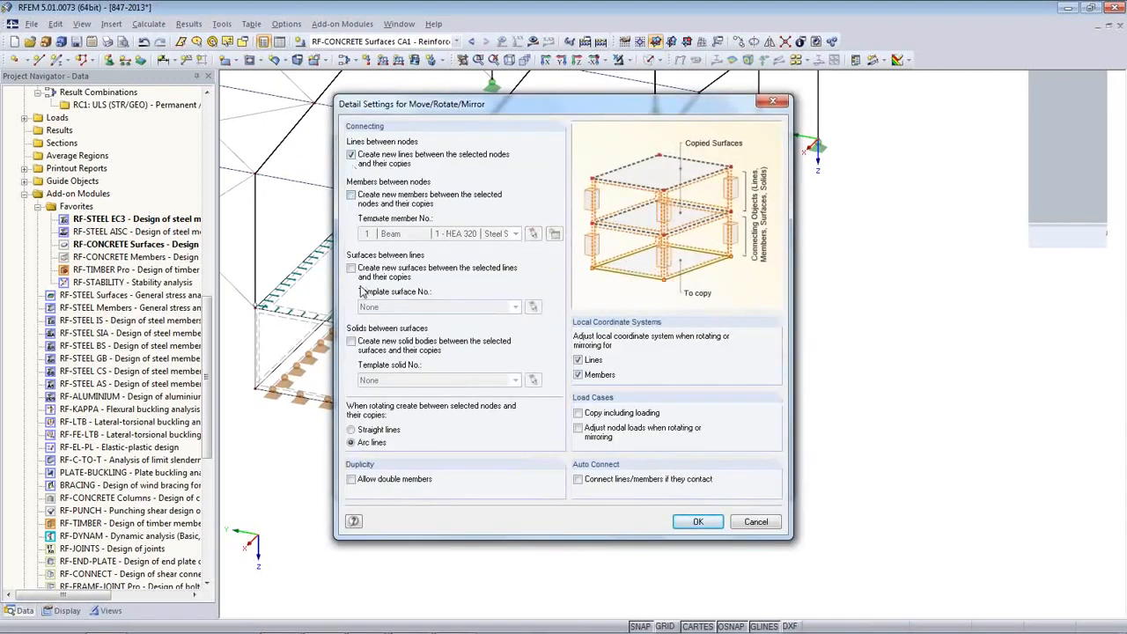
click(351, 269)
click(390, 312)
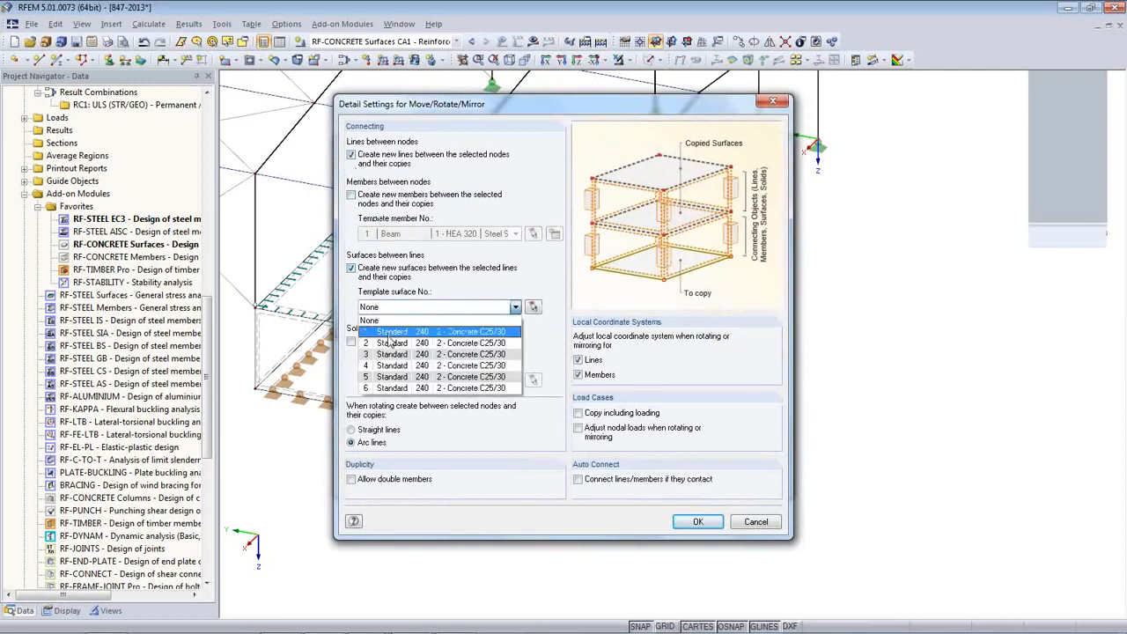
click(405, 321)
click(698, 523)
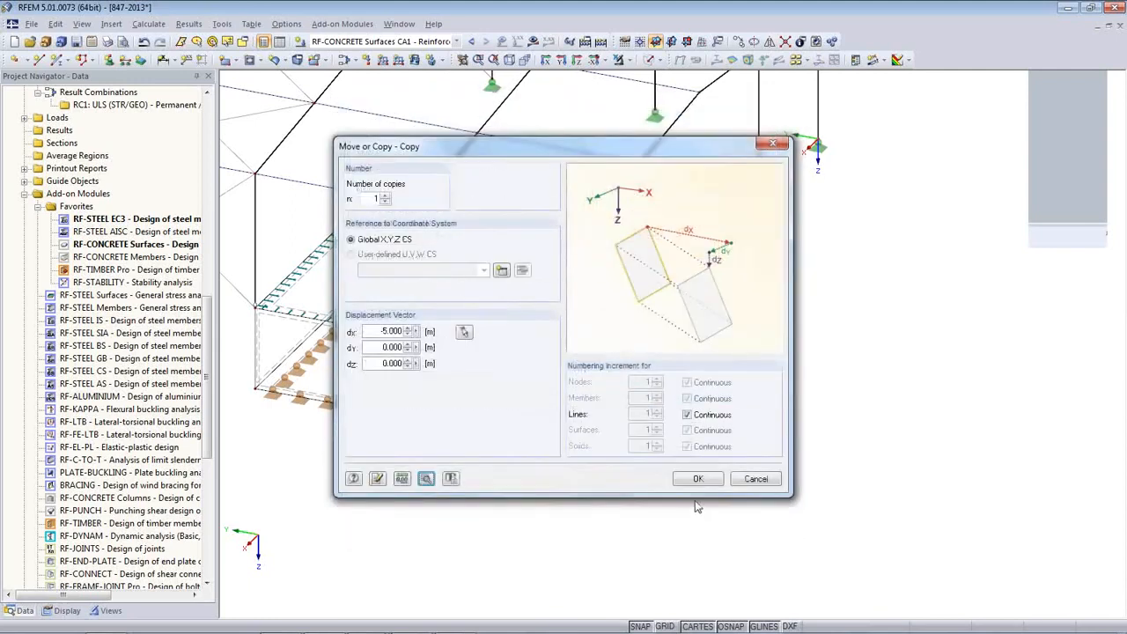
click(693, 484)
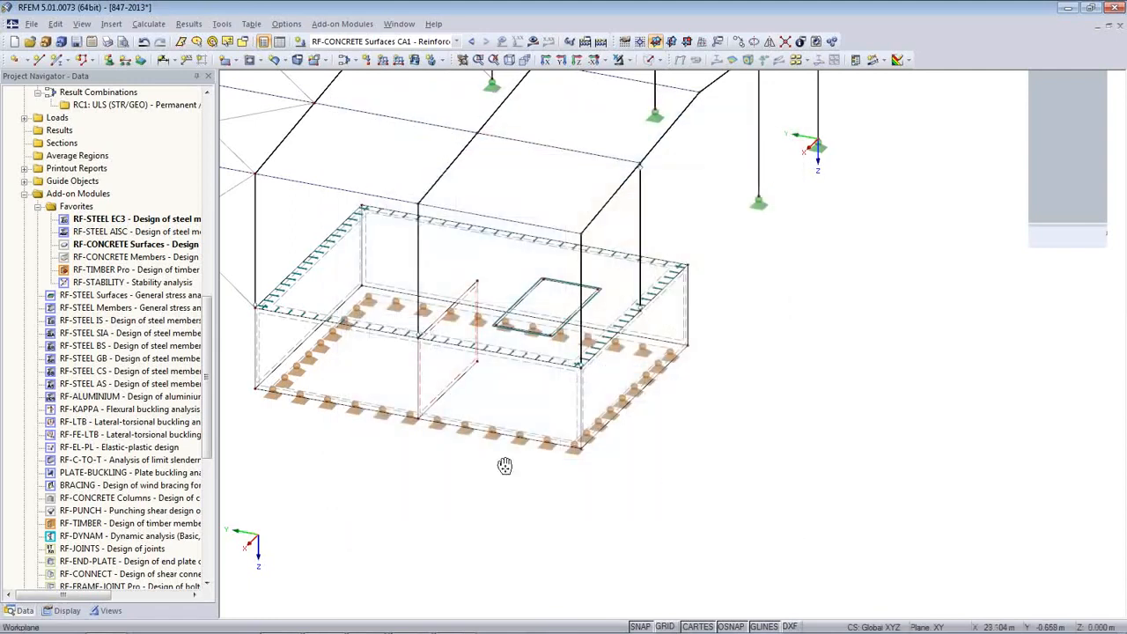
- Open the new interior wall surface for editing and display its line releases
scroll(481, 276, up, 1)
middle_drag(482, 276, 614, 251)
click(614, 251)
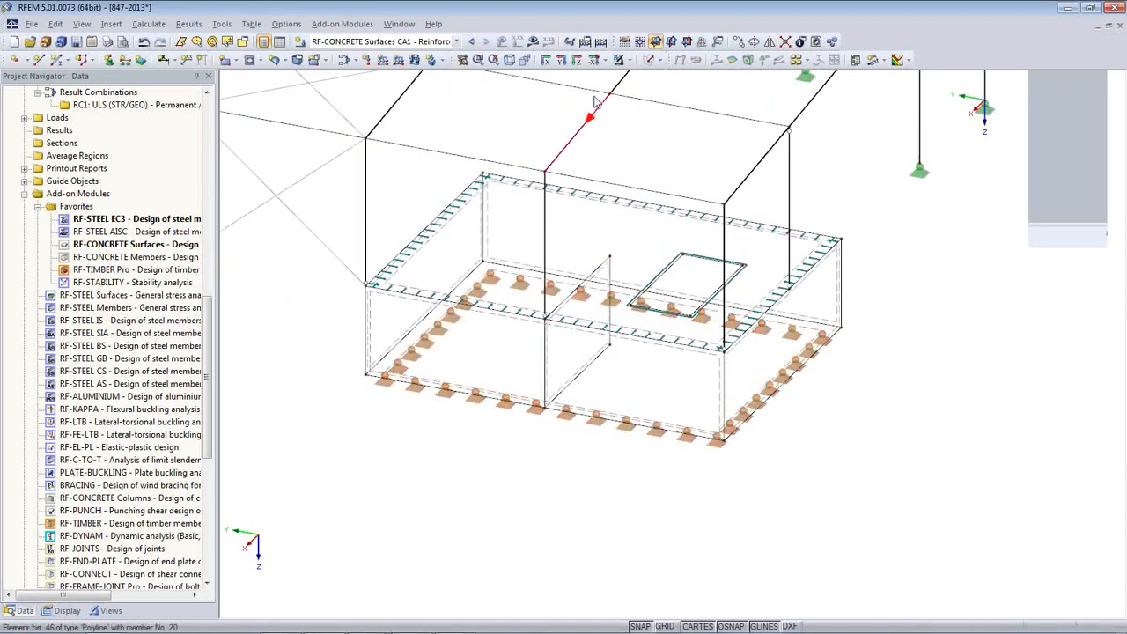
ctrl+middle_drag(580, 392, 511, 360)
scroll(501, 327, up, 6)
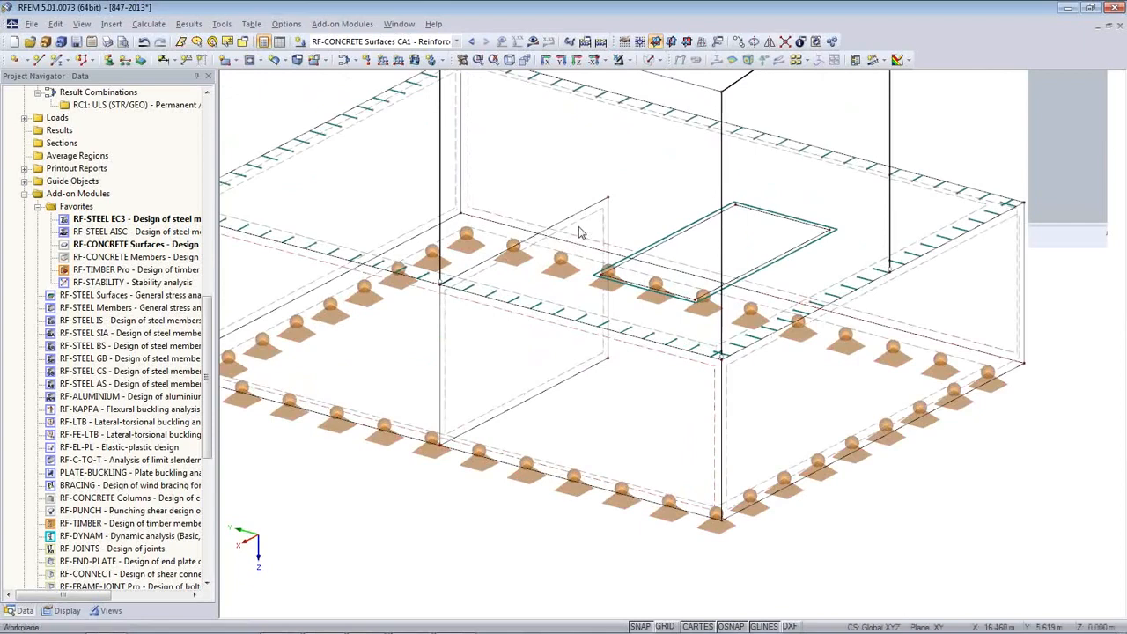
double_click(578, 226)
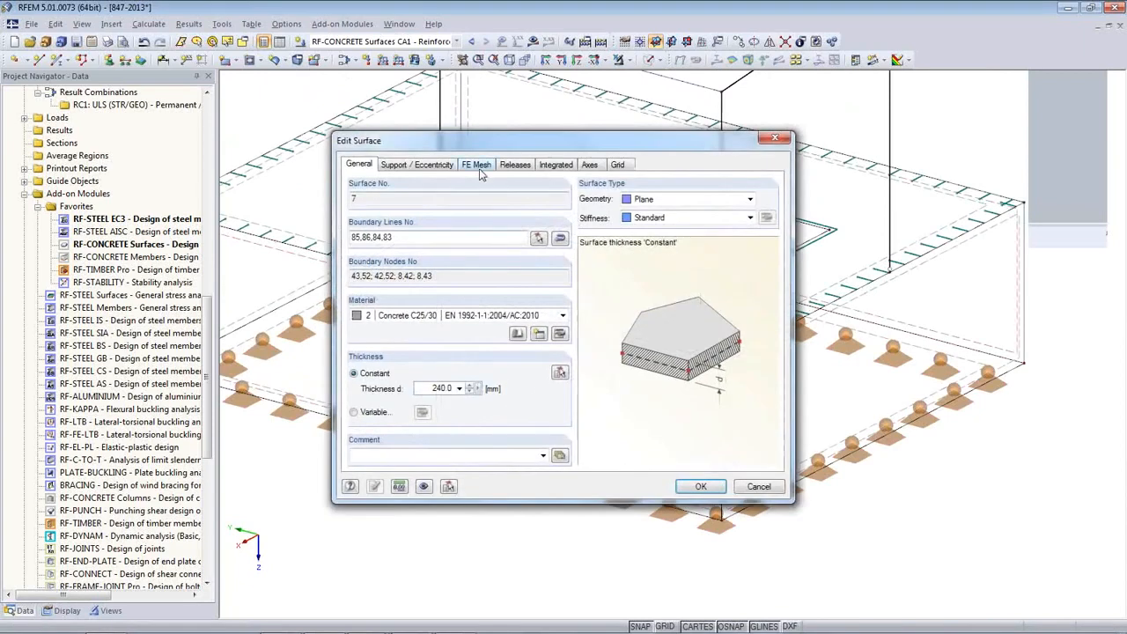
click(431, 172)
click(518, 172)
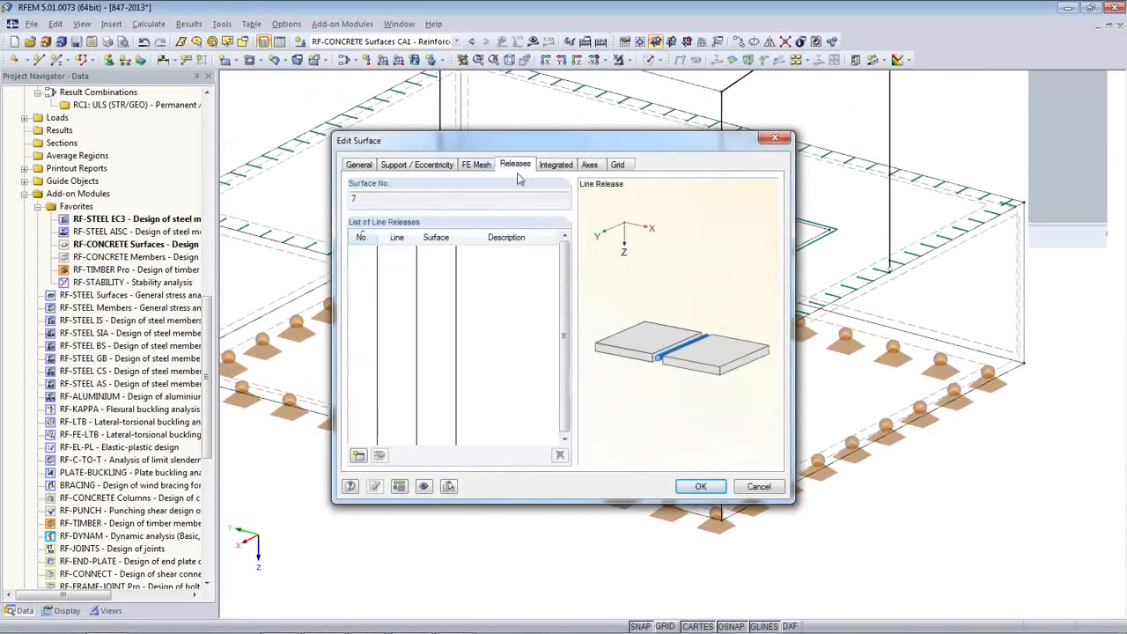
- Create a line release on the interior wall's top line 84 with rotations φx, φy and φz released, and apply it to the surface
click(358, 456)
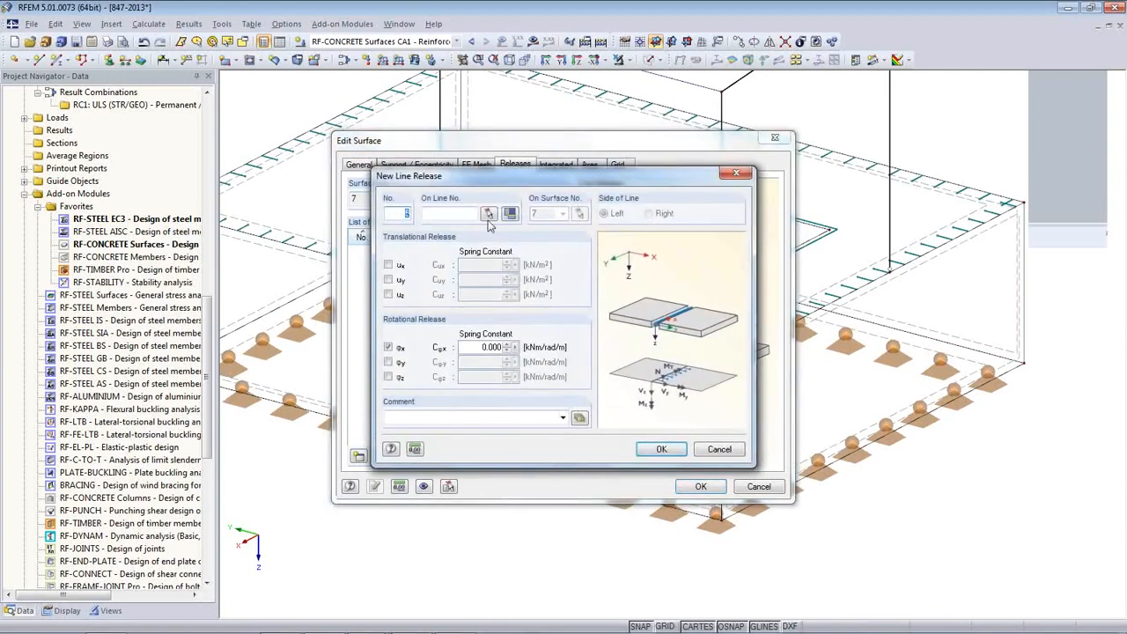
click(488, 213)
click(475, 266)
click(137, 135)
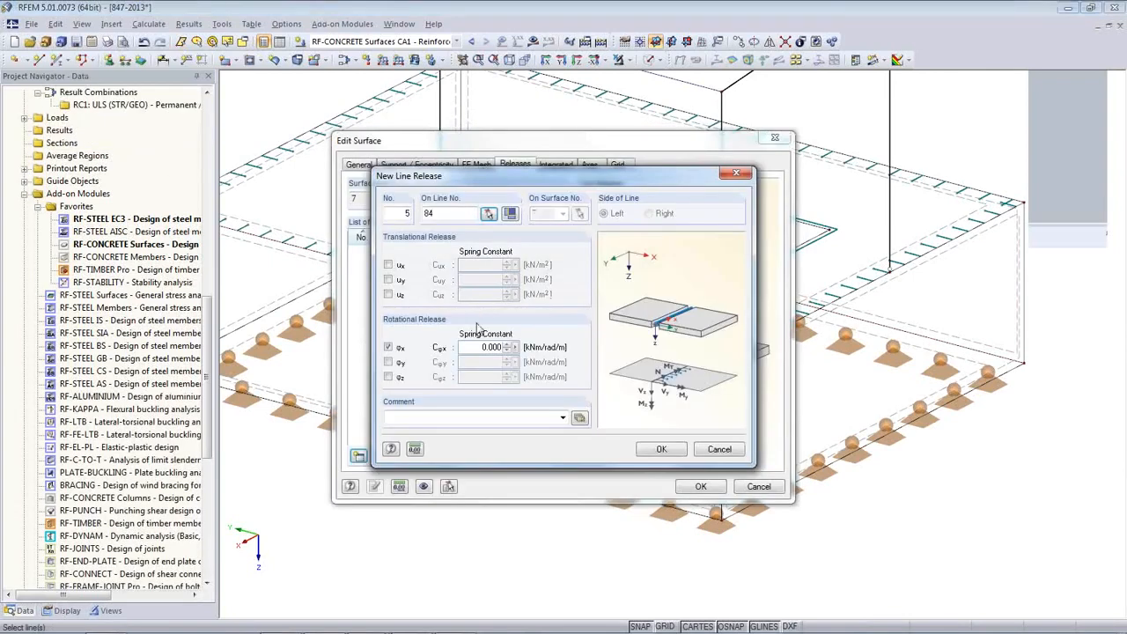
click(388, 362)
click(389, 377)
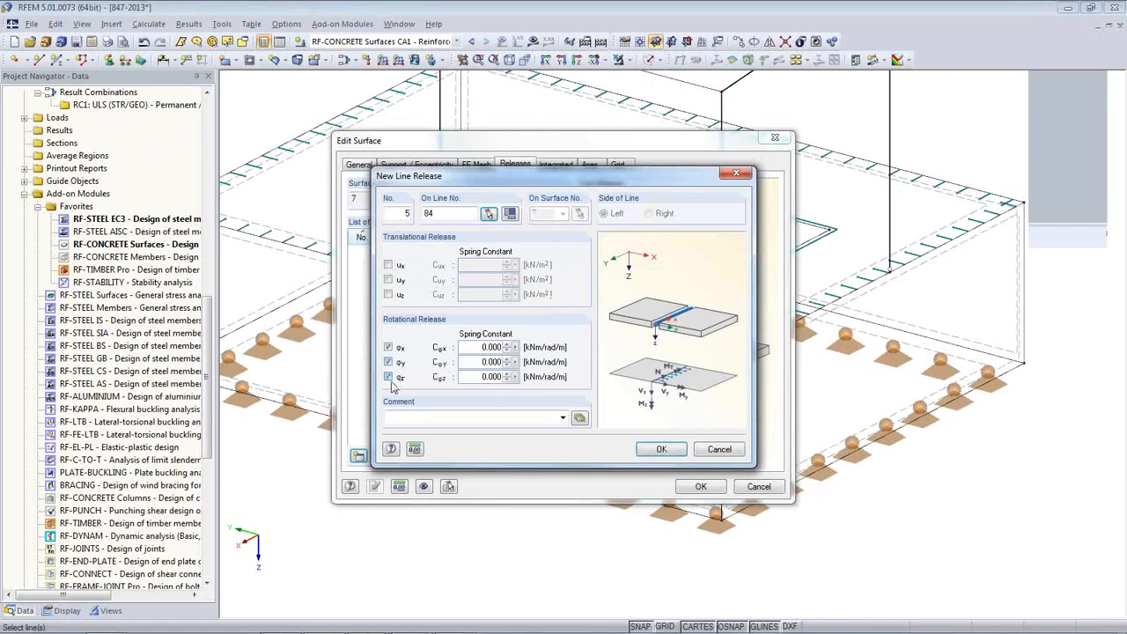
click(660, 450)
click(699, 486)
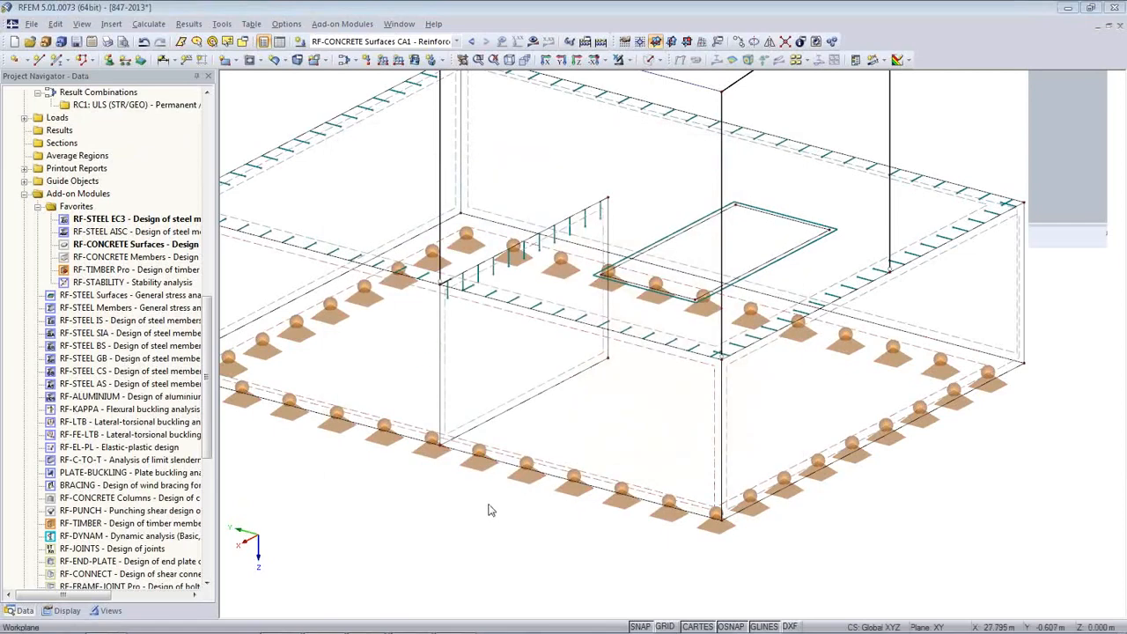
- Run the calculation of the whole modified model, including the add-on module designs
scroll(490, 510, down, 5)
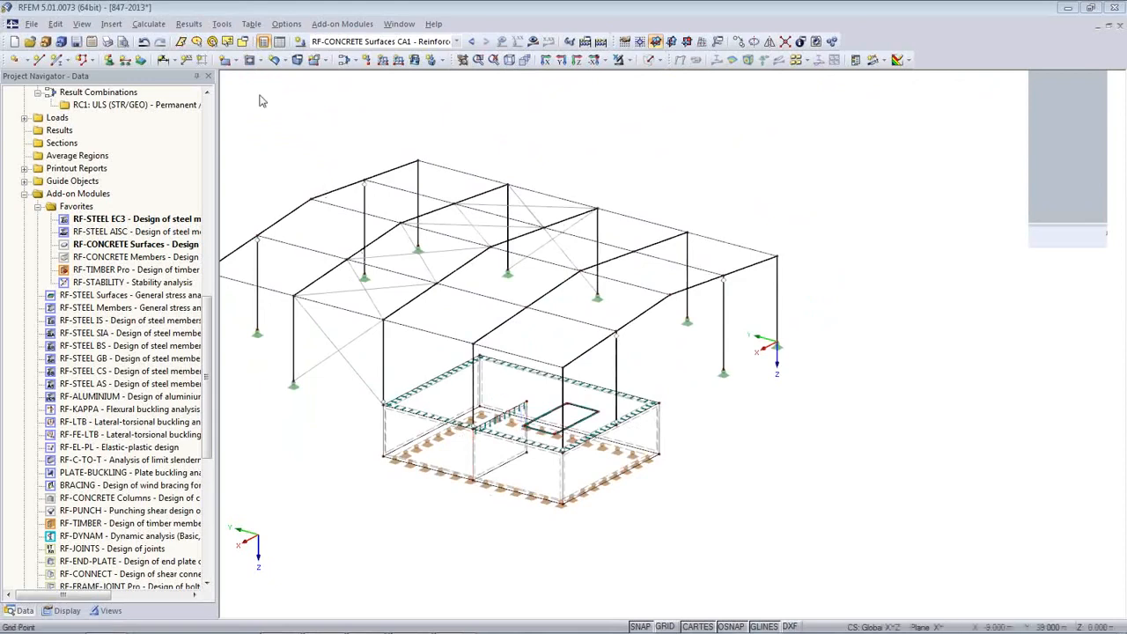
click(149, 25)
click(156, 39)
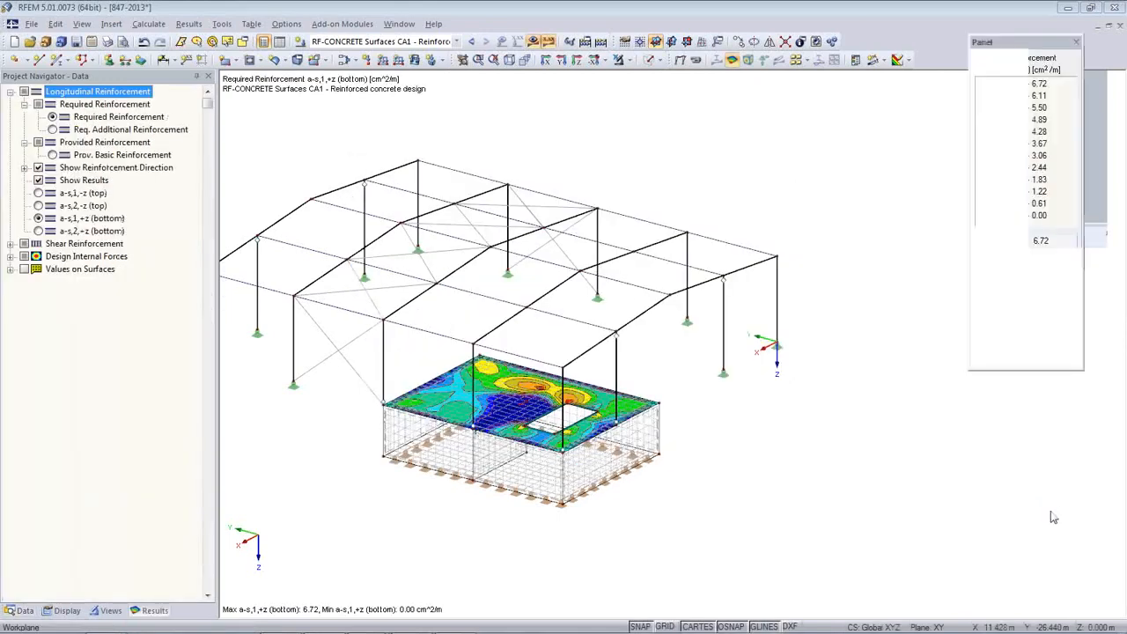
- Examine the slab's required reinforcement for a-s,2,+z (bottom) and a-s,1,-z (top)
ctrl+middle_drag(718, 590, 621, 491)
scroll(622, 490, up, 3)
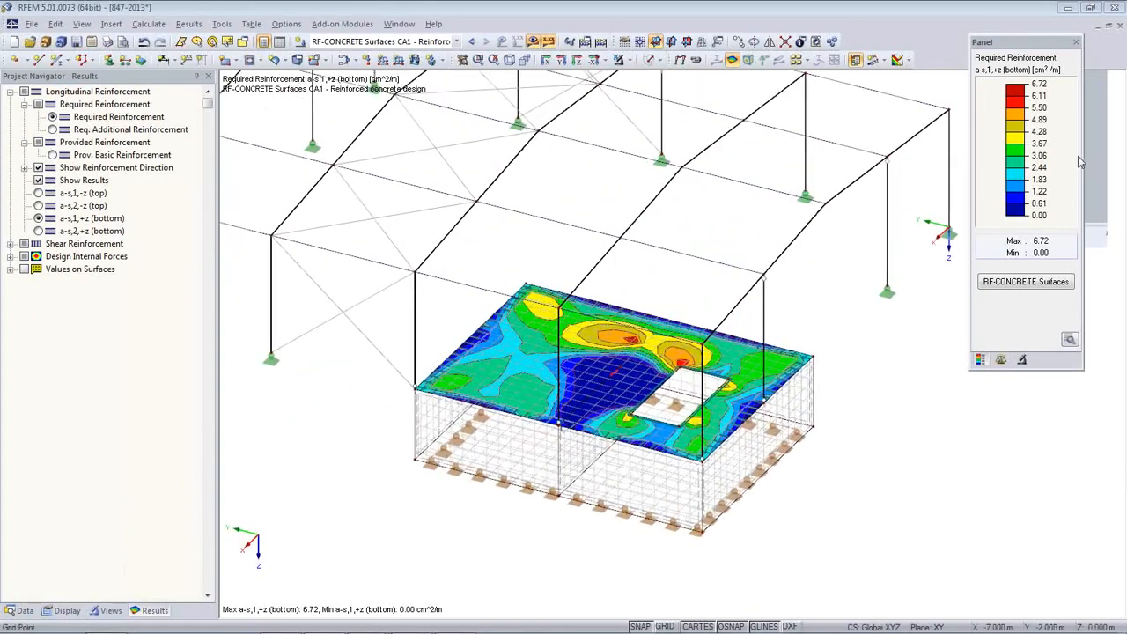
click(39, 230)
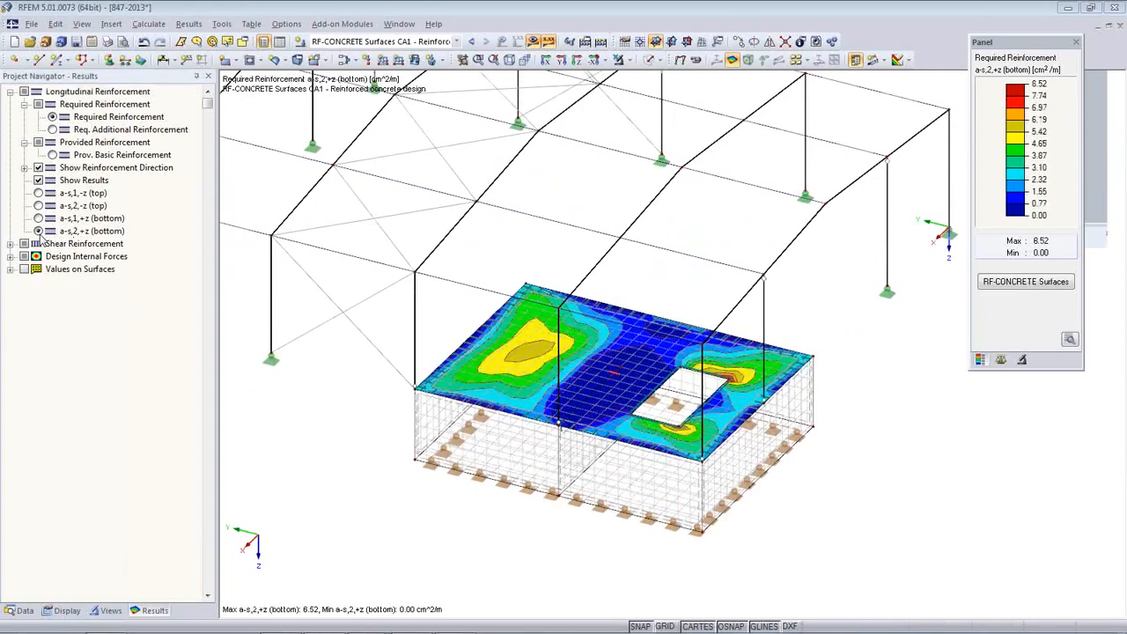
click(38, 193)
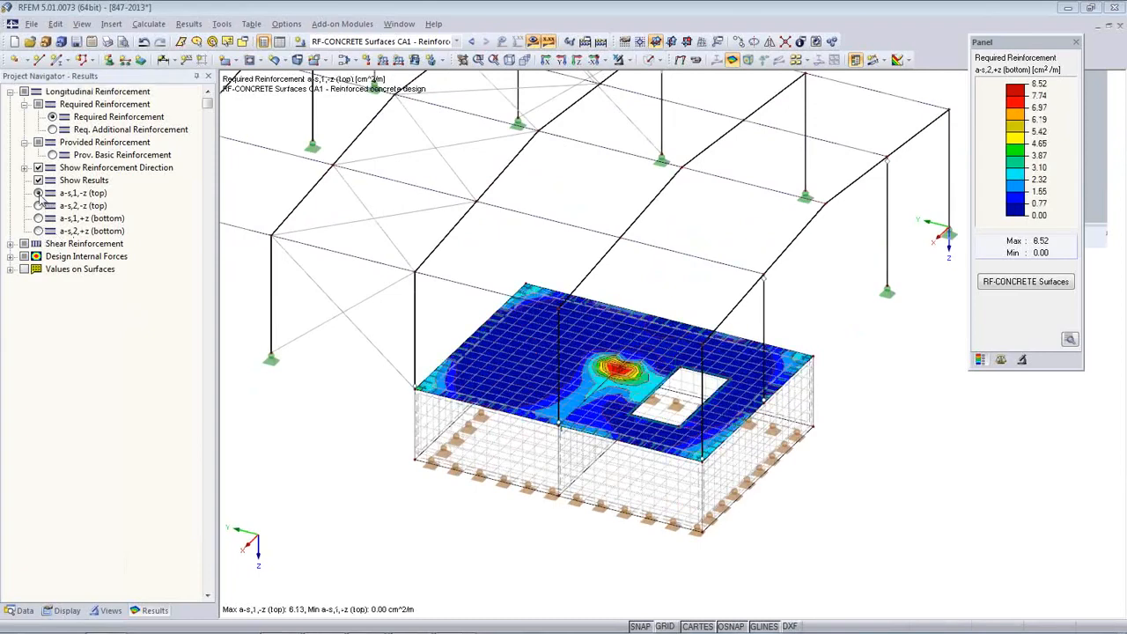
- Turn on the result values on surfaces and display the required reinforcement a-s,2,-z (top)
click(795, 59)
ctrl+middle_drag(573, 501, 496, 495)
scroll(495, 485, up, 1)
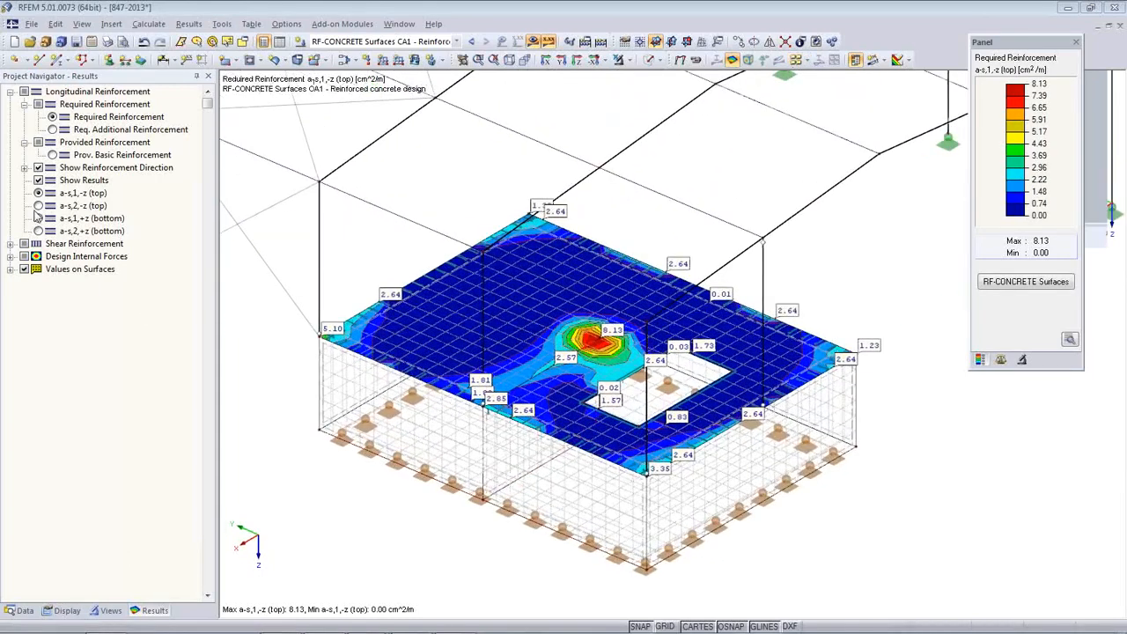
click(38, 205)
- Filter the displayed a-s,2,-z (top) values so that only those from 2 cm²/m upward are shown
ctrl+middle_drag(515, 436, 515, 425)
click(390, 362)
right_click(393, 364)
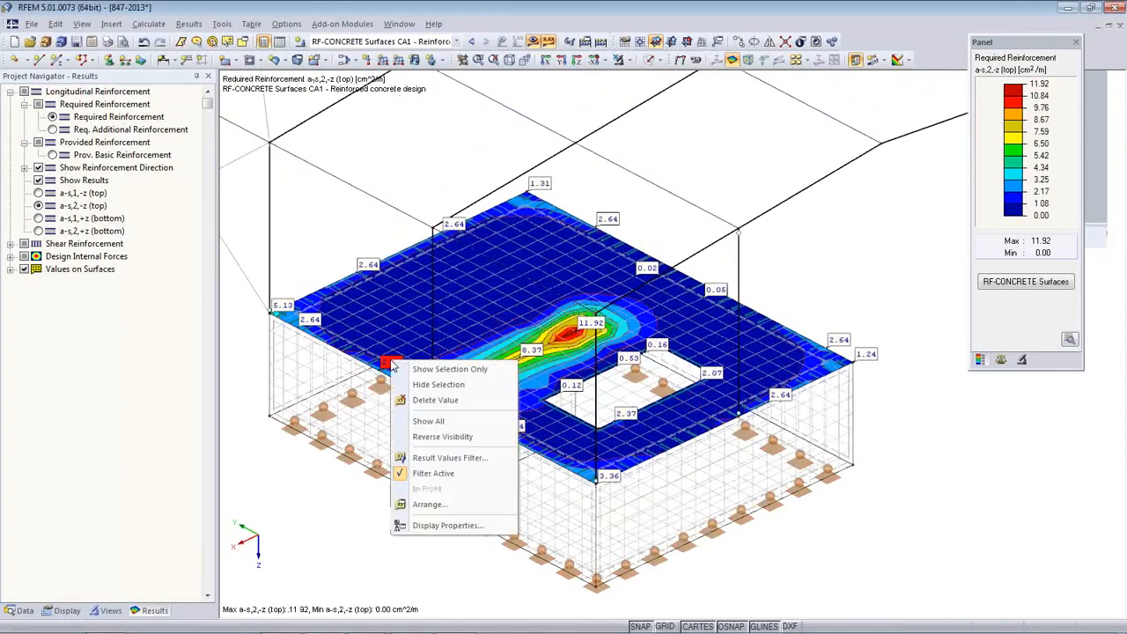
click(447, 459)
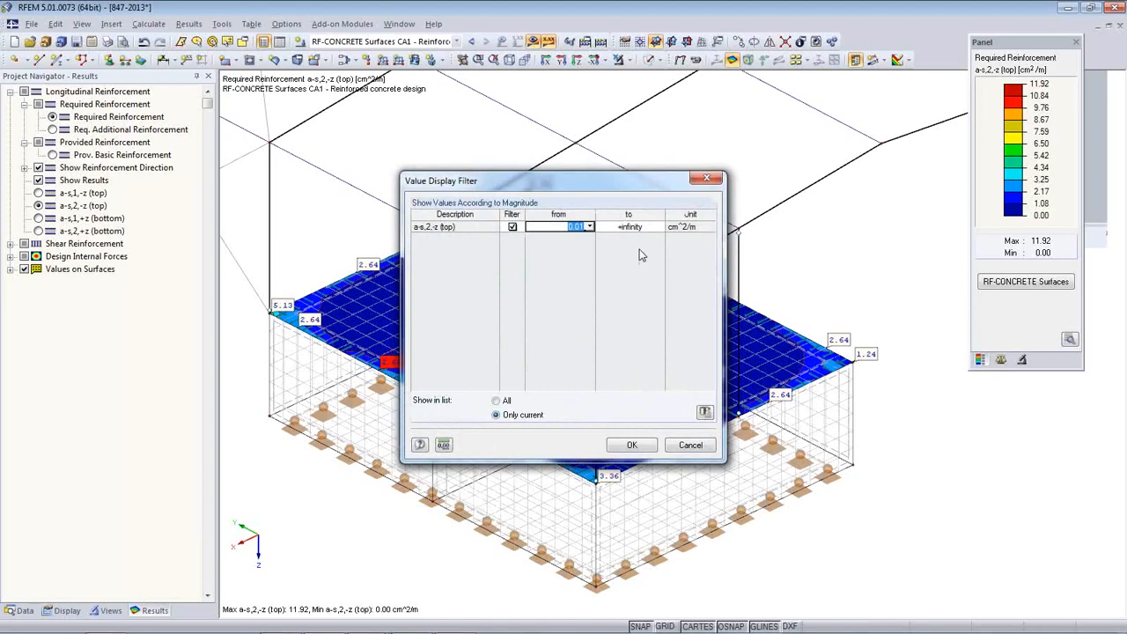
text(2)
click(631, 445)
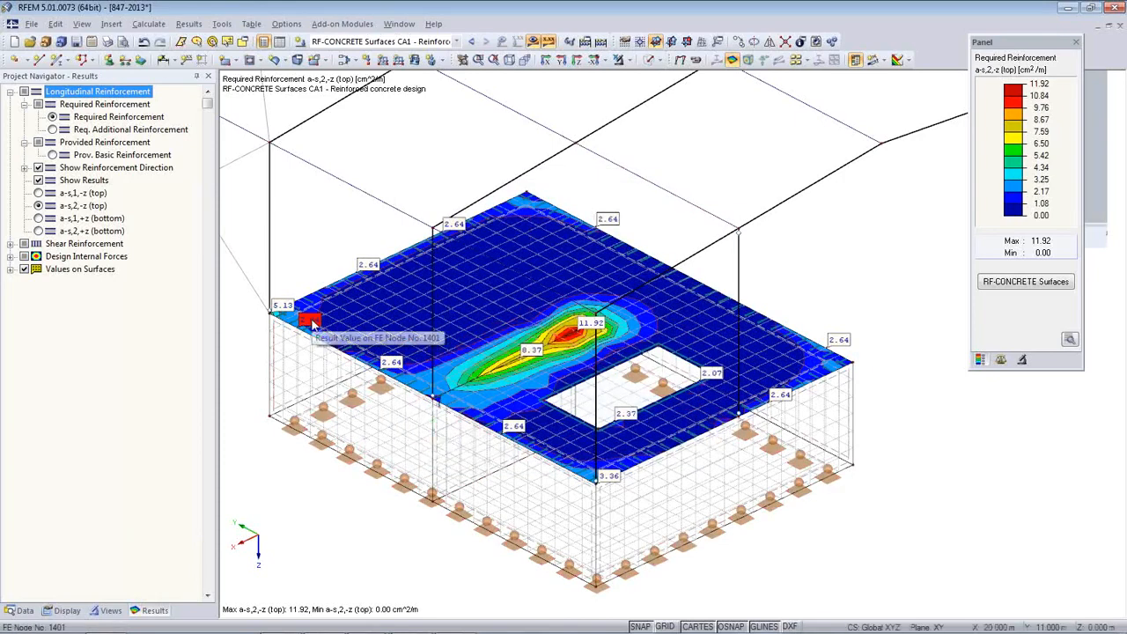
- Show only the surfaces made of Concrete C25/30 and view the slab in the Z-direction
middle_drag(563, 484, 577, 423)
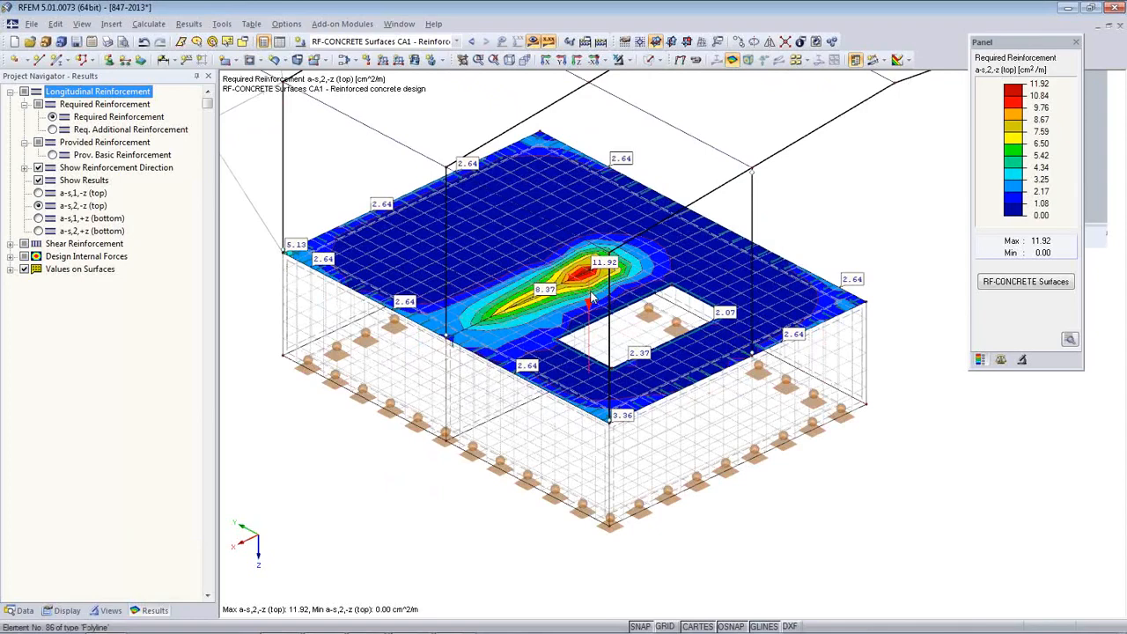
click(110, 610)
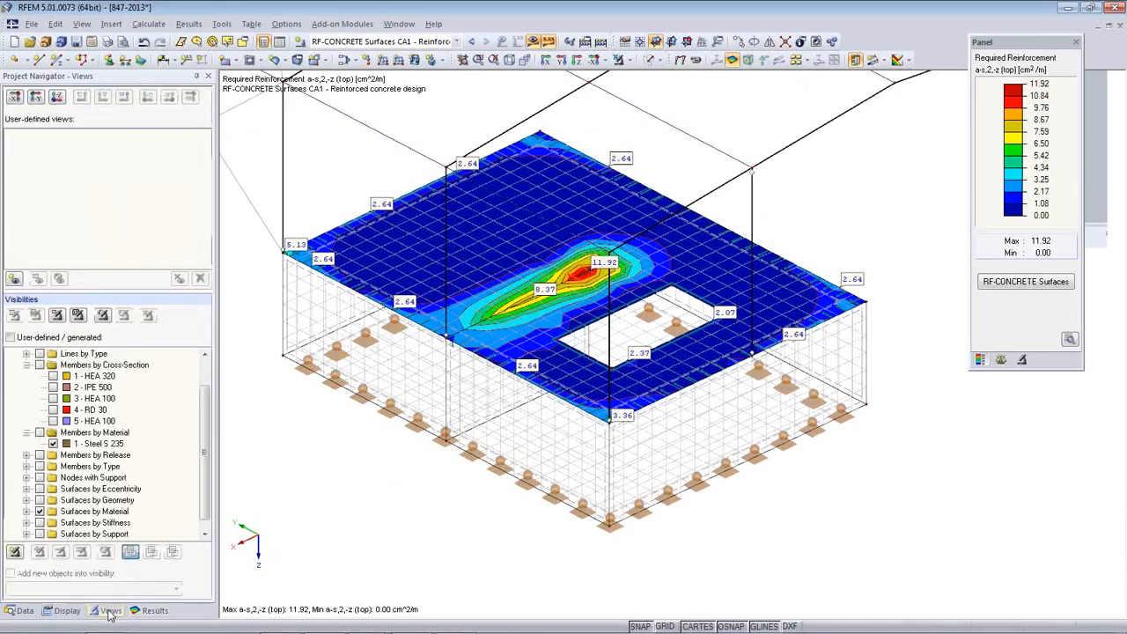
scroll(97, 535, down, 1)
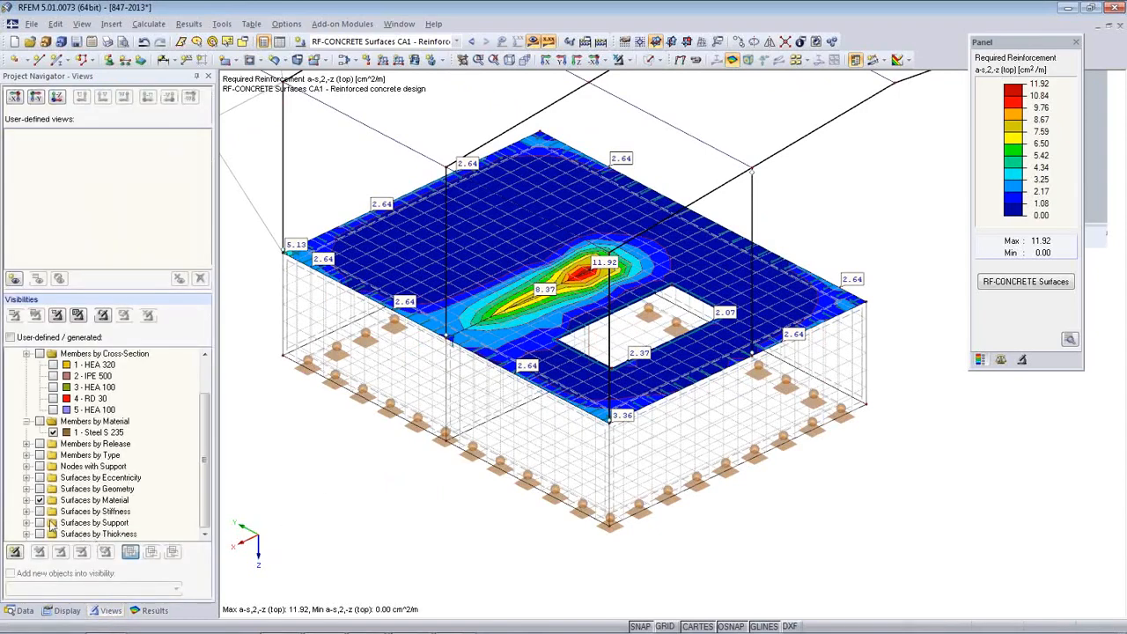
click(27, 500)
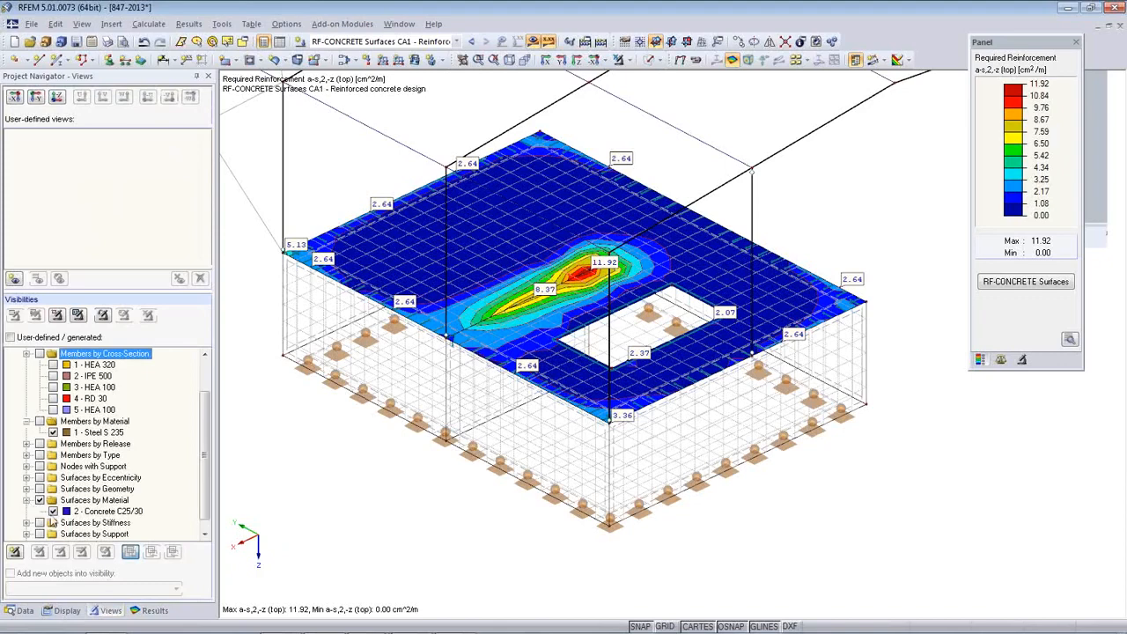
click(41, 501)
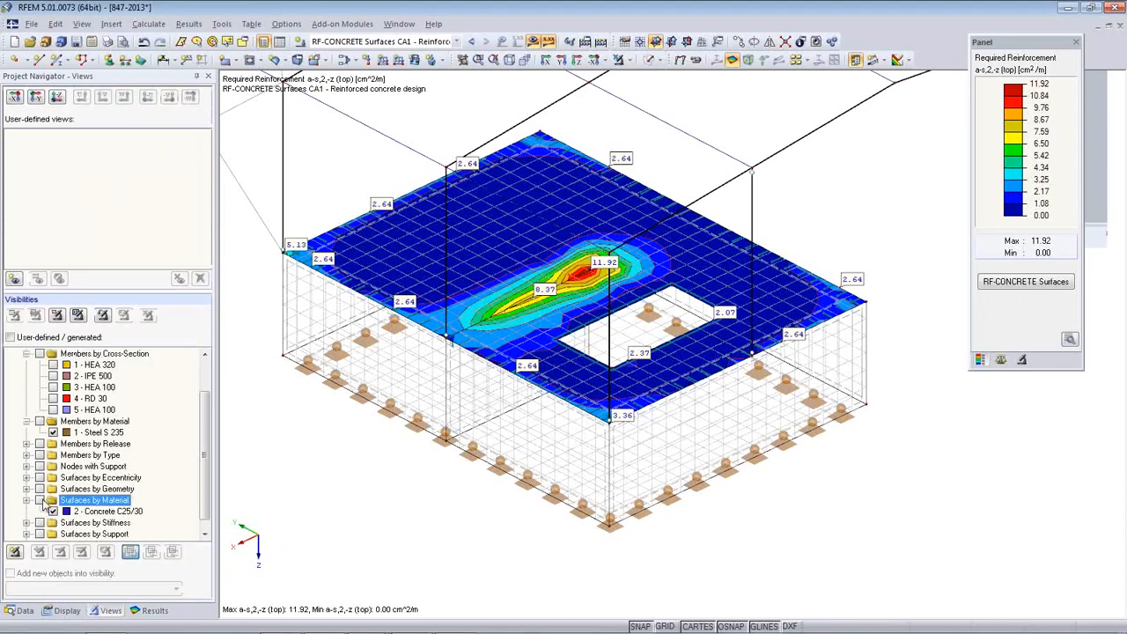
click(40, 500)
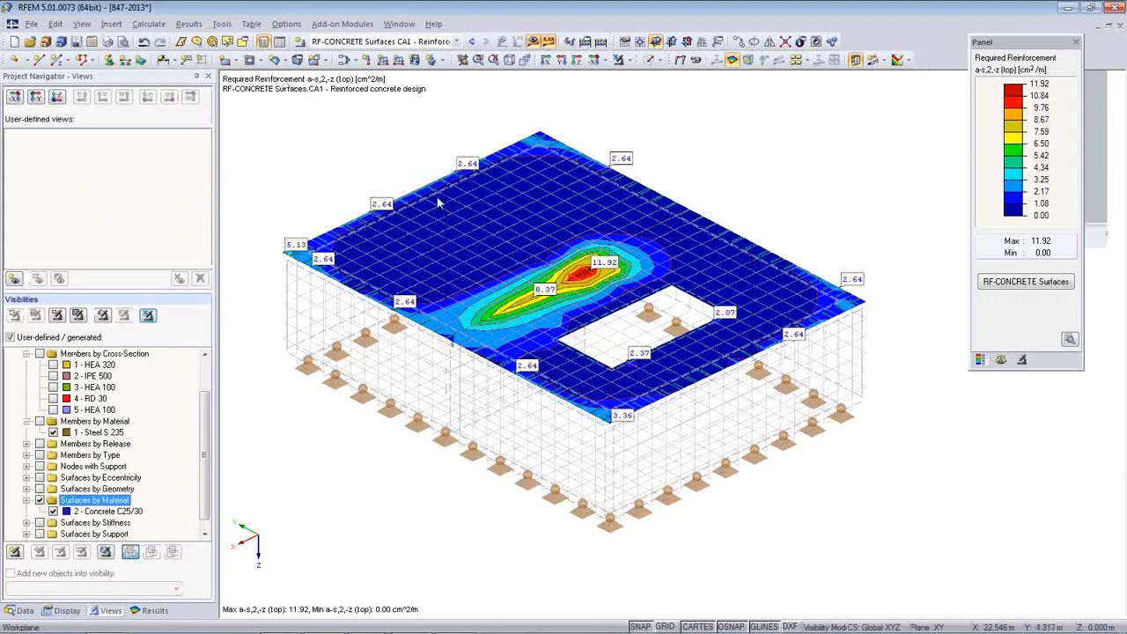
click(577, 64)
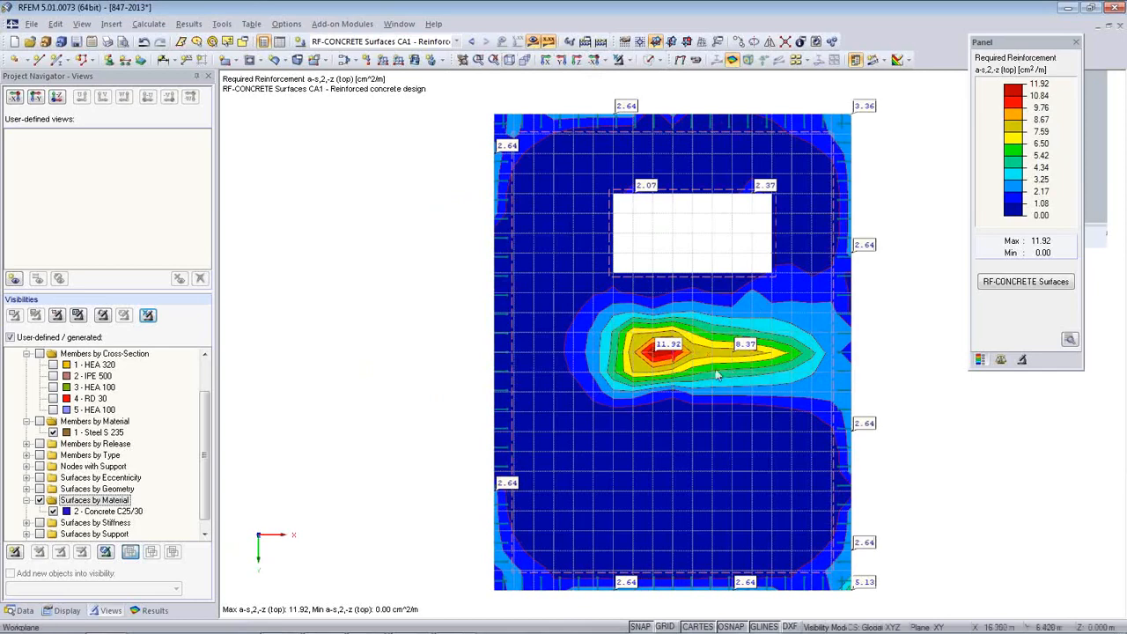
- Set up a graphic printout to report PR1 as a mass print, without showing the report on confirmation
click(107, 42)
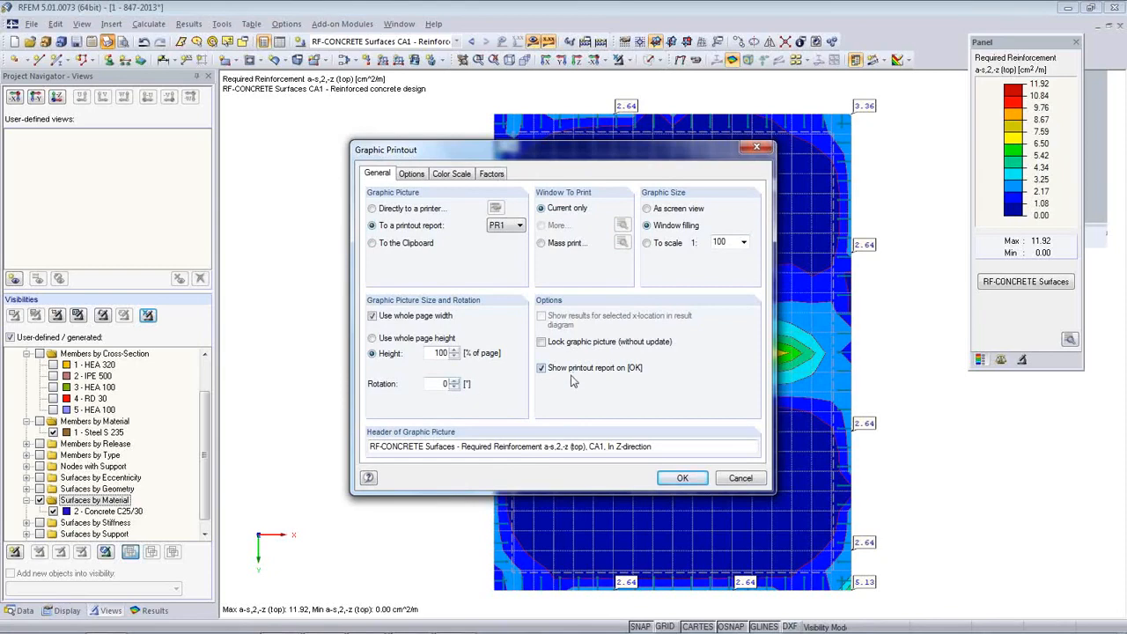
click(542, 368)
click(547, 246)
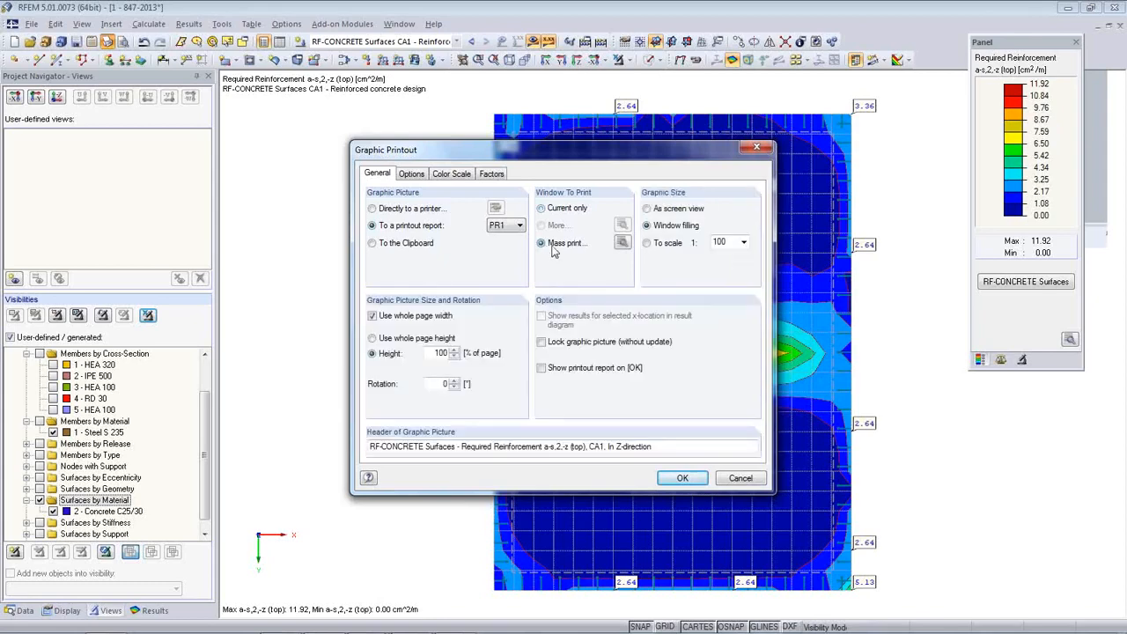
- Add a-s,1,-z (top) and a-s,2,+z (bottom) to the mass print's required reinforcement graphics and send them to the printout report
click(622, 245)
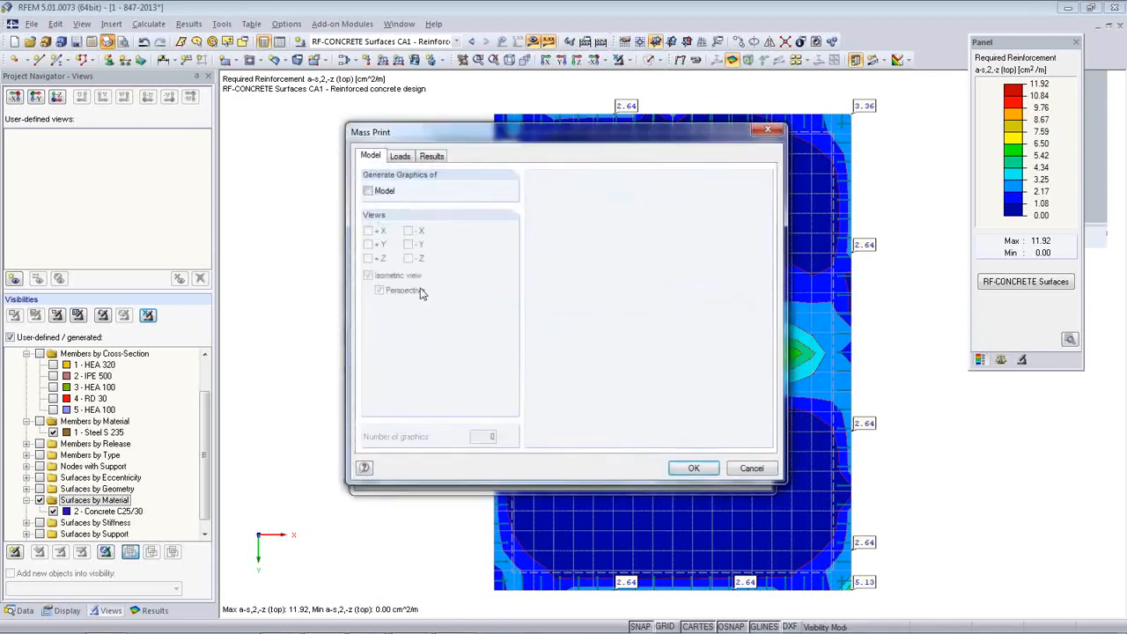
click(432, 156)
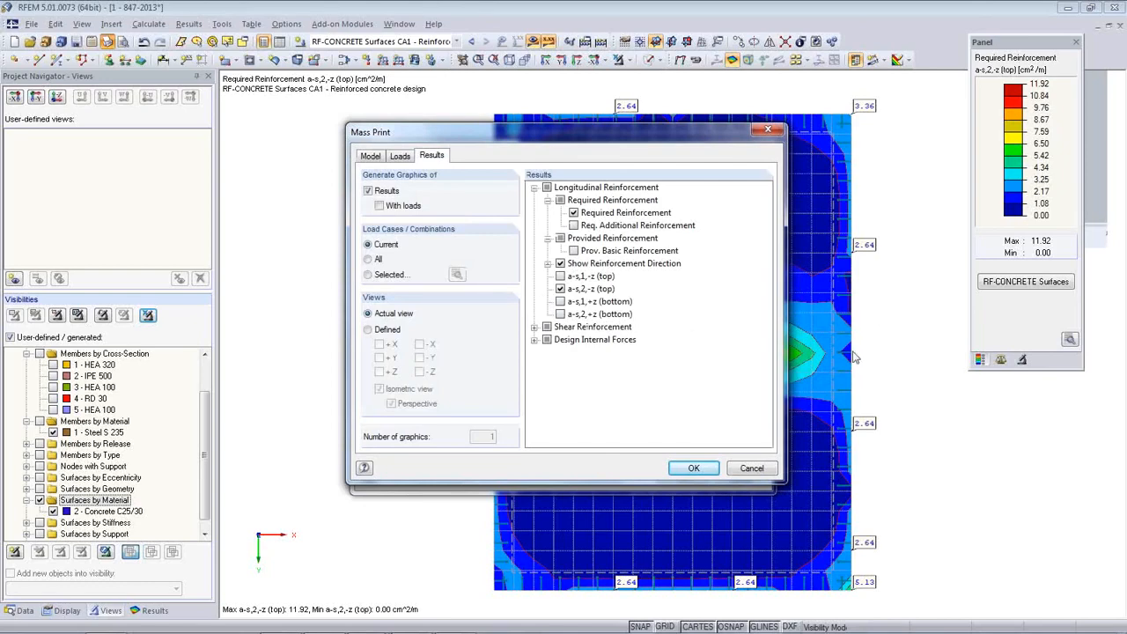
click(560, 277)
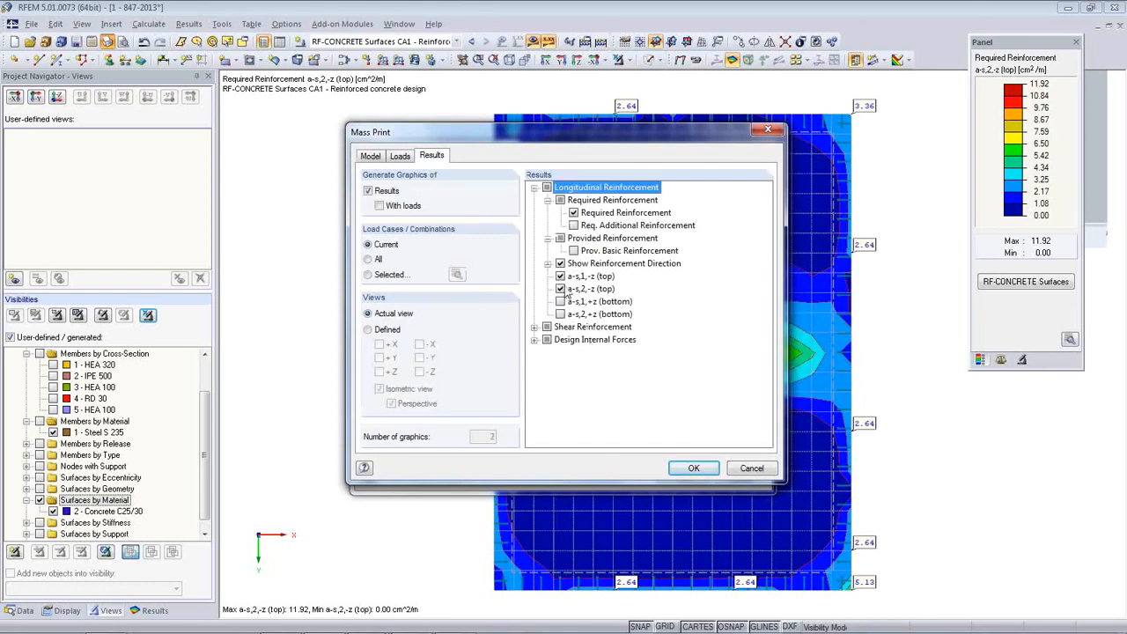
click(560, 314)
click(694, 469)
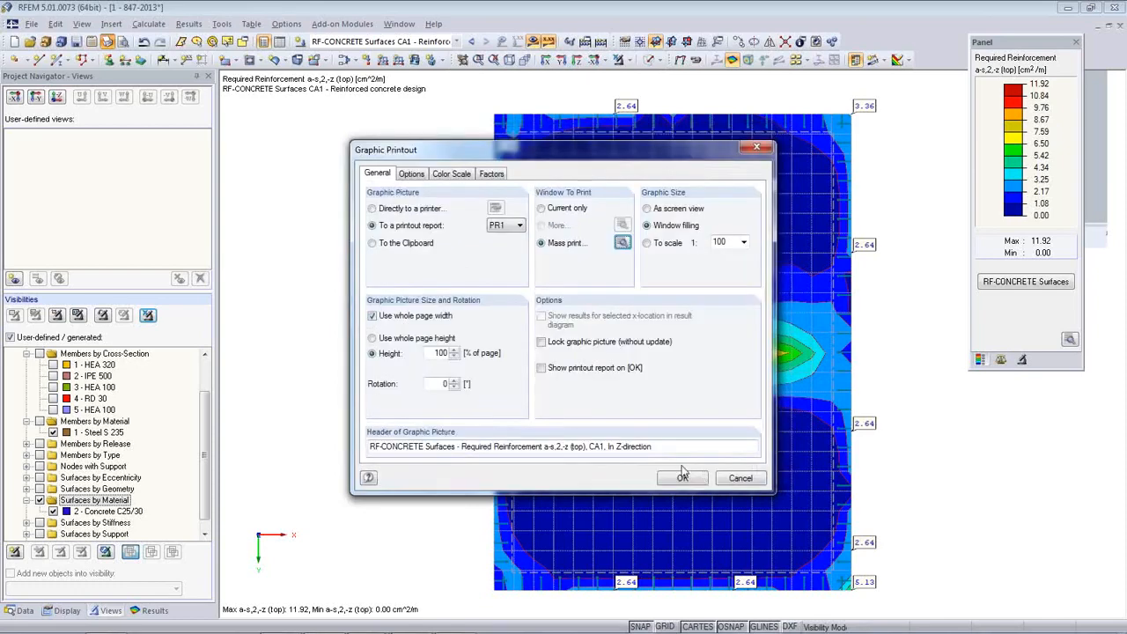
click(682, 478)
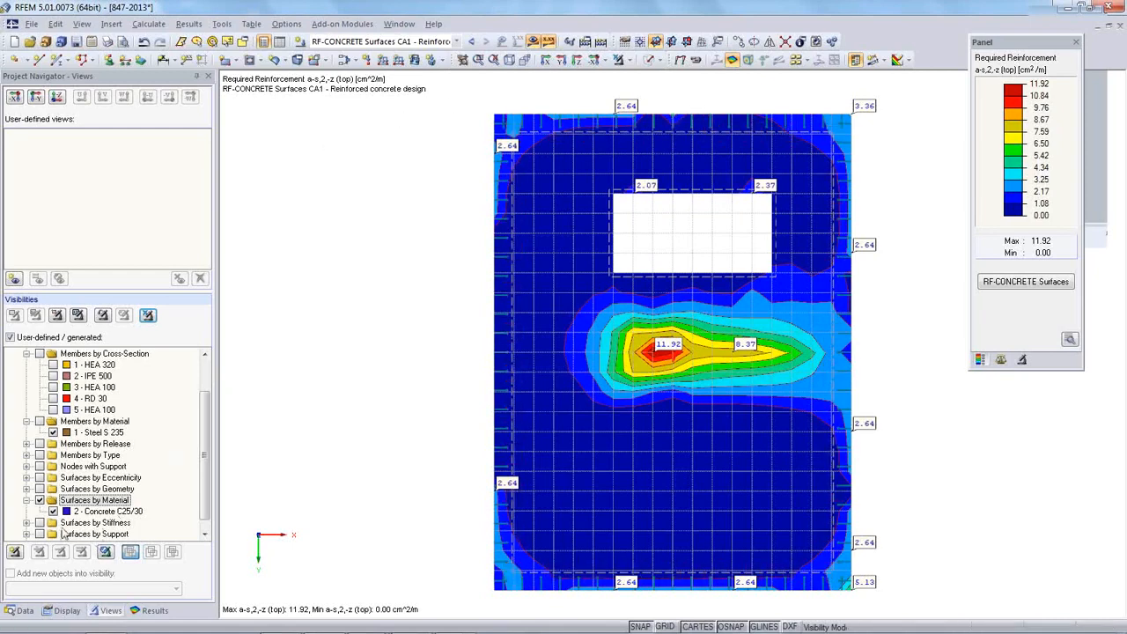
- Hide the concrete surfaces, show only the Steel S 235 members, and switch to an isometric view
click(38, 499)
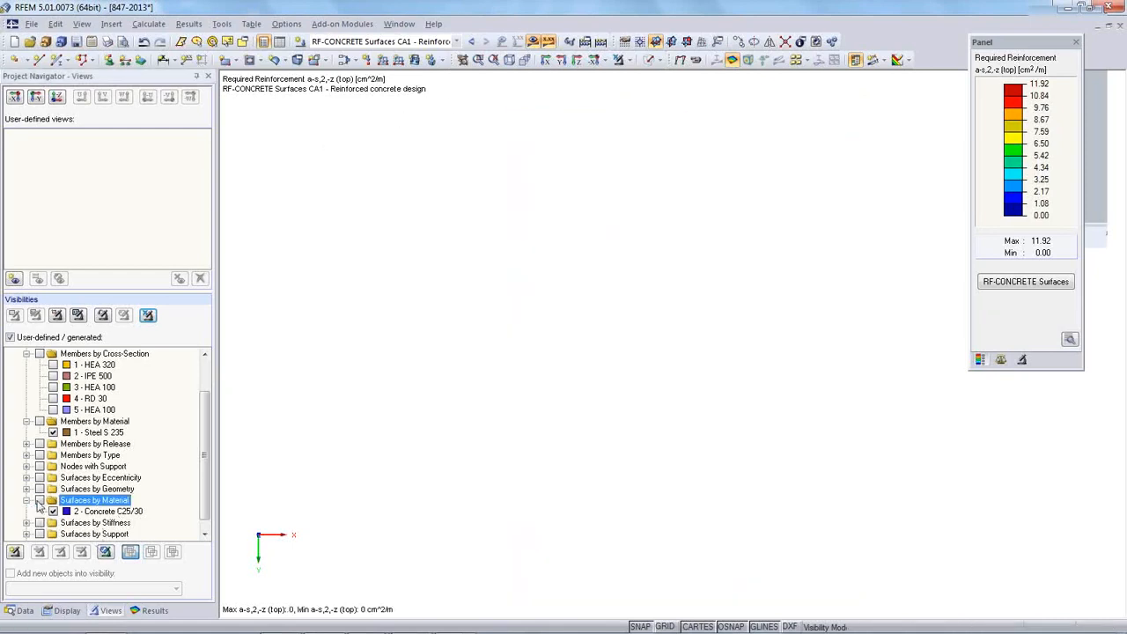
click(40, 422)
click(508, 61)
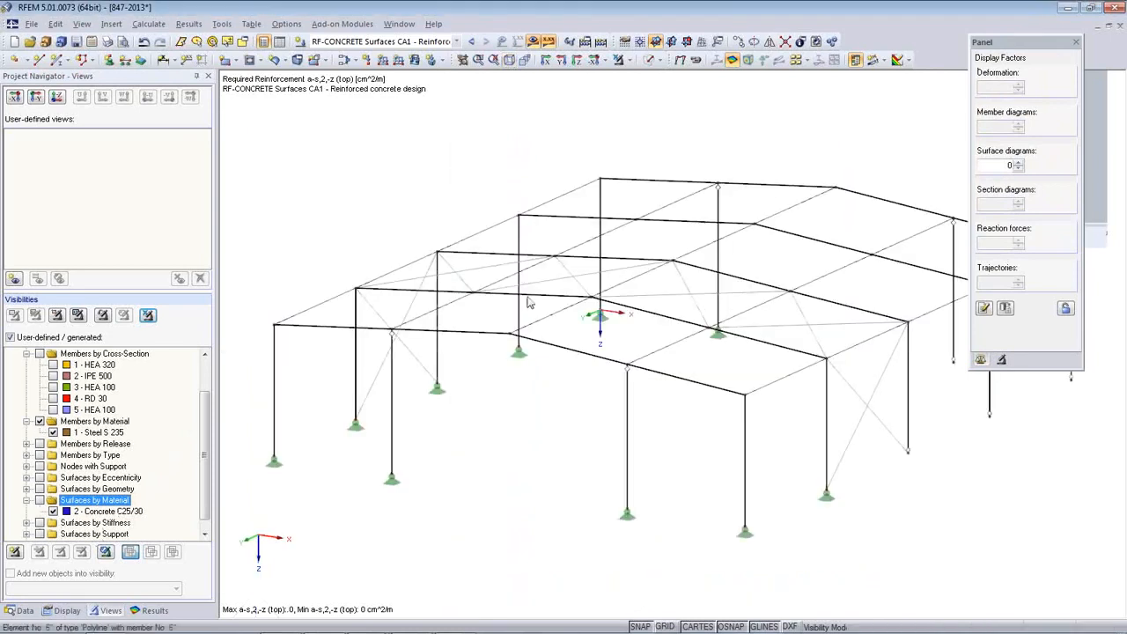
middle_drag(569, 432, 499, 424)
scroll(499, 424, down, 2)
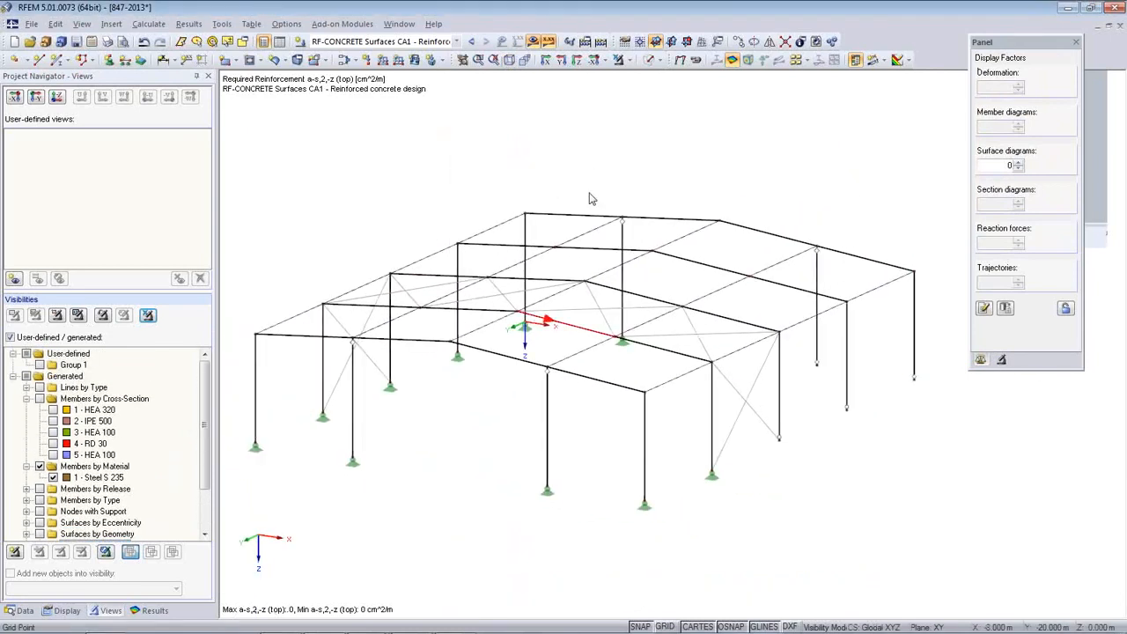
- Display the results of LC1 - Self-weight and set the member results display to Two-Colored
click(454, 41)
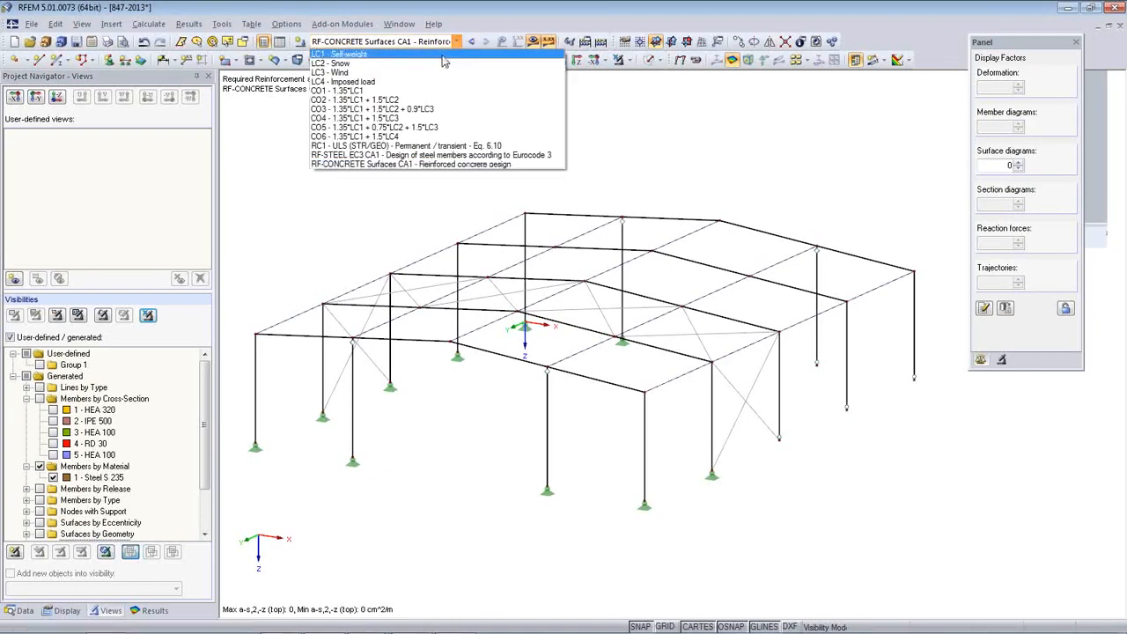
click(443, 56)
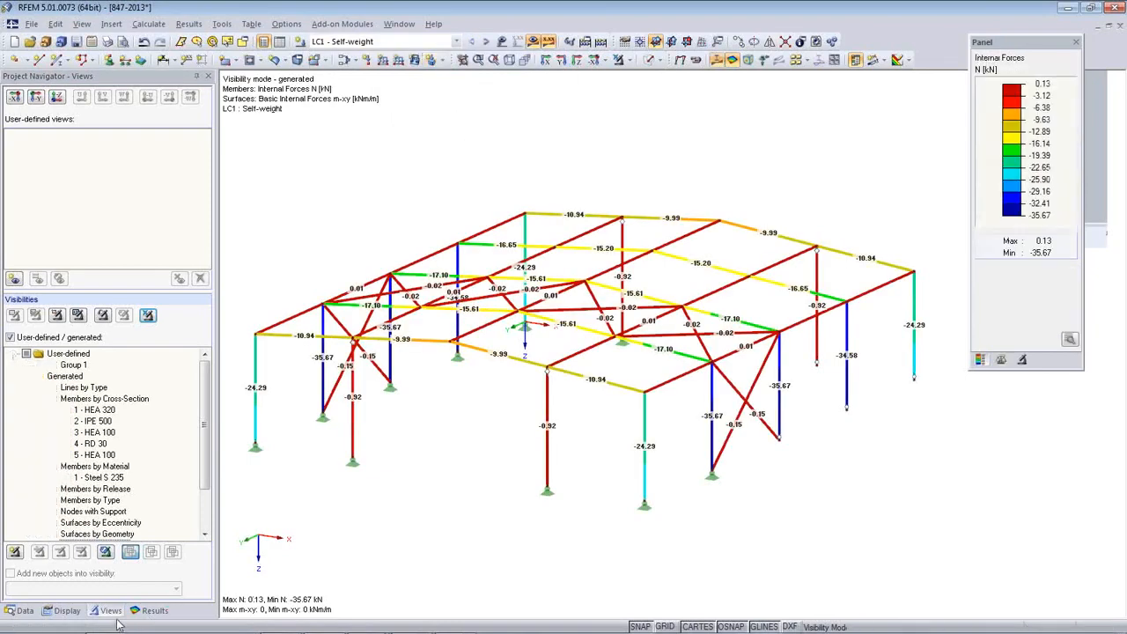
click(150, 610)
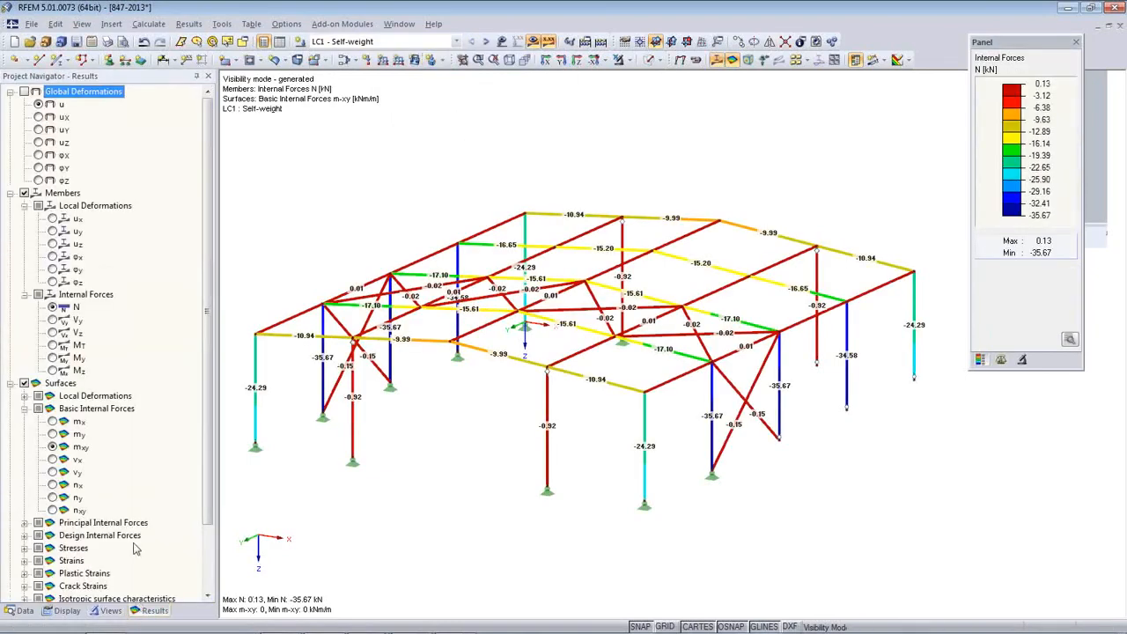
click(63, 611)
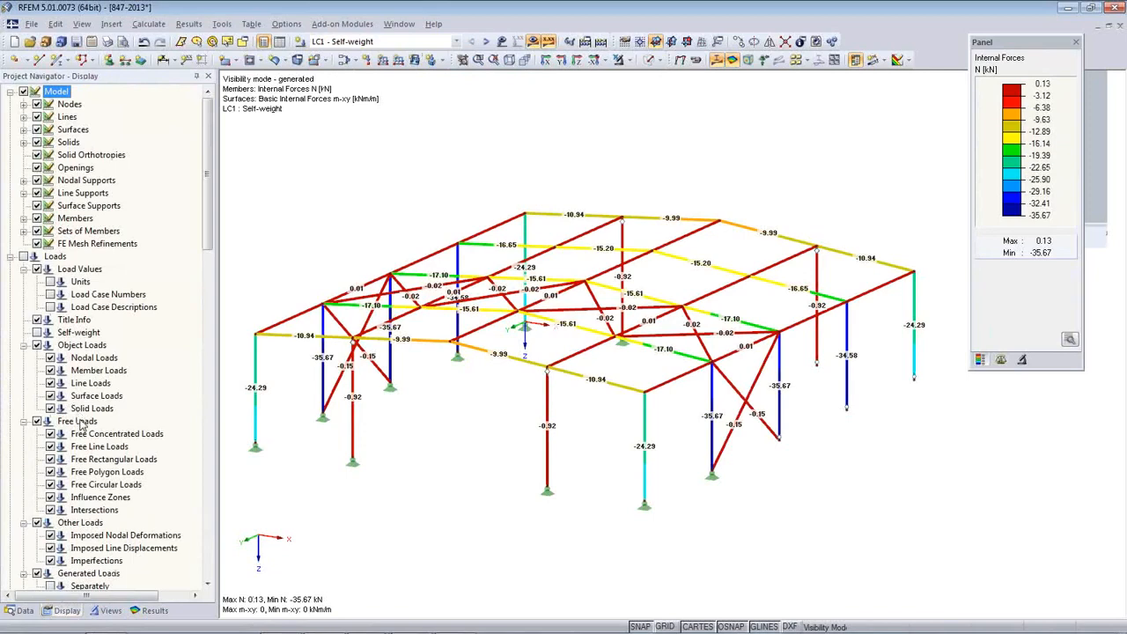
scroll(80, 421, down, 8)
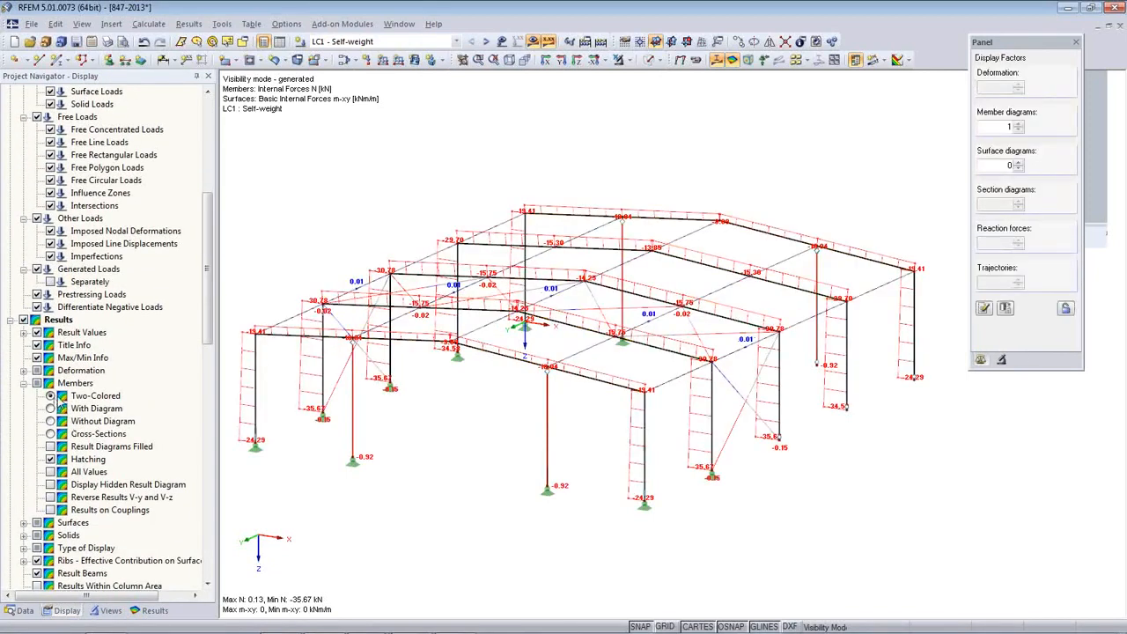
- Display the bending moment My as the members' internal force result on the isometric steel frame
ctrl+middle_drag(495, 430, 526, 459)
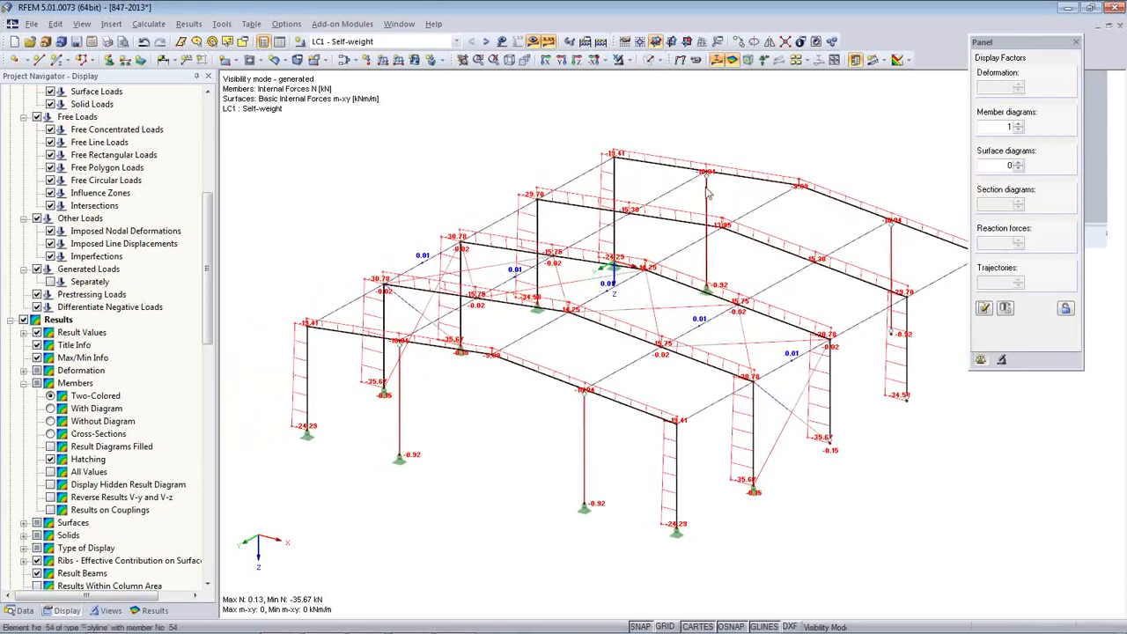
click(151, 610)
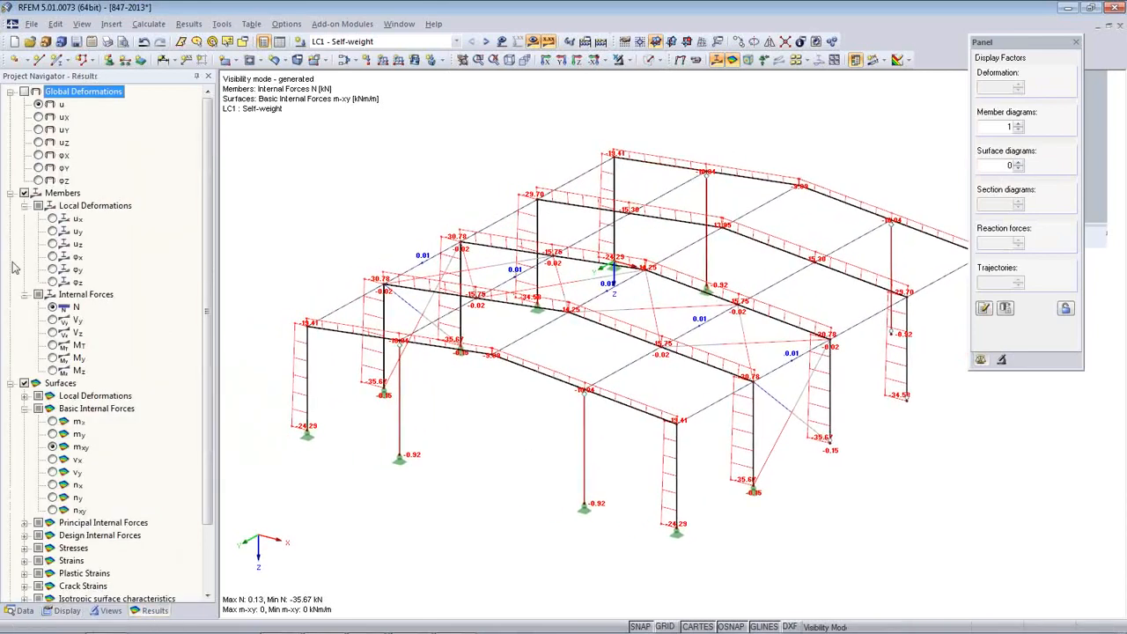
click(53, 358)
ctrl+middle_drag(421, 434, 454, 429)
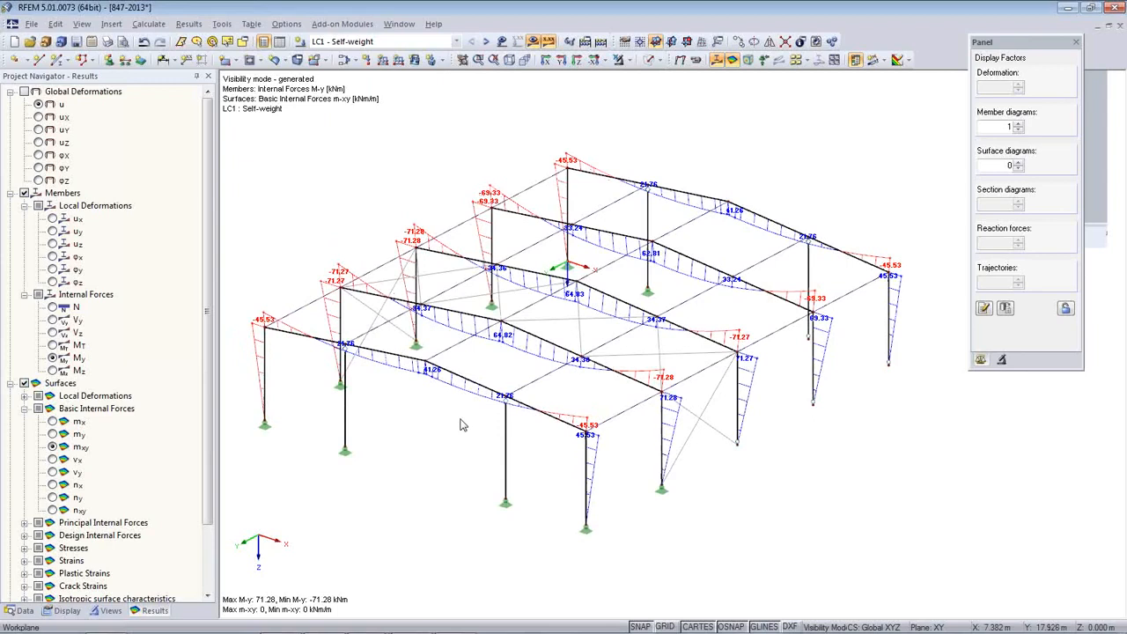
- Set up a graphic printout to report PR1 as a mass print and open the mass print settings
click(107, 44)
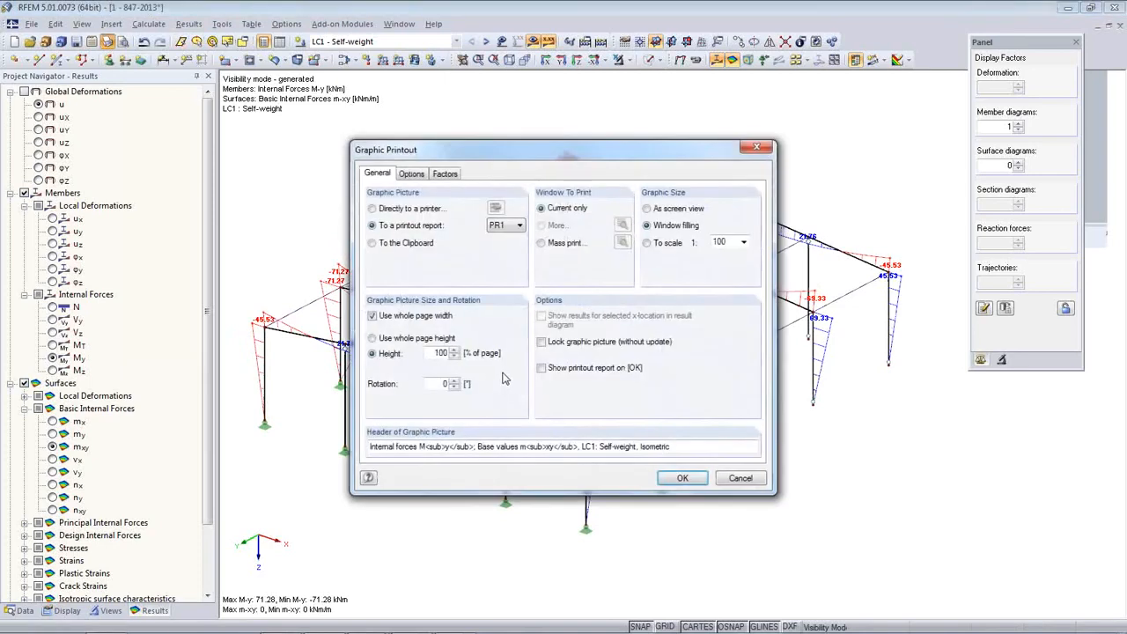
click(543, 243)
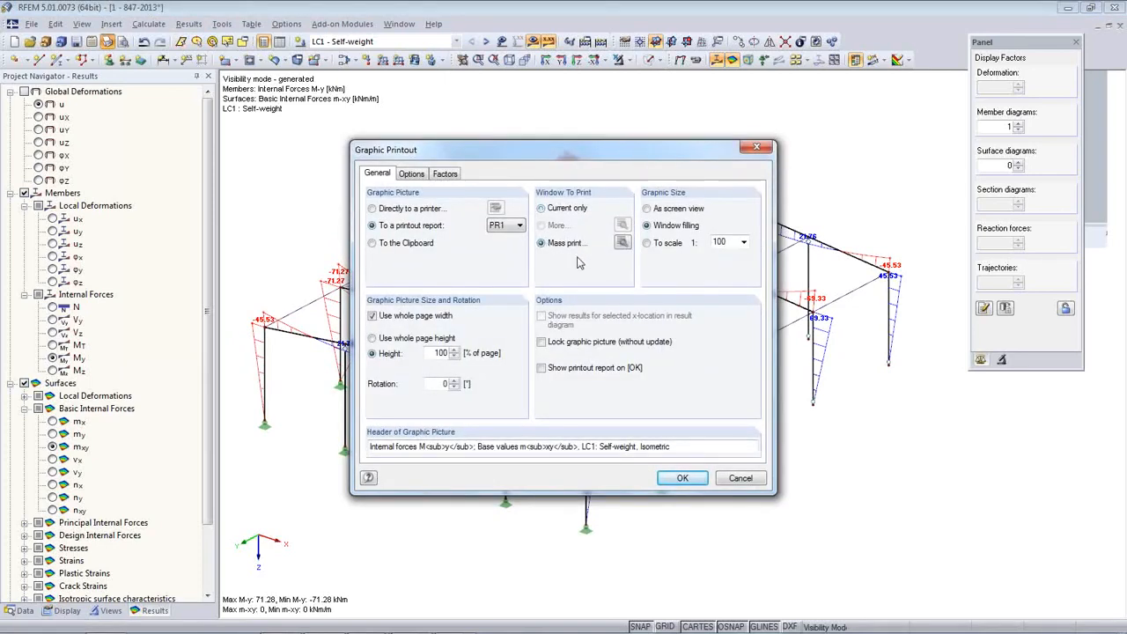
click(621, 243)
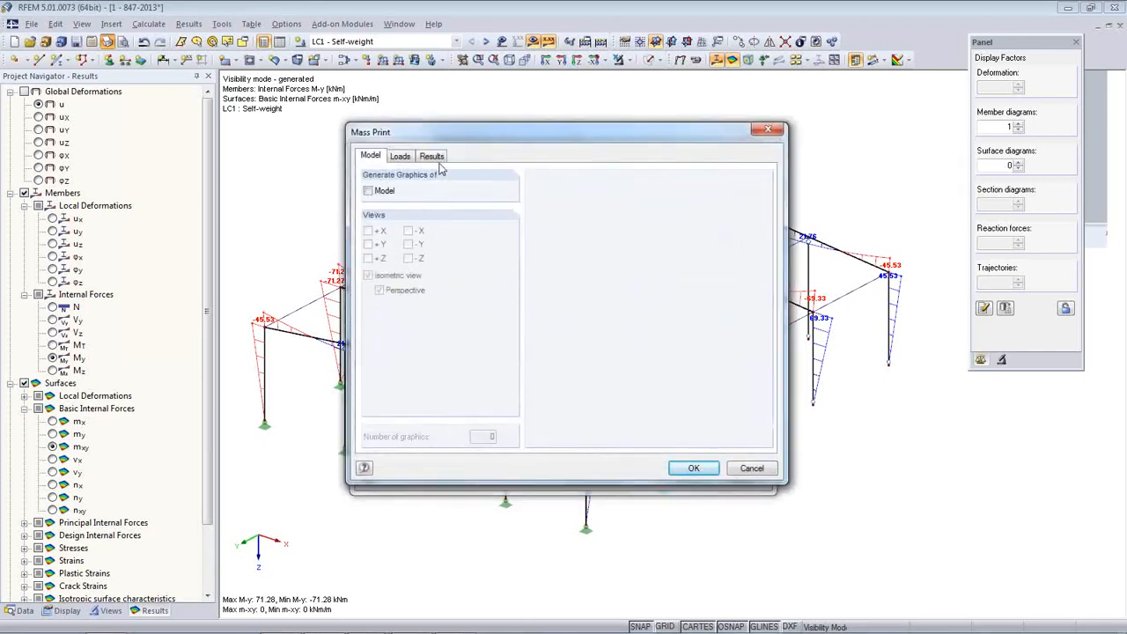
- Include load graphics in the mass print for the selected load cases LC1 Self-weight, LC2 Snow, LC3 Wind and LC4 Imposed load
click(407, 160)
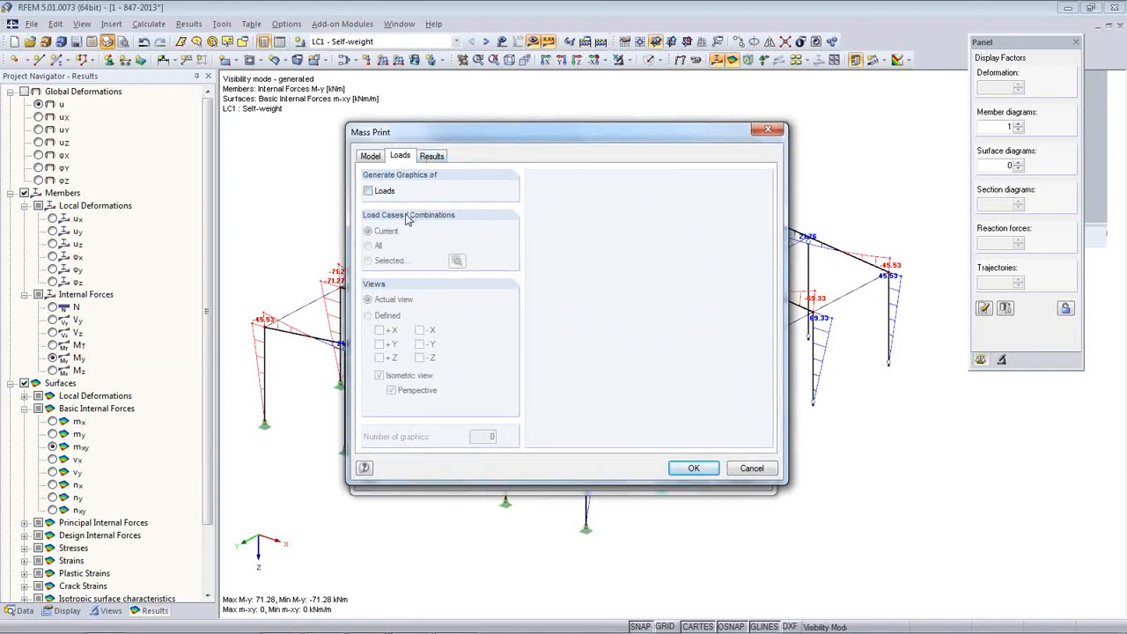
click(368, 191)
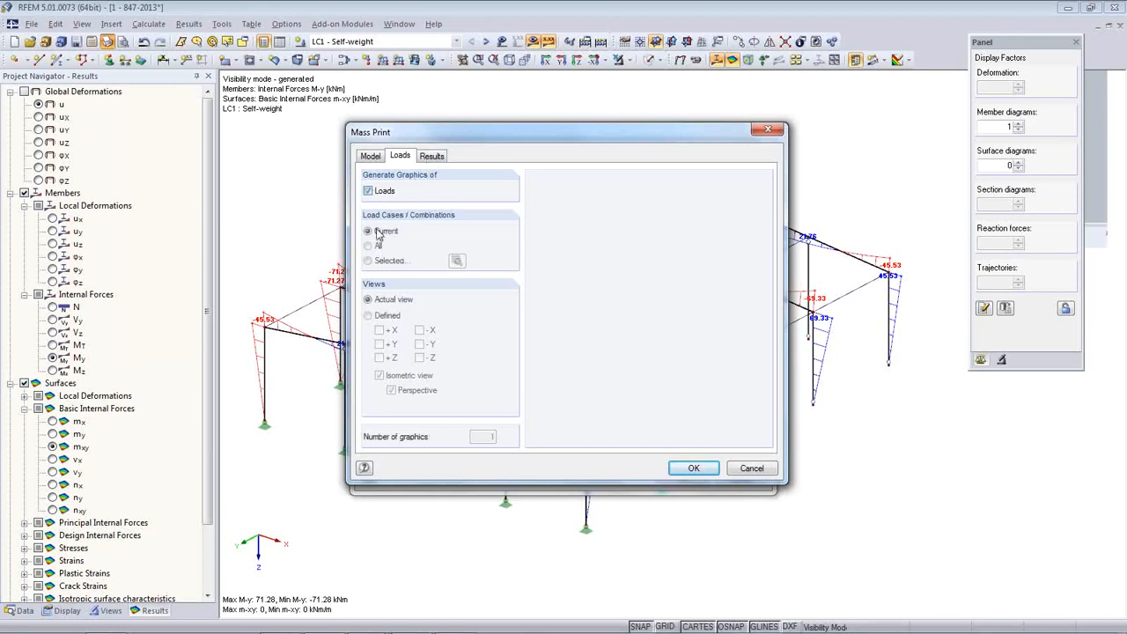
click(376, 263)
click(456, 261)
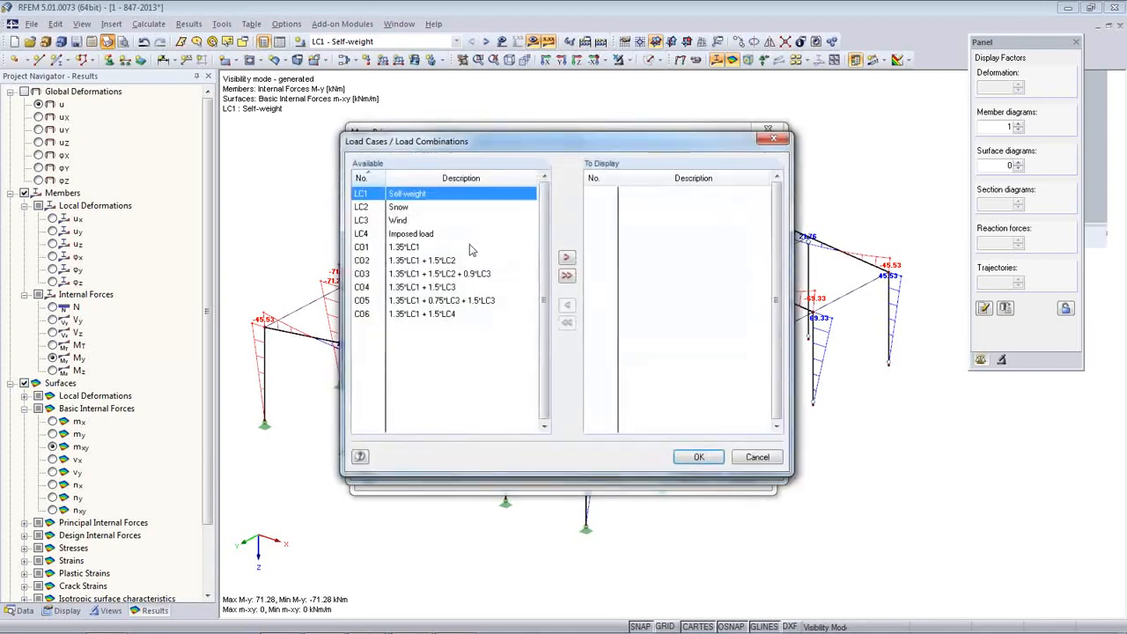
double_click(407, 198)
double_click(407, 197)
double_click(405, 198)
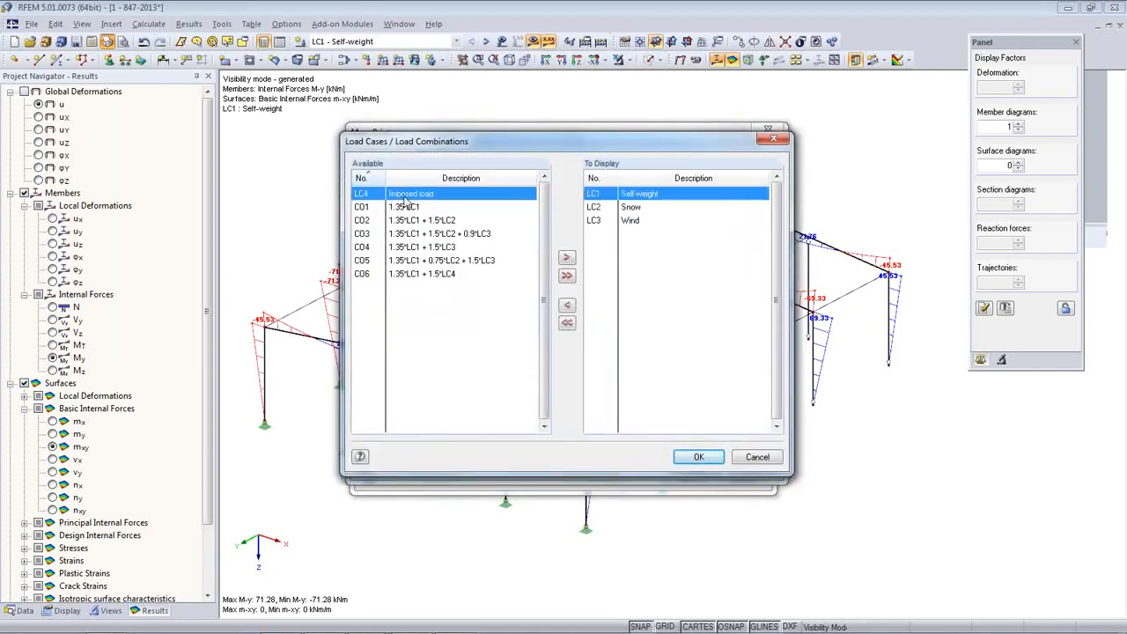
double_click(405, 200)
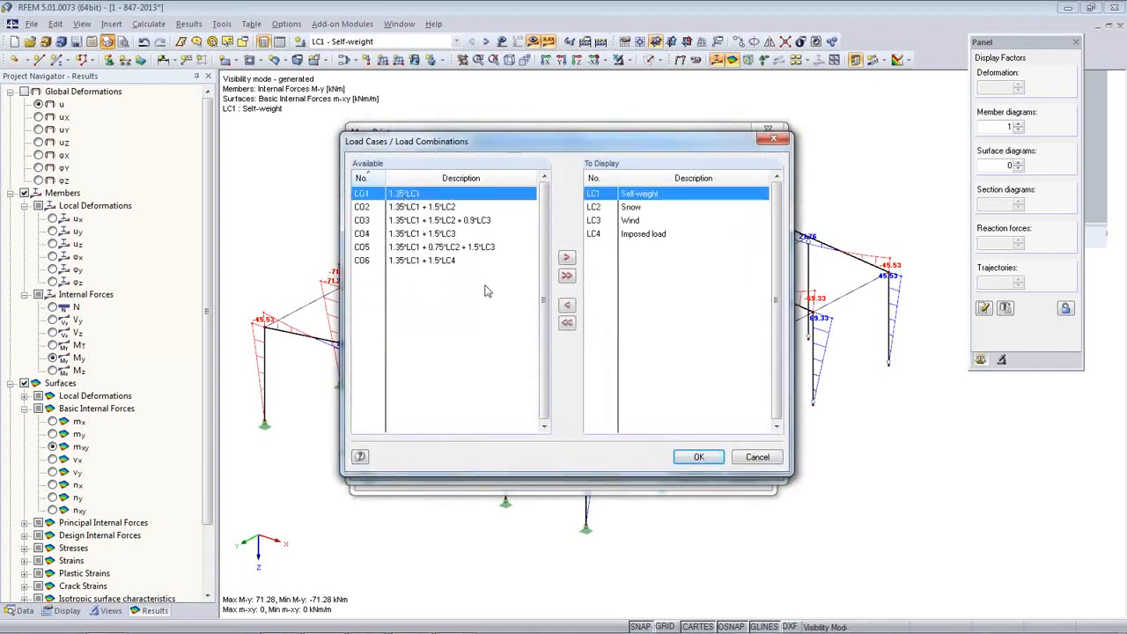
click(698, 457)
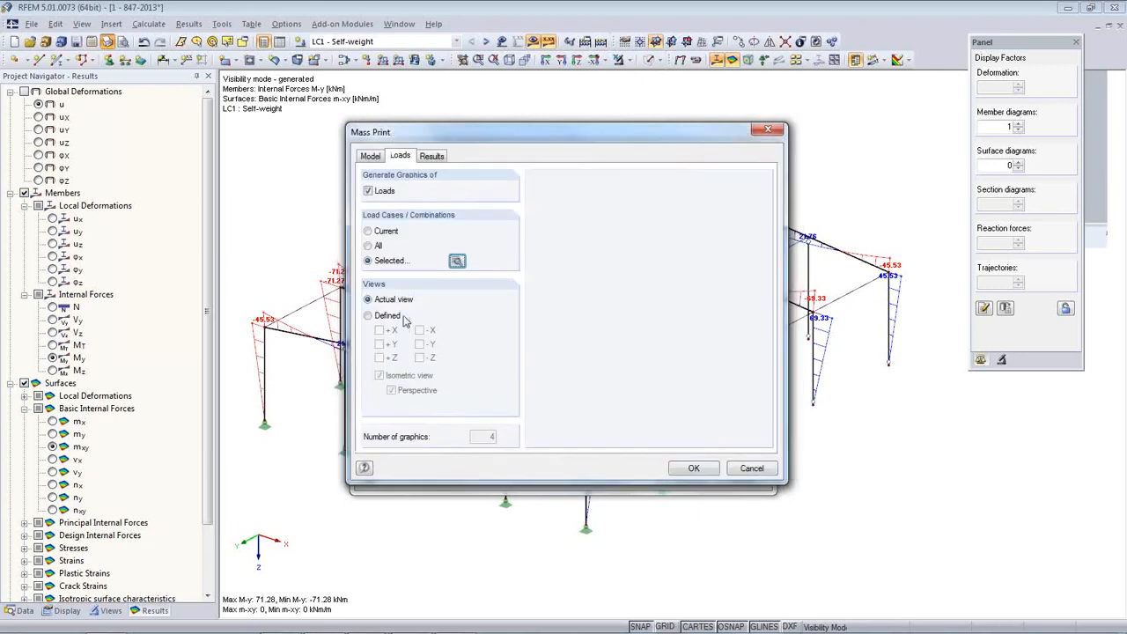
- Include result graphics of the member internal forces N, Vy, Vz, My and Mz in the mass print for all load cases and combinations
click(432, 158)
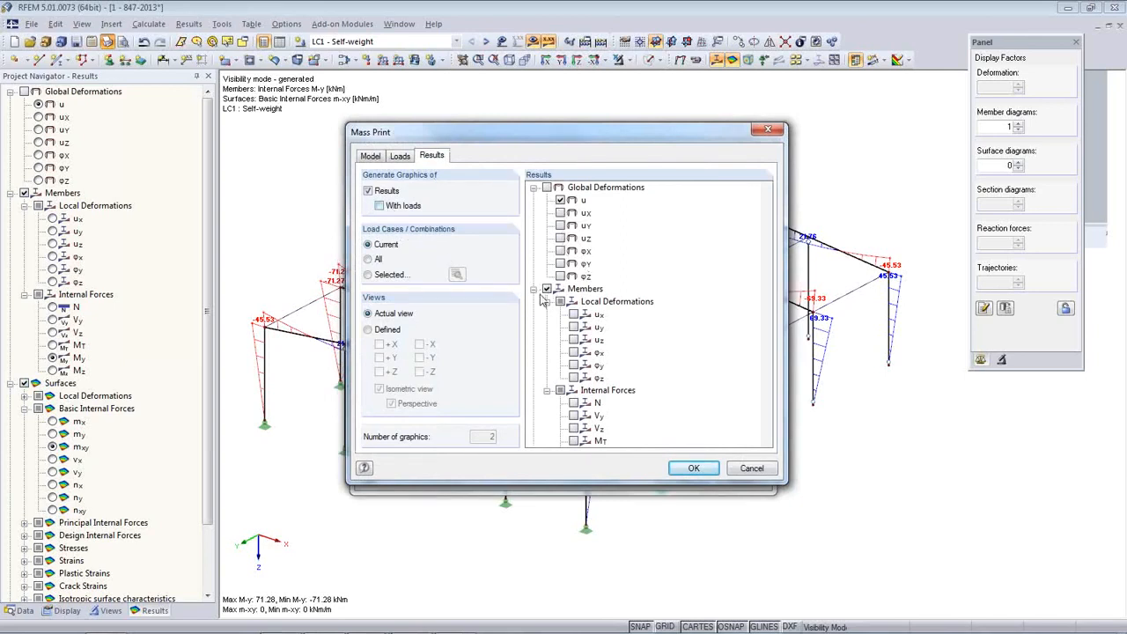
scroll(766, 342, down, 3)
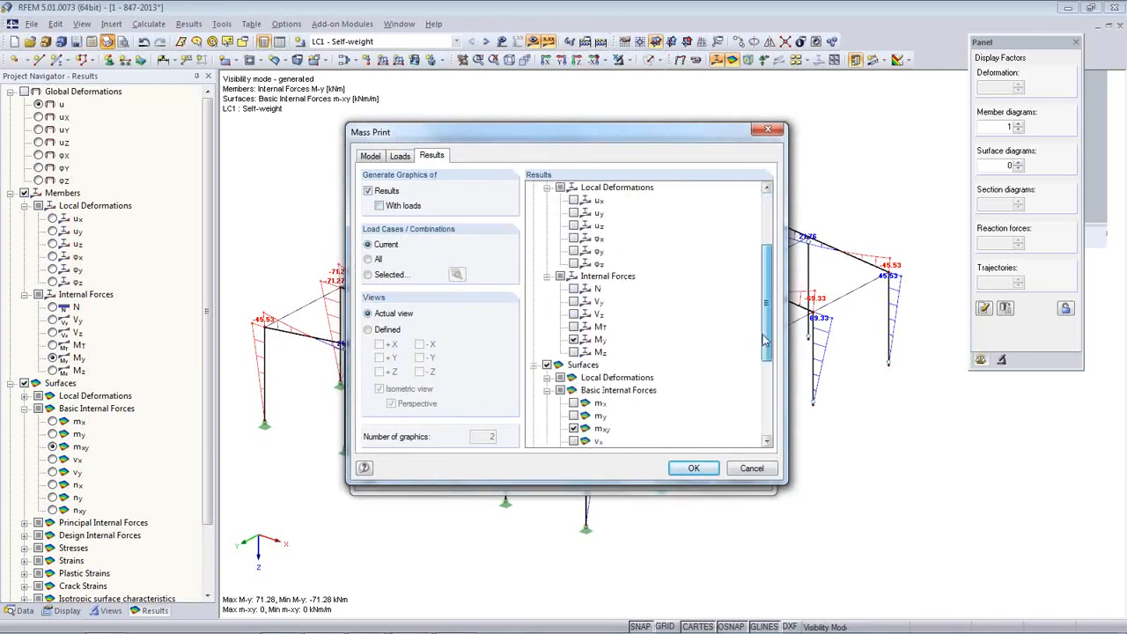
scroll(766, 341, down, 1)
click(573, 263)
click(573, 276)
click(573, 289)
click(573, 313)
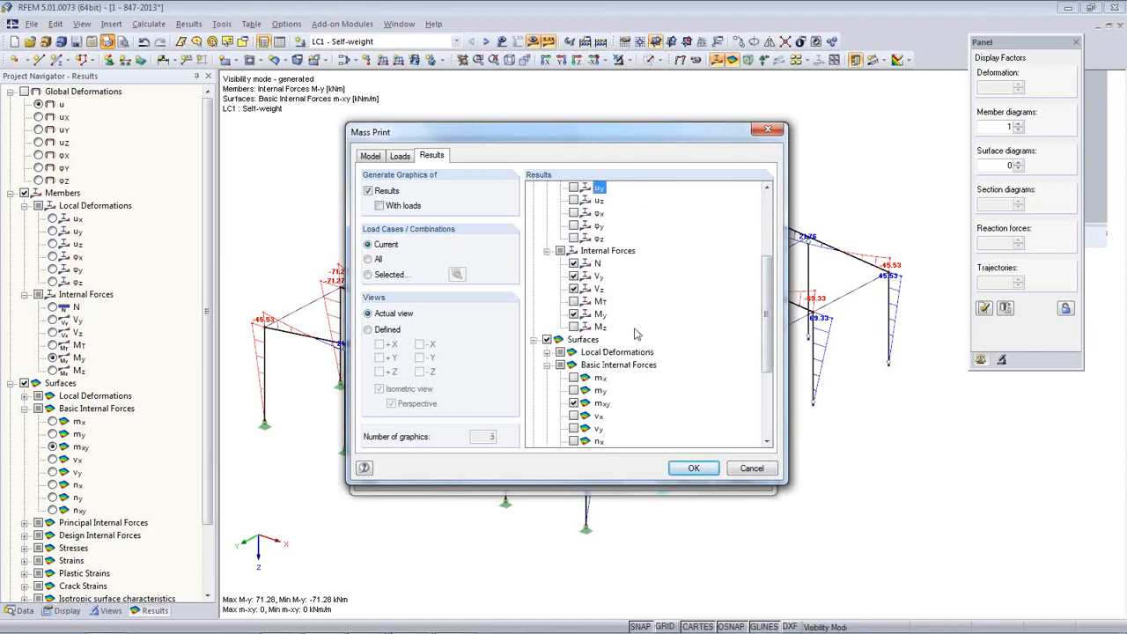
click(573, 327)
click(368, 259)
click(691, 469)
- Set the graphic height to 50% of the page and send the mass print to the printout report
double_click(440, 353)
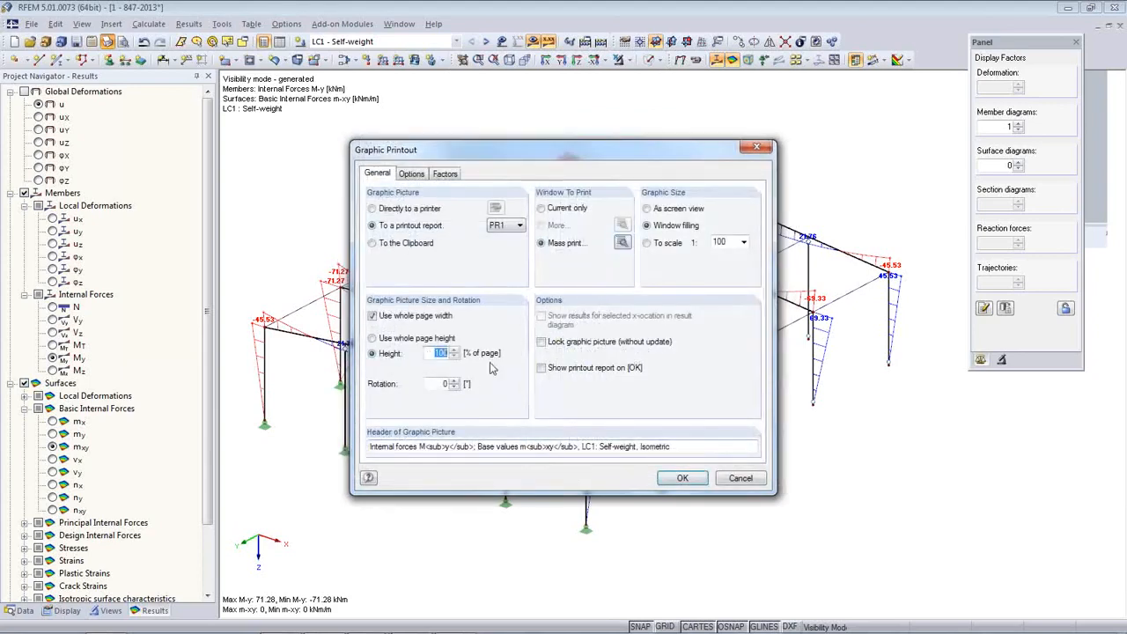
text(50)
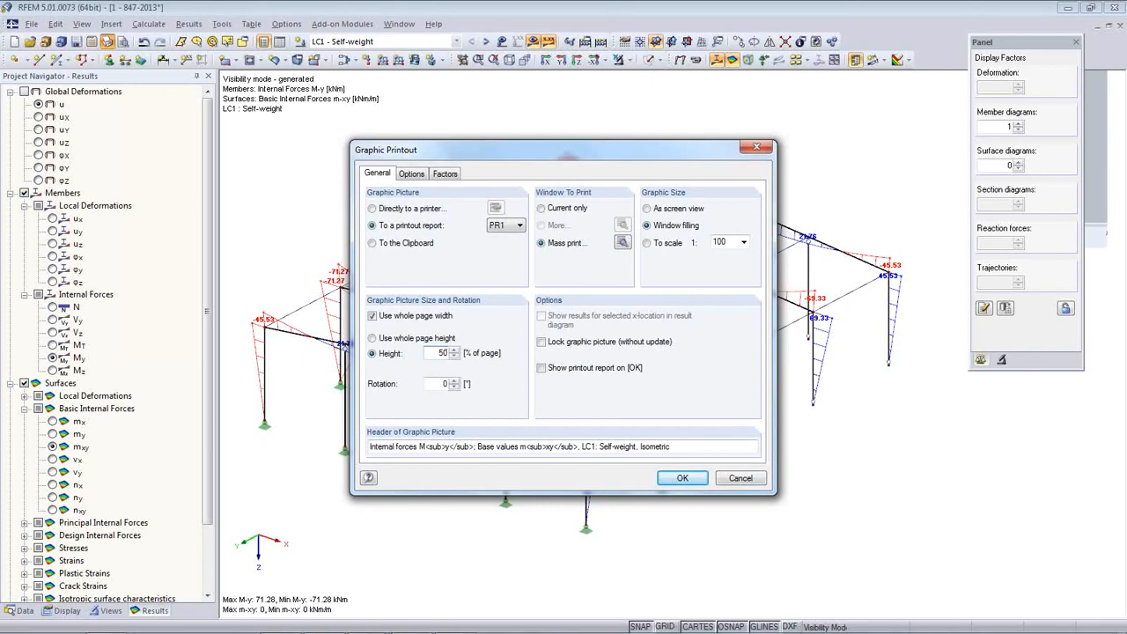
click(683, 483)
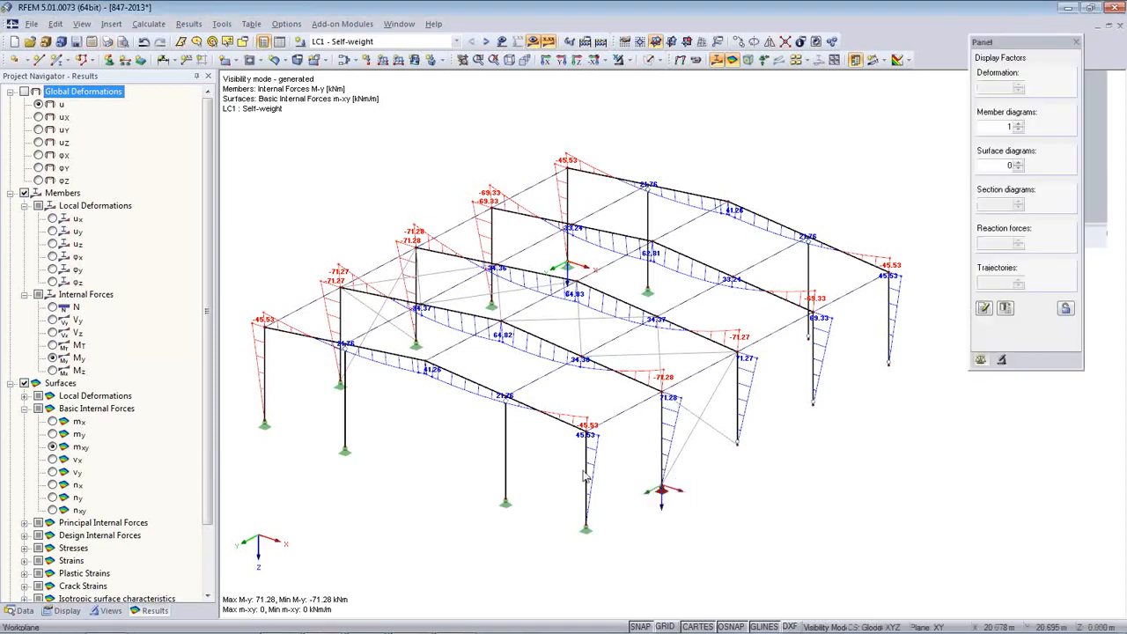
- Open the printout report PR1: RFEM, Steel and Concrete from the project data tree
click(12, 611)
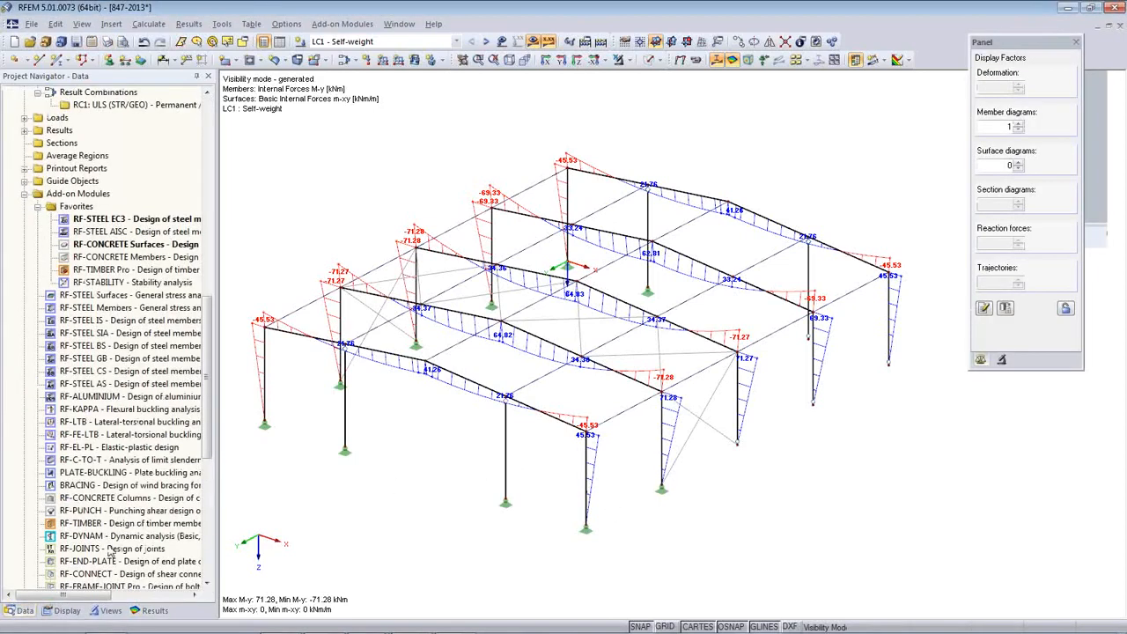
scroll(63, 365, up, 1)
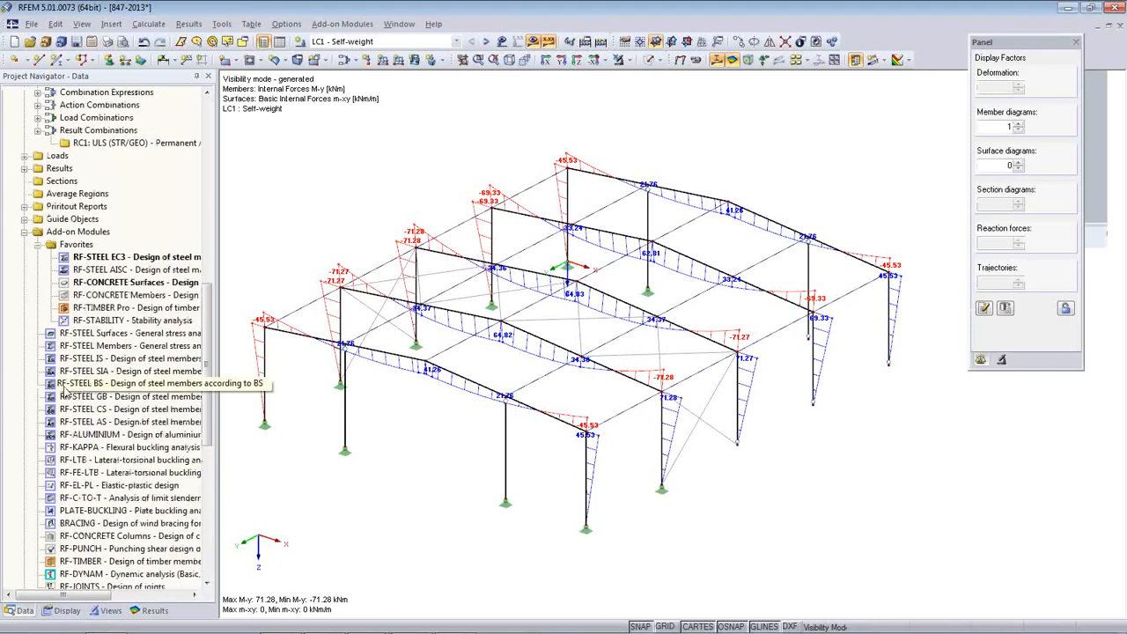
click(25, 206)
scroll(77, 201, up, 5)
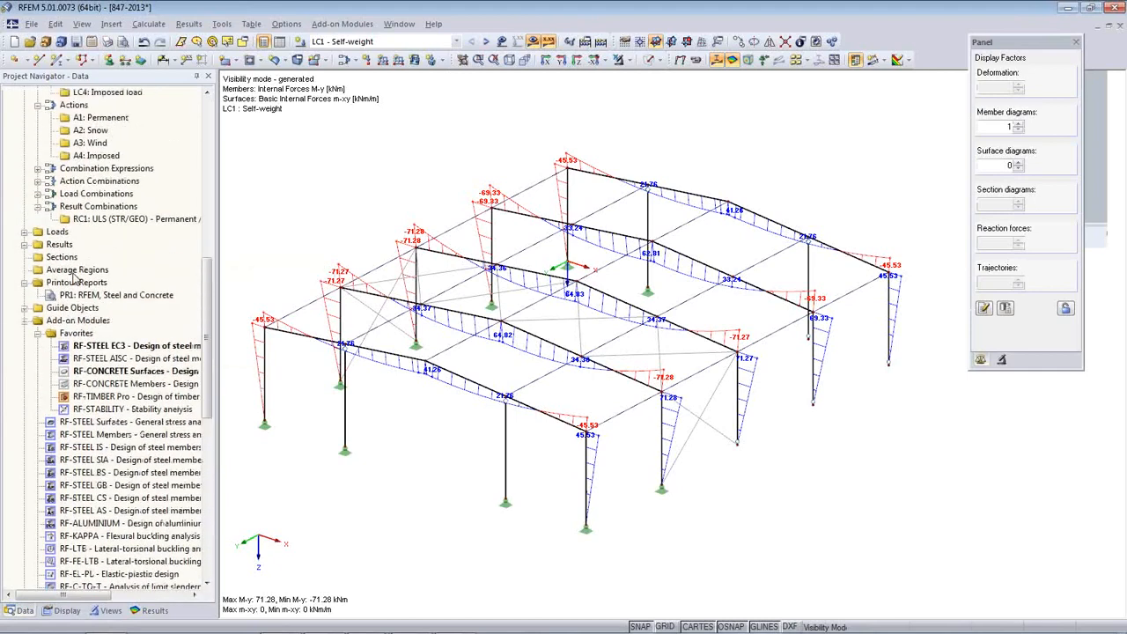
click(89, 410)
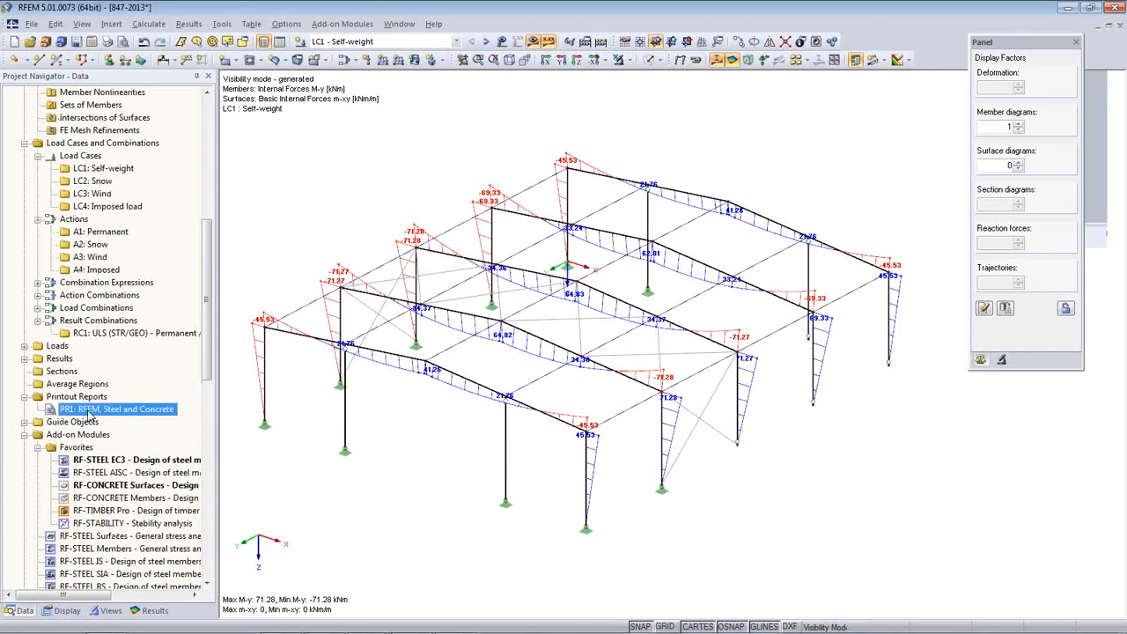
double_click(88, 410)
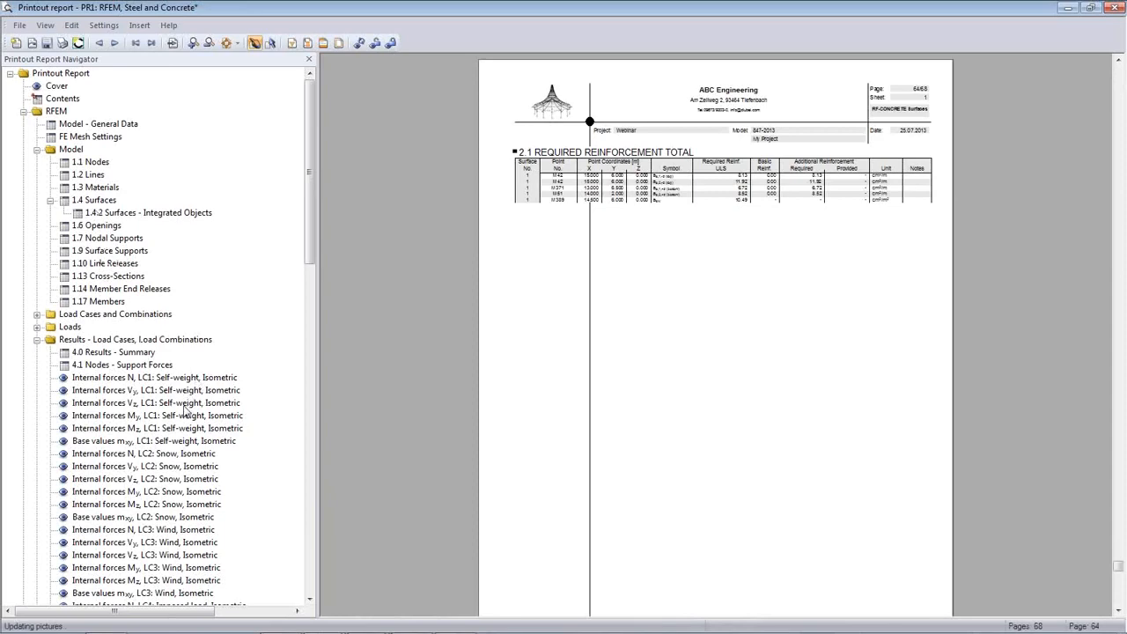
- Look through the report's contents and examine the CO4 graphics from internal forces My to base values mxy
scroll(184, 409, down, 3)
scroll(185, 409, down, 20)
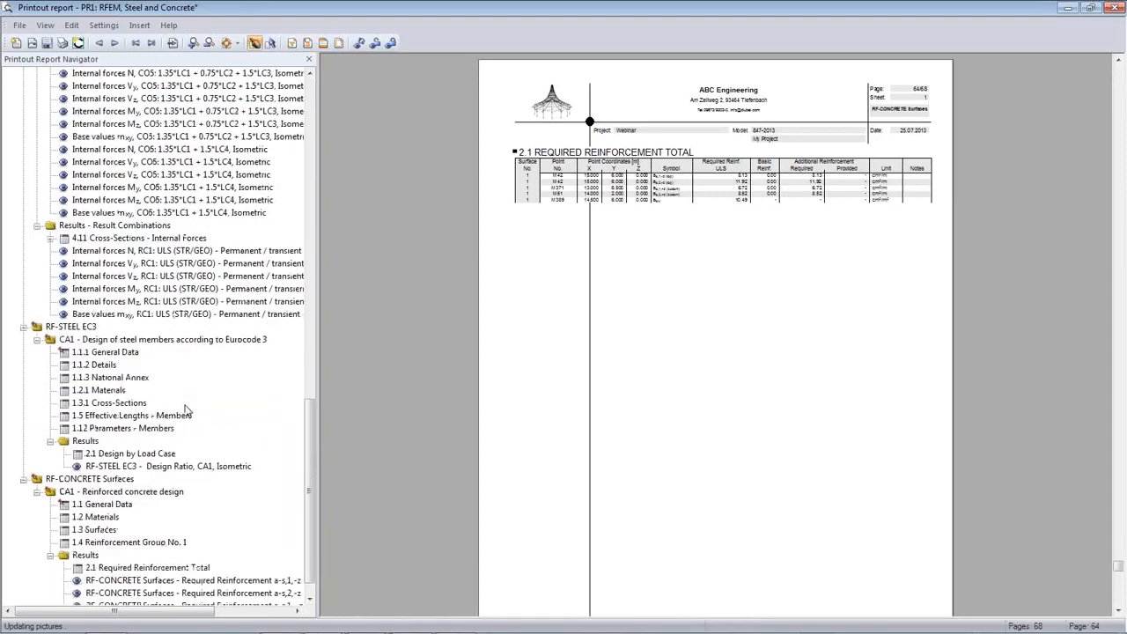
scroll(184, 409, up, 9)
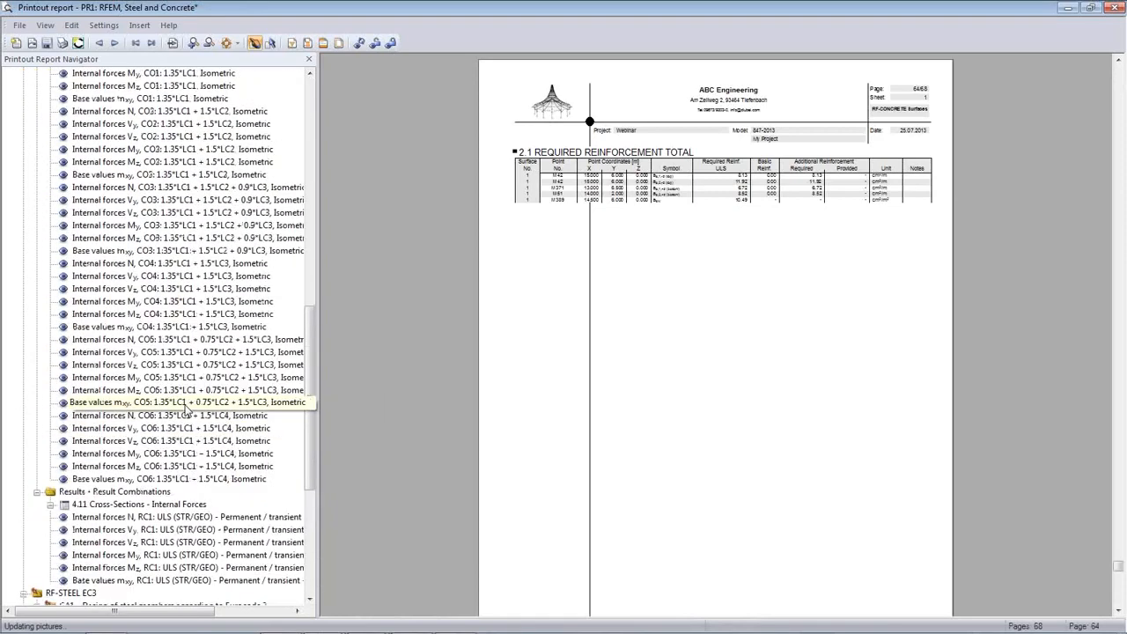
click(167, 302)
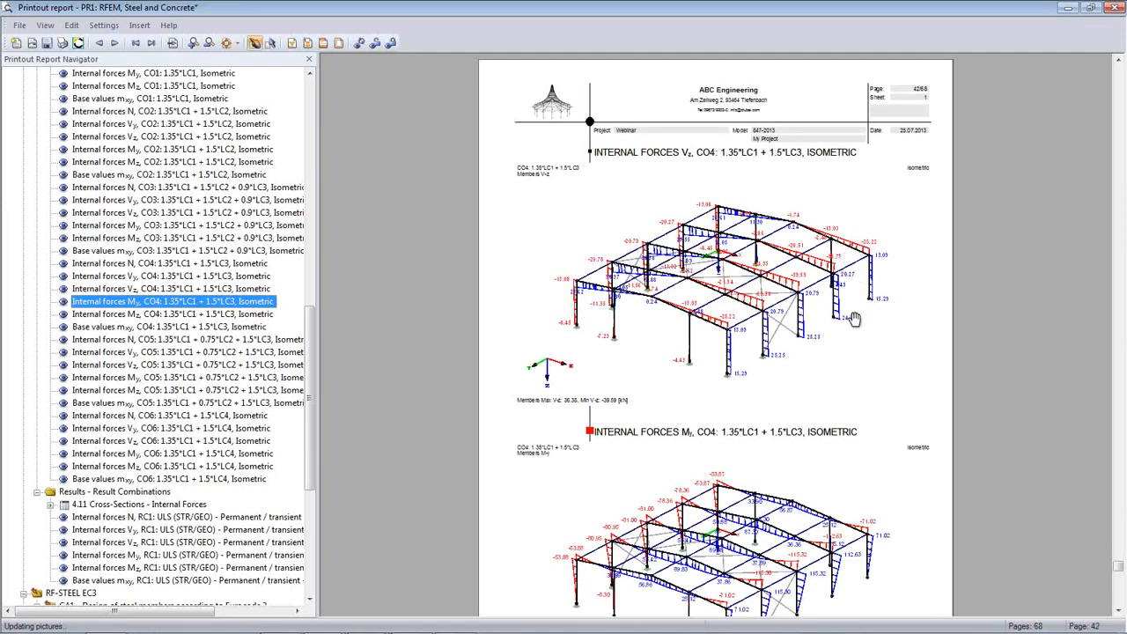
scroll(854, 319, down, 1)
scroll(854, 318, down, 10)
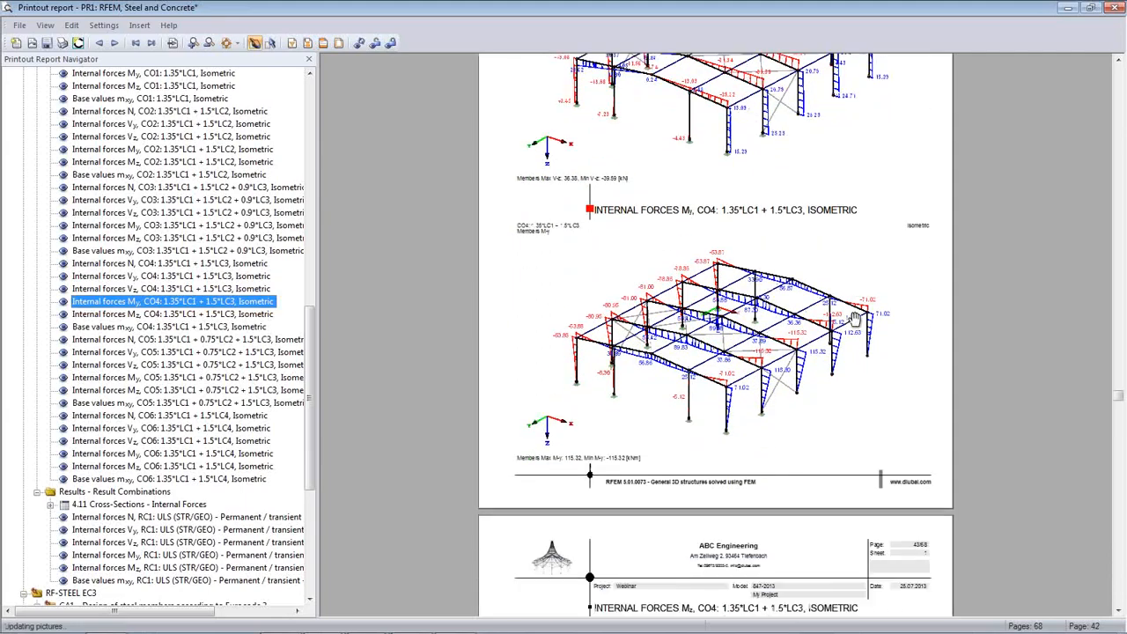
scroll(854, 319, down, 9)
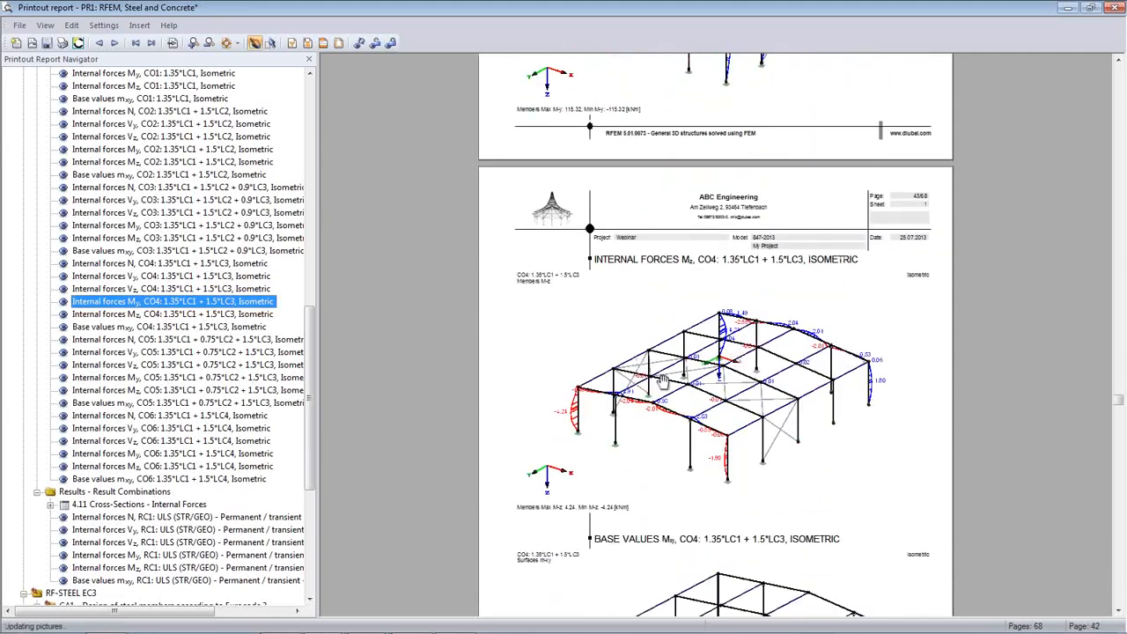
scroll(664, 381, down, 10)
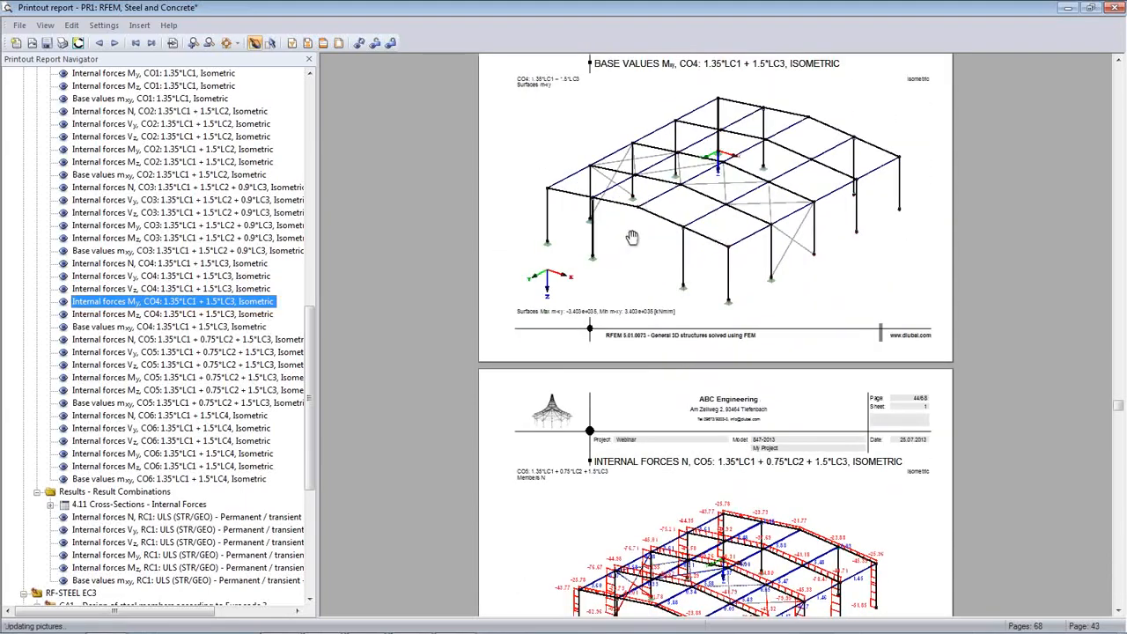
scroll(619, 264, up, 3)
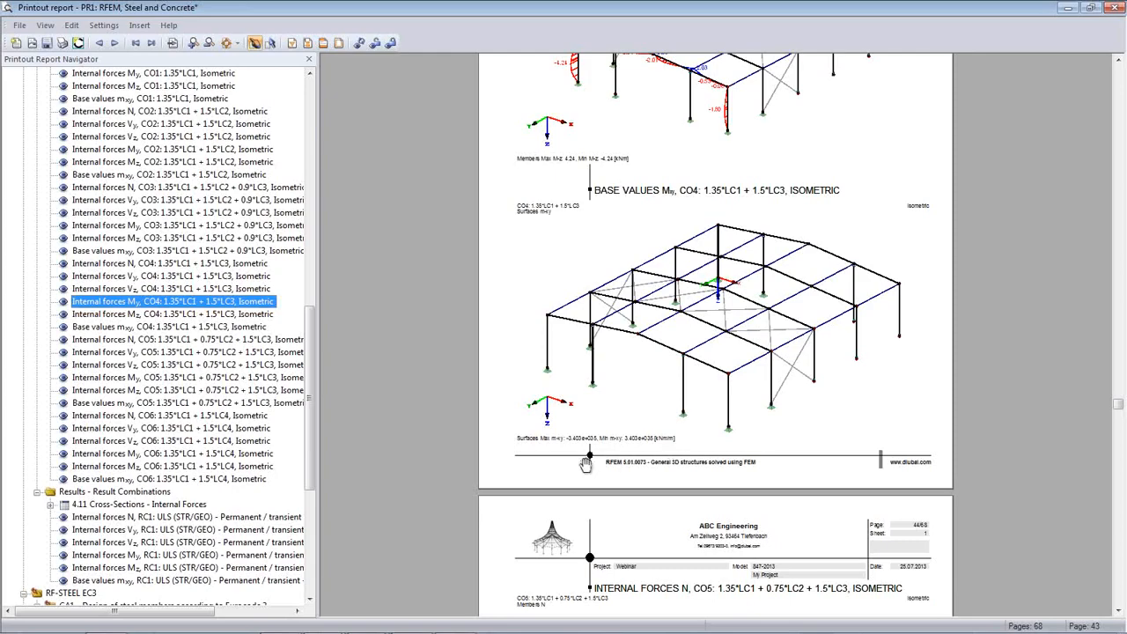
- Examine the CO5 internal force graphics in the report and the Vy graphic of result combination RC1
scroll(747, 476, down, 2)
scroll(747, 476, down, 20)
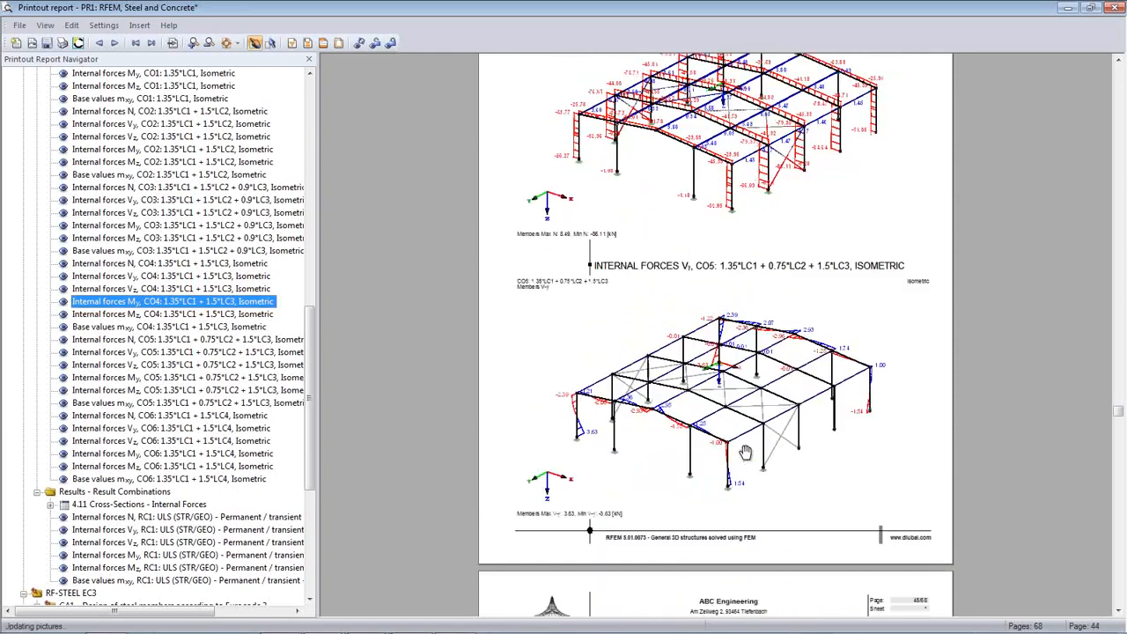
scroll(745, 449, down, 20)
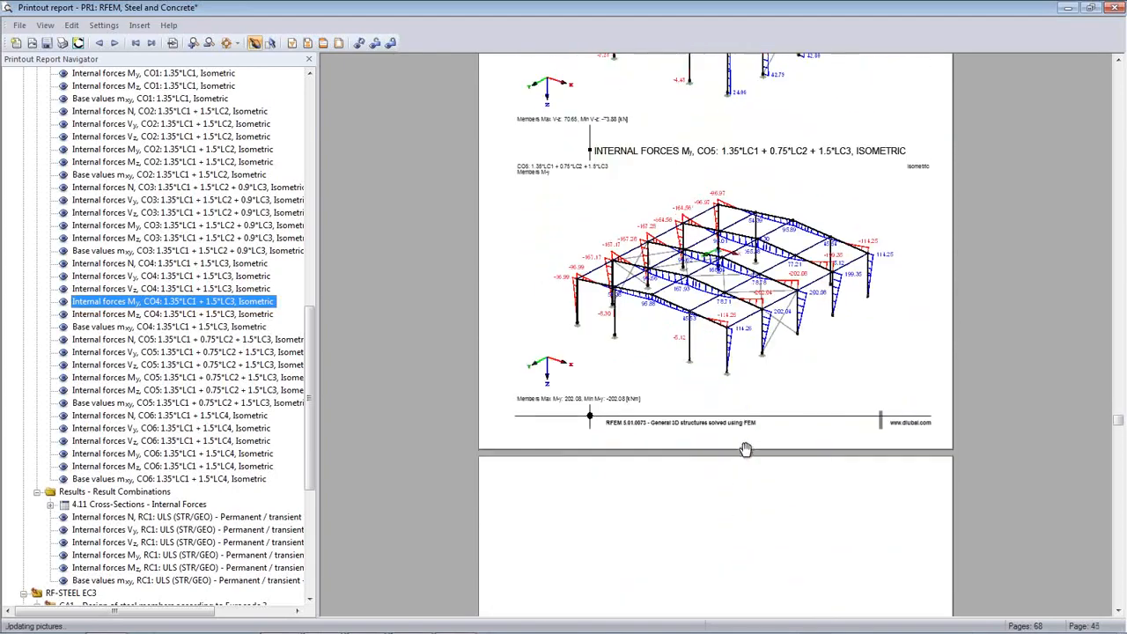
scroll(744, 448, down, 3)
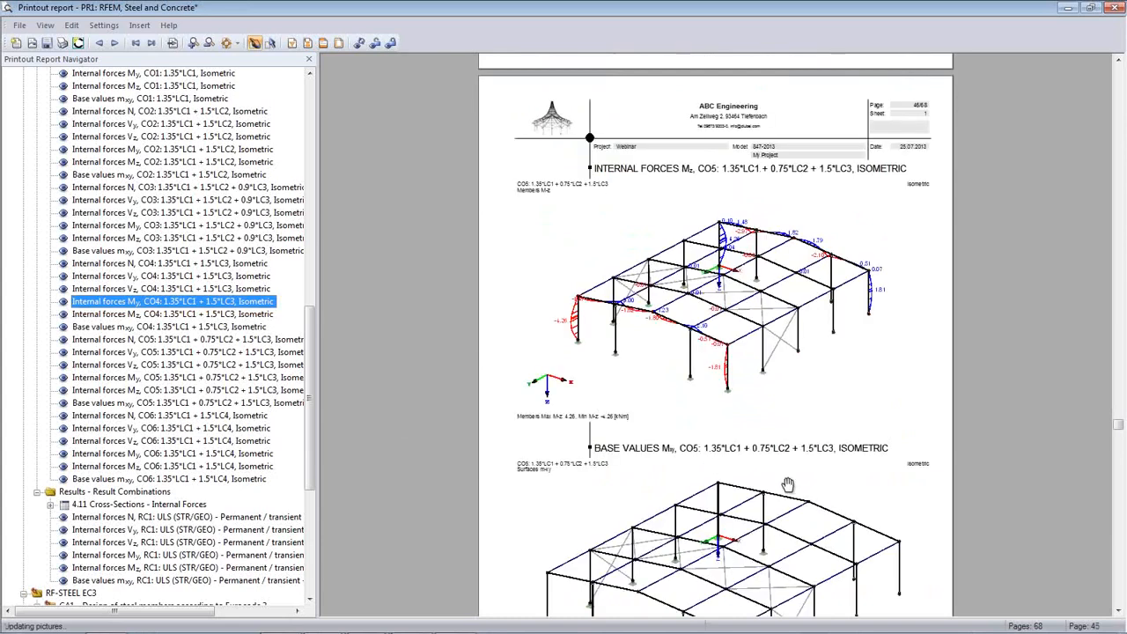
scroll(775, 482, down, 2)
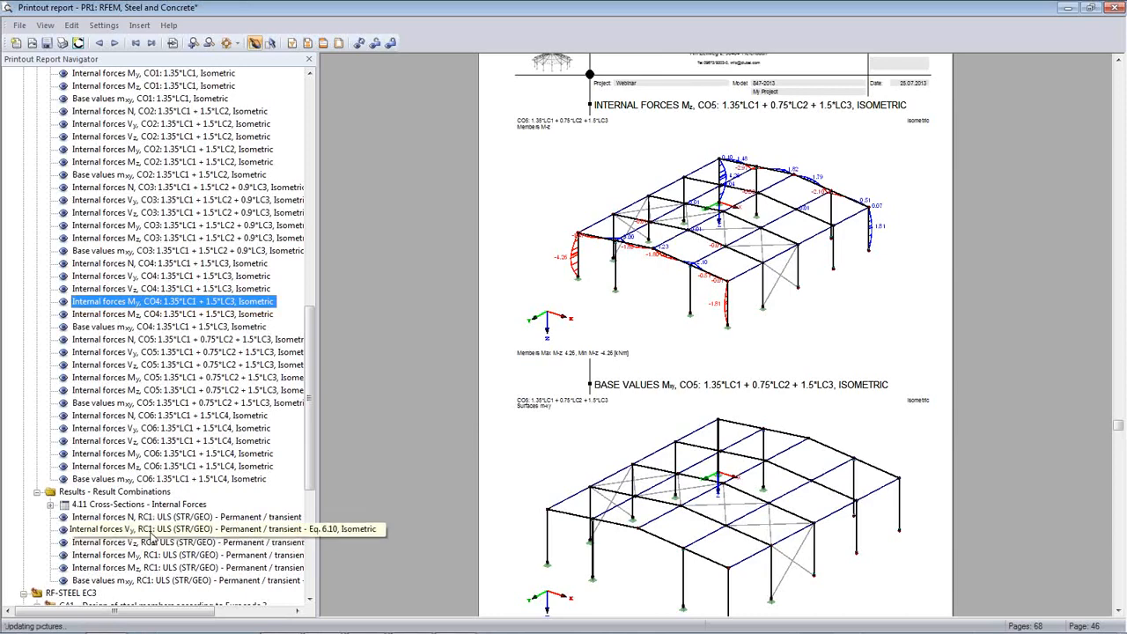
click(150, 532)
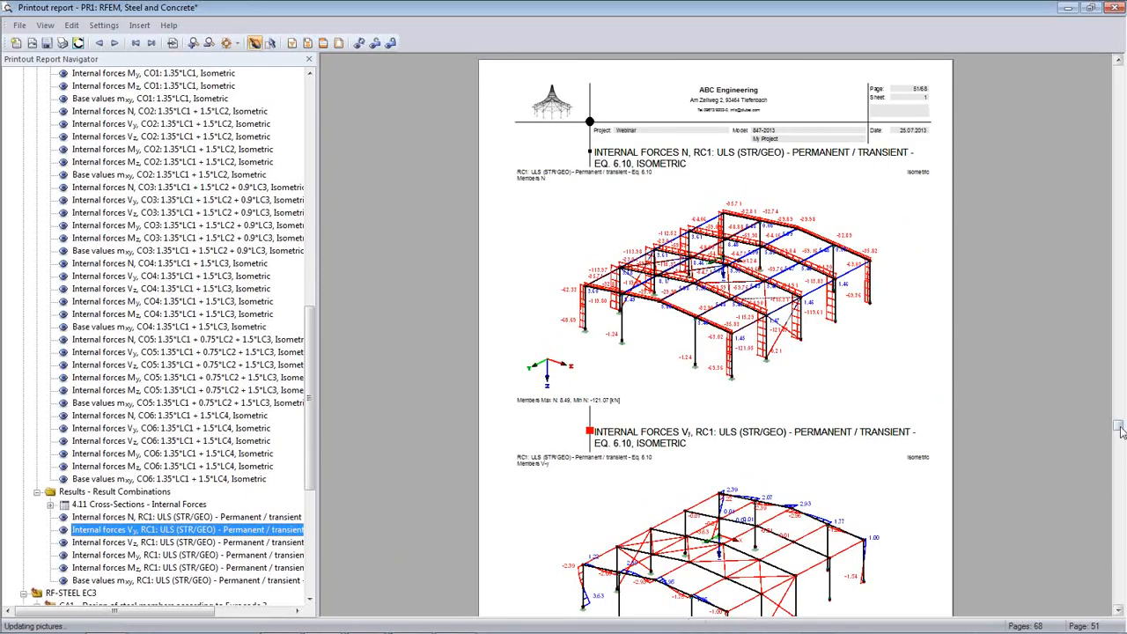
- Examine the RF-STEEL EC3 design ratio graphic and the RF-CONCRETE Surfaces required reinforcement graphics in the report
drag(1119, 429, 1117, 555)
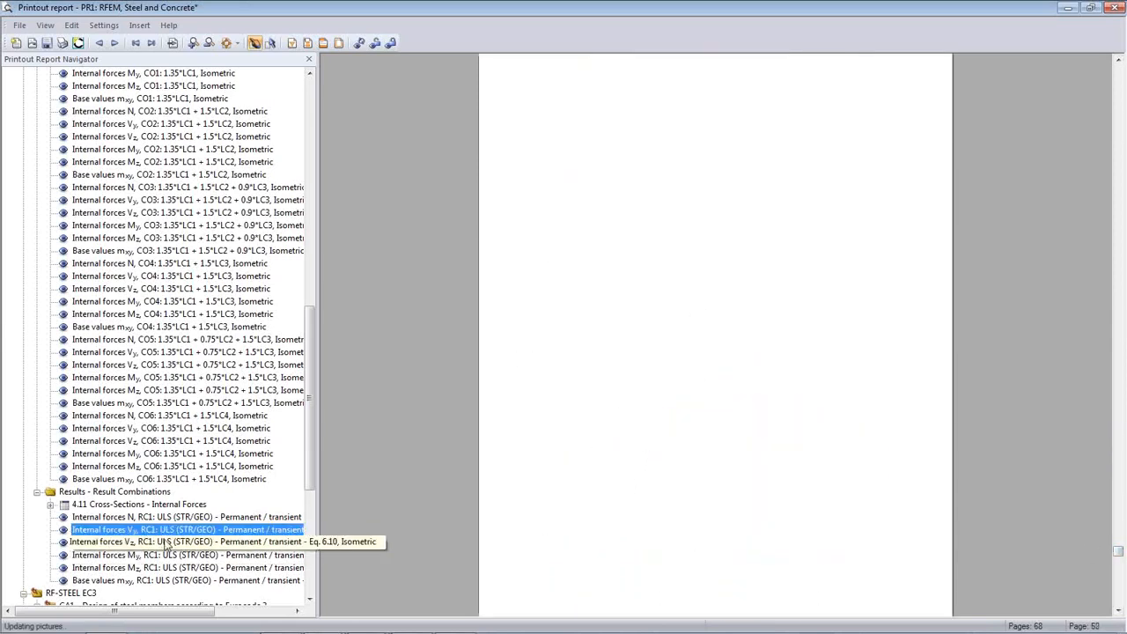
scroll(285, 496, down, 4)
scroll(159, 396, down, 4)
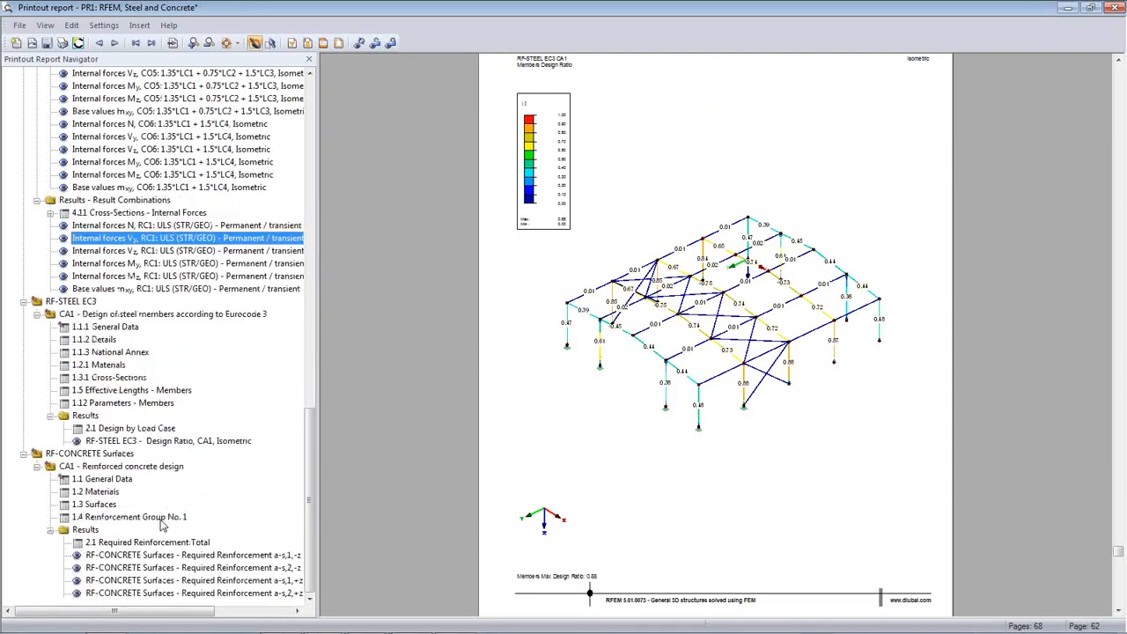
click(157, 568)
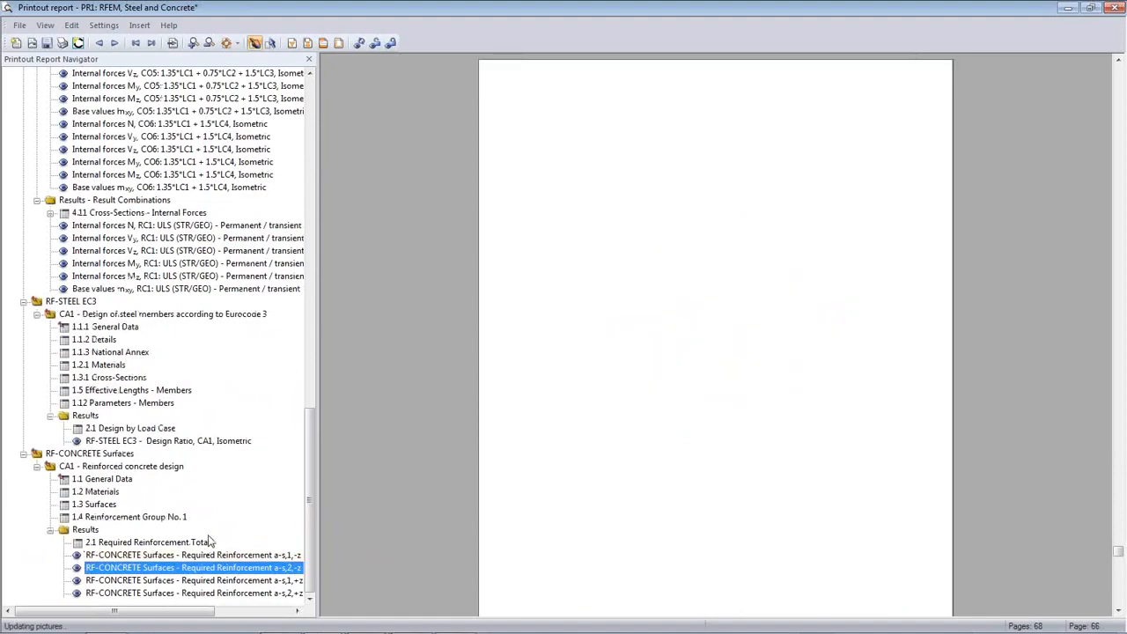
scroll(941, 464, down, 2)
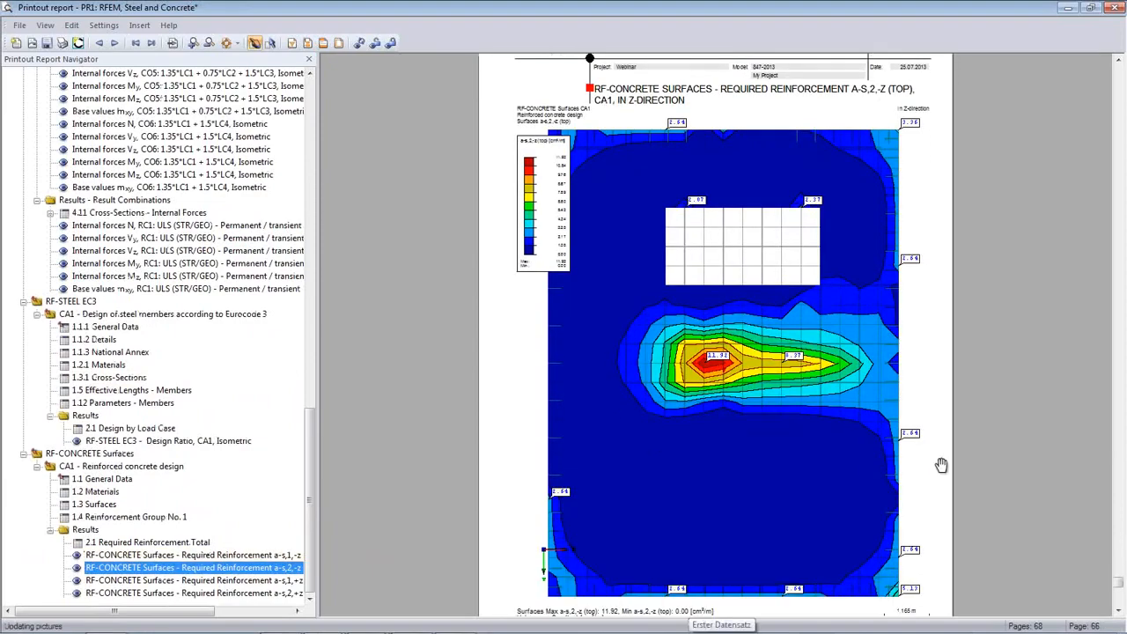
scroll(942, 465, down, 20)
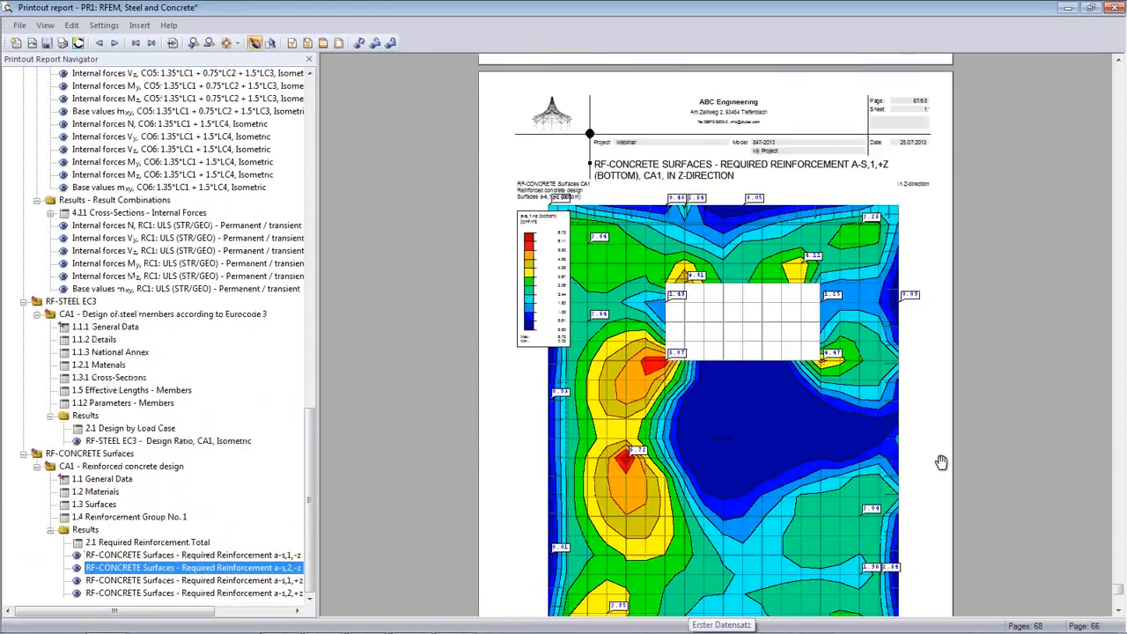
scroll(941, 460, down, 10)
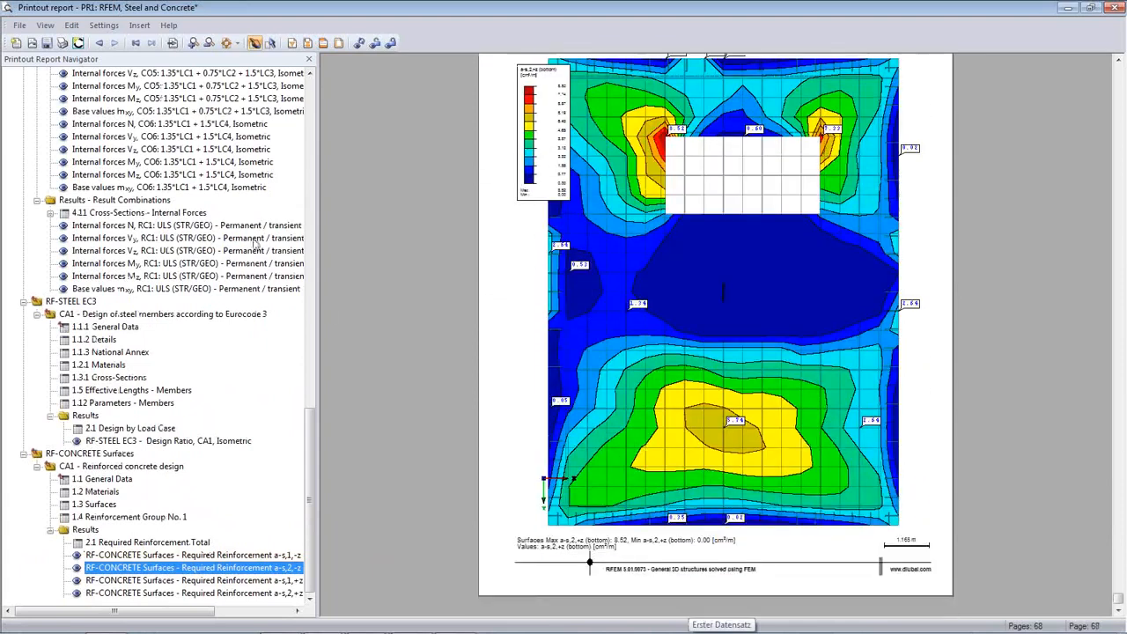
- Display the report two pages side by side and look through the reinforcement graphics back to the steel design pages
click(72, 26)
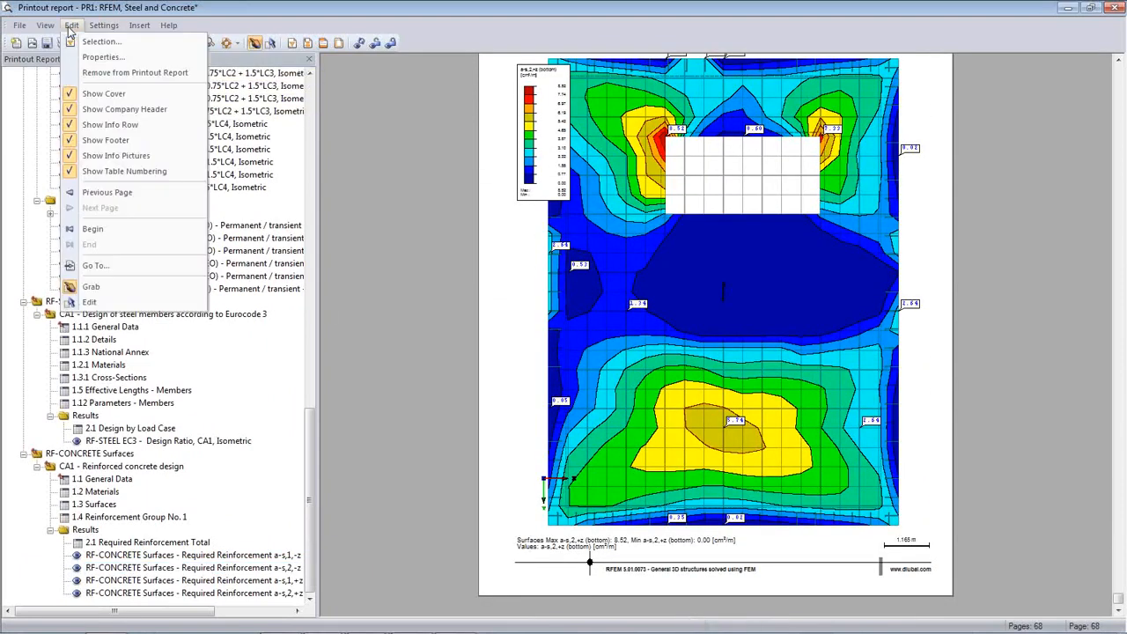
mouse_move(104, 29)
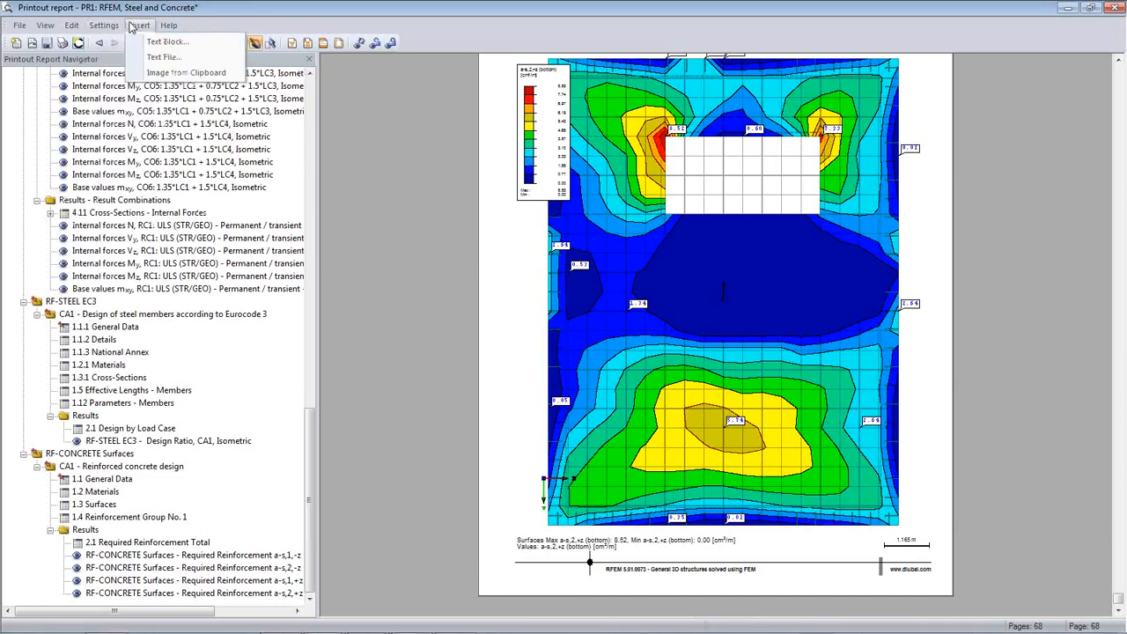
mouse_move(45, 26)
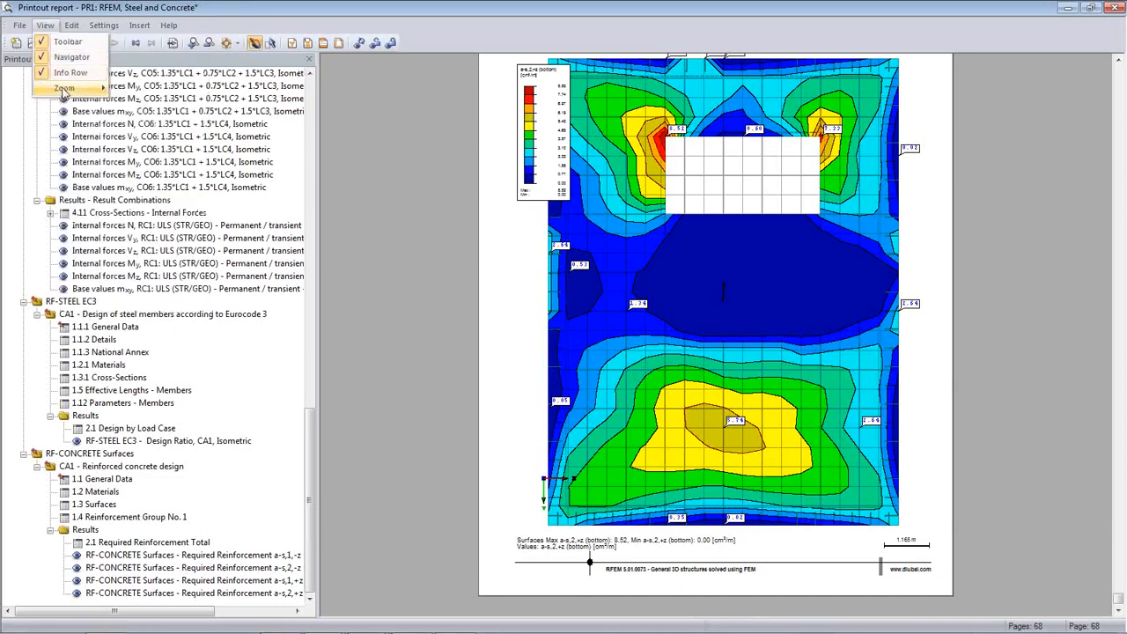
mouse_move(63, 88)
click(146, 134)
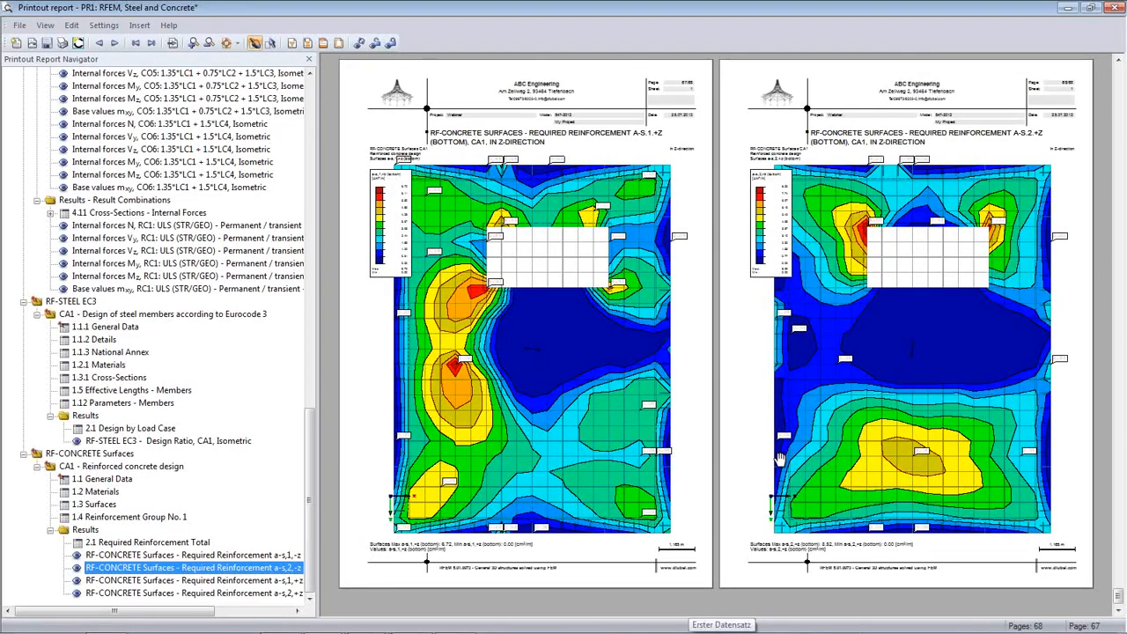
scroll(779, 458, down, 5)
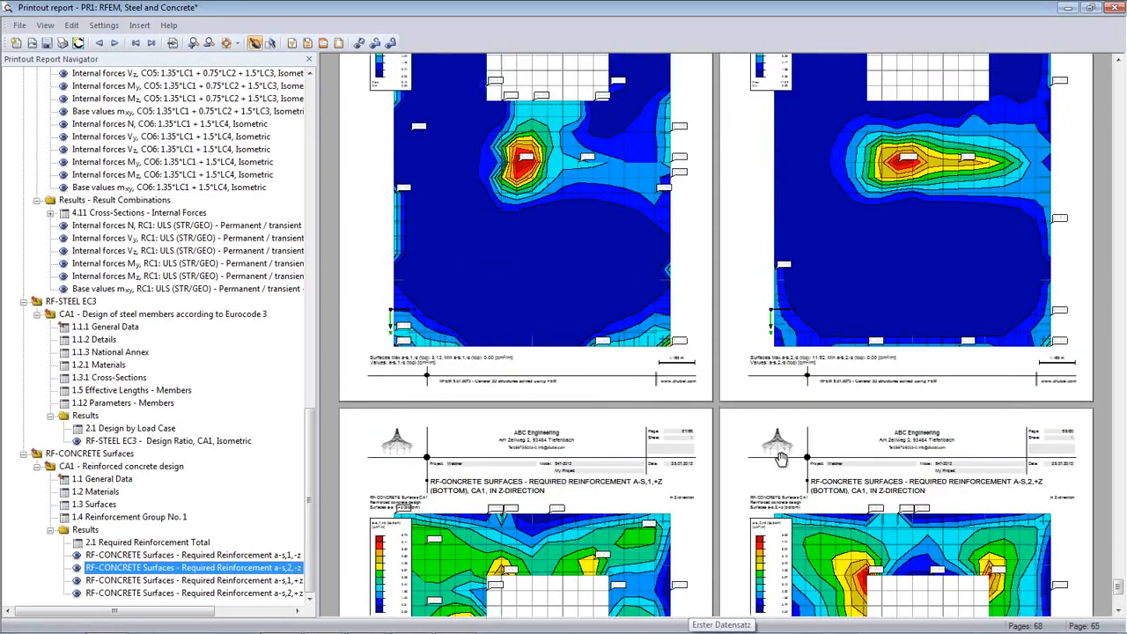
scroll(941, 415, down, 4)
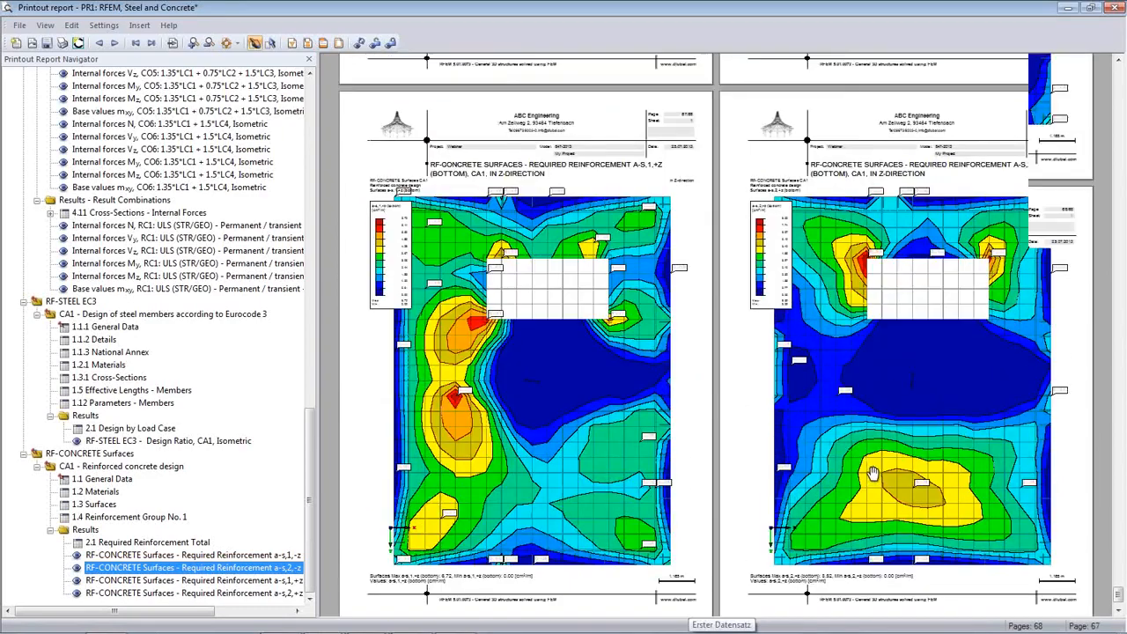
scroll(874, 473, up, 6)
scroll(874, 472, up, 10)
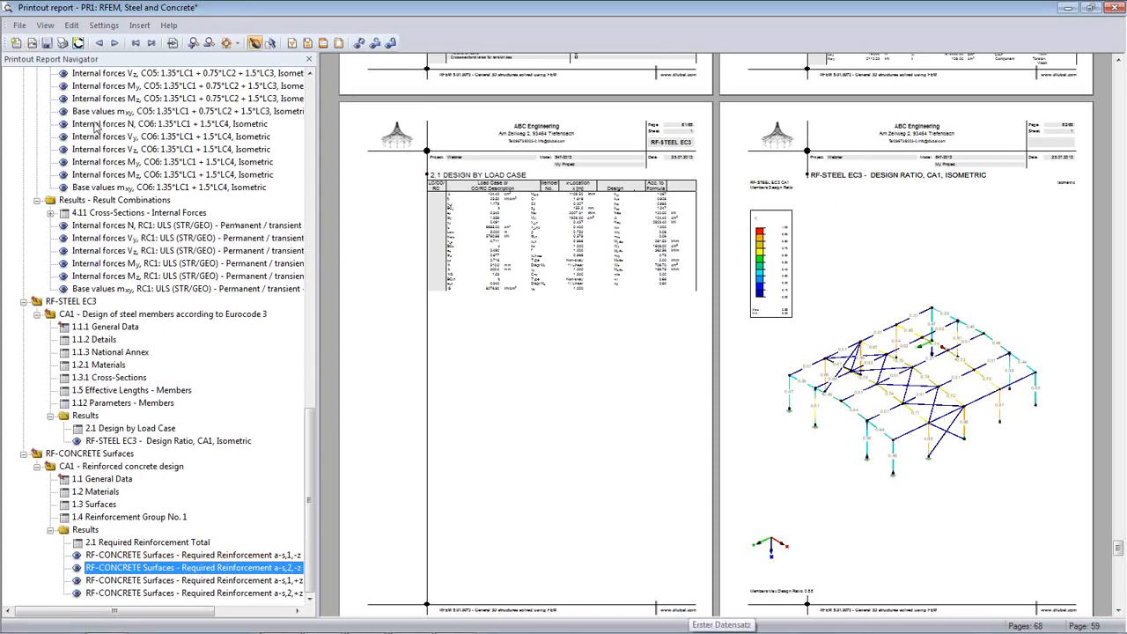
- Export the printout report as a PDF file named print1 in the Webinar folder
click(20, 25)
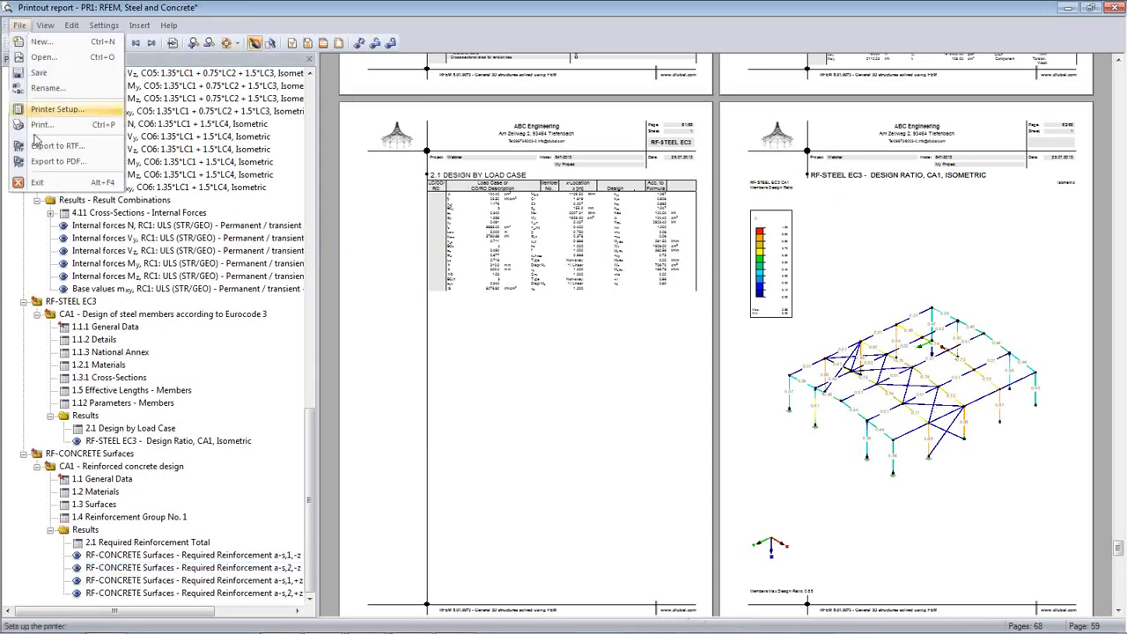
click(41, 164)
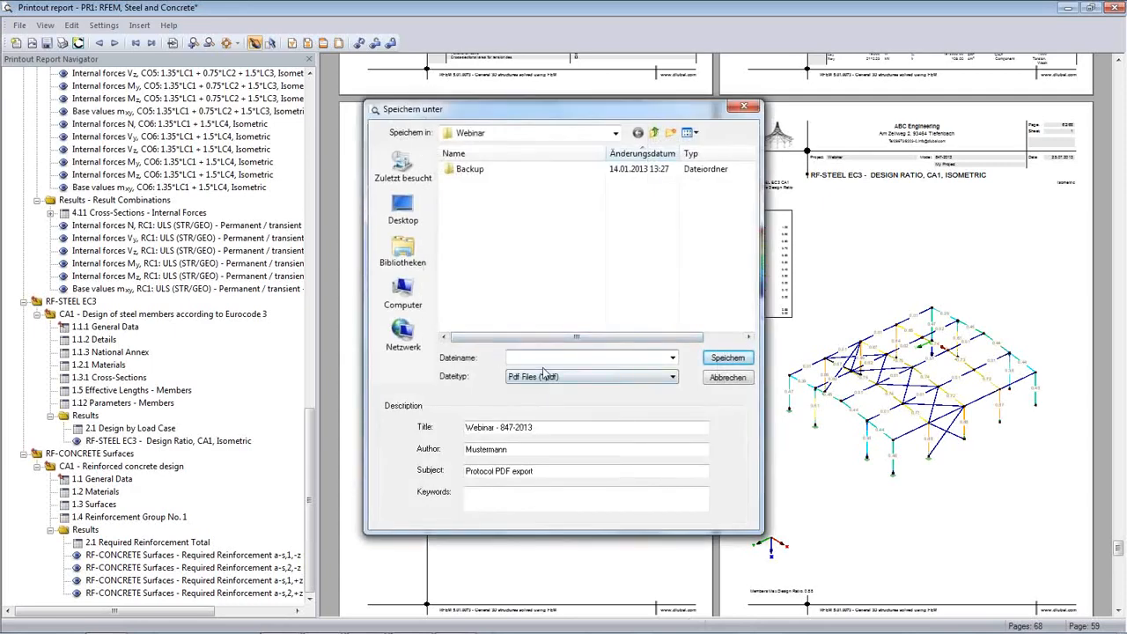
text(print 1)
click(734, 364)
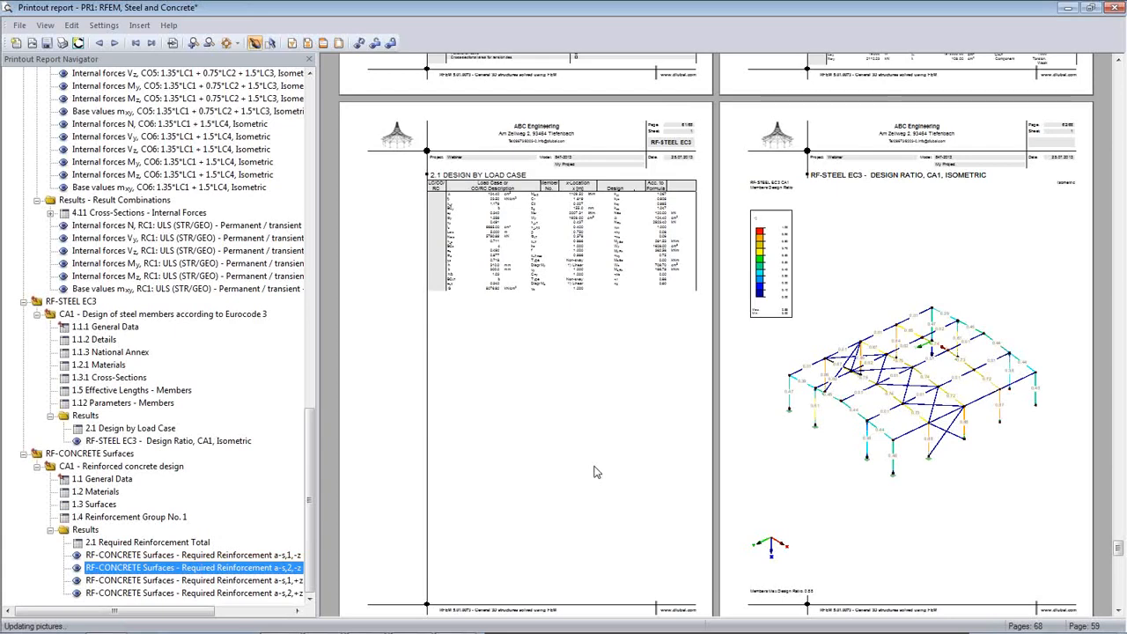
mouse_move(425, 632)
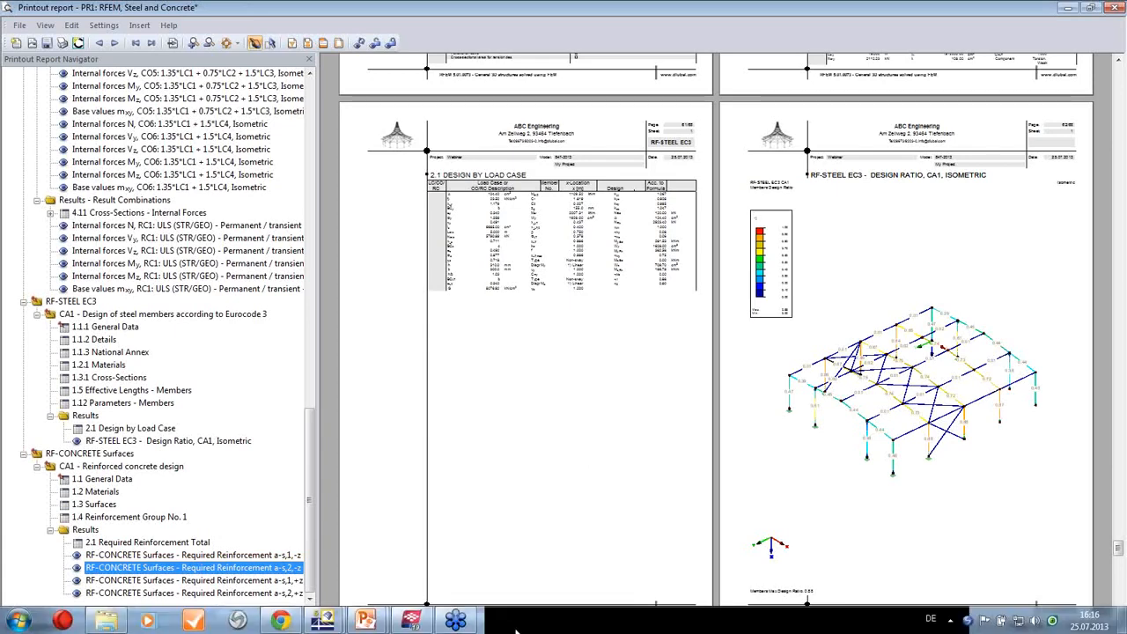
mouse_move(333, 625)
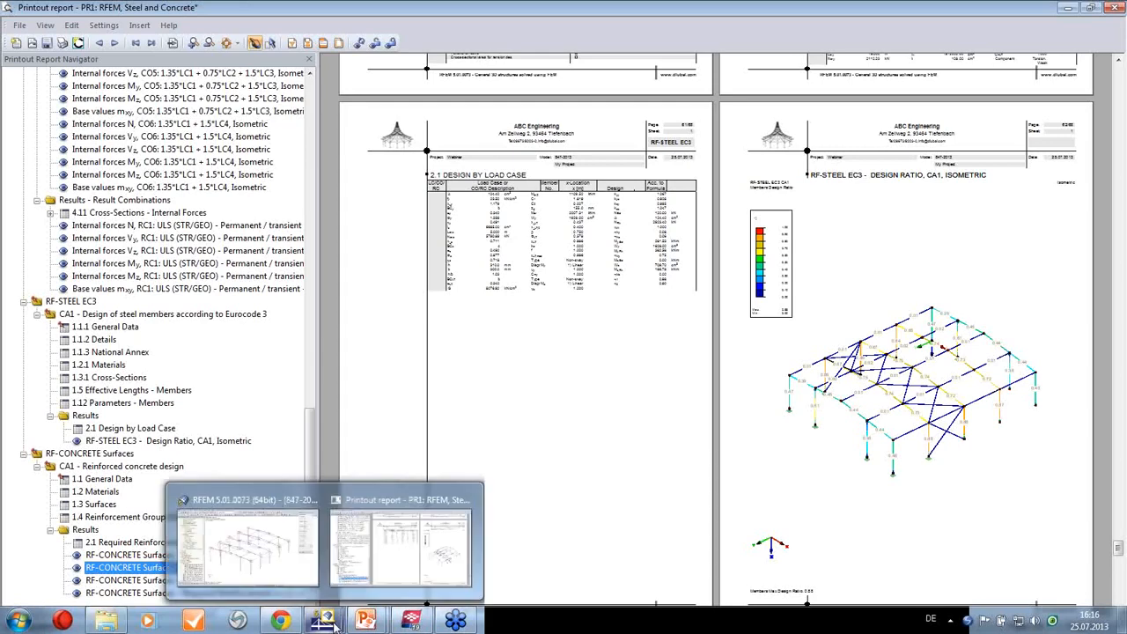
click(378, 566)
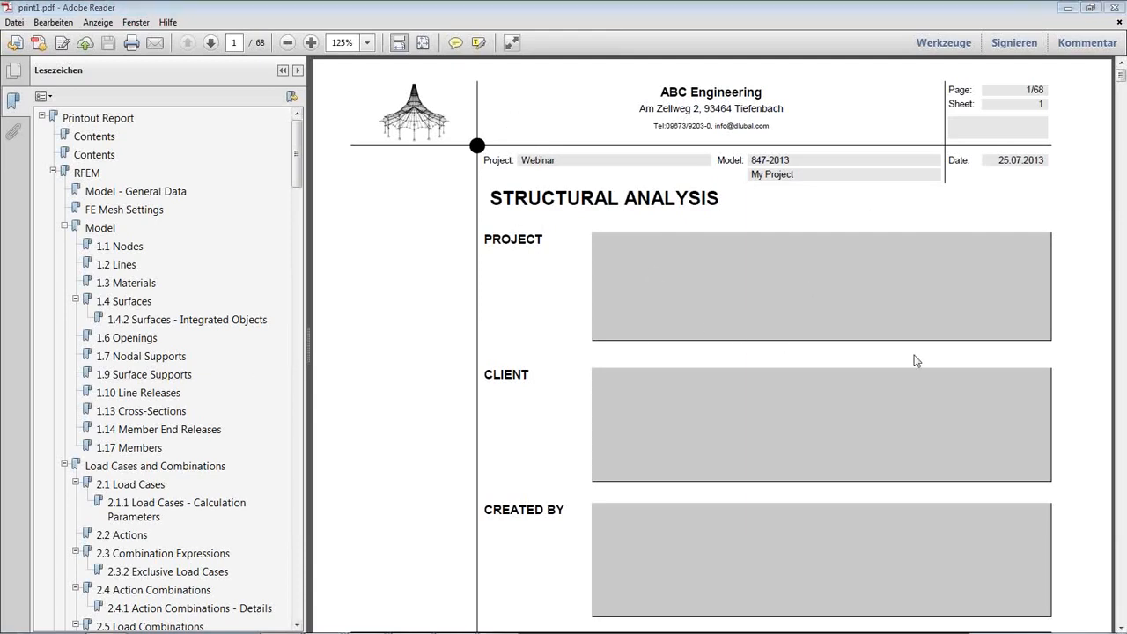
- Examine the 1.1 Nodes table and the following model data in print1.pdf in Adobe Reader, with the whole page fitted to the window
click(119, 246)
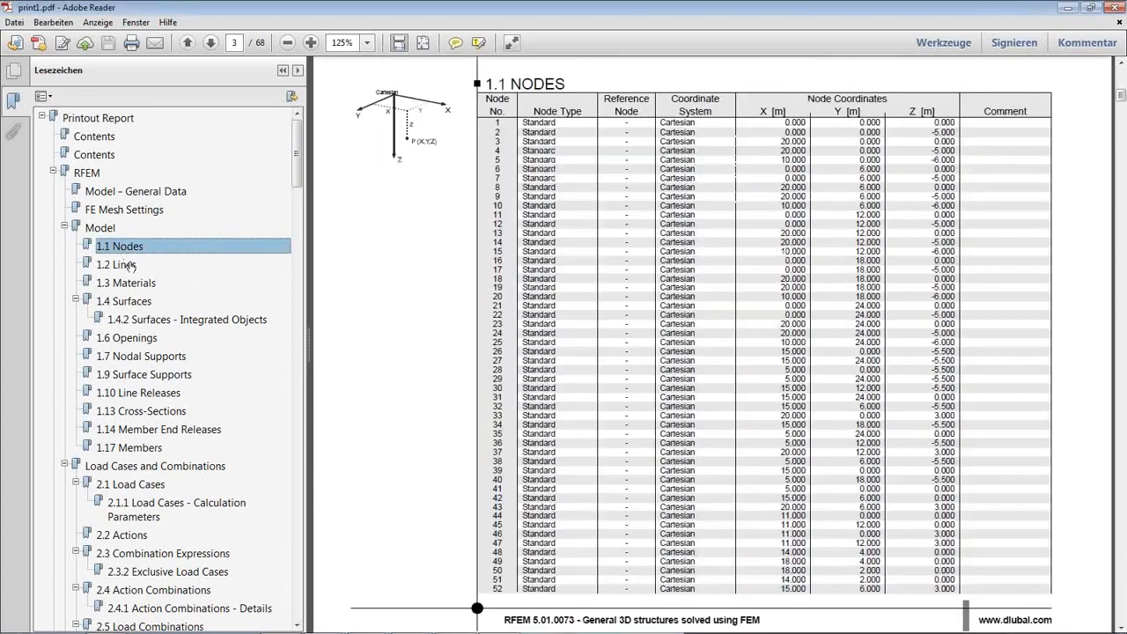
scroll(132, 264, down, 4)
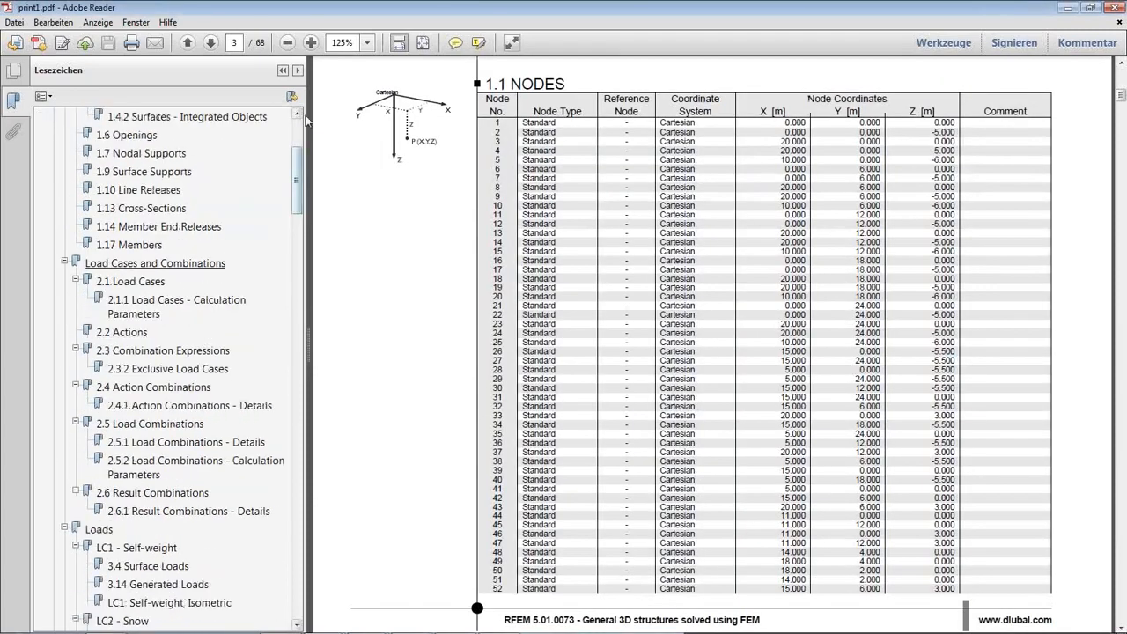
click(423, 42)
scroll(493, 390, down, 2)
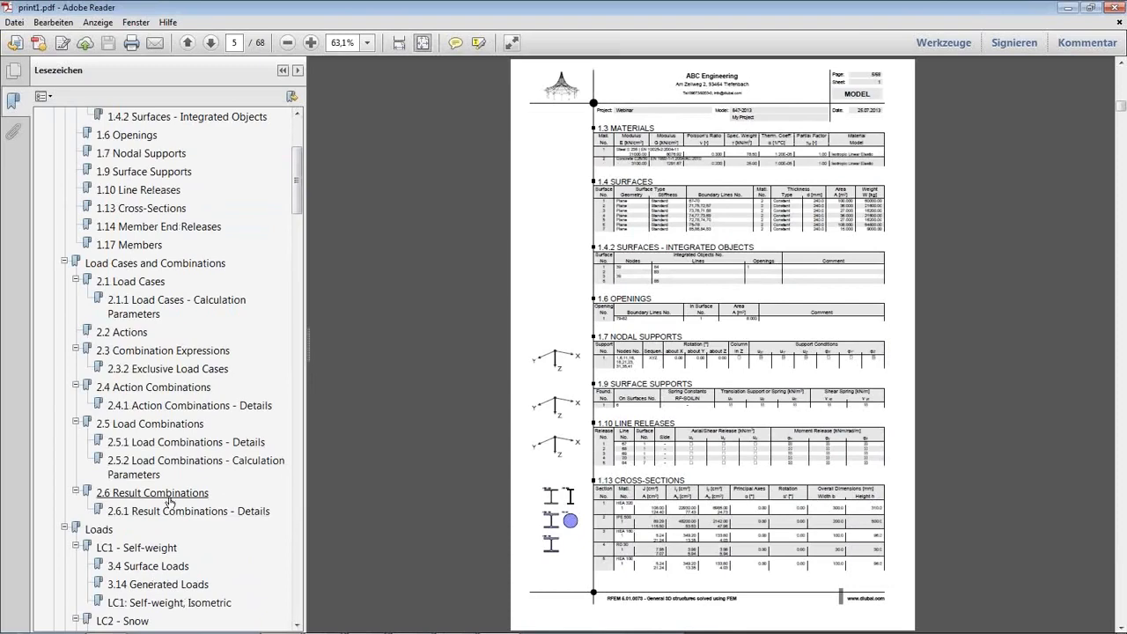
scroll(172, 502, down, 9)
scroll(172, 476, down, 4)
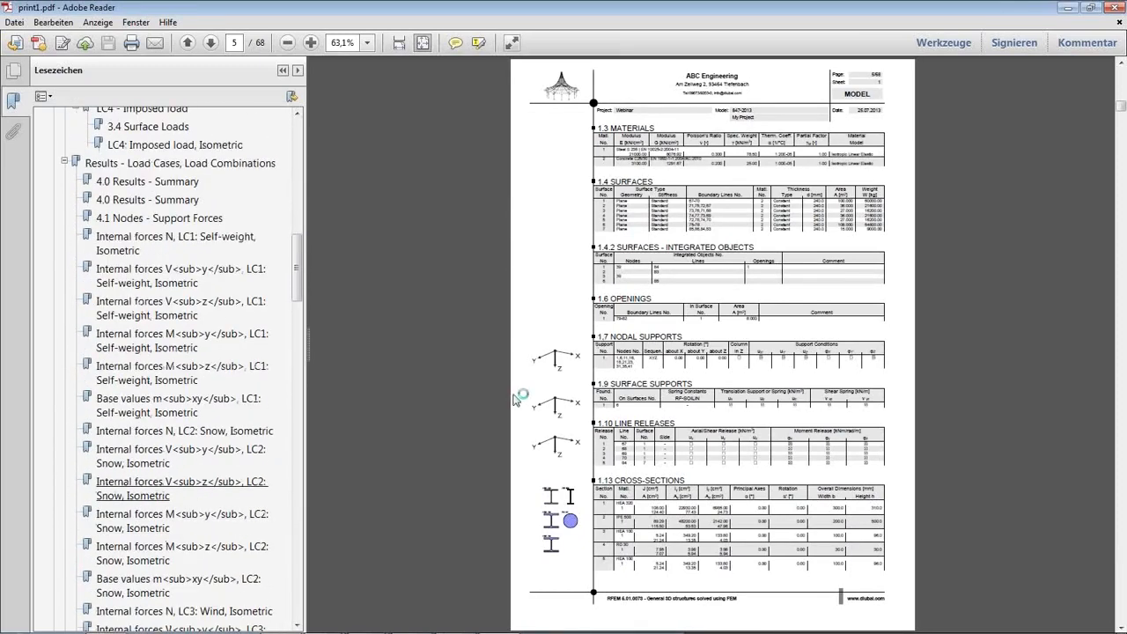
- Examine the LC2 snow internal force graphics Vz and My and the RC1 base values mxy graphic in the PDF
click(182, 483)
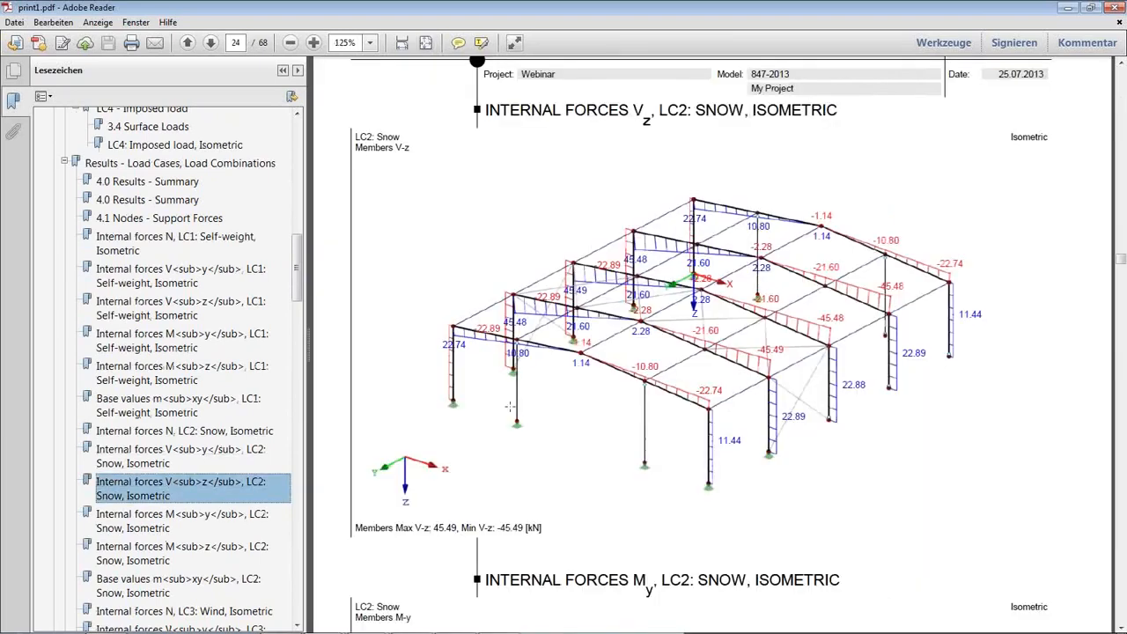
scroll(553, 390, down, 3)
scroll(553, 390, down, 4)
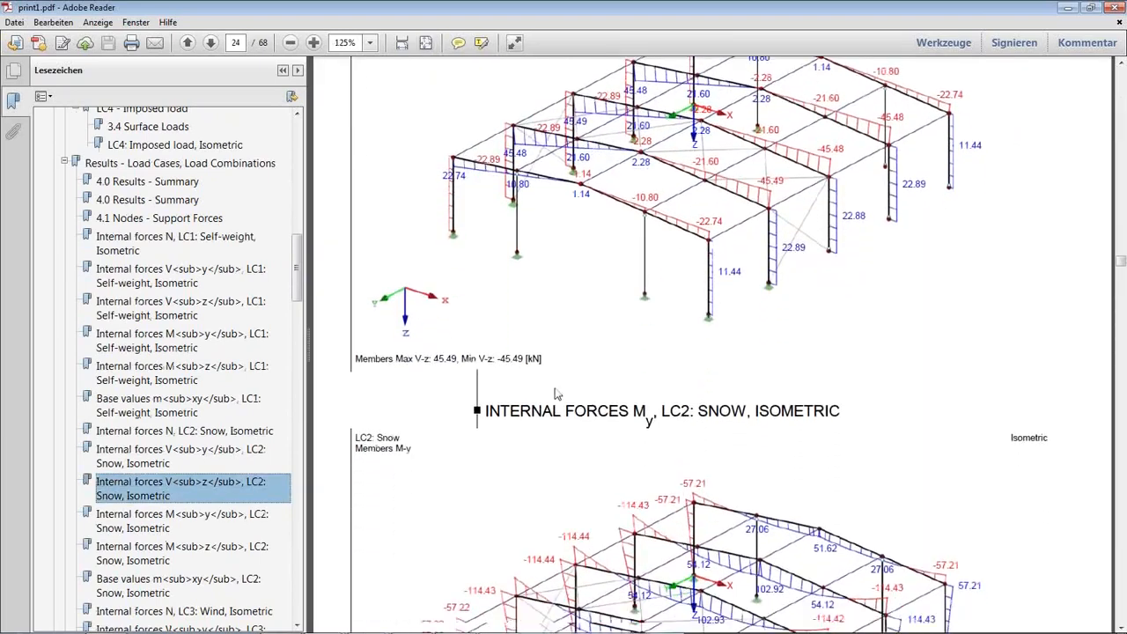
click(141, 526)
drag(300, 287, 300, 546)
click(149, 462)
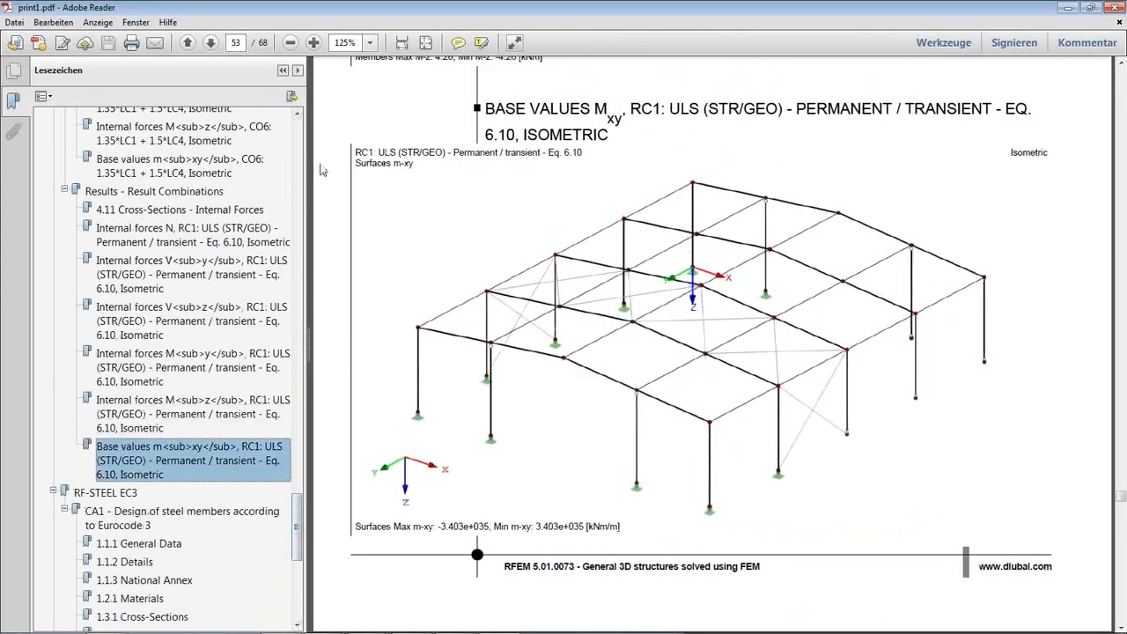
- Go back to the start of the PDF report, look through its contents page and close the PDF
drag(298, 526, 272, 150)
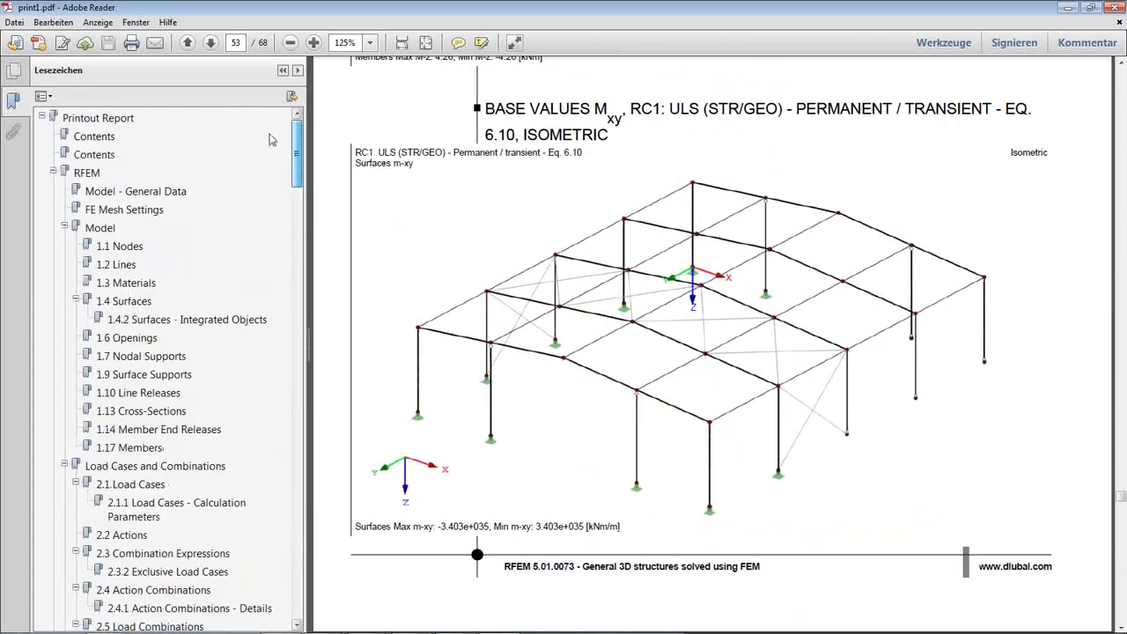
click(88, 122)
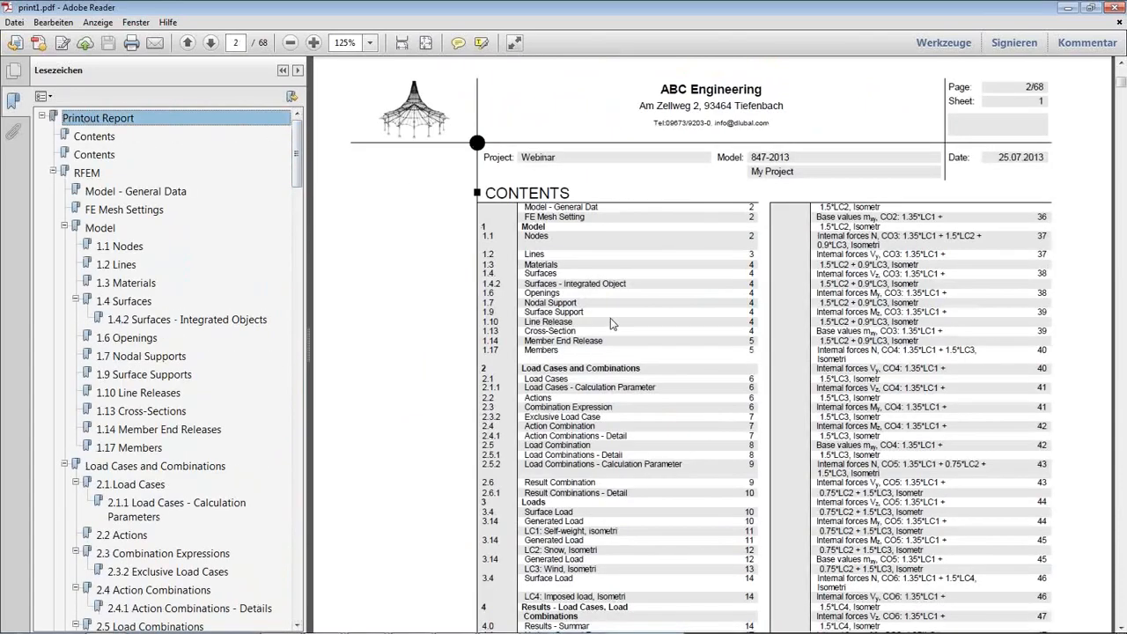
scroll(614, 299, down, 1)
scroll(614, 299, down, 1)
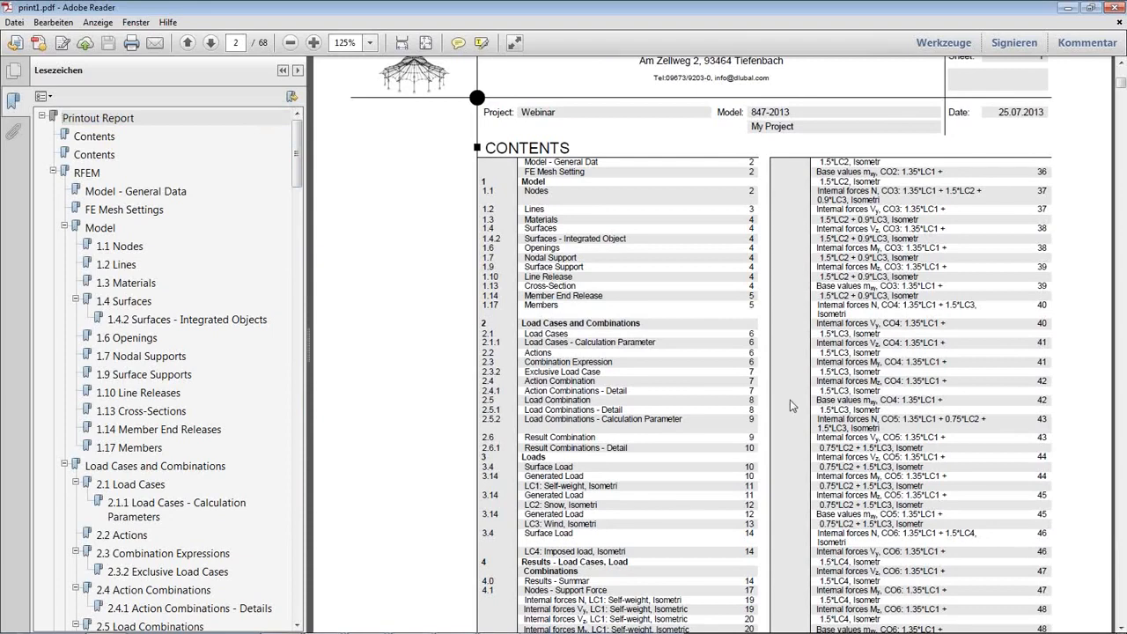
click(1114, 7)
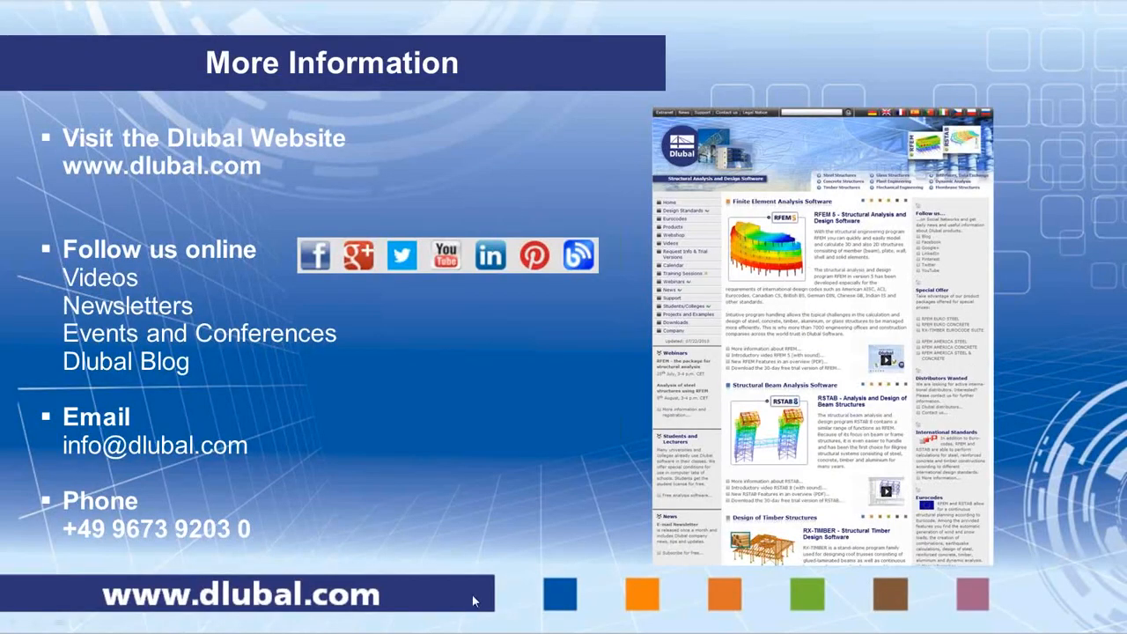
- Switch back to the printout report window, exit it and save the printout report
key(alt+Tab)
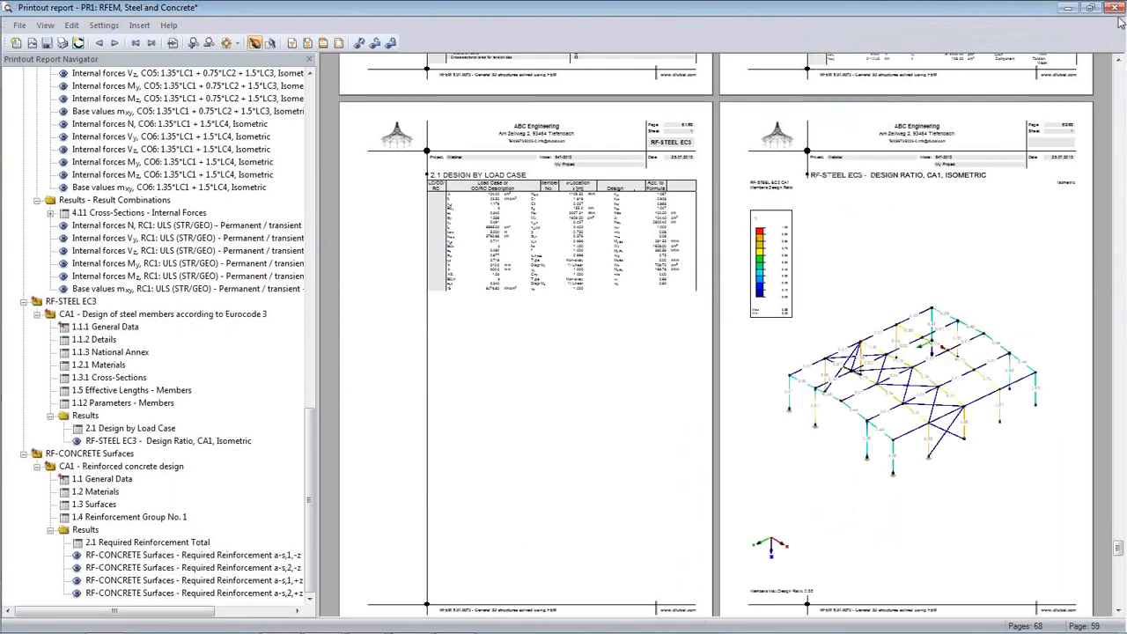
click(19, 24)
click(33, 184)
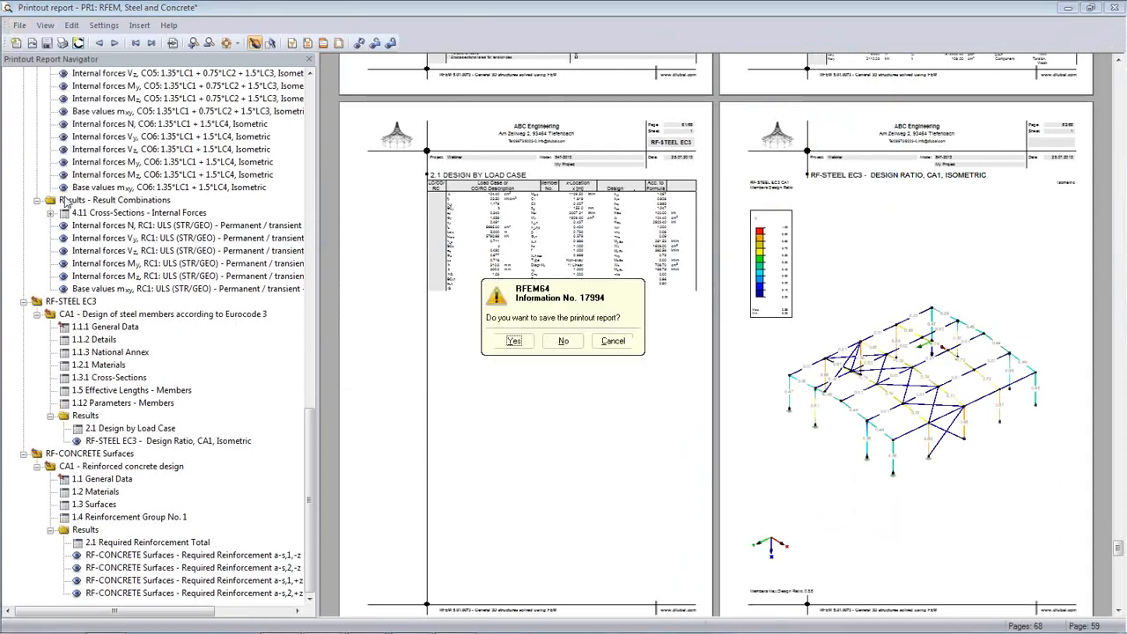
click(518, 342)
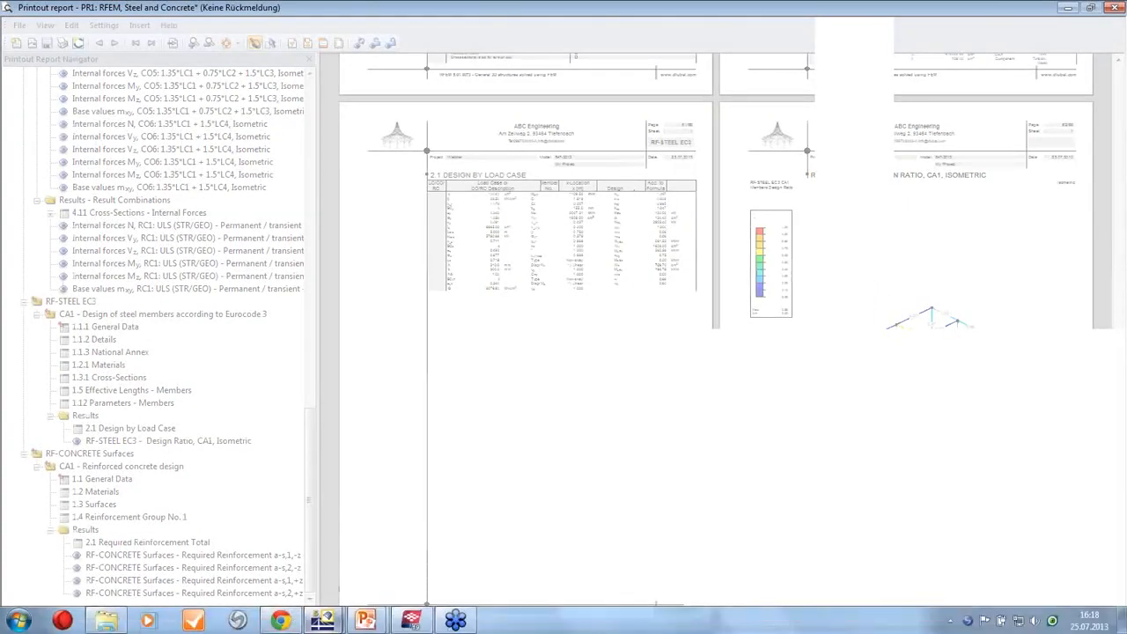
- Switch to RFEM, display the complete model instead of the generated visibility, and hide the member and surface internal force results
click(412, 621)
click(322, 621)
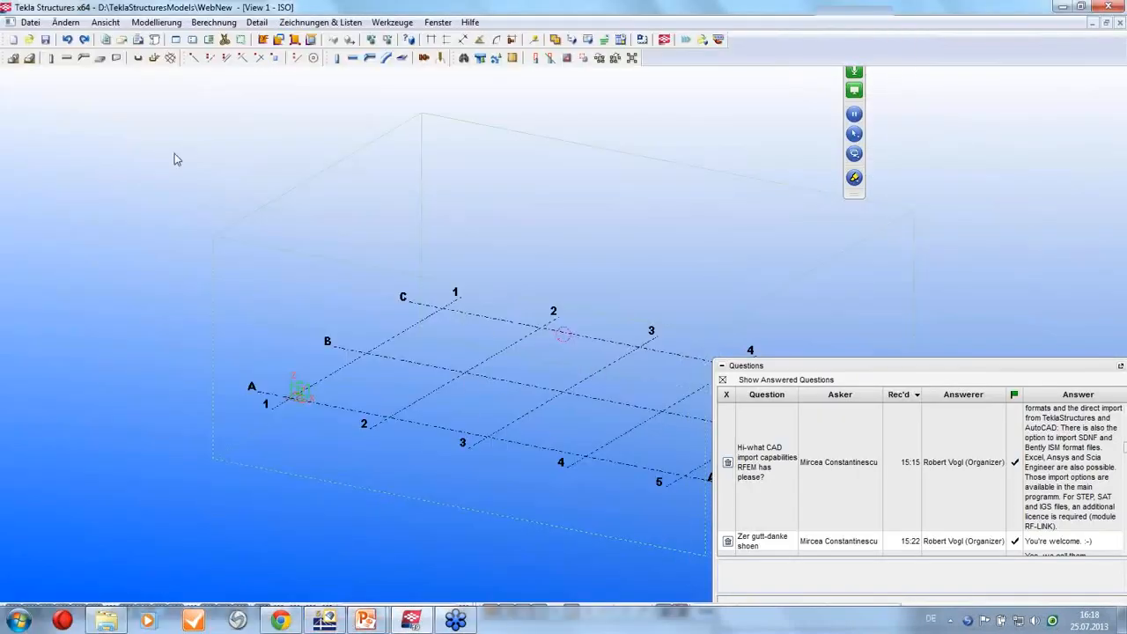
click(324, 621)
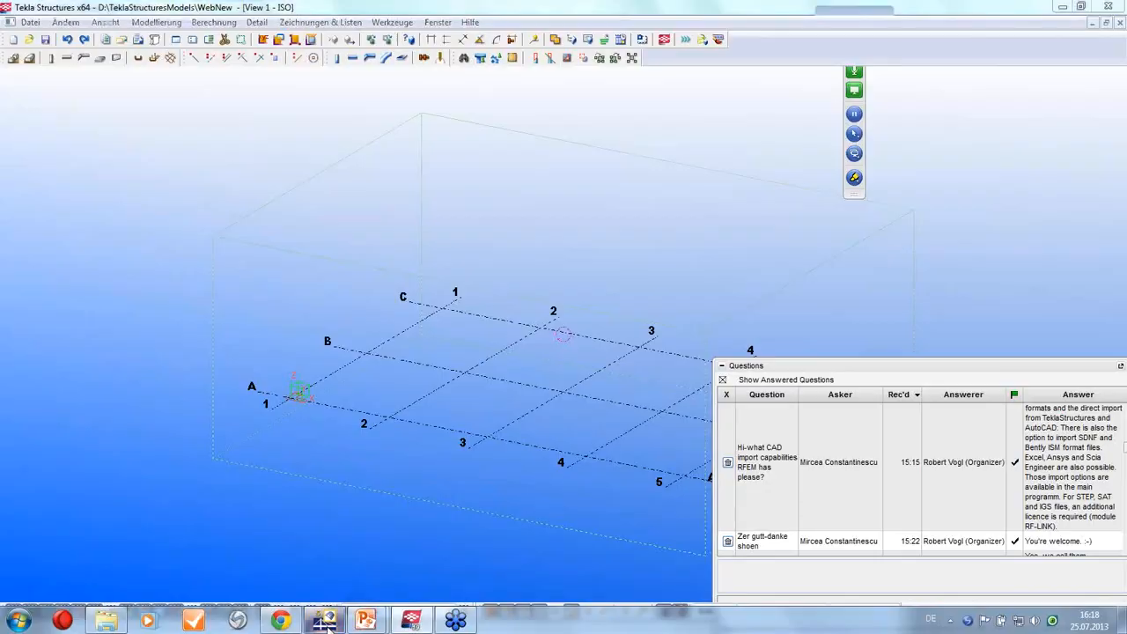
scroll(392, 398, down, 3)
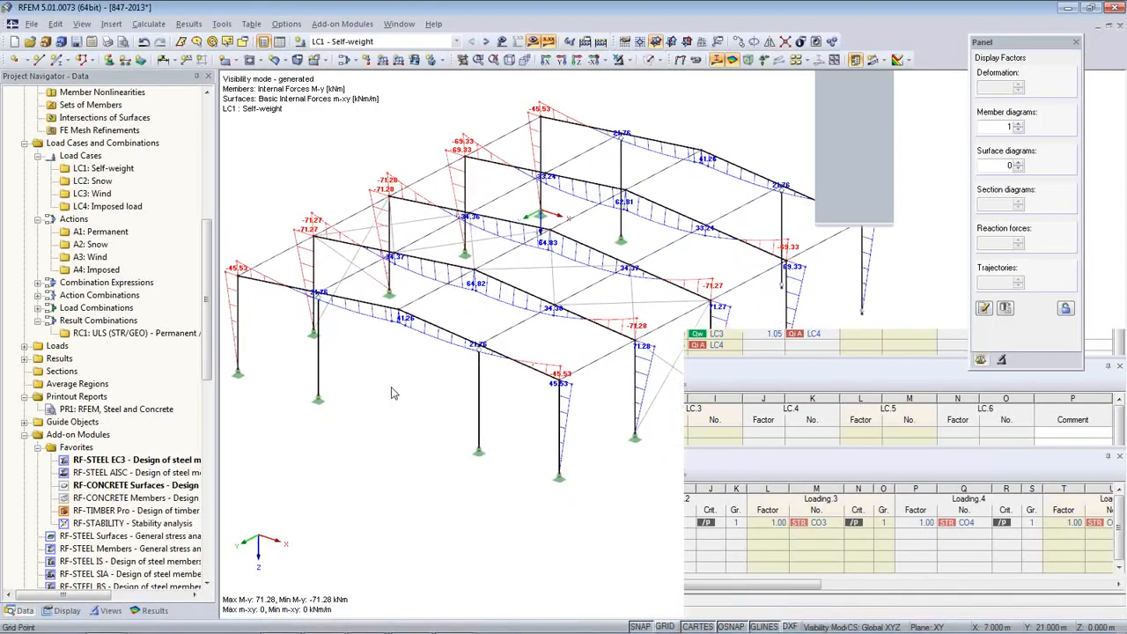
click(619, 61)
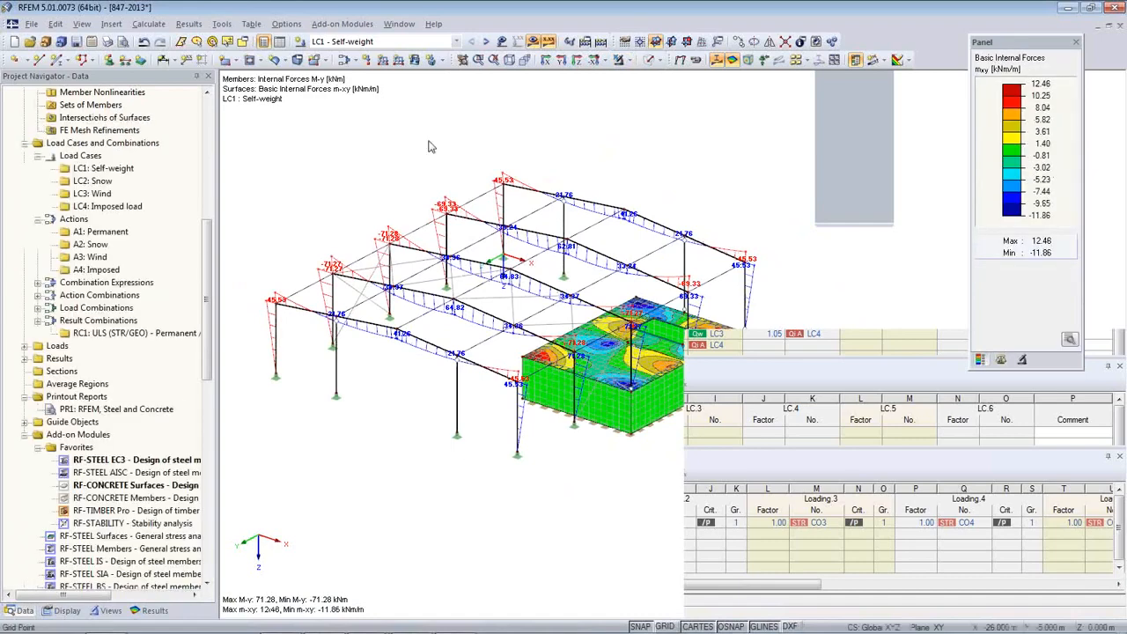
click(715, 60)
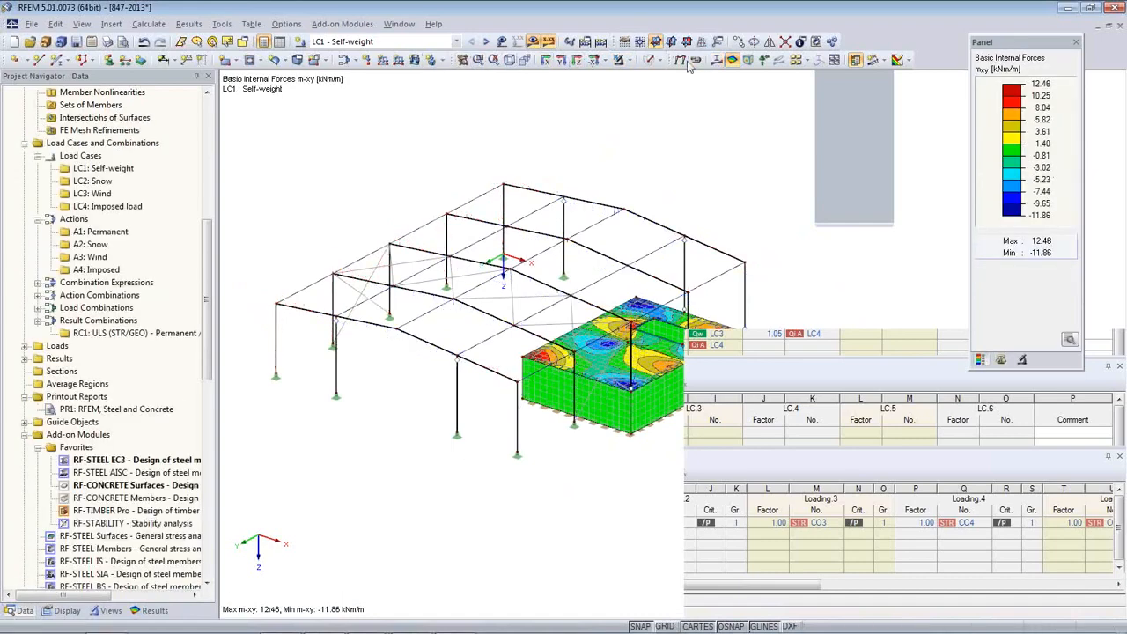
- Export the model directly to Tekla Structures, overwriting the existing model and mirroring the Y- and Z-coordinates
click(31, 24)
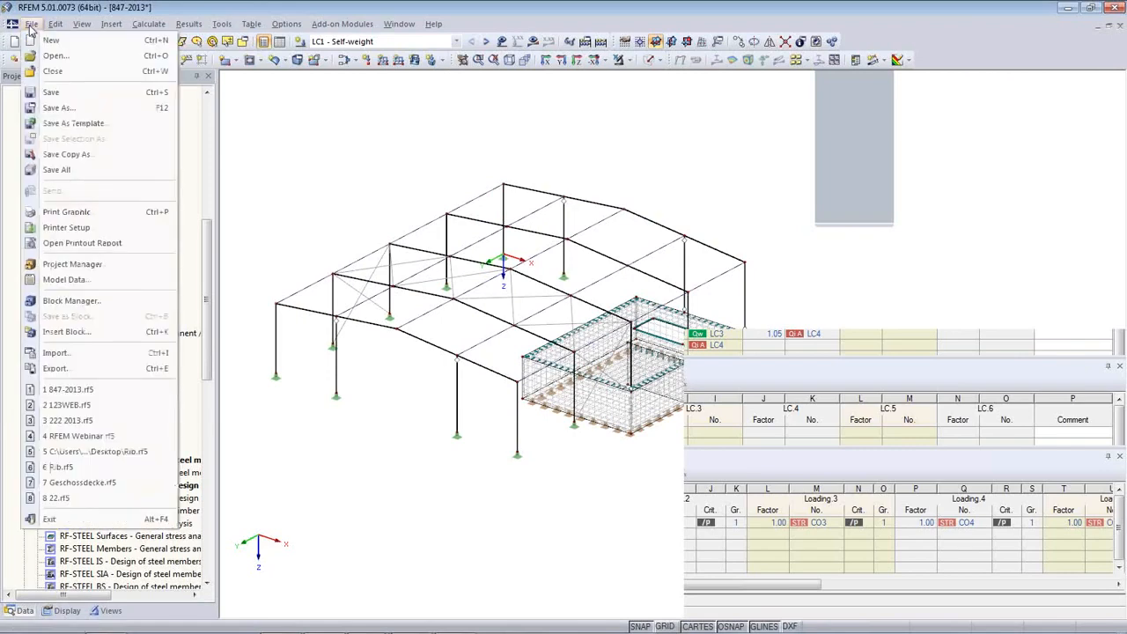
click(56, 368)
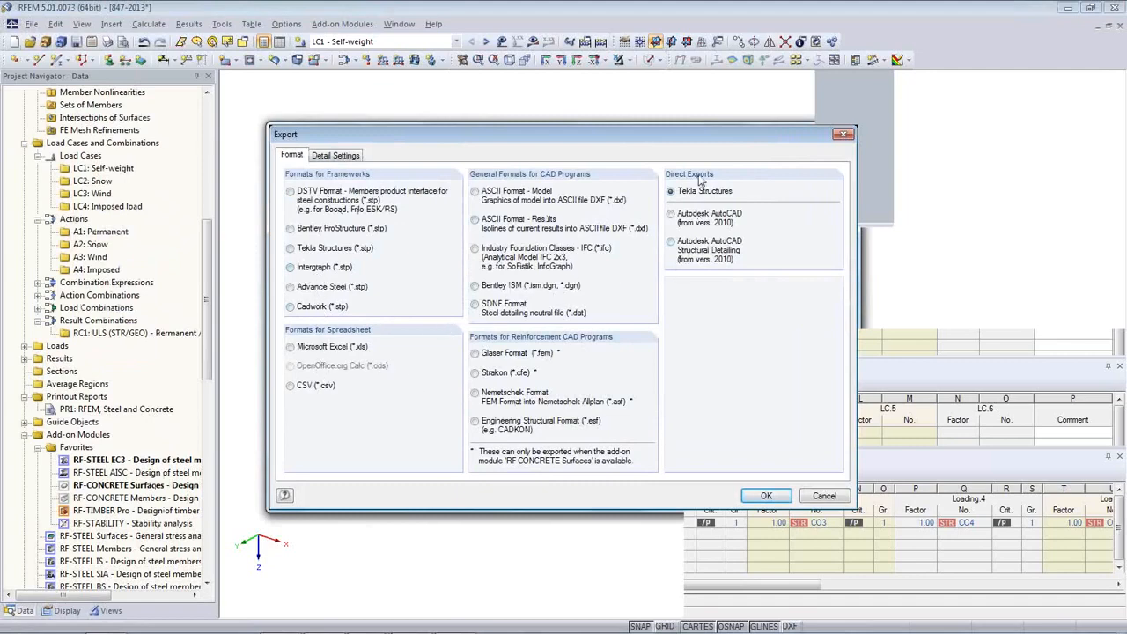
drag(639, 140, 556, 111)
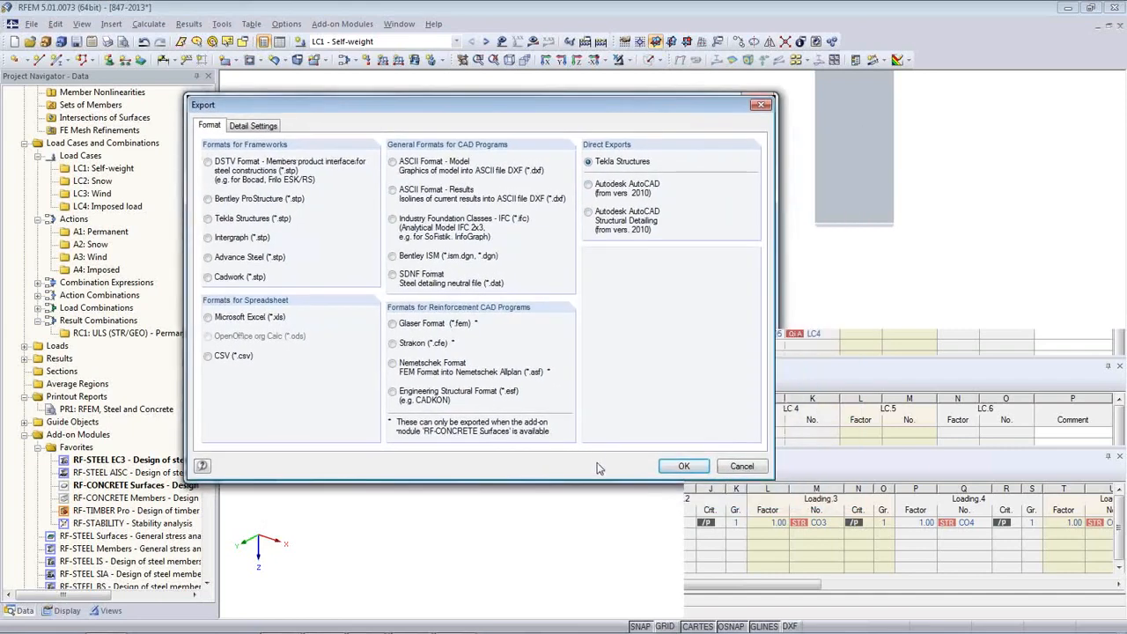
click(684, 466)
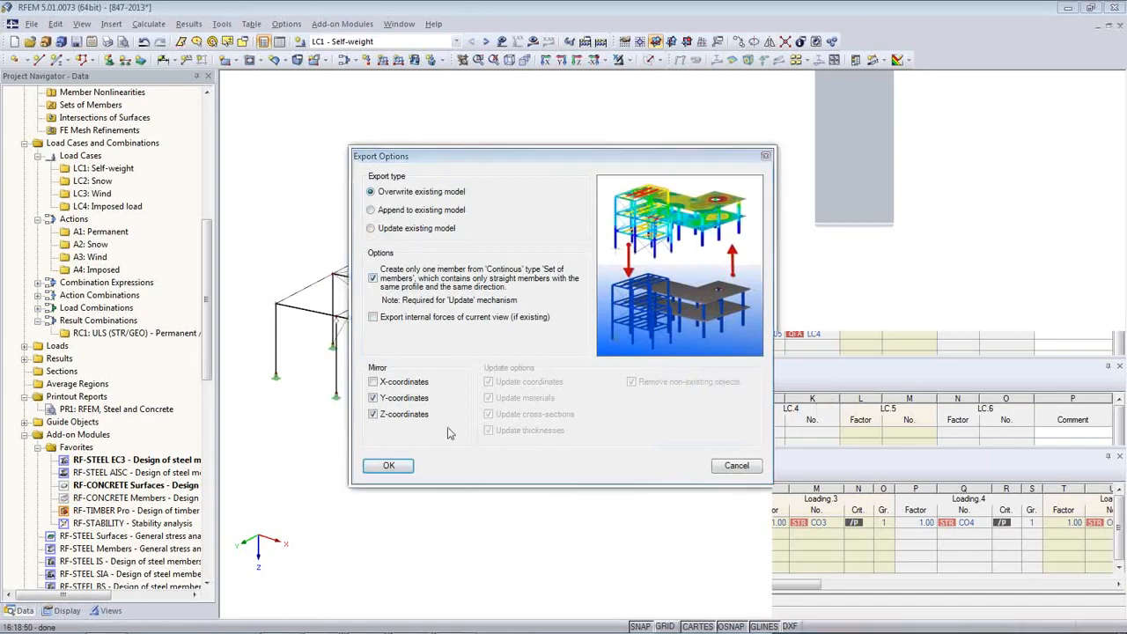
click(390, 466)
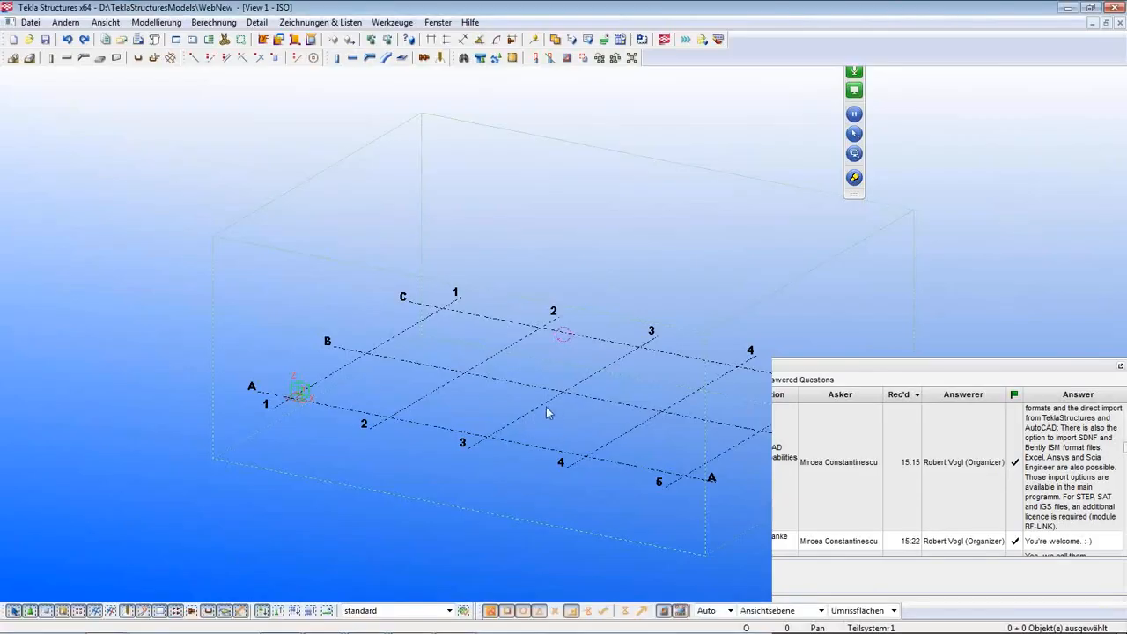
- Examine the transferred steel frame and concrete box in the Tekla Structures 3D view from different angles
middle_drag(538, 431, 447, 368)
scroll(446, 373, down, 2)
mouse_move(431, 627)
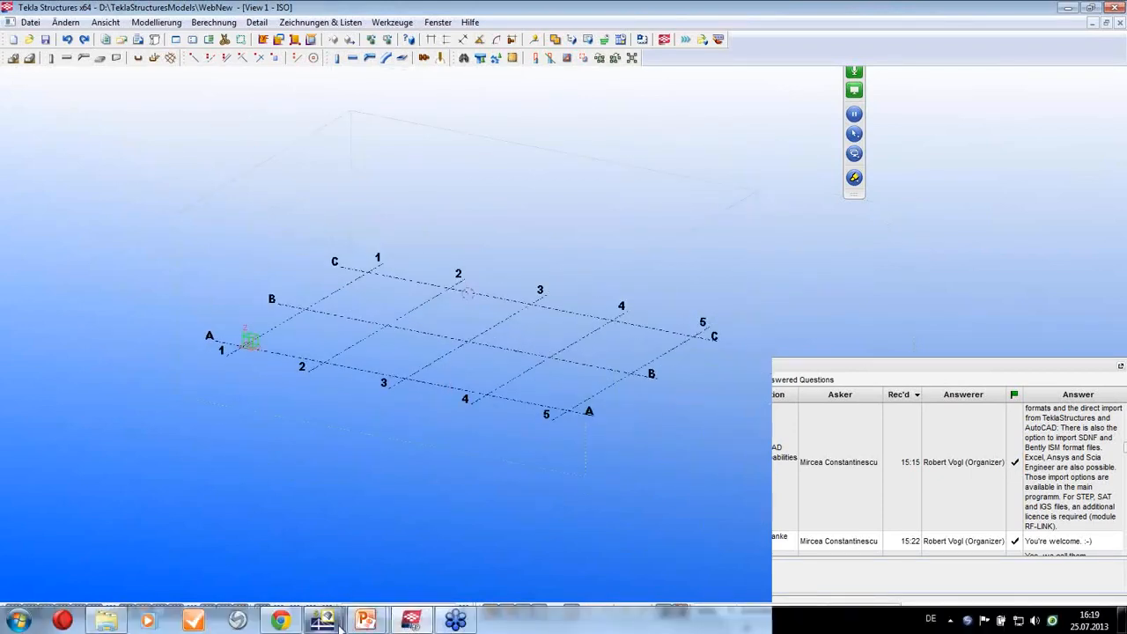
mouse_move(330, 623)
click(439, 501)
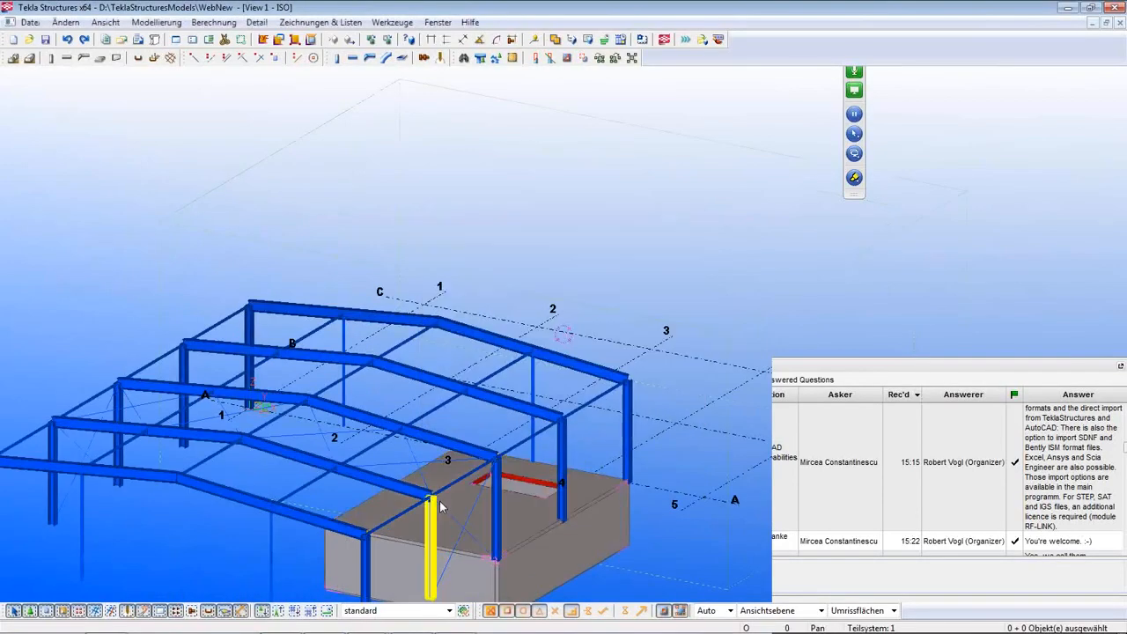
middle_drag(513, 483, 620, 343)
scroll(584, 365, down, 2)
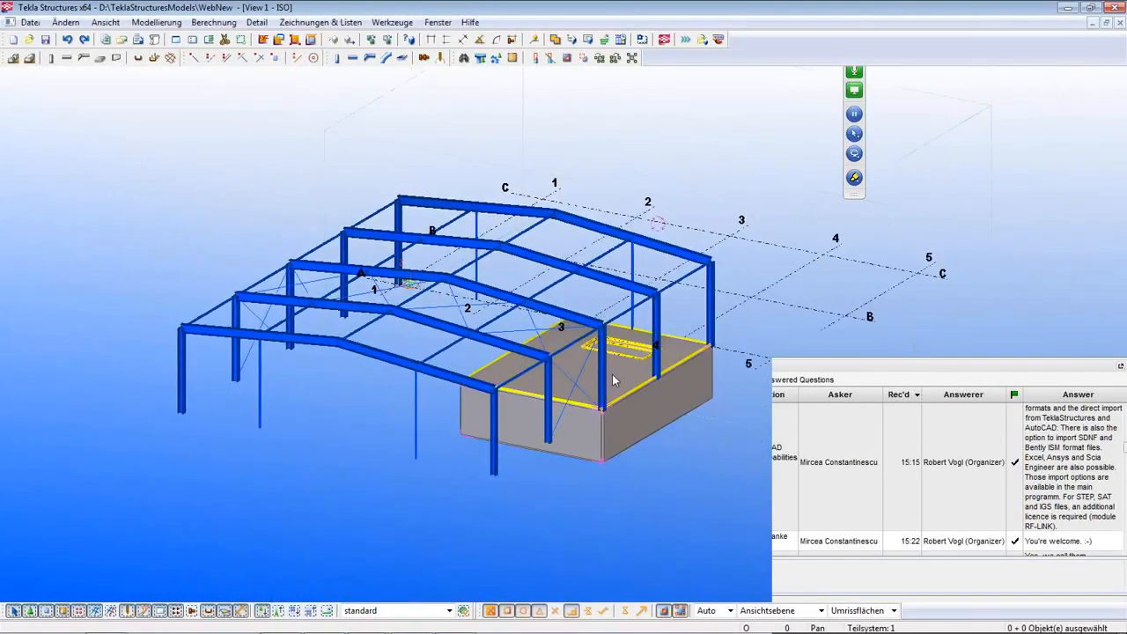
ctrl+middle_drag(624, 406, 625, 456)
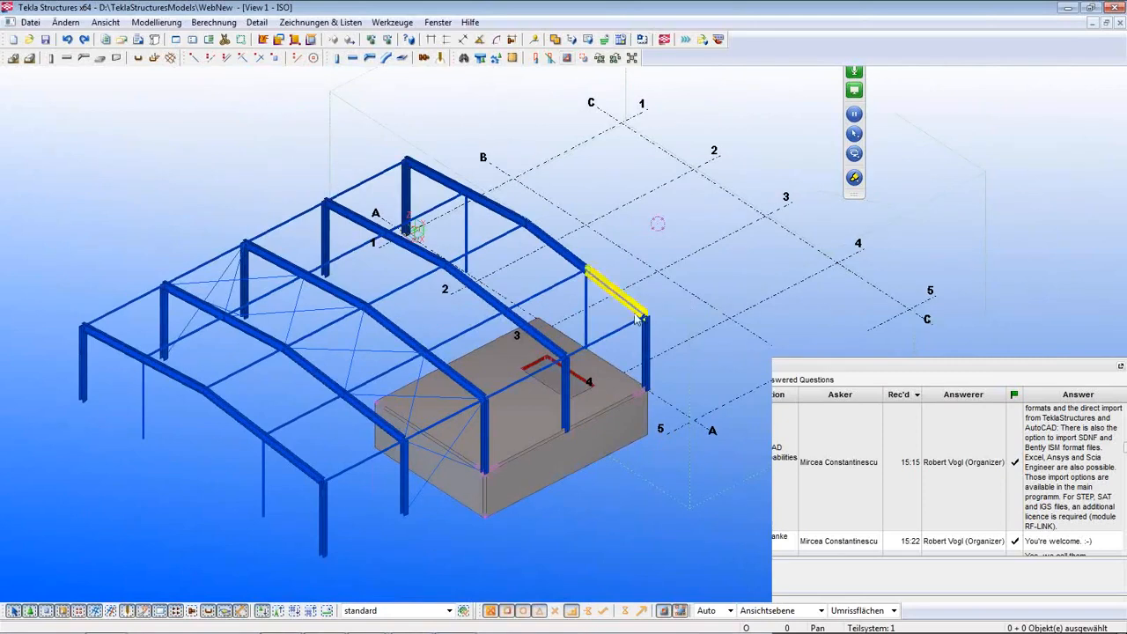
middle_drag(607, 490, 627, 433)
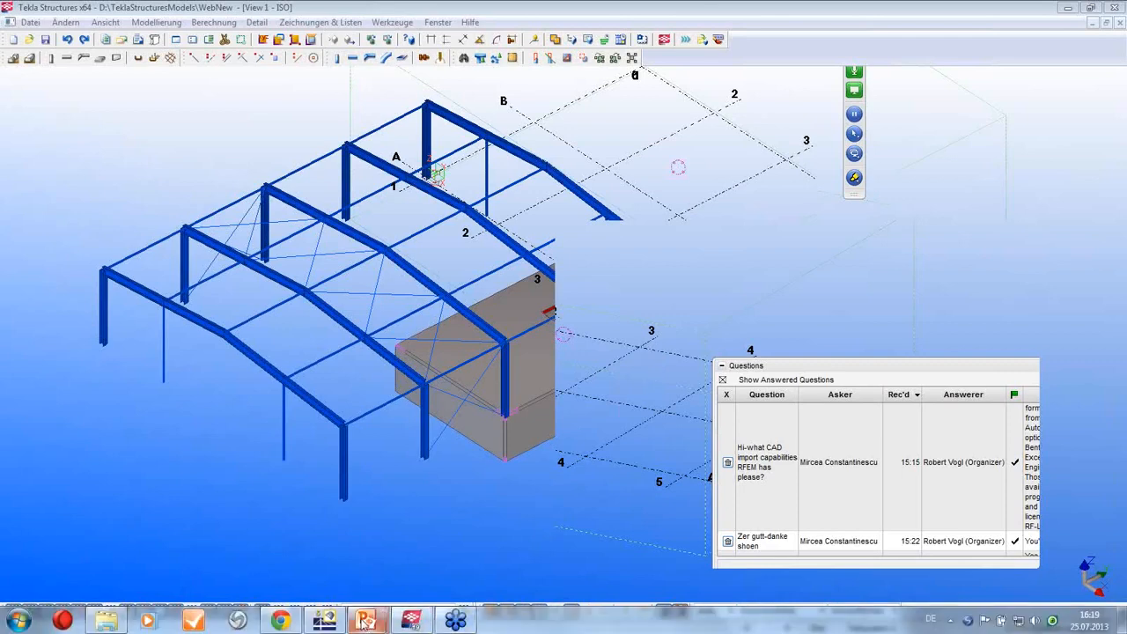
- Switch to RFEM, check the support settings of a bottom edge line of the concrete box, and close the line's properties
click(325, 621)
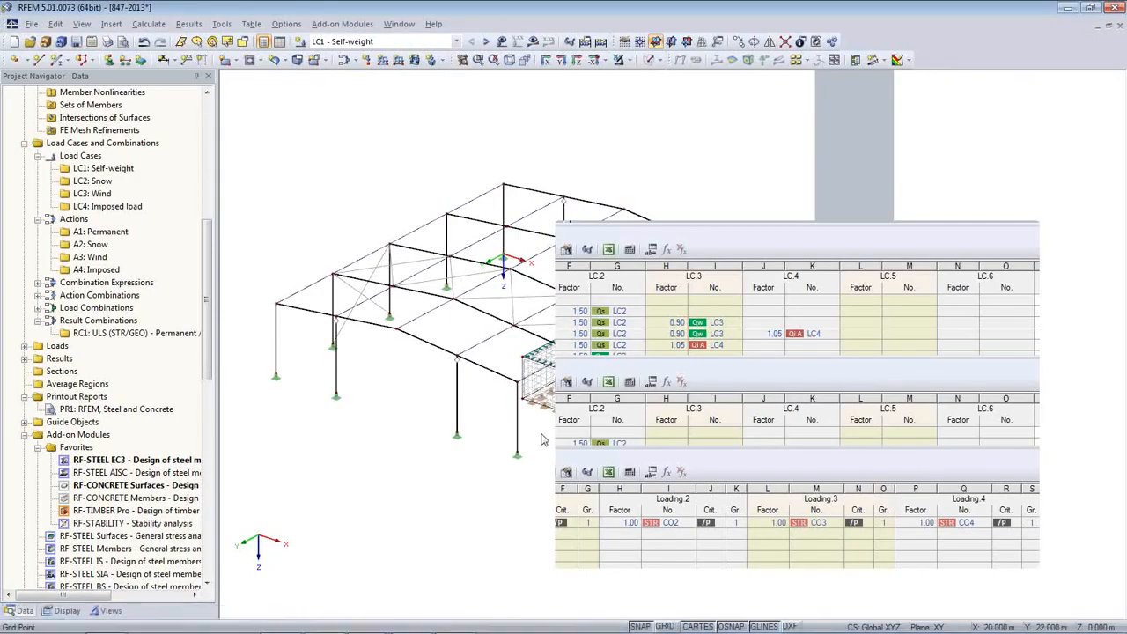
middle_drag(505, 458, 362, 466)
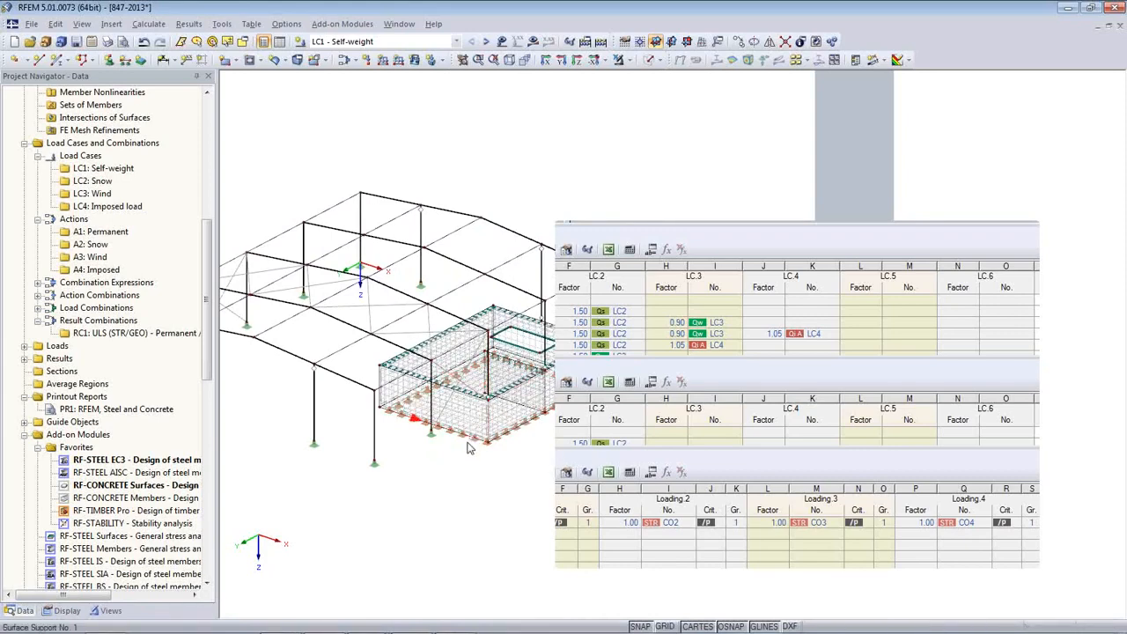
double_click(458, 442)
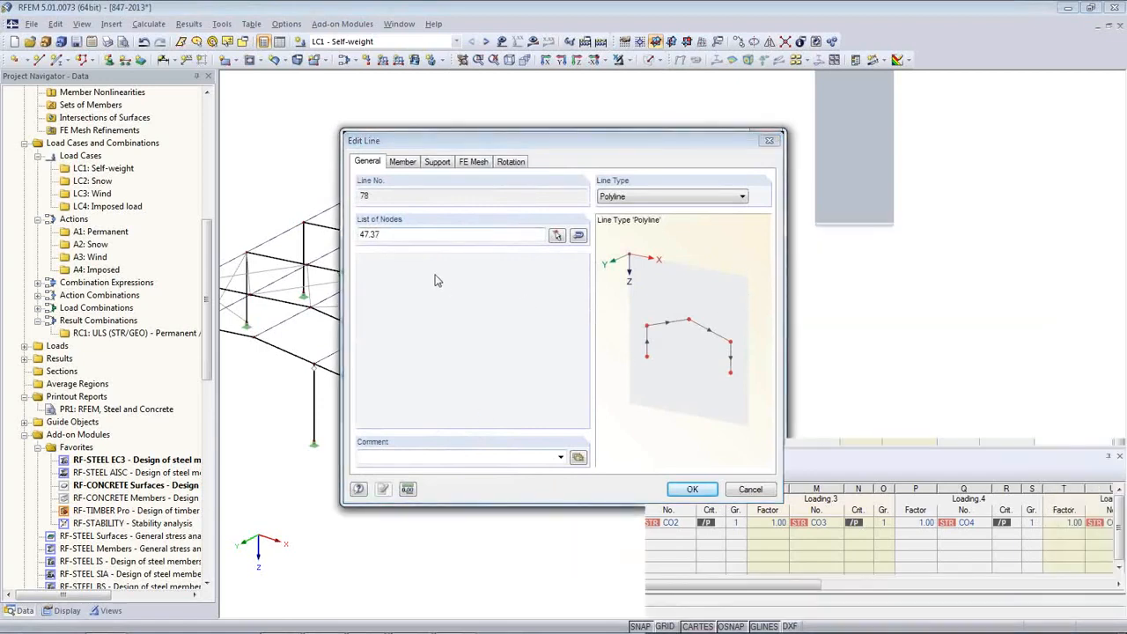
click(436, 162)
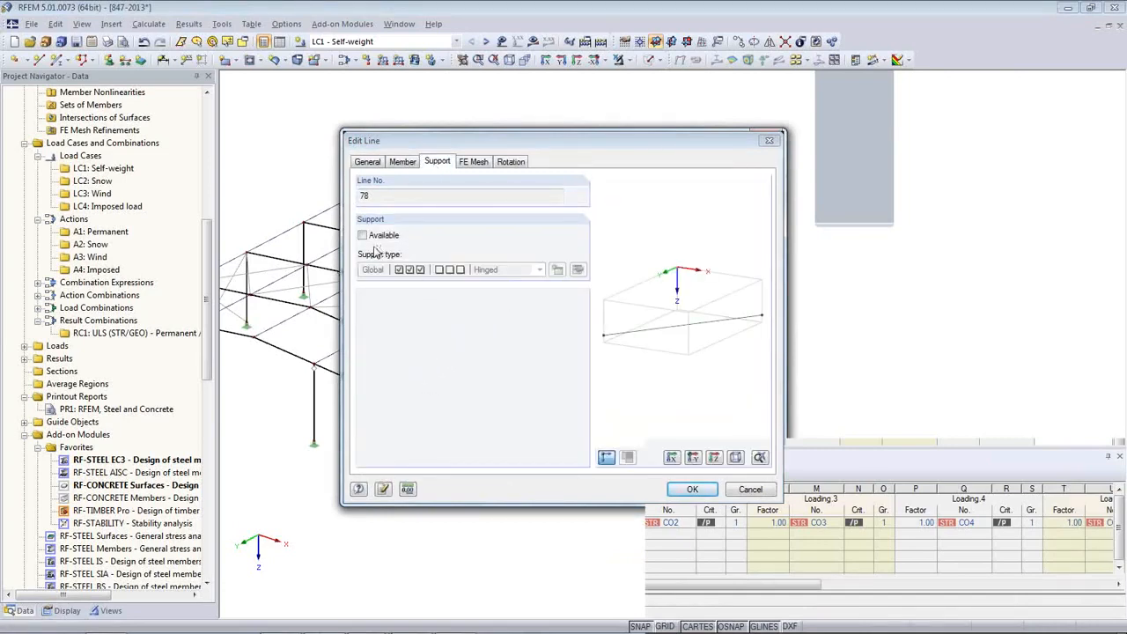
drag(685, 147, 613, 103)
click(620, 446)
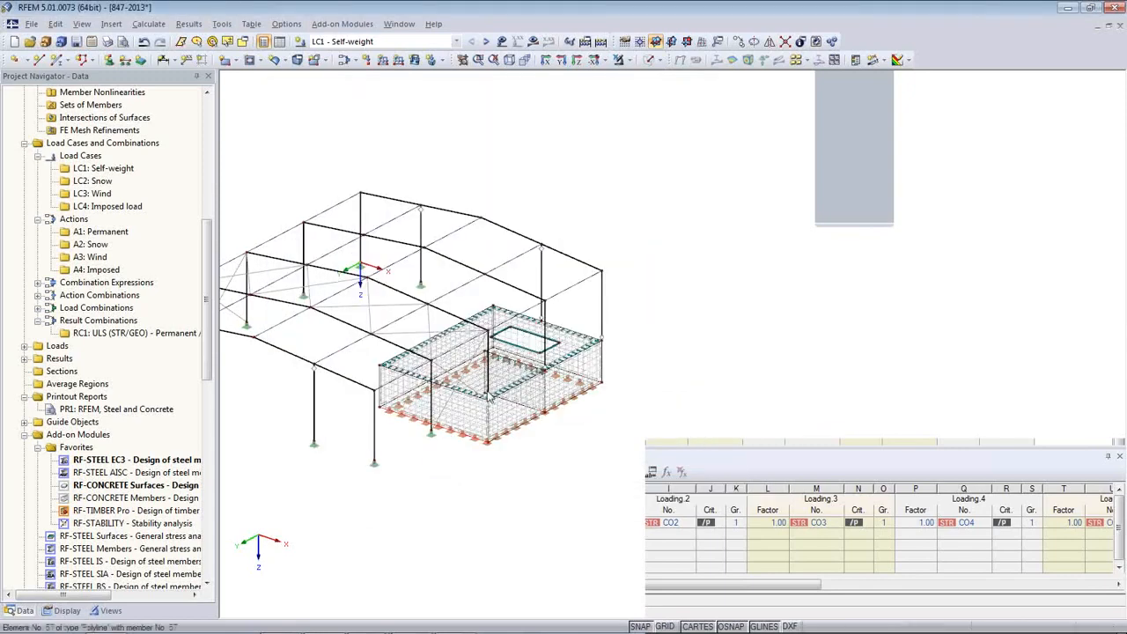
- Review the surface support conditions and spring constants of the concrete box's base slab, and leave without changes
ctrl+middle_drag(486, 476, 488, 359)
double_click(452, 410)
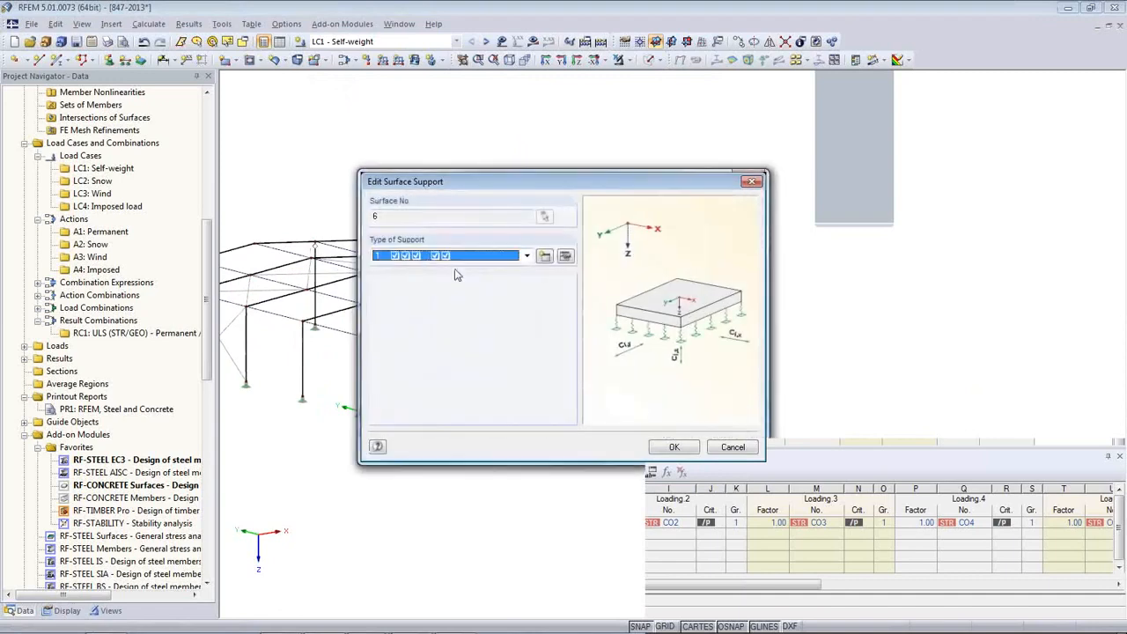
click(564, 256)
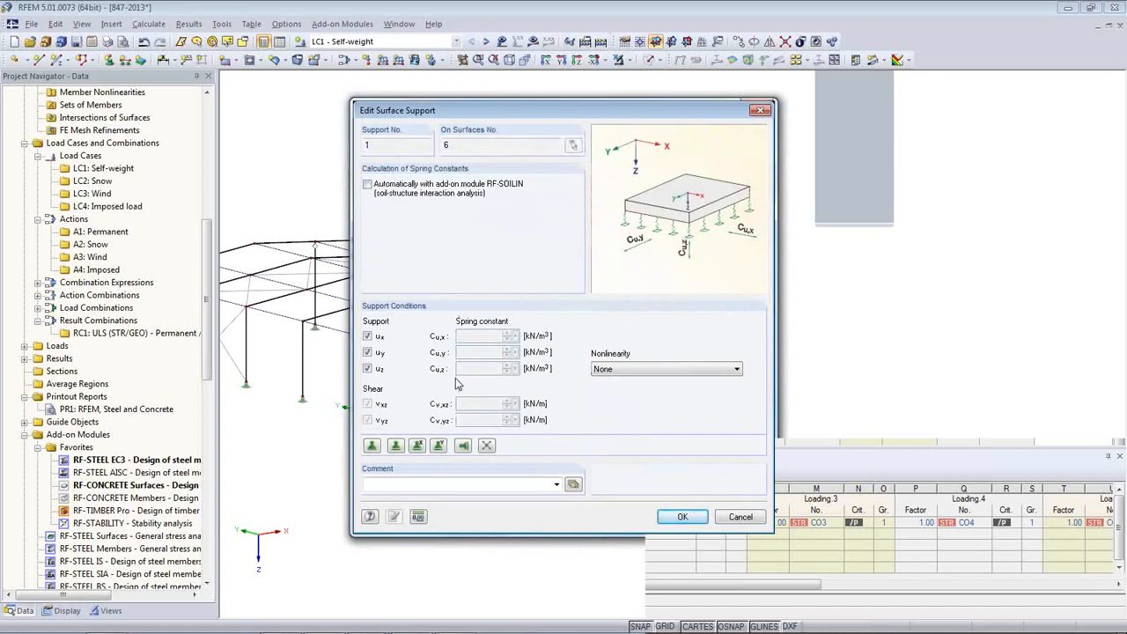
drag(572, 110, 518, 94)
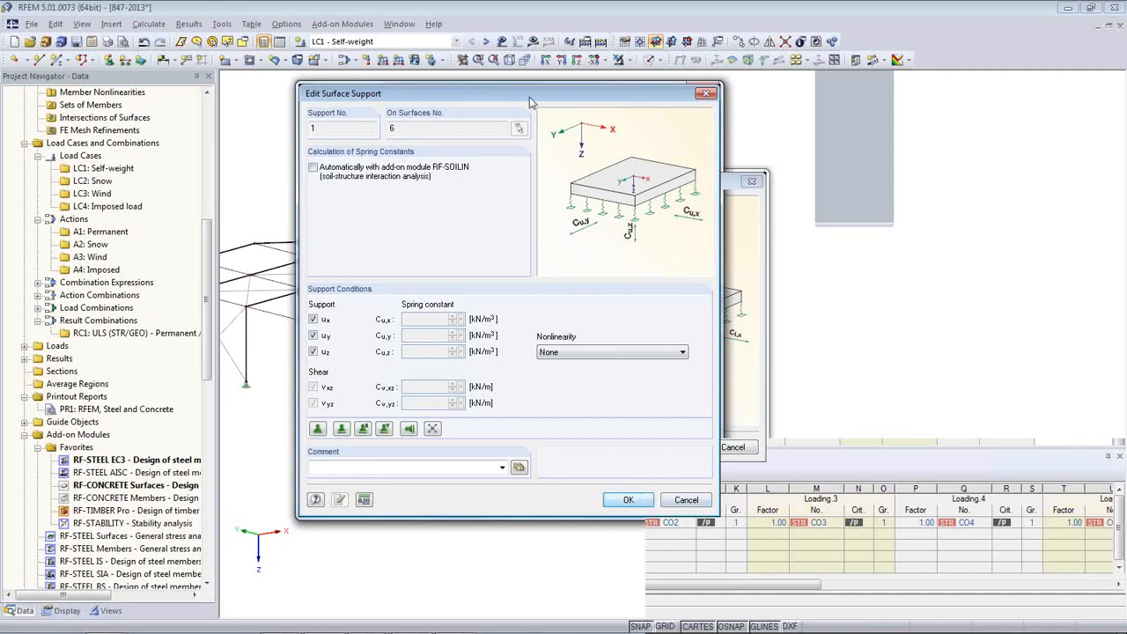
drag(529, 100, 470, 102)
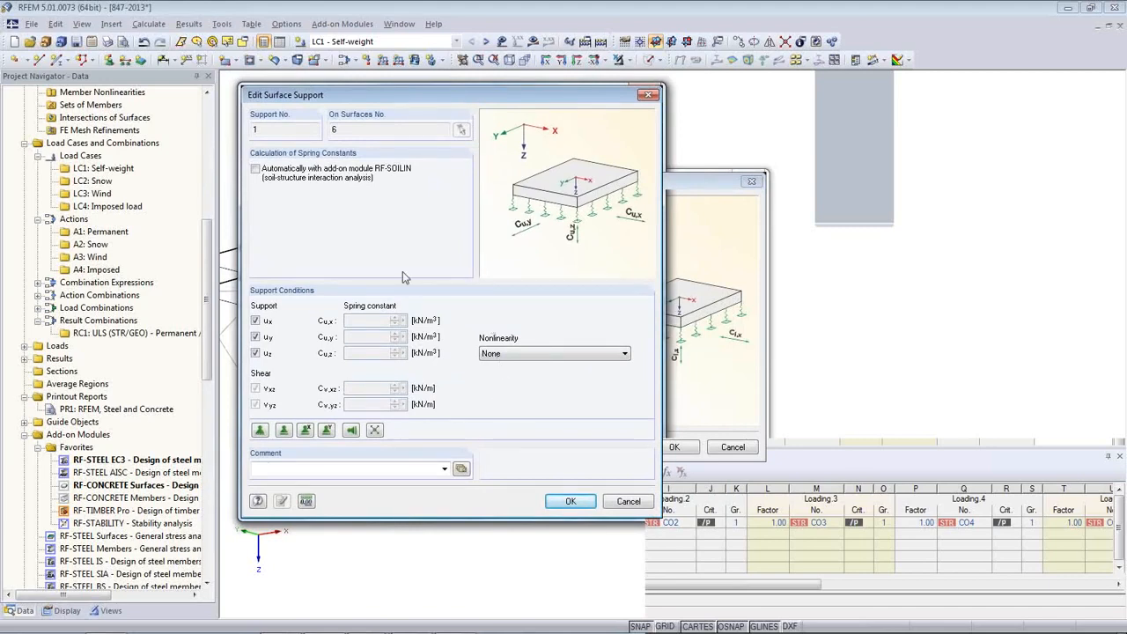
click(629, 501)
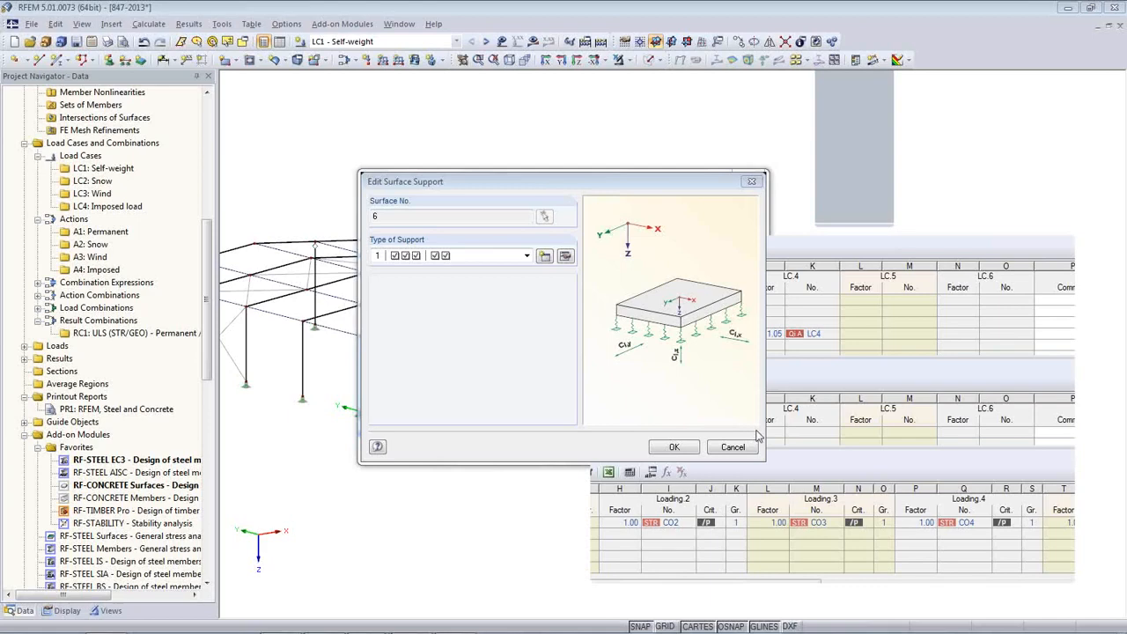
drag(501, 182, 326, 117)
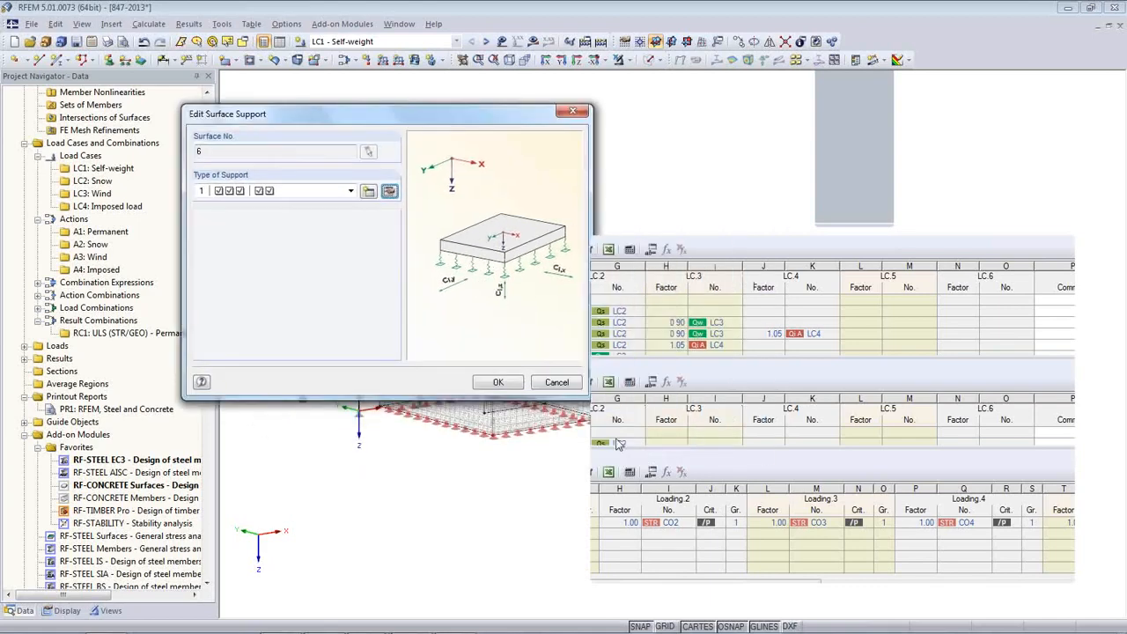
click(555, 383)
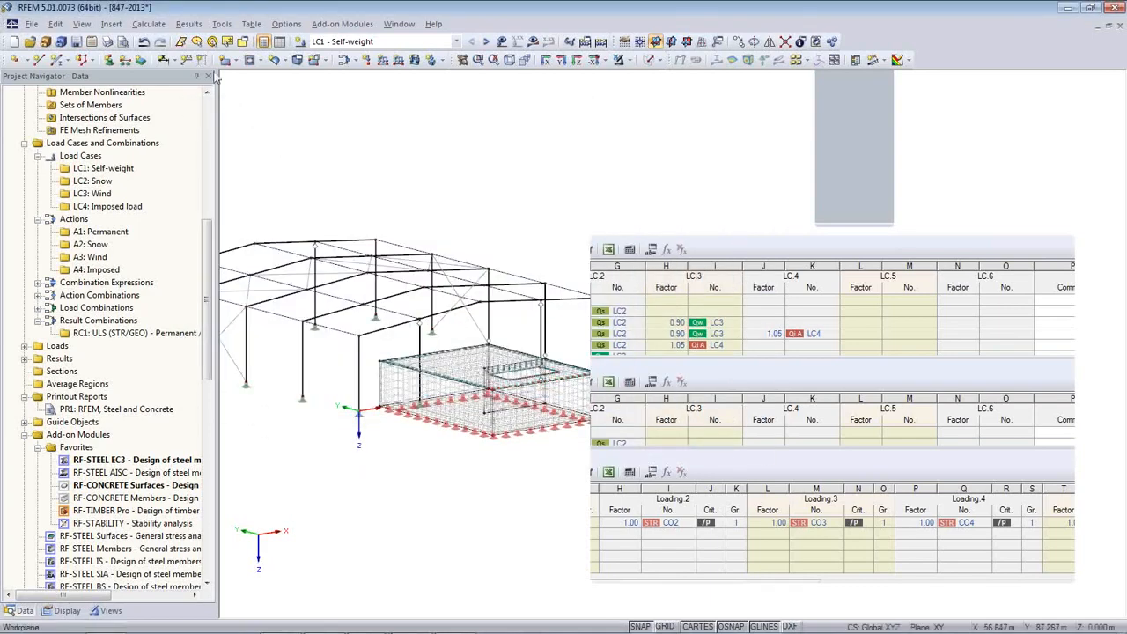
click(223, 24)
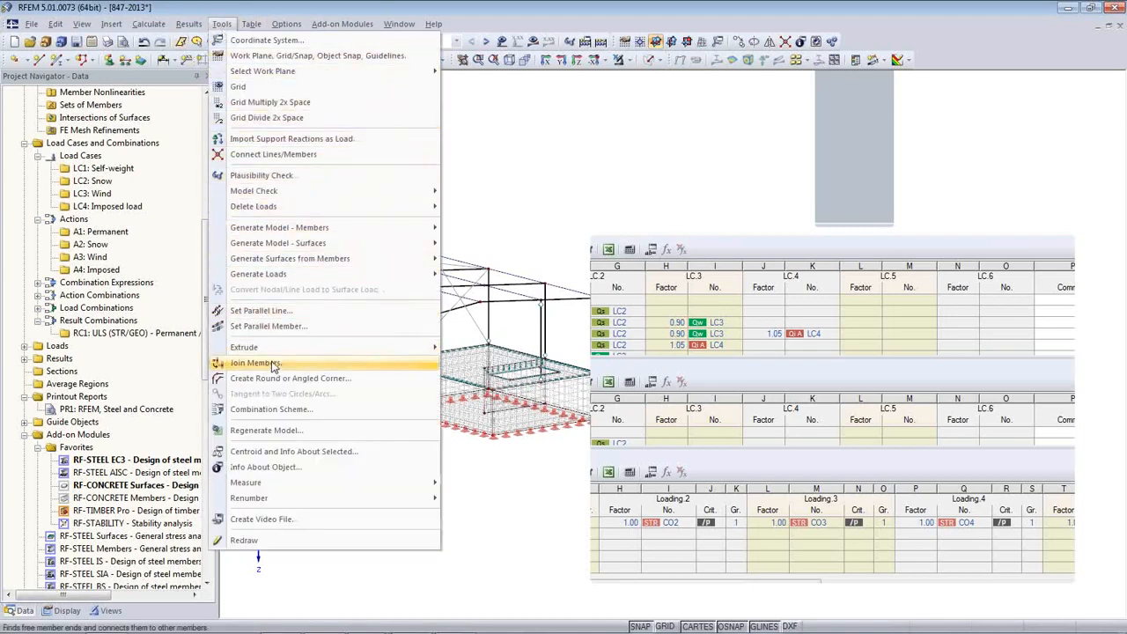
mouse_move(274, 280)
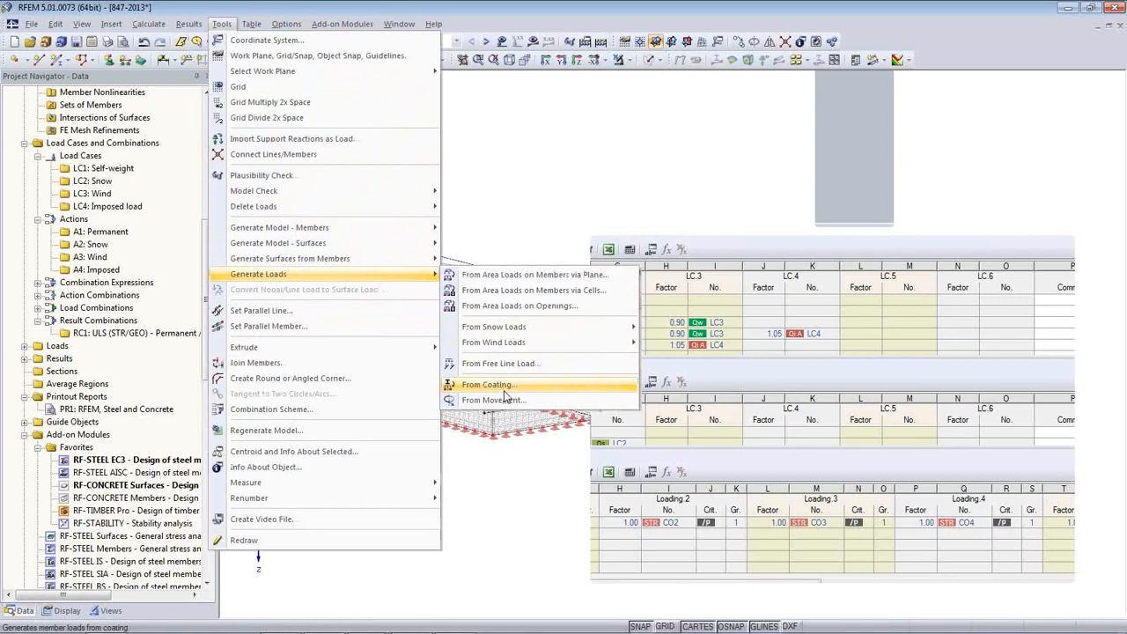
mouse_move(507, 349)
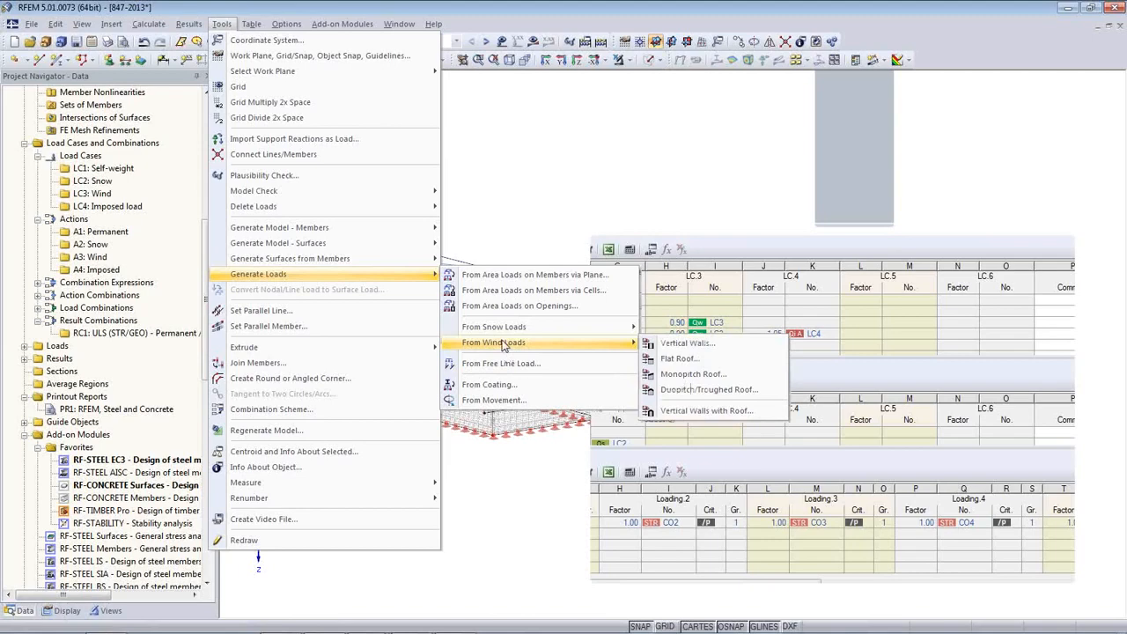
click(958, 365)
mouse_move(458, 626)
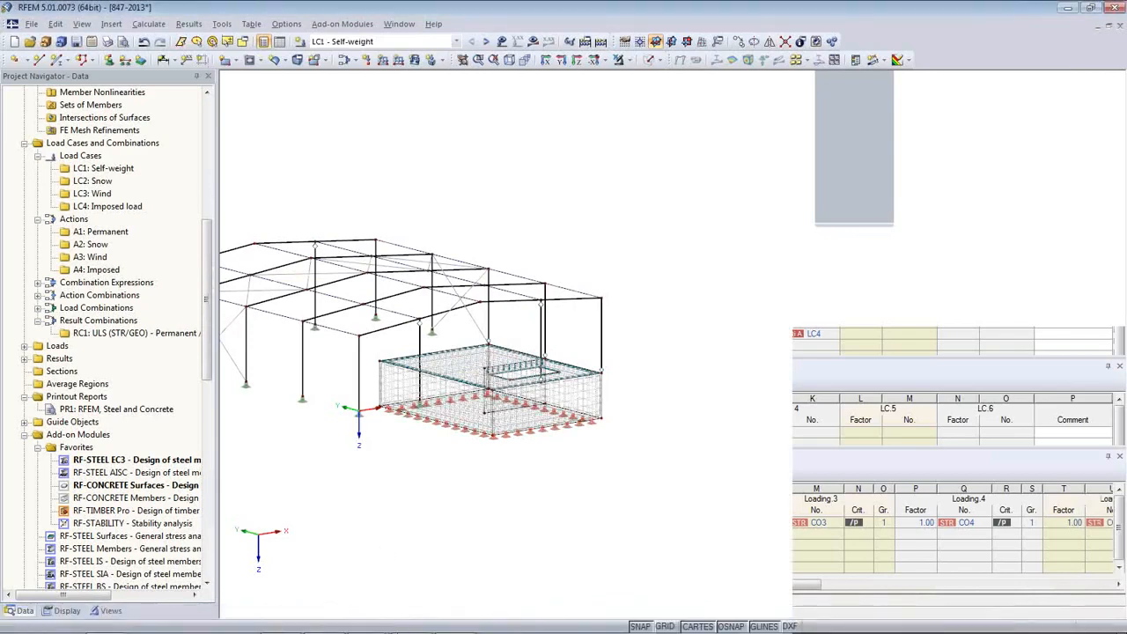
mouse_move(325, 621)
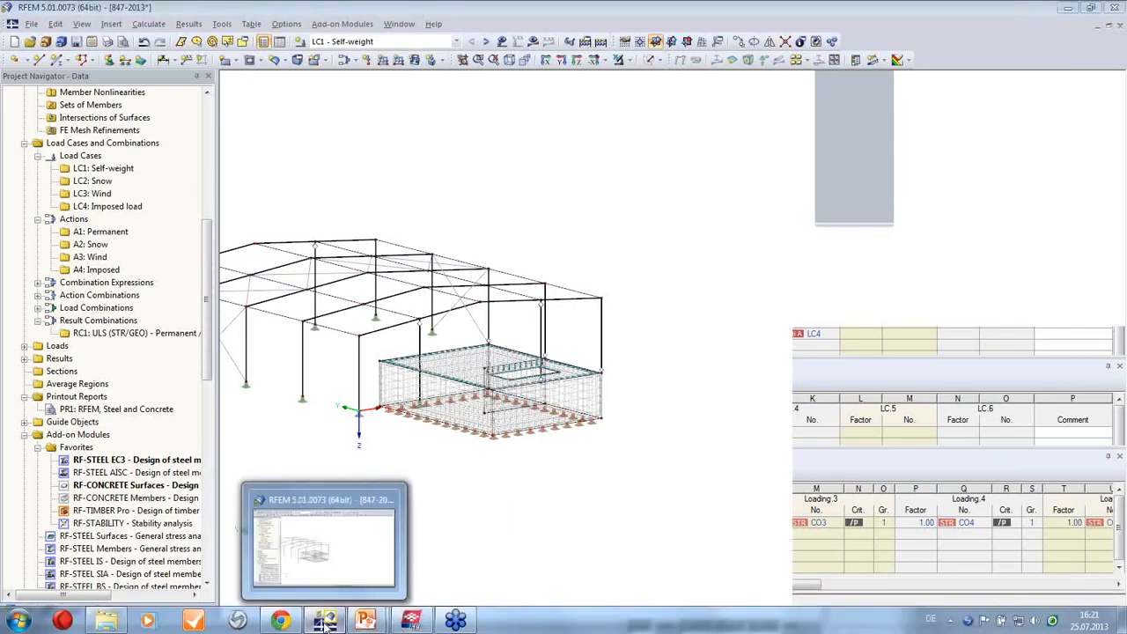
click(331, 553)
click(410, 625)
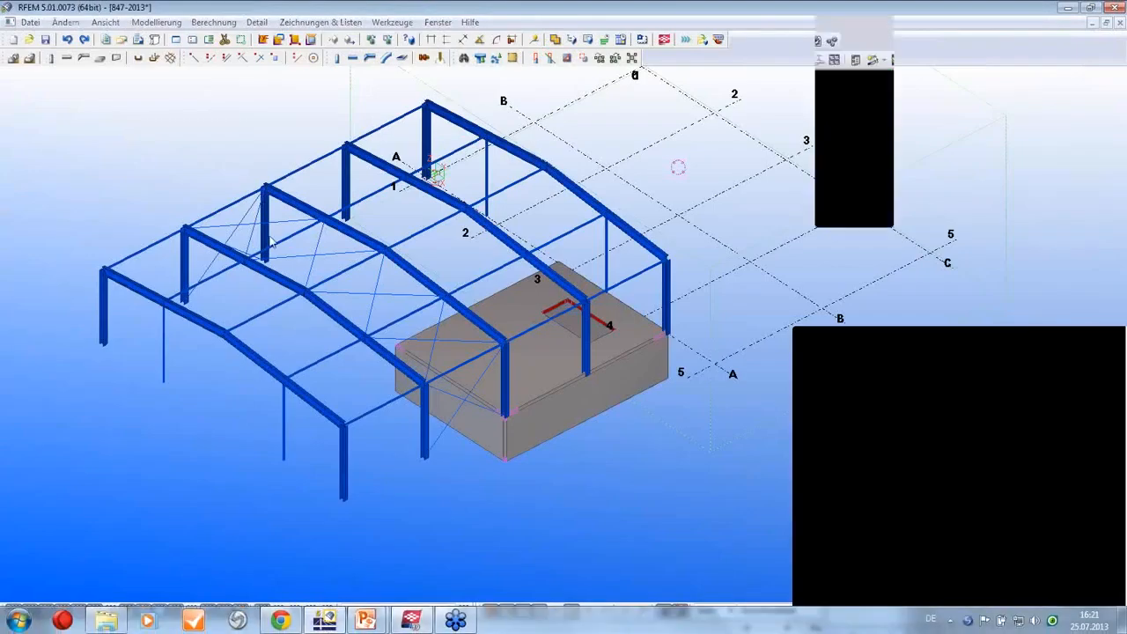
- Examine RFEM's wind load generator for vertical walls with roof using the flat/monopitch roof type, and leave without generating loads
click(220, 23)
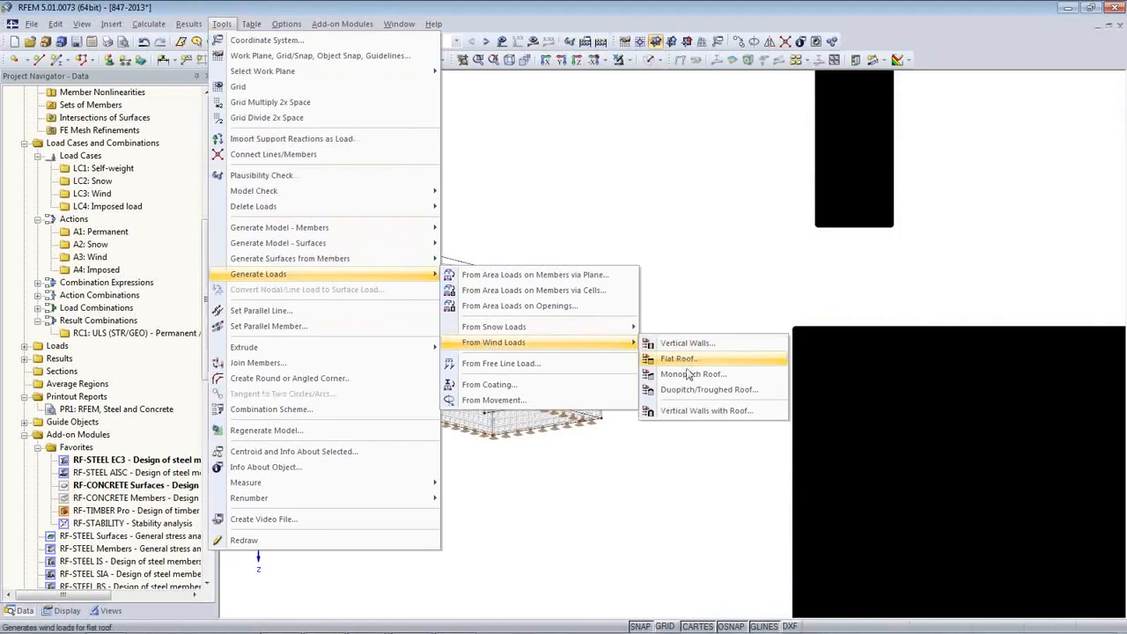
click(692, 411)
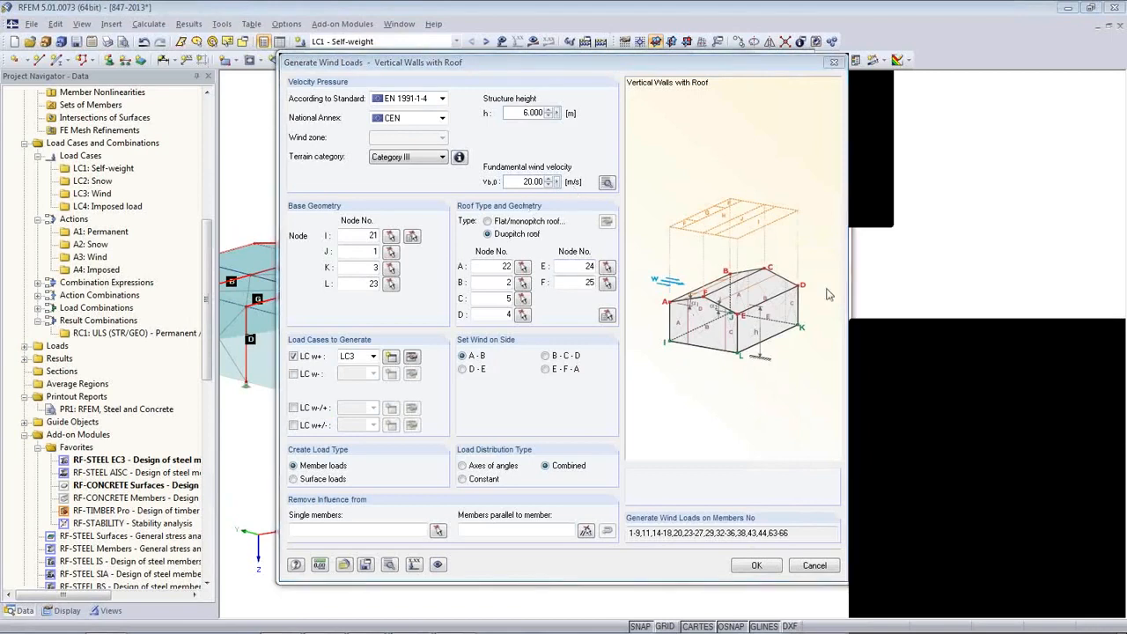
click(488, 221)
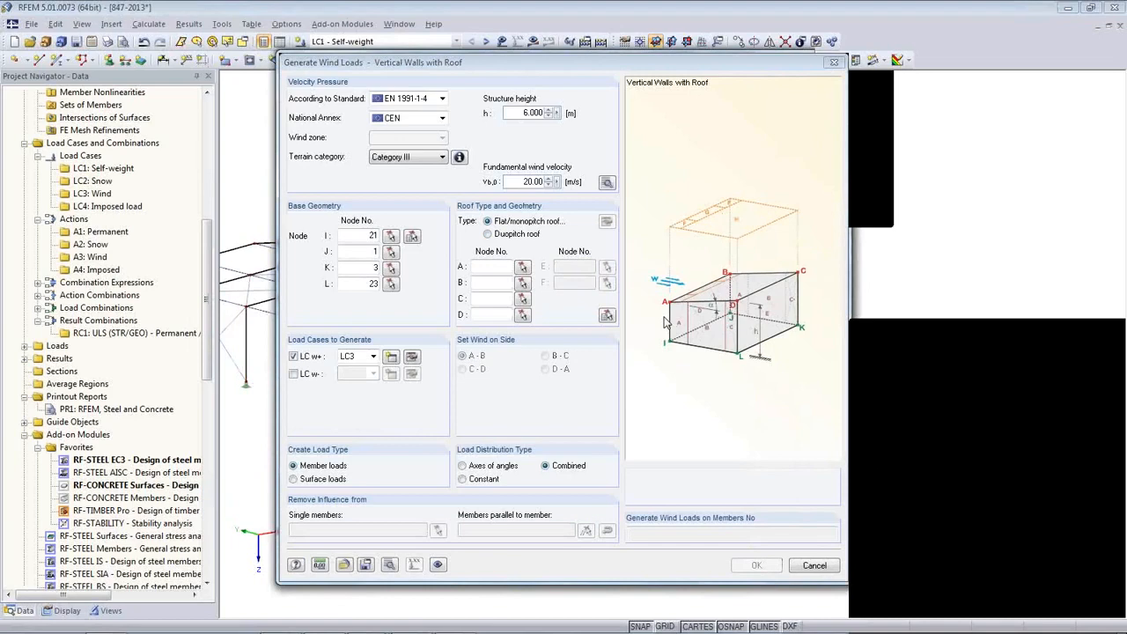
click(815, 574)
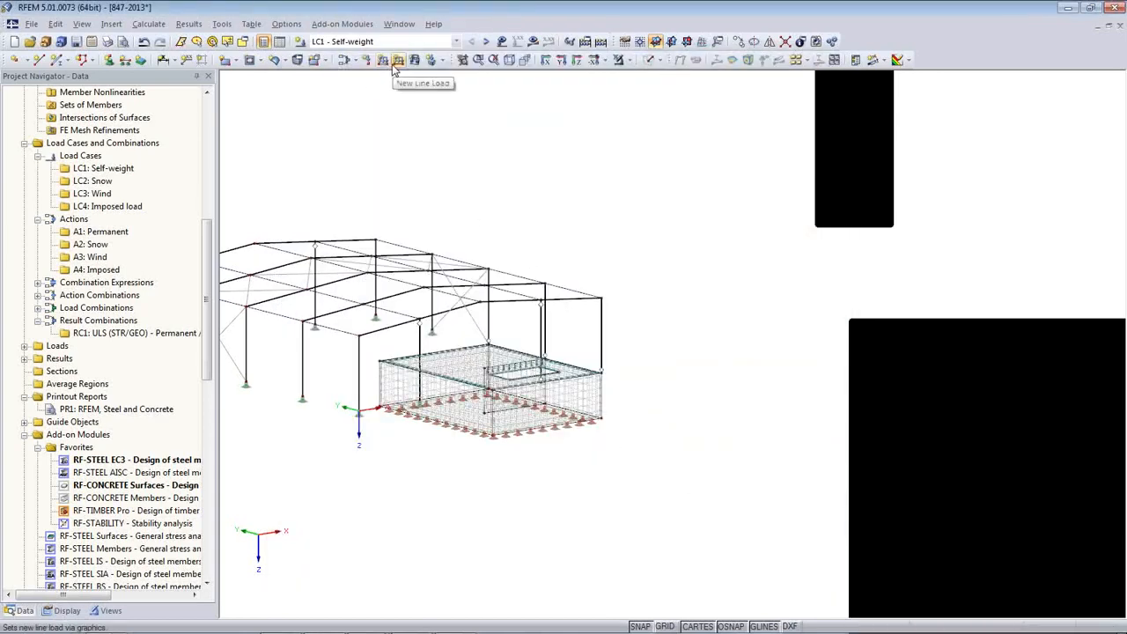
- Review the new member load settings with the trapezoidal load distribution, and leave without creating a load
click(384, 62)
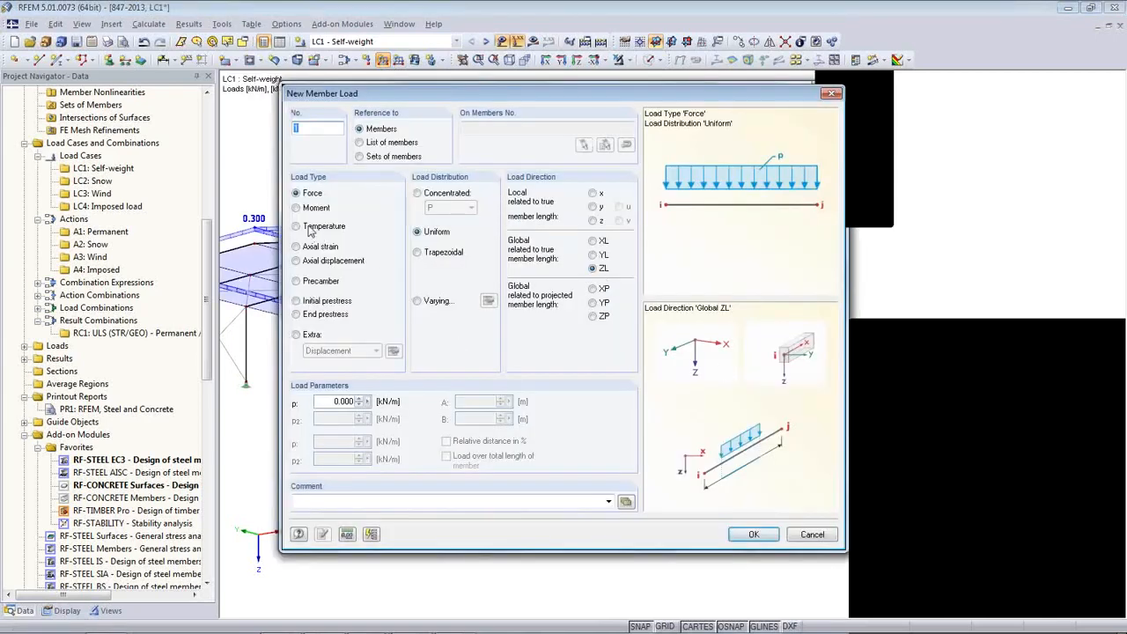
click(416, 252)
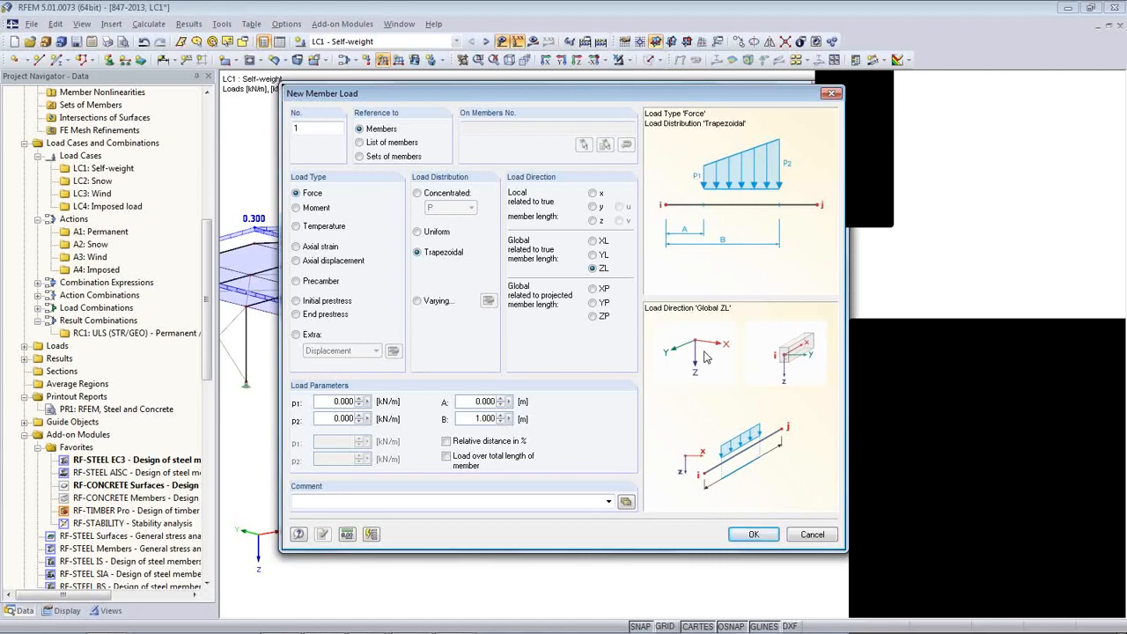
click(812, 536)
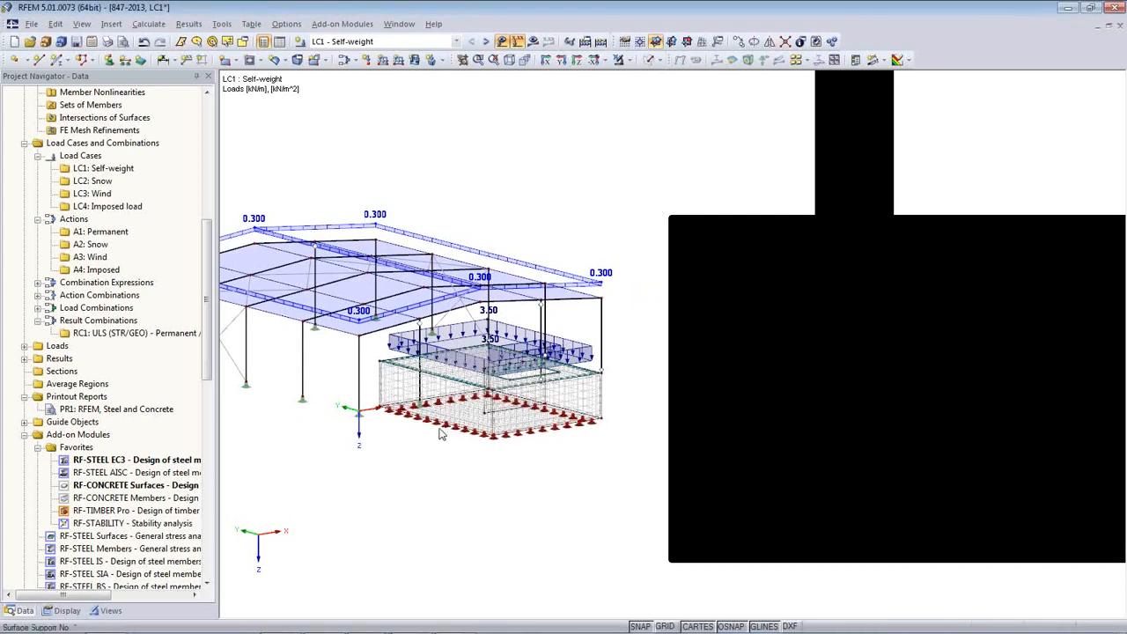
- Switch to the running PowerPoint slide show and open the Dlubal website from the More Information slide
mouse_move(375, 627)
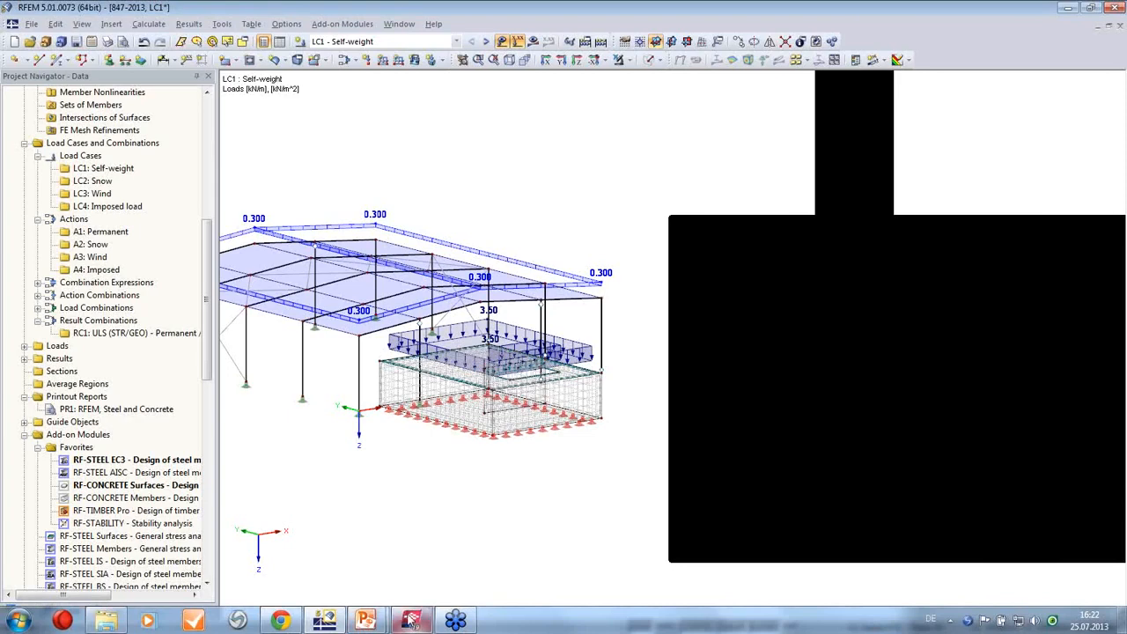
mouse_move(410, 621)
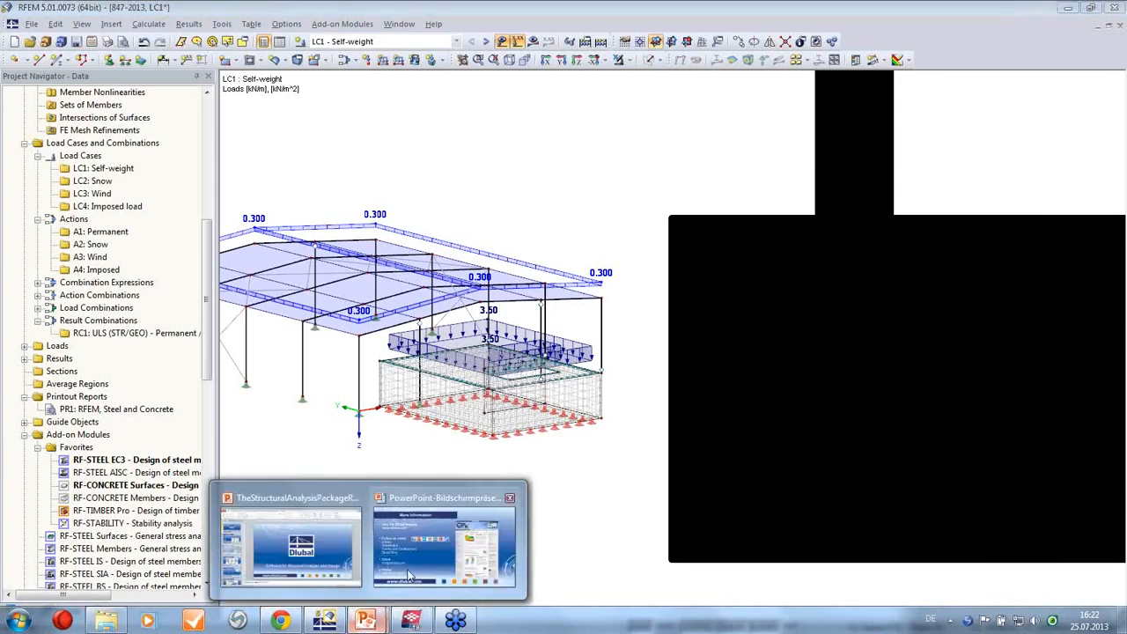
click(412, 573)
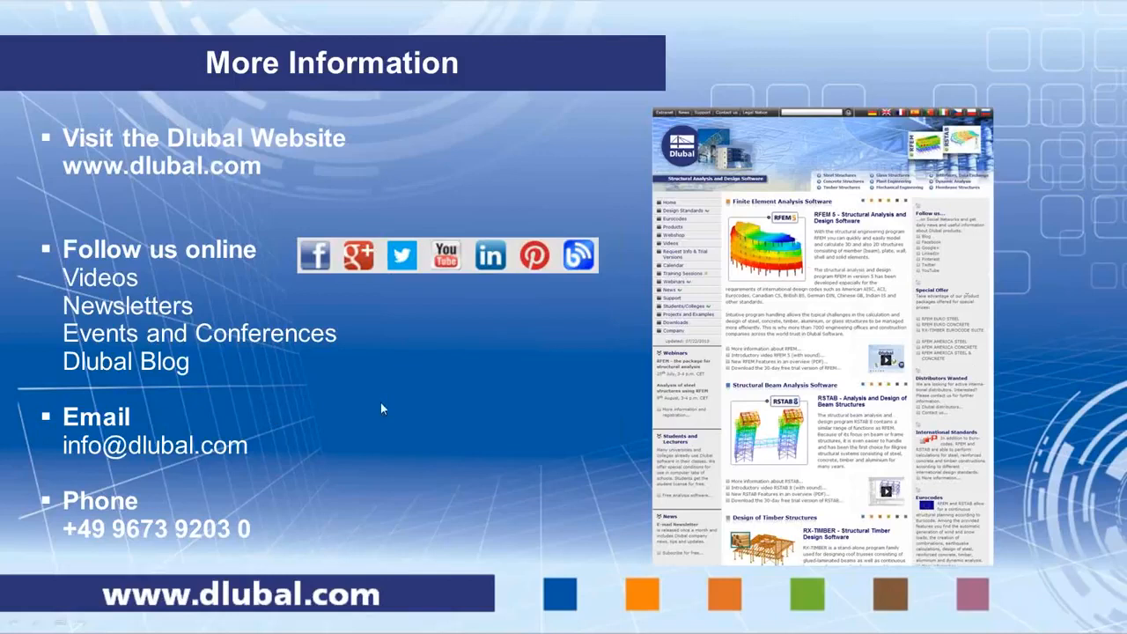
click(778, 347)
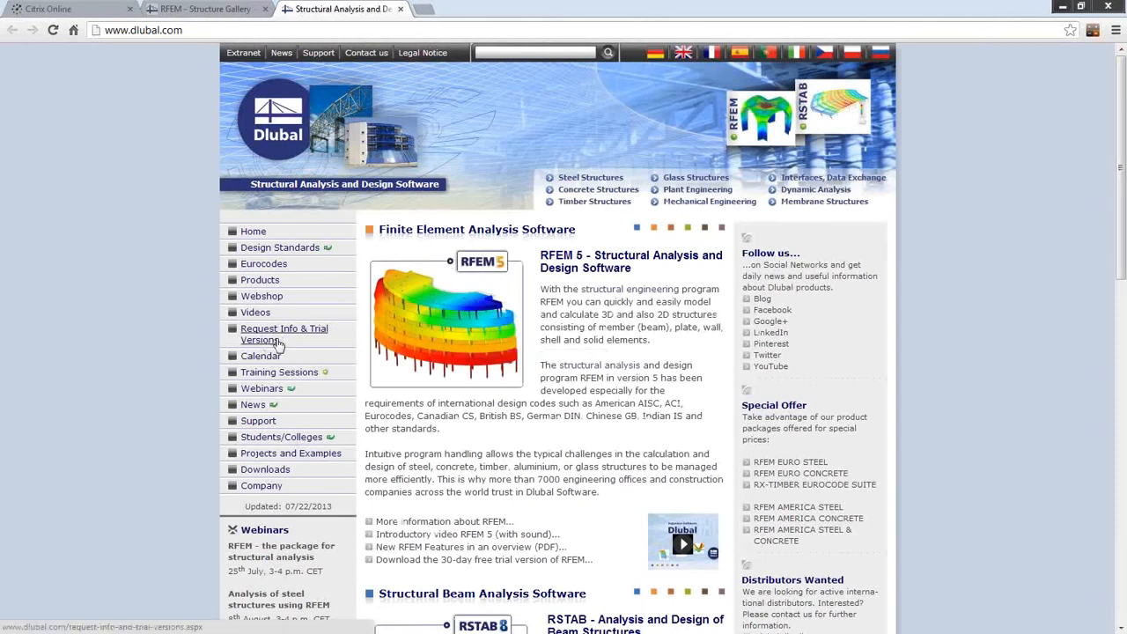
- Open the website's Downloads page and look through the available trial versions
scroll(273, 422, down, 1)
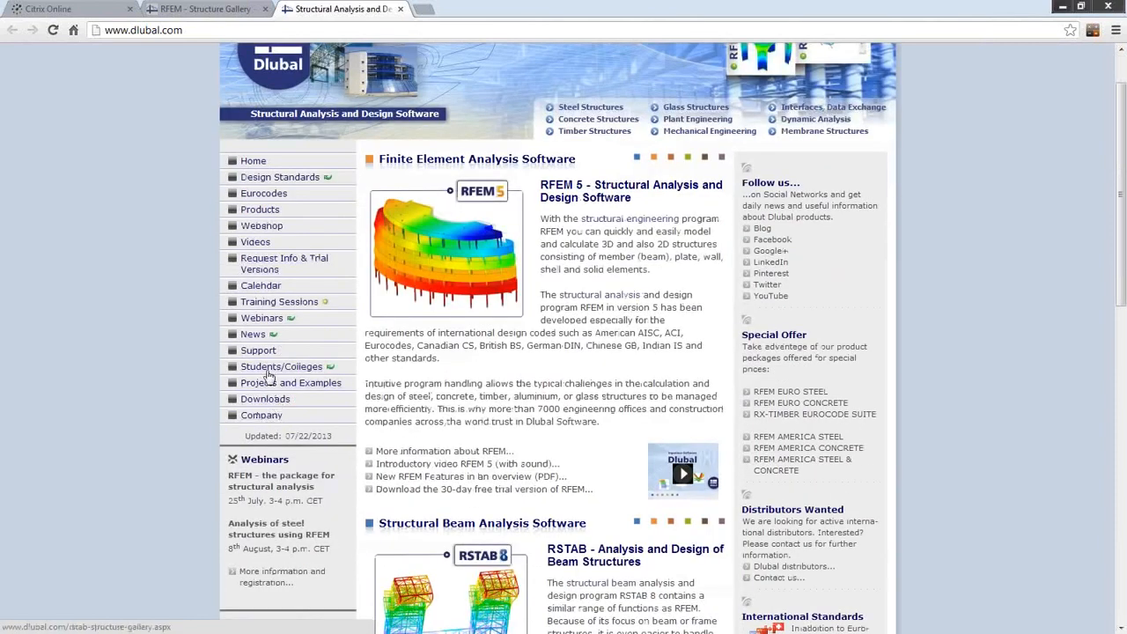
click(259, 399)
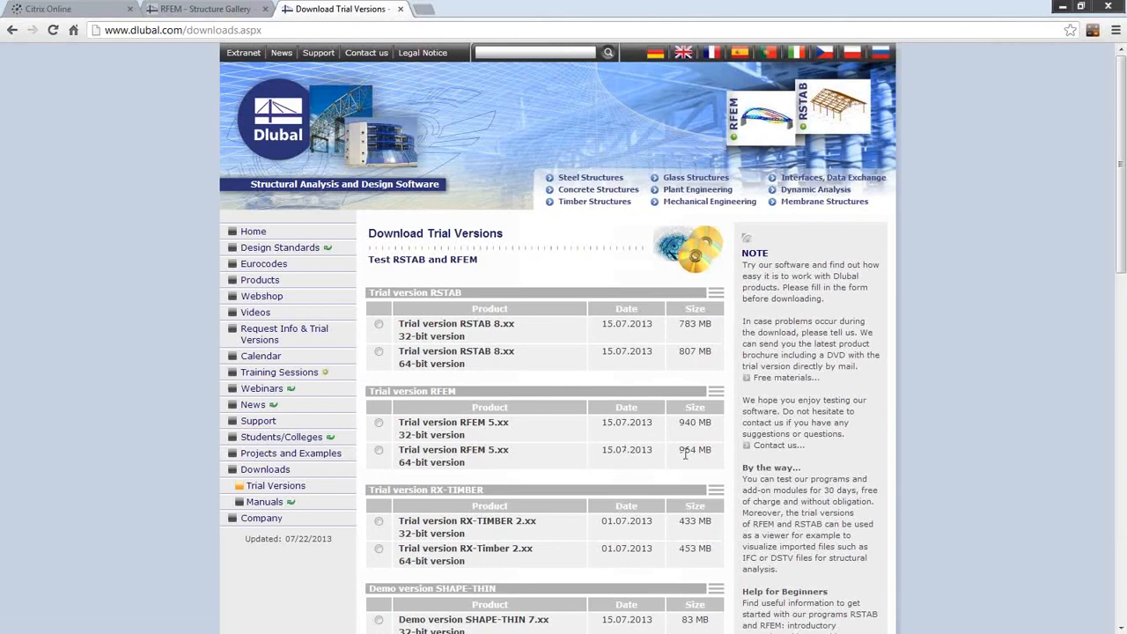
scroll(683, 446, down, 3)
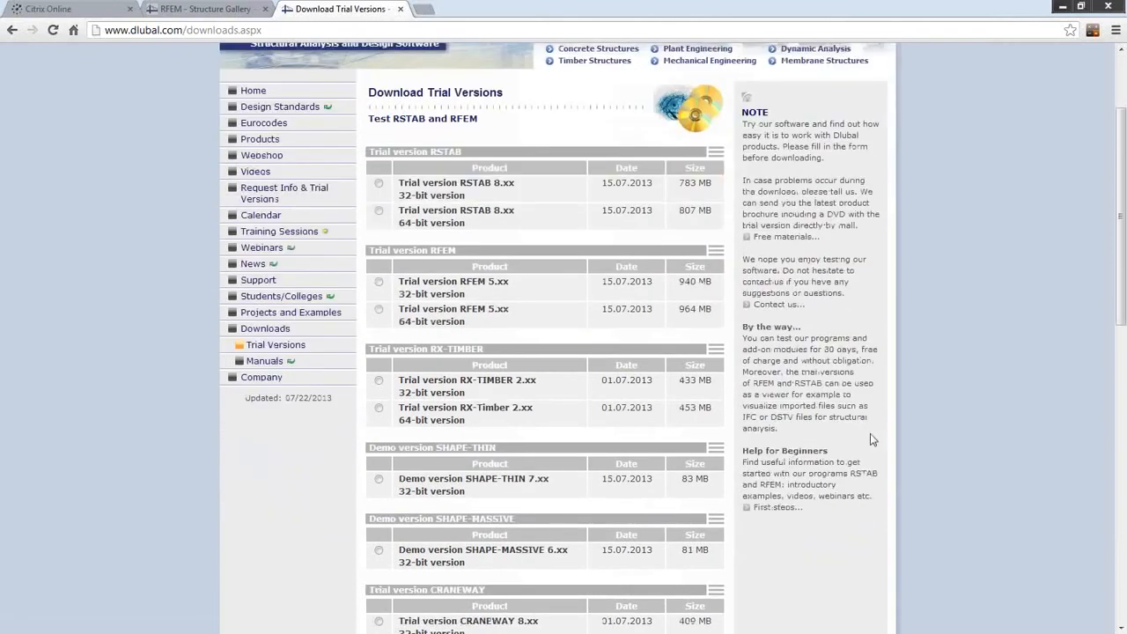
- Open the First steps page for beginners and look through its introductory examples, videos, manuals and service contracts
click(779, 509)
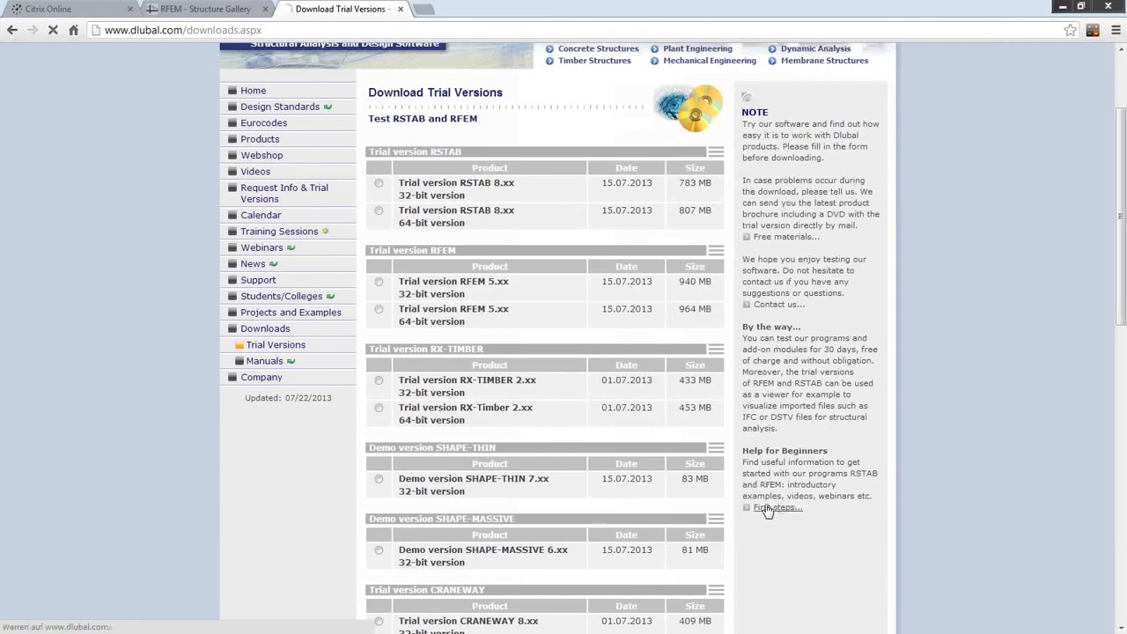
scroll(538, 401, down, 3)
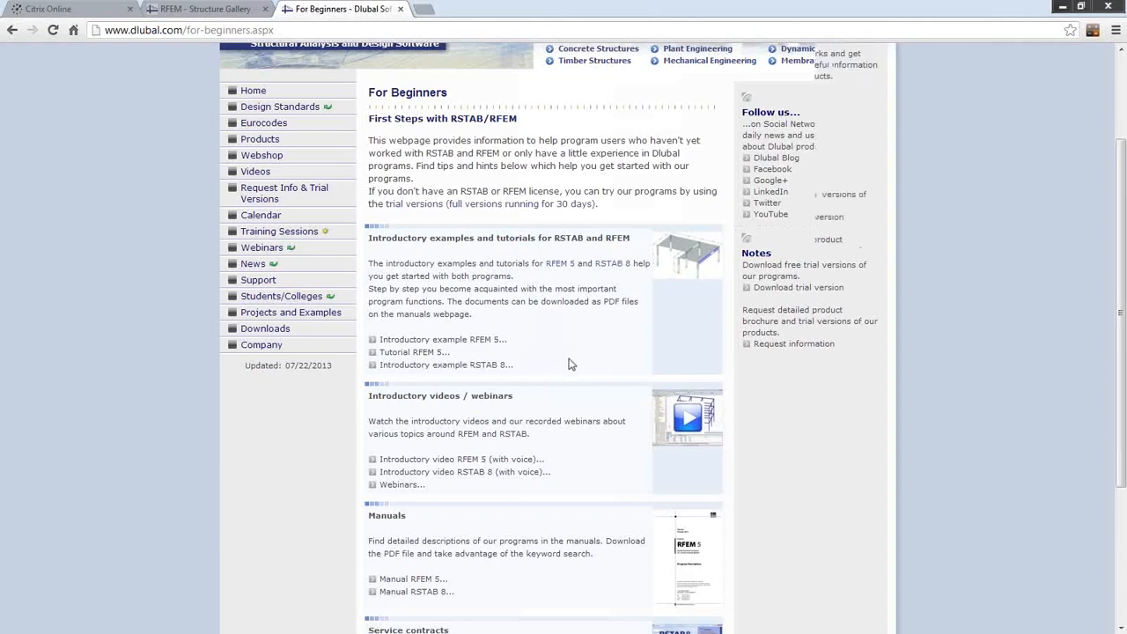
scroll(569, 364, down, 3)
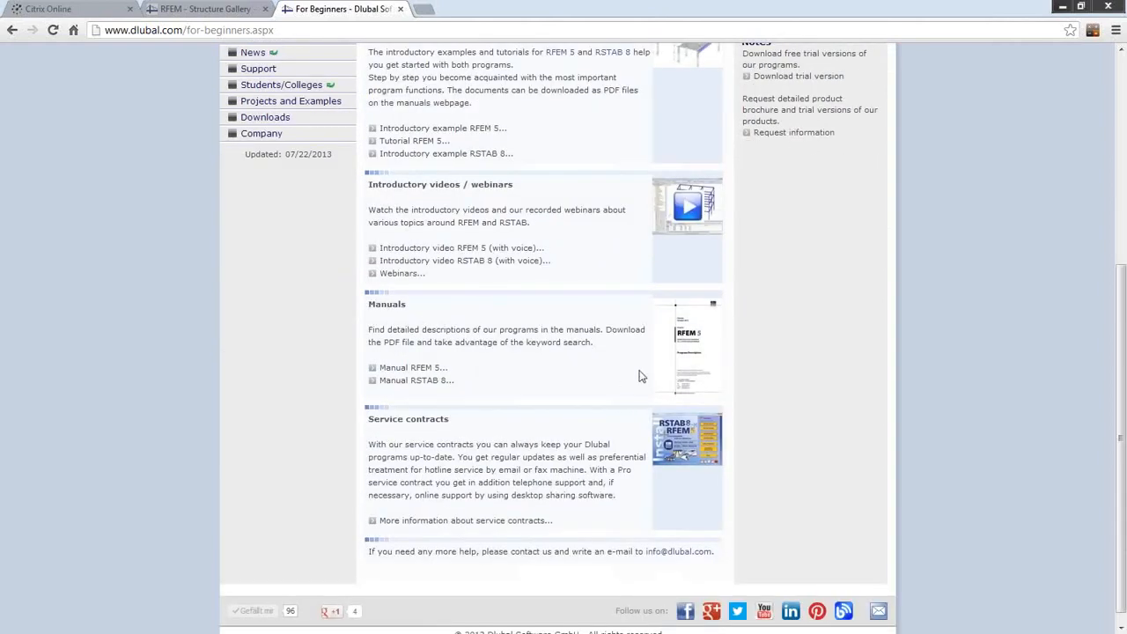
scroll(519, 366, up, 5)
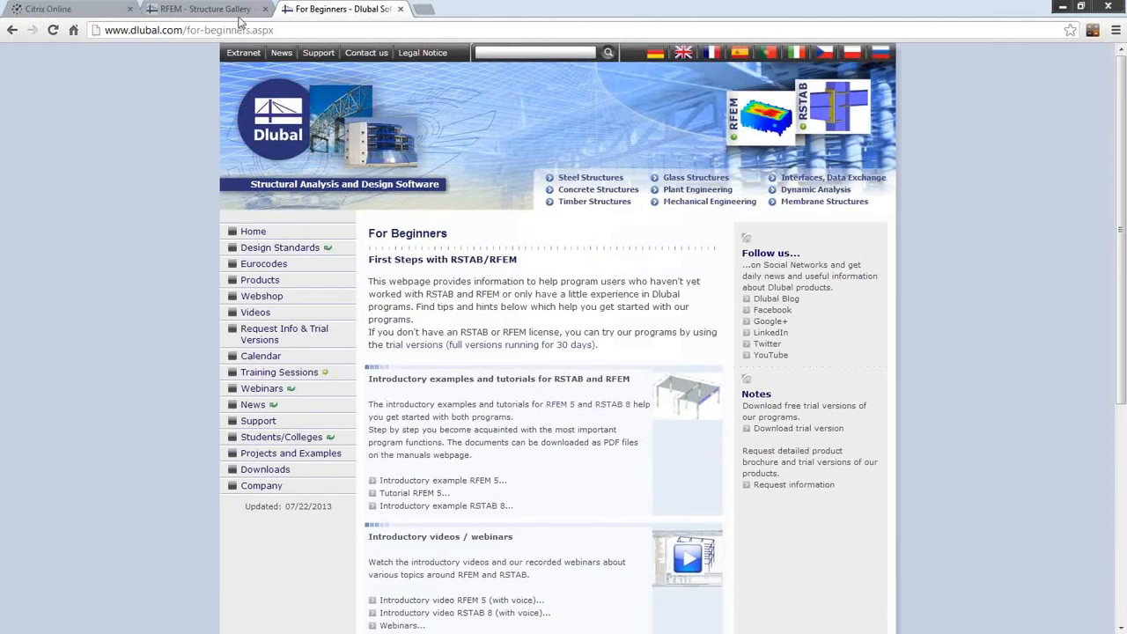
- Check the Colleges page, and review the free student license conditions and request form on the Students page
click(280, 440)
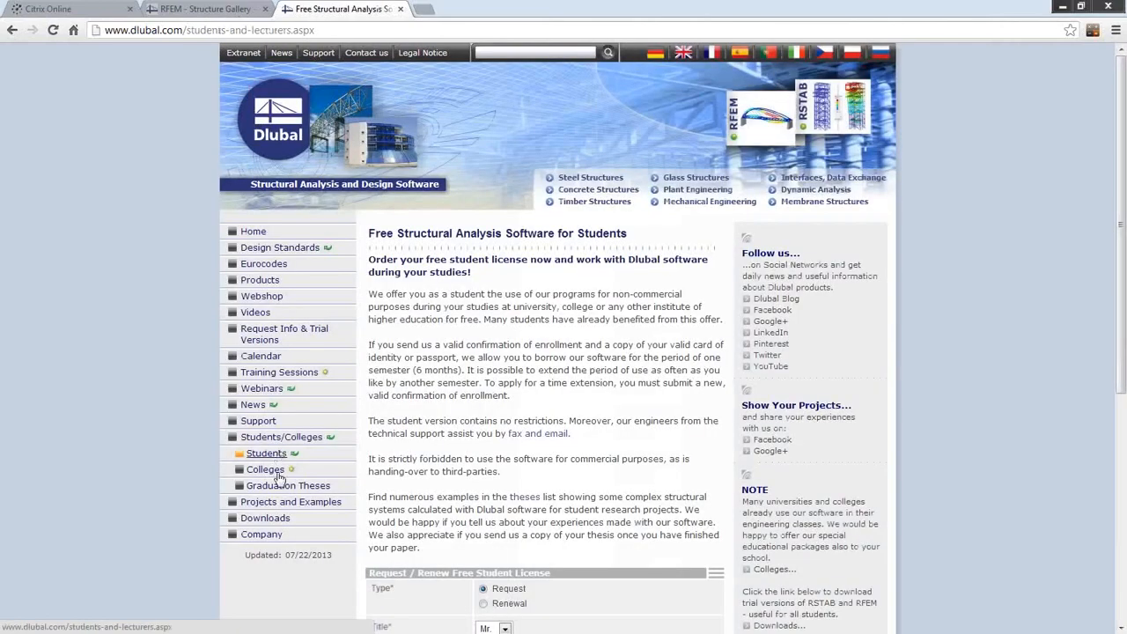
click(275, 471)
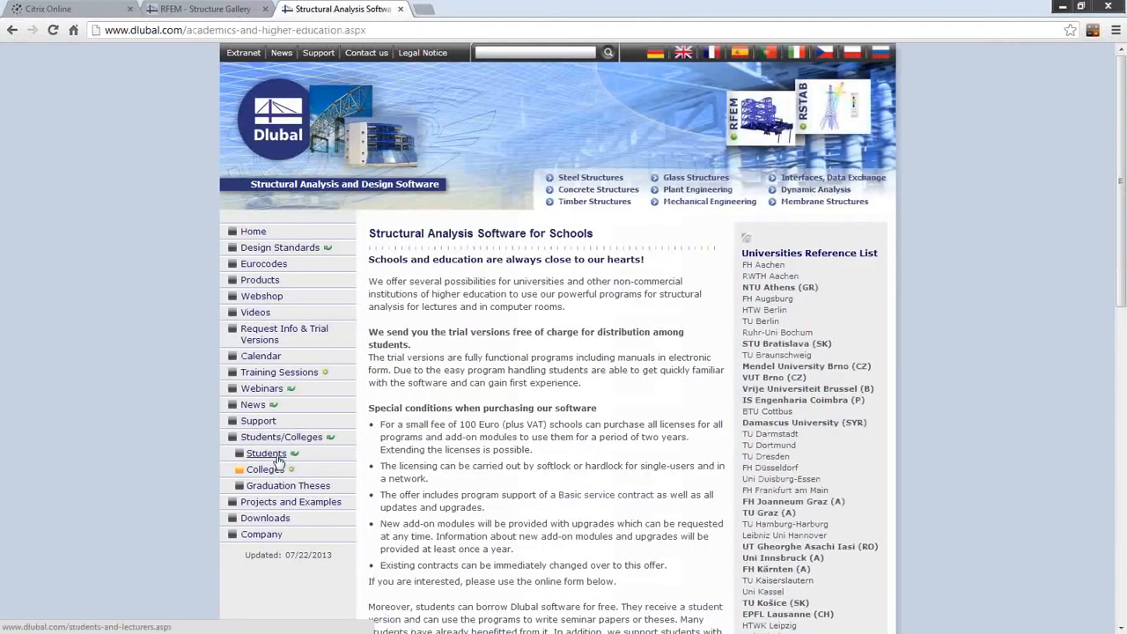
click(277, 457)
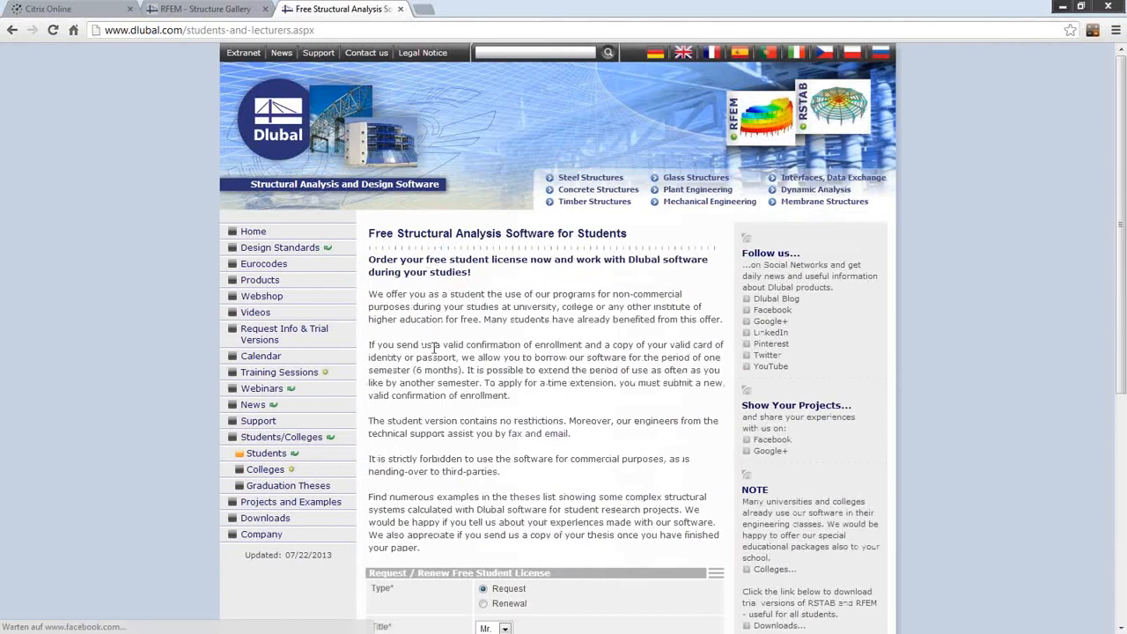
scroll(464, 249, down, 1)
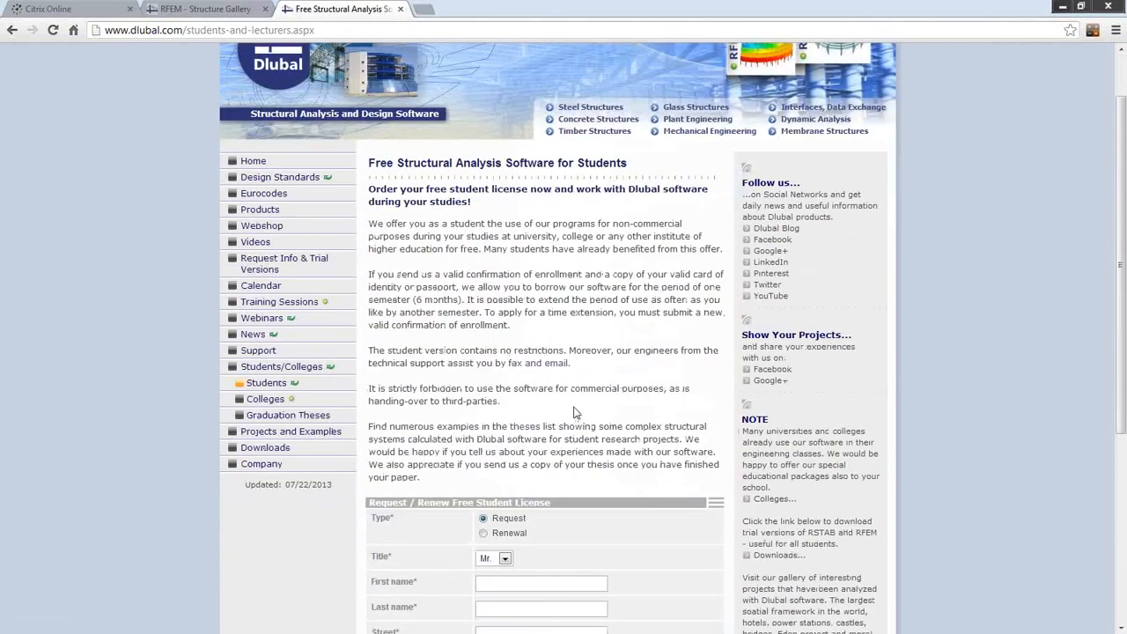
scroll(568, 400, down, 1)
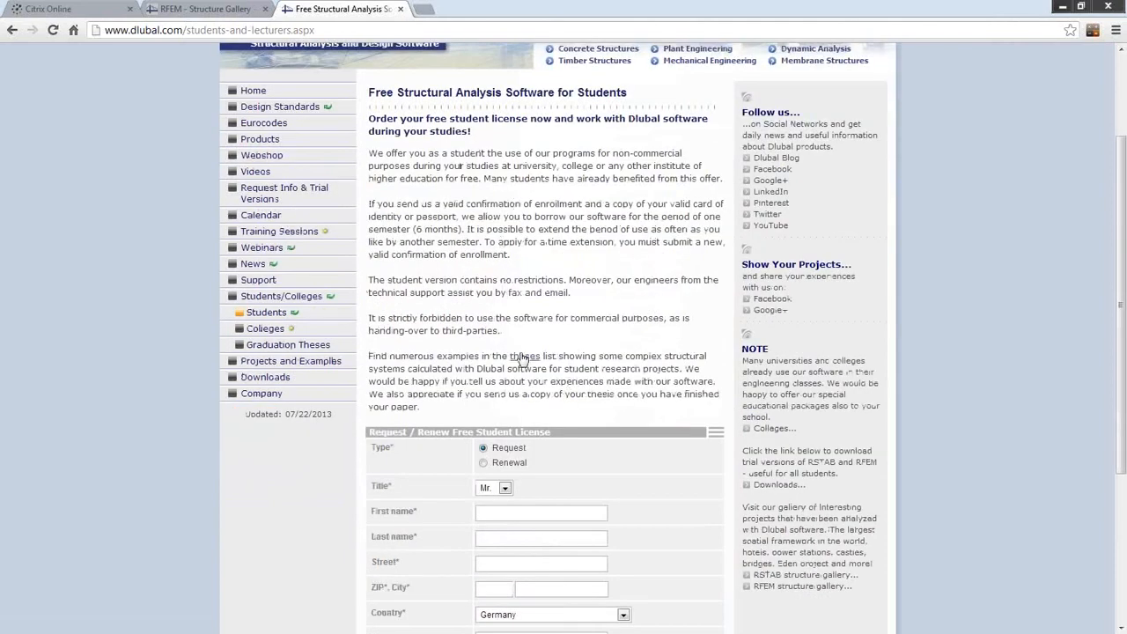
scroll(528, 365, down, 3)
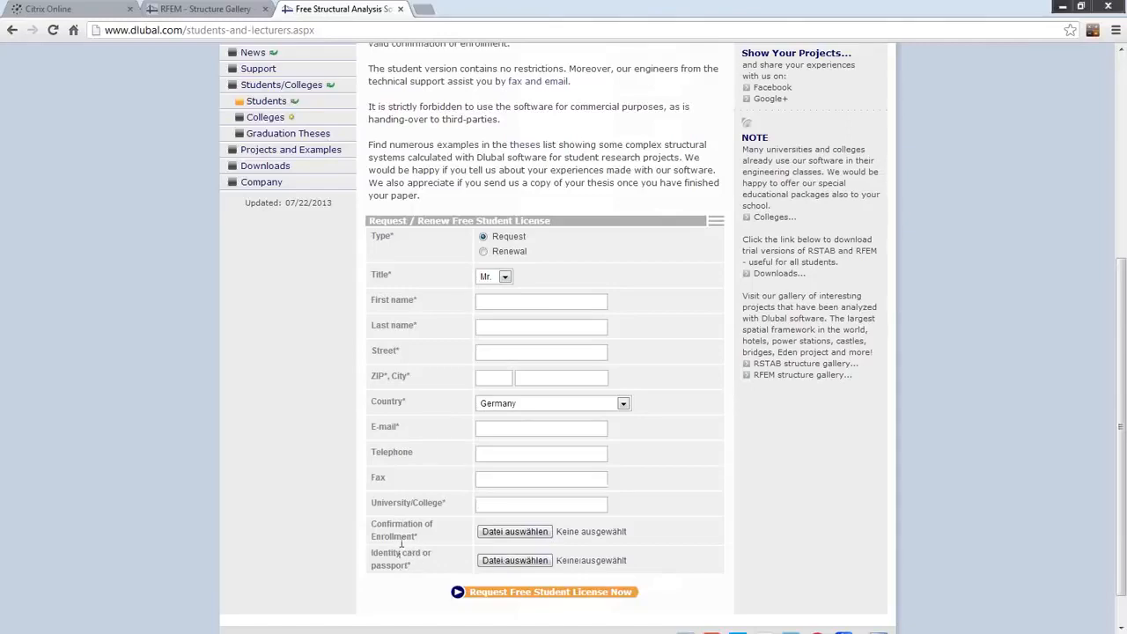
scroll(427, 487, down, 1)
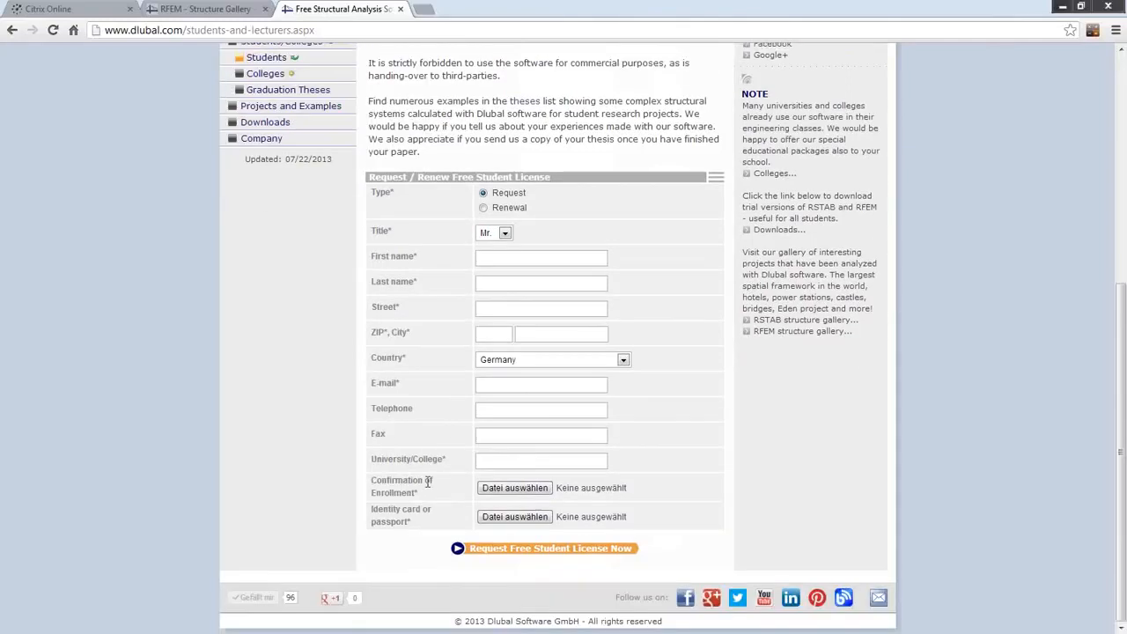
scroll(427, 487, up, 5)
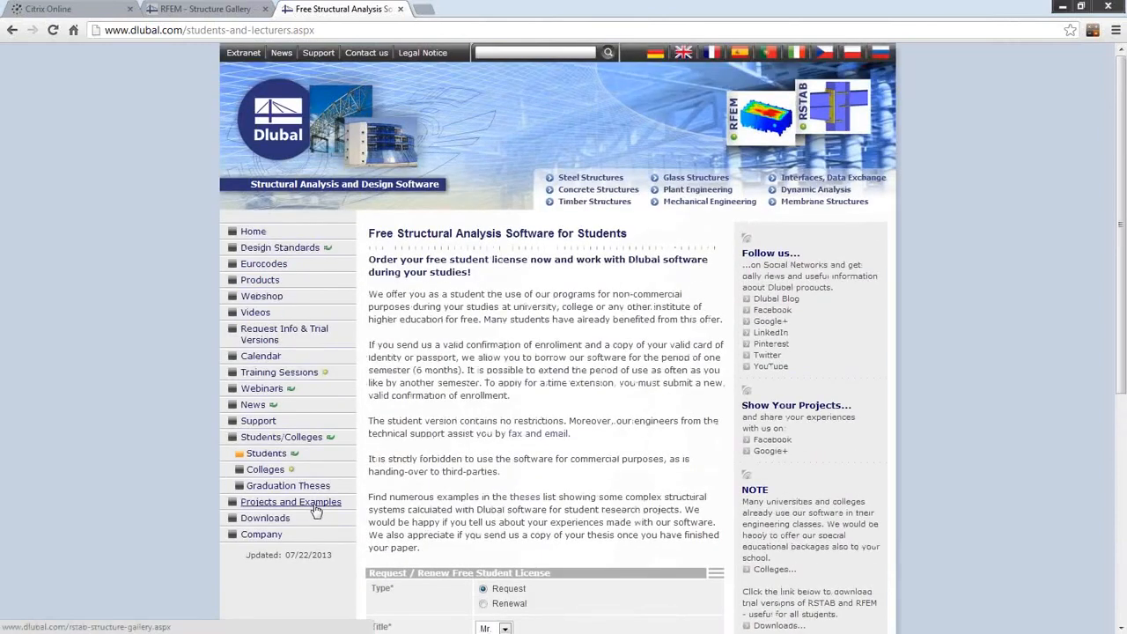
- Return to the website's home page, open the Dlubal blog and look through its latest posts
click(252, 233)
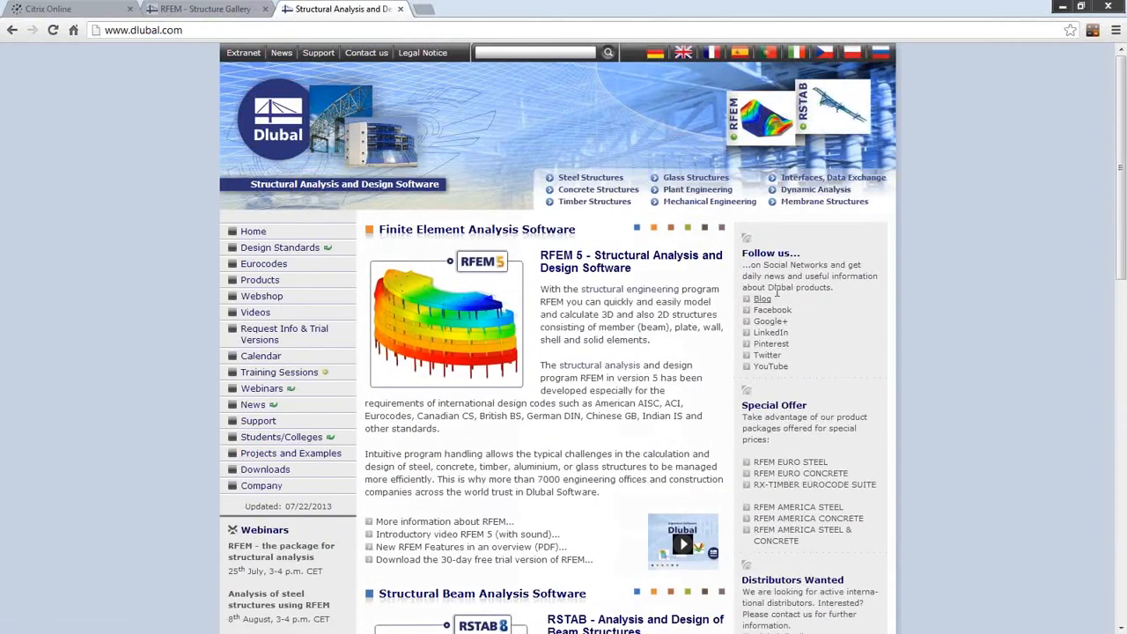
click(764, 300)
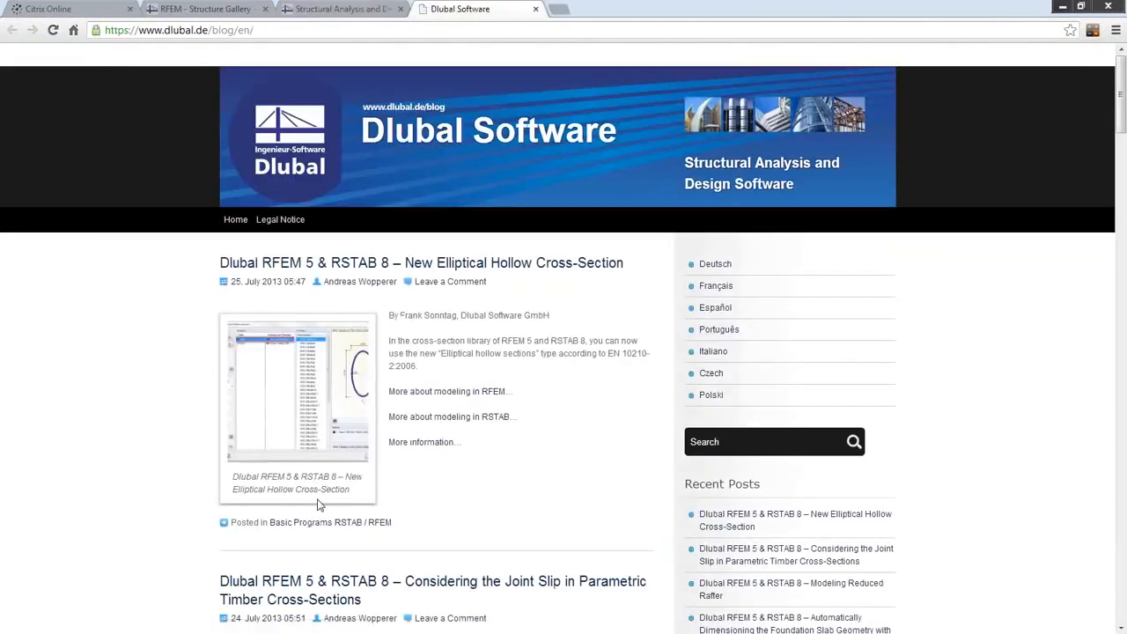
scroll(455, 302, down, 3)
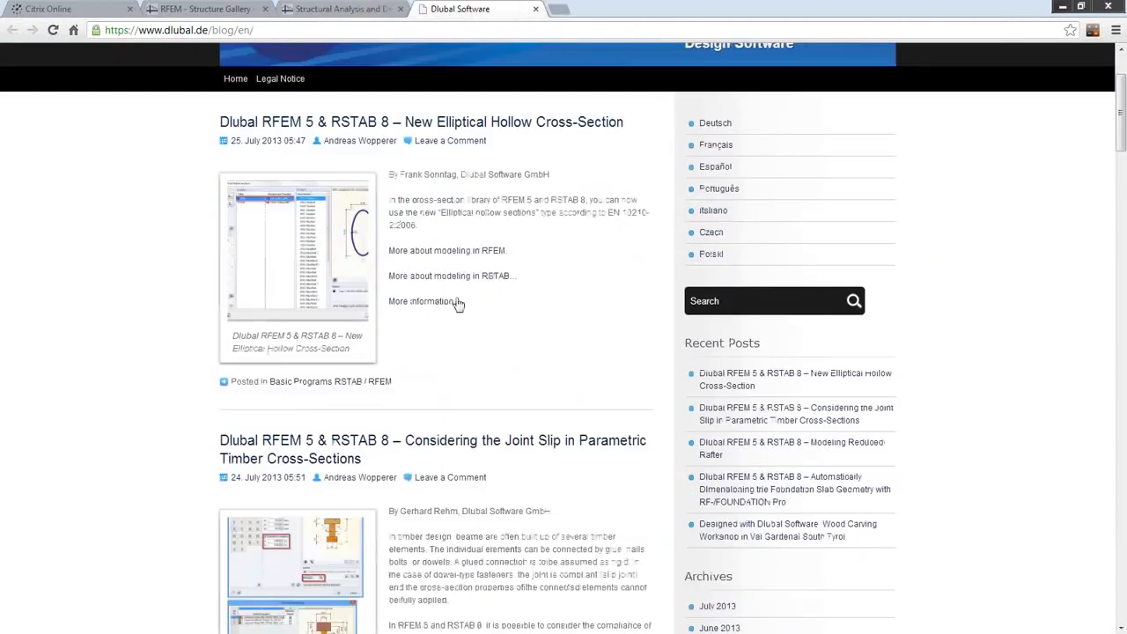
- Look over the latest blog posts, search the blog for "wind" and look through the matching posts
scroll(456, 319, down, 2)
scroll(415, 379, down, 2)
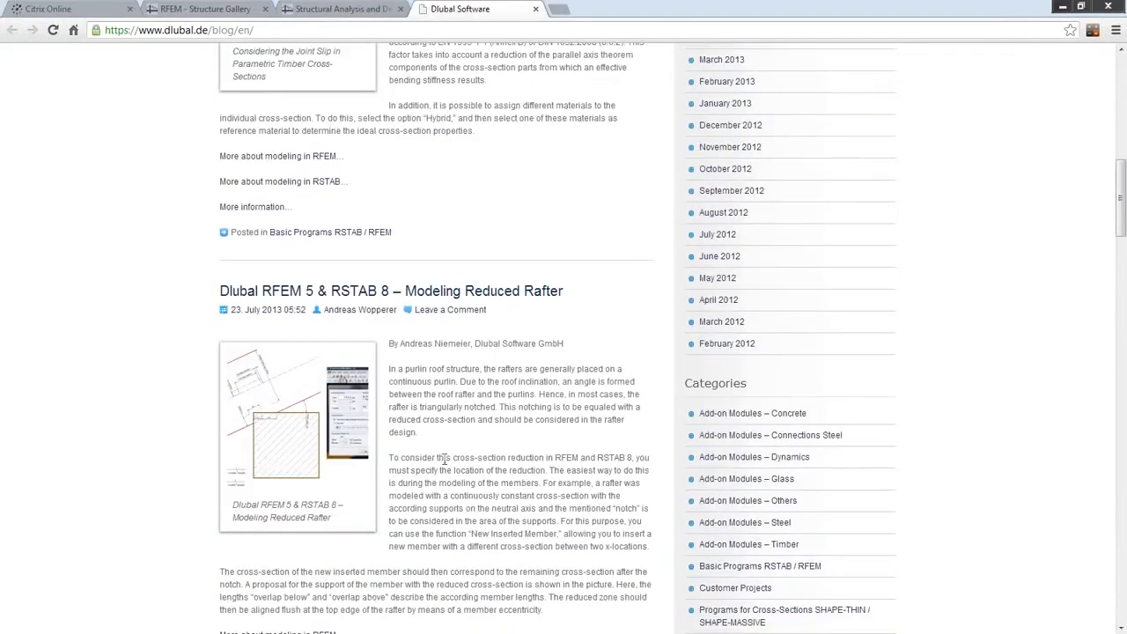
scroll(443, 468, up, 6)
click(736, 443)
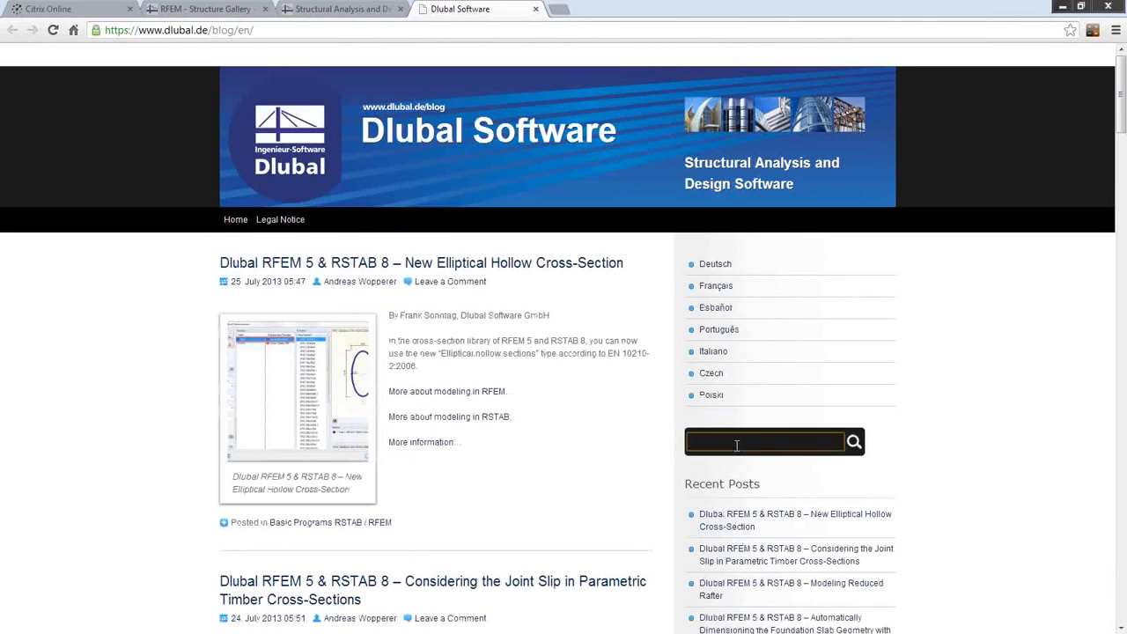
key(Return)
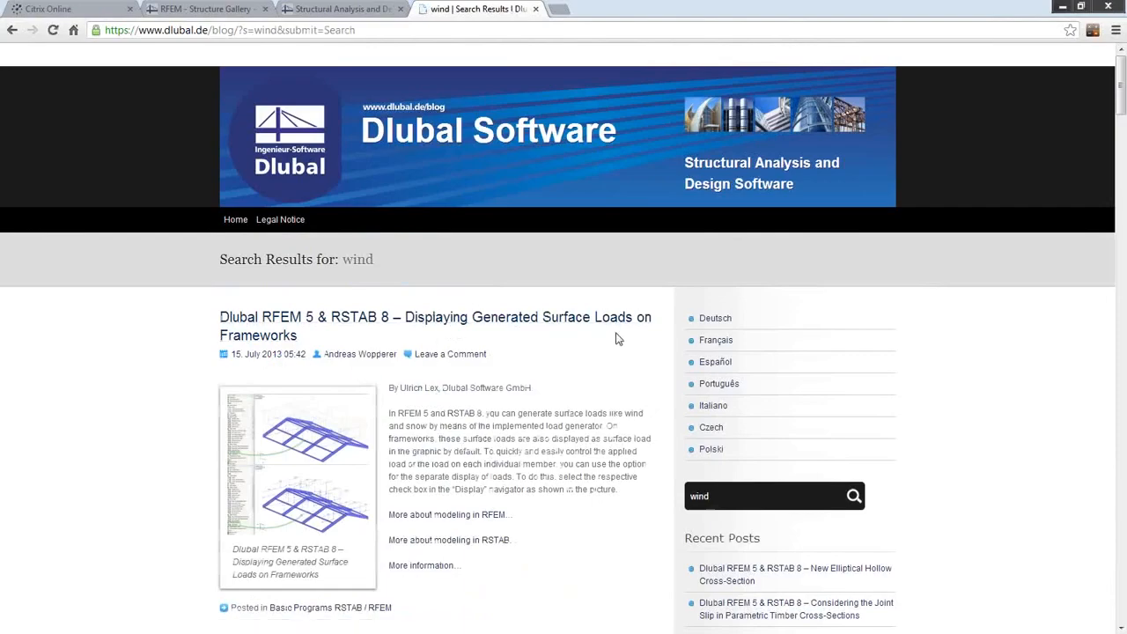
scroll(617, 339, down, 15)
scroll(617, 339, up, 15)
- Return to the main Dlubal website, open the RFEM project gallery and look through the first page of customer structures
click(308, 11)
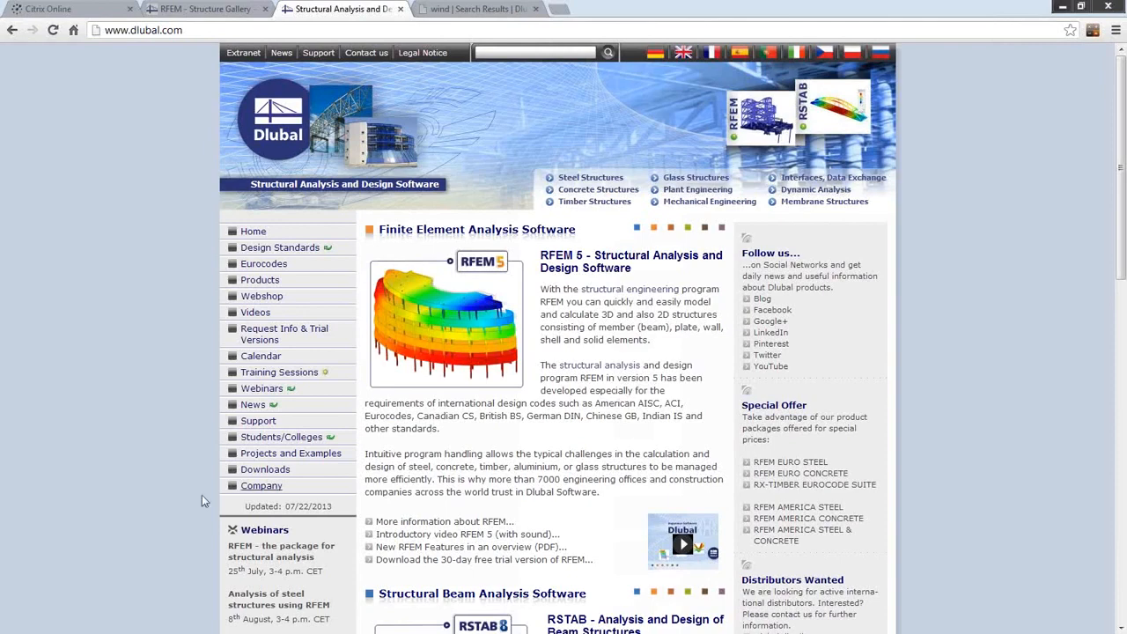
click(300, 455)
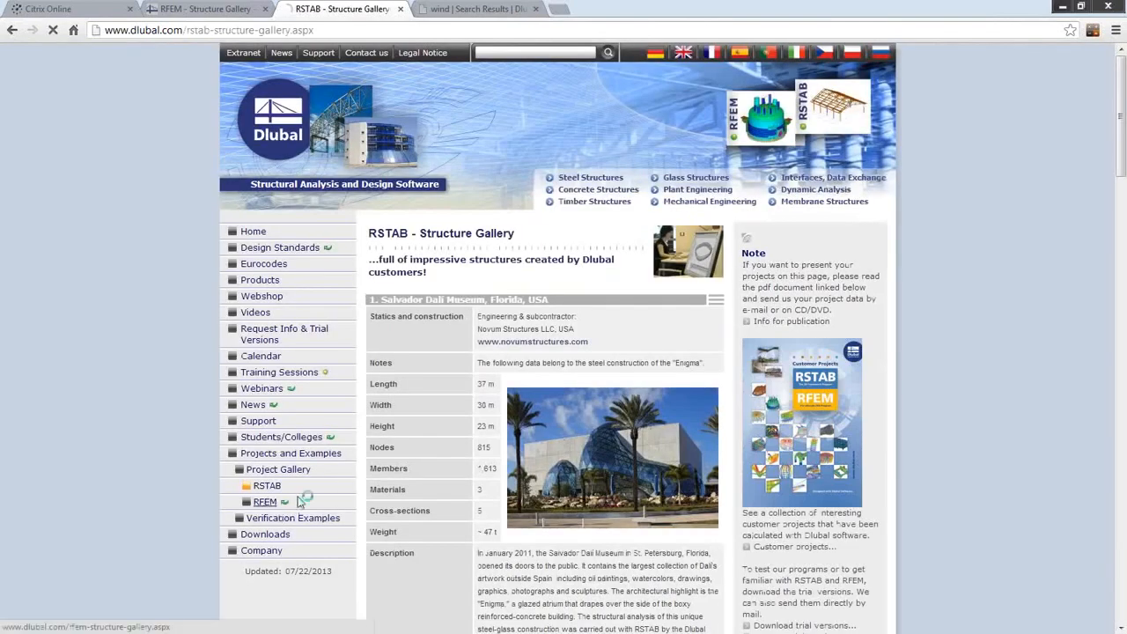
click(264, 501)
scroll(506, 433, down, 3)
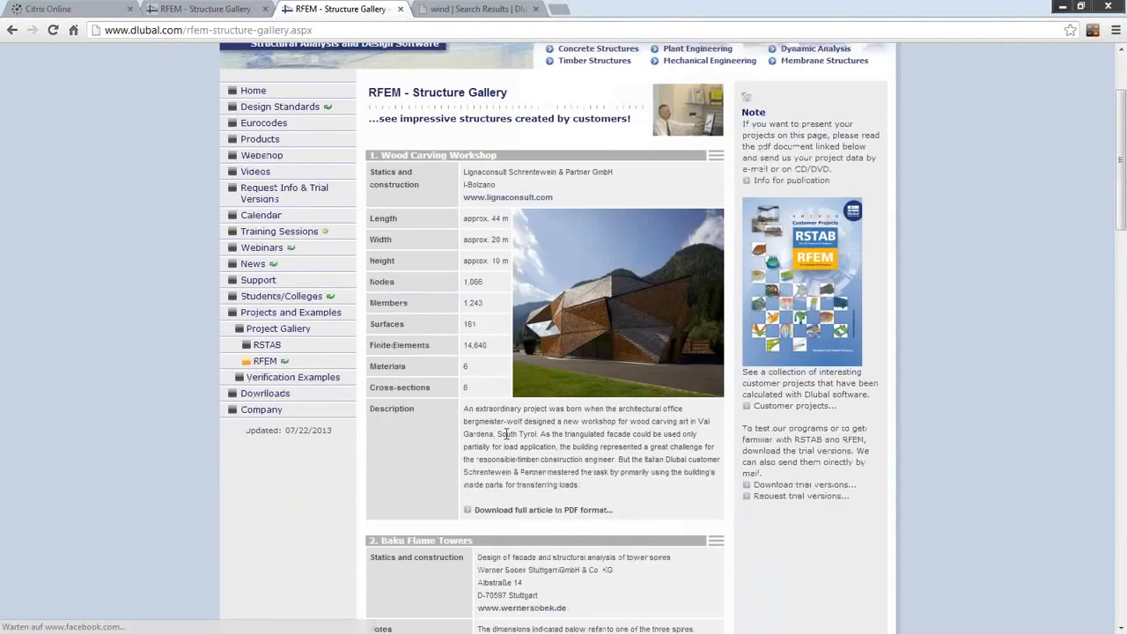
scroll(506, 433, down, 3)
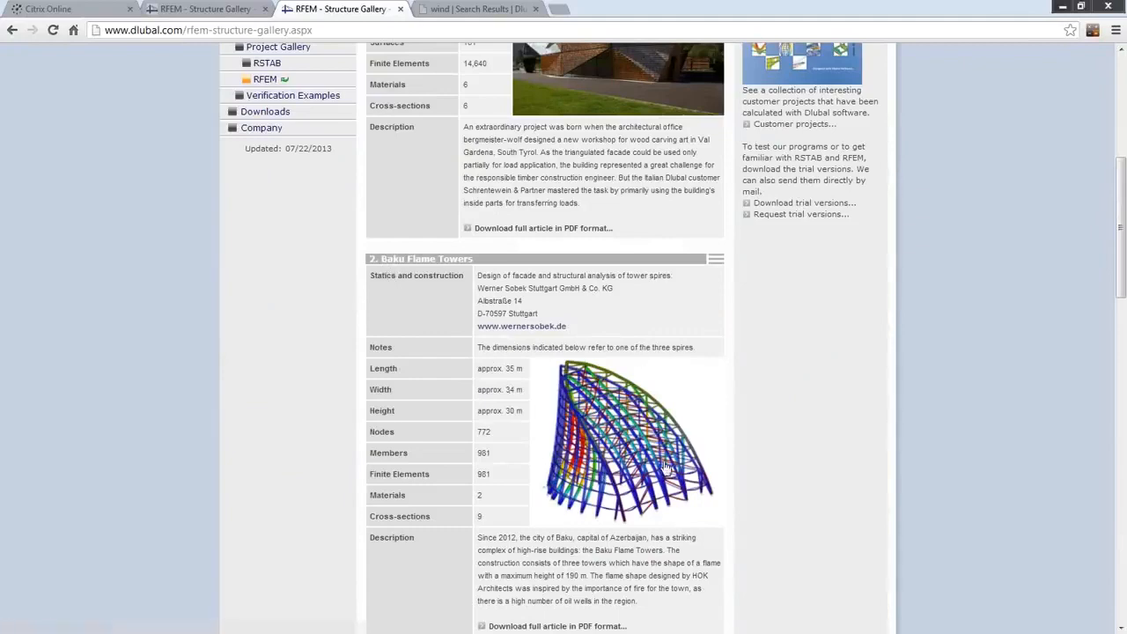
scroll(669, 435, down, 11)
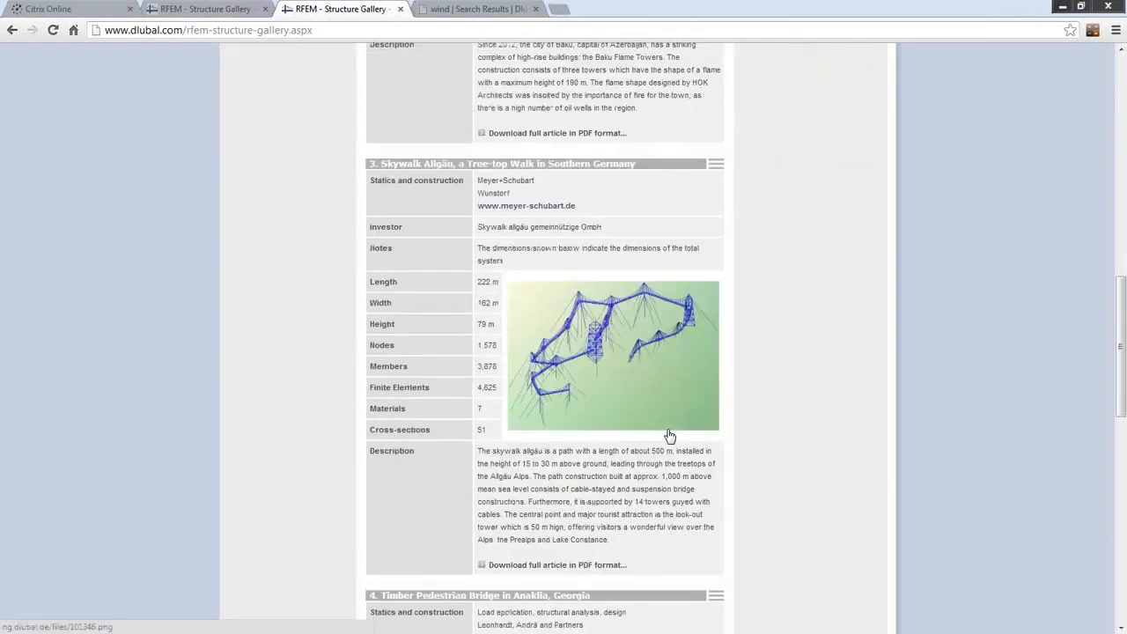
scroll(669, 434, down, 5)
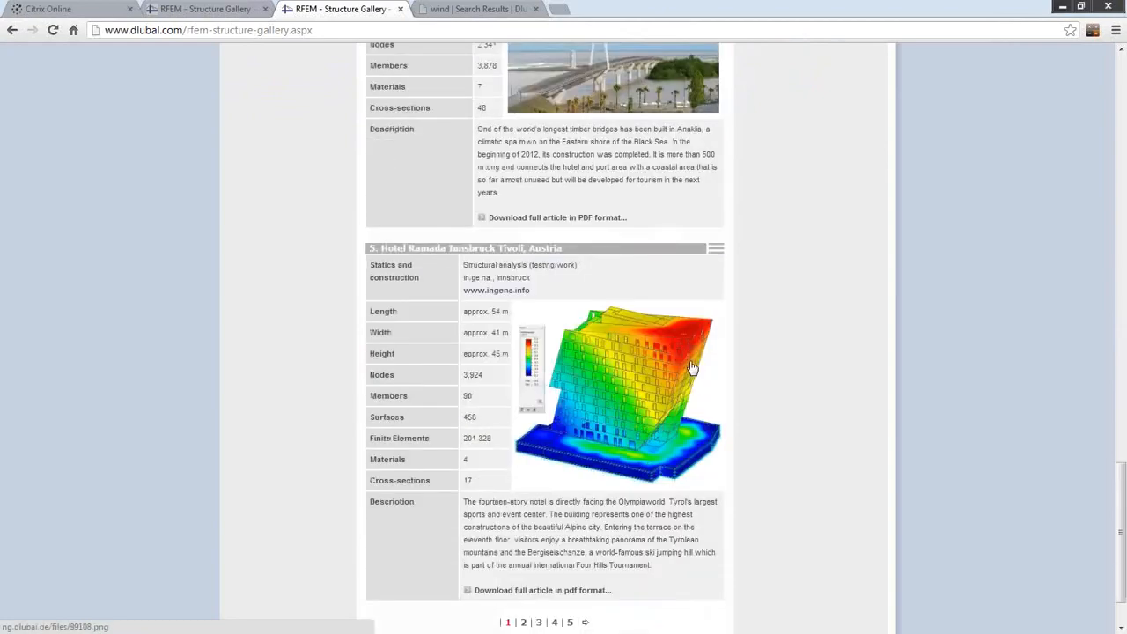
- Open page 2 of the RFEM structure gallery and look through its projects down to the sluice with flap gate
click(525, 550)
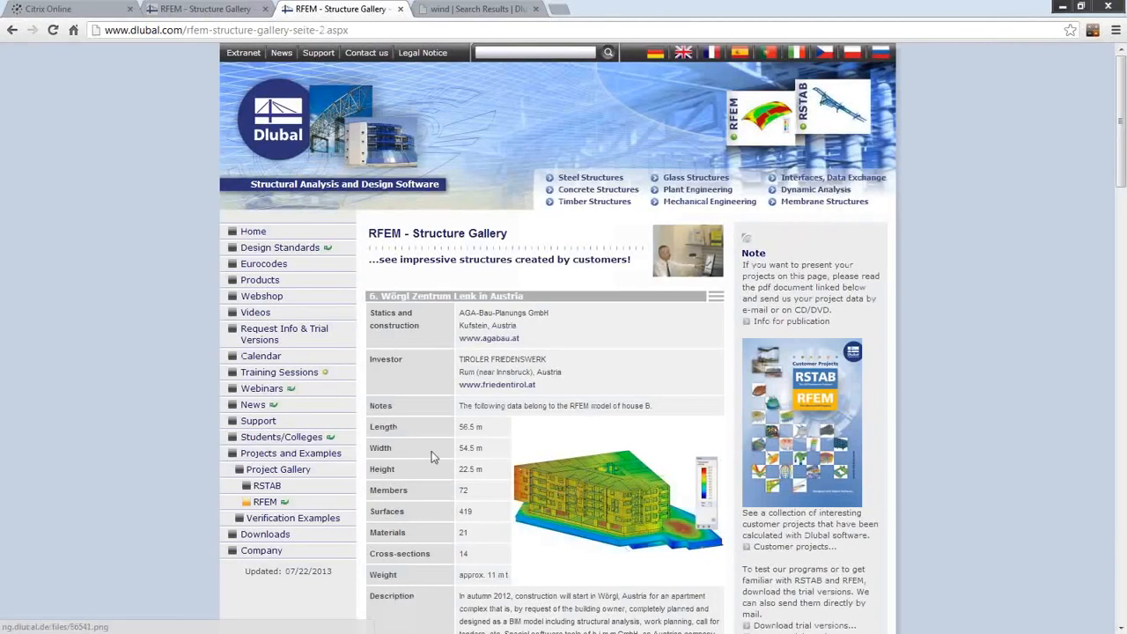
scroll(523, 390, down, 3)
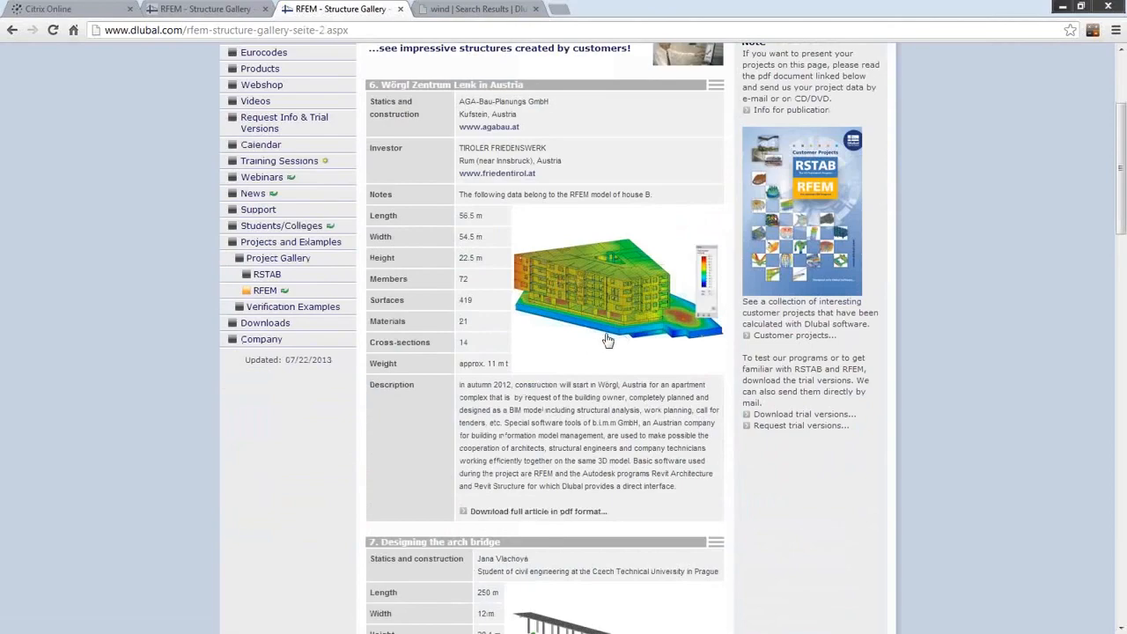
scroll(611, 333, down, 1)
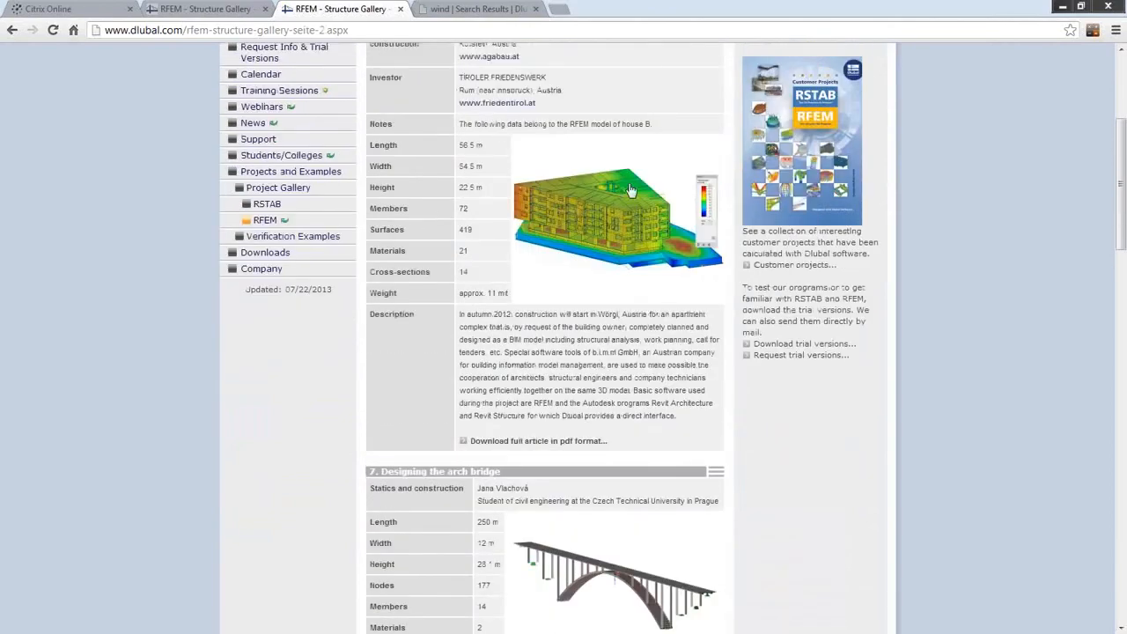
scroll(599, 378, down, 3)
scroll(565, 444, down, 17)
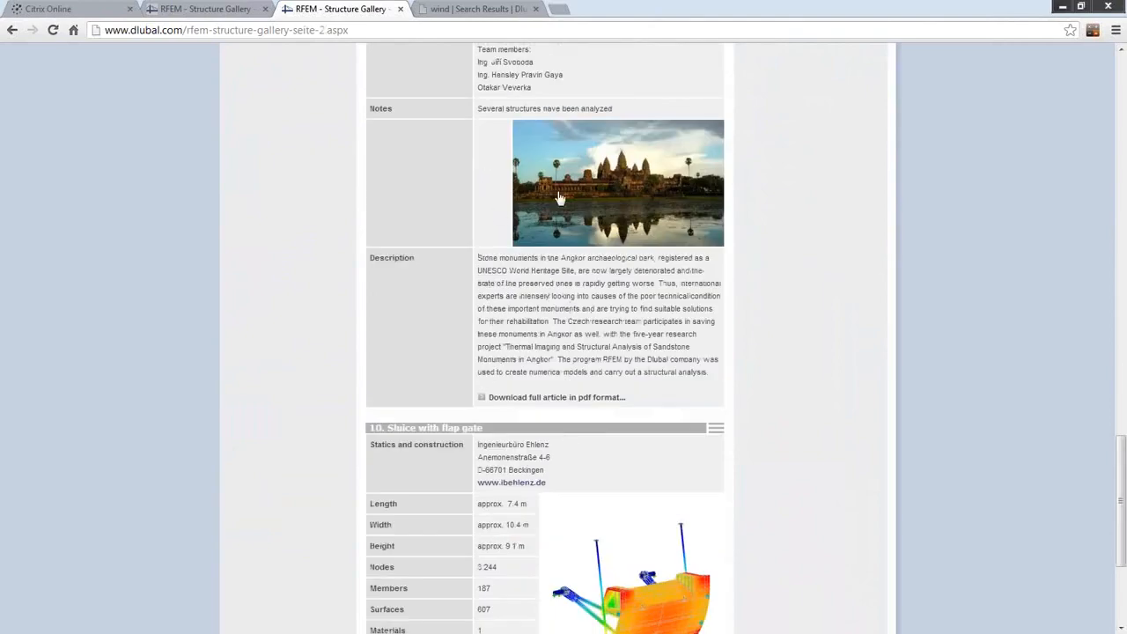
scroll(643, 493, down, 3)
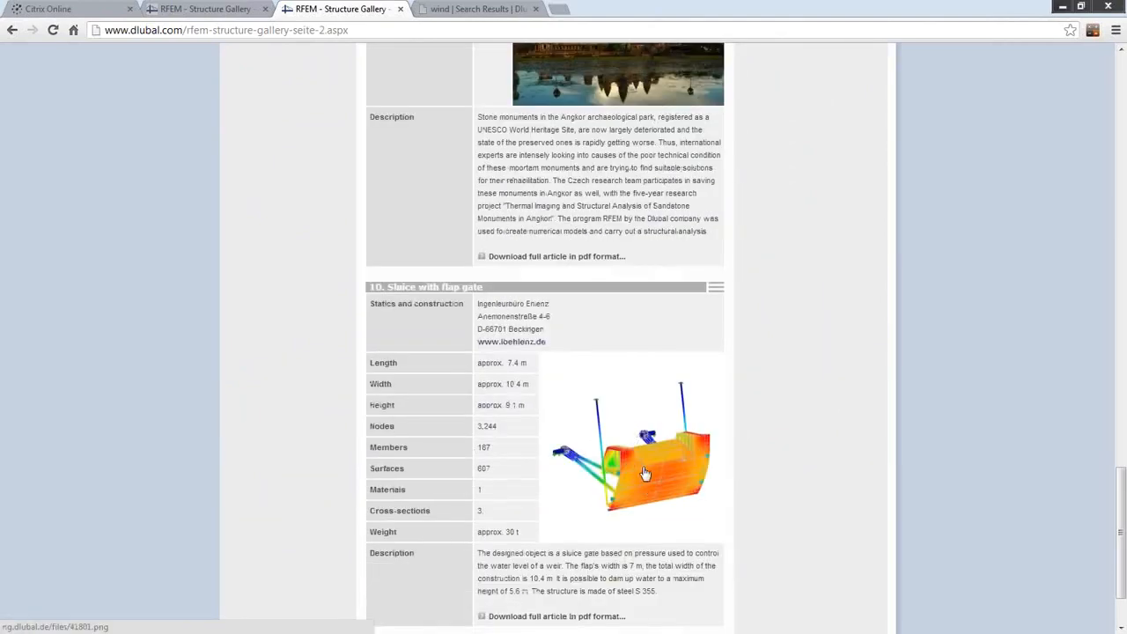
scroll(612, 201, up, 3)
scroll(612, 201, down, 3)
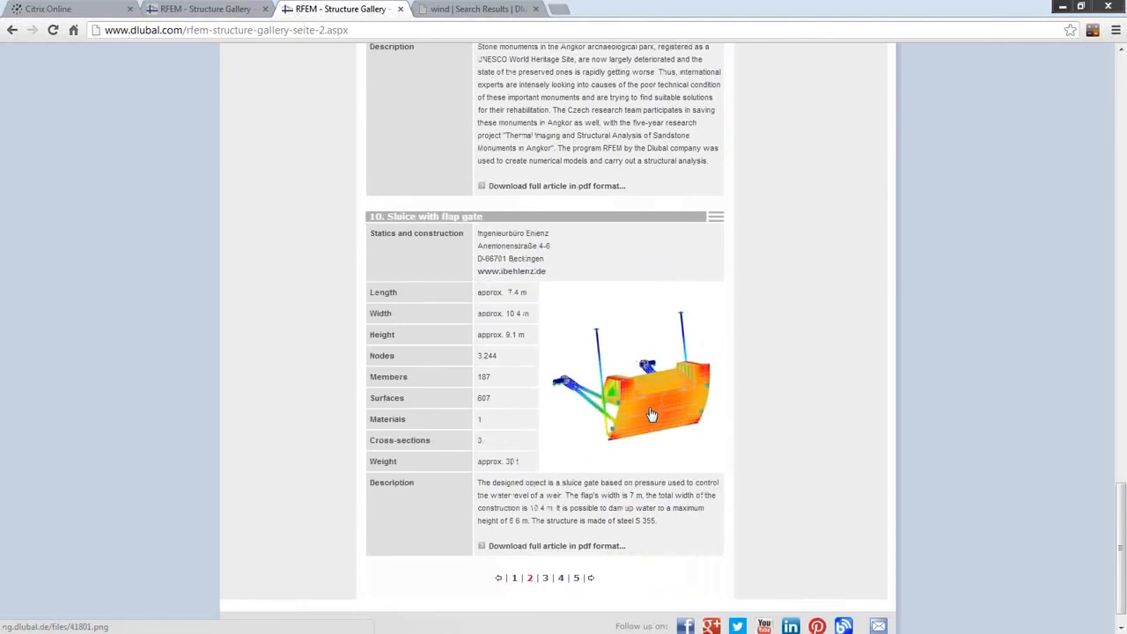
- Check the Calendar page for events, and review the upcoming and previous webinars on the Webinars page
scroll(541, 431, up, 15)
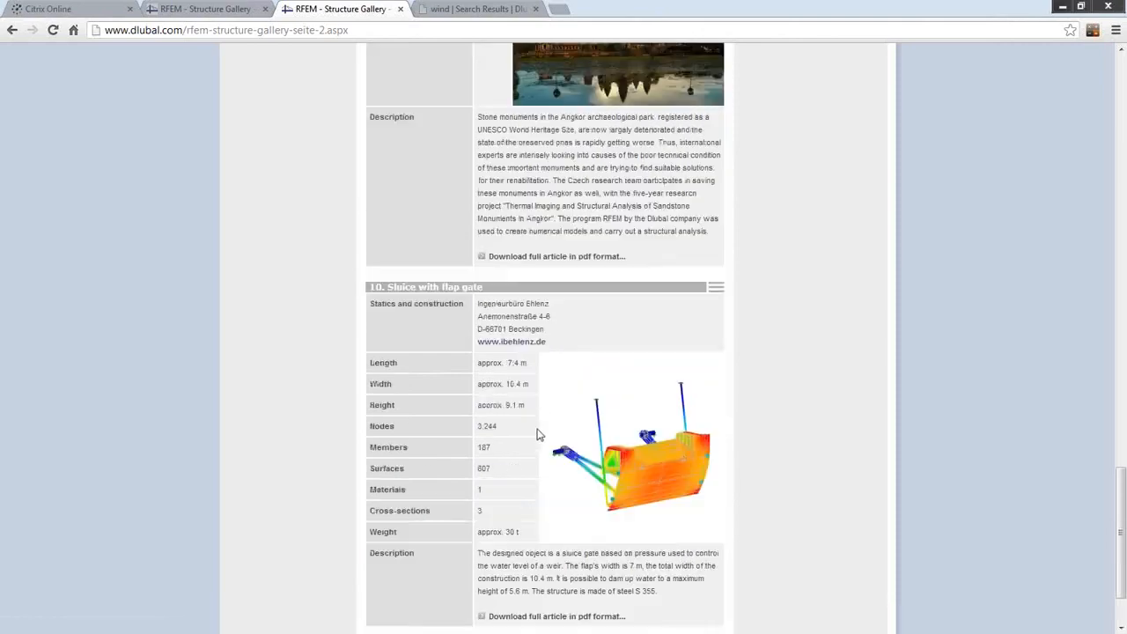
scroll(545, 426, up, 15)
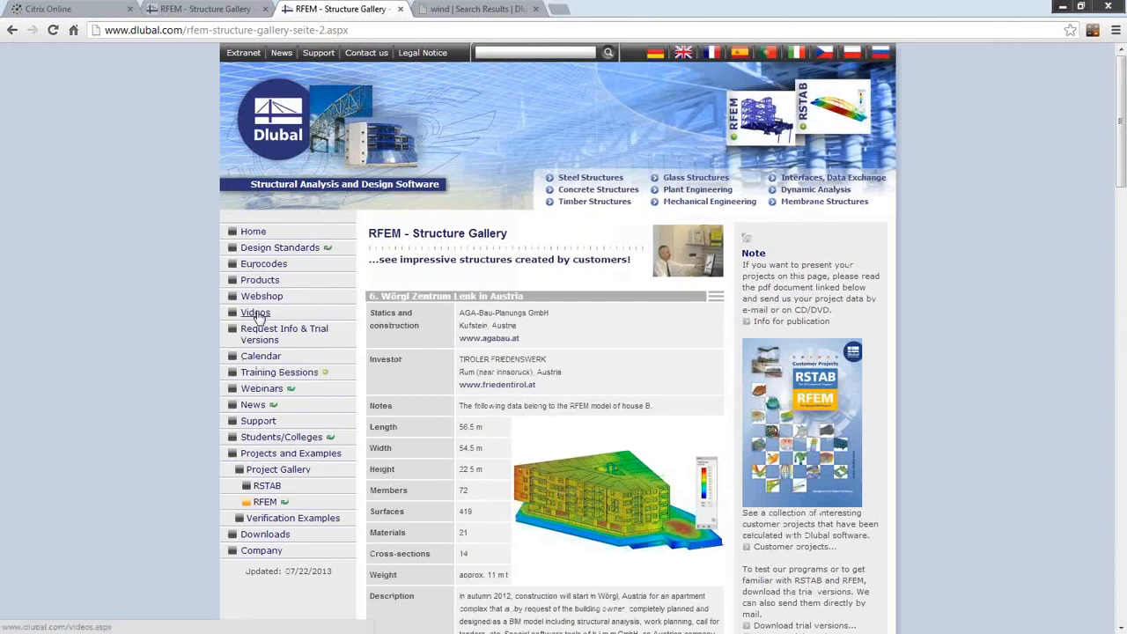
click(262, 357)
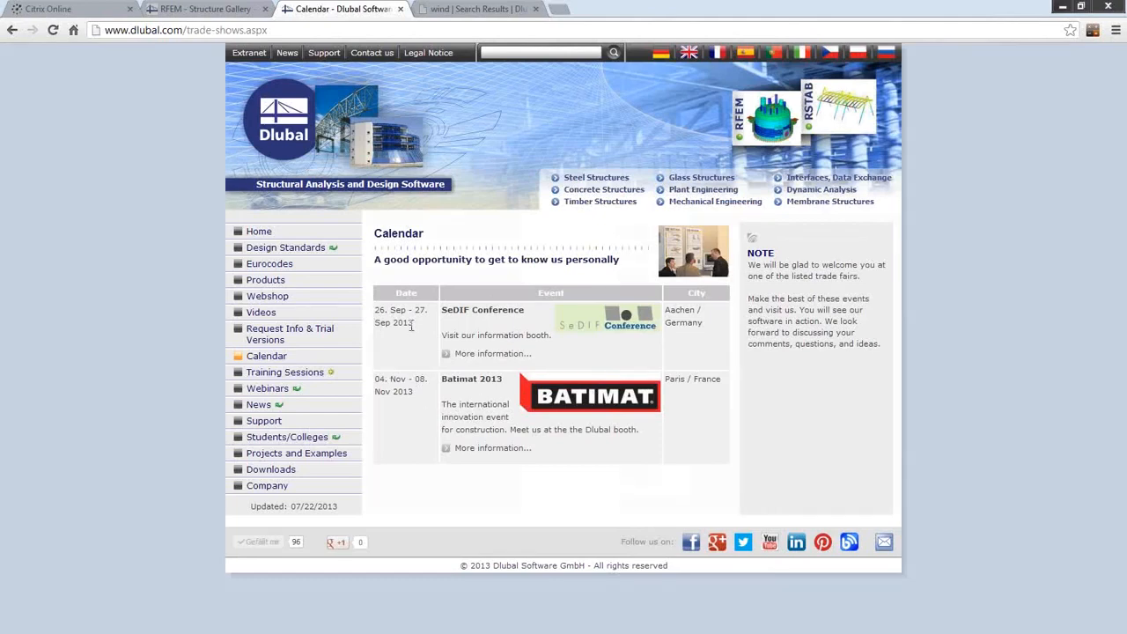
click(267, 389)
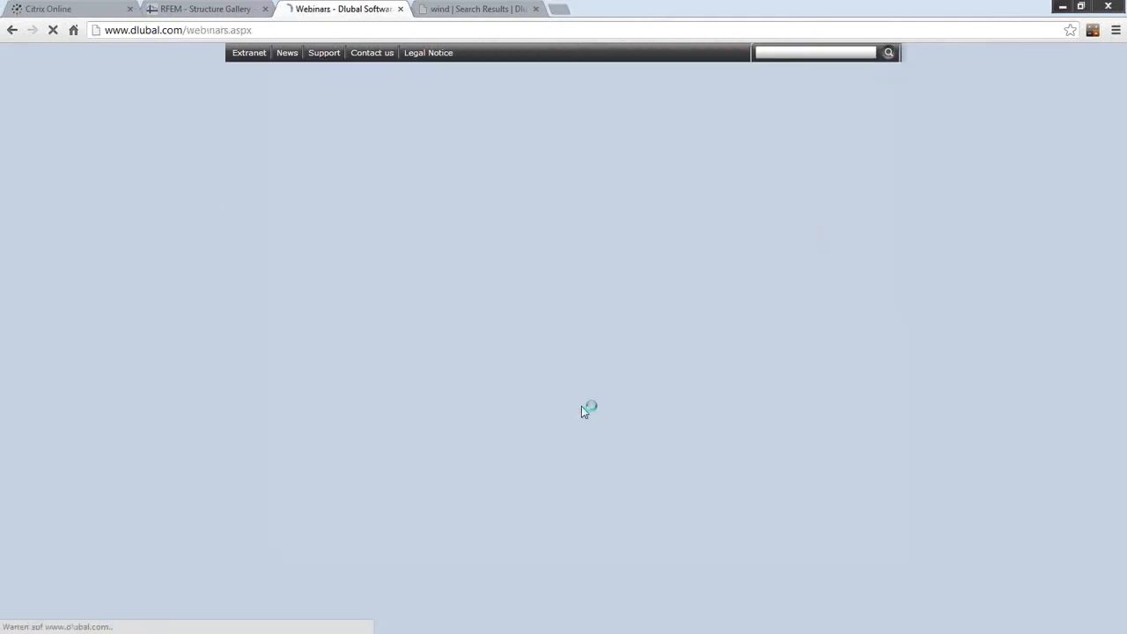
scroll(604, 511, down, 3)
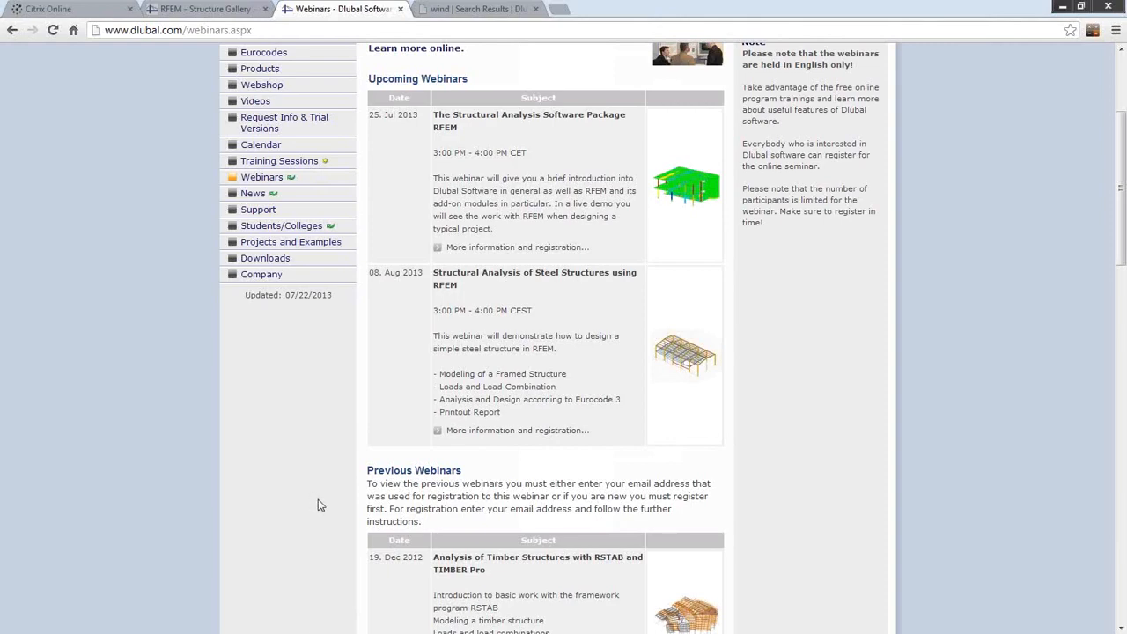
- Switch to the presentation and advance from the website and contact slide to the upcoming webinars slide
key(alt+Tab)
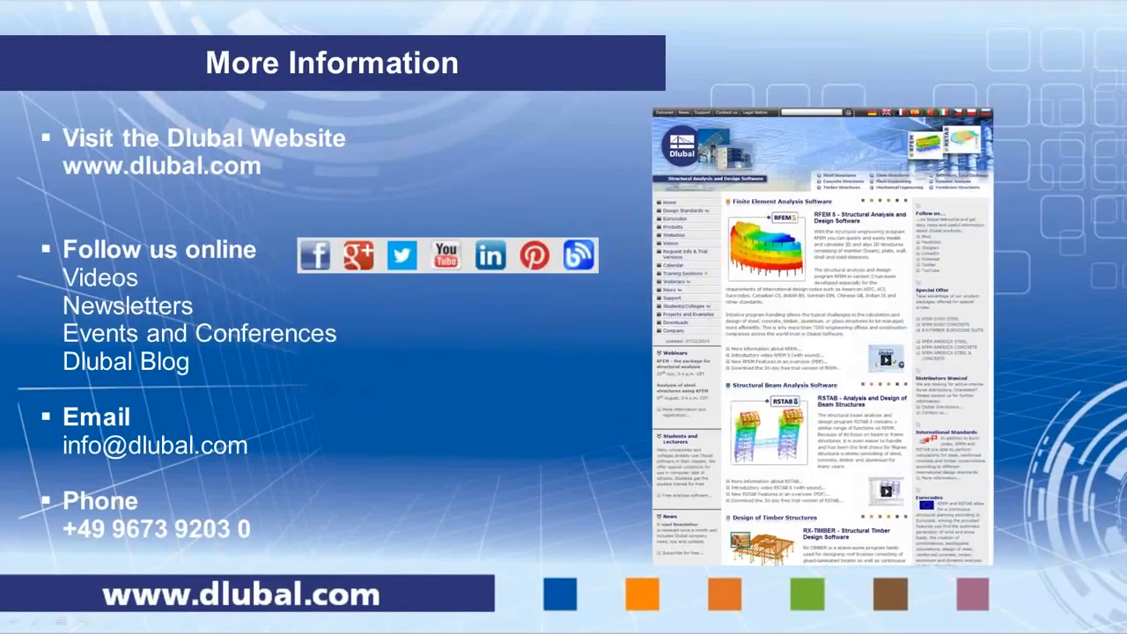
click(506, 458)
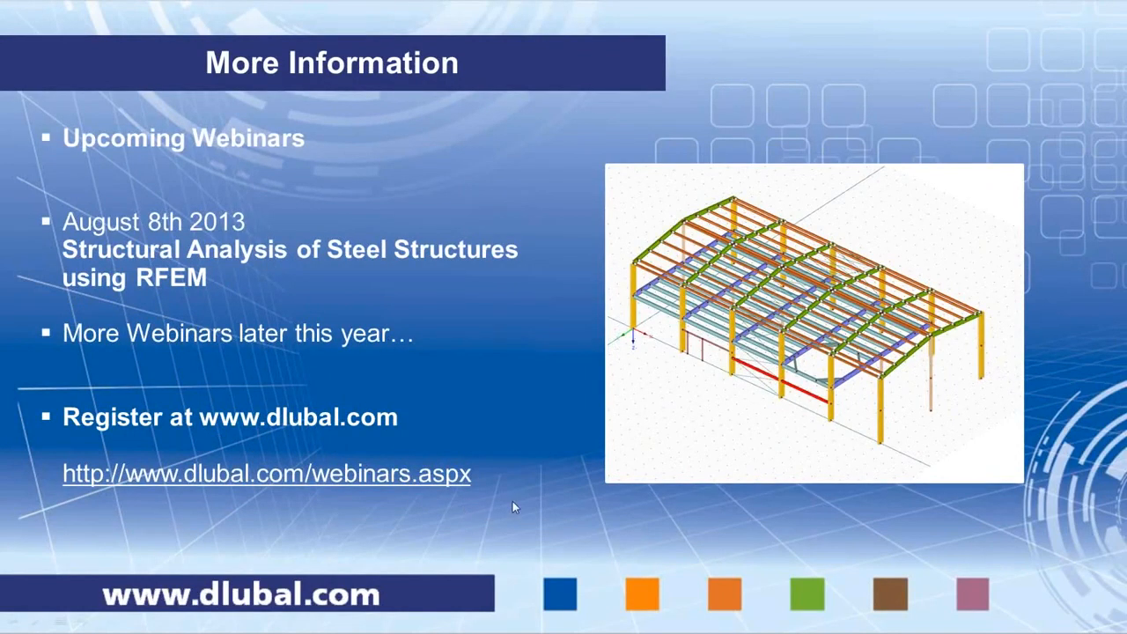
click(536, 502)
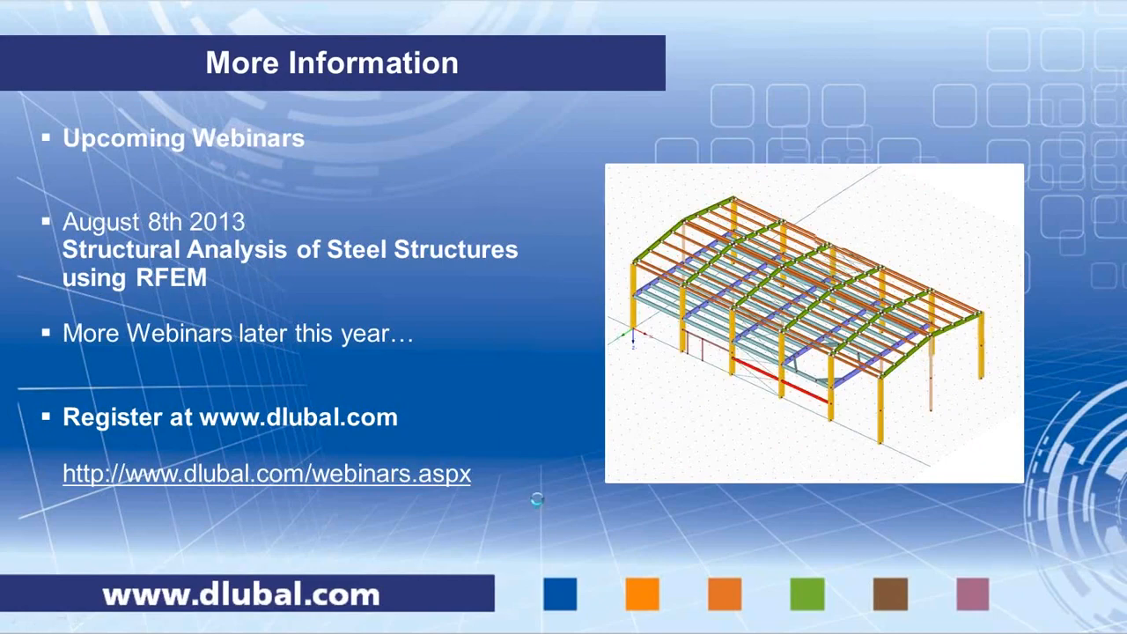